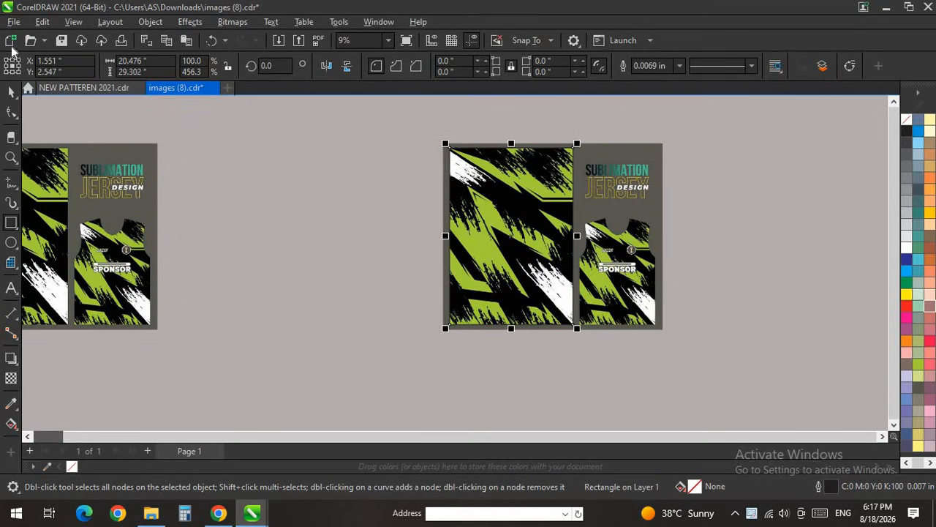
Step: Intersect the rectangle with the jersey artwork copy to isolate its large pattern panel, and delete the leftover source image
{"action": "left_click", "coordinate": [14, 93]}
{"action": "left_click", "coordinate": [606, 232], "text": "shift"}
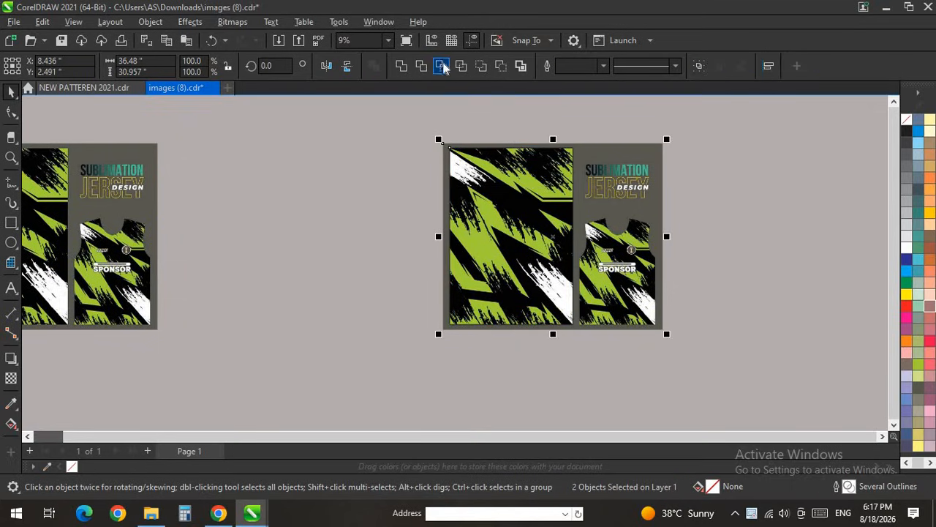
{"action": "left_click", "coordinate": [443, 68]}
{"action": "left_click", "coordinate": [687, 201]}
{"action": "left_click", "coordinate": [652, 199]}
{"action": "key", "text": "Delete"}
Step: Bring back the crop rectangle after deleting it, and place it just to the right of the cropped pattern
{"action": "left_click", "coordinate": [552, 202]}
{"action": "key", "text": "Delete"}
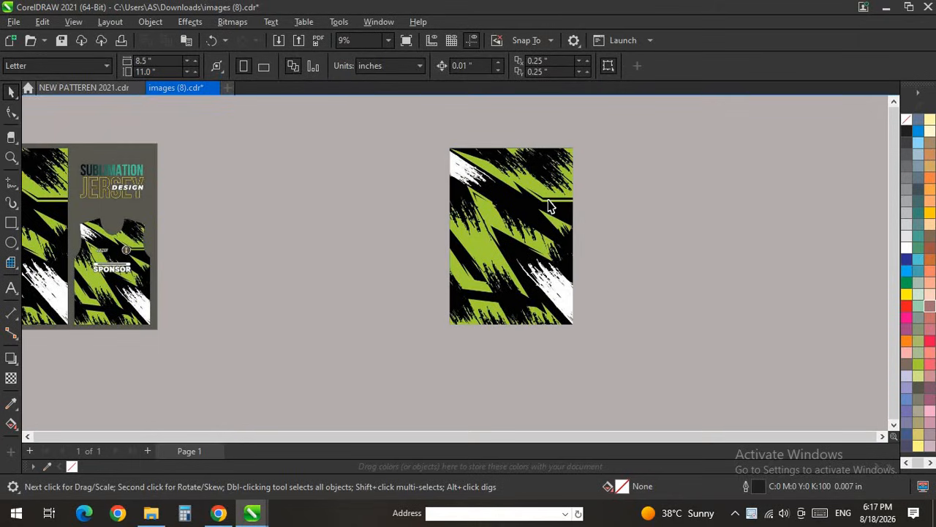
{"action": "left_click", "coordinate": [550, 206]}
{"action": "key", "text": "ctrl+z"}
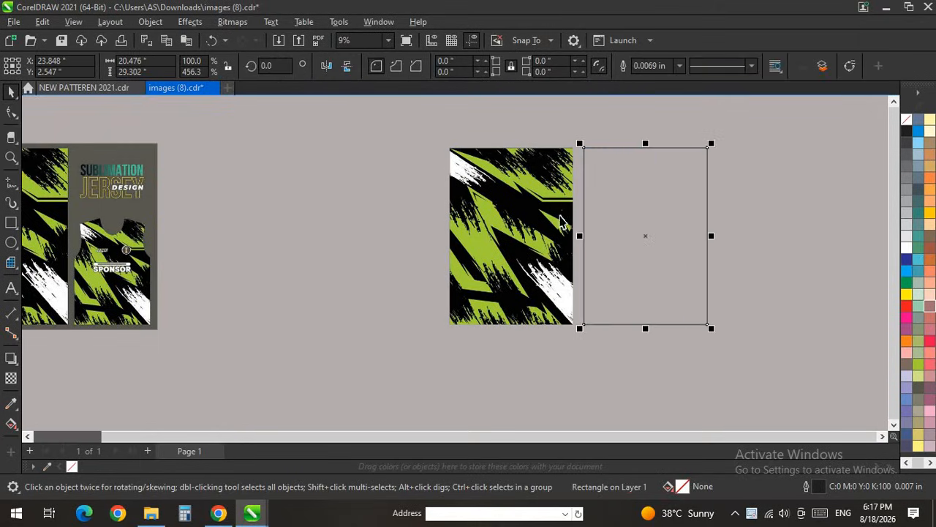
Step: Resize the cropped pattern and the empty rectangle beside it to 21 by 32 inches each
{"action": "left_click", "coordinate": [560, 216], "text": "shift"}
{"action": "left_click", "coordinate": [585, 211]}
{"action": "type", "text": "32"}
{"action": "key", "text": "Return"}
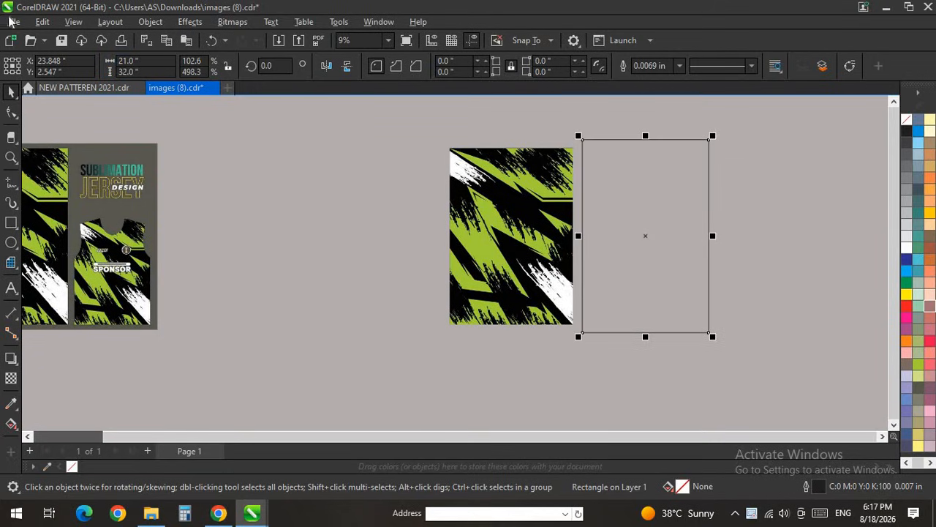
{"action": "left_click", "coordinate": [484, 238]}
Step: Fill the empty rectangle beside the pattern with black (C:100 M:100 Y:100 K:100)
{"action": "scroll", "coordinate": [545, 212], "scroll_direction": "up", "scroll_amount": 2}
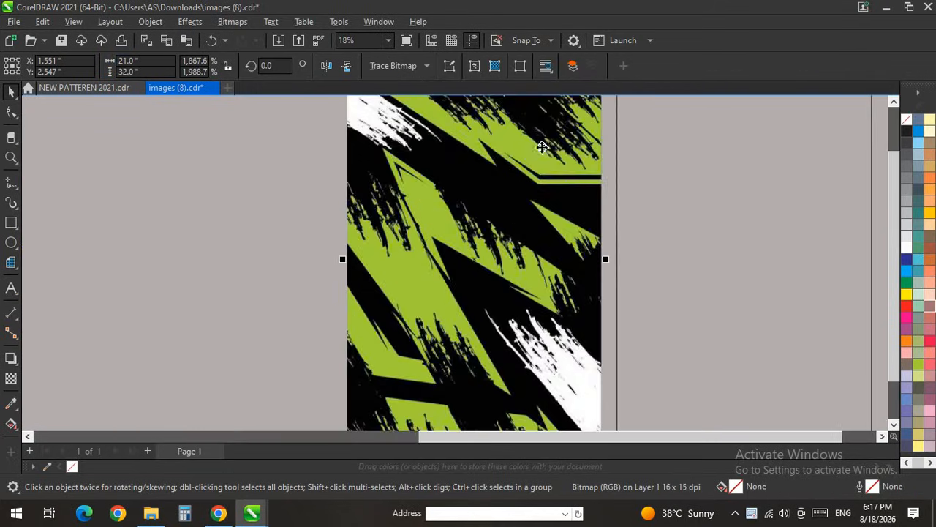
{"action": "scroll", "coordinate": [801, 265], "scroll_direction": "up", "scroll_amount": 1}
{"action": "left_click", "coordinate": [802, 265]}
{"action": "scroll", "coordinate": [929, 269], "scroll_direction": "down", "scroll_amount": 1}
{"action": "left_click", "coordinate": [929, 269]}
Step: Start a Pen tool path at the right tip of the green wedge near the pattern's right edge and trace its outermost thin spike
{"action": "scroll", "coordinate": [558, 262], "scroll_direction": "down", "scroll_amount": 5}
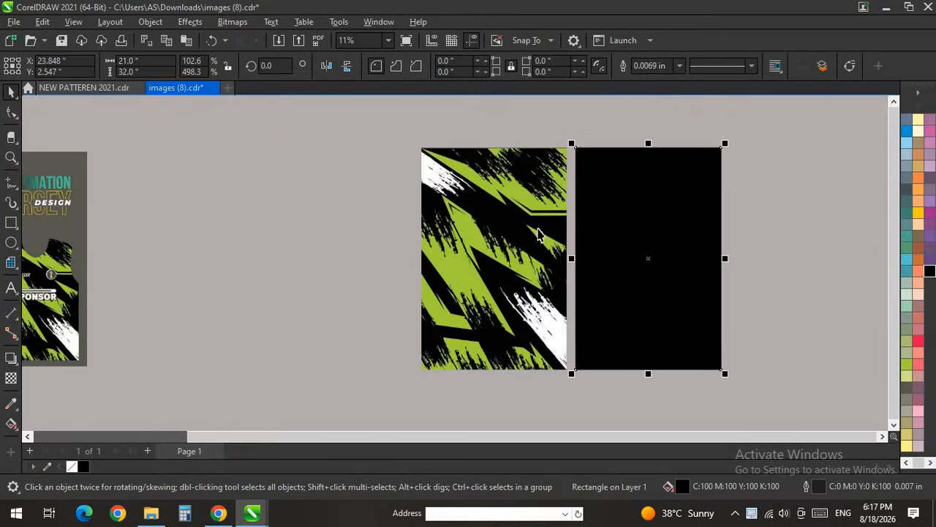
{"action": "scroll", "coordinate": [533, 208], "scroll_direction": "up", "scroll_amount": 3}
{"action": "scroll", "coordinate": [491, 315], "scroll_direction": "up", "scroll_amount": 5}
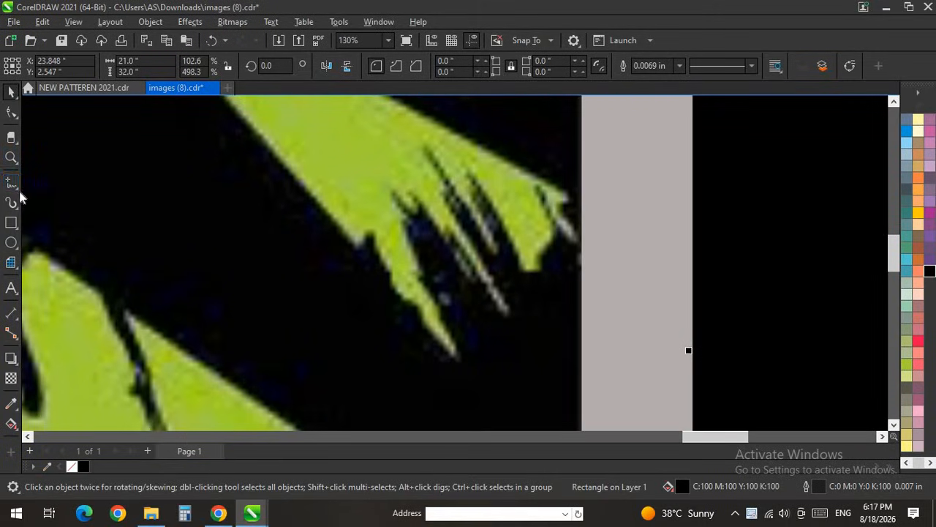
{"action": "left_click", "coordinate": [48, 227]}
{"action": "scroll", "coordinate": [562, 196], "scroll_direction": "up", "scroll_amount": 2}
{"action": "left_click", "coordinate": [568, 192]}
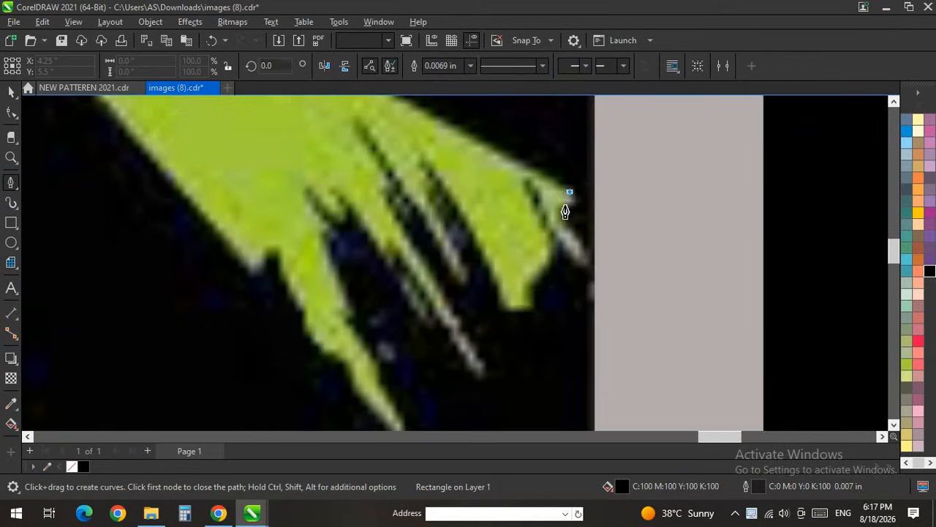
{"action": "left_click_drag", "start_coordinate": [563, 204], "coordinate": [562, 209]}
{"action": "scroll", "coordinate": [562, 205], "scroll_direction": "up", "scroll_amount": 2}
{"action": "left_click_drag", "start_coordinate": [603, 301], "coordinate": [611, 318]}
{"action": "left_click_drag", "start_coordinate": [553, 245], "coordinate": [492, 166]}
{"action": "left_click_drag", "start_coordinate": [532, 278], "coordinate": [530, 287]}
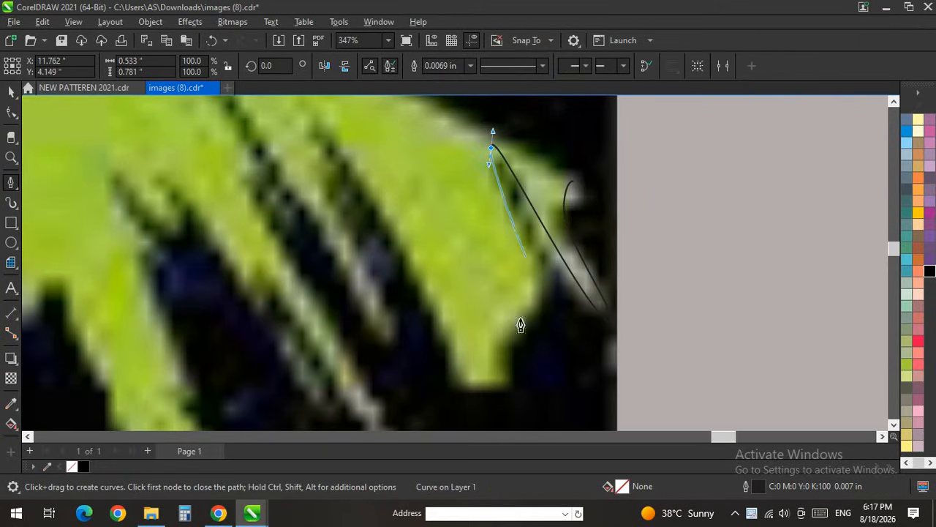
Step: Continue the wedge outline around its broad brush tooth, through the adjoining notch and onto the next narrow spike
{"action": "left_click_drag", "start_coordinate": [510, 333], "coordinate": [498, 357]}
{"action": "left_click_drag", "start_coordinate": [491, 392], "coordinate": [462, 390]}
{"action": "left_click_drag", "start_coordinate": [442, 338], "coordinate": [417, 261]}
{"action": "scroll", "coordinate": [394, 263], "scroll_direction": "down", "scroll_amount": 2}
{"action": "scroll", "coordinate": [382, 245], "scroll_direction": "up", "scroll_amount": 1}
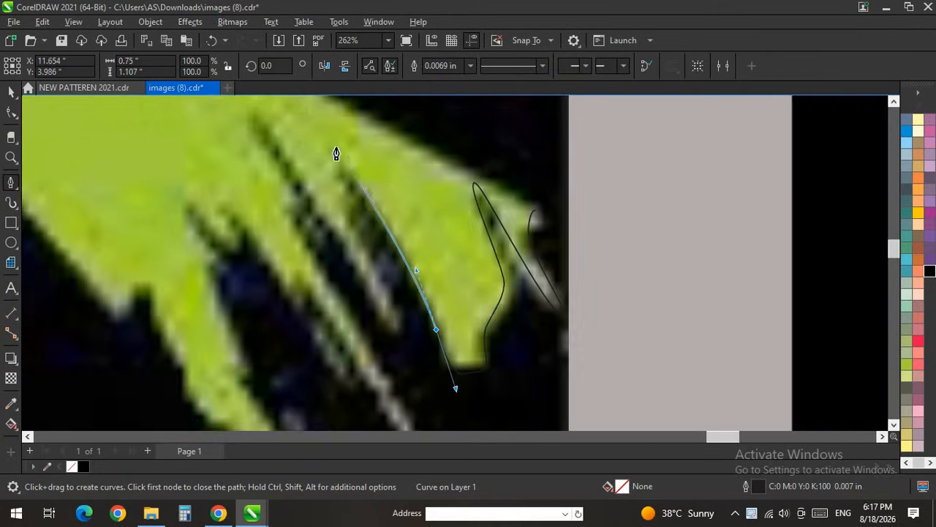
{"action": "left_click_drag", "start_coordinate": [353, 171], "coordinate": [336, 148]}
{"action": "left_click_drag", "start_coordinate": [359, 213], "coordinate": [367, 209]}
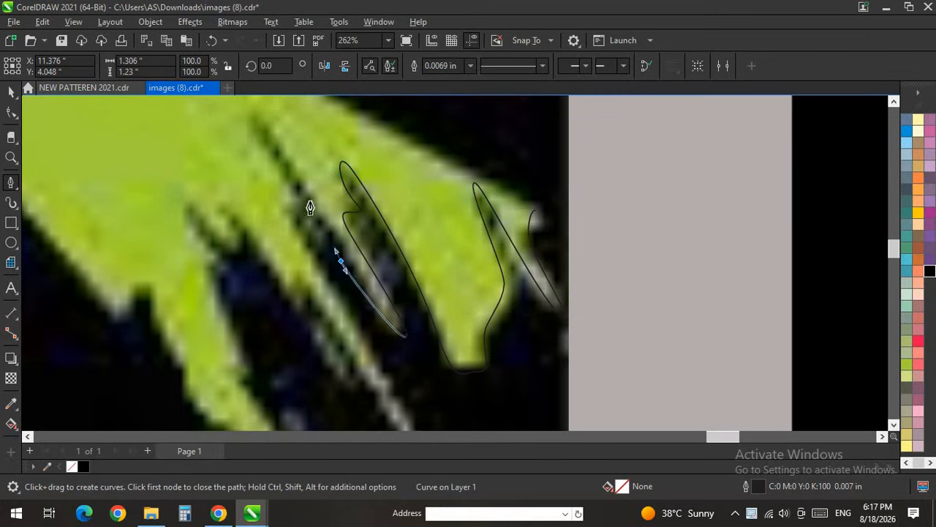
Step: Trace the wedge's narrow dark slit, follow the long thin streak to its tip and begin returning along its other side
{"action": "left_click_drag", "start_coordinate": [257, 110], "coordinate": [274, 171]}
{"action": "left_click_drag", "start_coordinate": [310, 236], "coordinate": [298, 230]}
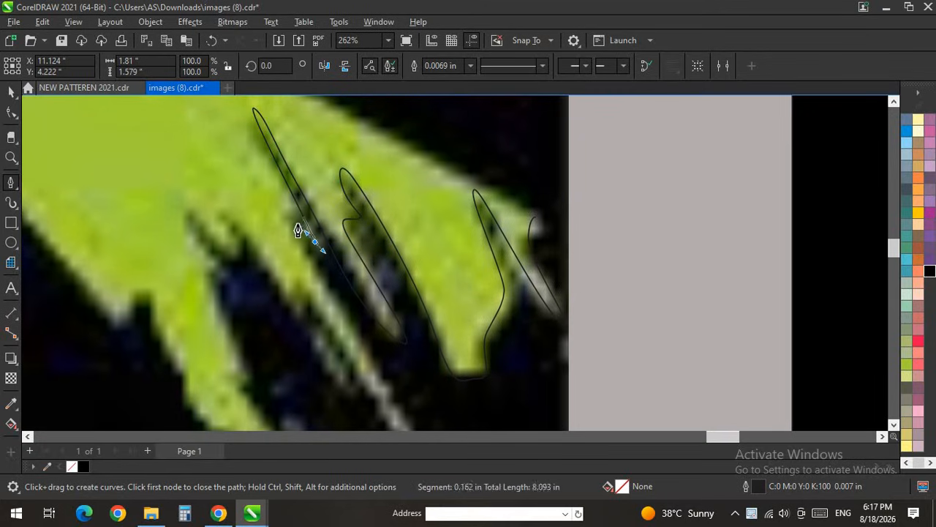
{"action": "scroll", "coordinate": [354, 322], "scroll_direction": "down", "scroll_amount": 5}
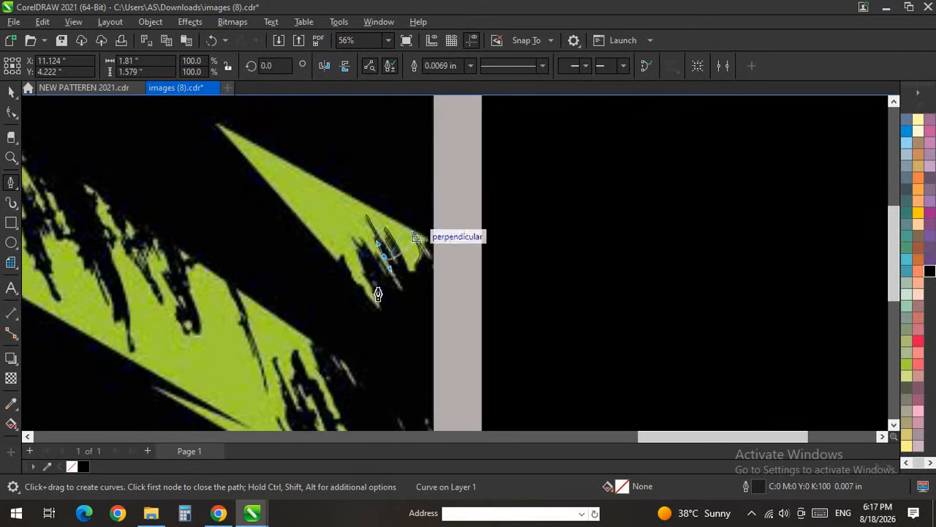
{"action": "scroll", "coordinate": [502, 184], "scroll_direction": "up", "scroll_amount": 3}
{"action": "scroll", "coordinate": [502, 184], "scroll_direction": "up", "scroll_amount": 3}
{"action": "left_click_drag", "start_coordinate": [529, 344], "coordinate": [540, 374]}
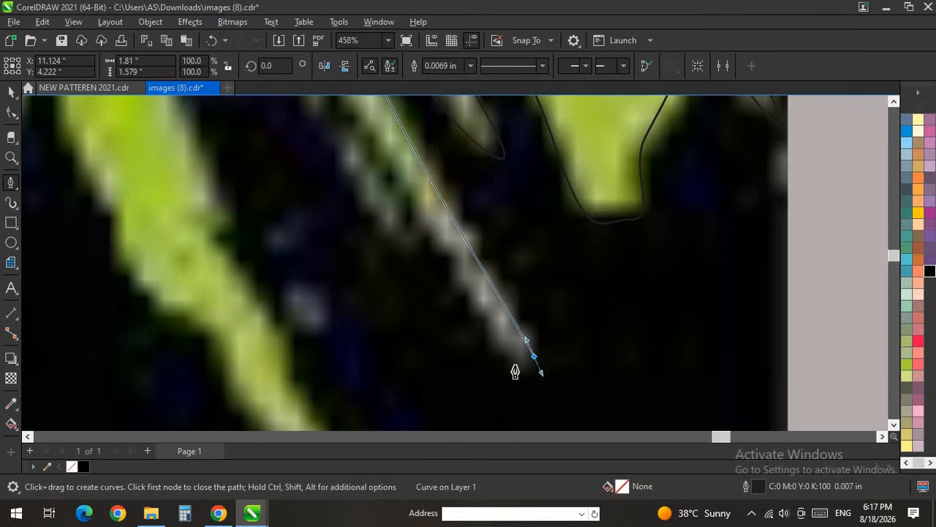
{"action": "left_click_drag", "start_coordinate": [478, 322], "coordinate": [447, 289]}
Step: Extend the wedge outline back up the thin streak and around the small notches leading to the leftmost tooth
{"action": "scroll", "coordinate": [412, 255], "scroll_direction": "down", "scroll_amount": 1}
{"action": "scroll", "coordinate": [412, 255], "scroll_direction": "up", "scroll_amount": 1}
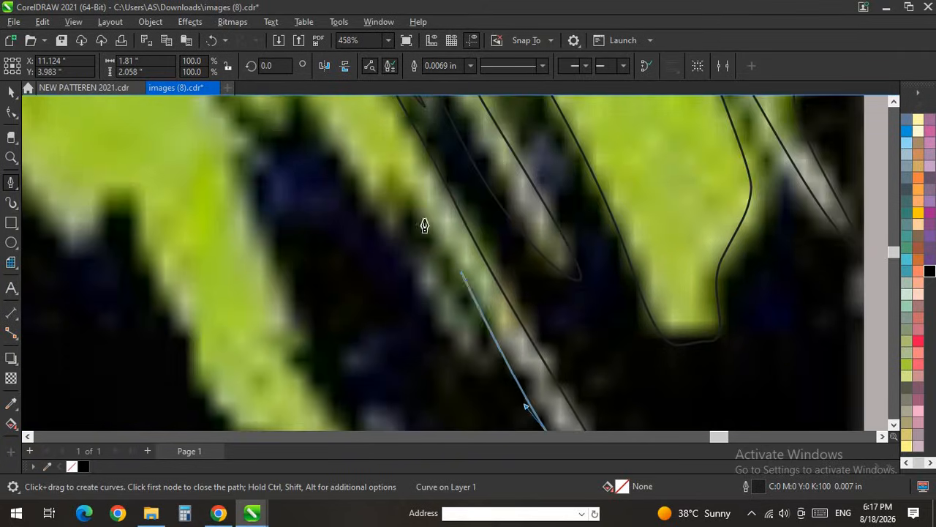
{"action": "left_click_drag", "start_coordinate": [397, 200], "coordinate": [388, 197]}
{"action": "left_click", "coordinate": [400, 229]}
{"action": "left_click_drag", "start_coordinate": [329, 171], "coordinate": [327, 139]}
{"action": "scroll", "coordinate": [410, 293], "scroll_direction": "down", "scroll_amount": 2}
{"action": "scroll", "coordinate": [348, 191], "scroll_direction": "up", "scroll_amount": 3}
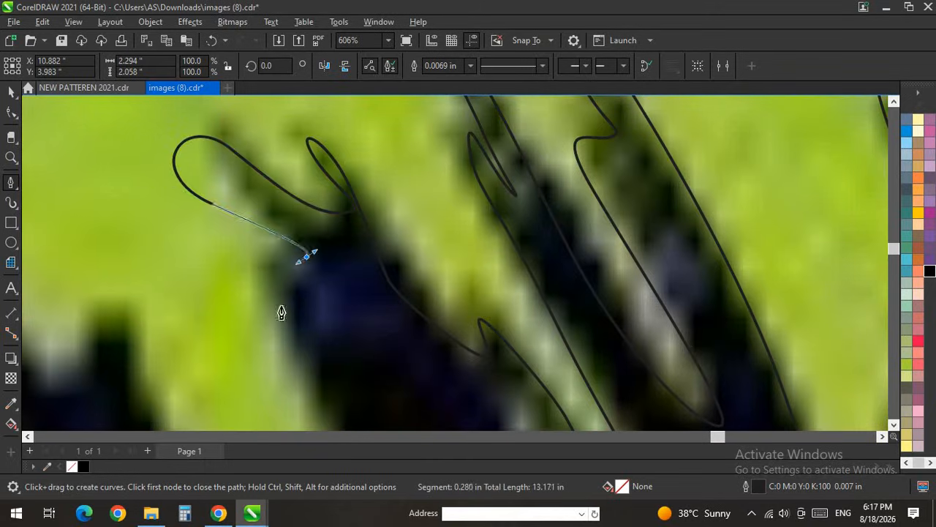
Step: Trace the wedge's leftmost long green tooth down to its pointed tip and around onto its left edge
{"action": "scroll", "coordinate": [338, 347], "scroll_direction": "down", "scroll_amount": 3}
{"action": "scroll", "coordinate": [372, 209], "scroll_direction": "up", "scroll_amount": 3}
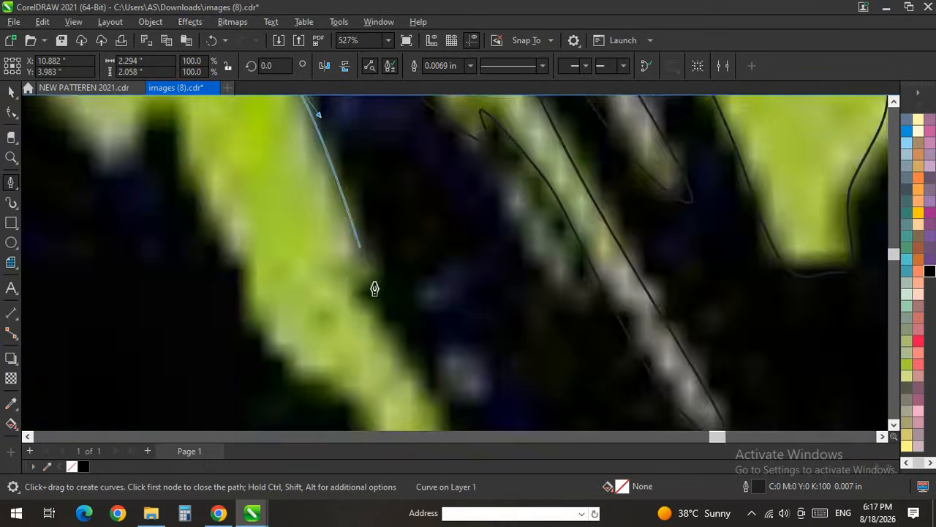
{"action": "left_click_drag", "start_coordinate": [348, 281], "coordinate": [351, 291]}
{"action": "left_click_drag", "start_coordinate": [415, 362], "coordinate": [452, 425]}
{"action": "scroll", "coordinate": [409, 227], "scroll_direction": "down", "scroll_amount": 3}
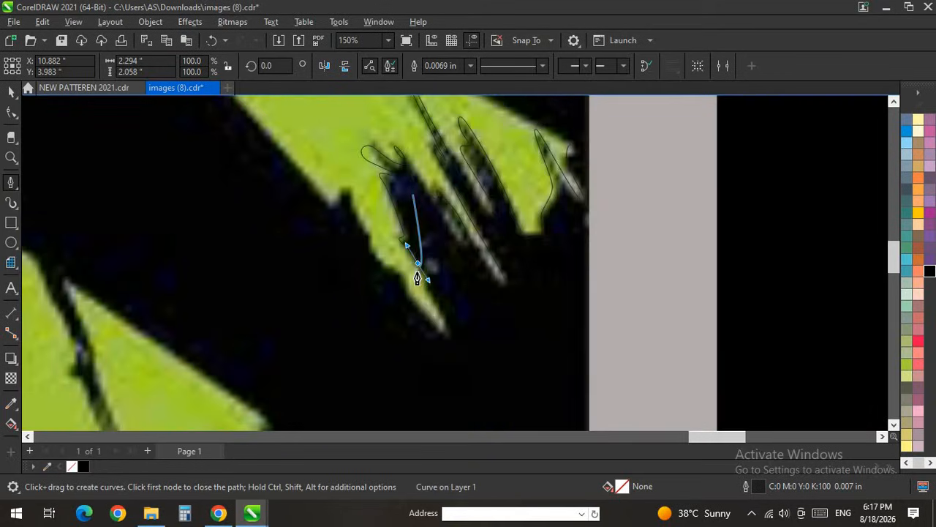
{"action": "scroll", "coordinate": [417, 273], "scroll_direction": "up", "scroll_amount": 2}
{"action": "left_click_drag", "start_coordinate": [361, 259], "coordinate": [338, 249]}
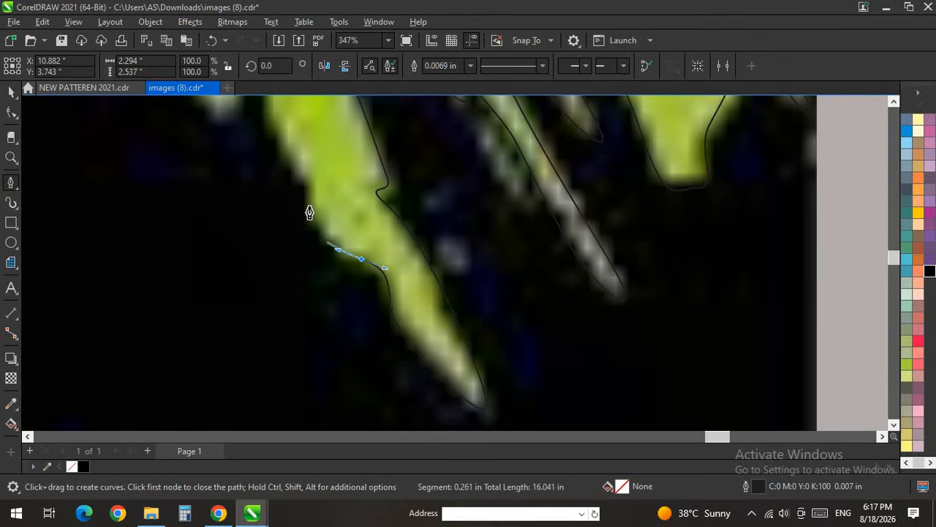
Step: Trace up the leftmost tooth's outer edge and around the small notch onto the wedge's long lower edge
{"action": "left_click_drag", "start_coordinate": [269, 109], "coordinate": [265, 92]}
{"action": "scroll", "coordinate": [314, 267], "scroll_direction": "down", "scroll_amount": 5}
{"action": "scroll", "coordinate": [332, 339], "scroll_direction": "up", "scroll_amount": 7}
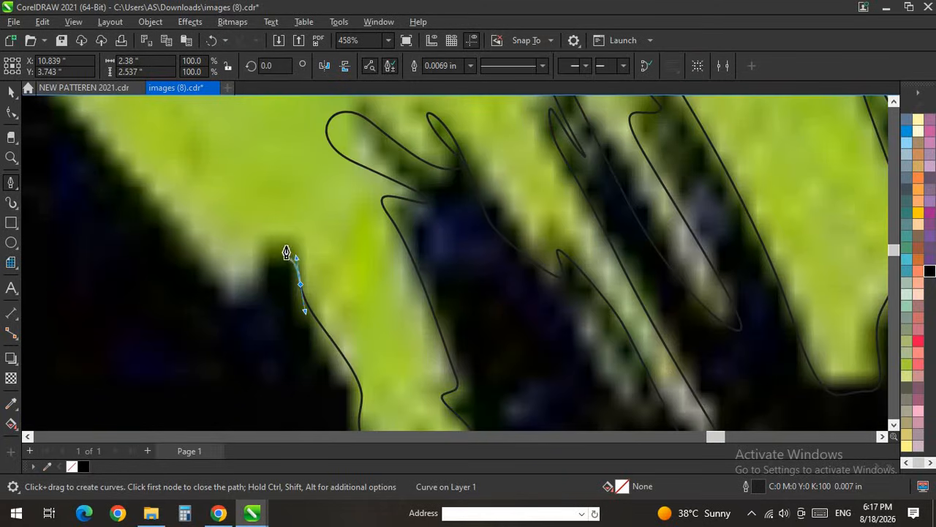
{"action": "left_click_drag", "start_coordinate": [283, 246], "coordinate": [261, 272]}
{"action": "left_click_drag", "start_coordinate": [184, 259], "coordinate": [142, 205]}
{"action": "scroll", "coordinate": [337, 378], "scroll_direction": "down", "scroll_amount": 6}
{"action": "scroll", "coordinate": [168, 257], "scroll_direction": "up", "scroll_amount": 3}
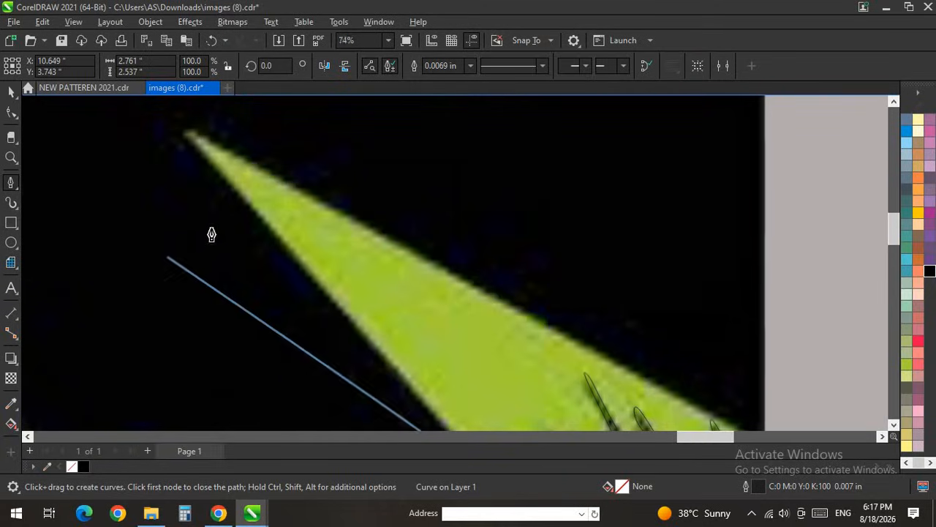
Step: Carry the outline to the wedge's upper-left point and close it at the starting node, making a shape about 5.9 by 5 inches
{"action": "left_click", "coordinate": [186, 137]}
{"action": "scroll", "coordinate": [732, 388], "scroll_direction": "up", "scroll_amount": 2}
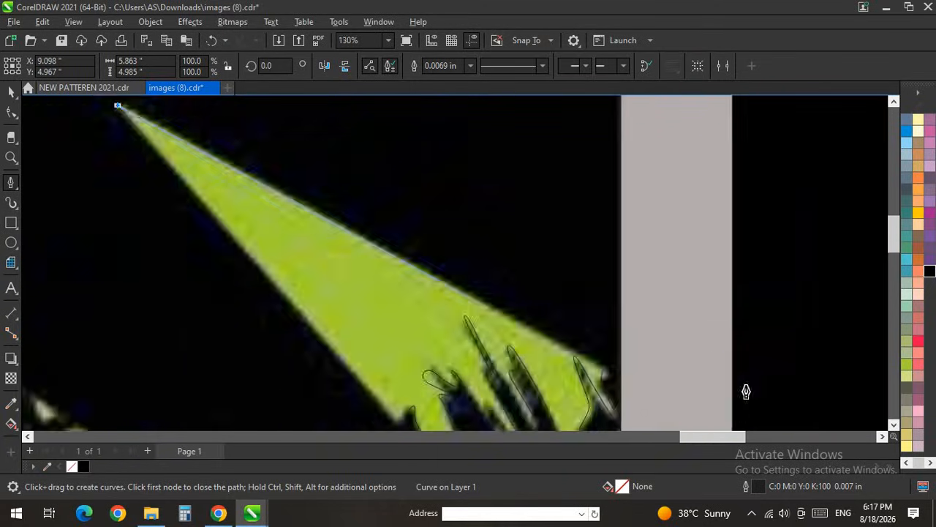
{"action": "scroll", "coordinate": [543, 357], "scroll_direction": "up", "scroll_amount": 3}
{"action": "left_click", "coordinate": [518, 362]}
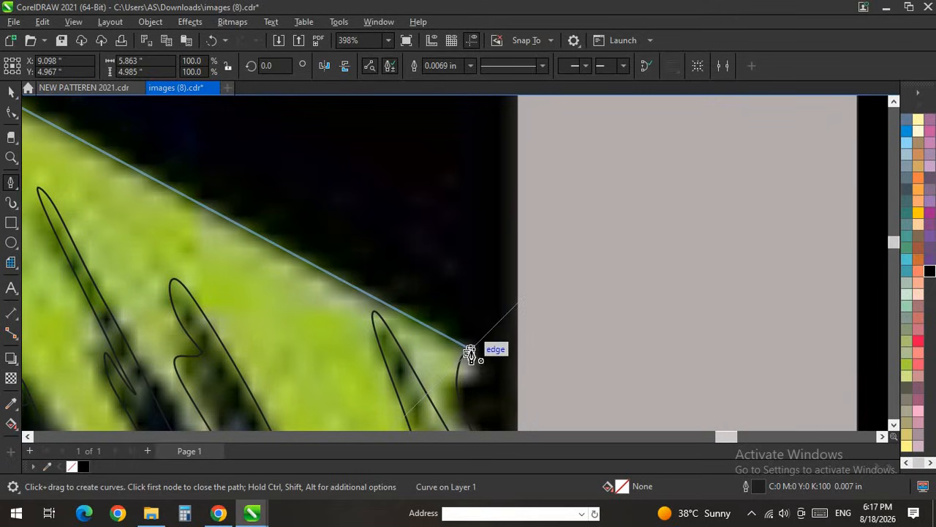
Step: Trace the detached green streak below the wedge as a closed curve about 0.58 by 1.3 inches
{"action": "scroll", "coordinate": [540, 300], "scroll_direction": "down", "scroll_amount": 6}
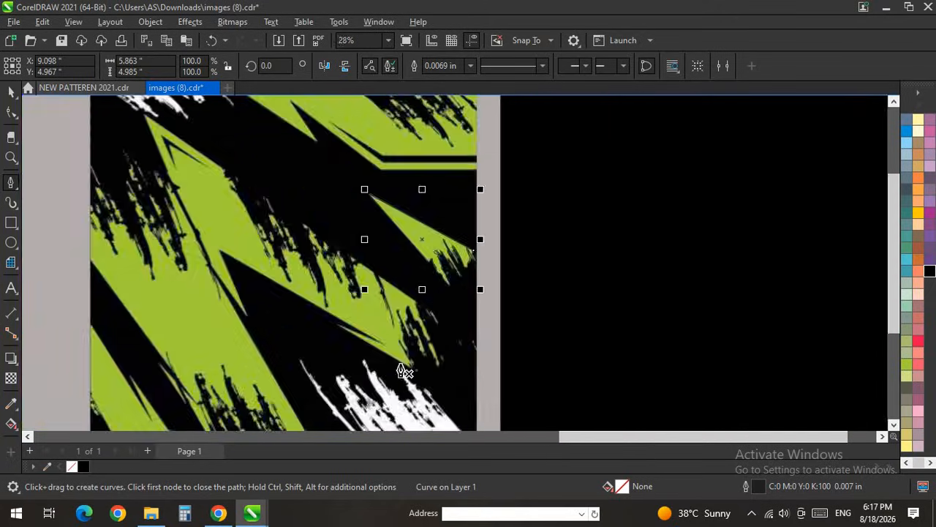
{"action": "scroll", "coordinate": [404, 372], "scroll_direction": "up", "scroll_amount": 2}
{"action": "scroll", "coordinate": [485, 402], "scroll_direction": "up", "scroll_amount": 7}
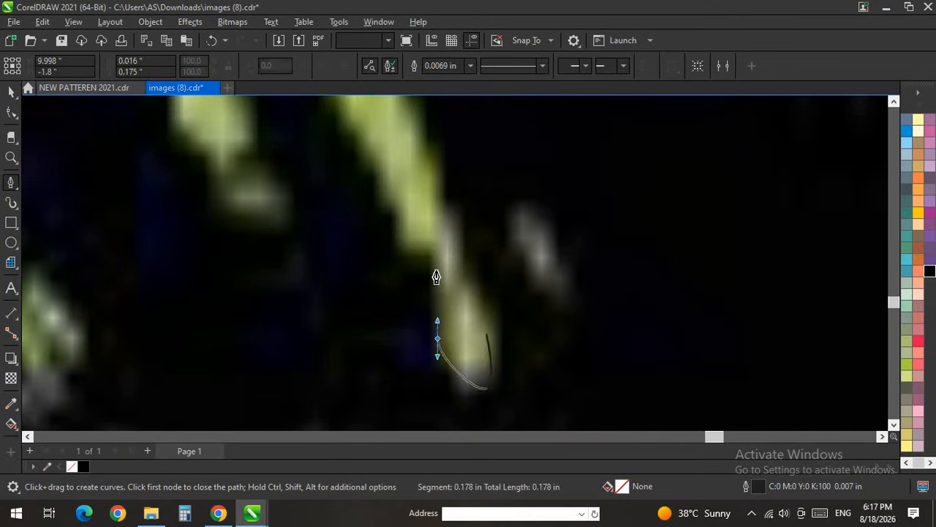
{"action": "left_click_drag", "start_coordinate": [433, 261], "coordinate": [372, 211]}
{"action": "left_click_drag", "start_coordinate": [368, 152], "coordinate": [357, 129]}
{"action": "scroll", "coordinate": [395, 238], "scroll_direction": "down", "scroll_amount": 3}
{"action": "scroll", "coordinate": [385, 241], "scroll_direction": "up", "scroll_amount": 3}
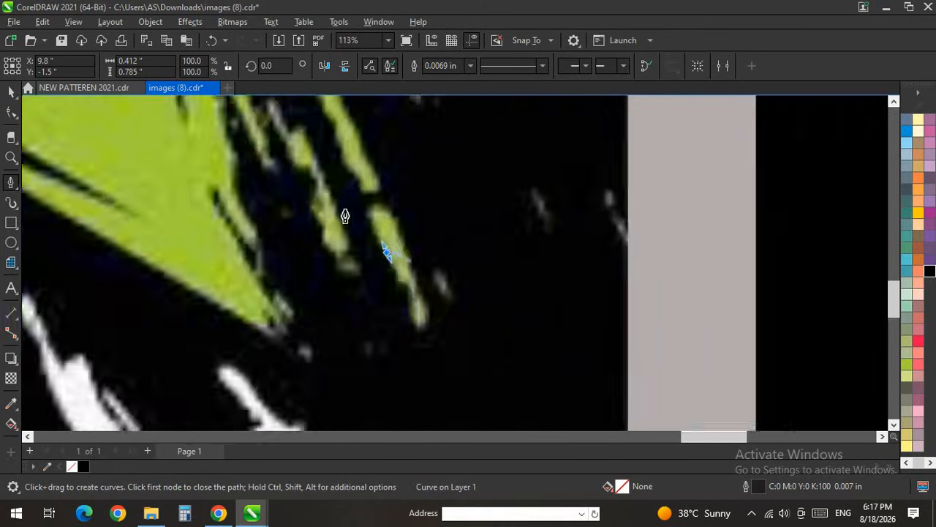
{"action": "left_click_drag", "start_coordinate": [437, 257], "coordinate": [466, 354]}
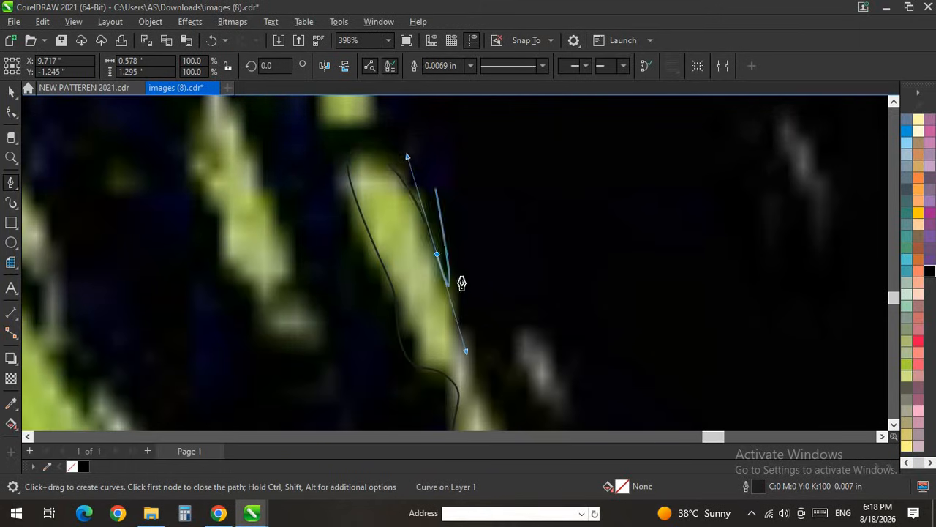
{"action": "scroll", "coordinate": [460, 284], "scroll_direction": "down", "scroll_amount": 3}
{"action": "scroll", "coordinate": [458, 319], "scroll_direction": "up", "scroll_amount": 3}
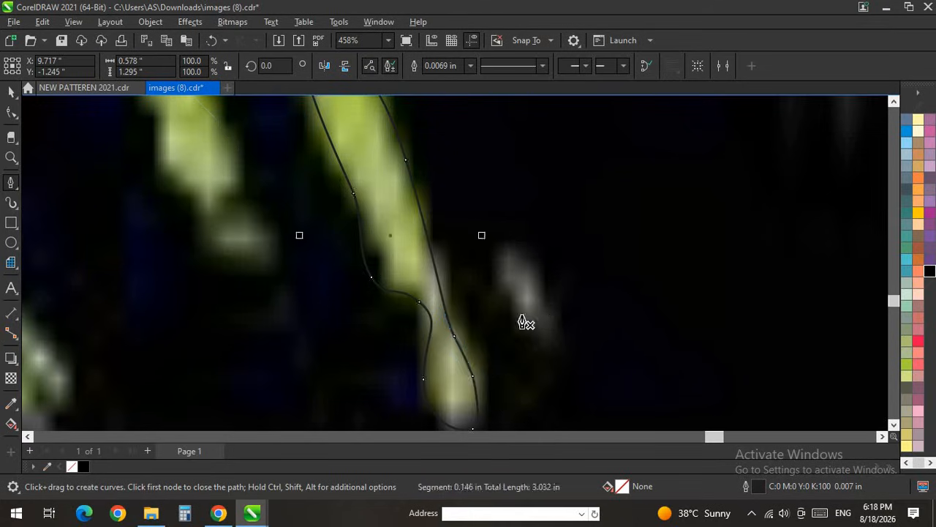
Step: Start outlining the neighbouring green streak to the left, tracing its lower tip and jagged left side with Pen curves
{"action": "scroll", "coordinate": [523, 321], "scroll_direction": "down", "scroll_amount": 3}
{"action": "scroll", "coordinate": [442, 275], "scroll_direction": "up", "scroll_amount": 3}
{"action": "left_click_drag", "start_coordinate": [431, 269], "coordinate": [455, 286]}
{"action": "left_click_drag", "start_coordinate": [465, 303], "coordinate": [412, 290]}
{"action": "left_click_drag", "start_coordinate": [394, 244], "coordinate": [362, 216]}
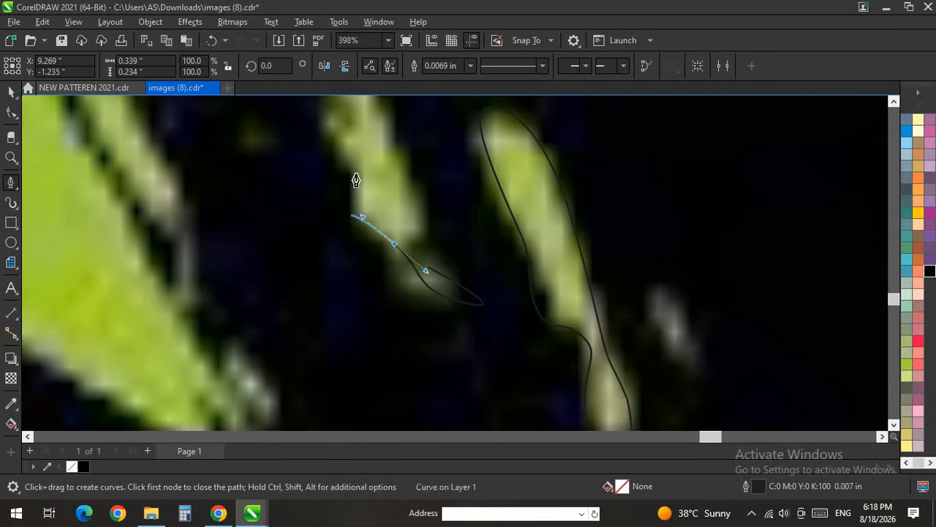
{"action": "left_click", "coordinate": [352, 215]}
{"action": "left_click_drag", "start_coordinate": [350, 155], "coordinate": [339, 132]}
{"action": "scroll", "coordinate": [335, 234], "scroll_direction": "down", "scroll_amount": 3}
{"action": "scroll", "coordinate": [336, 162], "scroll_direction": "up", "scroll_amount": 3}
{"action": "left_click", "coordinate": [327, 190]}
{"action": "left_click_drag", "start_coordinate": [363, 186], "coordinate": [348, 165]}
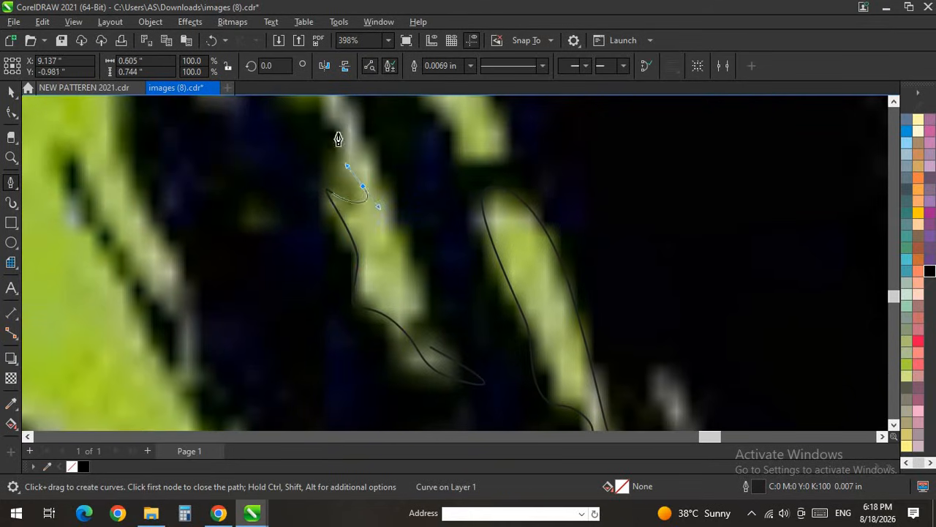
Step: Trace the streak's upper spike and right side, closing the path into a shape about 1 by 1.8 inches
{"action": "scroll", "coordinate": [402, 338], "scroll_direction": "down", "scroll_amount": 3}
{"action": "scroll", "coordinate": [408, 349], "scroll_direction": "up", "scroll_amount": 4}
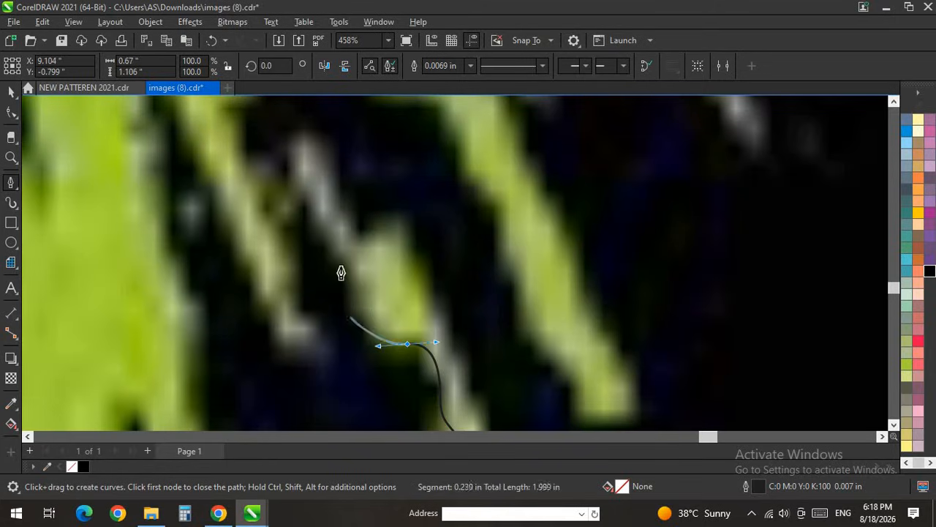
{"action": "left_click_drag", "start_coordinate": [354, 231], "coordinate": [370, 236]}
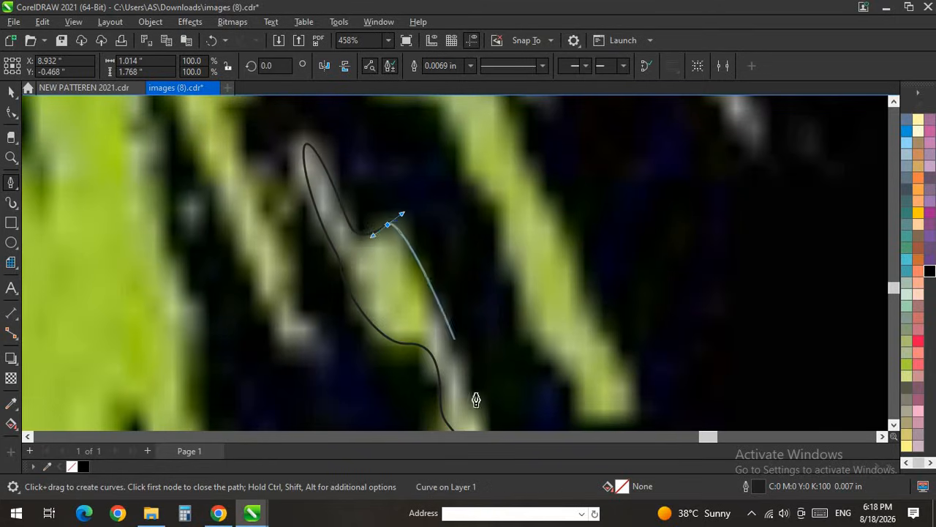
{"action": "scroll", "coordinate": [395, 278], "scroll_direction": "down", "scroll_amount": 3}
{"action": "scroll", "coordinate": [431, 314], "scroll_direction": "up", "scroll_amount": 3}
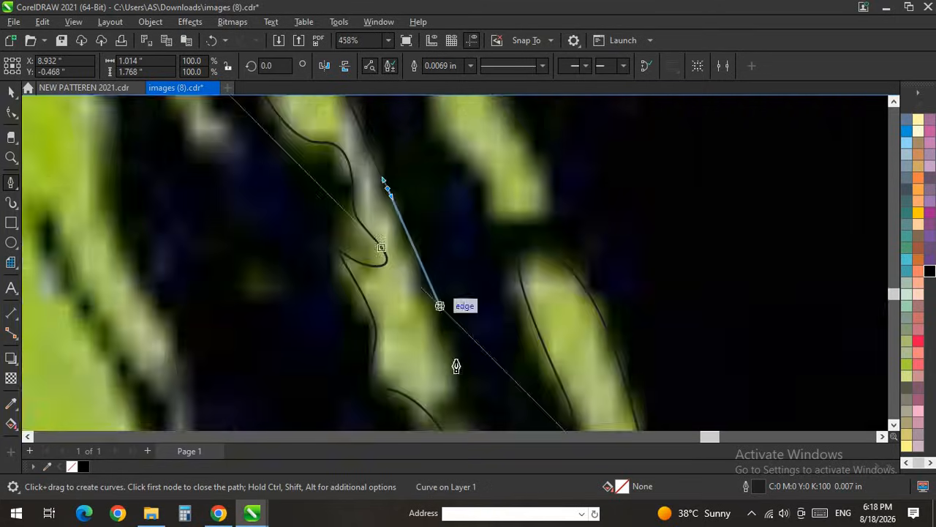
{"action": "scroll", "coordinate": [416, 273], "scroll_direction": "up", "scroll_amount": 1}
{"action": "double_click", "coordinate": [410, 302]}
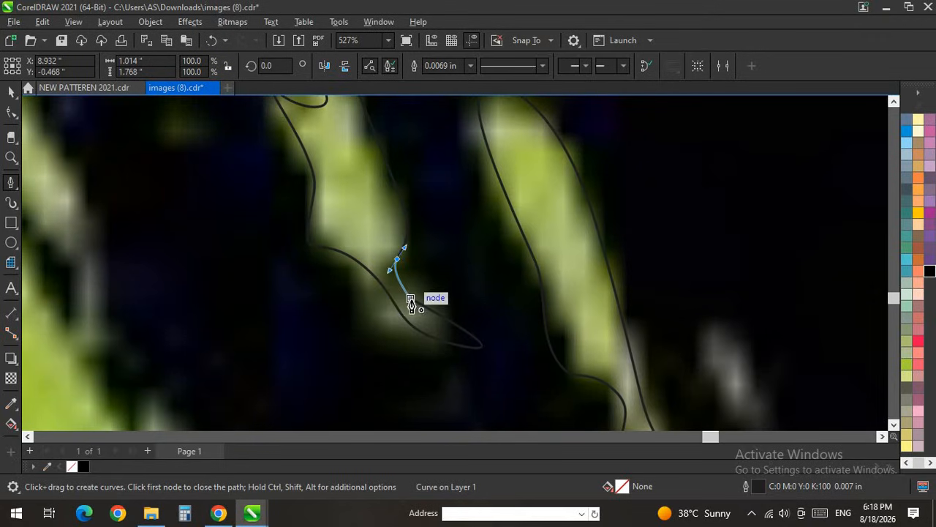
{"action": "scroll", "coordinate": [469, 292], "scroll_direction": "down", "scroll_amount": 4}
{"action": "scroll", "coordinate": [417, 272], "scroll_direction": "up", "scroll_amount": 4}
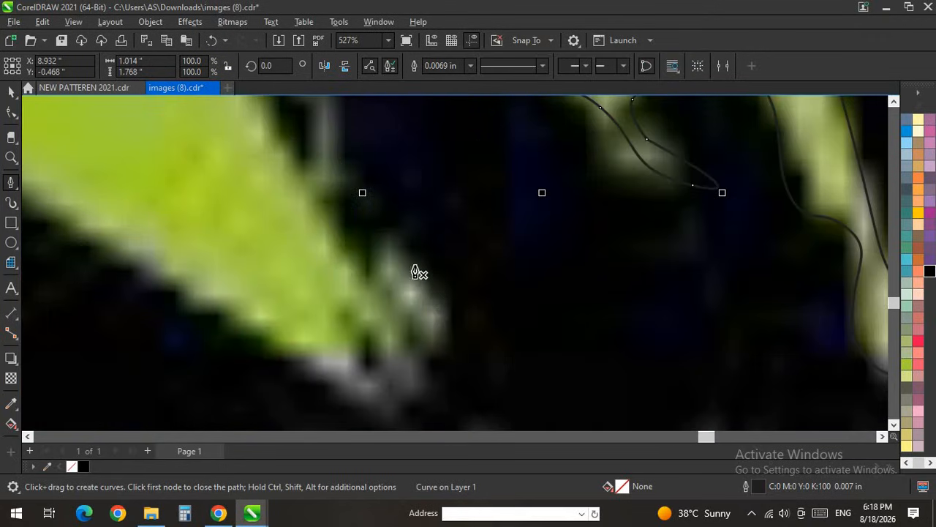
Step: Start a Pen outline at the large green shape's lower-right tip, curving it around the frayed end and onto the lower edge
{"action": "left_click", "coordinate": [437, 298]}
{"action": "left_click_drag", "start_coordinate": [437, 330], "coordinate": [408, 303]}
{"action": "mouse_move", "coordinate": [429, 362]}
{"action": "left_mouse_down"}
{"action": "mouse_move", "coordinate": [447, 397]}
{"action": "mouse_move", "coordinate": [359, 326]}
{"action": "left_mouse_up"}
{"action": "left_click_drag", "start_coordinate": [376, 382], "coordinate": [403, 418]}
{"action": "left_click_drag", "start_coordinate": [370, 412], "coordinate": [291, 370]}
Step: Carry the outline along the lower edge to the thin streak's pointed end and back into the narrow black slit
{"action": "scroll", "coordinate": [347, 380], "scroll_direction": "down", "scroll_amount": 2}
{"action": "scroll", "coordinate": [136, 223], "scroll_direction": "down", "scroll_amount": 6}
{"action": "scroll", "coordinate": [94, 216], "scroll_direction": "up", "scroll_amount": 2}
{"action": "left_click", "coordinate": [93, 208]}
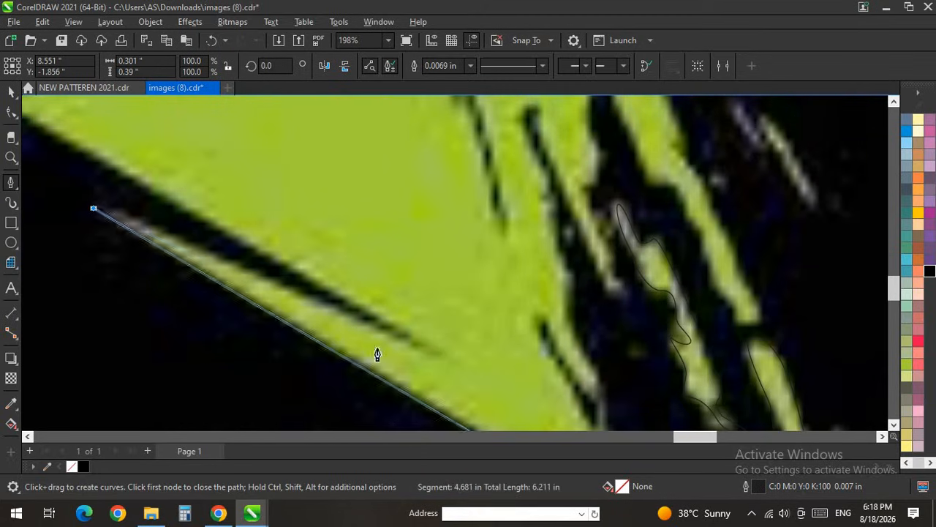
{"action": "left_click_drag", "start_coordinate": [443, 355], "coordinate": [523, 417]}
Step: Extend the outline straight up to the black triangle's apex, then down to the tip of the thin green spike beside it
{"action": "scroll", "coordinate": [522, 417], "scroll_direction": "down", "scroll_amount": 5}
{"action": "scroll", "coordinate": [368, 335], "scroll_direction": "down", "scroll_amount": 5}
{"action": "scroll", "coordinate": [127, 183], "scroll_direction": "up", "scroll_amount": 8}
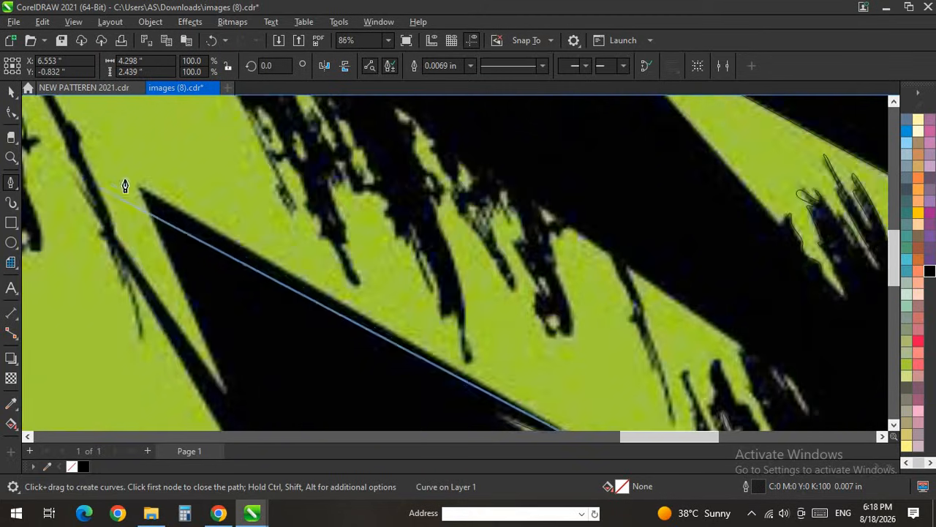
{"action": "left_click", "coordinate": [158, 202]}
{"action": "scroll", "coordinate": [190, 318], "scroll_direction": "up", "scroll_amount": 1}
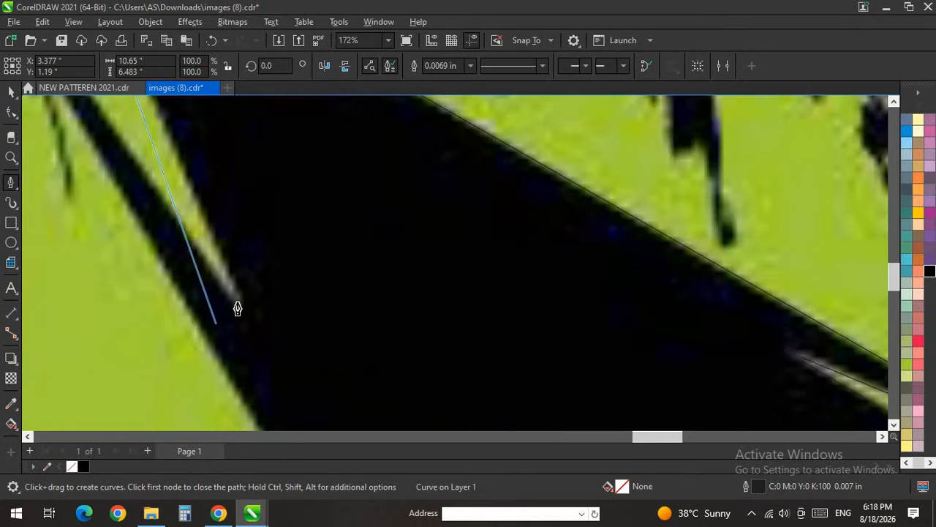
{"action": "scroll", "coordinate": [293, 321], "scroll_direction": "down", "scroll_amount": 4}
{"action": "scroll", "coordinate": [264, 245], "scroll_direction": "up", "scroll_amount": 2}
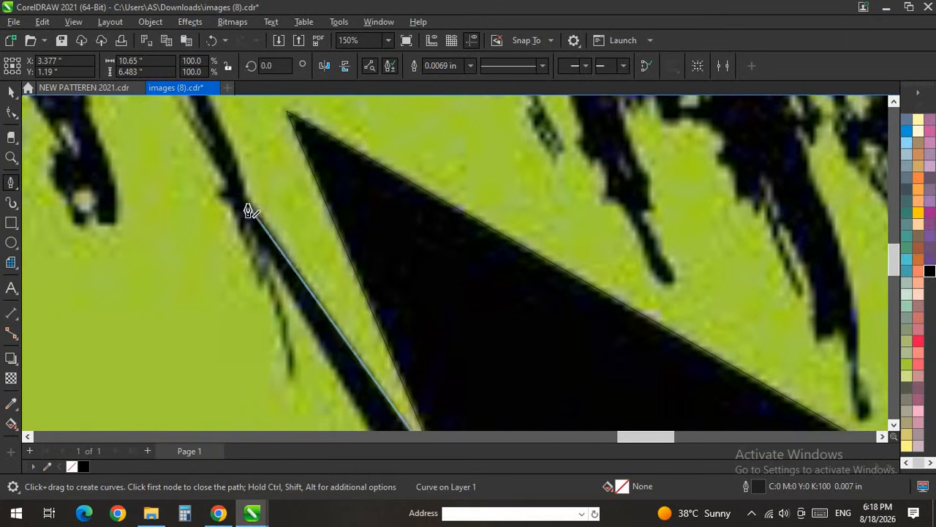
Step: Trace from the spike tip up the right side of the thin black gap, following its small bump and upper notch
{"action": "scroll", "coordinate": [233, 191], "scroll_direction": "down", "scroll_amount": 2}
{"action": "scroll", "coordinate": [233, 192], "scroll_direction": "up", "scroll_amount": 2}
{"action": "left_click_drag", "start_coordinate": [223, 255], "coordinate": [203, 213]}
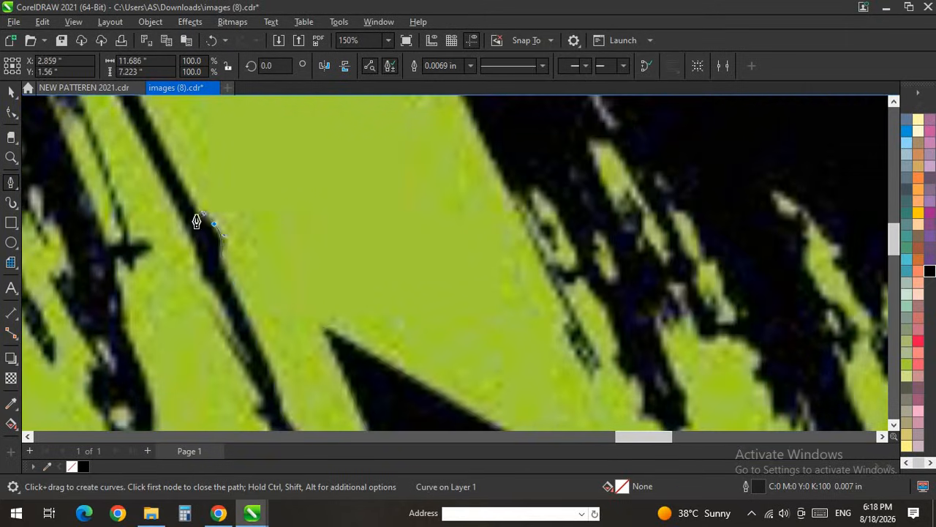
{"action": "scroll", "coordinate": [246, 356], "scroll_direction": "down", "scroll_amount": 2}
{"action": "scroll", "coordinate": [261, 378], "scroll_direction": "up", "scroll_amount": 3}
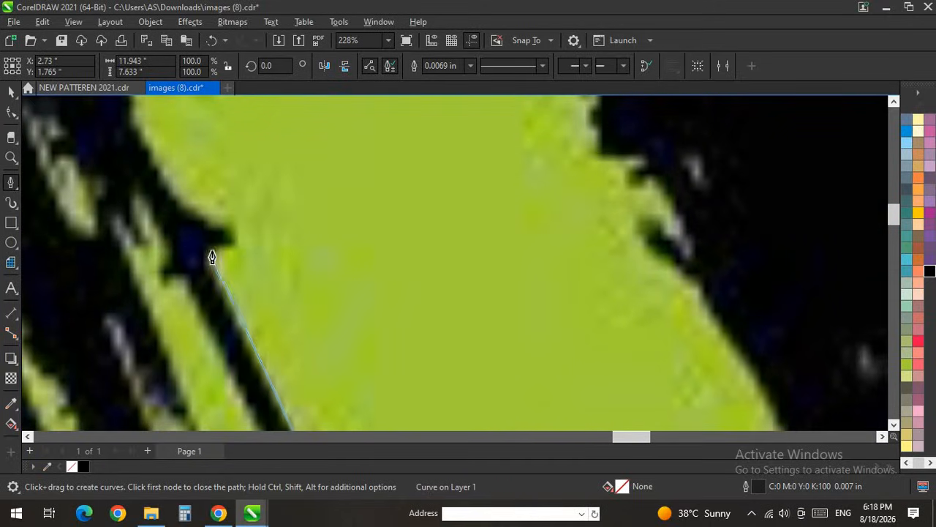
{"action": "scroll", "coordinate": [175, 219], "scroll_direction": "down", "scroll_amount": 3}
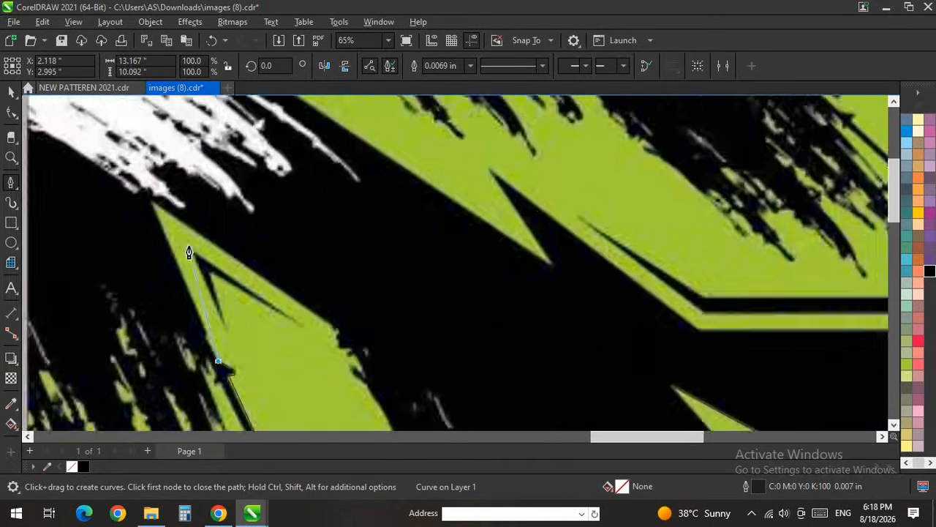
Step: Run the outline up to the green shape's upper-left apex and along its straight upper edge to the frayed corner
{"action": "scroll", "coordinate": [188, 249], "scroll_direction": "up", "scroll_amount": 1}
{"action": "left_click", "coordinate": [122, 164]}
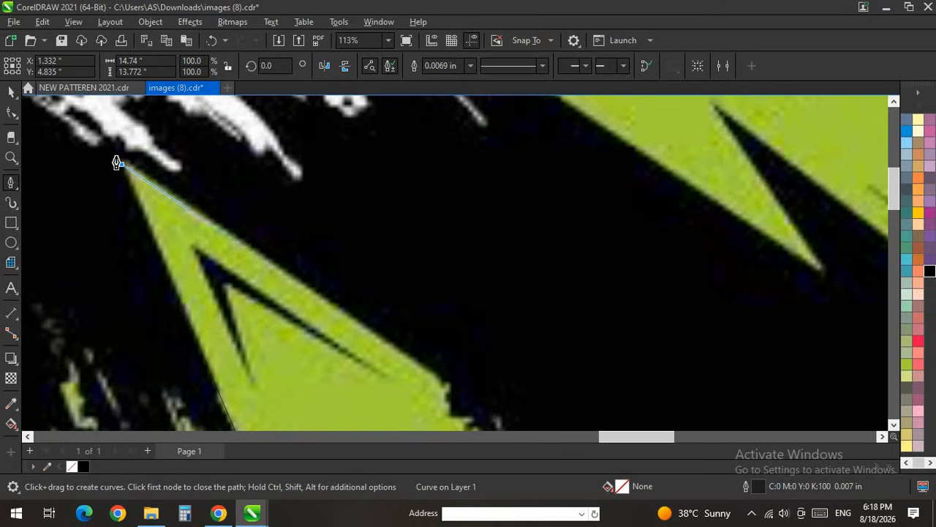
{"action": "scroll", "coordinate": [128, 175], "scroll_direction": "up", "scroll_amount": 3}
{"action": "scroll", "coordinate": [344, 285], "scroll_direction": "down", "scroll_amount": 4}
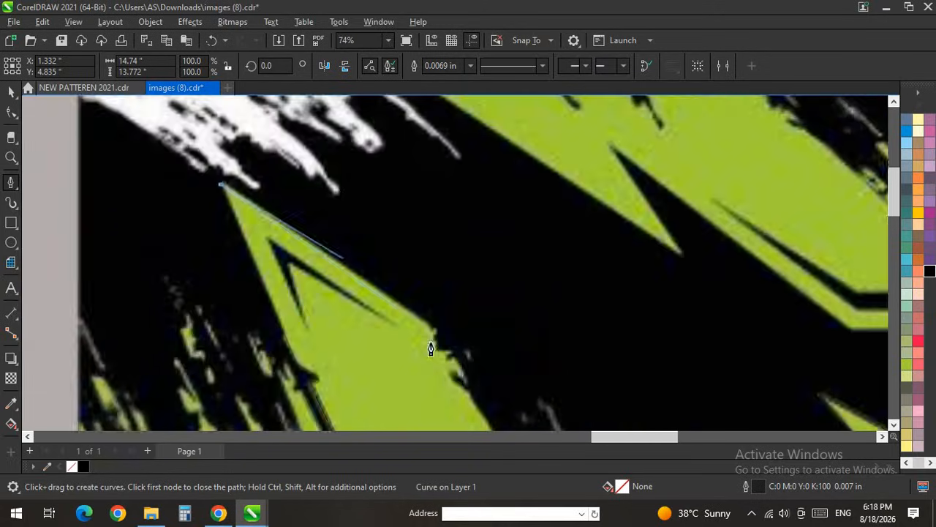
{"action": "scroll", "coordinate": [428, 336], "scroll_direction": "up", "scroll_amount": 4}
{"action": "left_click", "coordinate": [479, 330]}
Step: Trace the small jagged notches and first tooth just below the frayed upper-right corner with Pen curves
{"action": "left_click", "coordinate": [483, 360]}
{"action": "left_click_drag", "start_coordinate": [504, 342], "coordinate": [498, 377]}
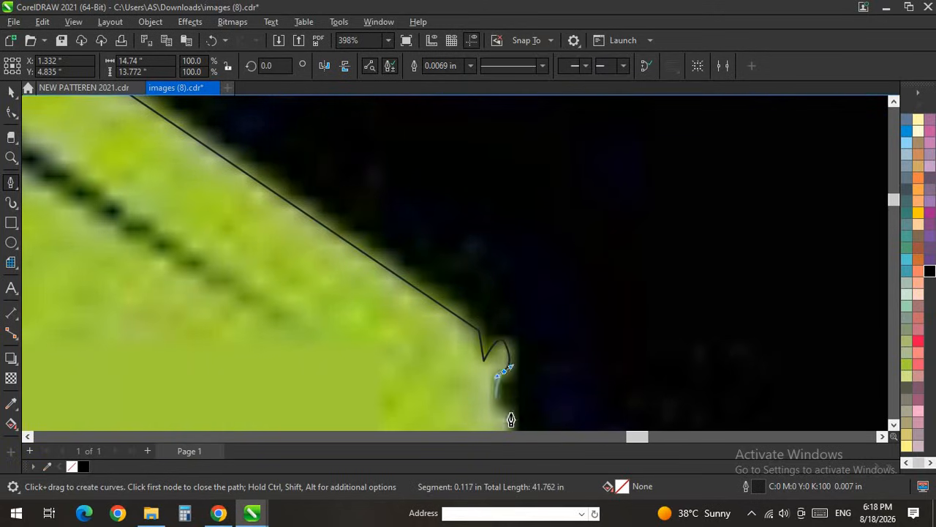
{"action": "scroll", "coordinate": [362, 262], "scroll_direction": "down", "scroll_amount": 2}
{"action": "scroll", "coordinate": [485, 373], "scroll_direction": "up", "scroll_amount": 4}
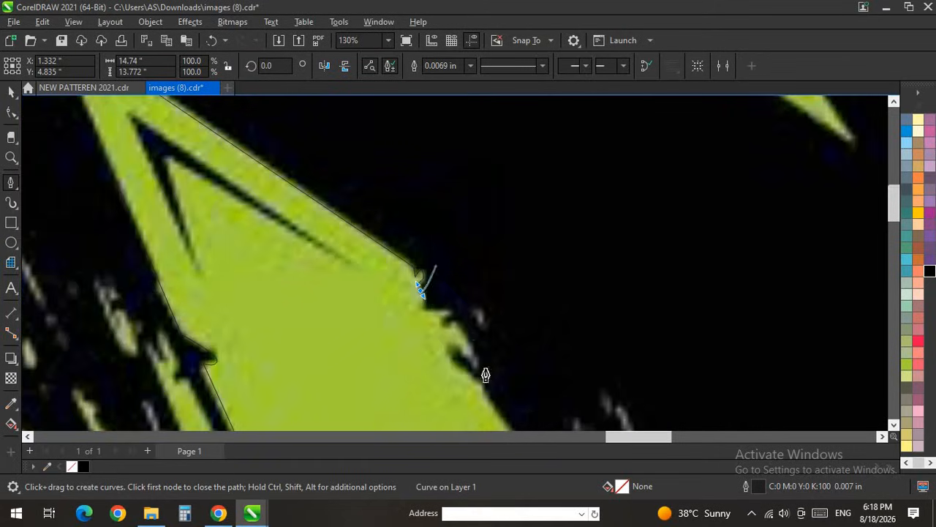
{"action": "left_click_drag", "start_coordinate": [295, 297], "coordinate": [335, 316]}
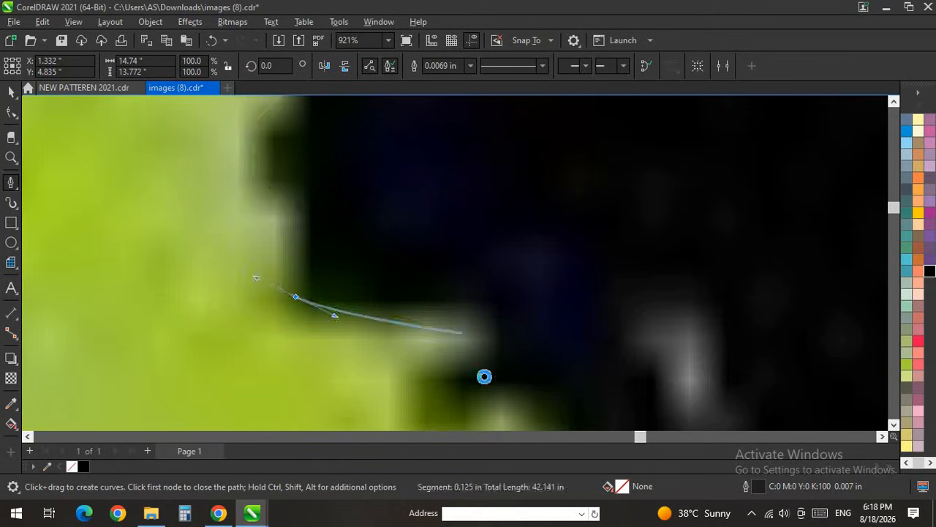
{"action": "left_click_drag", "start_coordinate": [480, 341], "coordinate": [491, 370]}
{"action": "left_click_drag", "start_coordinate": [425, 394], "coordinate": [434, 417]}
Step: Continue the outline around the next tooth, its pale pointed spur and the black notch beneath it
{"action": "scroll", "coordinate": [348, 201], "scroll_direction": "down", "scroll_amount": 2}
{"action": "scroll", "coordinate": [390, 373], "scroll_direction": "up", "scroll_amount": 2}
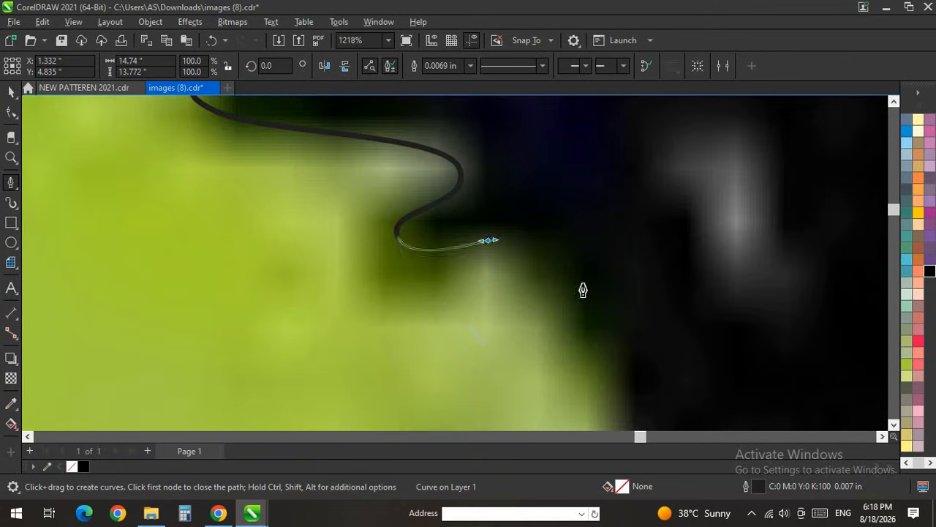
{"action": "scroll", "coordinate": [583, 290], "scroll_direction": "down", "scroll_amount": 2}
{"action": "left_click_drag", "start_coordinate": [512, 349], "coordinate": [512, 379]}
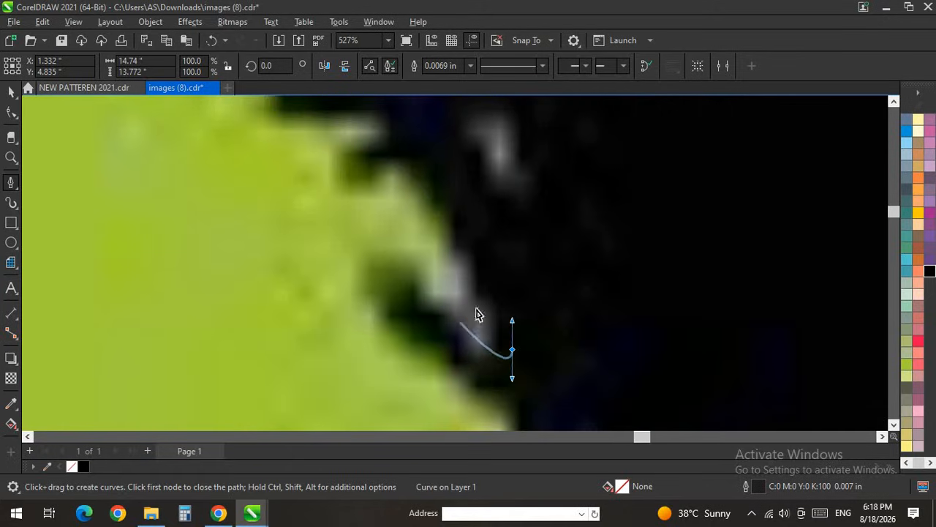
{"action": "left_click_drag", "start_coordinate": [489, 326], "coordinate": [504, 378]}
{"action": "left_click_drag", "start_coordinate": [376, 283], "coordinate": [462, 414]}
Step: Follow the green shape's long right edge down to the speckled black gap
{"action": "scroll", "coordinate": [322, 254], "scroll_direction": "down", "scroll_amount": 1}
{"action": "scroll", "coordinate": [295, 215], "scroll_direction": "down", "scroll_amount": 2}
{"action": "scroll", "coordinate": [373, 311], "scroll_direction": "up", "scroll_amount": 2}
{"action": "scroll", "coordinate": [409, 183], "scroll_direction": "down", "scroll_amount": 8}
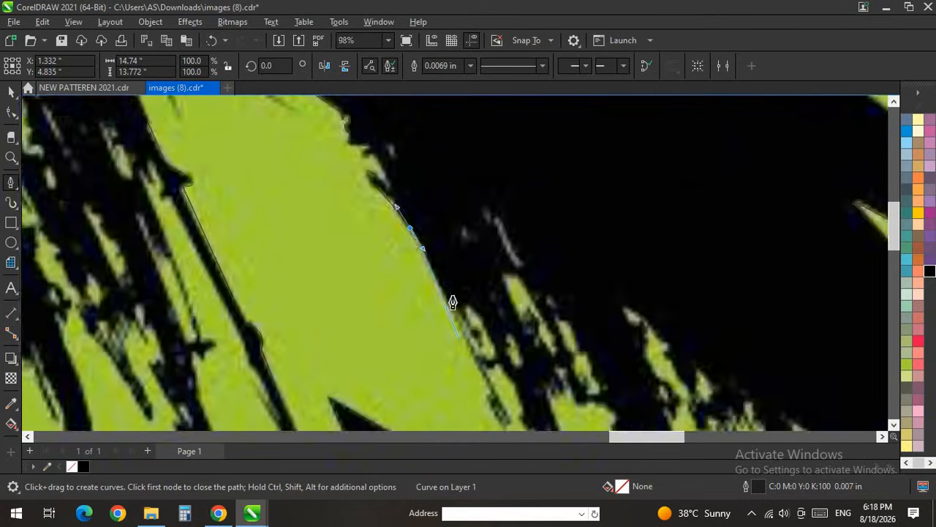
{"action": "scroll", "coordinate": [454, 296], "scroll_direction": "up", "scroll_amount": 9}
{"action": "left_click_drag", "start_coordinate": [442, 270], "coordinate": [445, 317]}
Step: Trace around the speckled black gap, then over the top and down the right side of the adjoining green streak
{"action": "scroll", "coordinate": [362, 179], "scroll_direction": "down", "scroll_amount": 8}
{"action": "scroll", "coordinate": [439, 337], "scroll_direction": "up", "scroll_amount": 6}
{"action": "left_click_drag", "start_coordinate": [460, 376], "coordinate": [470, 393]}
{"action": "left_click_drag", "start_coordinate": [489, 426], "coordinate": [520, 405]}
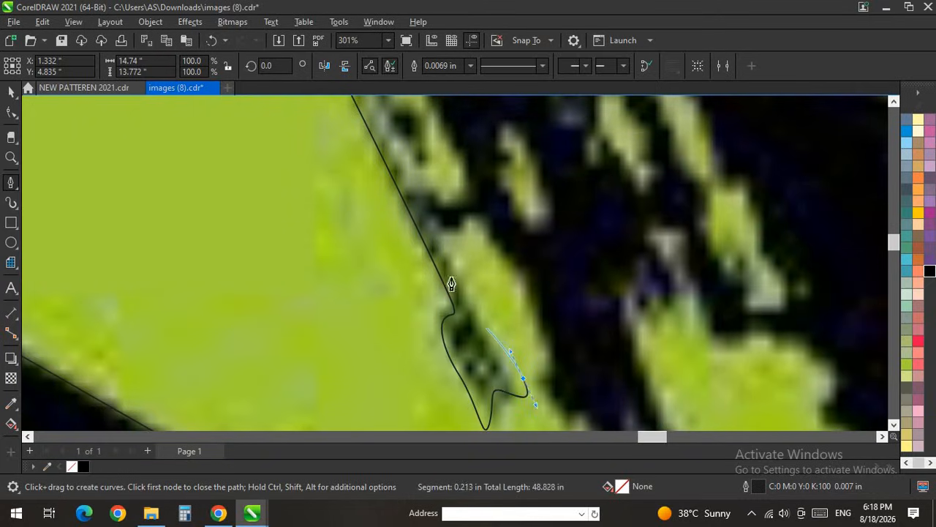
{"action": "left_click_drag", "start_coordinate": [439, 227], "coordinate": [428, 212]}
{"action": "left_click_drag", "start_coordinate": [455, 234], "coordinate": [459, 222]}
{"action": "left_click_drag", "start_coordinate": [550, 360], "coordinate": [551, 378]}
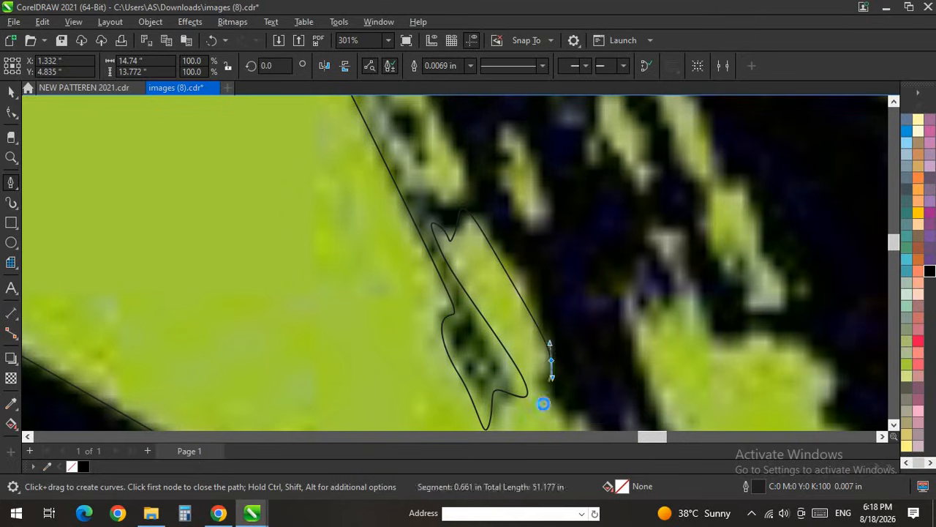
Step: Trace the stepped left side of the first black drip down and around its rounded lower tip
{"action": "scroll", "coordinate": [191, 218], "scroll_direction": "down", "scroll_amount": 4}
{"action": "scroll", "coordinate": [374, 327], "scroll_direction": "up", "scroll_amount": 6}
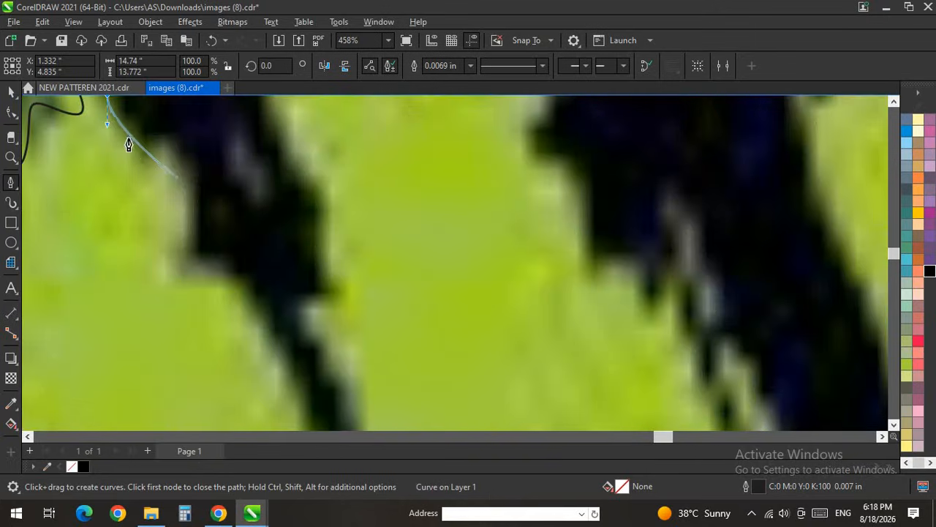
{"action": "left_click_drag", "start_coordinate": [188, 275], "coordinate": [212, 287]}
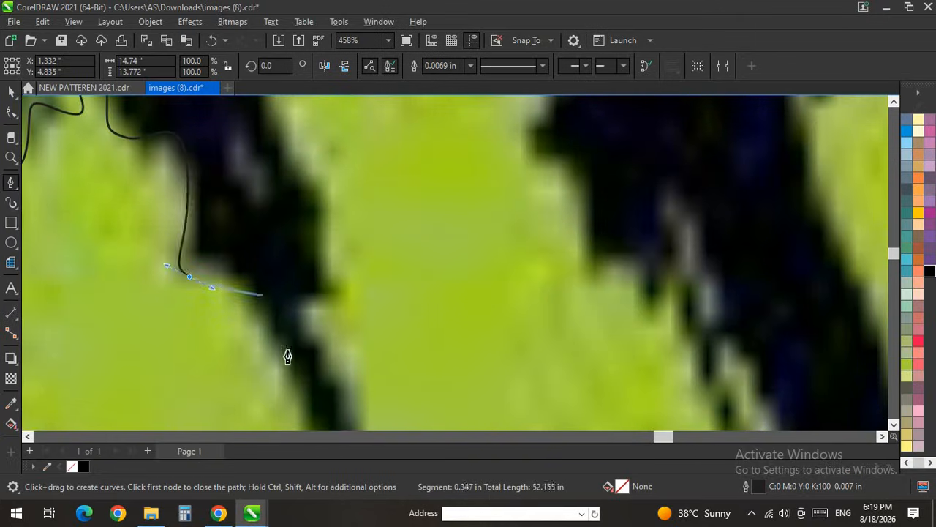
{"action": "scroll", "coordinate": [327, 207], "scroll_direction": "down", "scroll_amount": 3}
{"action": "scroll", "coordinate": [349, 308], "scroll_direction": "up", "scroll_amount": 2}
{"action": "left_click_drag", "start_coordinate": [295, 275], "coordinate": [329, 290]}
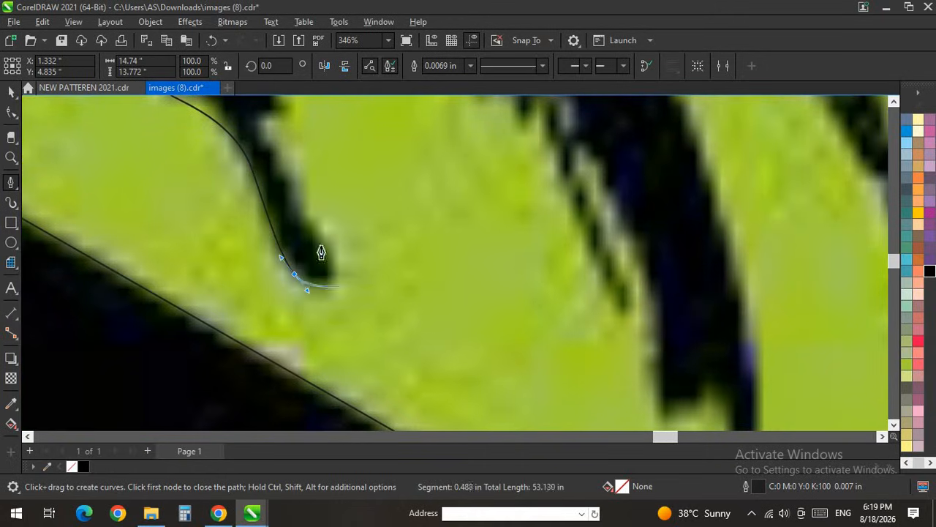
{"action": "left_click_drag", "start_coordinate": [318, 238], "coordinate": [283, 179]}
Step: Carry the outline up the drip's right side to the pointed upper-left end of the next green patch
{"action": "scroll", "coordinate": [296, 247], "scroll_direction": "up", "scroll_amount": 1}
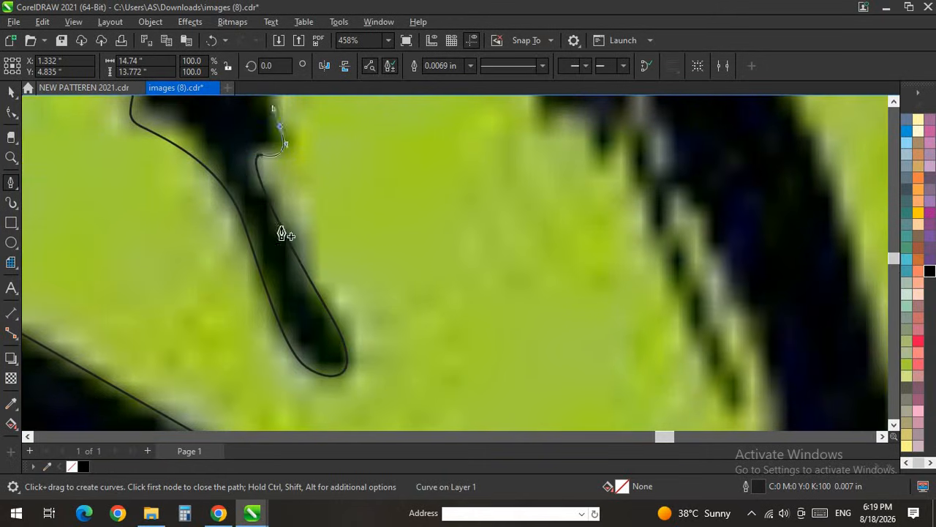
{"action": "scroll", "coordinate": [283, 232], "scroll_direction": "down", "scroll_amount": 3}
{"action": "scroll", "coordinate": [271, 112], "scroll_direction": "up", "scroll_amount": 3}
{"action": "left_click_drag", "start_coordinate": [290, 270], "coordinate": [252, 203]}
{"action": "left_click_drag", "start_coordinate": [238, 133], "coordinate": [231, 110]}
{"action": "scroll", "coordinate": [261, 296], "scroll_direction": "down", "scroll_amount": 3}
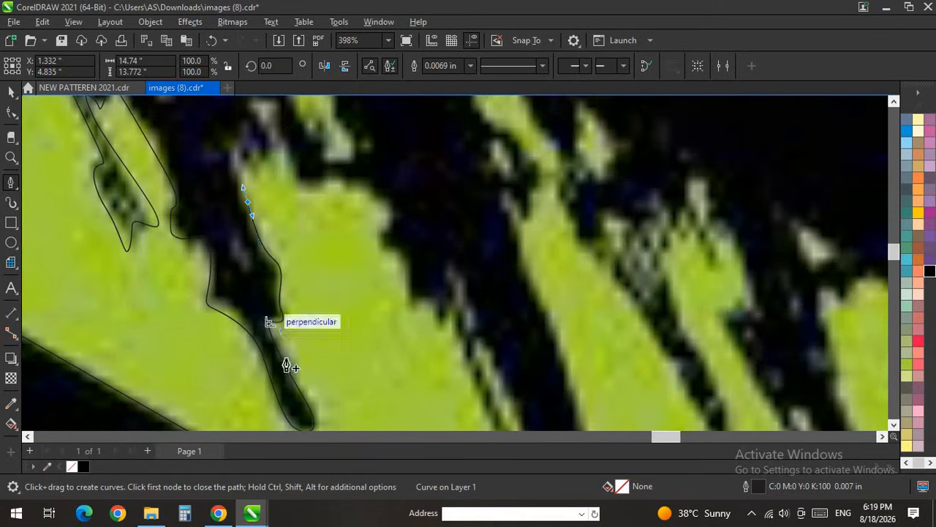
{"action": "scroll", "coordinate": [242, 263], "scroll_direction": "up", "scroll_amount": 1}
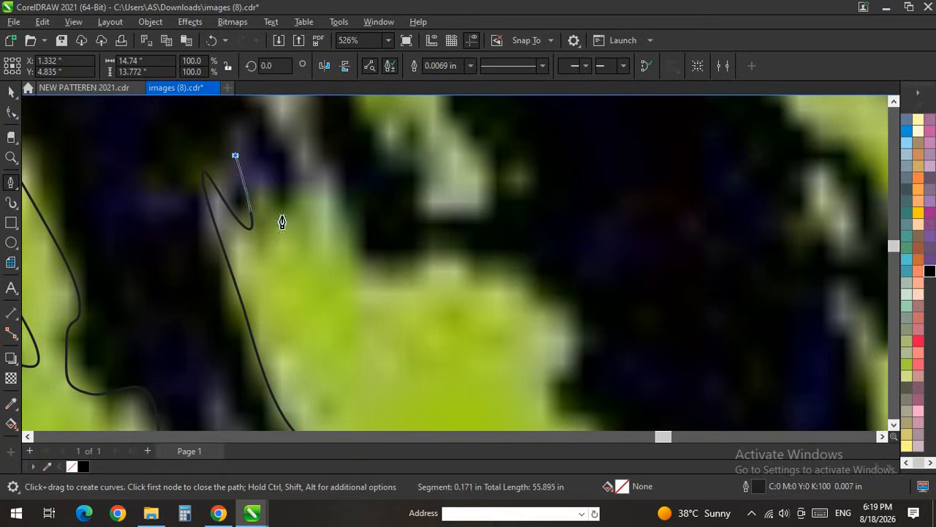
Step: Outline the thin spikes above the green patch, then follow its rounded top edge onto the right side
{"action": "left_click_drag", "start_coordinate": [284, 218], "coordinate": [298, 223]}
{"action": "left_click_drag", "start_coordinate": [288, 155], "coordinate": [269, 92]}
{"action": "scroll", "coordinate": [304, 334], "scroll_direction": "down", "scroll_amount": 4}
{"action": "scroll", "coordinate": [278, 219], "scroll_direction": "up", "scroll_amount": 2}
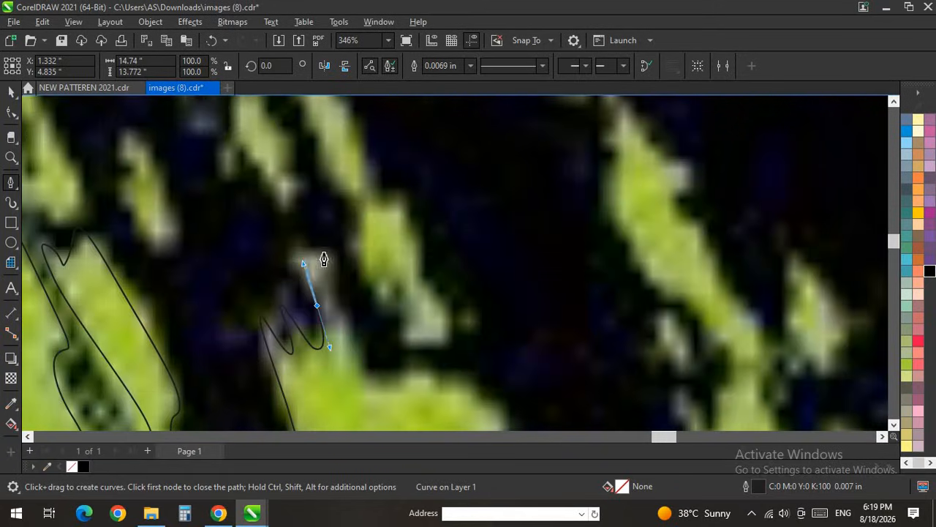
{"action": "left_click_drag", "start_coordinate": [342, 320], "coordinate": [357, 353]}
{"action": "scroll", "coordinate": [483, 353], "scroll_direction": "up", "scroll_amount": 3}
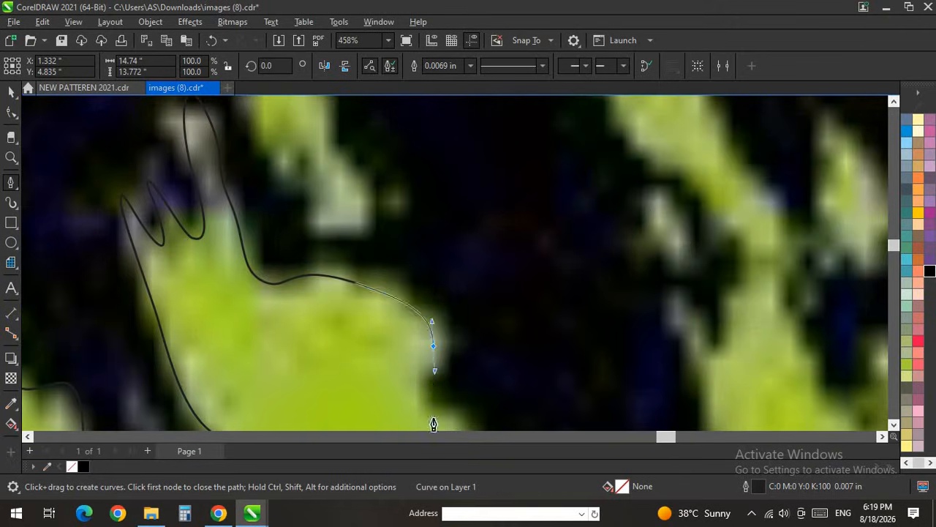
{"action": "left_click_drag", "start_coordinate": [428, 408], "coordinate": [445, 426]}
{"action": "scroll", "coordinate": [404, 276], "scroll_direction": "down", "scroll_amount": 3}
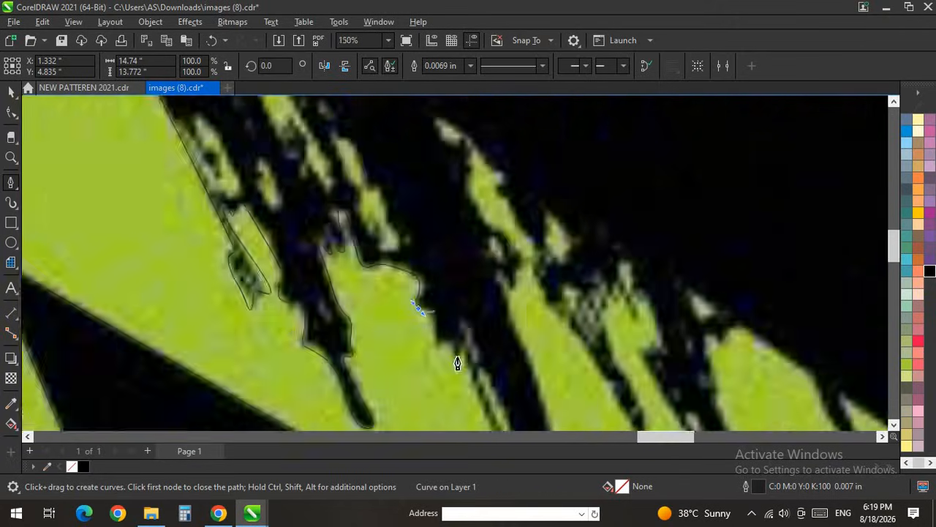
Step: Trace the patch's jagged right edge down past the small notch to the thin black sliver
{"action": "scroll", "coordinate": [458, 360], "scroll_direction": "up", "scroll_amount": 4}
{"action": "left_click_drag", "start_coordinate": [420, 282], "coordinate": [420, 321]}
{"action": "left_click_drag", "start_coordinate": [431, 356], "coordinate": [495, 385]}
{"action": "left_click_drag", "start_coordinate": [501, 363], "coordinate": [526, 396]}
{"action": "scroll", "coordinate": [542, 282], "scroll_direction": "down", "scroll_amount": 3}
{"action": "scroll", "coordinate": [532, 334], "scroll_direction": "up", "scroll_amount": 4}
{"action": "scroll", "coordinate": [549, 322], "scroll_direction": "down", "scroll_amount": 3}
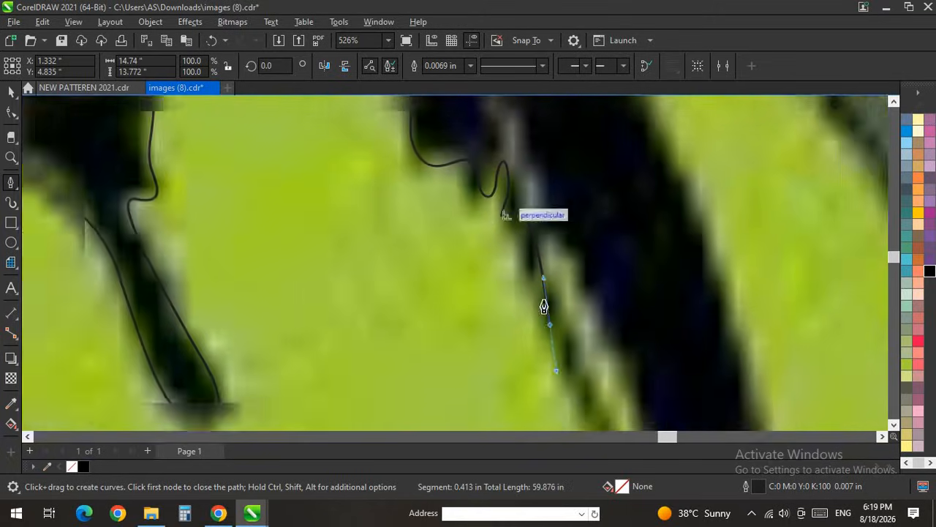
Step: Loop the outline around the thin black sliver and continue along the wide black drip's stepped lower end
{"action": "scroll", "coordinate": [549, 376], "scroll_direction": "up", "scroll_amount": 4}
{"action": "left_click", "coordinate": [553, 374]}
{"action": "left_click_drag", "start_coordinate": [497, 205], "coordinate": [493, 124]}
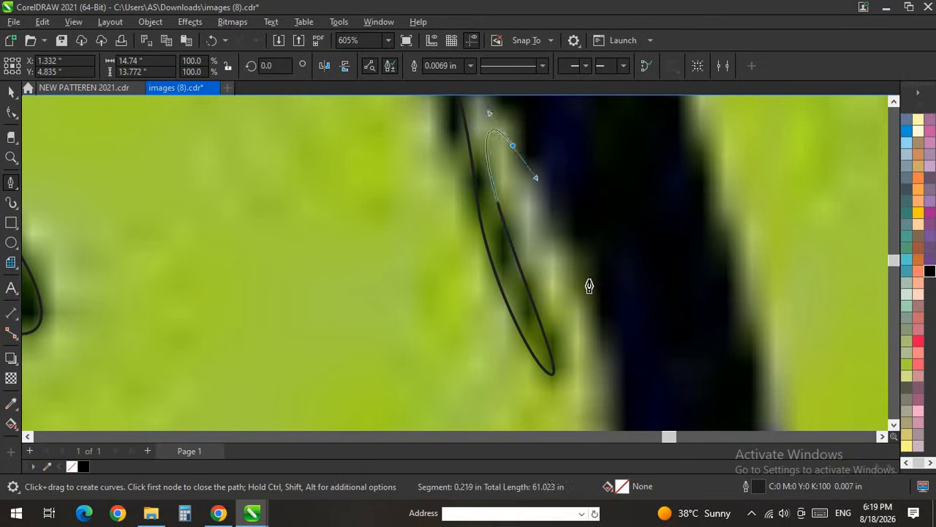
{"action": "scroll", "coordinate": [579, 251], "scroll_direction": "down", "scroll_amount": 3}
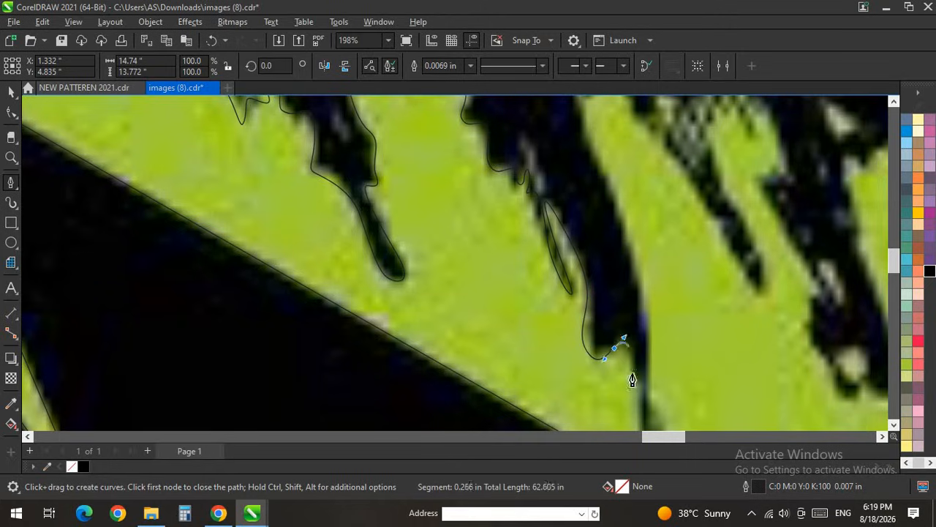
Step: Trace around the narrow tip of the second black drip and back up its right side to the next green streak
{"action": "scroll", "coordinate": [632, 380], "scroll_direction": "down", "scroll_amount": 2}
{"action": "scroll", "coordinate": [621, 328], "scroll_direction": "up", "scroll_amount": 3}
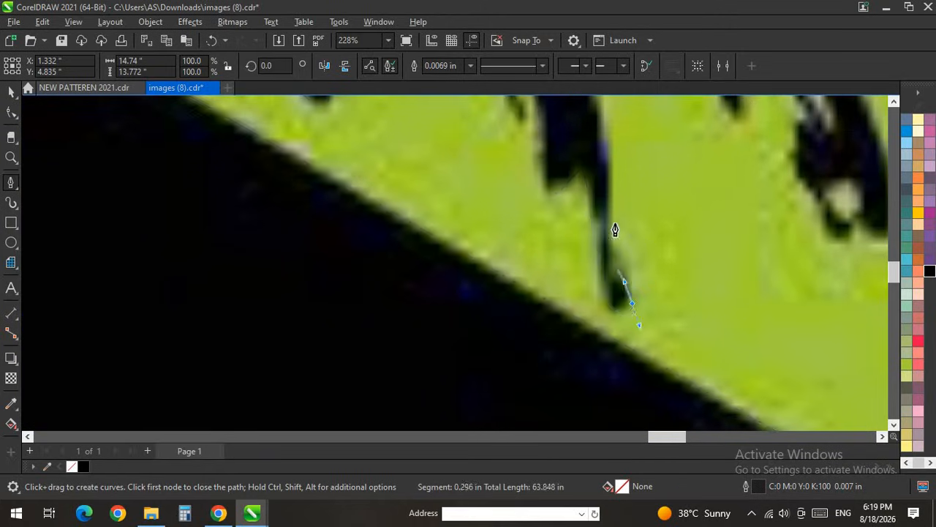
{"action": "scroll", "coordinate": [615, 227], "scroll_direction": "down", "scroll_amount": 3}
{"action": "scroll", "coordinate": [483, 221], "scroll_direction": "up", "scroll_amount": 2}
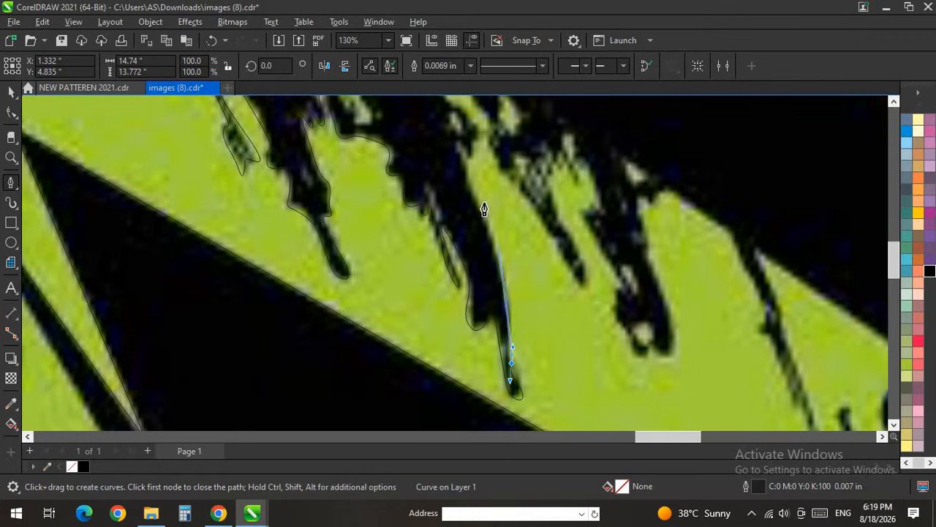
{"action": "scroll", "coordinate": [484, 210], "scroll_direction": "up", "scroll_amount": 3}
{"action": "left_click_drag", "start_coordinate": [431, 283], "coordinate": [433, 263]}
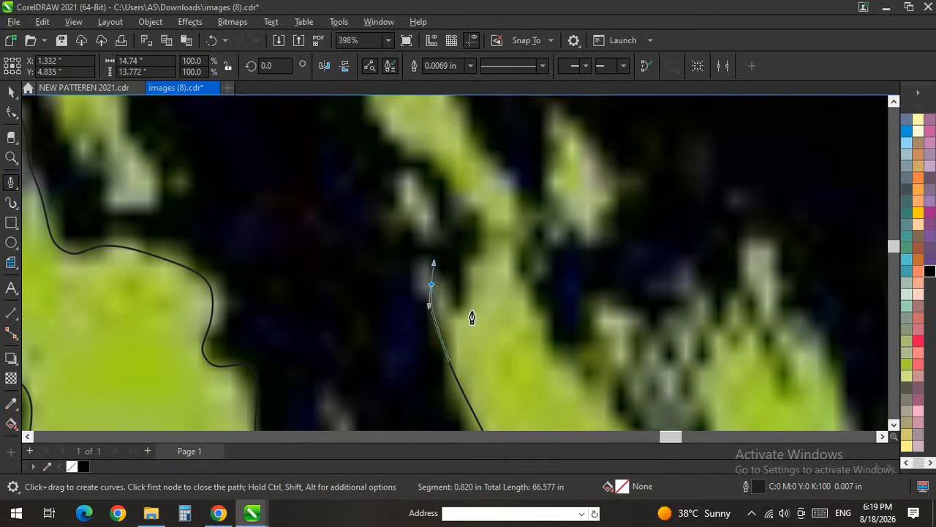
Step: Trace the narrow black notch on the green streak's left edge and curve the outline over its rounded head
{"action": "left_click_drag", "start_coordinate": [474, 297], "coordinate": [470, 259]}
{"action": "left_click_drag", "start_coordinate": [400, 164], "coordinate": [382, 136]}
{"action": "left_click_drag", "start_coordinate": [442, 228], "coordinate": [448, 193]}
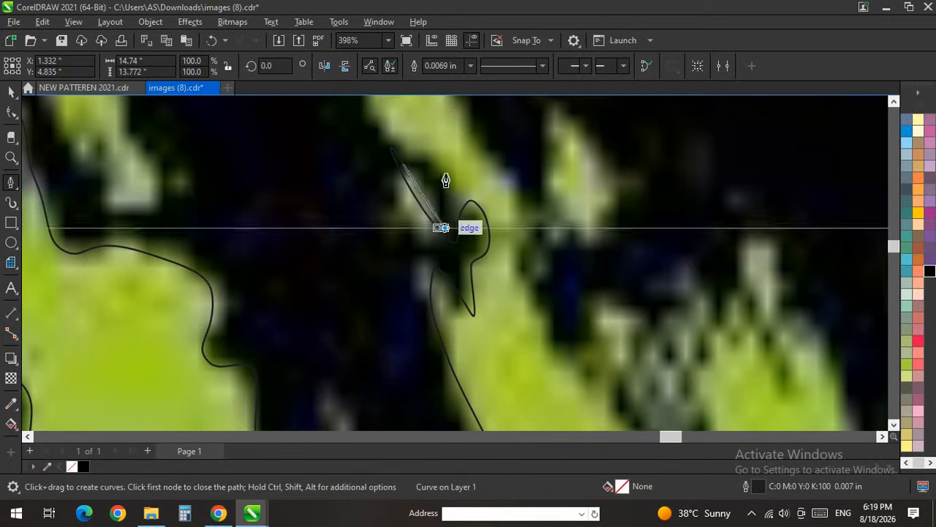
{"action": "left_click_drag", "start_coordinate": [434, 159], "coordinate": [406, 125]}
{"action": "scroll", "coordinate": [420, 197], "scroll_direction": "down", "scroll_amount": 1}
{"action": "scroll", "coordinate": [425, 185], "scroll_direction": "up", "scroll_amount": 2}
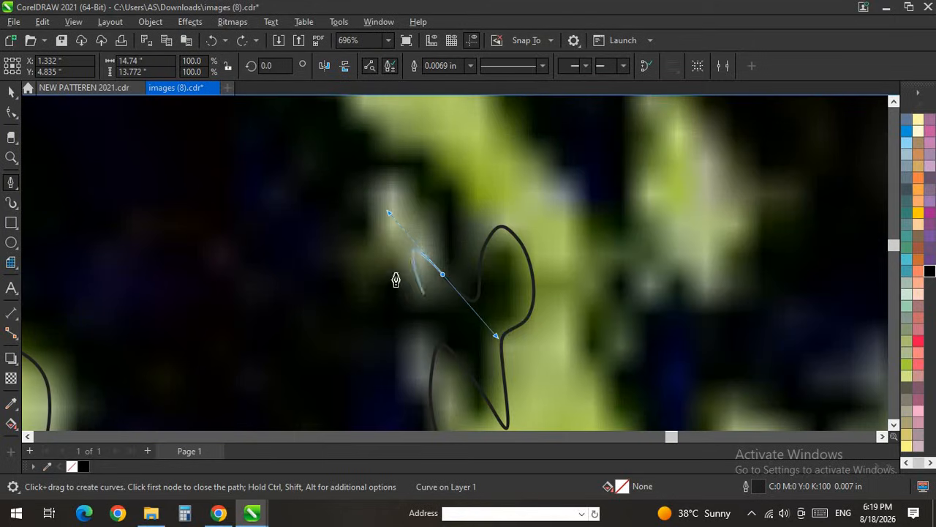
Step: Loop the outline around the small pale fleck and return it to the green streak's left edge
{"action": "left_click_drag", "start_coordinate": [416, 282], "coordinate": [378, 225]}
{"action": "left_click_drag", "start_coordinate": [370, 165], "coordinate": [395, 188]}
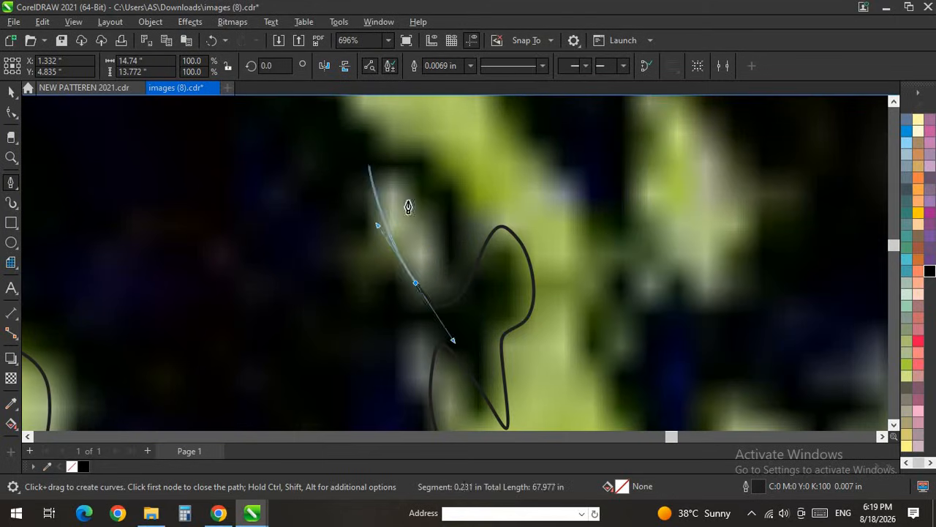
{"action": "left_click_drag", "start_coordinate": [425, 219], "coordinate": [445, 253]}
{"action": "left_click_drag", "start_coordinate": [457, 189], "coordinate": [443, 150]}
{"action": "scroll", "coordinate": [449, 259], "scroll_direction": "down", "scroll_amount": 2}
{"action": "scroll", "coordinate": [449, 309], "scroll_direction": "up", "scroll_amount": 1}
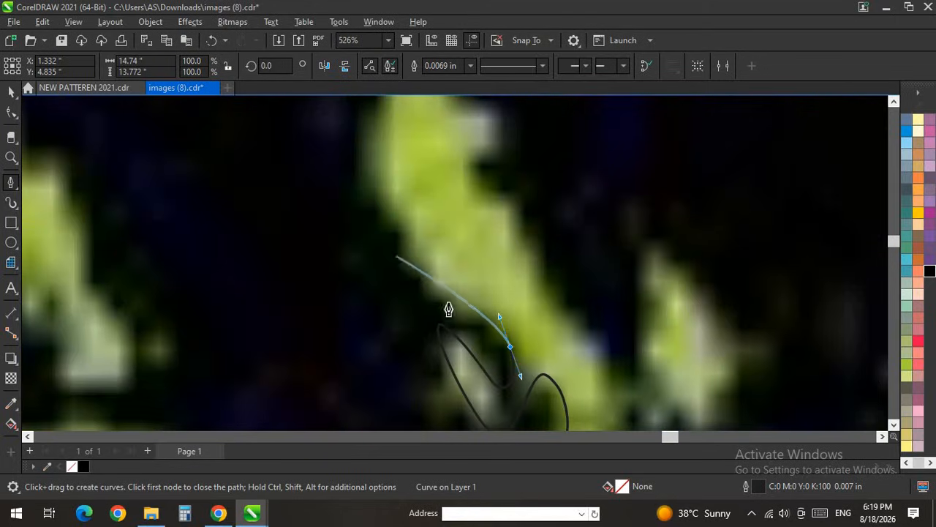
Step: Trace up the streak's left edge, around its pale upper tip, and down to the small bump on its right side
{"action": "scroll", "coordinate": [372, 195], "scroll_direction": "down", "scroll_amount": 1}
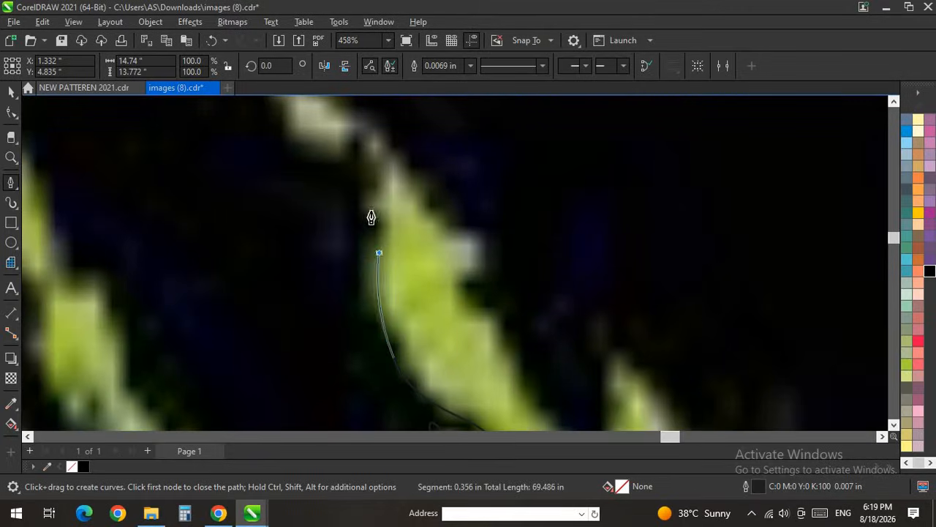
{"action": "scroll", "coordinate": [339, 216], "scroll_direction": "down", "scroll_amount": 4}
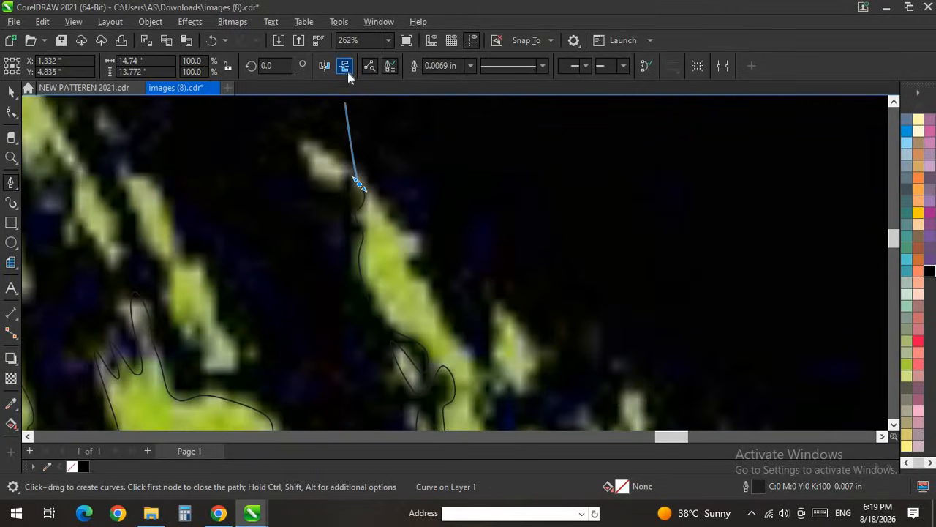
{"action": "scroll", "coordinate": [344, 154], "scroll_direction": "up", "scroll_amount": 3}
{"action": "left_click_drag", "start_coordinate": [286, 165], "coordinate": [265, 116]}
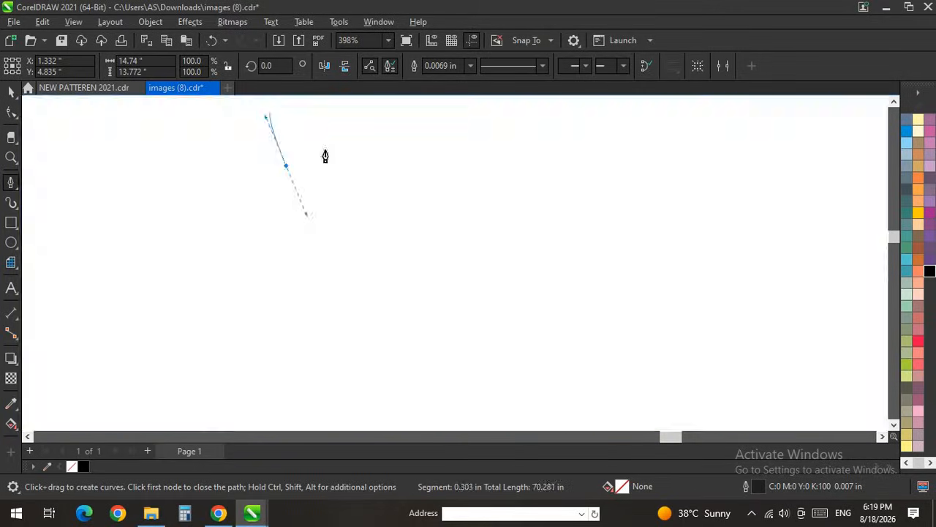
{"action": "left_click_drag", "start_coordinate": [330, 154], "coordinate": [391, 188]}
{"action": "left_click_drag", "start_coordinate": [414, 230], "coordinate": [422, 246]}
{"action": "left_click_drag", "start_coordinate": [461, 293], "coordinate": [455, 355]}
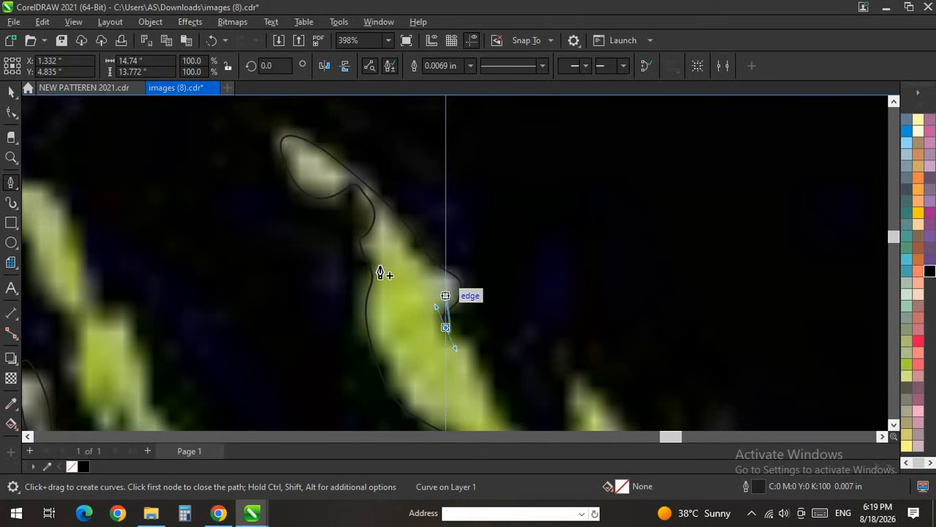
Step: Continue the outline down the streak's right edge from the pale bump towards the neighbouring green fleck
{"action": "scroll", "coordinate": [385, 275], "scroll_direction": "down", "scroll_amount": 7}
{"action": "scroll", "coordinate": [495, 377], "scroll_direction": "up", "scroll_amount": 7}
{"action": "scroll", "coordinate": [304, 188], "scroll_direction": "up", "scroll_amount": 2}
{"action": "left_click", "coordinate": [310, 188]}
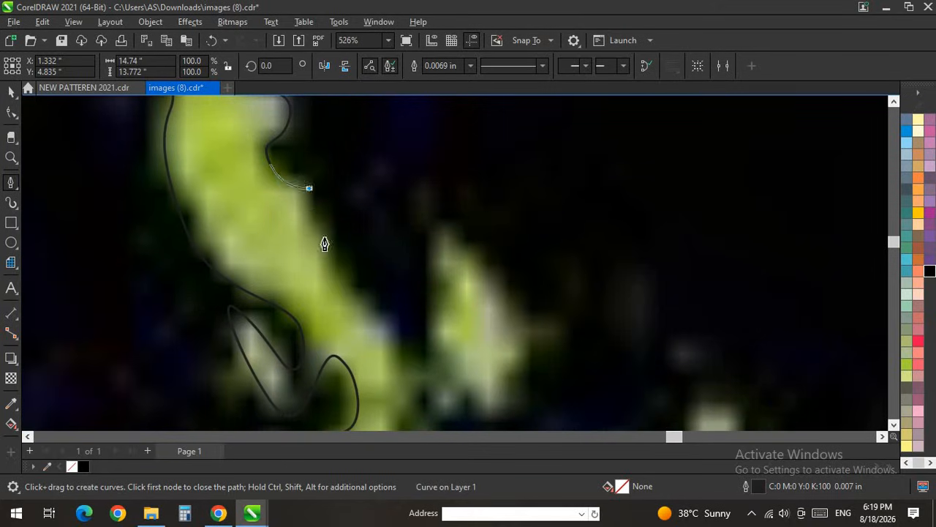
{"action": "left_click_drag", "start_coordinate": [336, 258], "coordinate": [371, 293]}
{"action": "left_click_drag", "start_coordinate": [395, 355], "coordinate": [415, 389]}
Step: Curve the outline through the gap and over the green fleck's pointed top to the faint spur on its right side
{"action": "scroll", "coordinate": [420, 273], "scroll_direction": "down", "scroll_amount": 3}
{"action": "scroll", "coordinate": [425, 337], "scroll_direction": "up", "scroll_amount": 8}
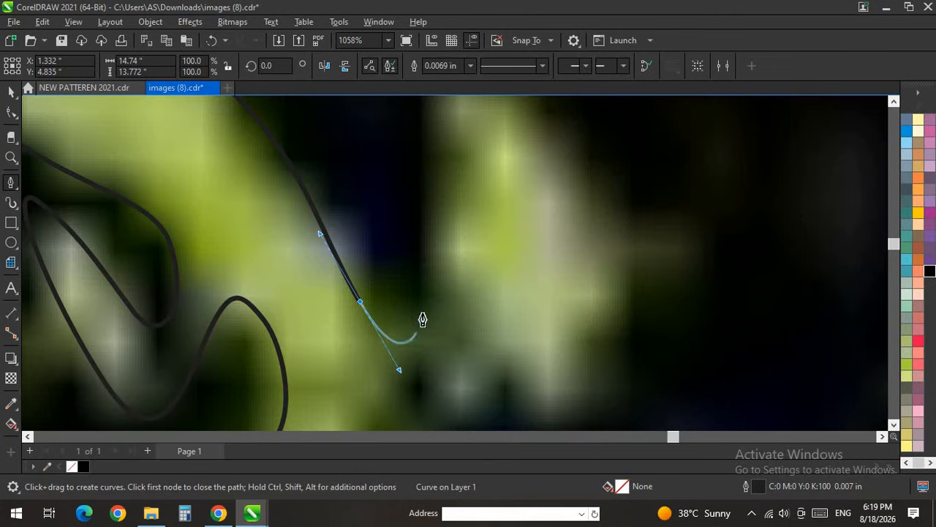
{"action": "left_click_drag", "start_coordinate": [424, 309], "coordinate": [425, 159]}
{"action": "scroll", "coordinate": [433, 292], "scroll_direction": "down", "scroll_amount": 8}
{"action": "scroll", "coordinate": [441, 250], "scroll_direction": "up", "scroll_amount": 7}
{"action": "left_click_drag", "start_coordinate": [522, 281], "coordinate": [540, 295]}
{"action": "left_click_drag", "start_coordinate": [636, 320], "coordinate": [638, 332]}
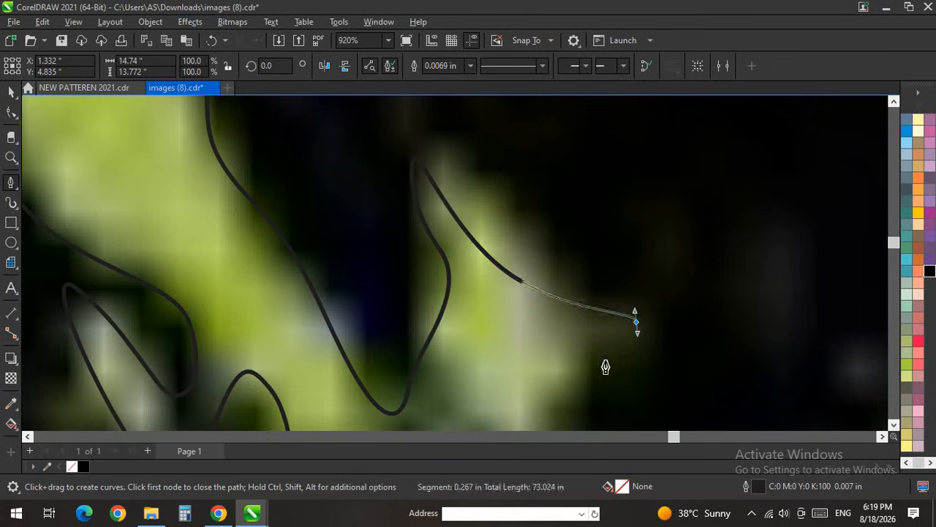
Step: Trace the fleck's lower right side and its ragged bottom edge back towards the main green streak
{"action": "left_click_drag", "start_coordinate": [607, 360], "coordinate": [589, 387]}
{"action": "scroll", "coordinate": [555, 204], "scroll_direction": "down", "scroll_amount": 10}
{"action": "scroll", "coordinate": [549, 263], "scroll_direction": "up", "scroll_amount": 9}
{"action": "left_click_drag", "start_coordinate": [568, 220], "coordinate": [572, 235]}
{"action": "left_click_drag", "start_coordinate": [581, 273], "coordinate": [529, 284]}
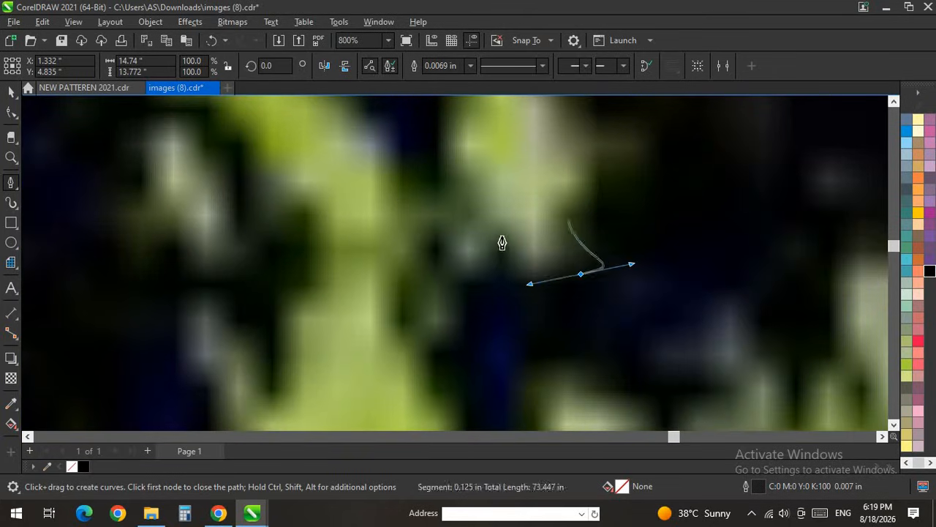
{"action": "left_click_drag", "start_coordinate": [501, 247], "coordinate": [498, 239]}
{"action": "left_click_drag", "start_coordinate": [489, 267], "coordinate": [489, 277]}
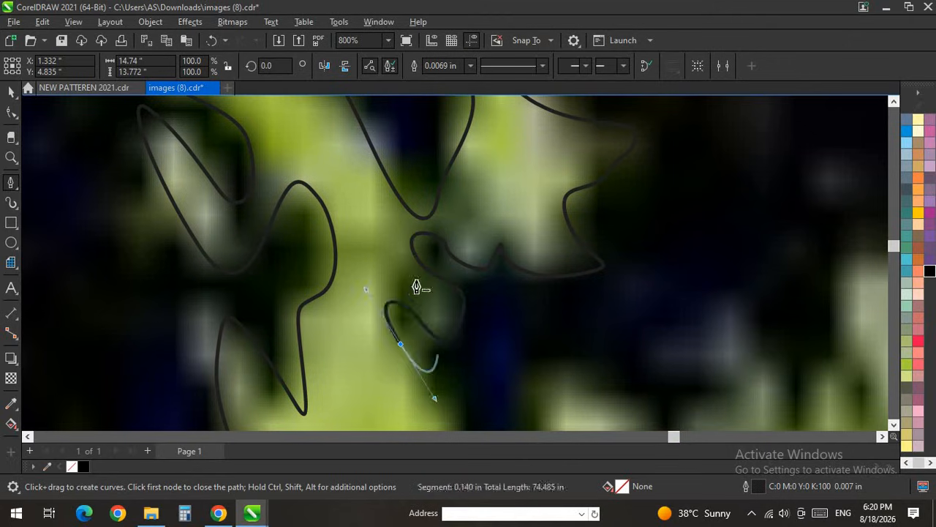
Step: Trace the streak's notched right edge down past the small green spur and around the narrow black drip's tip
{"action": "scroll", "coordinate": [416, 286], "scroll_direction": "down", "scroll_amount": 10}
{"action": "scroll", "coordinate": [426, 326], "scroll_direction": "up", "scroll_amount": 5}
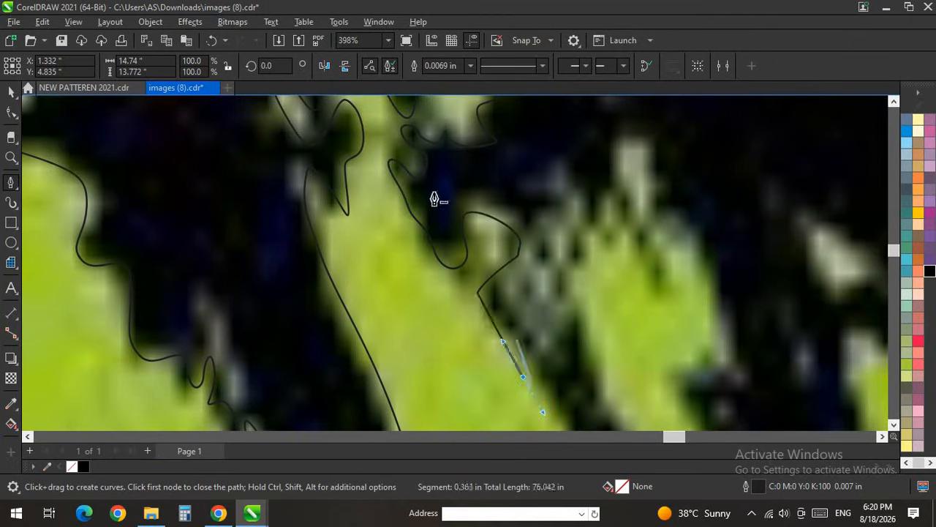
{"action": "scroll", "coordinate": [504, 341], "scroll_direction": "down", "scroll_amount": 4}
{"action": "scroll", "coordinate": [486, 242], "scroll_direction": "up", "scroll_amount": 3}
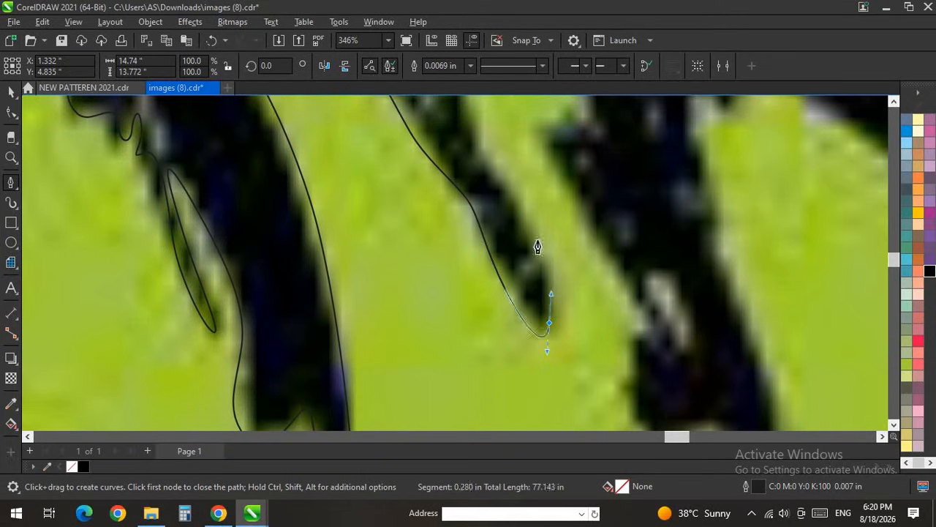
Step: Follow the drip's right side up, outline the next green streak's spiked top, and turn onto the wide black drip
{"action": "scroll", "coordinate": [490, 240], "scroll_direction": "up", "scroll_amount": 3}
{"action": "scroll", "coordinate": [473, 171], "scroll_direction": "down", "scroll_amount": 5}
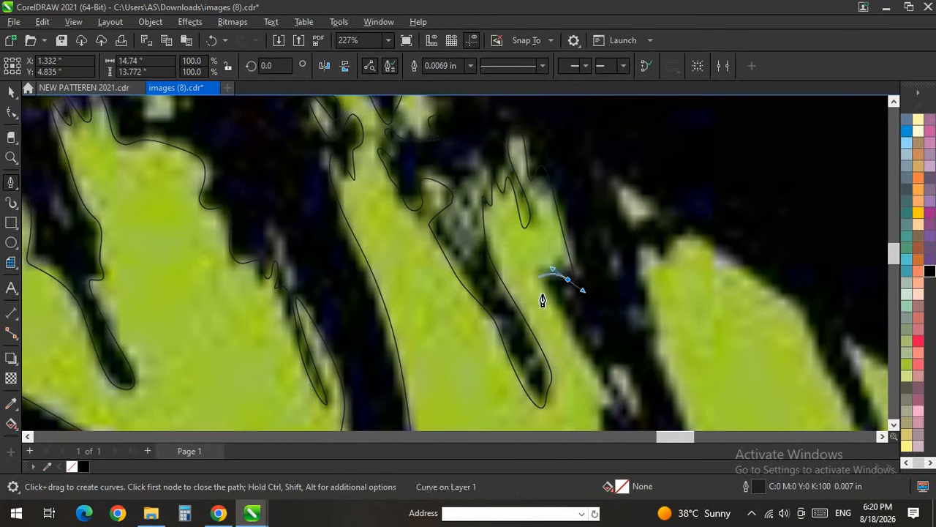
{"action": "scroll", "coordinate": [362, 162], "scroll_direction": "down", "scroll_amount": 10}
{"action": "scroll", "coordinate": [475, 247], "scroll_direction": "up", "scroll_amount": 6}
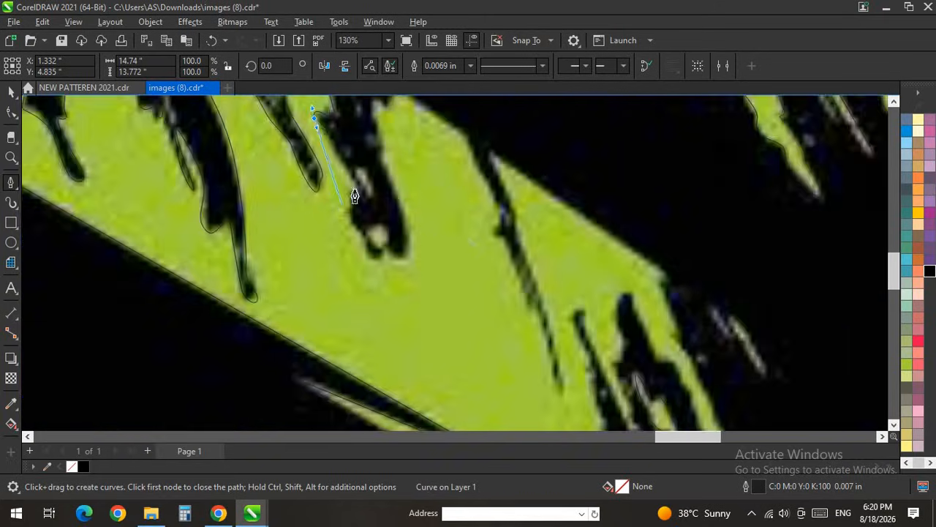
Step: Trace down the wide black drip's left side, around its pale-spotted lower end, and back up its right side
{"action": "scroll", "coordinate": [347, 190], "scroll_direction": "up", "scroll_amount": 2}
{"action": "left_click", "coordinate": [362, 184]}
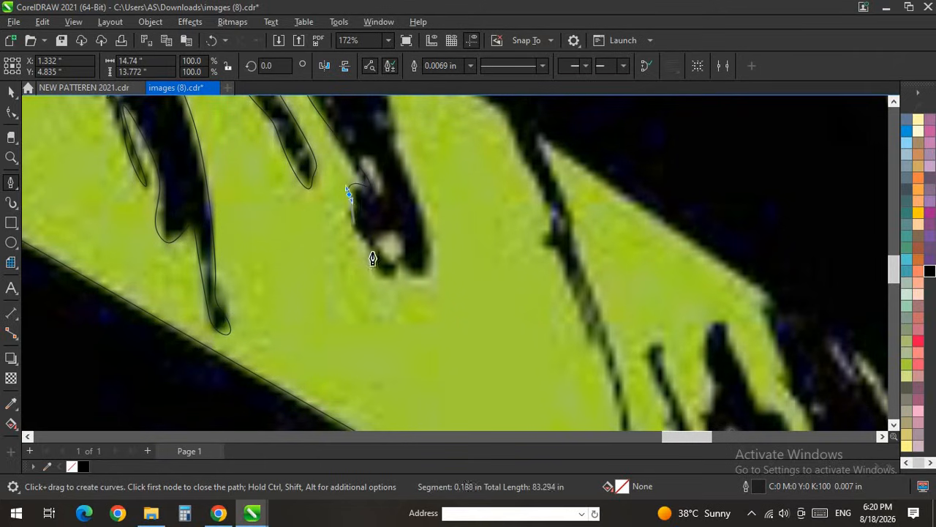
{"action": "left_click_drag", "start_coordinate": [429, 261], "coordinate": [428, 243]}
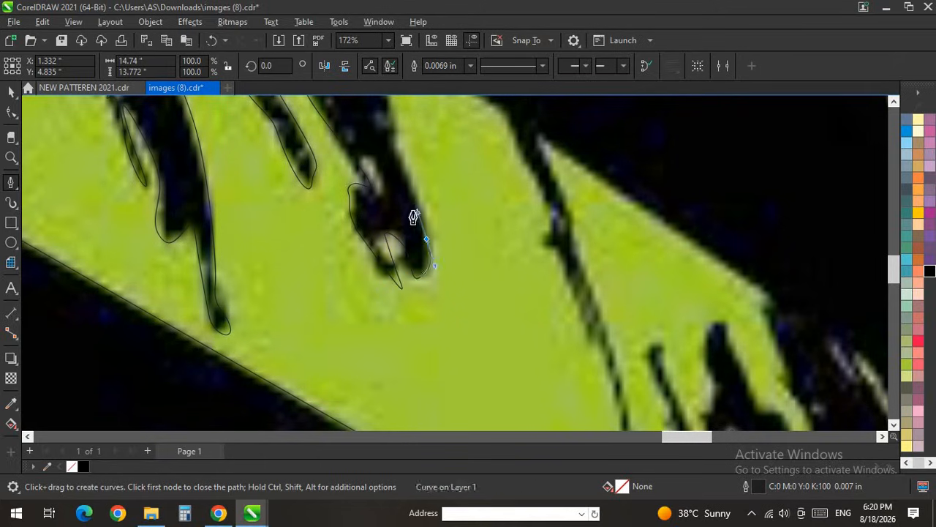
{"action": "left_click_drag", "start_coordinate": [413, 193], "coordinate": [400, 151]}
{"action": "scroll", "coordinate": [403, 149], "scroll_direction": "down", "scroll_amount": 1}
{"action": "scroll", "coordinate": [405, 158], "scroll_direction": "up", "scroll_amount": 2}
{"action": "left_click_drag", "start_coordinate": [404, 202], "coordinate": [399, 195]}
{"action": "left_click_drag", "start_coordinate": [392, 162], "coordinate": [387, 145]}
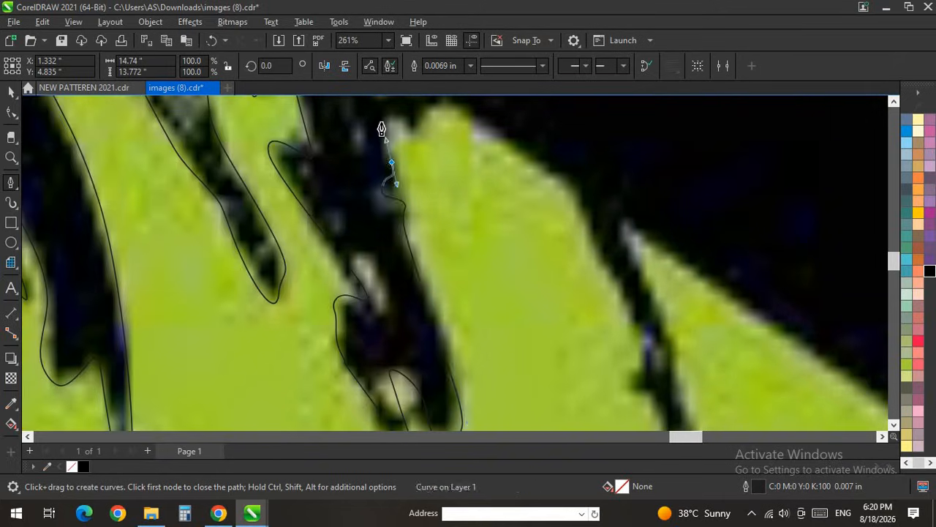
Step: Outline the next green area's peak and slanted top edge, then turn down the long thin black streak's left side
{"action": "left_click_drag", "start_coordinate": [573, 191], "coordinate": [583, 224]}
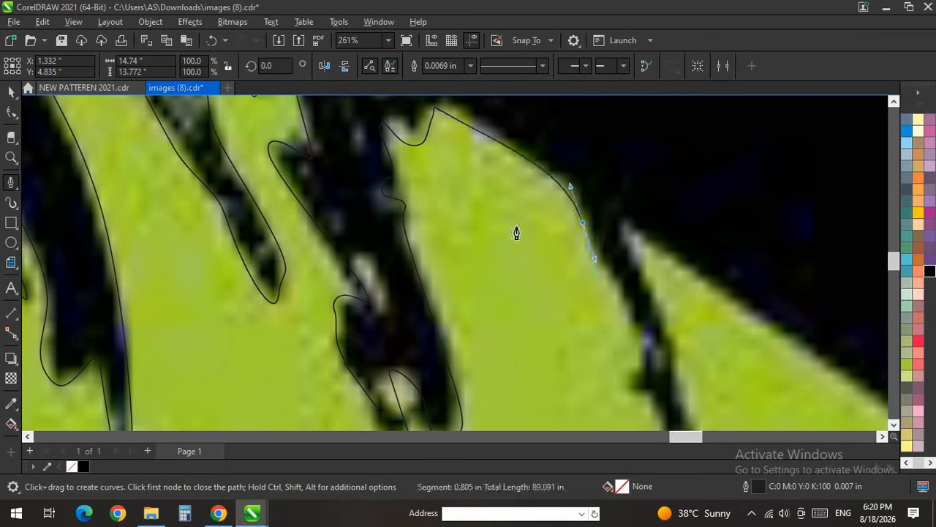
{"action": "scroll", "coordinate": [537, 237], "scroll_direction": "down", "scroll_amount": 3}
{"action": "scroll", "coordinate": [635, 326], "scroll_direction": "up", "scroll_amount": 4}
{"action": "left_click_drag", "start_coordinate": [475, 172], "coordinate": [484, 193]}
{"action": "left_click_drag", "start_coordinate": [502, 218], "coordinate": [504, 237]}
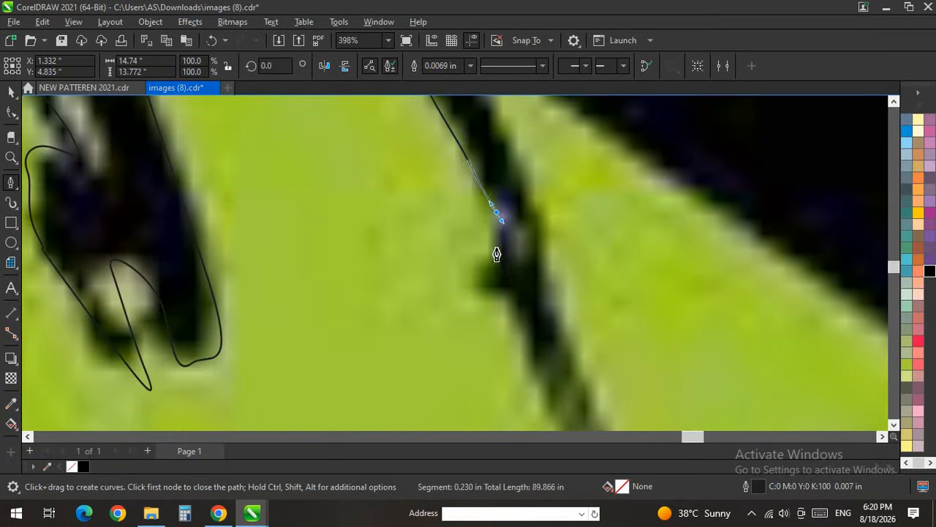
Step: Trace around the thin black streak's small side bump and down its left edge to the pointed lower tip
{"action": "left_click_drag", "start_coordinate": [479, 280], "coordinate": [481, 297]}
{"action": "left_click_drag", "start_coordinate": [532, 339], "coordinate": [541, 380]}
{"action": "scroll", "coordinate": [479, 200], "scroll_direction": "down", "scroll_amount": 4}
{"action": "scroll", "coordinate": [493, 236], "scroll_direction": "down", "scroll_amount": 2}
{"action": "scroll", "coordinate": [534, 347], "scroll_direction": "up", "scroll_amount": 3}
{"action": "scroll", "coordinate": [542, 382], "scroll_direction": "down", "scroll_amount": 4}
{"action": "scroll", "coordinate": [533, 359], "scroll_direction": "up", "scroll_amount": 5}
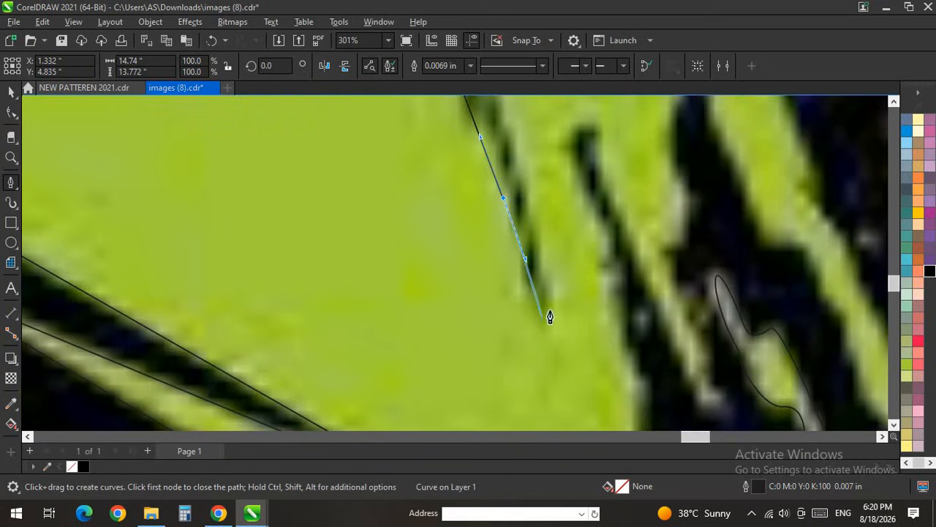
{"action": "left_click_drag", "start_coordinate": [549, 315], "coordinate": [556, 352]}
Step: Bring the outline back up the thin black streak's right side to the triangular green area's upper tip
{"action": "scroll", "coordinate": [561, 347], "scroll_direction": "down", "scroll_amount": 6}
{"action": "scroll", "coordinate": [528, 202], "scroll_direction": "up", "scroll_amount": 4}
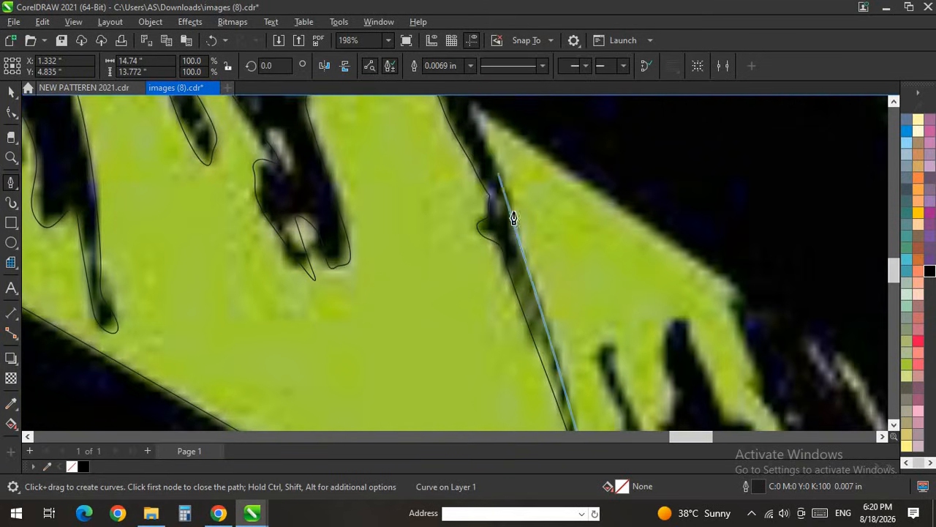
{"action": "left_click_drag", "start_coordinate": [512, 211], "coordinate": [514, 188]}
{"action": "left_click", "coordinate": [475, 109]}
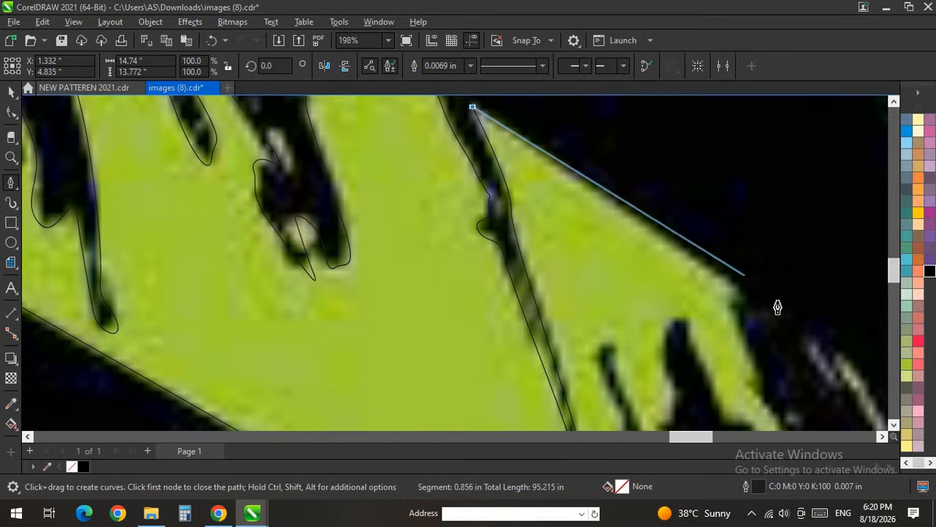
Step: Trace the triangular green area's long sloping top edge, round its corner, and start down its outer right side
{"action": "left_click_drag", "start_coordinate": [734, 300], "coordinate": [740, 315]}
{"action": "scroll", "coordinate": [638, 257], "scroll_direction": "down", "scroll_amount": 4}
{"action": "scroll", "coordinate": [722, 388], "scroll_direction": "up", "scroll_amount": 6}
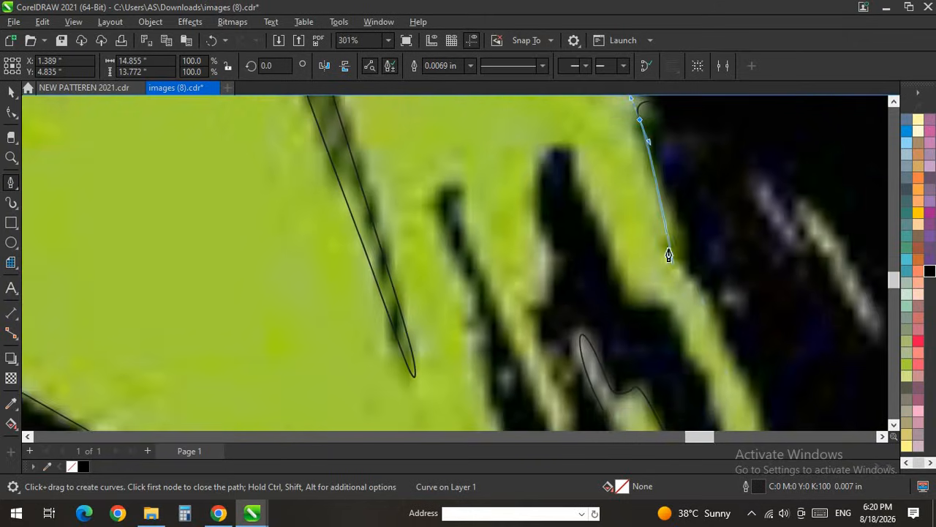
{"action": "left_click_drag", "start_coordinate": [700, 291], "coordinate": [726, 324]}
{"action": "scroll", "coordinate": [660, 248], "scroll_direction": "down", "scroll_amount": 1}
{"action": "scroll", "coordinate": [742, 377], "scroll_direction": "up", "scroll_amount": 1}
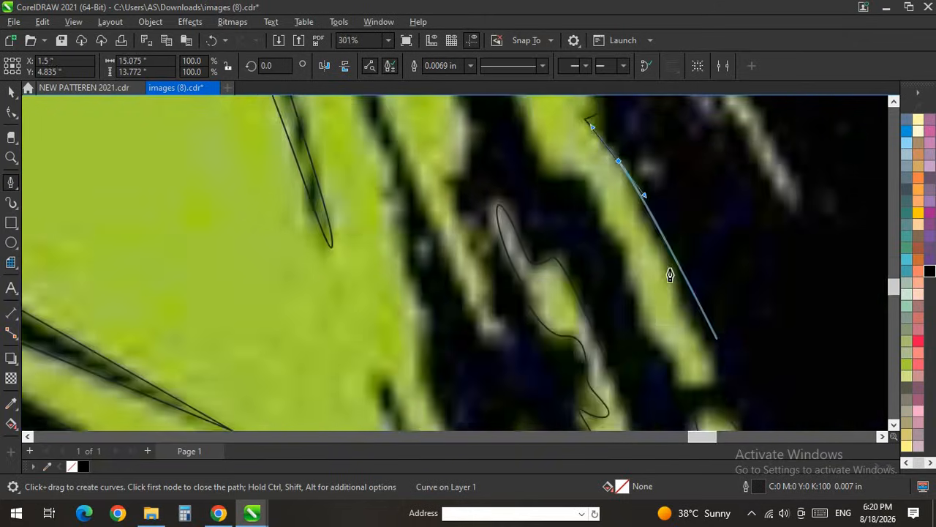
Step: Trace the outermost green strip down its right edge, around its lower end, and partway up its left edge
{"action": "left_click_drag", "start_coordinate": [662, 253], "coordinate": [670, 268]}
{"action": "left_click_drag", "start_coordinate": [685, 309], "coordinate": [711, 387]}
{"action": "left_click_drag", "start_coordinate": [688, 373], "coordinate": [685, 367]}
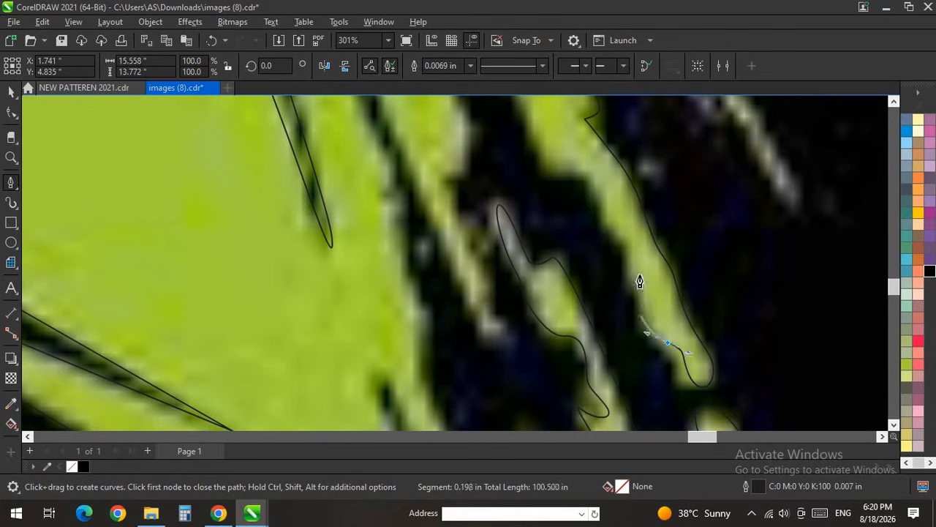
{"action": "left_click_drag", "start_coordinate": [628, 261], "coordinate": [607, 244]}
Step: Continue up the outermost strip's stepped left edge and over the black wedge's rounded top onto its left side
{"action": "scroll", "coordinate": [627, 251], "scroll_direction": "up", "scroll_amount": 2}
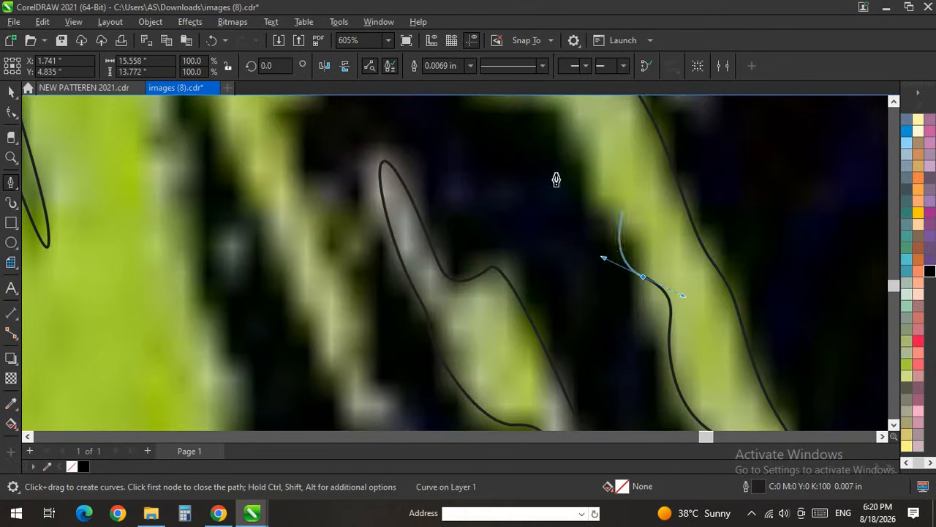
{"action": "scroll", "coordinate": [583, 221], "scroll_direction": "up", "scroll_amount": 2}
{"action": "scroll", "coordinate": [502, 240], "scroll_direction": "down", "scroll_amount": 2}
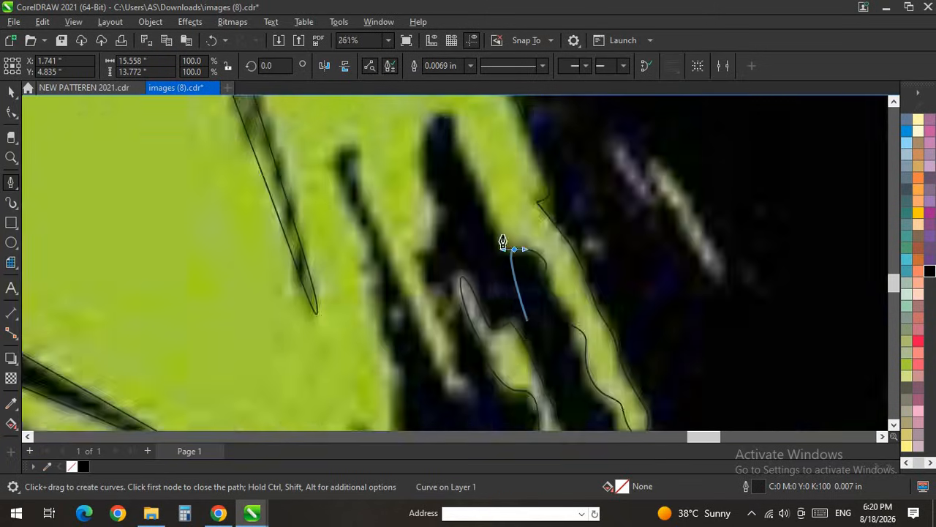
{"action": "left_click_drag", "start_coordinate": [455, 132], "coordinate": [439, 132]}
{"action": "left_click_drag", "start_coordinate": [414, 244], "coordinate": [426, 280]}
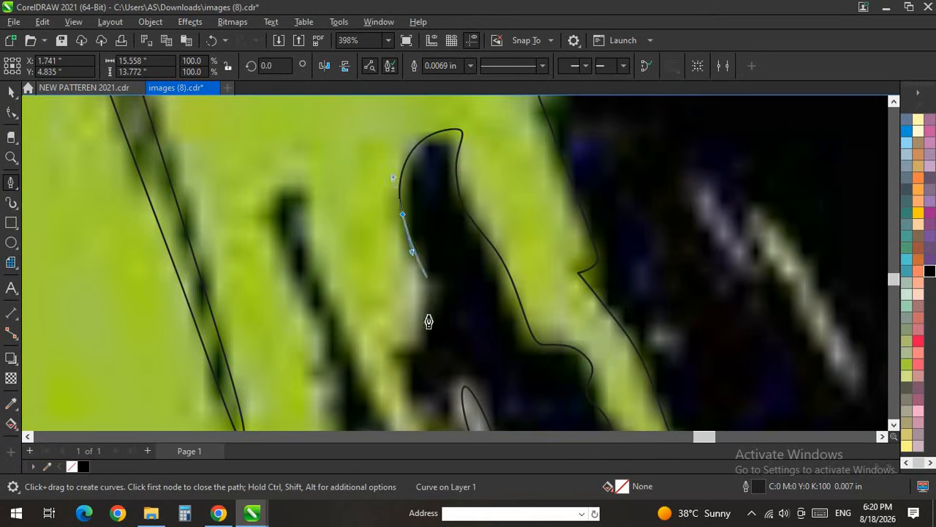
Step: Trace the black wedge's notched left edge down along the thin green strip to the strip's pale lower end
{"action": "left_click_drag", "start_coordinate": [424, 329], "coordinate": [411, 339]}
{"action": "left_click_drag", "start_coordinate": [390, 374], "coordinate": [397, 388]}
{"action": "scroll", "coordinate": [468, 292], "scroll_direction": "up", "scroll_amount": 2}
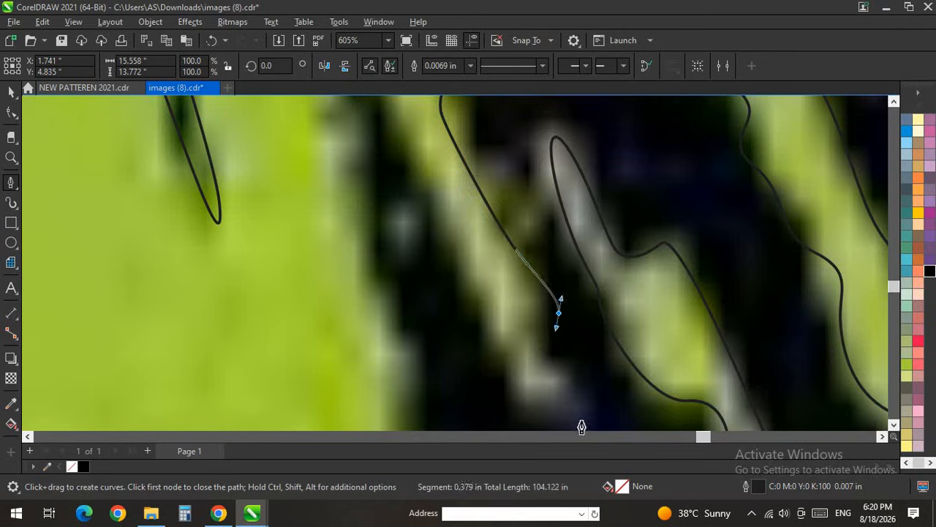
{"action": "left_click_drag", "start_coordinate": [538, 356], "coordinate": [580, 419]}
Step: Trace around the thin green strip's pale lower tip and up its left edge to the narrow black streak's top
{"action": "scroll", "coordinate": [578, 433], "scroll_direction": "left", "scroll_amount": 2}
{"action": "scroll", "coordinate": [492, 249], "scroll_direction": "down", "scroll_amount": 3}
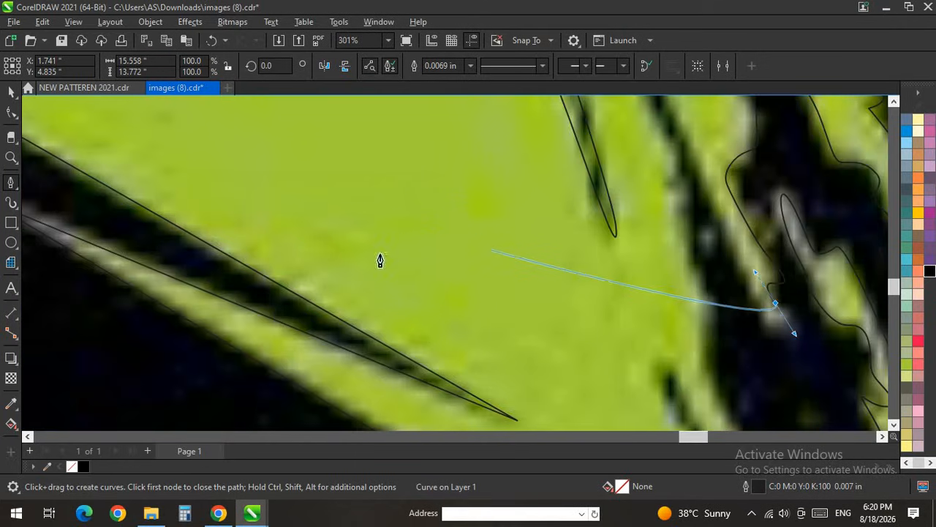
{"action": "scroll", "coordinate": [382, 258], "scroll_direction": "down", "scroll_amount": 2}
{"action": "scroll", "coordinate": [696, 319], "scroll_direction": "up", "scroll_amount": 2}
{"action": "scroll", "coordinate": [479, 263], "scroll_direction": "up", "scroll_amount": 5}
{"action": "left_click_drag", "start_coordinate": [485, 274], "coordinate": [447, 286]}
{"action": "left_click_drag", "start_coordinate": [382, 169], "coordinate": [376, 137]}
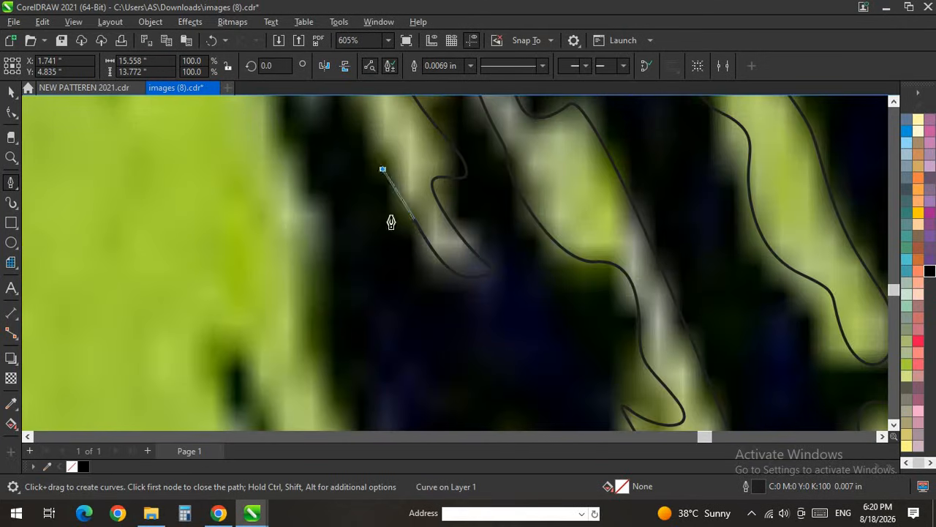
{"action": "scroll", "coordinate": [418, 327], "scroll_direction": "down", "scroll_amount": 8}
{"action": "scroll", "coordinate": [364, 180], "scroll_direction": "up", "scroll_amount": 5}
{"action": "left_click_drag", "start_coordinate": [360, 196], "coordinate": [358, 187]}
{"action": "left_click_drag", "start_coordinate": [346, 125], "coordinate": [337, 106]}
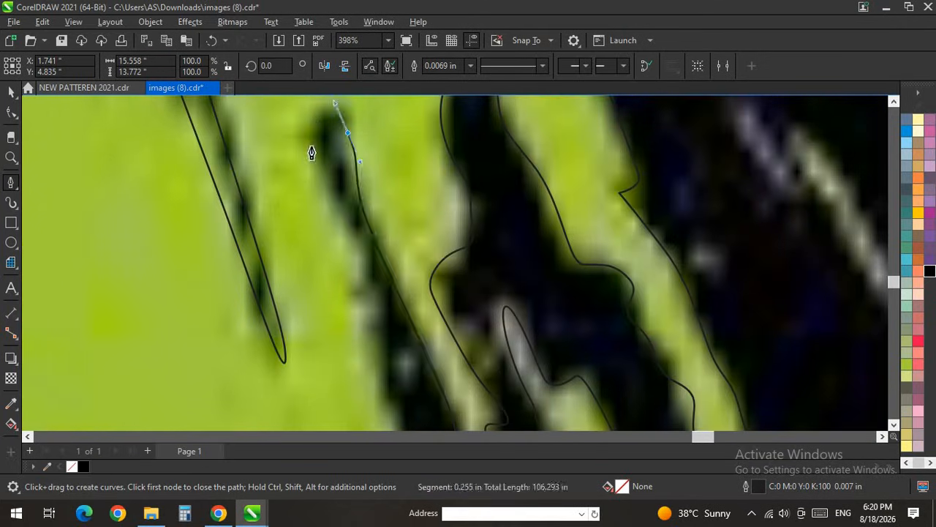
Step: Trace over the narrow black streak's top and down its left side along the green body's edge
{"action": "left_click_drag", "start_coordinate": [313, 143], "coordinate": [318, 160]}
{"action": "left_click_drag", "start_coordinate": [354, 226], "coordinate": [372, 257]}
{"action": "left_click_drag", "start_coordinate": [383, 322], "coordinate": [384, 349]}
{"action": "scroll", "coordinate": [391, 289], "scroll_direction": "down", "scroll_amount": 2}
{"action": "scroll", "coordinate": [388, 261], "scroll_direction": "up", "scroll_amount": 2}
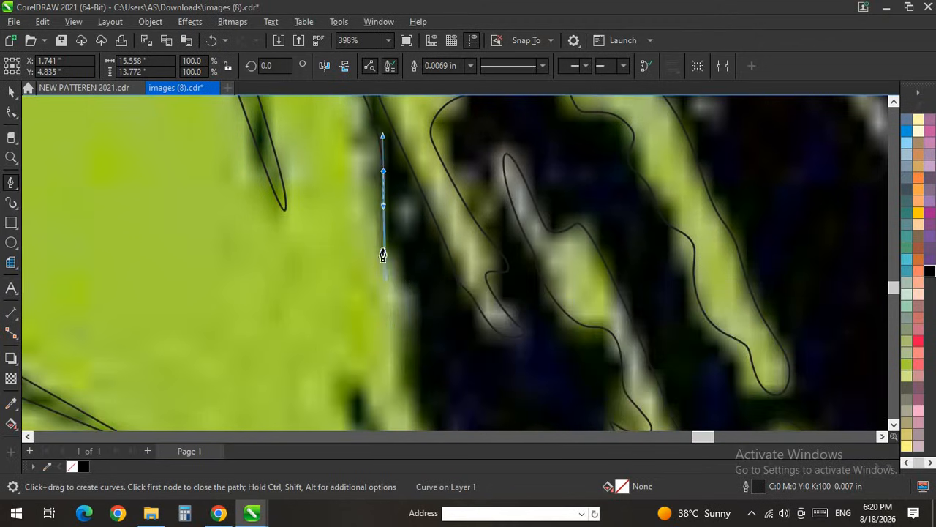
{"action": "left_click_drag", "start_coordinate": [419, 313], "coordinate": [420, 331]}
{"action": "scroll", "coordinate": [454, 192], "scroll_direction": "down", "scroll_amount": 7}
{"action": "scroll", "coordinate": [446, 297], "scroll_direction": "up", "scroll_amount": 4}
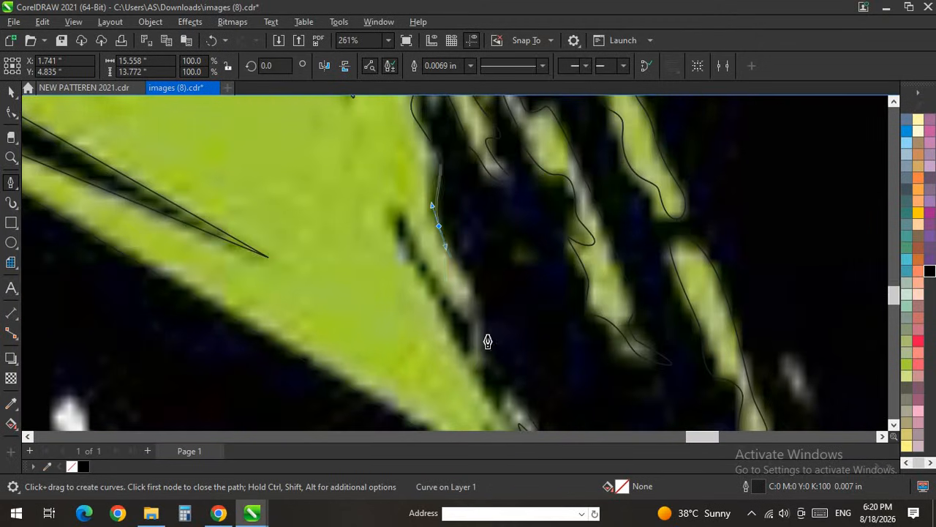
Step: Trace around the short black streak near the green shape's lower tip and close the outline at its start
{"action": "left_click_drag", "start_coordinate": [459, 298], "coordinate": [482, 331]}
{"action": "scroll", "coordinate": [431, 245], "scroll_direction": "down", "scroll_amount": 3}
{"action": "left_click_drag", "start_coordinate": [411, 274], "coordinate": [474, 278]}
{"action": "scroll", "coordinate": [482, 402], "scroll_direction": "up", "scroll_amount": 4}
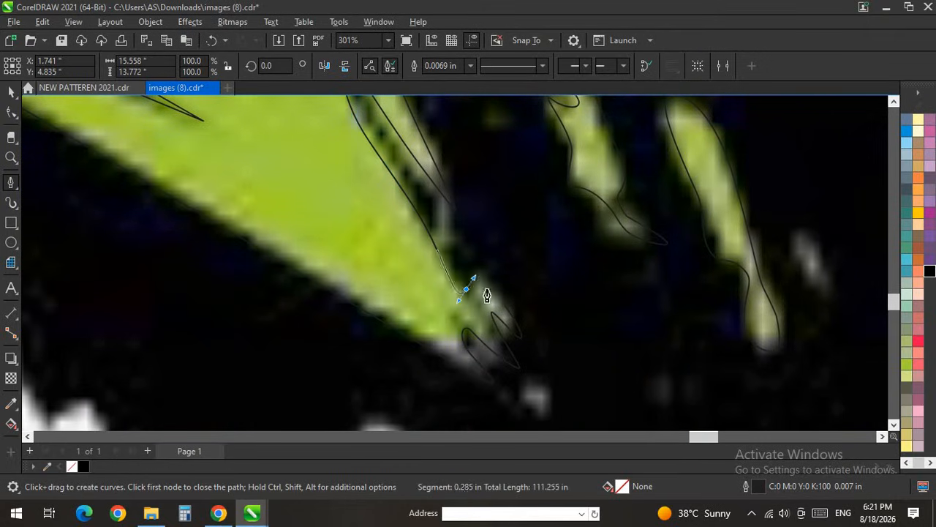
{"action": "scroll", "coordinate": [505, 311], "scroll_direction": "down", "scroll_amount": 6}
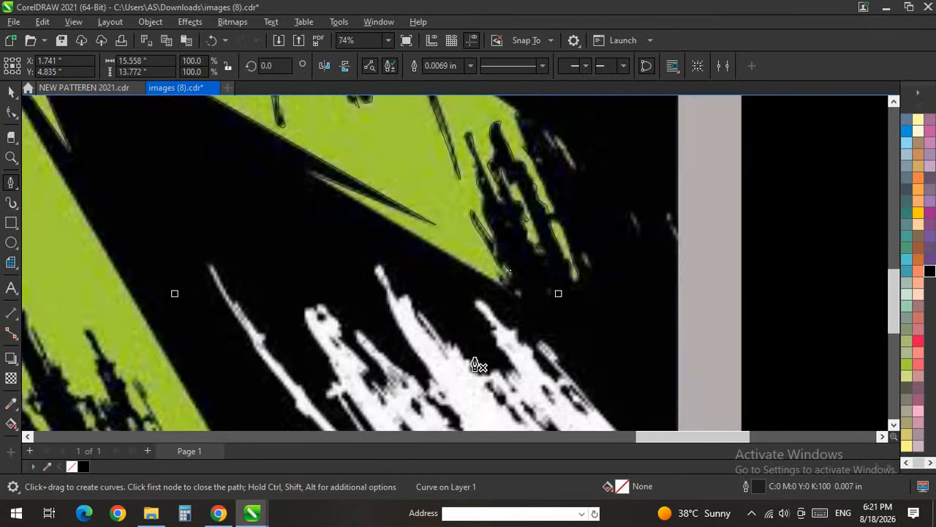
Step: Draw a closed four-node Pen outline around the V-shaped black sliver inside the green shape's upper tip
{"action": "scroll", "coordinate": [285, 129], "scroll_direction": "up", "scroll_amount": 5}
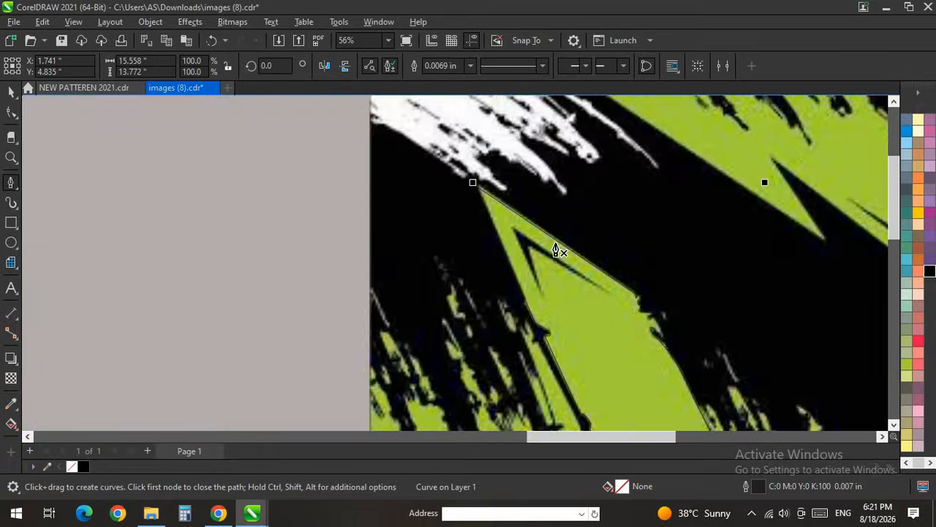
{"action": "scroll", "coordinate": [495, 192], "scroll_direction": "down", "scroll_amount": 2}
{"action": "scroll", "coordinate": [473, 226], "scroll_direction": "up", "scroll_amount": 2}
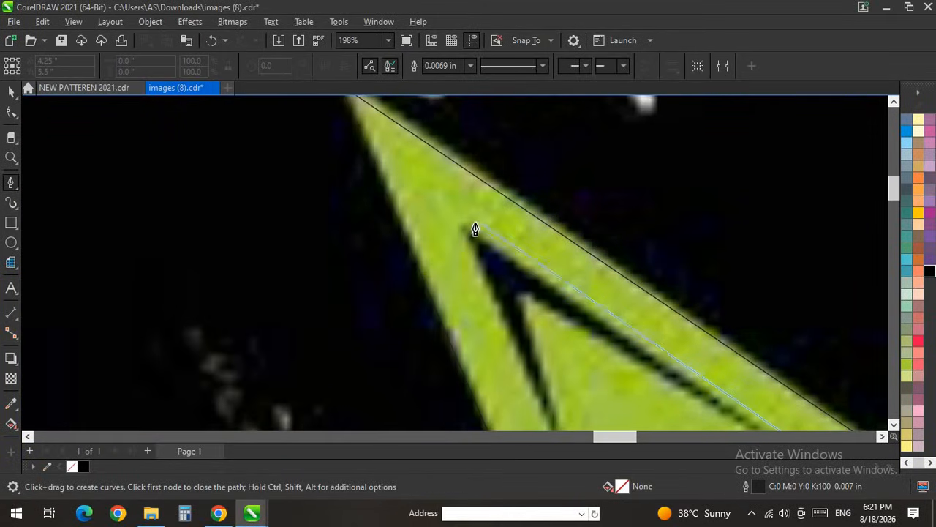
{"action": "left_click", "coordinate": [462, 223]}
{"action": "scroll", "coordinate": [505, 307], "scroll_direction": "down", "scroll_amount": 4}
{"action": "scroll", "coordinate": [540, 368], "scroll_direction": "up", "scroll_amount": 5}
{"action": "left_click", "coordinate": [546, 370]}
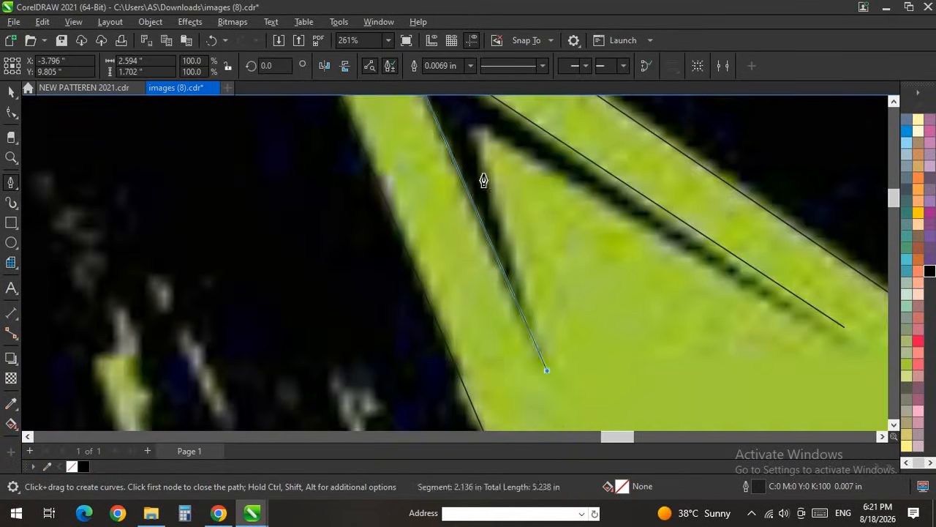
{"action": "left_click", "coordinate": [476, 129]}
{"action": "double_click", "coordinate": [844, 327]}
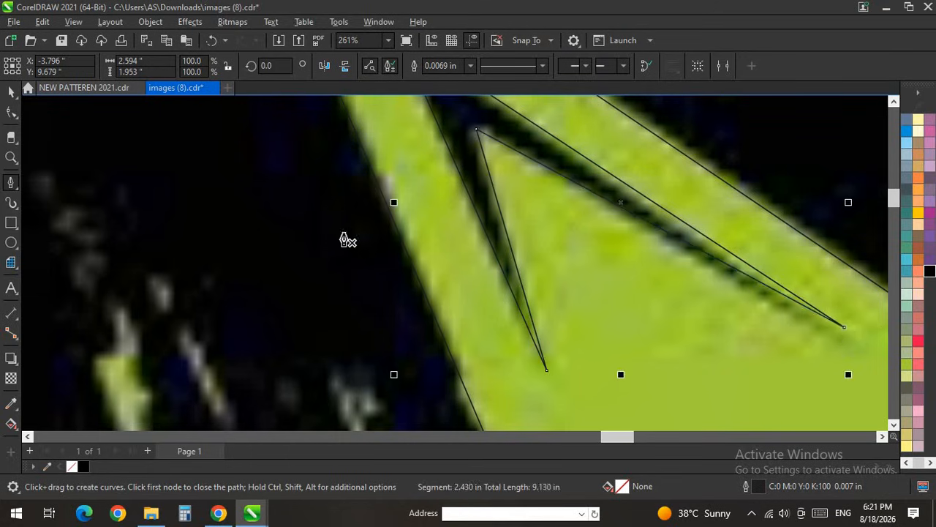
Step: Move the node at the V outline's far right tip down onto the end of the black sliver
{"action": "scroll", "coordinate": [343, 235], "scroll_direction": "down", "scroll_amount": 1}
{"action": "key", "text": "F10"}
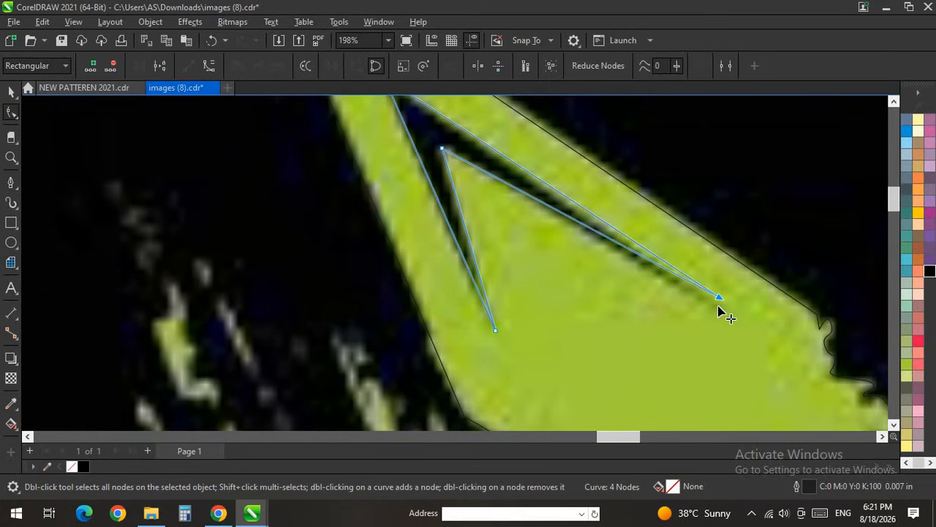
{"action": "left_click_drag", "start_coordinate": [719, 299], "coordinate": [720, 309]}
Step: Subtract the V-shaped outline from the large green shape's outline with Back Minus Front, and deselect the result
{"action": "left_click", "coordinate": [7, 90]}
{"action": "scroll", "coordinate": [502, 320], "scroll_direction": "down", "scroll_amount": 3}
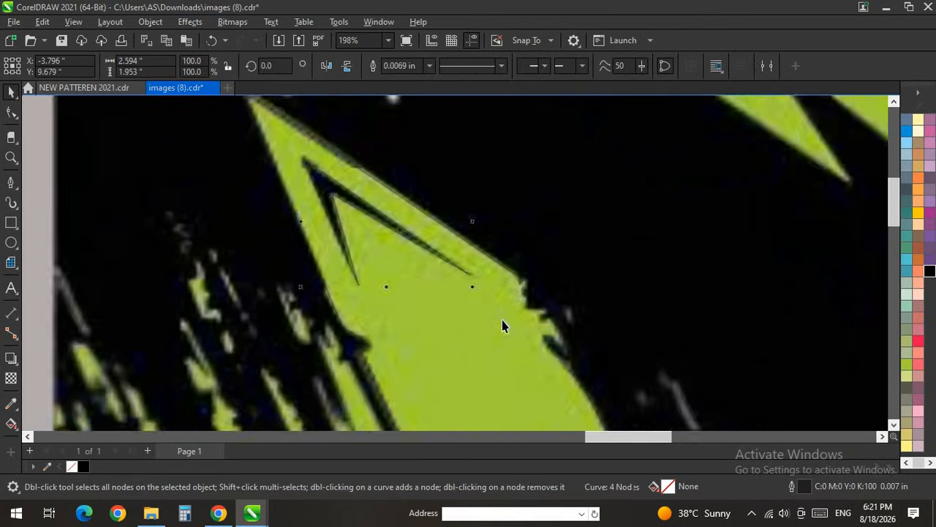
{"action": "left_click", "coordinate": [502, 321]}
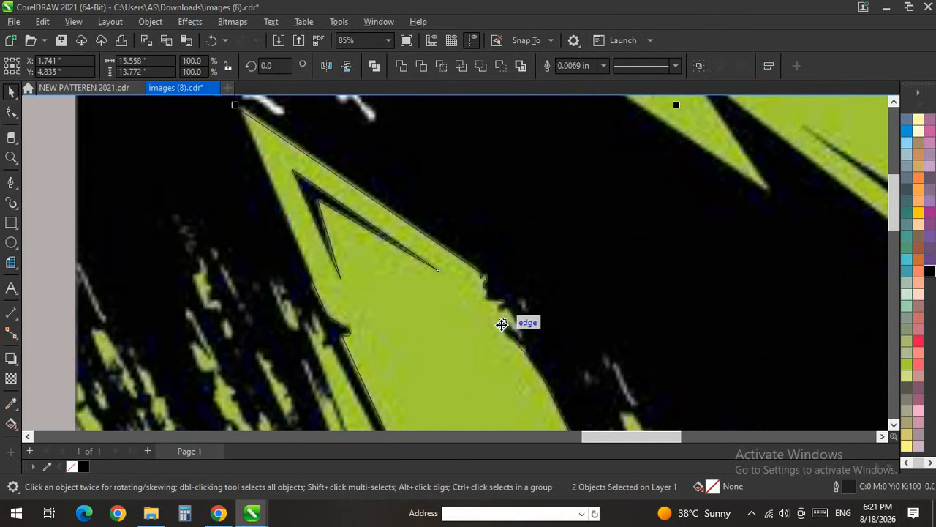
{"action": "left_click", "coordinate": [501, 68]}
{"action": "scroll", "coordinate": [477, 196], "scroll_direction": "down", "scroll_amount": 5}
{"action": "left_click", "coordinate": [257, 205]}
Step: Examine the traced outlines on the green shape's streaked lower end and the artwork around it
{"action": "scroll", "coordinate": [567, 242], "scroll_direction": "up", "scroll_amount": 5}
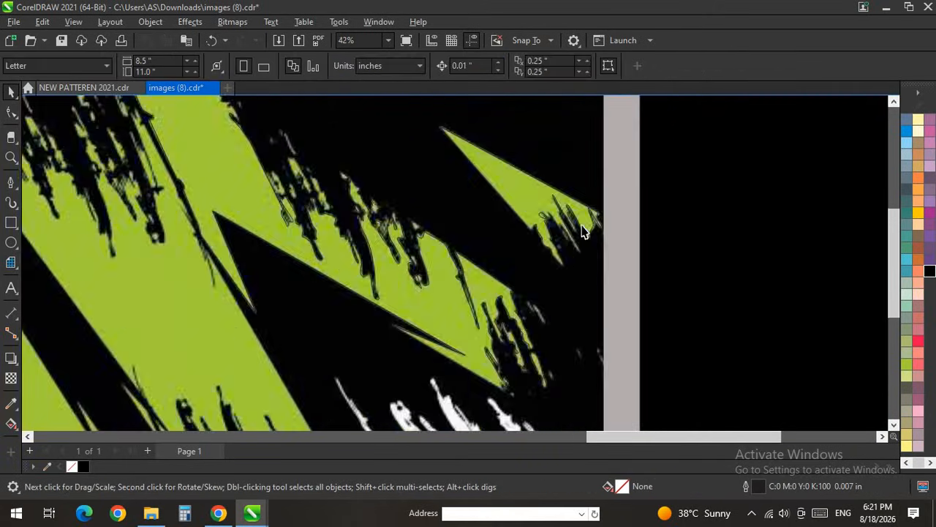
{"action": "scroll", "coordinate": [566, 242], "scroll_direction": "down", "scroll_amount": 3}
{"action": "scroll", "coordinate": [457, 195], "scroll_direction": "up", "scroll_amount": 1}
{"action": "scroll", "coordinate": [460, 196], "scroll_direction": "down", "scroll_amount": 1}
{"action": "scroll", "coordinate": [537, 325], "scroll_direction": "up", "scroll_amount": 6}
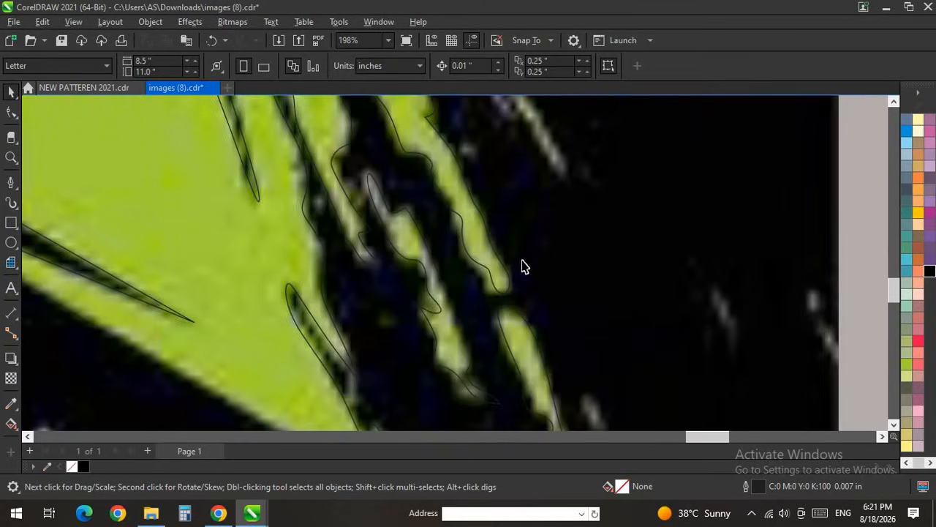
{"action": "scroll", "coordinate": [510, 241], "scroll_direction": "down", "scroll_amount": 2}
{"action": "scroll", "coordinate": [508, 317], "scroll_direction": "down", "scroll_amount": 2}
{"action": "scroll", "coordinate": [497, 311], "scroll_direction": "down", "scroll_amount": 3}
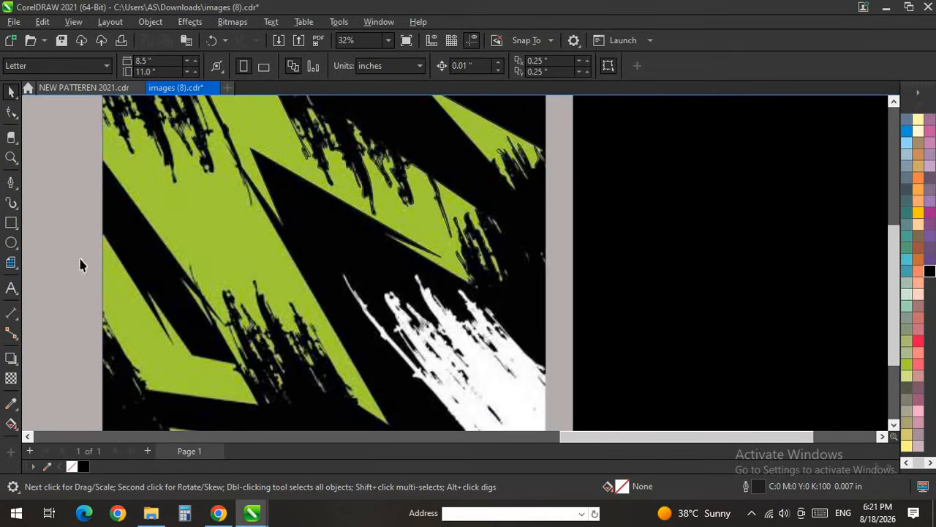
Step: Start a Pen outline at the white brush shape's bottom tip and trace the lowest part of its left edge
{"action": "left_click", "coordinate": [12, 183]}
{"action": "scroll", "coordinate": [387, 184], "scroll_direction": "up", "scroll_amount": 3}
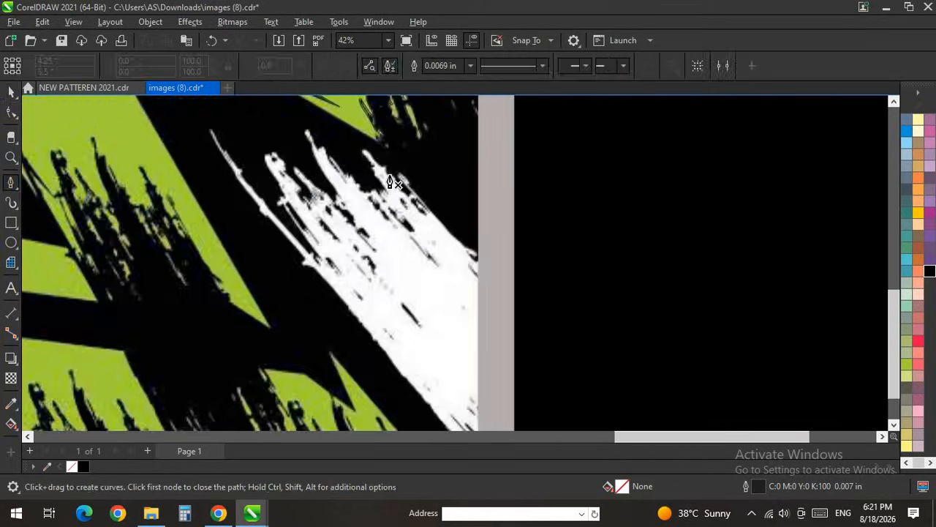
{"action": "scroll", "coordinate": [458, 330], "scroll_direction": "down", "scroll_amount": 4}
{"action": "scroll", "coordinate": [439, 403], "scroll_direction": "up", "scroll_amount": 6}
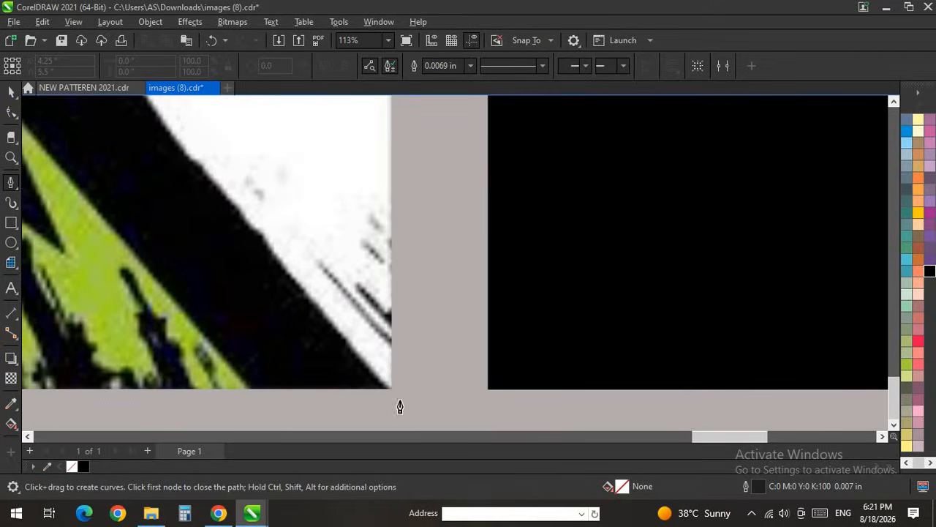
{"action": "scroll", "coordinate": [287, 247], "scroll_direction": "up", "scroll_amount": 3}
{"action": "left_click", "coordinate": [219, 224]}
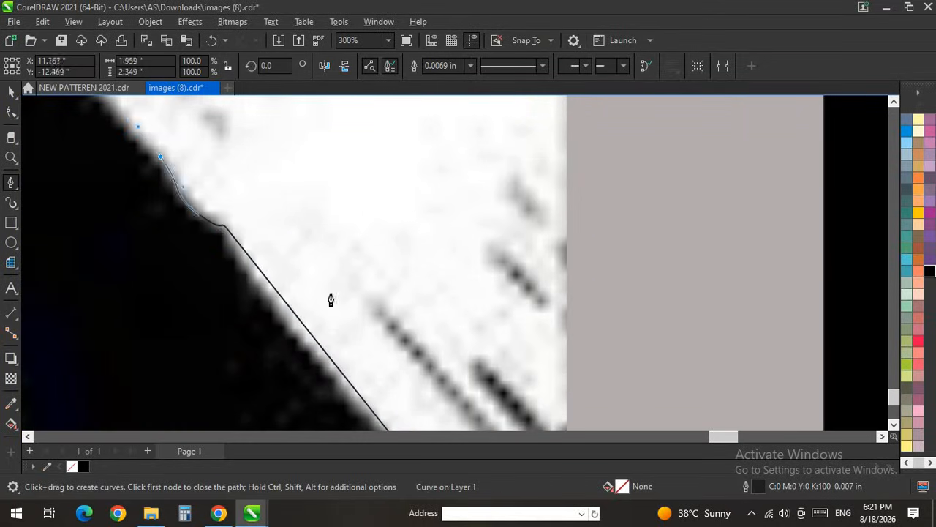
{"action": "scroll", "coordinate": [454, 310], "scroll_direction": "down", "scroll_amount": 2}
{"action": "scroll", "coordinate": [314, 291], "scroll_direction": "up", "scroll_amount": 2}
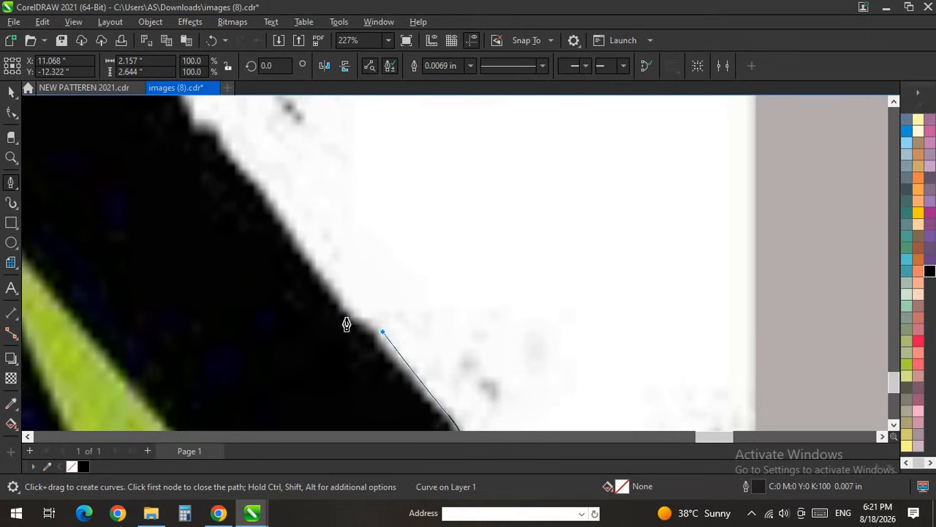
Step: Continue the white shape's outline up its stepped left edge to just below the small white spur
{"action": "left_click_drag", "start_coordinate": [343, 319], "coordinate": [325, 301]}
{"action": "left_click_drag", "start_coordinate": [223, 152], "coordinate": [216, 139]}
{"action": "left_click_drag", "start_coordinate": [196, 130], "coordinate": [170, 123]}
{"action": "scroll", "coordinate": [252, 338], "scroll_direction": "down", "scroll_amount": 8}
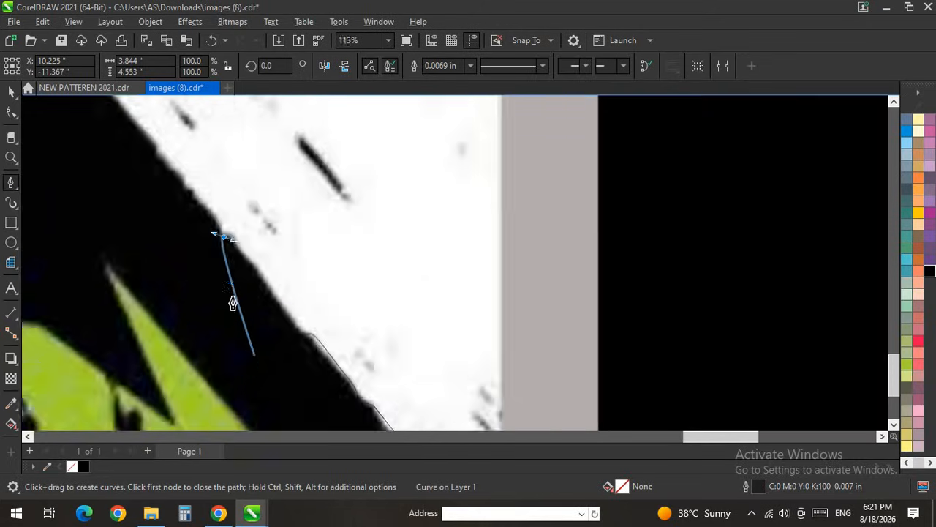
{"action": "scroll", "coordinate": [233, 234], "scroll_direction": "up", "scroll_amount": 4}
{"action": "scroll", "coordinate": [174, 233], "scroll_direction": "up", "scroll_amount": 2}
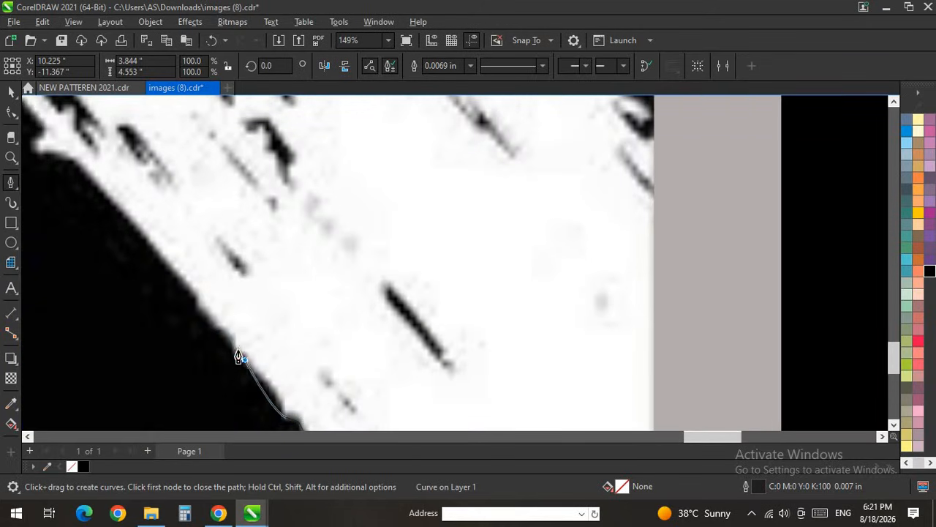
{"action": "left_click_drag", "start_coordinate": [230, 337], "coordinate": [224, 328]}
{"action": "left_click", "coordinate": [158, 253]}
{"action": "scroll", "coordinate": [206, 311], "scroll_direction": "down", "scroll_amount": 2}
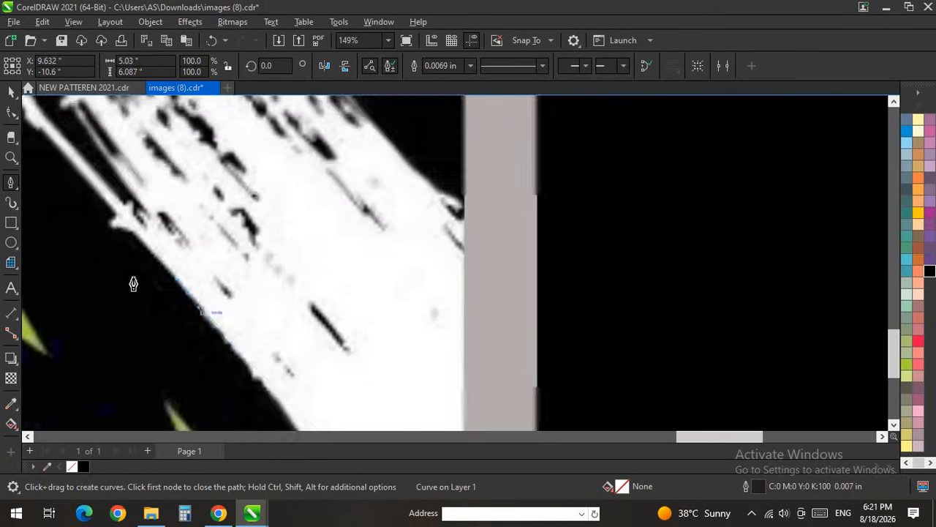
Step: Trace around the white spur and up the thin outer strand's left edge past its bulge
{"action": "scroll", "coordinate": [109, 213], "scroll_direction": "up", "scroll_amount": 4}
{"action": "left_click_drag", "start_coordinate": [316, 403], "coordinate": [221, 348]}
{"action": "left_click_drag", "start_coordinate": [246, 349], "coordinate": [236, 316]}
{"action": "scroll", "coordinate": [300, 381], "scroll_direction": "down", "scroll_amount": 2}
{"action": "scroll", "coordinate": [188, 256], "scroll_direction": "up", "scroll_amount": 1}
{"action": "scroll", "coordinate": [318, 340], "scroll_direction": "up", "scroll_amount": 1}
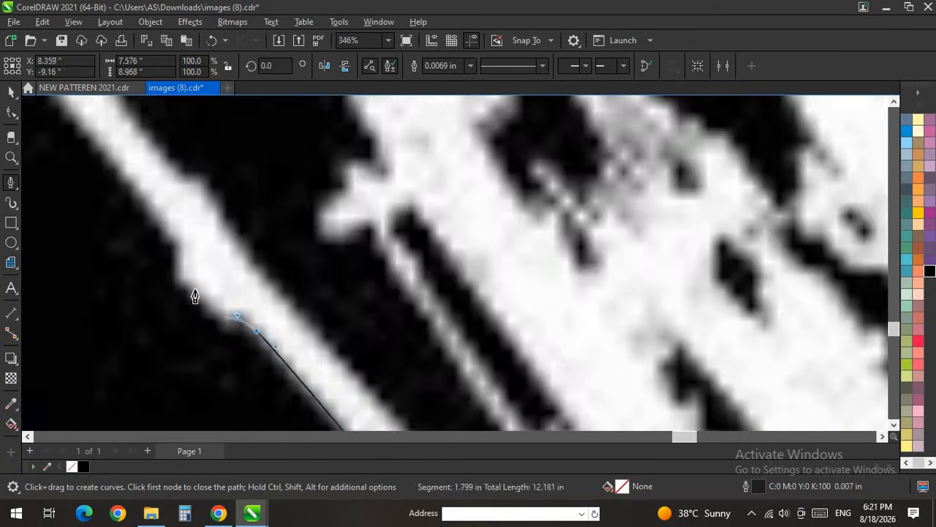
{"action": "left_click_drag", "start_coordinate": [164, 227], "coordinate": [149, 204]}
Step: Trace the rest of the thin white strand's left edge up to its pointed top
{"action": "scroll", "coordinate": [281, 365], "scroll_direction": "down", "scroll_amount": 2}
{"action": "scroll", "coordinate": [242, 282], "scroll_direction": "up", "scroll_amount": 2}
{"action": "left_click_drag", "start_coordinate": [280, 369], "coordinate": [241, 291]}
{"action": "left_click_drag", "start_coordinate": [161, 179], "coordinate": [140, 142]}
{"action": "scroll", "coordinate": [178, 249], "scroll_direction": "down", "scroll_amount": 5}
{"action": "scroll", "coordinate": [151, 204], "scroll_direction": "up", "scroll_amount": 5}
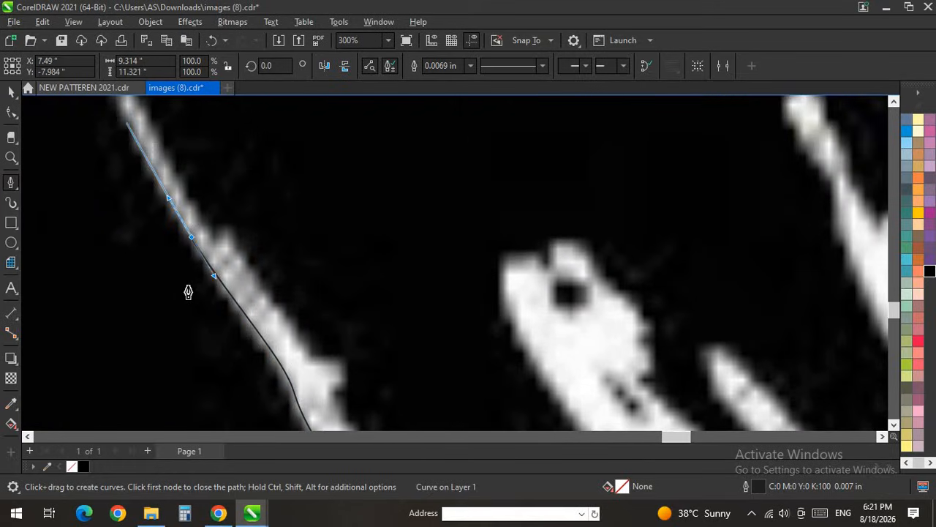
{"action": "scroll", "coordinate": [185, 288], "scroll_direction": "down", "scroll_amount": 4}
{"action": "scroll", "coordinate": [131, 234], "scroll_direction": "up", "scroll_amount": 2}
{"action": "left_click_drag", "start_coordinate": [157, 109], "coordinate": [168, 98]}
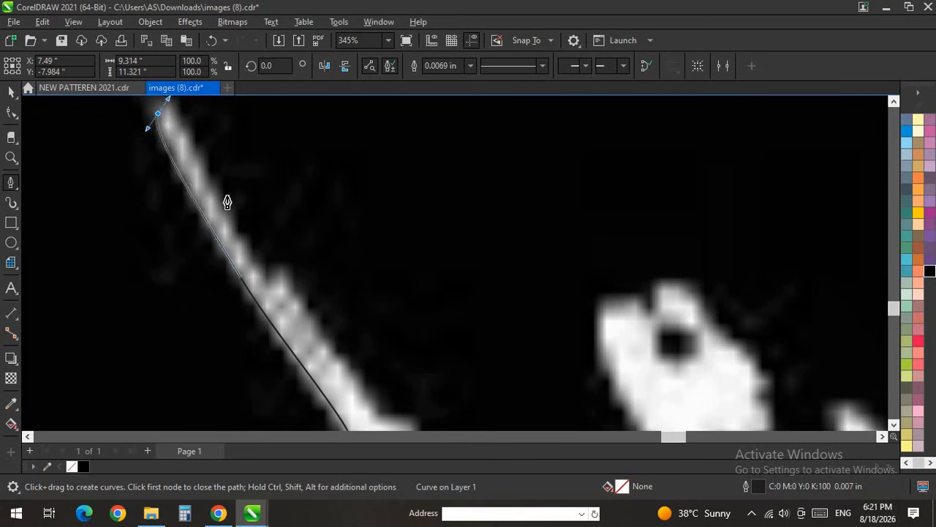
Step: Trace over the strand's tip and down its right edge past the small bump
{"action": "scroll", "coordinate": [173, 155], "scroll_direction": "down", "scroll_amount": 5}
{"action": "scroll", "coordinate": [178, 203], "scroll_direction": "up", "scroll_amount": 8}
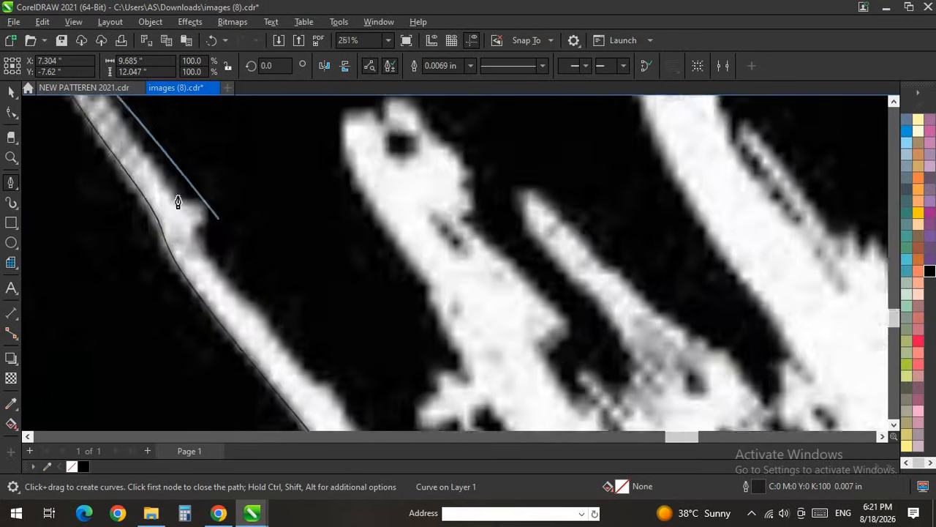
{"action": "left_click_drag", "start_coordinate": [173, 202], "coordinate": [173, 210]}
{"action": "scroll", "coordinate": [229, 302], "scroll_direction": "down", "scroll_amount": 3}
{"action": "scroll", "coordinate": [149, 179], "scroll_direction": "up", "scroll_amount": 2}
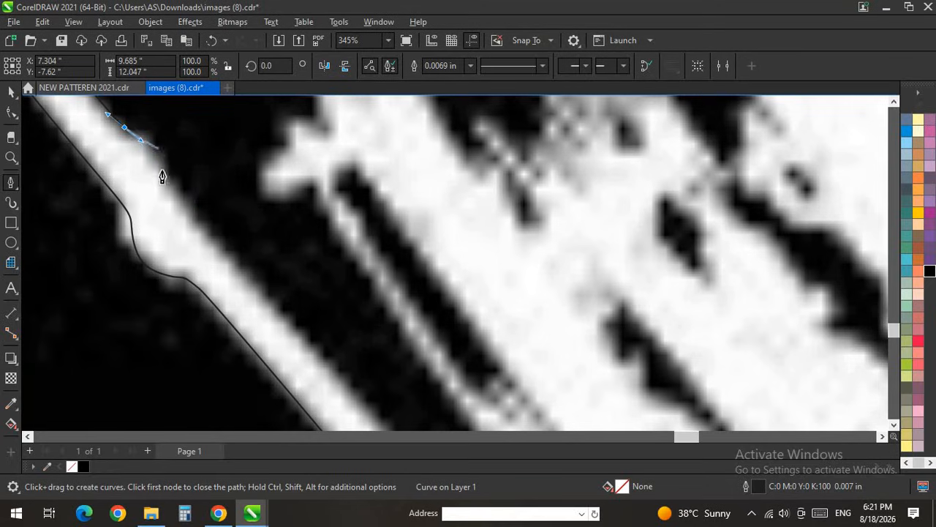
{"action": "scroll", "coordinate": [251, 285], "scroll_direction": "down", "scroll_amount": 2}
{"action": "scroll", "coordinate": [257, 268], "scroll_direction": "up", "scroll_amount": 1}
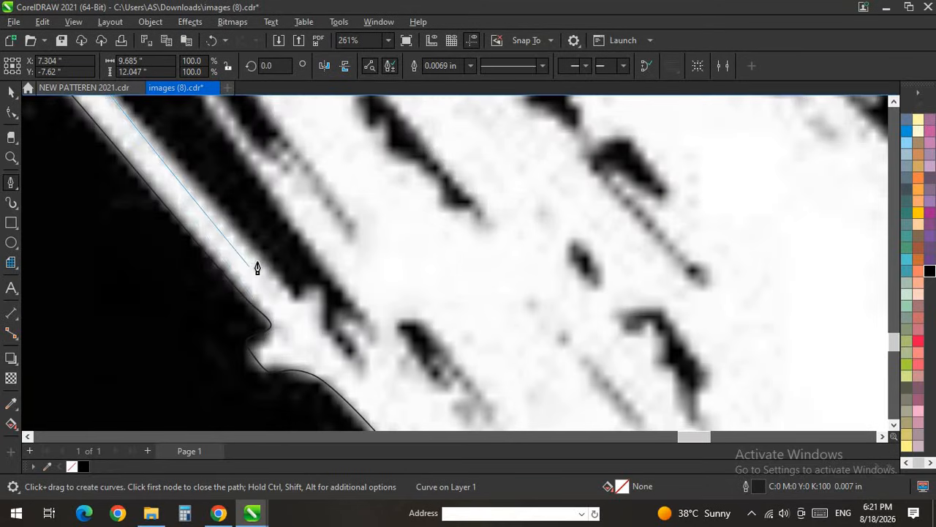
Step: Trace around the forked lower end of the black gap between the thin strand and the main white body
{"action": "left_click", "coordinate": [293, 303]}
{"action": "left_click_drag", "start_coordinate": [316, 293], "coordinate": [318, 310]}
{"action": "left_click", "coordinate": [357, 359]}
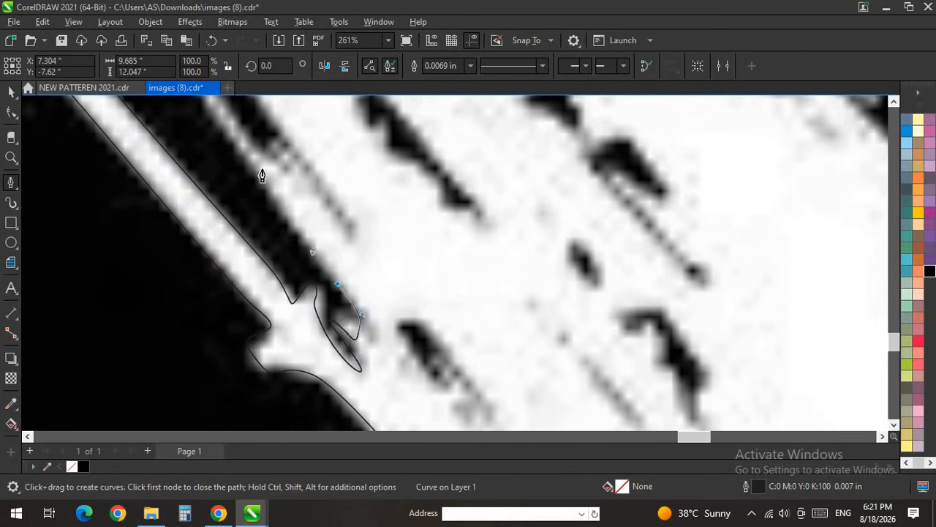
{"action": "scroll", "coordinate": [293, 240], "scroll_direction": "up", "scroll_amount": 2}
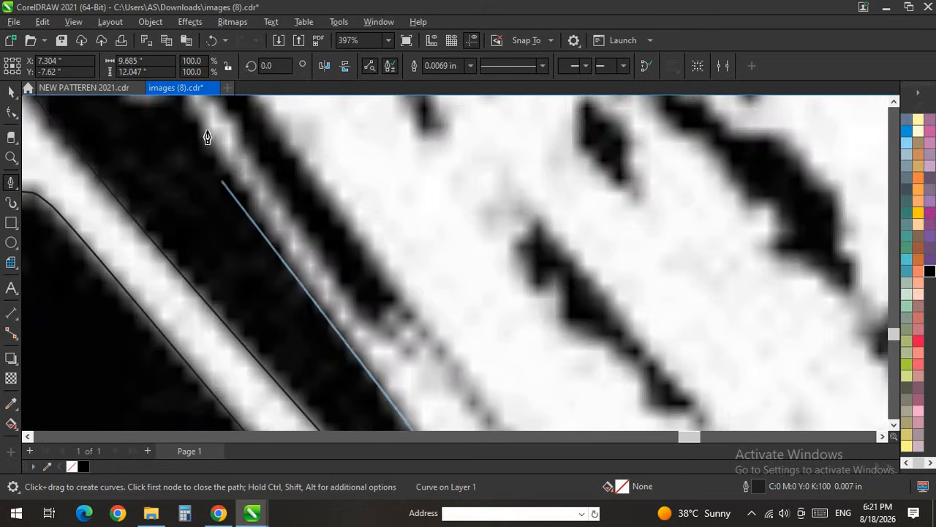
Step: Trace up the black gap's right edge and around the small white spur at its upper end
{"action": "left_click_drag", "start_coordinate": [222, 180], "coordinate": [207, 134]}
{"action": "scroll", "coordinate": [209, 179], "scroll_direction": "down", "scroll_amount": 6}
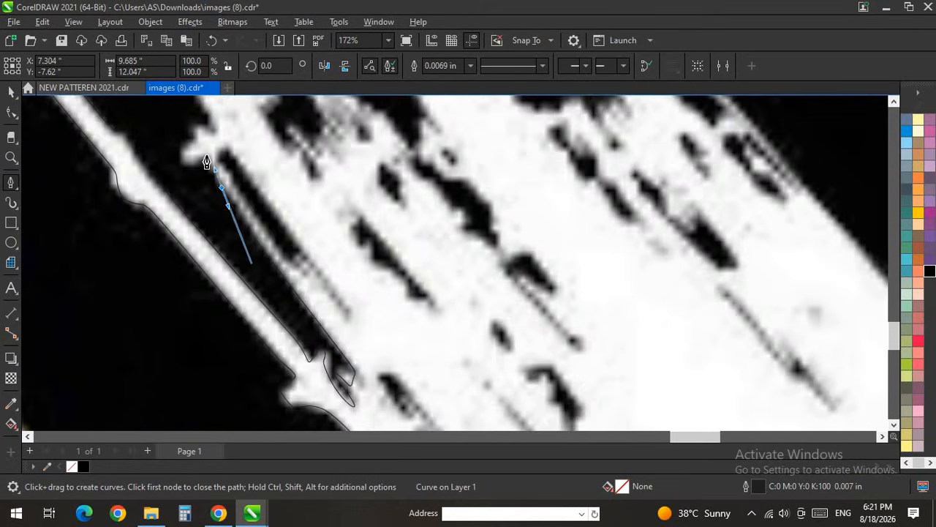
{"action": "scroll", "coordinate": [206, 167], "scroll_direction": "up", "scroll_amount": 6}
{"action": "left_click_drag", "start_coordinate": [182, 168], "coordinate": [155, 172]}
{"action": "scroll", "coordinate": [168, 223], "scroll_direction": "down", "scroll_amount": 5}
{"action": "scroll", "coordinate": [168, 172], "scroll_direction": "up", "scroll_amount": 3}
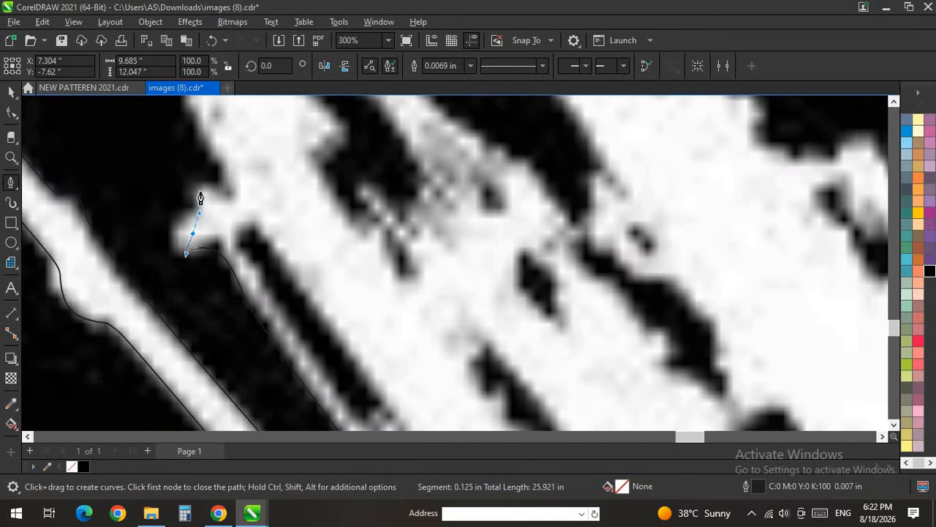
Step: Trace up the second white stroke's left edge, over its rounded top, and around the black hole near the top
{"action": "scroll", "coordinate": [218, 167], "scroll_direction": "down", "scroll_amount": 8}
{"action": "scroll", "coordinate": [206, 249], "scroll_direction": "up", "scroll_amount": 9}
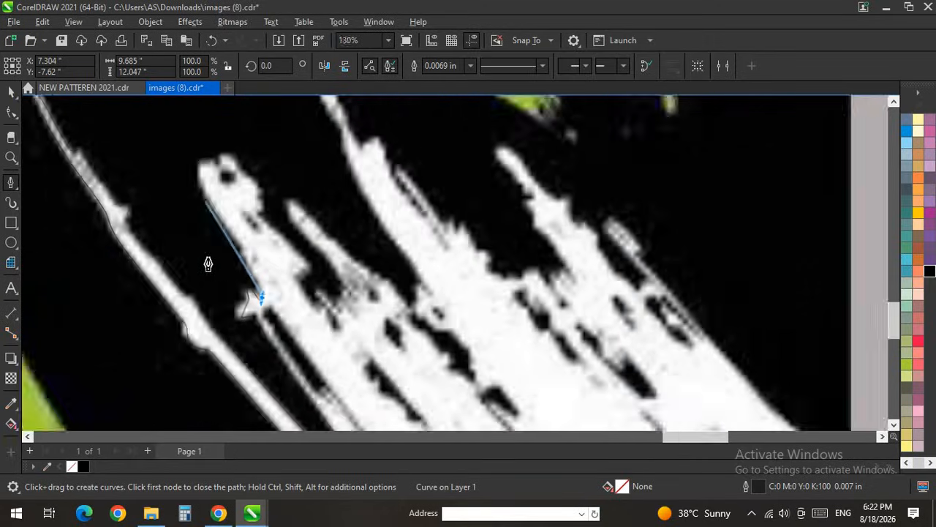
{"action": "left_click_drag", "start_coordinate": [294, 268], "coordinate": [294, 256]}
{"action": "left_click_drag", "start_coordinate": [262, 216], "coordinate": [232, 177]}
{"action": "scroll", "coordinate": [227, 266], "scroll_direction": "down", "scroll_amount": 7}
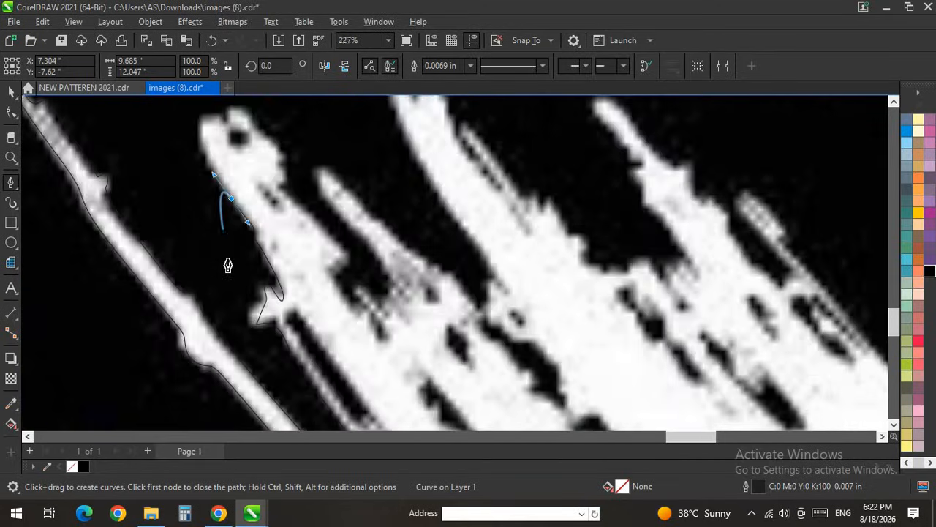
{"action": "scroll", "coordinate": [214, 269], "scroll_direction": "up", "scroll_amount": 3}
{"action": "scroll", "coordinate": [198, 183], "scroll_direction": "up", "scroll_amount": 7}
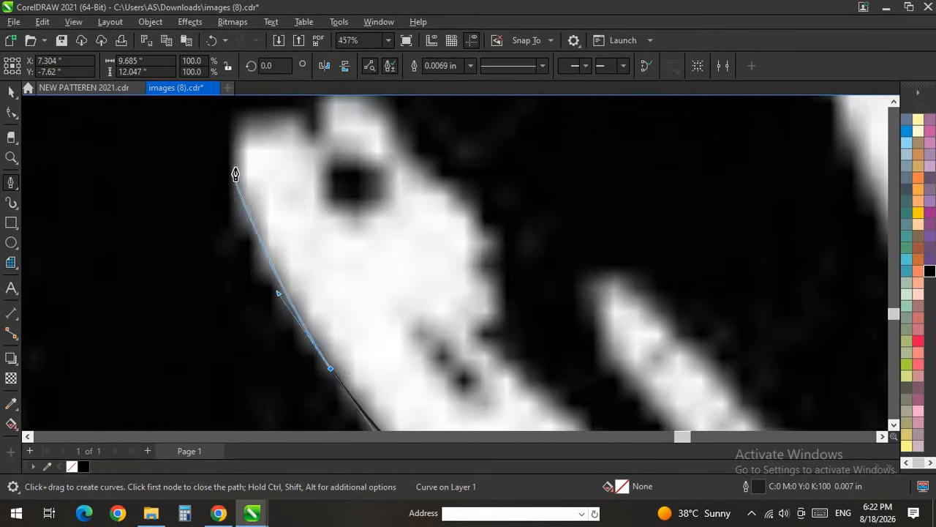
{"action": "left_click_drag", "start_coordinate": [314, 157], "coordinate": [321, 181]}
{"action": "left_click_drag", "start_coordinate": [301, 109], "coordinate": [378, 129]}
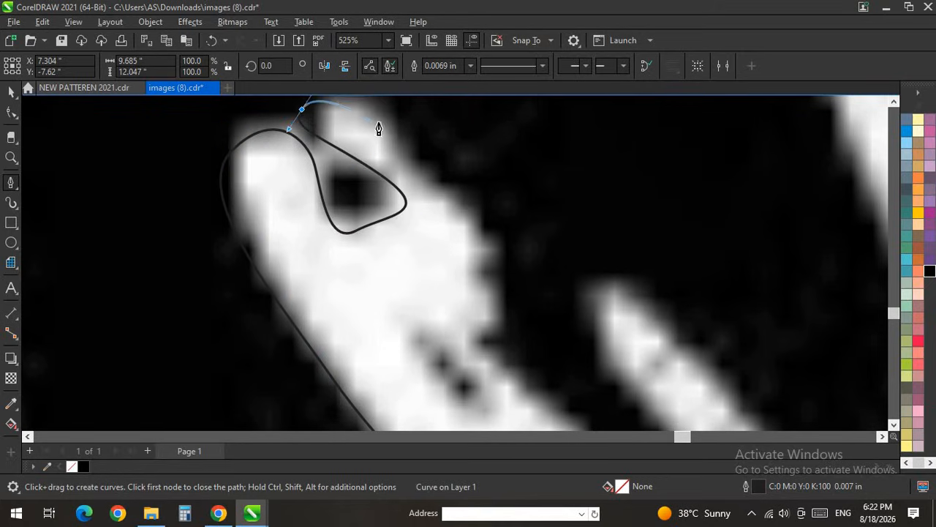
Step: Trace down the second white stroke's jagged right edge and around the small black fleck cutting into it
{"action": "left_click", "coordinate": [492, 239]}
{"action": "left_click_drag", "start_coordinate": [497, 334], "coordinate": [475, 341]}
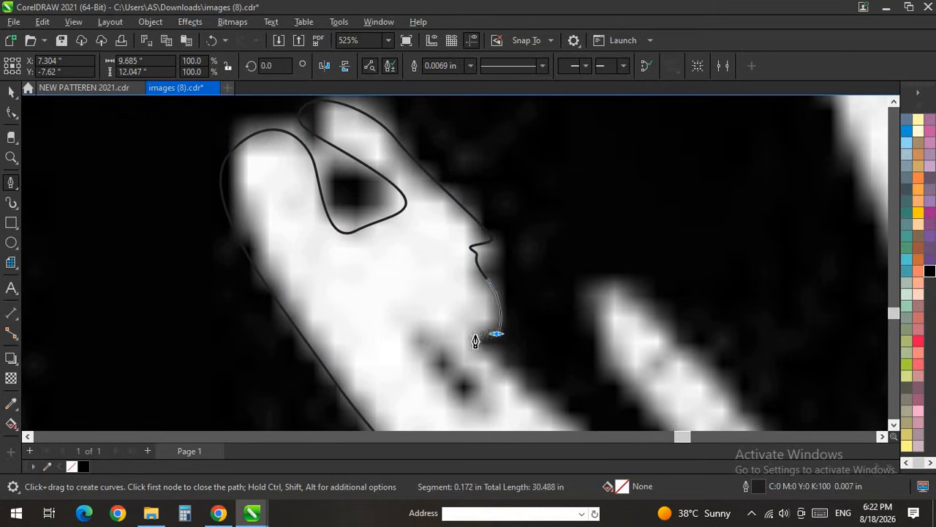
{"action": "left_click_drag", "start_coordinate": [418, 334], "coordinate": [448, 396]}
{"action": "left_click_drag", "start_coordinate": [474, 390], "coordinate": [510, 377]}
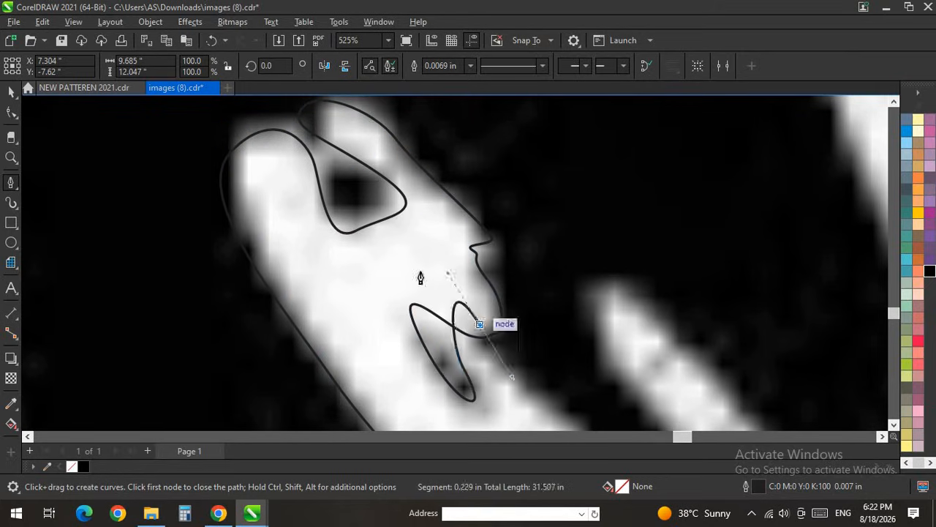
Step: Trace on down the second stroke's right edge to its pointed bump and into the recess of the black gap below
{"action": "scroll", "coordinate": [420, 272], "scroll_direction": "down", "scroll_amount": 2}
{"action": "scroll", "coordinate": [425, 265], "scroll_direction": "down", "scroll_amount": 4}
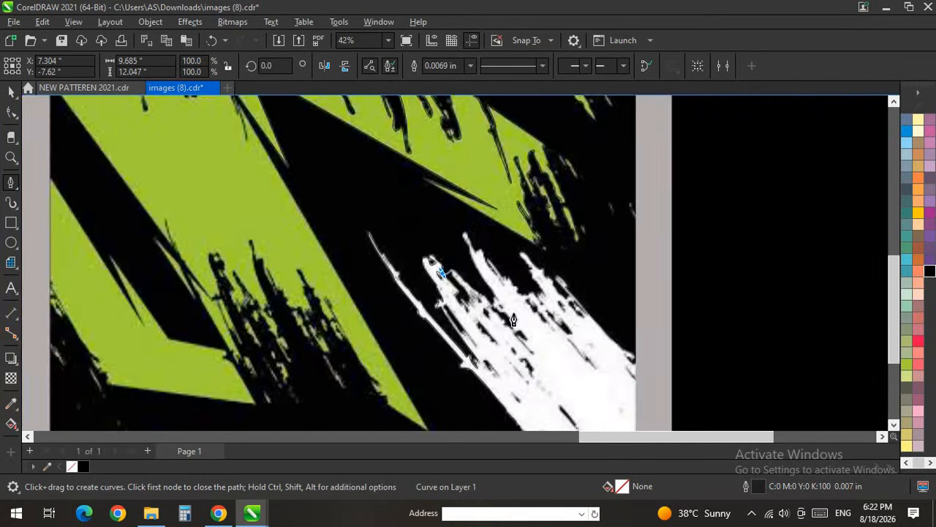
{"action": "scroll", "coordinate": [466, 321], "scroll_direction": "up", "scroll_amount": 3}
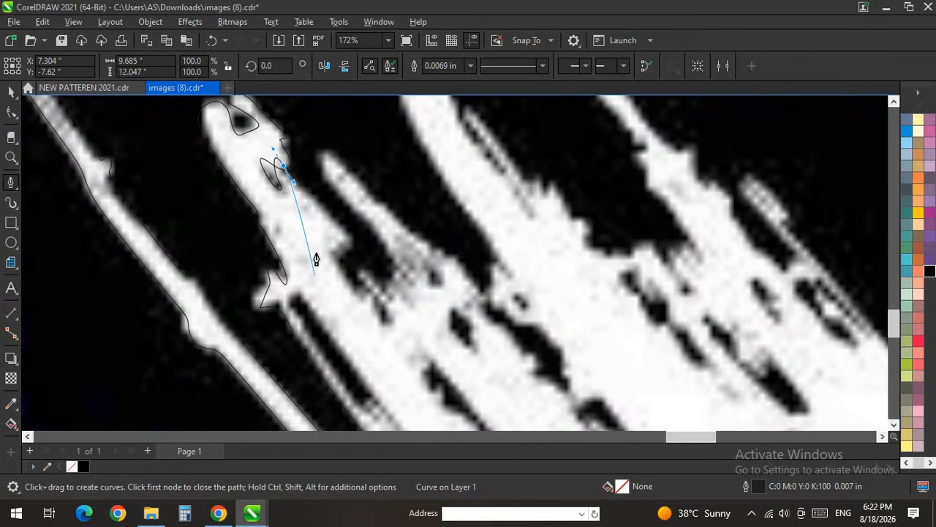
{"action": "scroll", "coordinate": [307, 232], "scroll_direction": "up", "scroll_amount": 3}
{"action": "left_click_drag", "start_coordinate": [380, 230], "coordinate": [397, 240]}
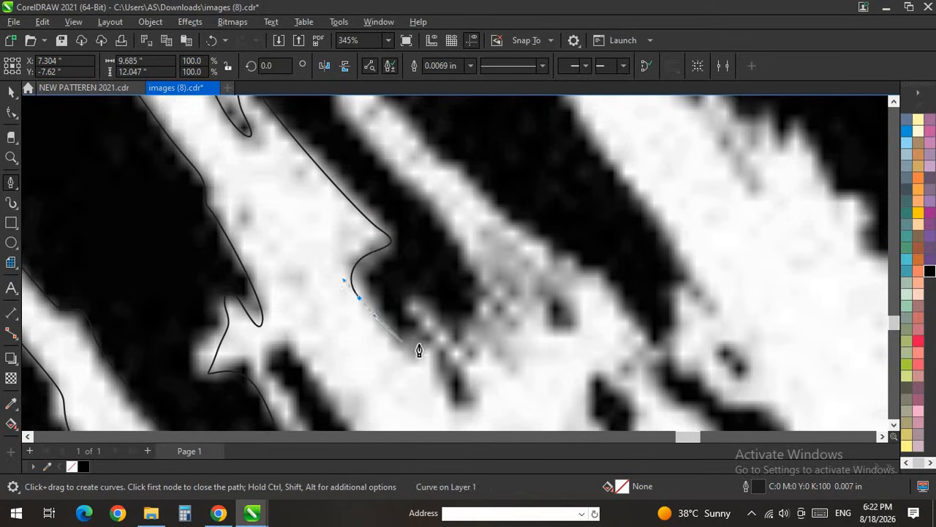
Step: Trace around the ragged finger-shaped lower ends of the black gap between the second and third white strokes
{"action": "left_click_drag", "start_coordinate": [462, 410], "coordinate": [475, 407]}
{"action": "left_click", "coordinate": [430, 321]}
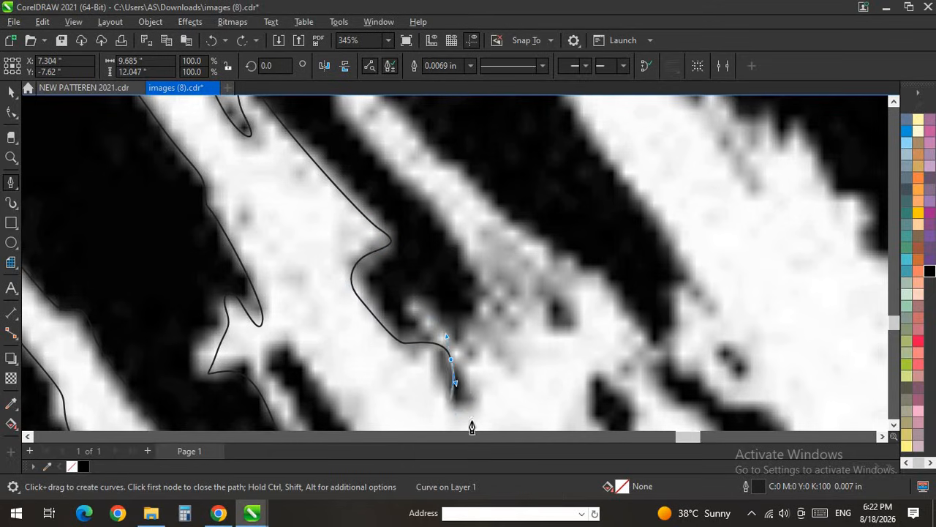
{"action": "left_click_drag", "start_coordinate": [456, 359], "coordinate": [410, 310]}
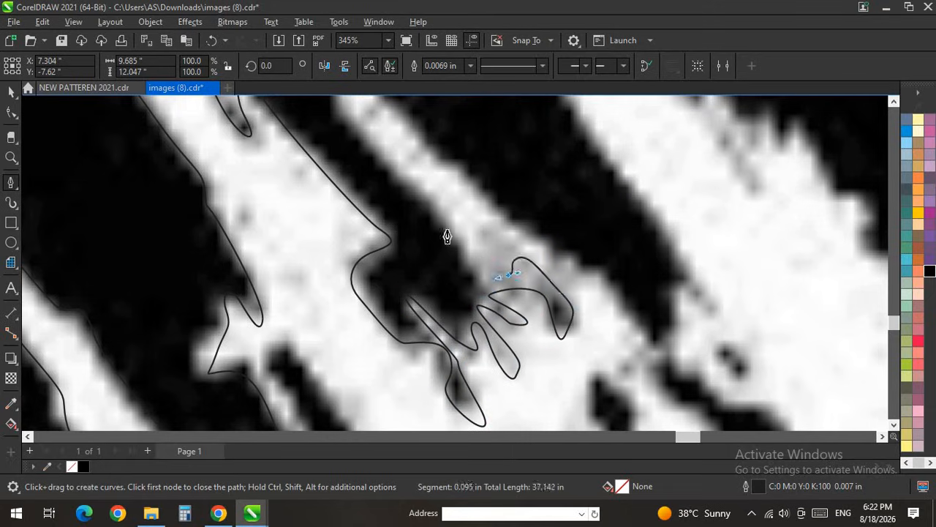
Step: Trace up the short third stroke's left edge, over its rounded tip, and down its bumpy right edge
{"action": "scroll", "coordinate": [445, 236], "scroll_direction": "down", "scroll_amount": 4}
{"action": "scroll", "coordinate": [387, 178], "scroll_direction": "up", "scroll_amount": 5}
{"action": "left_click_drag", "start_coordinate": [384, 156], "coordinate": [434, 166]}
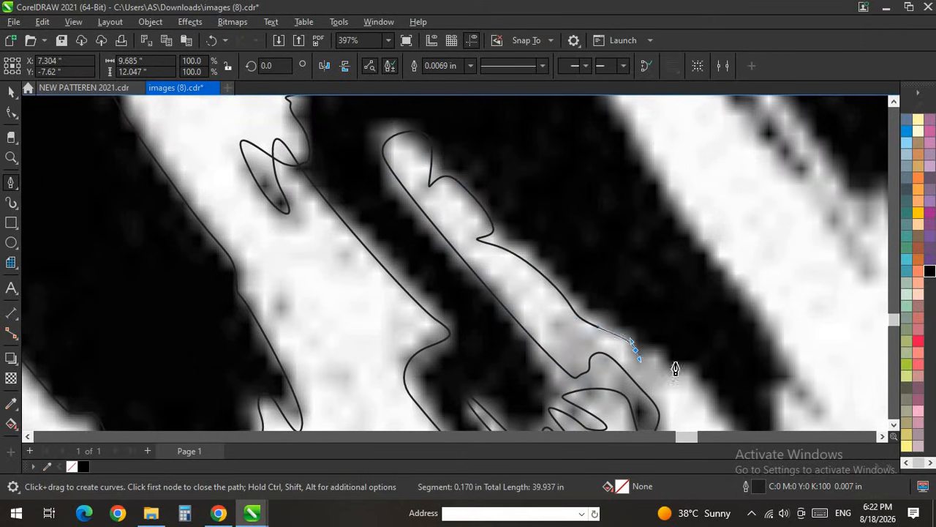
Step: Trace down to the narrow lower end of the next black gap and around the small gray notch beside it
{"action": "scroll", "coordinate": [669, 366], "scroll_direction": "down", "scroll_amount": 3}
{"action": "scroll", "coordinate": [598, 351], "scroll_direction": "up", "scroll_amount": 5}
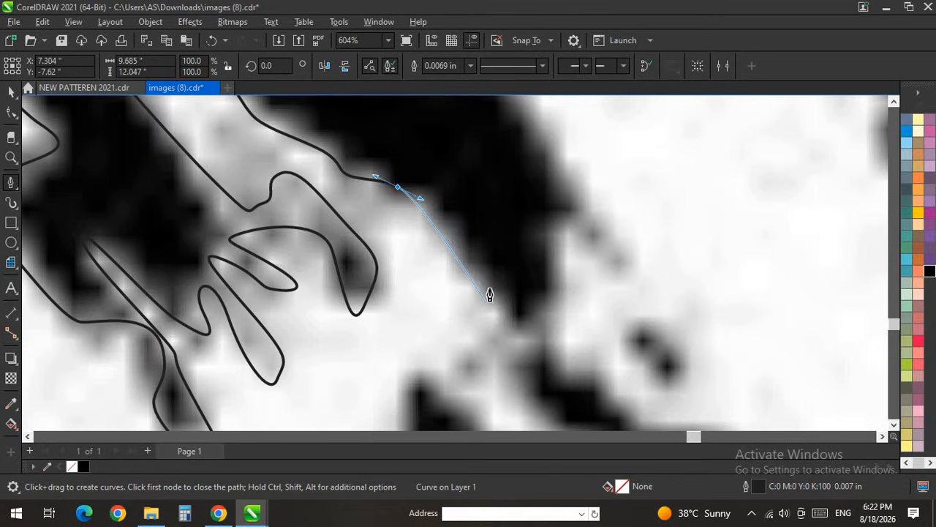
{"action": "left_click_drag", "start_coordinate": [518, 316], "coordinate": [503, 328]}
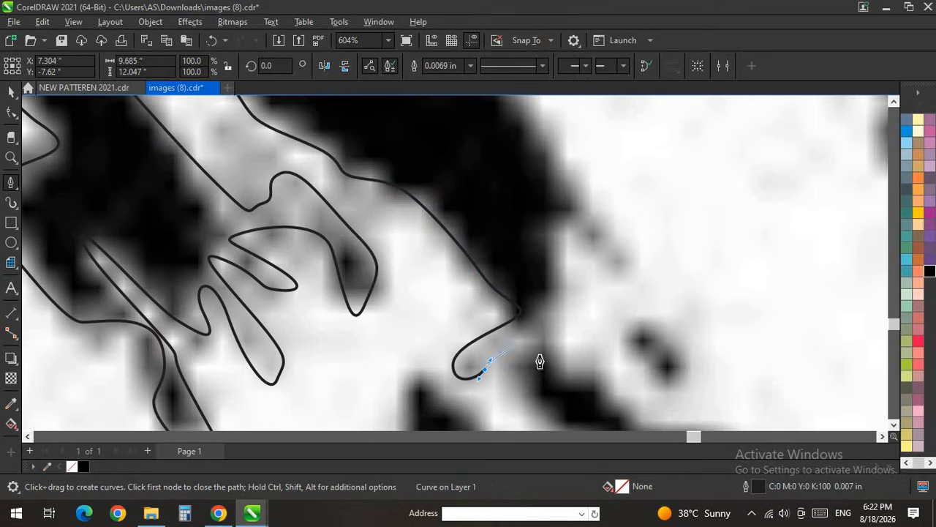
{"action": "left_click_drag", "start_coordinate": [525, 376], "coordinate": [529, 398]}
Step: Trace around the elongated black blot below the gap, down its left side and back up its right side
{"action": "scroll", "coordinate": [461, 236], "scroll_direction": "down", "scroll_amount": 3}
{"action": "scroll", "coordinate": [508, 279], "scroll_direction": "up", "scroll_amount": 3}
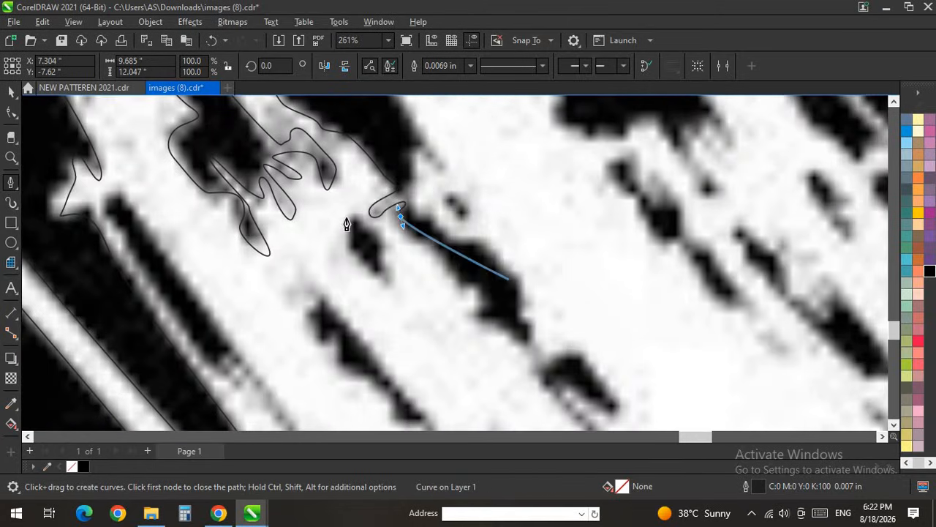
{"action": "scroll", "coordinate": [414, 259], "scroll_direction": "up", "scroll_amount": 2}
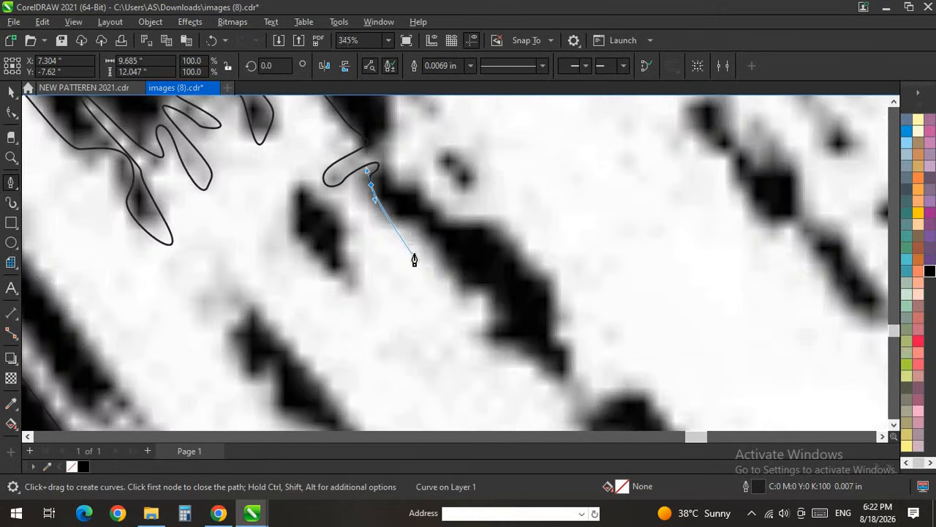
{"action": "left_click_drag", "start_coordinate": [456, 292], "coordinate": [465, 300]}
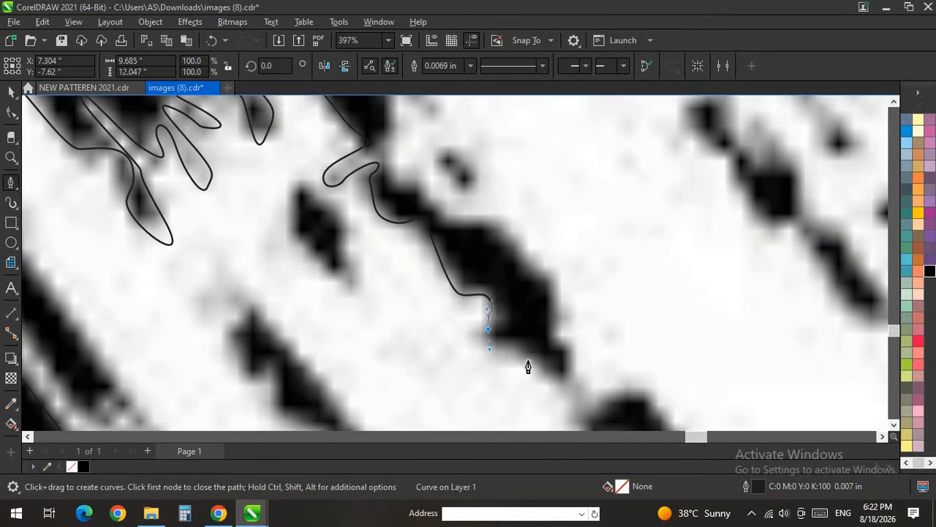
{"action": "left_click_drag", "start_coordinate": [562, 333], "coordinate": [551, 309]}
{"action": "left_click_drag", "start_coordinate": [390, 166], "coordinate": [396, 192]}
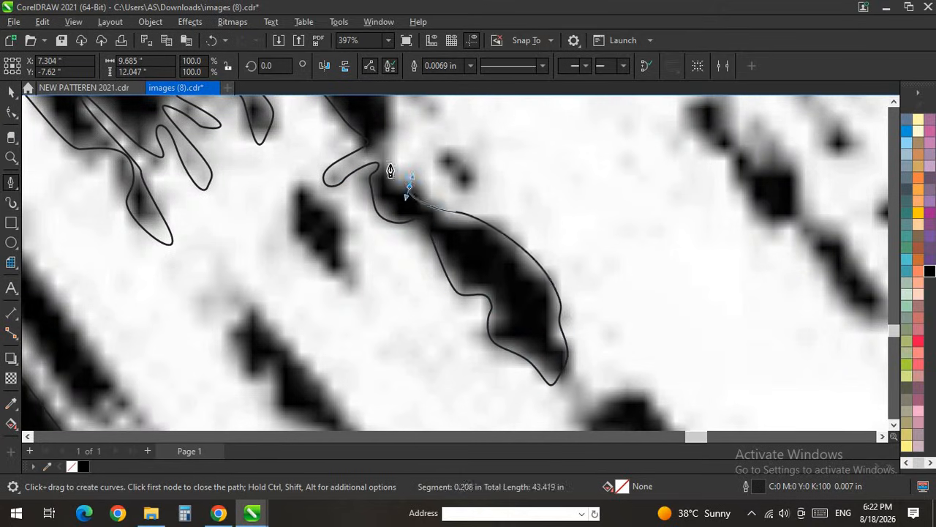
Step: Trace from the blot up around the small notch at the foot of the tall white stroke's left edge
{"action": "scroll", "coordinate": [385, 251], "scroll_direction": "down", "scroll_amount": 3}
{"action": "scroll", "coordinate": [393, 258], "scroll_direction": "up", "scroll_amount": 3}
{"action": "mouse_move", "coordinate": [413, 240]}
{"action": "left_mouse_down"}
{"action": "mouse_move", "coordinate": [426, 249]}
{"action": "mouse_move", "coordinate": [425, 230]}
{"action": "left_mouse_up"}
{"action": "scroll", "coordinate": [410, 262], "scroll_direction": "down", "scroll_amount": 8}
{"action": "scroll", "coordinate": [351, 172], "scroll_direction": "up", "scroll_amount": 4}
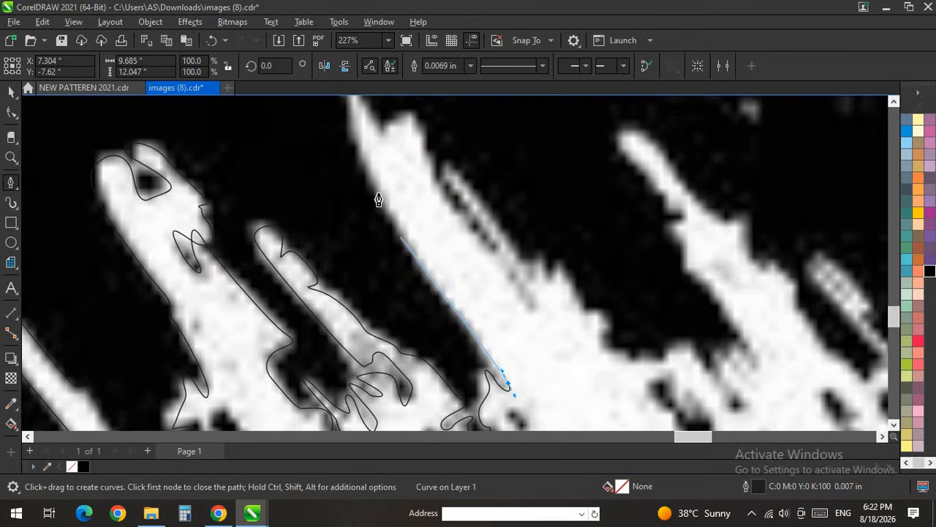
Step: Trace up the long left edge of the tall fourth stroke toward its thin tip
{"action": "scroll", "coordinate": [371, 192], "scroll_direction": "down", "scroll_amount": 4}
{"action": "scroll", "coordinate": [364, 187], "scroll_direction": "up", "scroll_amount": 5}
{"action": "left_click_drag", "start_coordinate": [366, 196], "coordinate": [363, 181]}
{"action": "left_click_drag", "start_coordinate": [354, 152], "coordinate": [334, 127]}
{"action": "scroll", "coordinate": [349, 256], "scroll_direction": "down", "scroll_amount": 4}
{"action": "scroll", "coordinate": [355, 236], "scroll_direction": "up", "scroll_amount": 5}
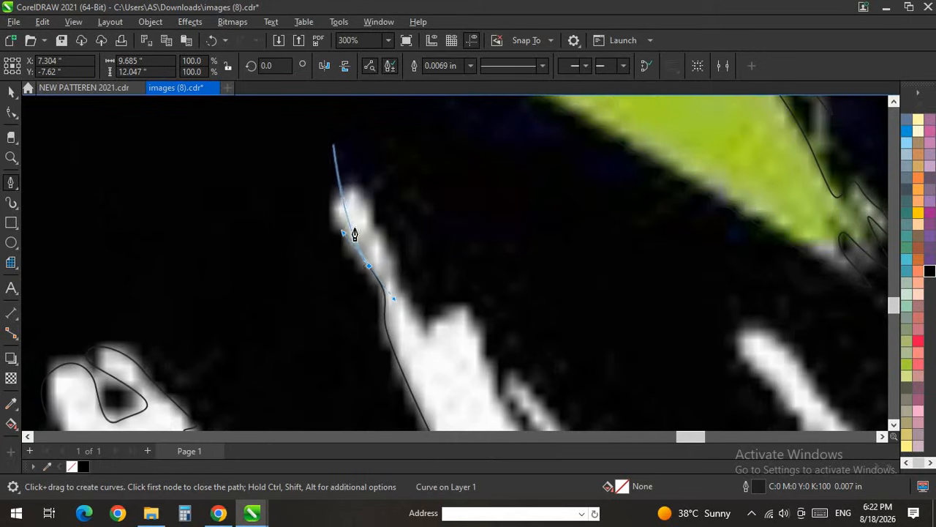
Step: Trace around the tall stroke's thin tip, into the notch beside it, and over the shoulder
{"action": "left_click_drag", "start_coordinate": [342, 191], "coordinate": [359, 189]}
{"action": "left_click_drag", "start_coordinate": [383, 231], "coordinate": [389, 249]}
{"action": "left_click_drag", "start_coordinate": [420, 332], "coordinate": [431, 328]}
{"action": "left_click_drag", "start_coordinate": [469, 307], "coordinate": [486, 334]}
Step: Trace down the tall stroke's right edge and around the thin speckled black slit up to the side strand's tip
{"action": "scroll", "coordinate": [395, 258], "scroll_direction": "down", "scroll_amount": 9}
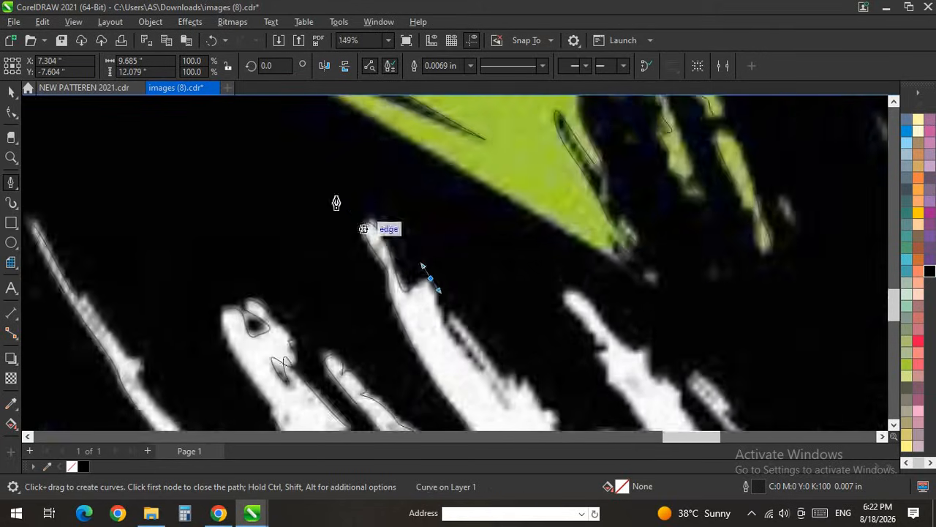
{"action": "scroll", "coordinate": [422, 322], "scroll_direction": "up", "scroll_amount": 7}
{"action": "left_click", "coordinate": [356, 192]}
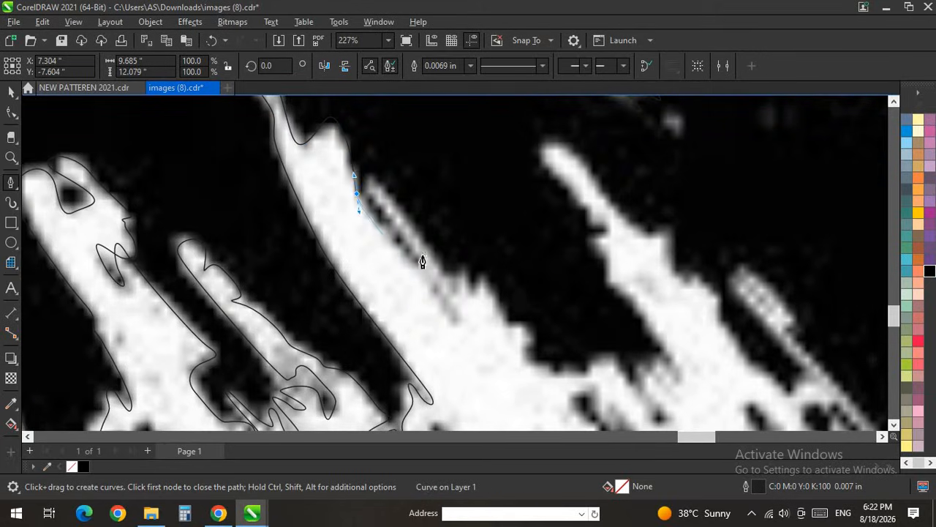
{"action": "left_click_drag", "start_coordinate": [422, 257], "coordinate": [442, 282]}
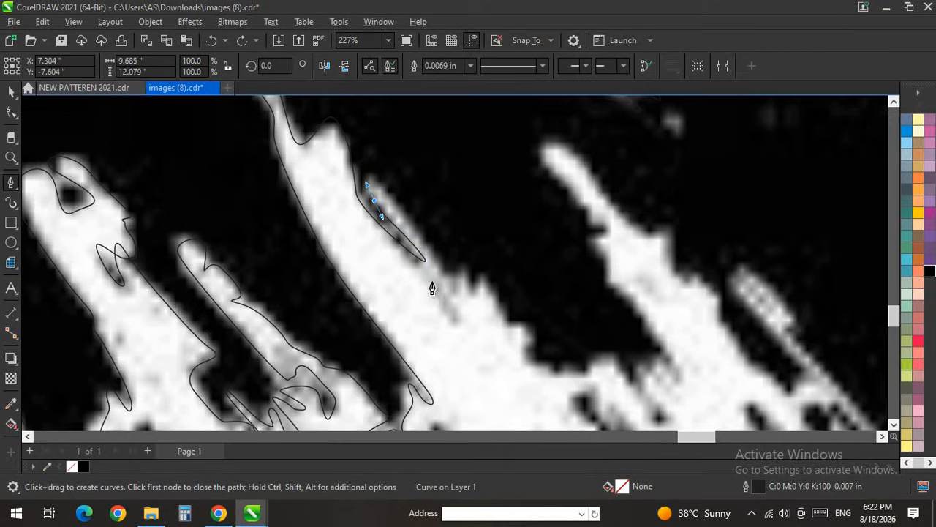
{"action": "scroll", "coordinate": [424, 286], "scroll_direction": "up", "scroll_amount": 2}
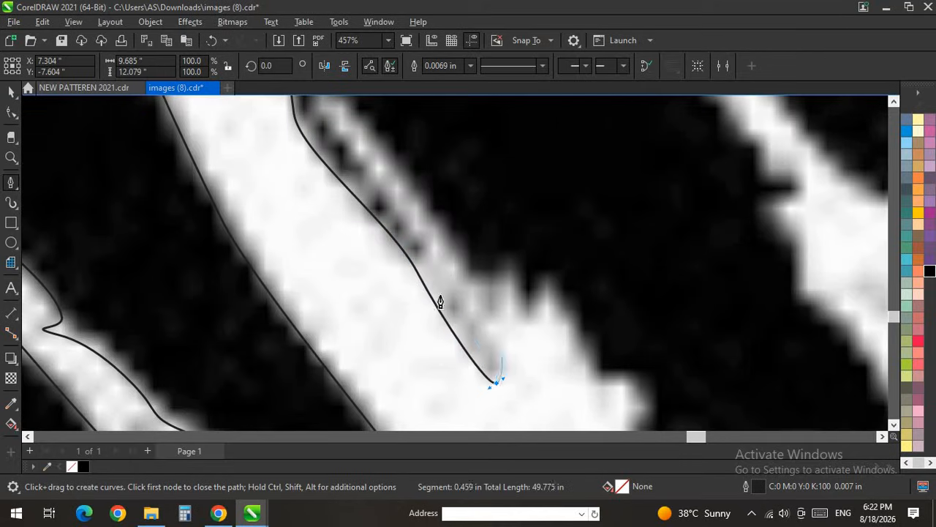
{"action": "left_click", "coordinate": [362, 171]}
{"action": "scroll", "coordinate": [351, 183], "scroll_direction": "down", "scroll_amount": 2}
{"action": "scroll", "coordinate": [359, 198], "scroll_direction": "up", "scroll_amount": 2}
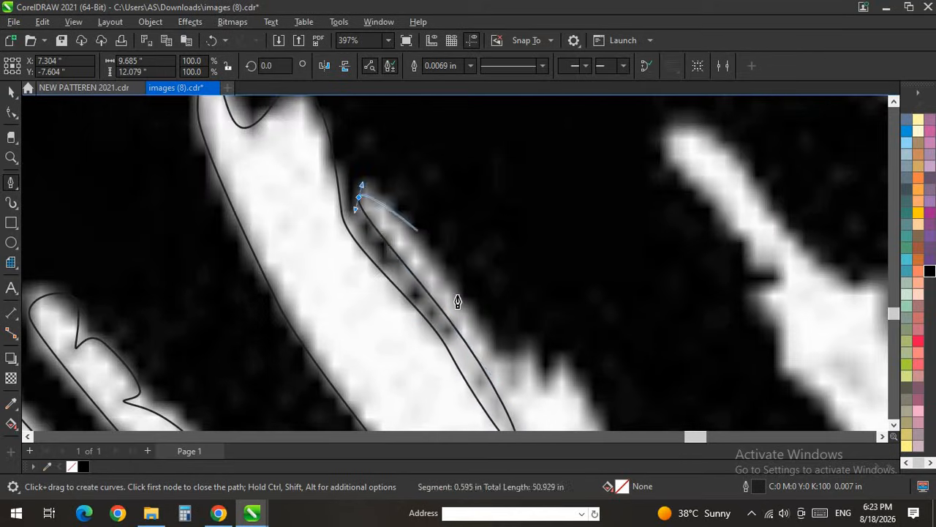
Step: Trace down the thin side strand, around the two spikes, and along the jagged edge to the wide black gap's bottom
{"action": "left_click_drag", "start_coordinate": [544, 398], "coordinate": [554, 388]}
{"action": "left_click_drag", "start_coordinate": [562, 361], "coordinate": [591, 402]}
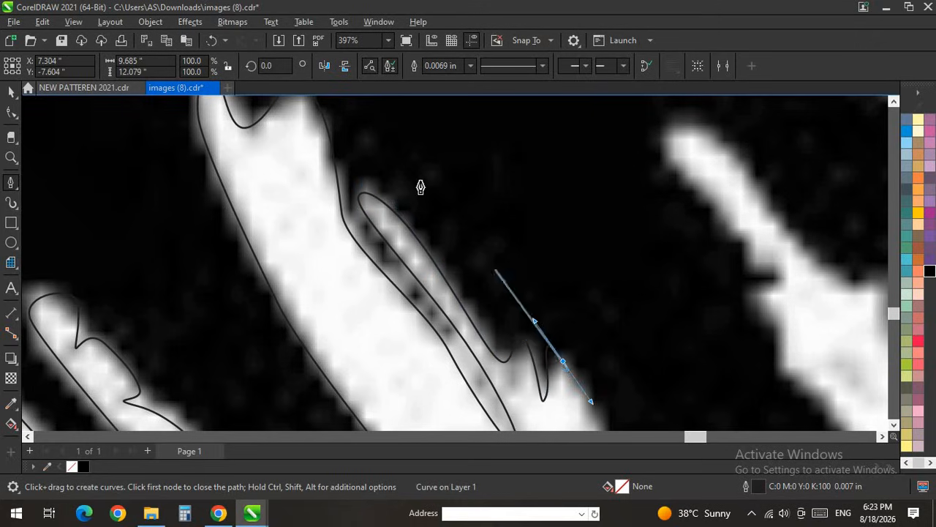
{"action": "scroll", "coordinate": [420, 185], "scroll_direction": "down", "scroll_amount": 2}
{"action": "scroll", "coordinate": [498, 271], "scroll_direction": "up", "scroll_amount": 2}
{"action": "left_click_drag", "start_coordinate": [437, 290], "coordinate": [460, 319]}
{"action": "left_click_drag", "start_coordinate": [482, 316], "coordinate": [504, 326]}
{"action": "left_click_drag", "start_coordinate": [486, 337], "coordinate": [507, 394]}
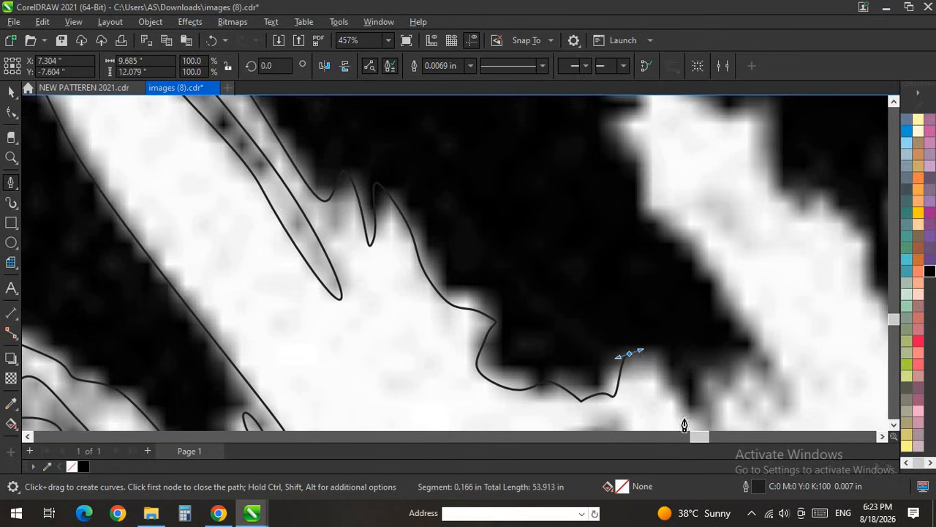
Step: Trace the wide gap's ragged lower right end and up the fifth stroke's left edge around its small black notch
{"action": "left_click_drag", "start_coordinate": [780, 401], "coordinate": [785, 389]}
{"action": "left_click_drag", "start_coordinate": [727, 286], "coordinate": [627, 183]}
{"action": "scroll", "coordinate": [680, 286], "scroll_direction": "down", "scroll_amount": 2}
{"action": "scroll", "coordinate": [662, 224], "scroll_direction": "up", "scroll_amount": 4}
{"action": "mouse_move", "coordinate": [613, 122]}
{"action": "left_mouse_down"}
{"action": "mouse_move", "coordinate": [633, 122]}
{"action": "mouse_move", "coordinate": [603, 138]}
{"action": "left_mouse_up"}
Step: Trace up to the fifth stroke's rounded tip, down its right edge, and around the shoulder below
{"action": "scroll", "coordinate": [637, 337], "scroll_direction": "down", "scroll_amount": 3}
{"action": "scroll", "coordinate": [621, 242], "scroll_direction": "up", "scroll_amount": 2}
{"action": "scroll", "coordinate": [585, 333], "scroll_direction": "down", "scroll_amount": 4}
{"action": "scroll", "coordinate": [684, 128], "scroll_direction": "up", "scroll_amount": 3}
{"action": "left_click_drag", "start_coordinate": [539, 220], "coordinate": [477, 164]}
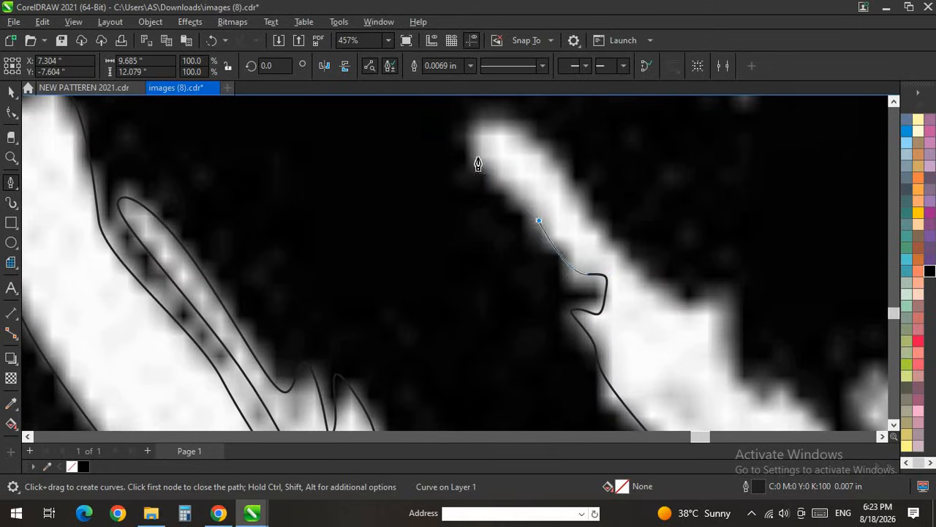
{"action": "left_click_drag", "start_coordinate": [682, 308], "coordinate": [734, 313]}
{"action": "left_click_drag", "start_coordinate": [729, 375], "coordinate": [776, 404]}
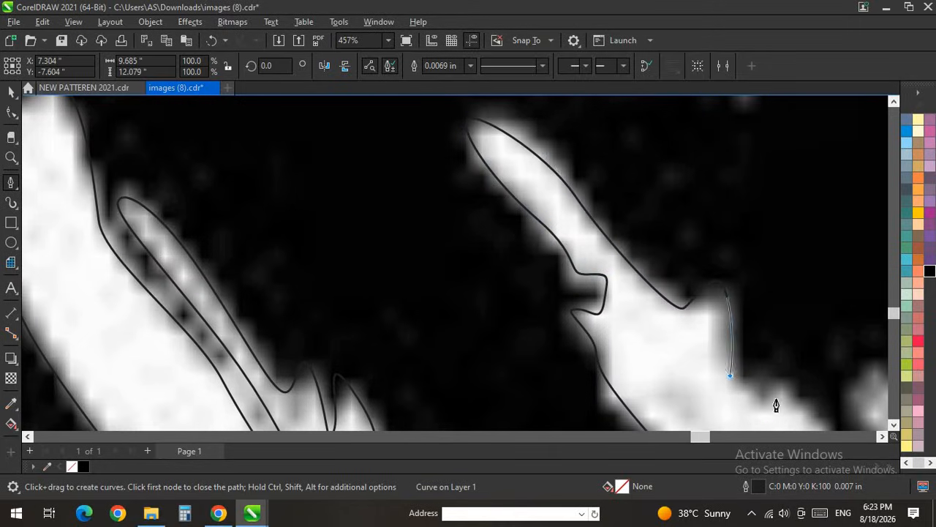
Step: Trace down the fifth stroke's right edge, around the long black slit, and around the speckled outer strand's tip
{"action": "scroll", "coordinate": [295, 178], "scroll_direction": "down", "scroll_amount": 4}
{"action": "scroll", "coordinate": [541, 314], "scroll_direction": "up", "scroll_amount": 4}
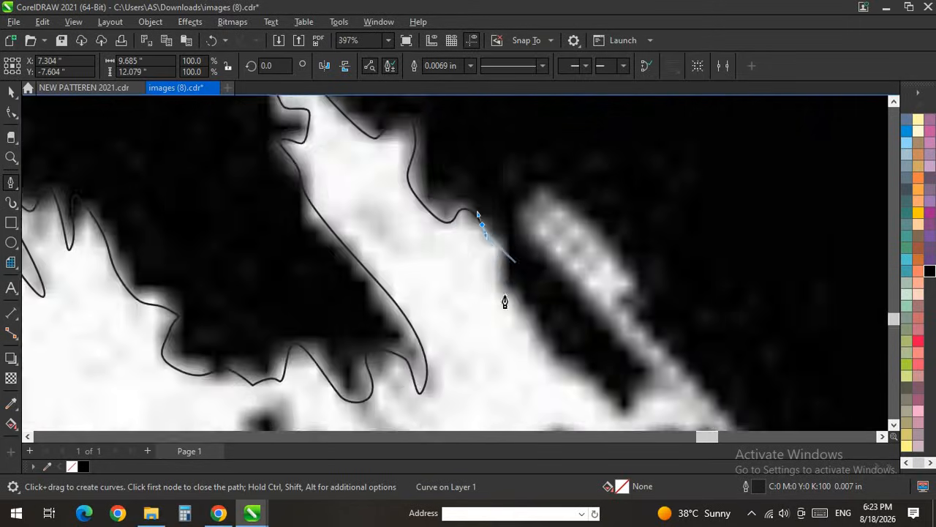
{"action": "left_click_drag", "start_coordinate": [504, 284], "coordinate": [509, 308]}
{"action": "left_click_drag", "start_coordinate": [637, 419], "coordinate": [576, 316]}
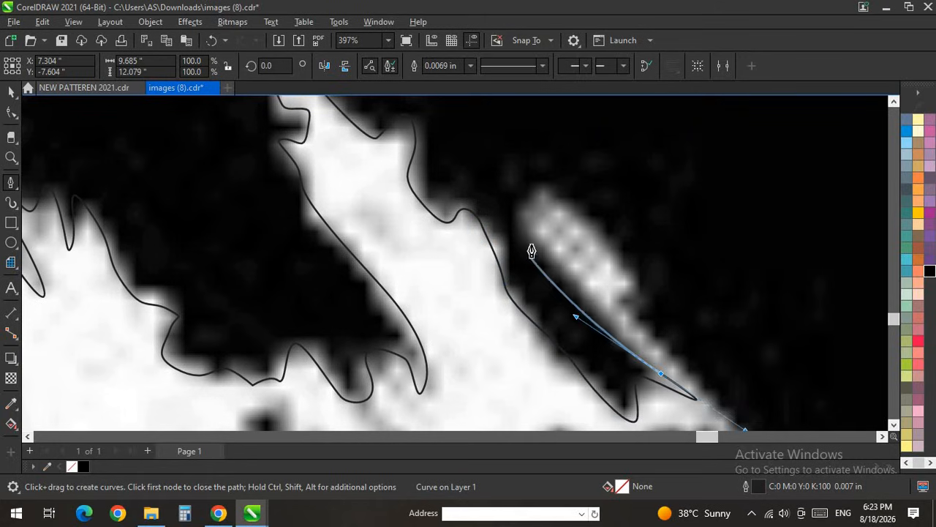
{"action": "left_click_drag", "start_coordinate": [526, 196], "coordinate": [528, 209]}
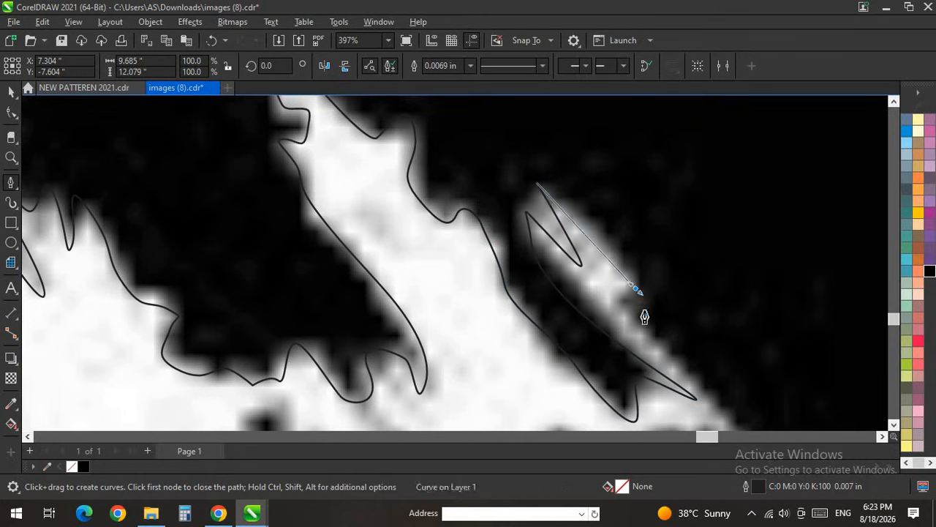
Step: Trace down the outer edge and around the black blot with its speckled streak just inside it
{"action": "scroll", "coordinate": [585, 288], "scroll_direction": "down", "scroll_amount": 5}
{"action": "scroll", "coordinate": [543, 312], "scroll_direction": "up", "scroll_amount": 5}
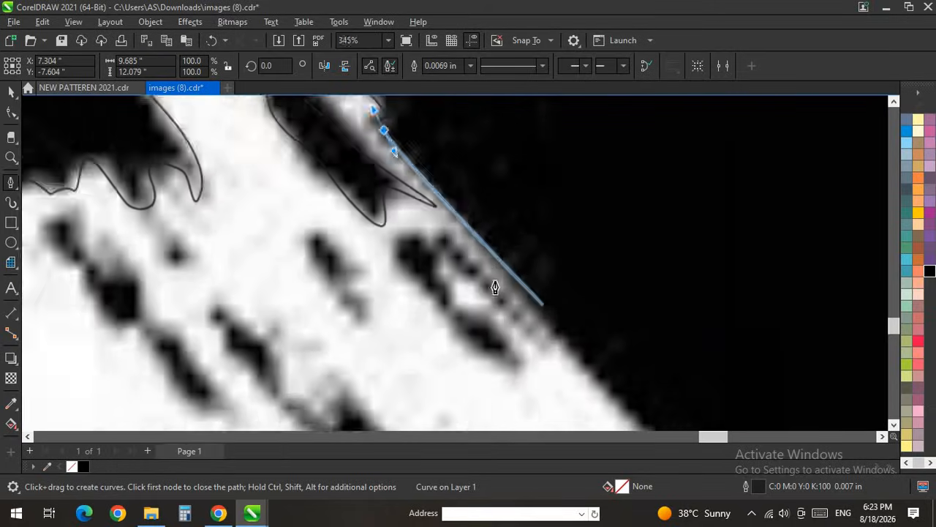
{"action": "left_click_drag", "start_coordinate": [433, 224], "coordinate": [385, 251]}
{"action": "left_click_drag", "start_coordinate": [428, 308], "coordinate": [453, 349]}
{"action": "left_click_drag", "start_coordinate": [480, 379], "coordinate": [513, 379]}
{"action": "left_click_drag", "start_coordinate": [520, 363], "coordinate": [512, 346]}
{"action": "left_click_drag", "start_coordinate": [431, 287], "coordinate": [465, 281]}
{"action": "left_click_drag", "start_coordinate": [505, 328], "coordinate": [528, 346]}
Step: Trace down the white shape's outer right edge to the black notch at the image's right border
{"action": "scroll", "coordinate": [533, 281], "scroll_direction": "down", "scroll_amount": 3}
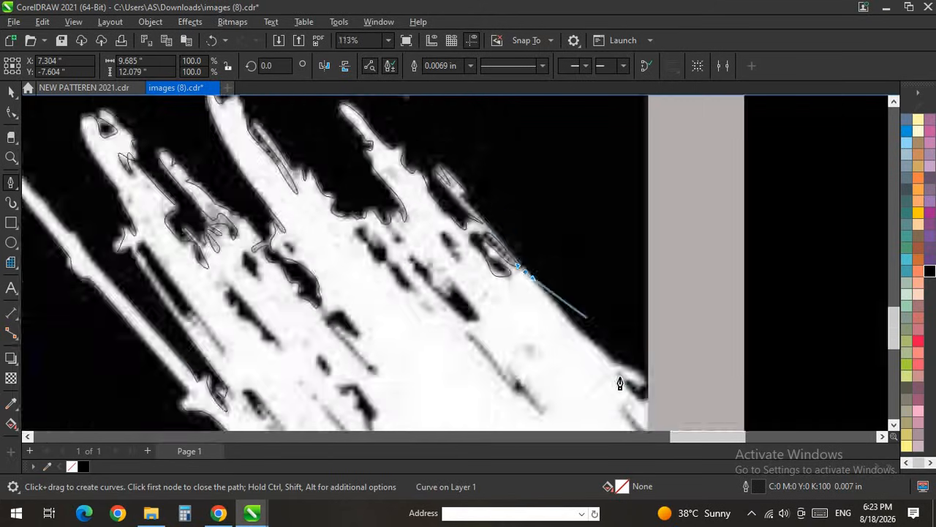
{"action": "scroll", "coordinate": [609, 374], "scroll_direction": "up", "scroll_amount": 2}
{"action": "scroll", "coordinate": [604, 372], "scroll_direction": "down", "scroll_amount": 2}
{"action": "left_click_drag", "start_coordinate": [604, 368], "coordinate": [621, 376]}
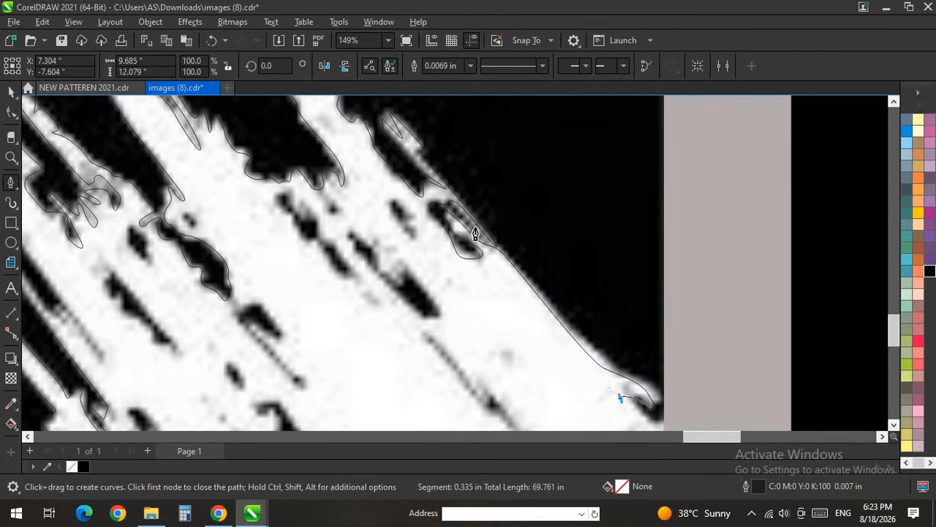
Step: Trace under the border notch, loop outside the image, and return around the upper end of the gray streak below
{"action": "scroll", "coordinate": [475, 234], "scroll_direction": "down", "scroll_amount": 2}
{"action": "scroll", "coordinate": [493, 276], "scroll_direction": "up", "scroll_amount": 5}
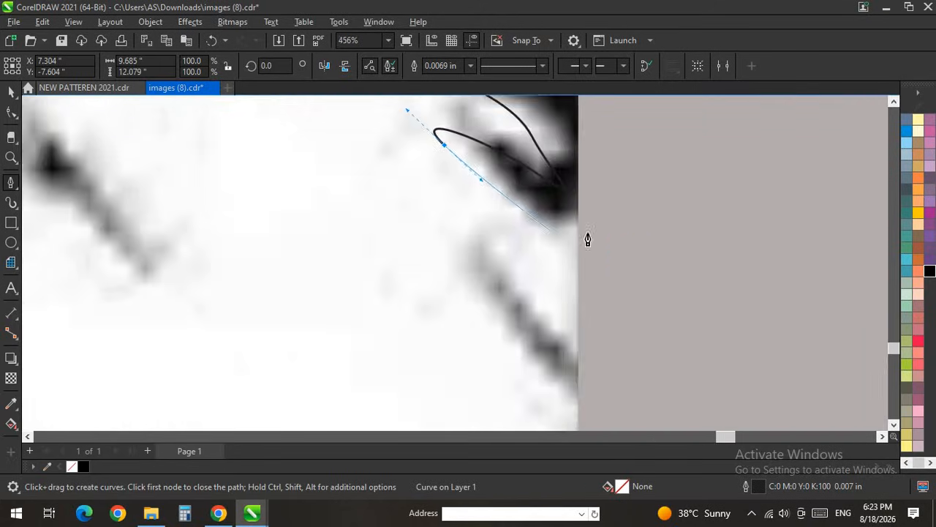
{"action": "left_click_drag", "start_coordinate": [579, 230], "coordinate": [612, 237]}
{"action": "left_click_drag", "start_coordinate": [652, 317], "coordinate": [553, 334]}
{"action": "left_click_drag", "start_coordinate": [510, 287], "coordinate": [474, 244]}
{"action": "left_click_drag", "start_coordinate": [471, 290], "coordinate": [509, 332]}
Step: Extend the outline down just outside the image's right border to the small dark mark near the bottom
{"action": "scroll", "coordinate": [468, 233], "scroll_direction": "down", "scroll_amount": 1}
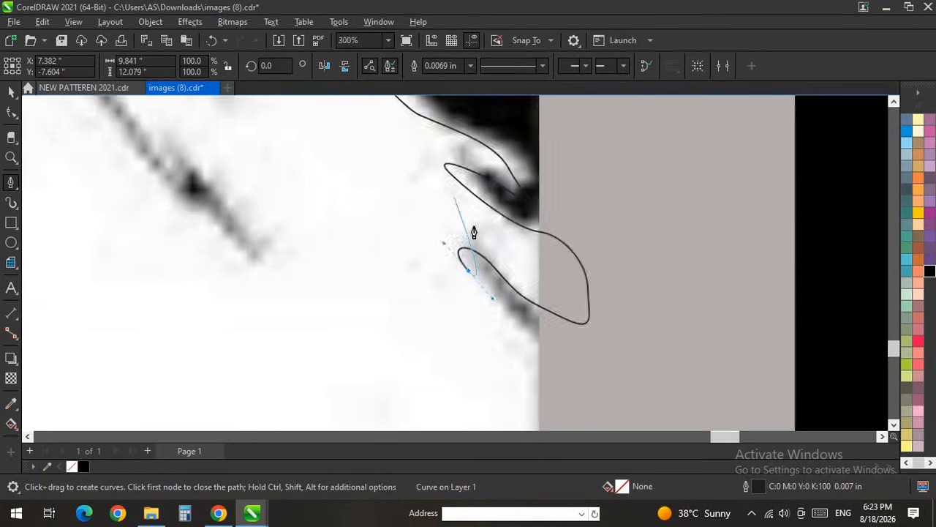
{"action": "scroll", "coordinate": [475, 232], "scroll_direction": "down", "scroll_amount": 3}
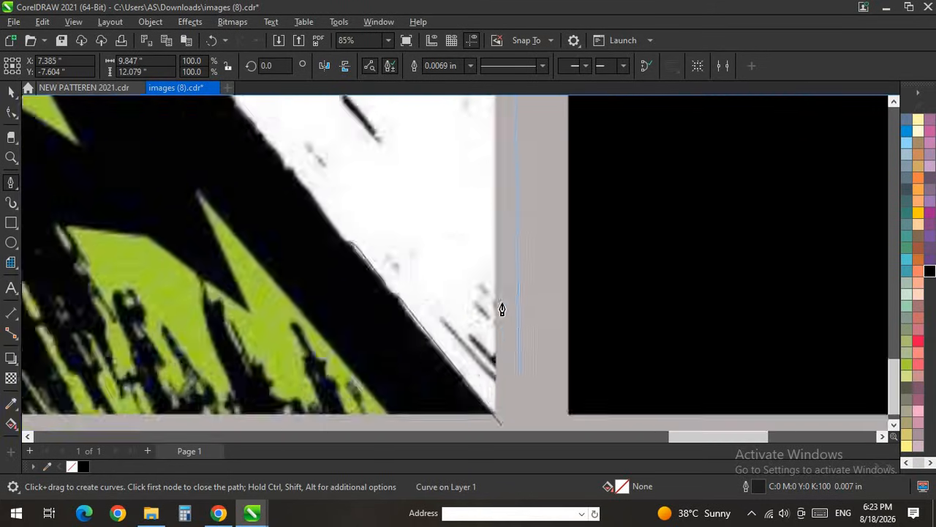
{"action": "scroll", "coordinate": [502, 310], "scroll_direction": "up", "scroll_amount": 4}
{"action": "left_click", "coordinate": [521, 262]}
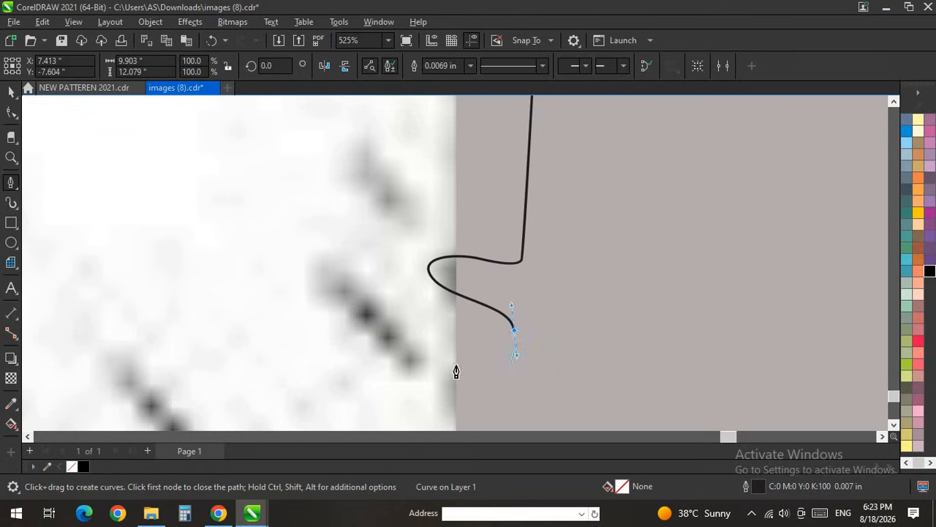
Step: Loop the outline outside the image's right border and trace around the short black streak meeting the border near the bottom corner
{"action": "scroll", "coordinate": [527, 311], "scroll_direction": "down", "scroll_amount": 5}
{"action": "scroll", "coordinate": [533, 345], "scroll_direction": "up", "scroll_amount": 2}
{"action": "left_click", "coordinate": [531, 288]}
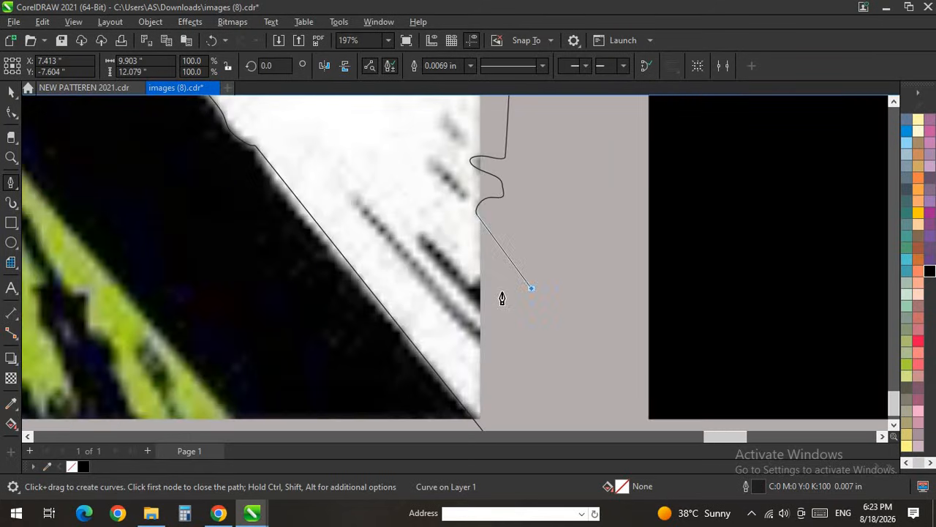
{"action": "left_click_drag", "start_coordinate": [420, 244], "coordinate": [438, 264]}
{"action": "left_click_drag", "start_coordinate": [485, 309], "coordinate": [527, 366]}
{"action": "key", "text": "ctrl+z"}
Step: Trace around the long thin gray streak beneath it and close the white shape's outline just below the image's bottom-right corner
{"action": "scroll", "coordinate": [472, 317], "scroll_direction": "up", "scroll_amount": 2}
{"action": "left_click_drag", "start_coordinate": [405, 271], "coordinate": [378, 243]}
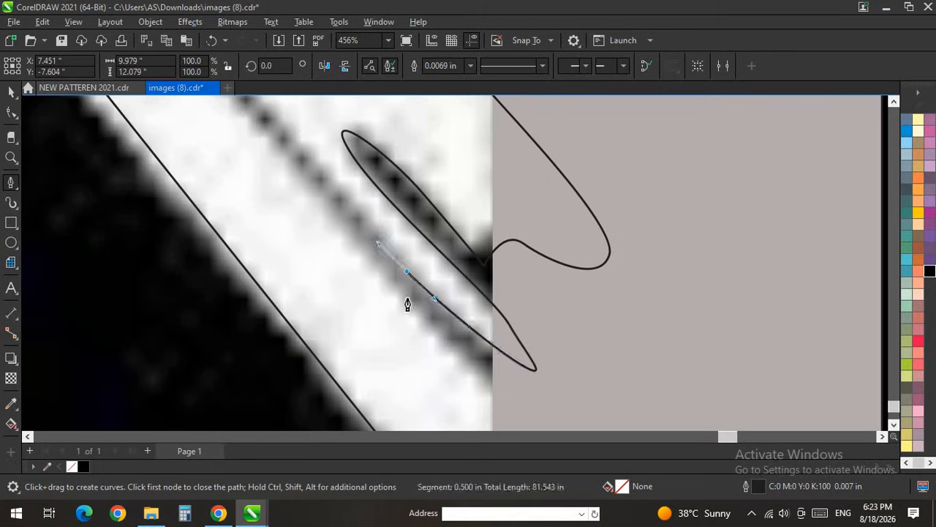
{"action": "scroll", "coordinate": [401, 297], "scroll_direction": "down", "scroll_amount": 2}
{"action": "scroll", "coordinate": [336, 205], "scroll_direction": "up", "scroll_amount": 2}
{"action": "scroll", "coordinate": [322, 219], "scroll_direction": "down", "scroll_amount": 7}
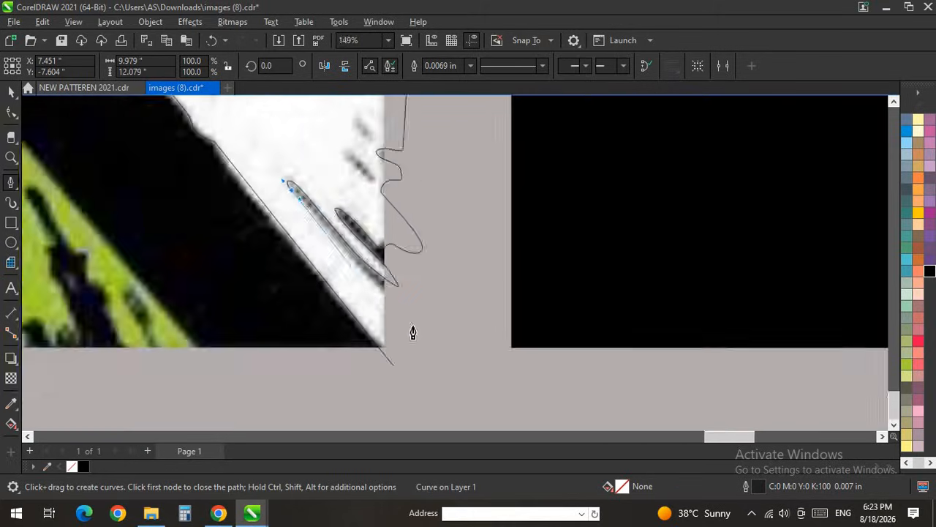
{"action": "scroll", "coordinate": [411, 330], "scroll_direction": "up", "scroll_amount": 7}
{"action": "left_click_drag", "start_coordinate": [385, 266], "coordinate": [426, 304]}
{"action": "scroll", "coordinate": [429, 359], "scroll_direction": "down", "scroll_amount": 6}
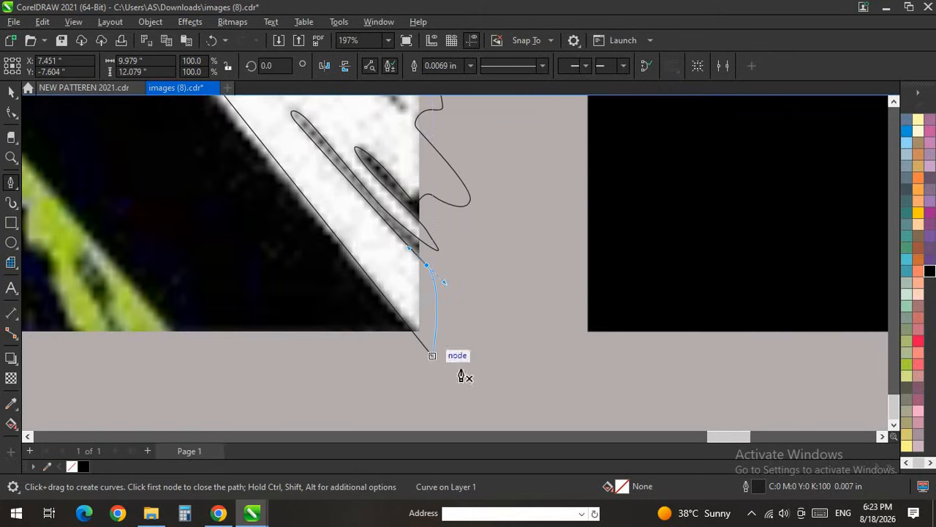
{"action": "left_click", "coordinate": [433, 355]}
Step: Trace the isolated slanted black streak inside the lower part of the white shape as a closed curve
{"action": "scroll", "coordinate": [476, 406], "scroll_direction": "down", "scroll_amount": 8}
{"action": "scroll", "coordinate": [437, 336], "scroll_direction": "up", "scroll_amount": 9}
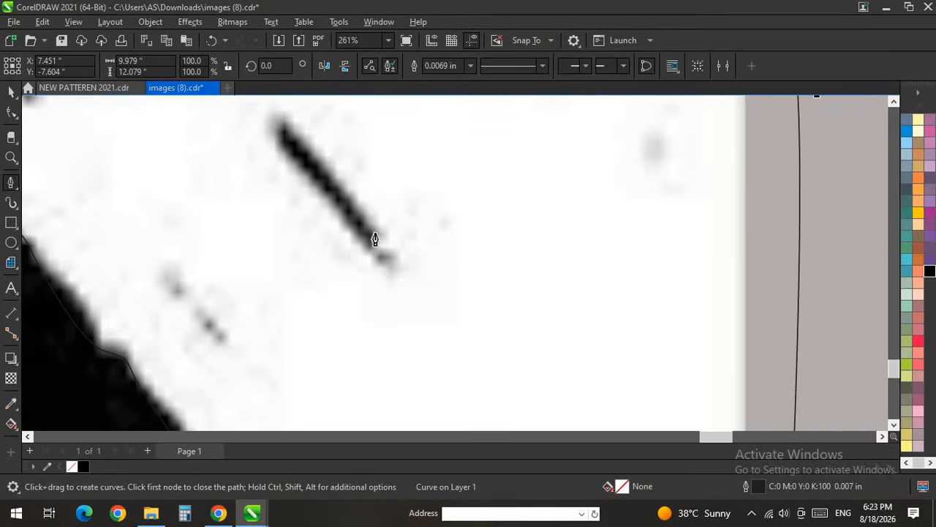
{"action": "left_click", "coordinate": [370, 215]}
{"action": "left_click_drag", "start_coordinate": [377, 242], "coordinate": [381, 247]}
{"action": "left_click_drag", "start_coordinate": [389, 259], "coordinate": [386, 274]}
{"action": "left_click_drag", "start_coordinate": [336, 212], "coordinate": [325, 201]}
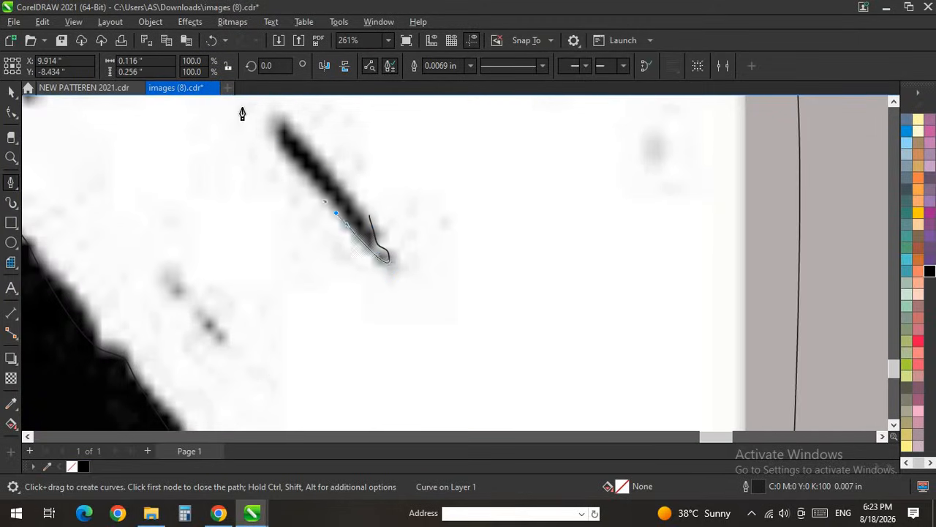
{"action": "left_click", "coordinate": [372, 215]}
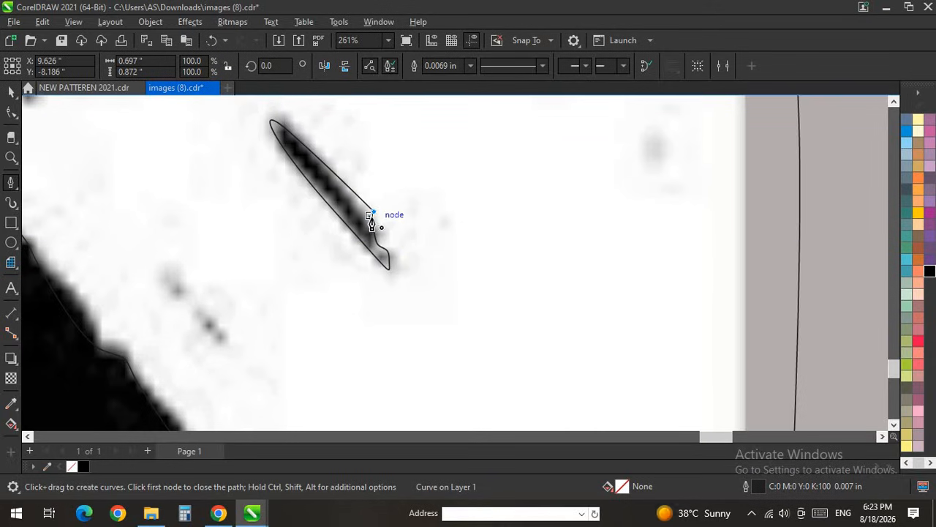
Step: Trace the two small faint gray marks beside the black diagonal edge as separate closed curves
{"action": "scroll", "coordinate": [252, 300], "scroll_direction": "down", "scroll_amount": 2}
{"action": "scroll", "coordinate": [252, 300], "scroll_direction": "up", "scroll_amount": 5}
{"action": "left_click_drag", "start_coordinate": [433, 340], "coordinate": [413, 316]}
{"action": "left_click", "coordinate": [396, 283]}
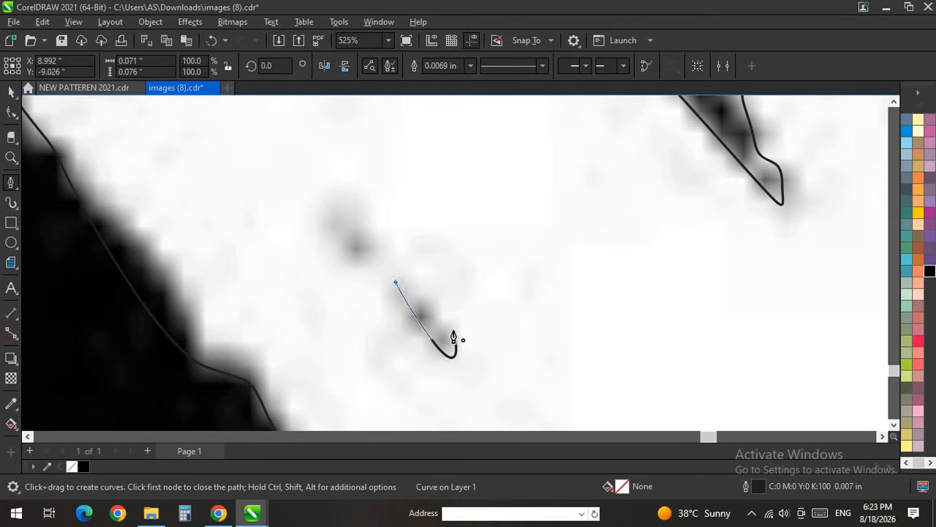
{"action": "left_click_drag", "start_coordinate": [351, 212], "coordinate": [324, 188]}
{"action": "left_click_drag", "start_coordinate": [346, 235], "coordinate": [371, 262]}
{"action": "left_click_drag", "start_coordinate": [381, 258], "coordinate": [372, 239]}
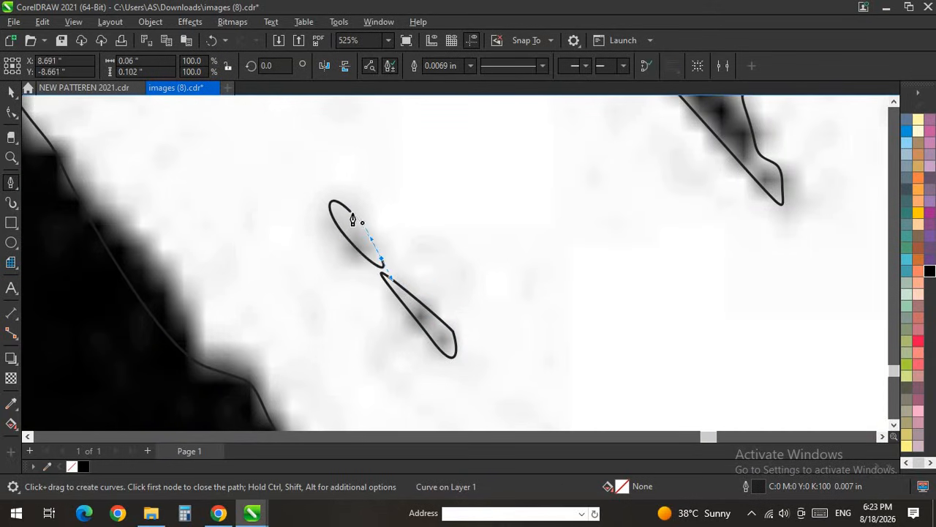
{"action": "left_click", "coordinate": [351, 212]}
Step: Start outlining the long gray streak with the dark spot, tracing its lower-left edge from the bottom tip upward
{"action": "scroll", "coordinate": [315, 263], "scroll_direction": "down", "scroll_amount": 13}
{"action": "scroll", "coordinate": [418, 237], "scroll_direction": "up", "scroll_amount": 8}
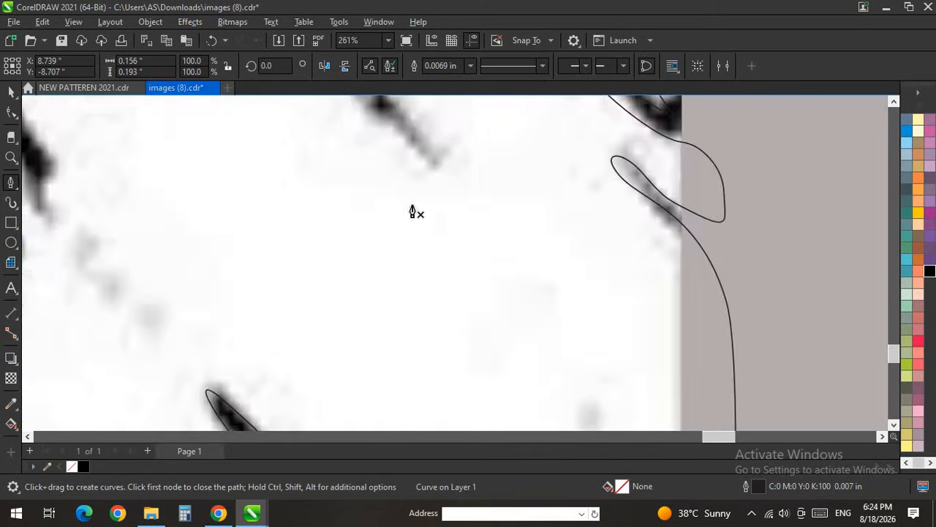
{"action": "scroll", "coordinate": [414, 210], "scroll_direction": "down", "scroll_amount": 5}
{"action": "scroll", "coordinate": [402, 150], "scroll_direction": "up", "scroll_amount": 7}
{"action": "scroll", "coordinate": [468, 275], "scroll_direction": "up", "scroll_amount": 4}
{"action": "mouse_move", "coordinate": [500, 288]}
{"action": "left_mouse_down"}
{"action": "mouse_move", "coordinate": [512, 296]}
{"action": "mouse_move", "coordinate": [449, 276]}
{"action": "left_mouse_up"}
{"action": "mouse_move", "coordinate": [410, 215]}
{"action": "left_mouse_down"}
{"action": "mouse_move", "coordinate": [382, 217]}
{"action": "mouse_move", "coordinate": [326, 194]}
{"action": "mouse_move", "coordinate": [239, 123]}
{"action": "mouse_move", "coordinate": [228, 84]}
{"action": "left_mouse_up"}
{"action": "scroll", "coordinate": [351, 263], "scroll_direction": "down", "scroll_amount": 7}
{"action": "scroll", "coordinate": [323, 214], "scroll_direction": "up", "scroll_amount": 6}
{"action": "scroll", "coordinate": [289, 208], "scroll_direction": "down", "scroll_amount": 5}
{"action": "scroll", "coordinate": [269, 161], "scroll_direction": "up", "scroll_amount": 2}
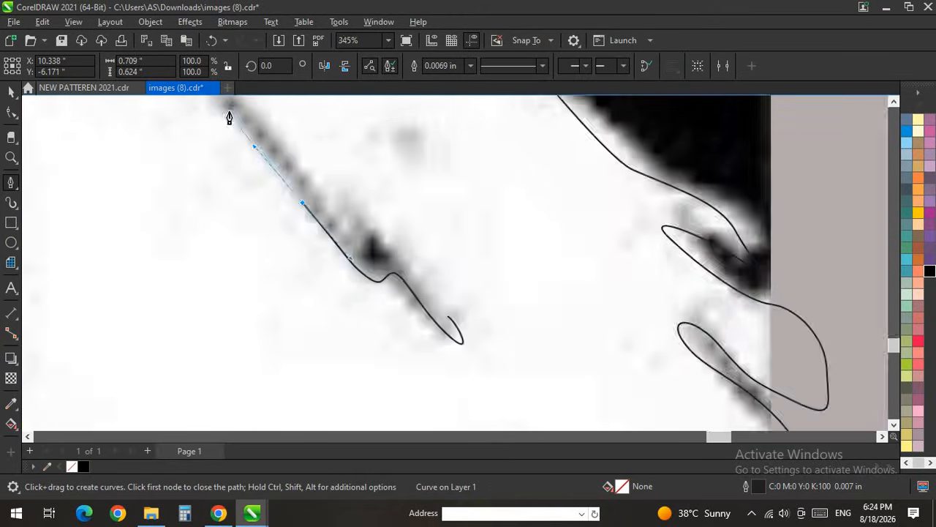
{"action": "scroll", "coordinate": [354, 275], "scroll_direction": "down", "scroll_amount": 5}
{"action": "scroll", "coordinate": [270, 161], "scroll_direction": "up", "scroll_amount": 5}
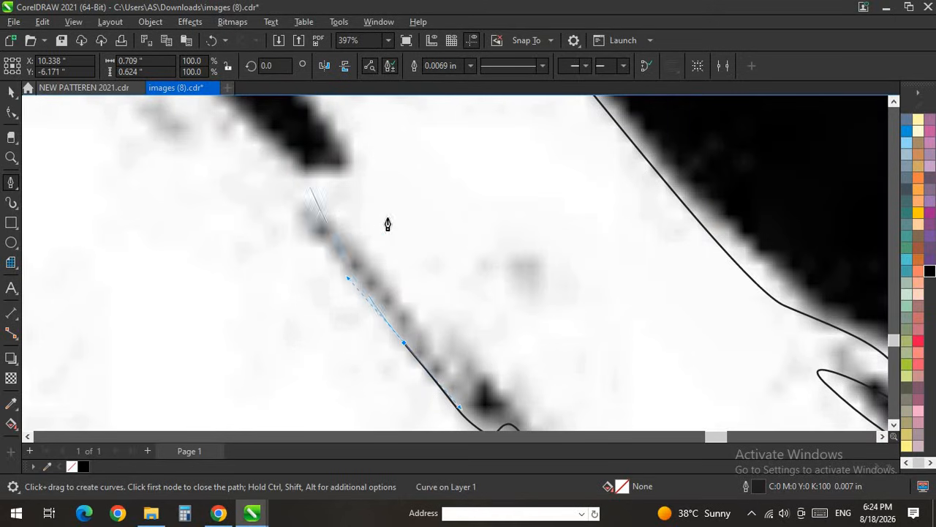
Step: Round the gray streak's upper tip, trace its right edge with the small notch above the dark spot, and close the curve
{"action": "left_click", "coordinate": [303, 213]}
{"action": "left_click_drag", "start_coordinate": [415, 306], "coordinate": [443, 352]}
{"action": "scroll", "coordinate": [417, 360], "scroll_direction": "up", "scroll_amount": 2}
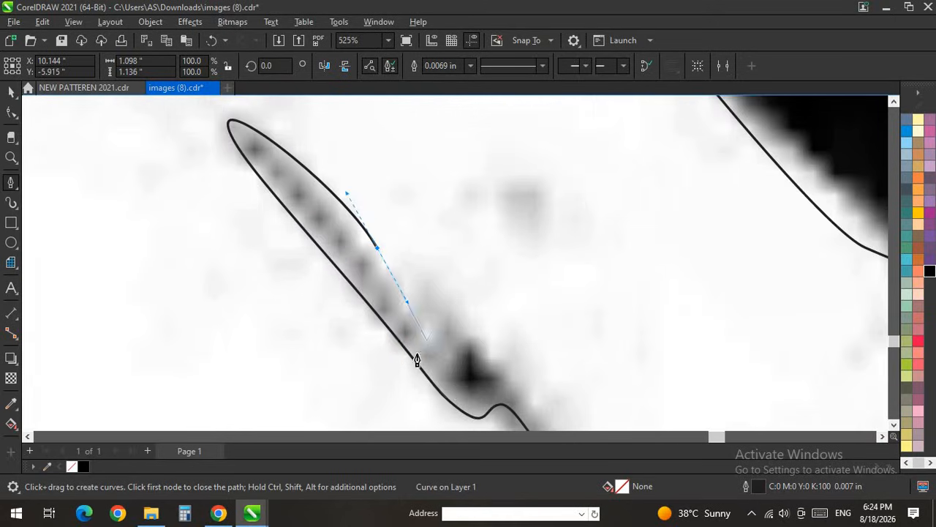
{"action": "scroll", "coordinate": [377, 329], "scroll_direction": "up", "scroll_amount": 1}
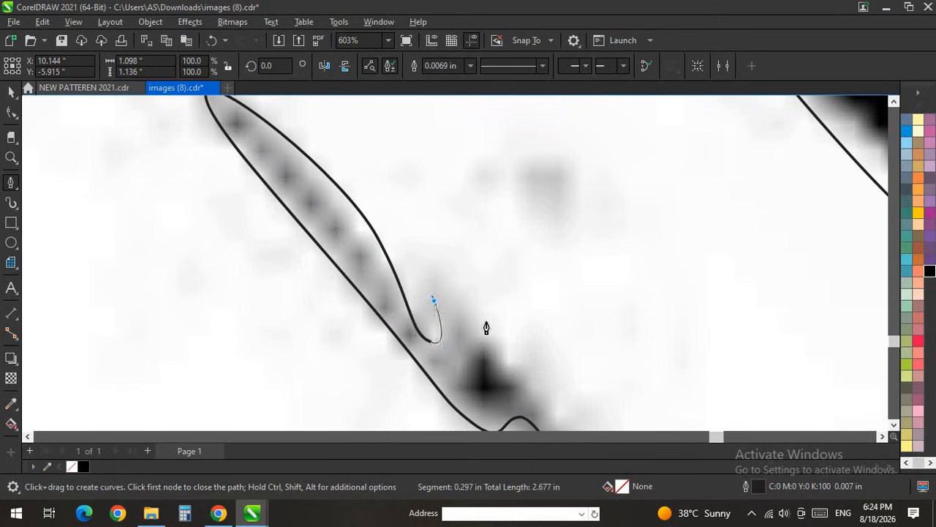
{"action": "scroll", "coordinate": [509, 293], "scroll_direction": "up", "scroll_amount": 2}
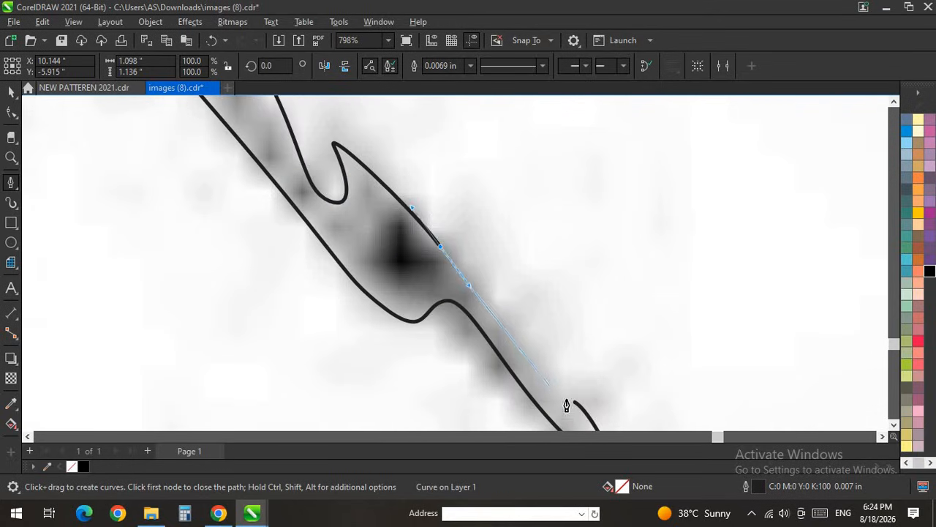
{"action": "scroll", "coordinate": [574, 361], "scroll_direction": "down", "scroll_amount": 5}
Step: Trace the hook-shaped black blot around its curled upper end and back down to its starting point
{"action": "scroll", "coordinate": [586, 376], "scroll_direction": "up", "scroll_amount": 4}
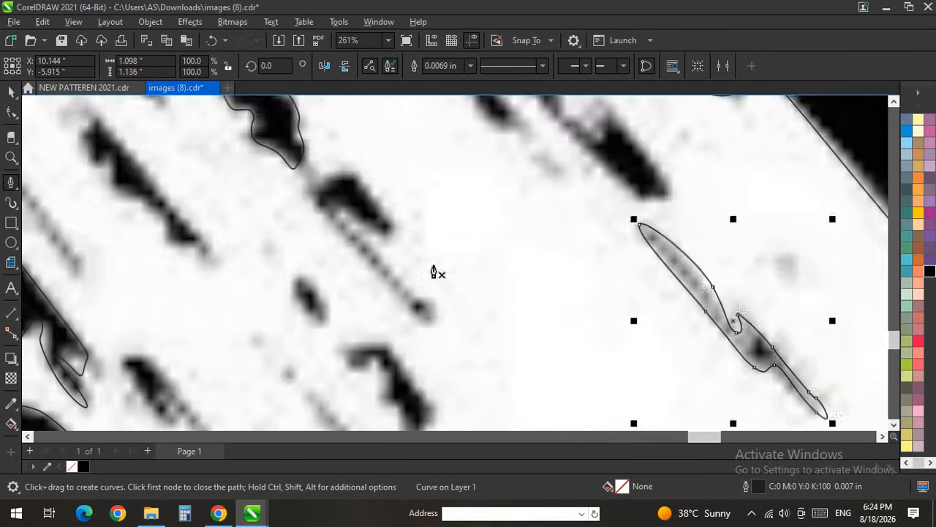
{"action": "left_click", "coordinate": [485, 351]}
{"action": "left_click_drag", "start_coordinate": [485, 240], "coordinate": [503, 200]}
{"action": "left_click_drag", "start_coordinate": [447, 146], "coordinate": [423, 117]}
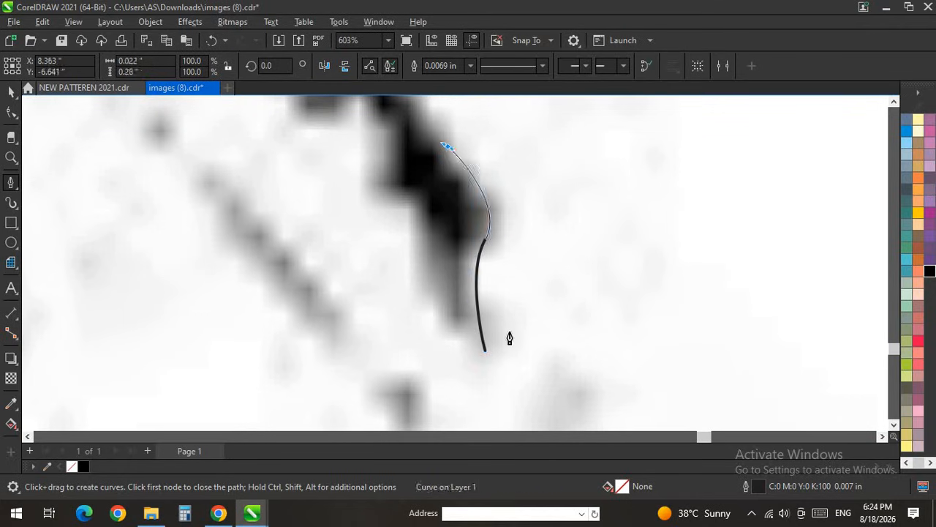
{"action": "scroll", "coordinate": [506, 329], "scroll_direction": "down", "scroll_amount": 5}
{"action": "scroll", "coordinate": [439, 202], "scroll_direction": "up", "scroll_amount": 5}
{"action": "left_click_drag", "start_coordinate": [461, 192], "coordinate": [454, 179]}
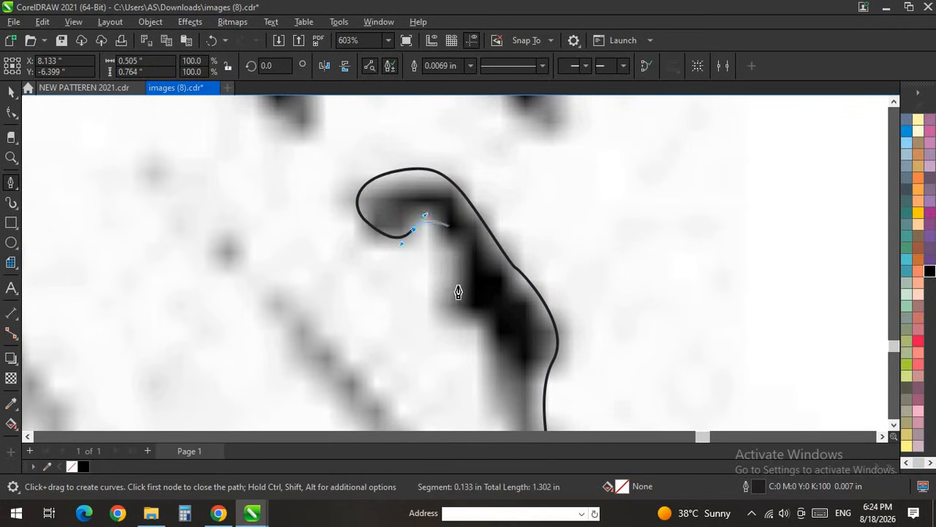
{"action": "left_click_drag", "start_coordinate": [490, 324], "coordinate": [498, 378]}
{"action": "scroll", "coordinate": [502, 382], "scroll_direction": "down", "scroll_amount": 2}
{"action": "scroll", "coordinate": [502, 383], "scroll_direction": "up", "scroll_amount": 1}
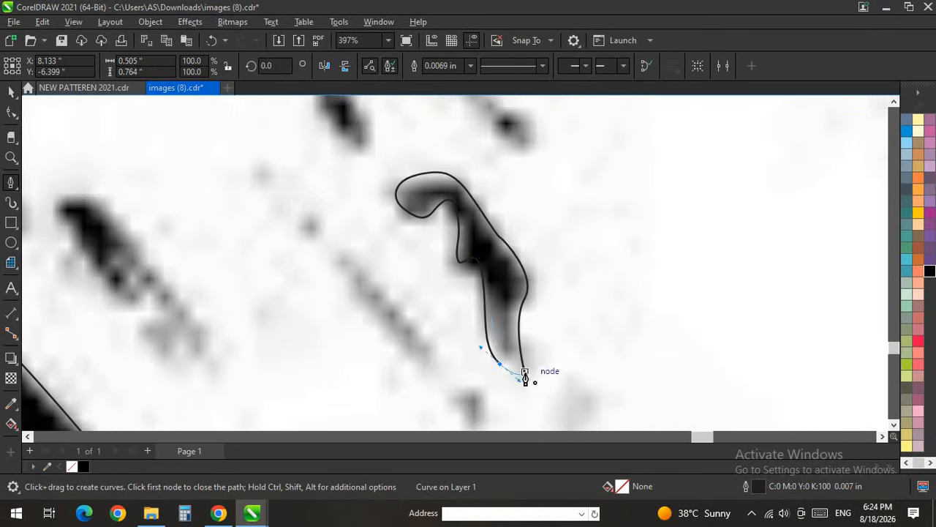
Step: Trace the ragged dark blot with the forked lower end near the black diagonal edge, including its inner notch
{"action": "scroll", "coordinate": [543, 275], "scroll_direction": "down", "scroll_amount": 5}
{"action": "scroll", "coordinate": [362, 289], "scroll_direction": "up", "scroll_amount": 8}
{"action": "left_click", "coordinate": [423, 330]}
{"action": "left_click_drag", "start_coordinate": [424, 378], "coordinate": [381, 376]}
{"action": "left_click_drag", "start_coordinate": [364, 379], "coordinate": [352, 287]}
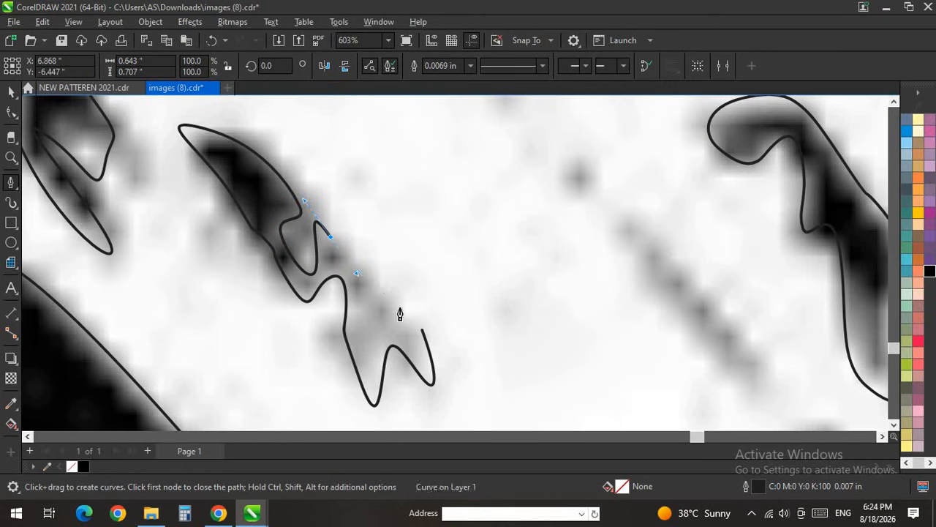
{"action": "left_click_drag", "start_coordinate": [391, 300], "coordinate": [408, 316]}
{"action": "left_click_drag", "start_coordinate": [450, 361], "coordinate": [433, 343]}
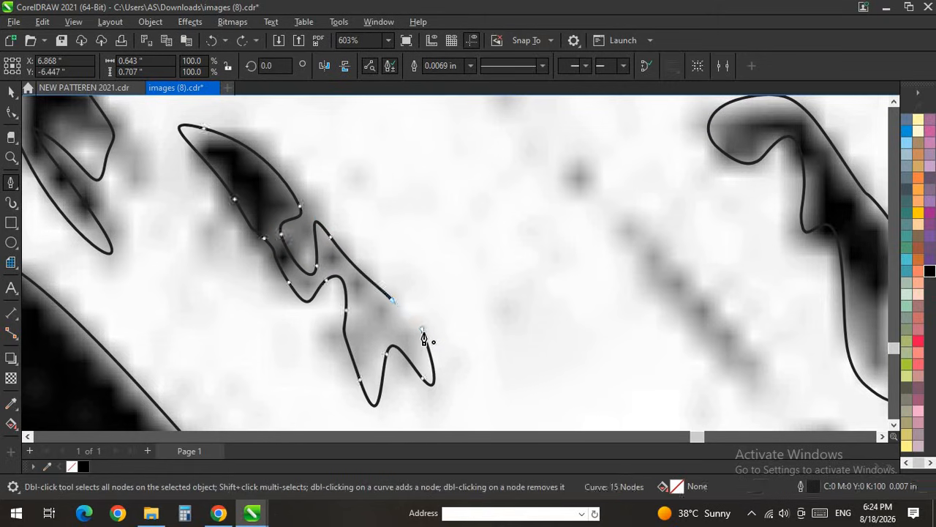
Step: Trace the thin gray streak between the forked blot and the hook-shaped blot as a closed curve
{"action": "scroll", "coordinate": [344, 307], "scroll_direction": "down", "scroll_amount": 5}
{"action": "scroll", "coordinate": [546, 344], "scroll_direction": "up", "scroll_amount": 4}
{"action": "left_click_drag", "start_coordinate": [524, 319], "coordinate": [475, 311]}
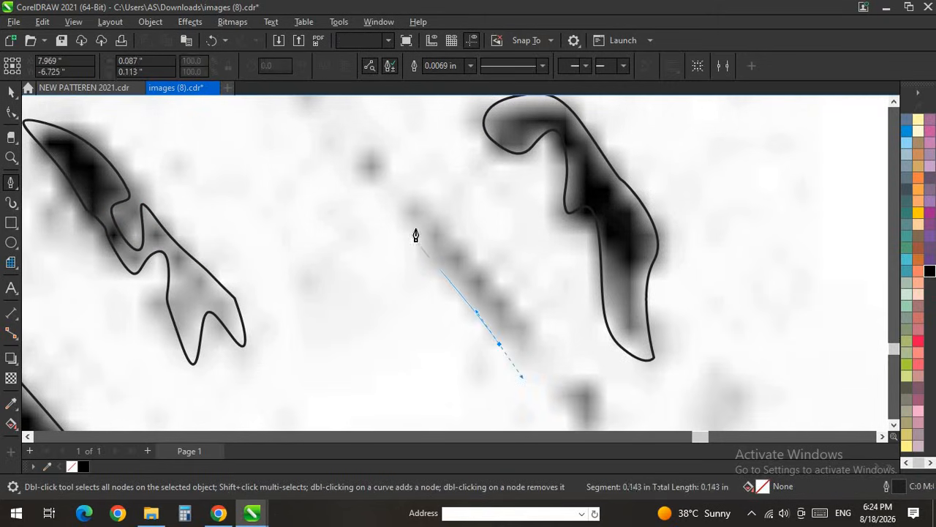
{"action": "left_click_drag", "start_coordinate": [416, 236], "coordinate": [415, 228]}
{"action": "left_click_drag", "start_coordinate": [401, 210], "coordinate": [399, 199]}
{"action": "left_click_drag", "start_coordinate": [493, 284], "coordinate": [509, 302]}
{"action": "left_click", "coordinate": [524, 316]}
Step: Outline the small gray spot just below the hook-shaped blot with a closed curve
{"action": "scroll", "coordinate": [533, 334], "scroll_direction": "down", "scroll_amount": 5}
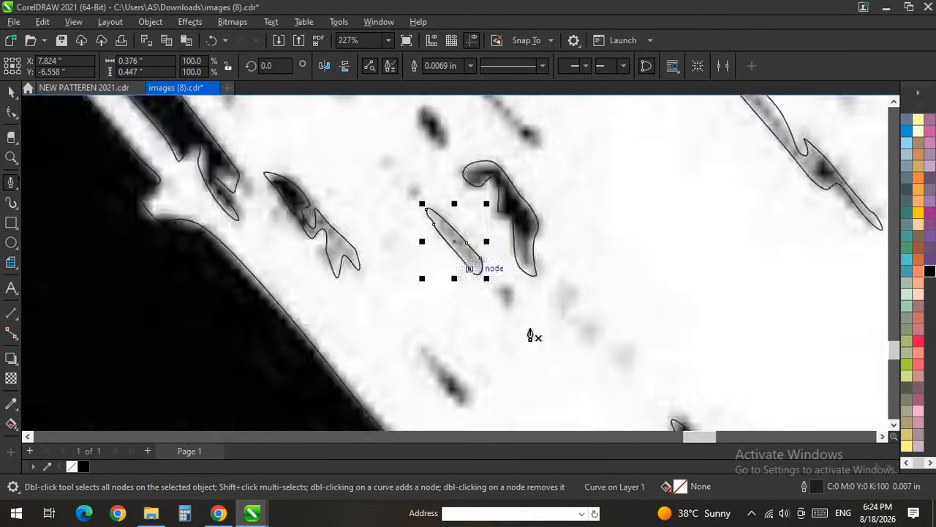
{"action": "scroll", "coordinate": [489, 242], "scroll_direction": "up", "scroll_amount": 5}
{"action": "mouse_move", "coordinate": [480, 268]}
{"action": "left_mouse_down"}
{"action": "mouse_move", "coordinate": [480, 292]}
{"action": "mouse_move", "coordinate": [515, 268]}
{"action": "left_mouse_up"}
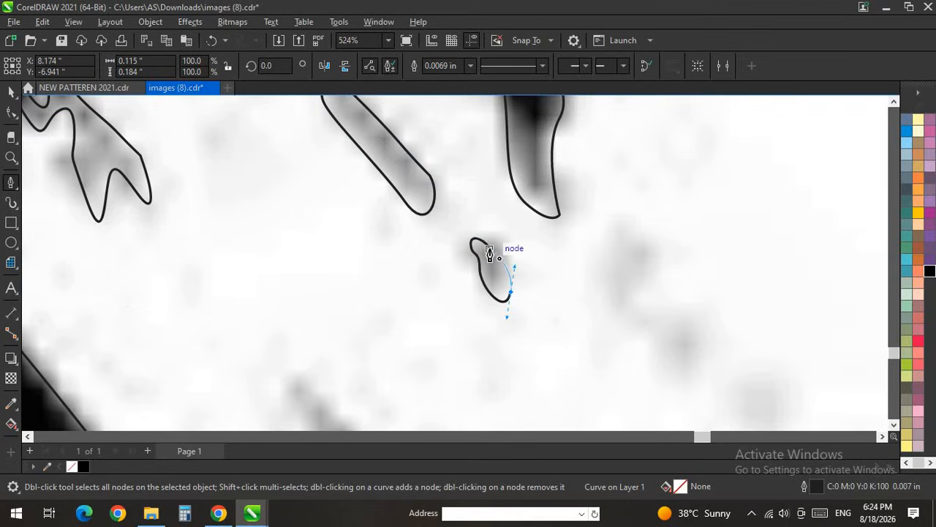
{"action": "left_click", "coordinate": [491, 251]}
Step: Trace the small dark mark below the gray spot, near the black diagonal edge, as a closed curve
{"action": "scroll", "coordinate": [410, 249], "scroll_direction": "down", "scroll_amount": 5}
{"action": "scroll", "coordinate": [362, 380], "scroll_direction": "up", "scroll_amount": 7}
{"action": "scroll", "coordinate": [421, 351], "scroll_direction": "down", "scroll_amount": 5}
{"action": "left_click_drag", "start_coordinate": [425, 363], "coordinate": [428, 374]}
{"action": "left_click_drag", "start_coordinate": [425, 390], "coordinate": [393, 366]}
{"action": "left_click_drag", "start_coordinate": [378, 330], "coordinate": [353, 290]}
{"action": "left_click_drag", "start_coordinate": [396, 320], "coordinate": [415, 339]}
{"action": "left_click", "coordinate": [423, 364]}
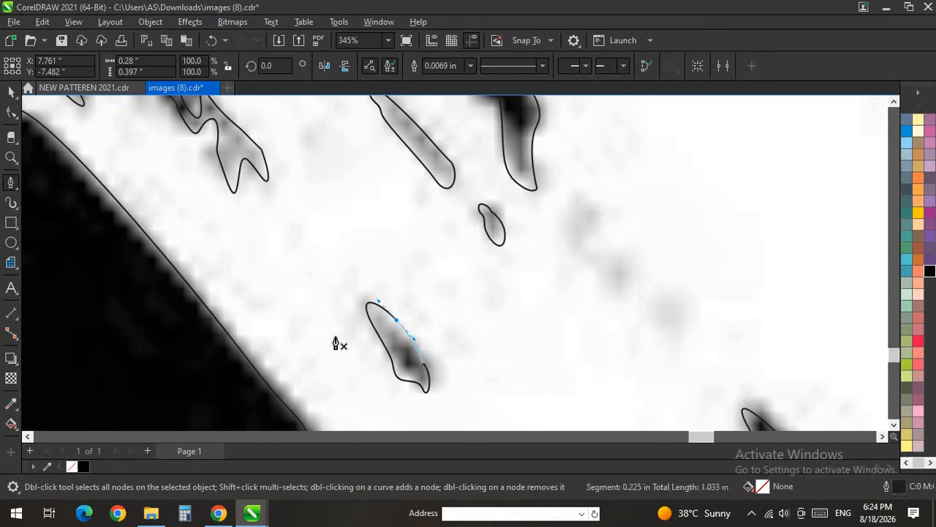
Step: Trace the thick black streak above the speckled gray one down its right edge, around its lower end, and up its left edge
{"action": "scroll", "coordinate": [344, 355], "scroll_direction": "down", "scroll_amount": 5}
{"action": "scroll", "coordinate": [442, 214], "scroll_direction": "up", "scroll_amount": 6}
{"action": "left_click_drag", "start_coordinate": [440, 203], "coordinate": [377, 144]}
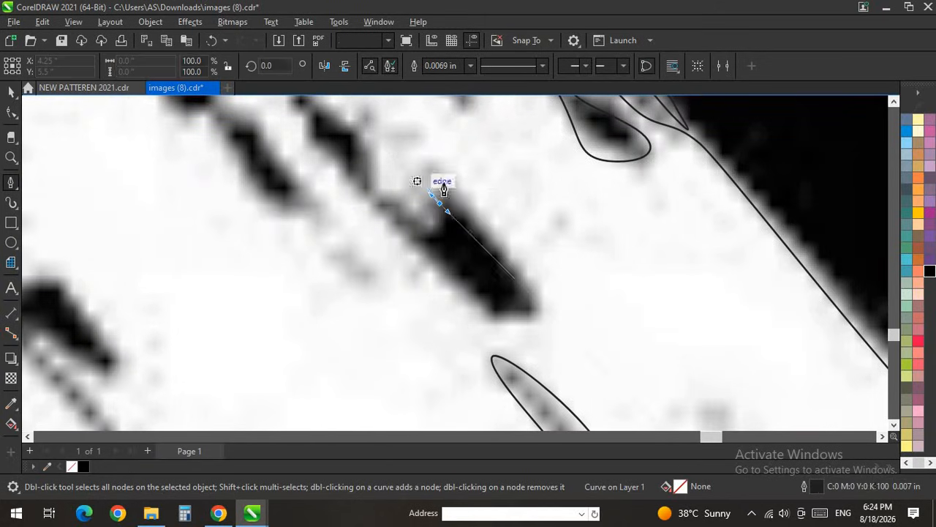
{"action": "left_click_drag", "start_coordinate": [439, 183], "coordinate": [479, 212]}
{"action": "left_click_drag", "start_coordinate": [541, 303], "coordinate": [522, 314]}
{"action": "left_click_drag", "start_coordinate": [497, 315], "coordinate": [480, 300]}
{"action": "left_click_drag", "start_coordinate": [440, 257], "coordinate": [418, 224]}
{"action": "mouse_move", "coordinate": [348, 172]}
{"action": "left_mouse_down"}
{"action": "mouse_move", "coordinate": [320, 129]}
{"action": "mouse_move", "coordinate": [317, 147]}
{"action": "left_mouse_up"}
Step: Round the thick streak's narrow upper tip, trace back through the notches on its upper side, and close the curve
{"action": "scroll", "coordinate": [361, 237], "scroll_direction": "down", "scroll_amount": 4}
{"action": "scroll", "coordinate": [322, 162], "scroll_direction": "up", "scroll_amount": 5}
{"action": "left_click_drag", "start_coordinate": [381, 204], "coordinate": [419, 222]}
{"action": "left_click_drag", "start_coordinate": [420, 273], "coordinate": [437, 286]}
{"action": "left_click_drag", "start_coordinate": [480, 308], "coordinate": [515, 319]}
{"action": "left_click", "coordinate": [498, 294]}
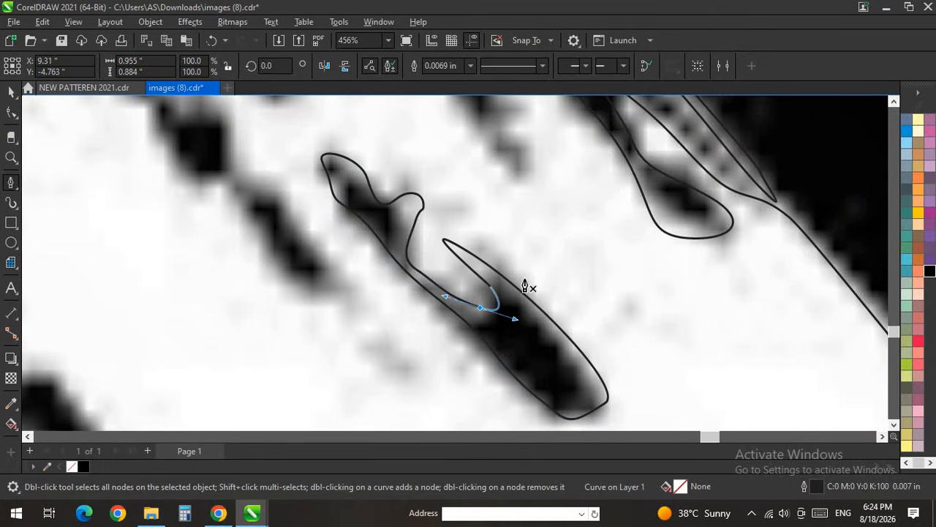
Step: Start outlining the neighboring chain of black blots, tracing its lower-left edge from the pointed bottom tip upward
{"action": "scroll", "coordinate": [522, 286], "scroll_direction": "down", "scroll_amount": 4}
{"action": "scroll", "coordinate": [510, 355], "scroll_direction": "up", "scroll_amount": 4}
{"action": "left_click_drag", "start_coordinate": [505, 363], "coordinate": [503, 335]}
{"action": "left_click", "coordinate": [477, 358]}
{"action": "scroll", "coordinate": [477, 358], "scroll_direction": "up", "scroll_amount": 1}
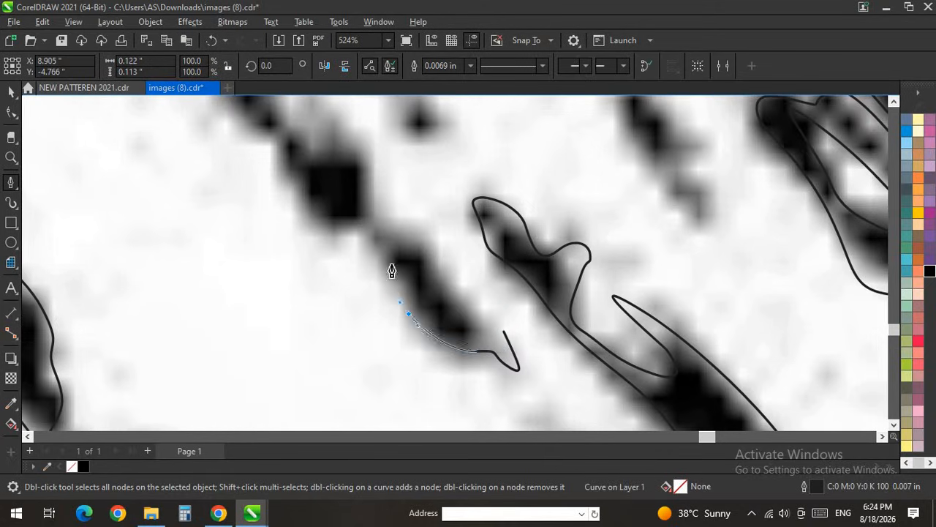
{"action": "left_click_drag", "start_coordinate": [390, 268], "coordinate": [346, 227]}
{"action": "left_click_drag", "start_coordinate": [285, 160], "coordinate": [281, 143]}
{"action": "left_click_drag", "start_coordinate": [260, 119], "coordinate": [238, 110]}
{"action": "scroll", "coordinate": [397, 390], "scroll_direction": "down", "scroll_amount": 5}
{"action": "scroll", "coordinate": [251, 178], "scroll_direction": "up", "scroll_amount": 4}
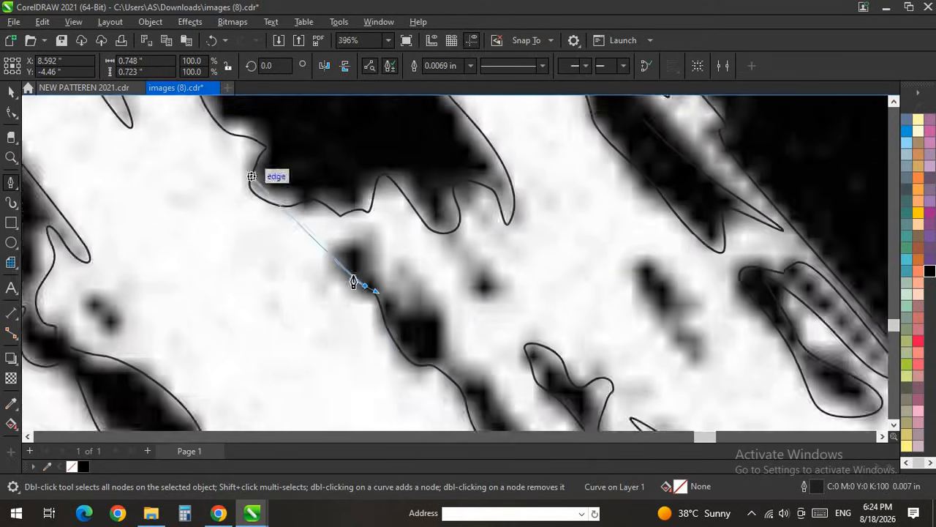
Step: Round the blot chain's upper end, trace down its right edge past the square blot, and close the curve at the bottom tip
{"action": "left_click_drag", "start_coordinate": [346, 293], "coordinate": [349, 278]}
{"action": "left_click_drag", "start_coordinate": [371, 257], "coordinate": [377, 255]}
{"action": "left_click_drag", "start_coordinate": [413, 303], "coordinate": [428, 275]}
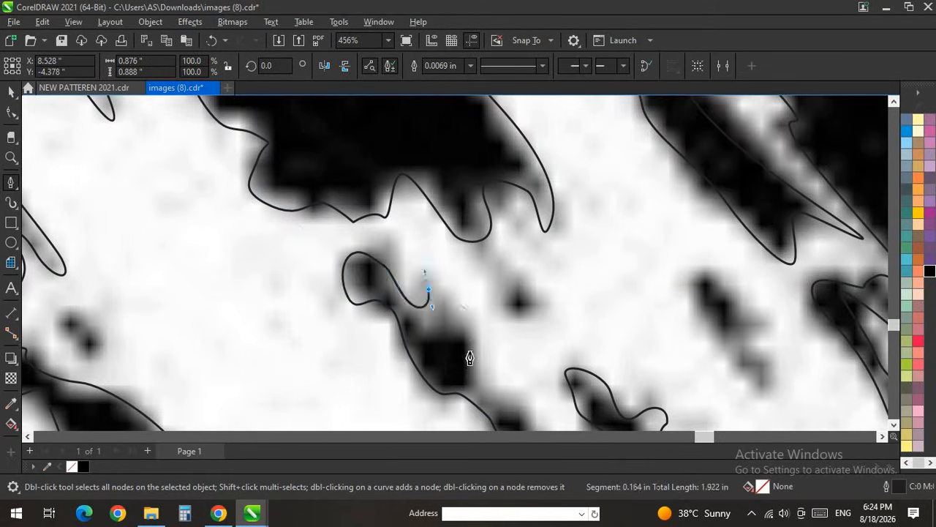
{"action": "left_click_drag", "start_coordinate": [469, 345], "coordinate": [456, 365]}
{"action": "left_click_drag", "start_coordinate": [514, 404], "coordinate": [533, 420]}
{"action": "scroll", "coordinate": [422, 267], "scroll_direction": "down", "scroll_amount": 4}
{"action": "scroll", "coordinate": [496, 376], "scroll_direction": "up", "scroll_amount": 10}
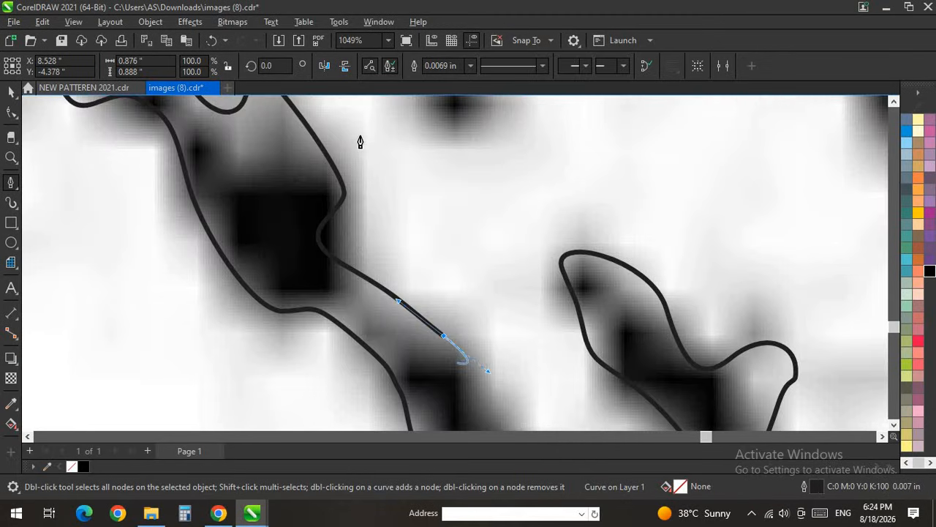
{"action": "scroll", "coordinate": [359, 143], "scroll_direction": "down", "scroll_amount": 7}
{"action": "scroll", "coordinate": [451, 304], "scroll_direction": "up", "scroll_amount": 3}
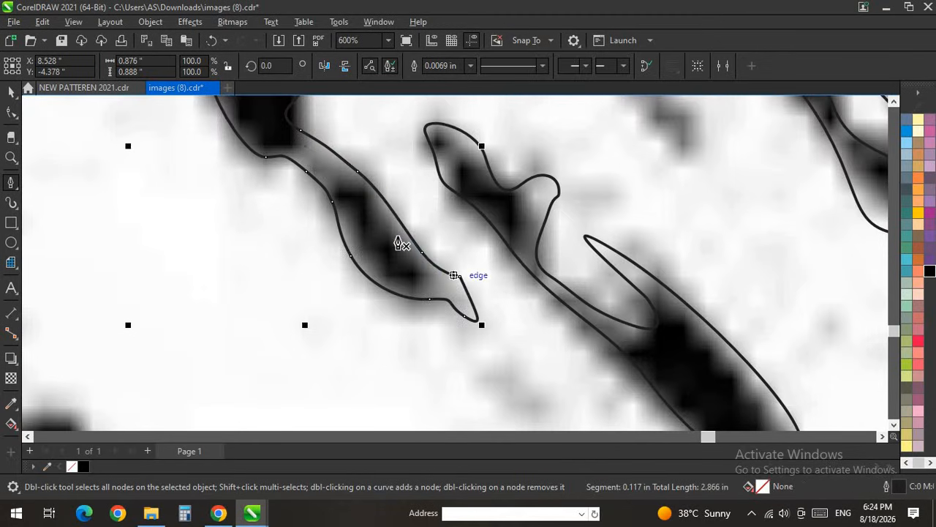
Step: Trace the black blot and its thin dotted tail above the hook-shaped blot as one closed curve
{"action": "scroll", "coordinate": [434, 251], "scroll_direction": "down", "scroll_amount": 6}
{"action": "scroll", "coordinate": [433, 359], "scroll_direction": "up", "scroll_amount": 4}
{"action": "scroll", "coordinate": [429, 360], "scroll_direction": "up", "scroll_amount": 5}
{"action": "left_click", "coordinate": [441, 338]}
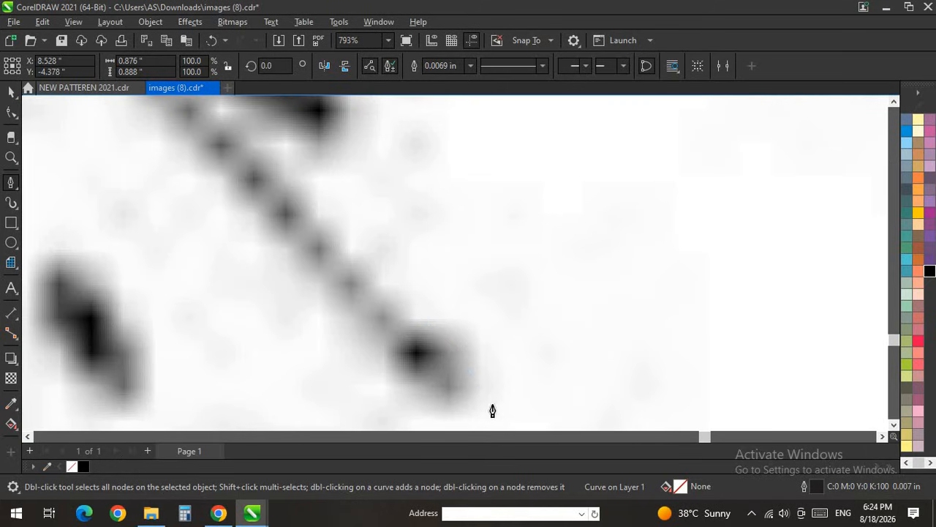
{"action": "left_click_drag", "start_coordinate": [468, 405], "coordinate": [423, 374]}
{"action": "scroll", "coordinate": [440, 372], "scroll_direction": "down", "scroll_amount": 6}
{"action": "left_click_drag", "start_coordinate": [317, 235], "coordinate": [367, 224]}
{"action": "left_click_drag", "start_coordinate": [400, 278], "coordinate": [397, 282]}
{"action": "left_click_drag", "start_coordinate": [365, 262], "coordinate": [358, 285]}
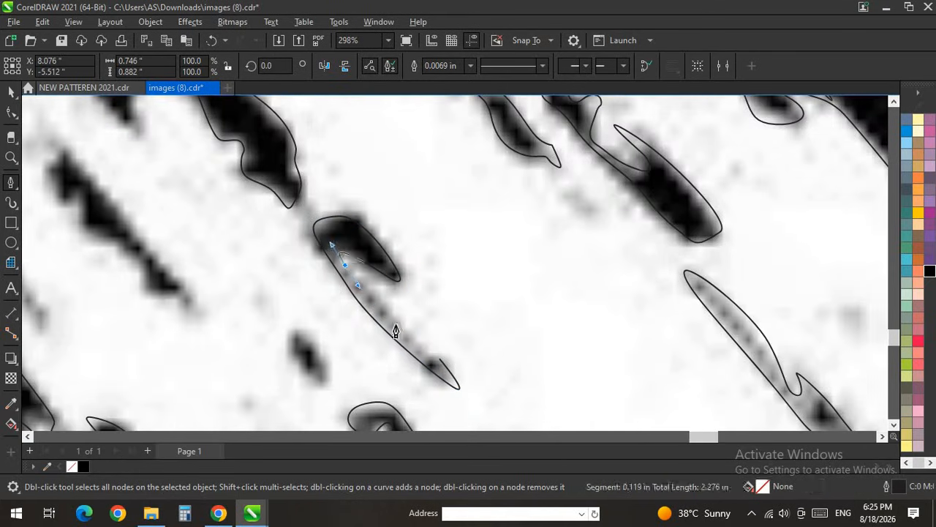
{"action": "left_click", "coordinate": [439, 366]}
{"action": "scroll", "coordinate": [485, 203], "scroll_direction": "down", "scroll_amount": 5}
{"action": "scroll", "coordinate": [431, 256], "scroll_direction": "up", "scroll_amount": 6}
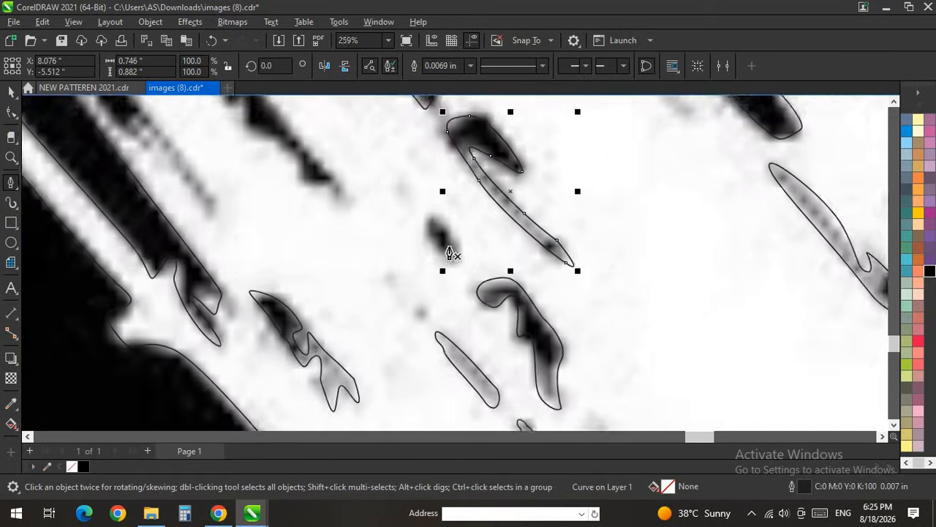
Step: Trace the small isolated dark spot below the dotted-tail blot as one closed leaf-shaped curve with the Pen tool
{"action": "left_click_drag", "start_coordinate": [410, 203], "coordinate": [406, 177]}
{"action": "left_click_drag", "start_coordinate": [454, 280], "coordinate": [445, 274]}
{"action": "left_click", "coordinate": [410, 204]}
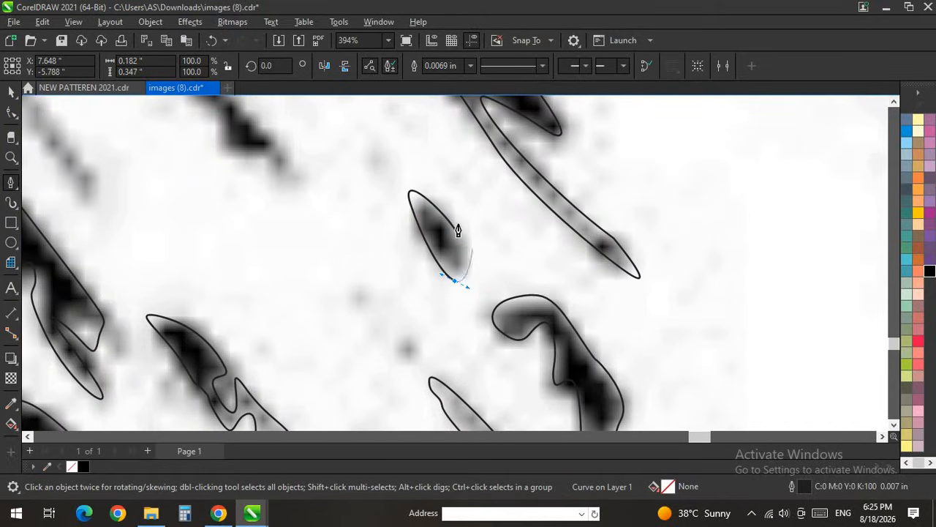
{"action": "left_click_drag", "start_coordinate": [453, 230], "coordinate": [462, 226]}
{"action": "scroll", "coordinate": [478, 229], "scroll_direction": "down", "scroll_amount": 6}
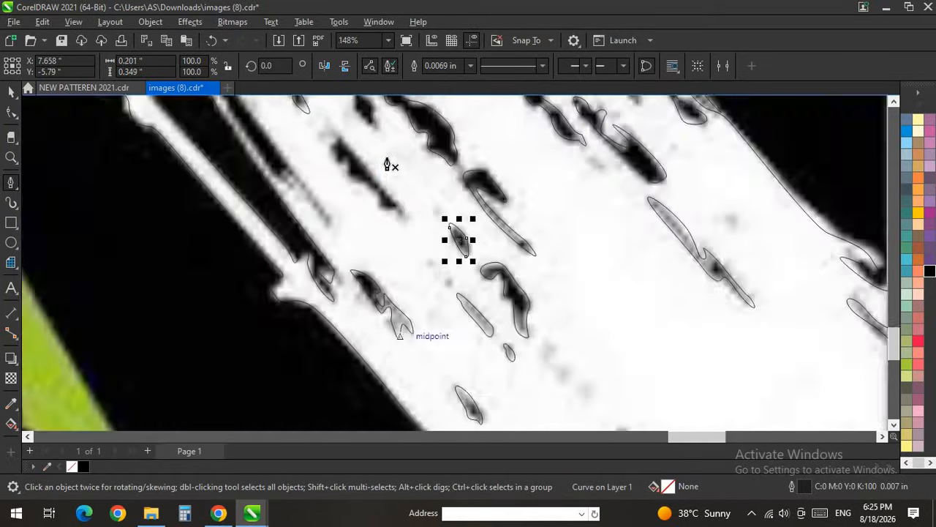
Step: Trace the elongated ragged black blot up its notched lower side, around its rounded top and back, closing the curve
{"action": "scroll", "coordinate": [398, 168], "scroll_direction": "up", "scroll_amount": 3}
{"action": "scroll", "coordinate": [453, 399], "scroll_direction": "up", "scroll_amount": 1}
{"action": "scroll", "coordinate": [454, 349], "scroll_direction": "down", "scroll_amount": 1}
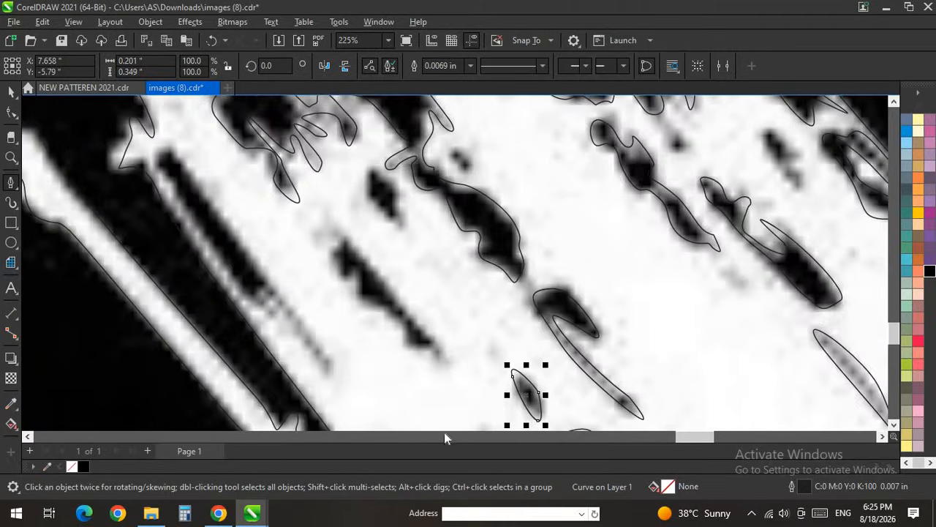
{"action": "scroll", "coordinate": [444, 431], "scroll_direction": "up", "scroll_amount": 2}
{"action": "left_click_drag", "start_coordinate": [449, 352], "coordinate": [437, 333]}
{"action": "left_click_drag", "start_coordinate": [419, 323], "coordinate": [381, 281]}
{"action": "left_click_drag", "start_coordinate": [373, 261], "coordinate": [301, 255]}
{"action": "left_click_drag", "start_coordinate": [298, 217], "coordinate": [269, 196]}
{"action": "left_click_drag", "start_coordinate": [247, 155], "coordinate": [296, 155]}
{"action": "left_click_drag", "start_coordinate": [398, 257], "coordinate": [413, 283]}
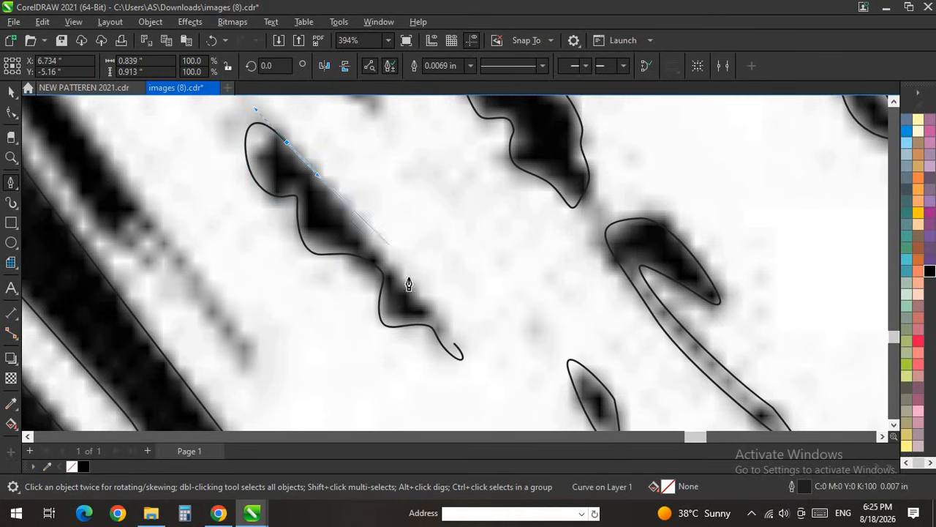
{"action": "left_click", "coordinate": [452, 350]}
Step: Trace the short black blot above the elongated ragged one as one closed curve
{"action": "scroll", "coordinate": [393, 359], "scroll_direction": "down", "scroll_amount": 2}
{"action": "scroll", "coordinate": [345, 298], "scroll_direction": "up", "scroll_amount": 5}
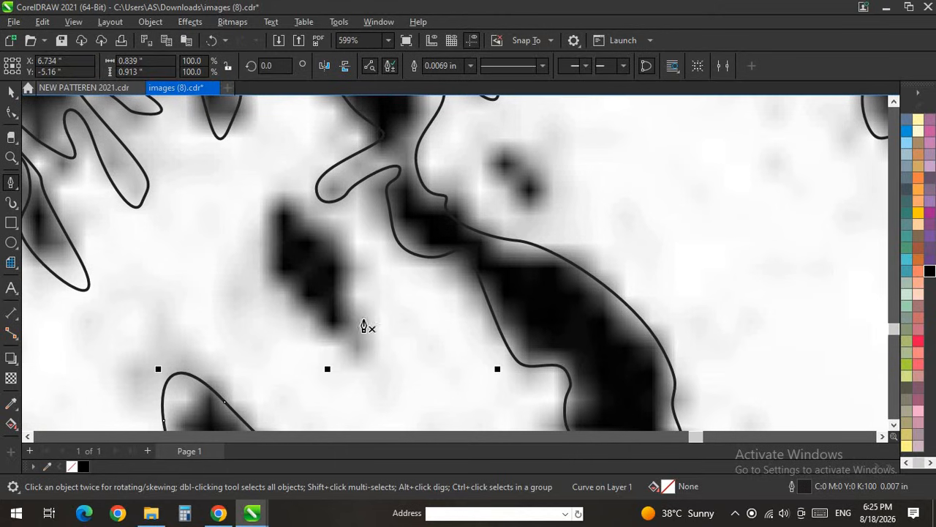
{"action": "left_click_drag", "start_coordinate": [363, 319], "coordinate": [331, 325]}
{"action": "left_click_drag", "start_coordinate": [309, 298], "coordinate": [294, 223]}
{"action": "left_click", "coordinate": [333, 253]}
{"action": "left_click_drag", "start_coordinate": [345, 284], "coordinate": [342, 306]}
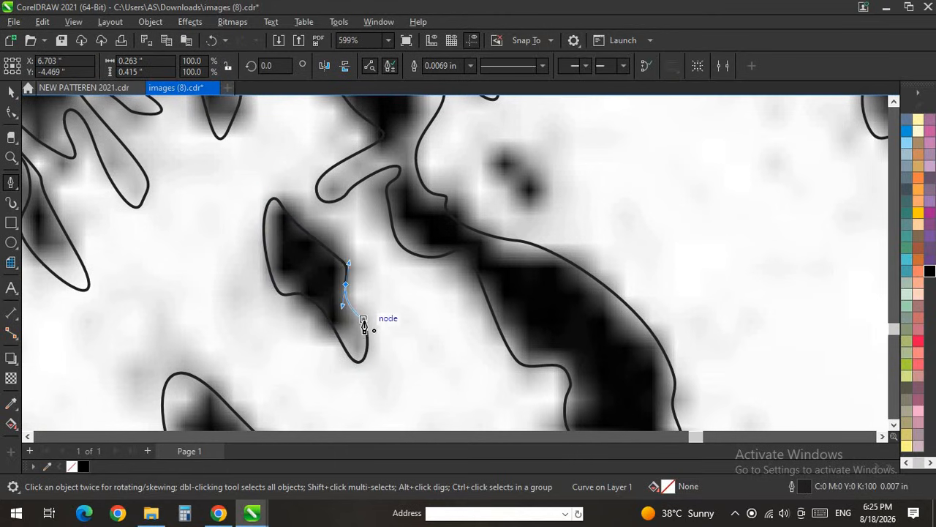
{"action": "left_click", "coordinate": [363, 319]}
{"action": "scroll", "coordinate": [265, 300], "scroll_direction": "down", "scroll_amount": 5}
Step: Trace the small forked grey blot beside the looped mark near the white shape's upper edge as one closed curve
{"action": "scroll", "coordinate": [662, 307], "scroll_direction": "up", "scroll_amount": 3}
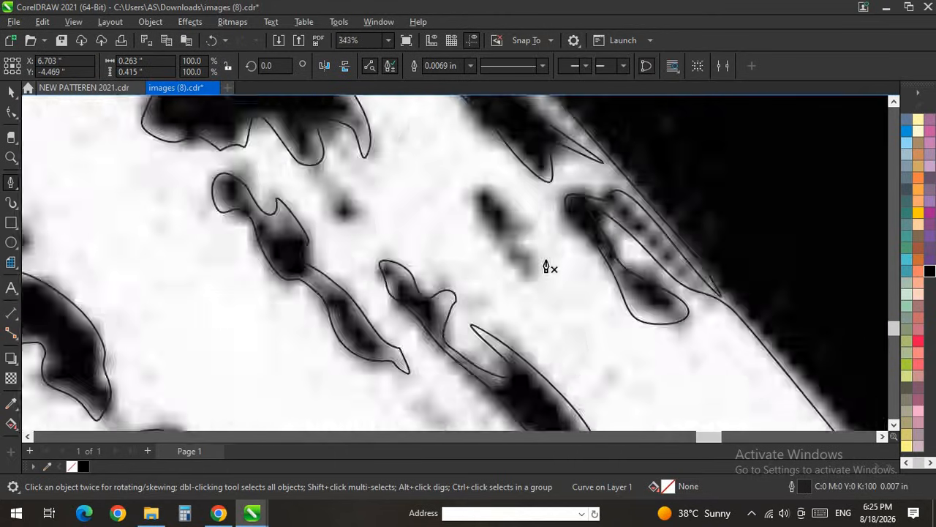
{"action": "scroll", "coordinate": [542, 270], "scroll_direction": "up", "scroll_amount": 2}
{"action": "left_click", "coordinate": [522, 235]}
{"action": "left_click", "coordinate": [528, 295]}
{"action": "left_click_drag", "start_coordinate": [495, 261], "coordinate": [448, 213]}
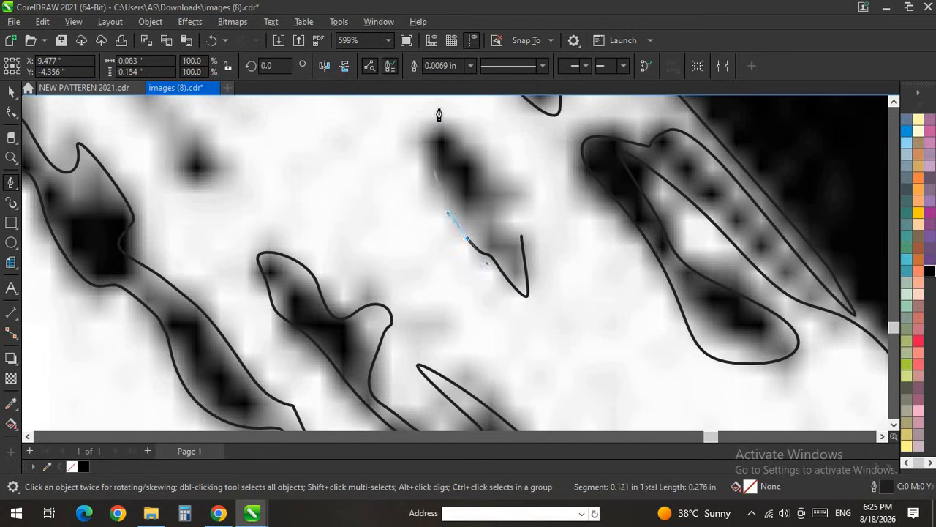
{"action": "left_click_drag", "start_coordinate": [431, 150], "coordinate": [439, 109]}
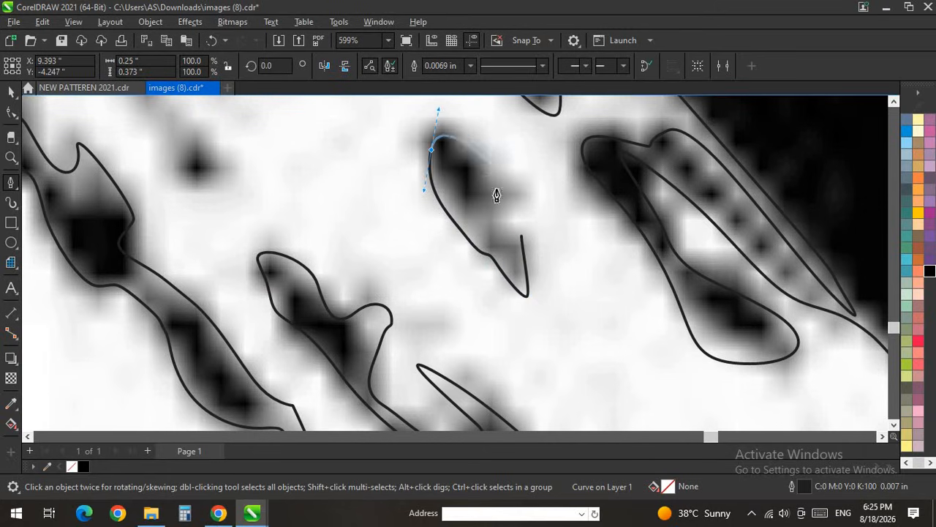
{"action": "scroll", "coordinate": [546, 243], "scroll_direction": "up", "scroll_amount": 3}
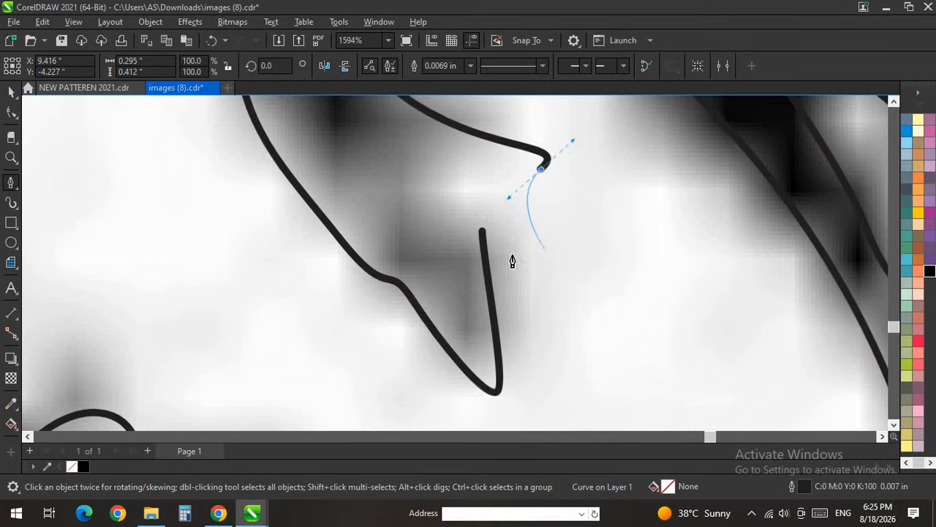
{"action": "left_click", "coordinate": [483, 233]}
{"action": "scroll", "coordinate": [539, 259], "scroll_direction": "down", "scroll_amount": 5}
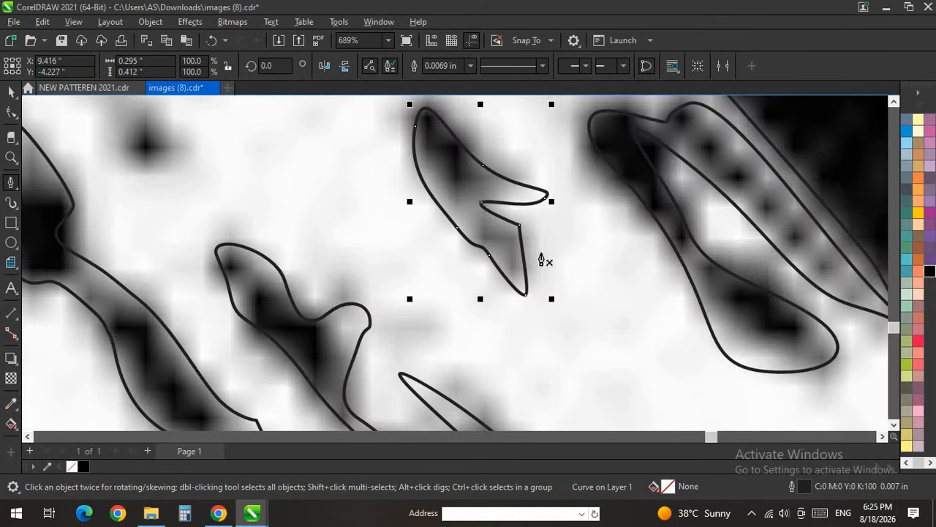
Step: Start outlining the long thin streak beside the thick black band, tracing its faint tail from the lower tip to the notch
{"action": "scroll", "coordinate": [487, 265], "scroll_direction": "down", "scroll_amount": 2}
{"action": "scroll", "coordinate": [322, 351], "scroll_direction": "up", "scroll_amount": 3}
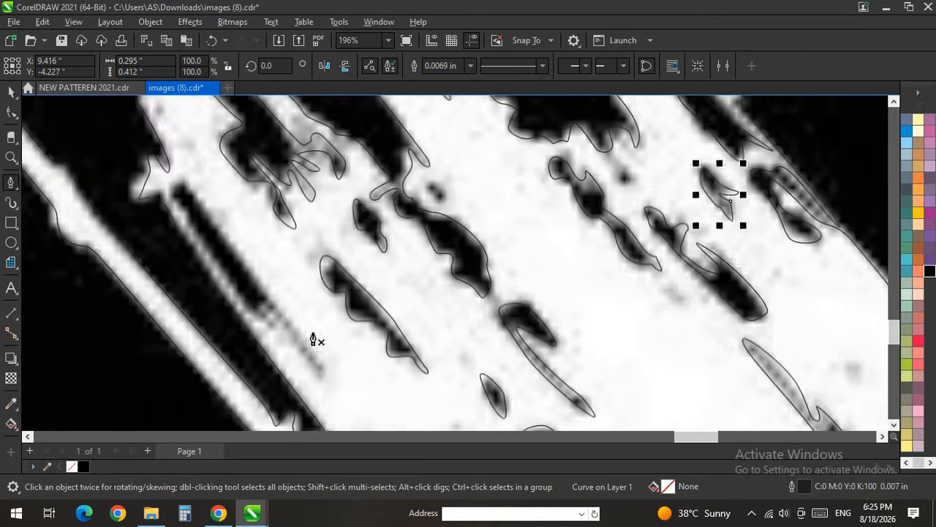
{"action": "left_click_drag", "start_coordinate": [331, 382], "coordinate": [325, 390]}
{"action": "left_click_drag", "start_coordinate": [298, 343], "coordinate": [287, 326]}
{"action": "left_click_drag", "start_coordinate": [250, 293], "coordinate": [241, 280]}
{"action": "left_click_drag", "start_coordinate": [268, 323], "coordinate": [233, 301]}
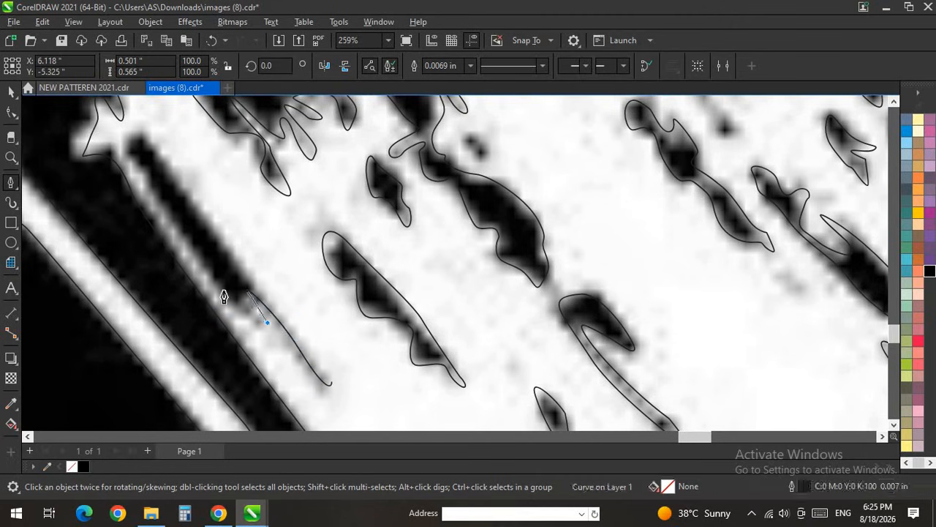
Step: Trace around the long streak's upper tip and down its outer edge, closing the curve at the faint tail's end
{"action": "left_click_drag", "start_coordinate": [146, 182], "coordinate": [140, 139]}
{"action": "left_click_drag", "start_coordinate": [202, 206], "coordinate": [218, 228]}
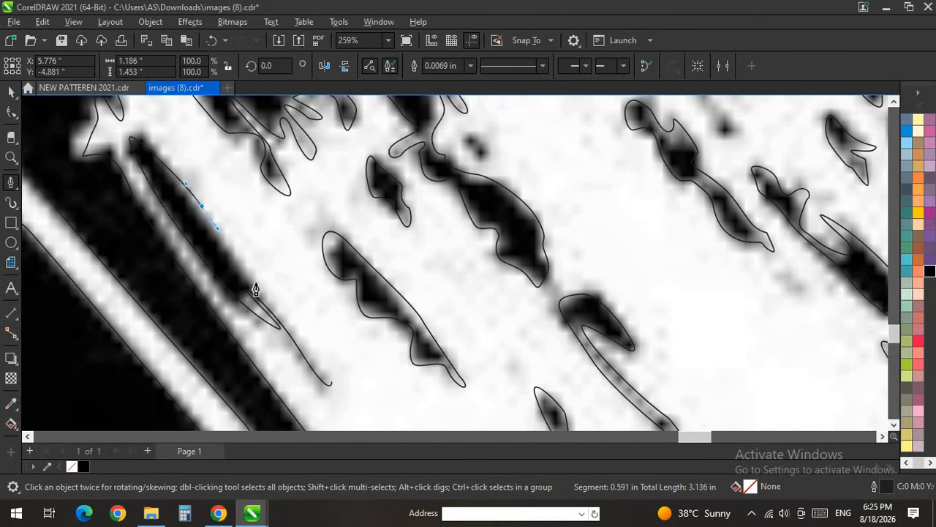
{"action": "scroll", "coordinate": [285, 322], "scroll_direction": "up", "scroll_amount": 3}
{"action": "scroll", "coordinate": [351, 336], "scroll_direction": "down", "scroll_amount": 2}
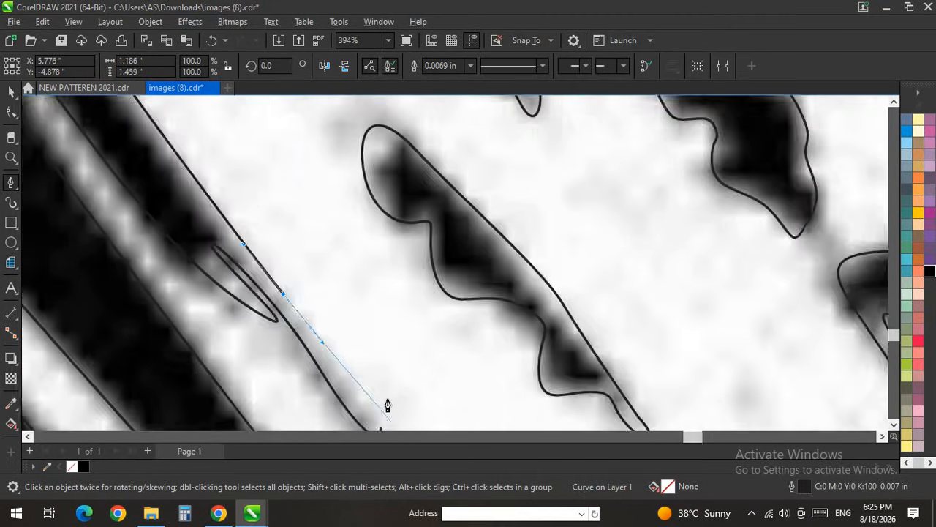
{"action": "scroll", "coordinate": [379, 414], "scroll_direction": "up", "scroll_amount": 2}
{"action": "left_click", "coordinate": [378, 412]}
{"action": "scroll", "coordinate": [378, 307], "scroll_direction": "down", "scroll_amount": 3}
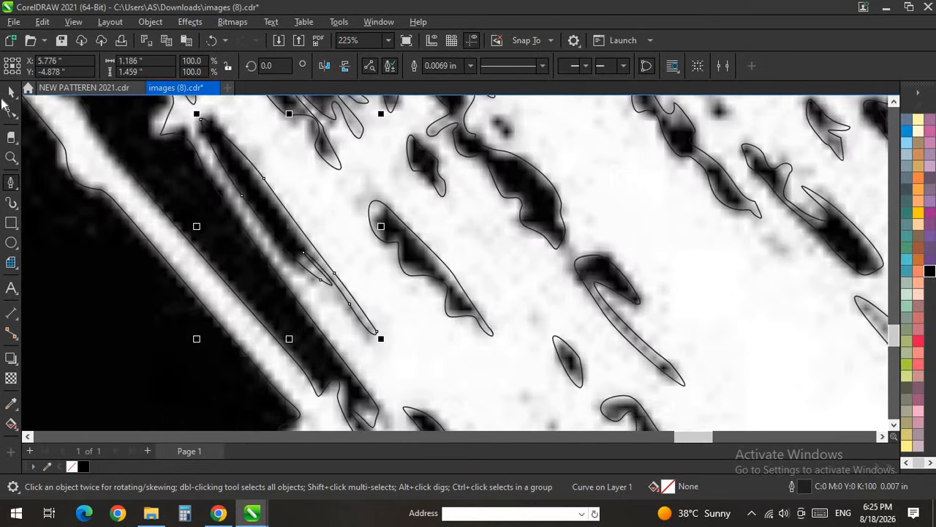
Step: Select the traced marks inside the white shape, try moving them beside the reference image, undo the move, and deselect them
{"action": "scroll", "coordinate": [366, 241], "scroll_direction": "down", "scroll_amount": 6}
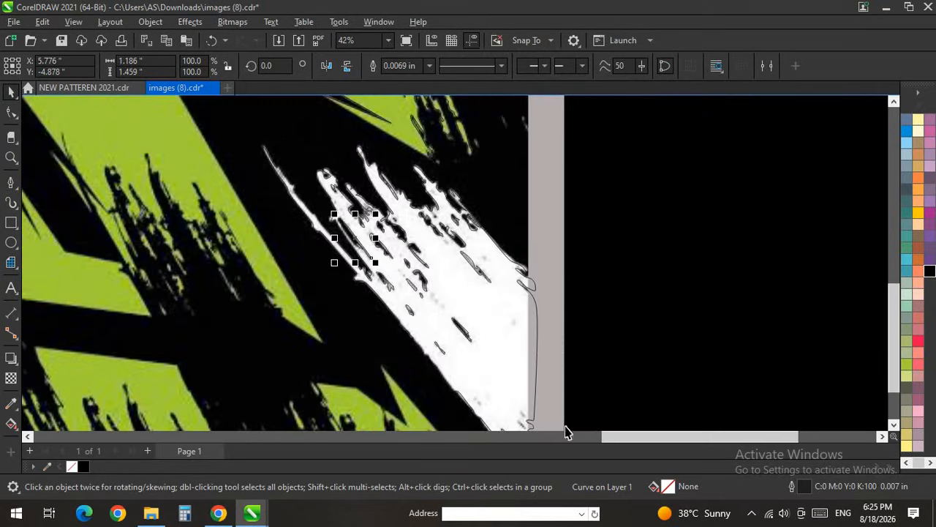
{"action": "scroll", "coordinate": [542, 401], "scroll_direction": "down", "scroll_amount": 1}
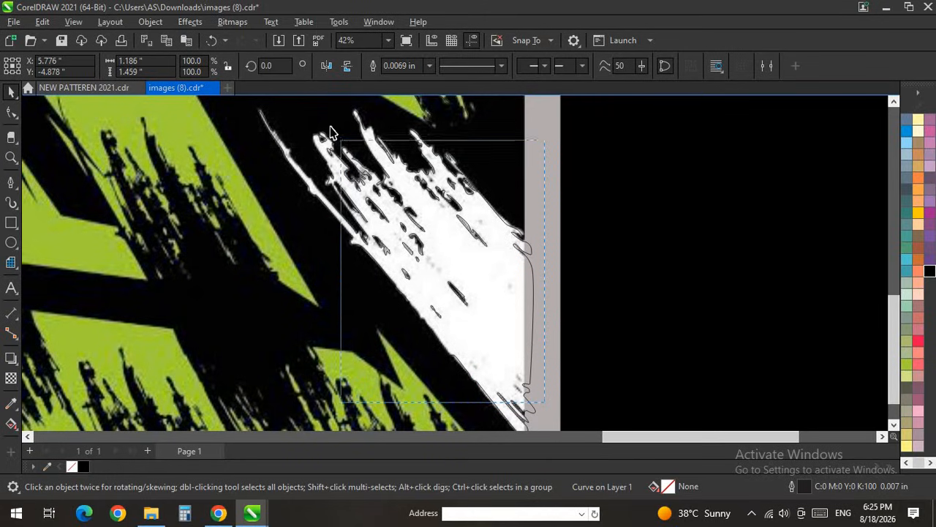
{"action": "left_click_drag", "start_coordinate": [331, 134], "coordinate": [325, 127]}
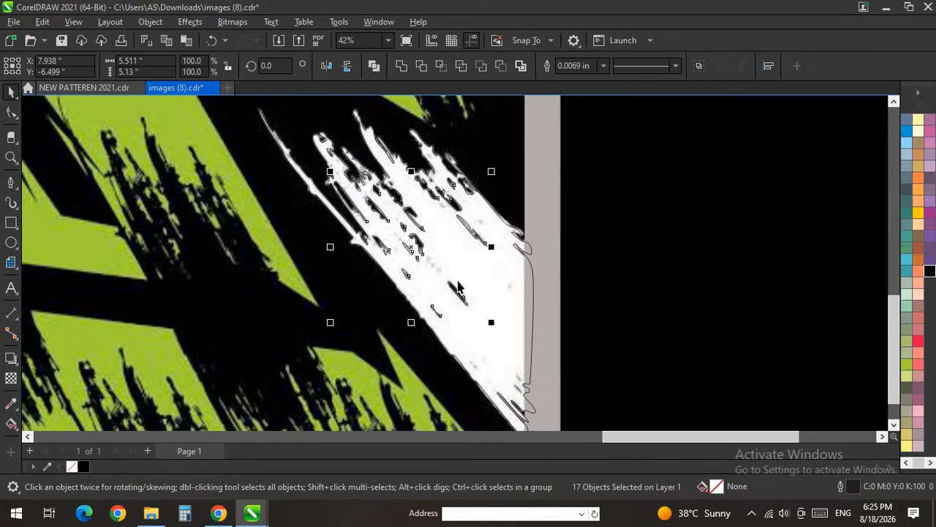
{"action": "left_click_drag", "start_coordinate": [684, 297], "coordinate": [719, 295]}
{"action": "scroll", "coordinate": [387, 160], "scroll_direction": "up", "scroll_amount": 2}
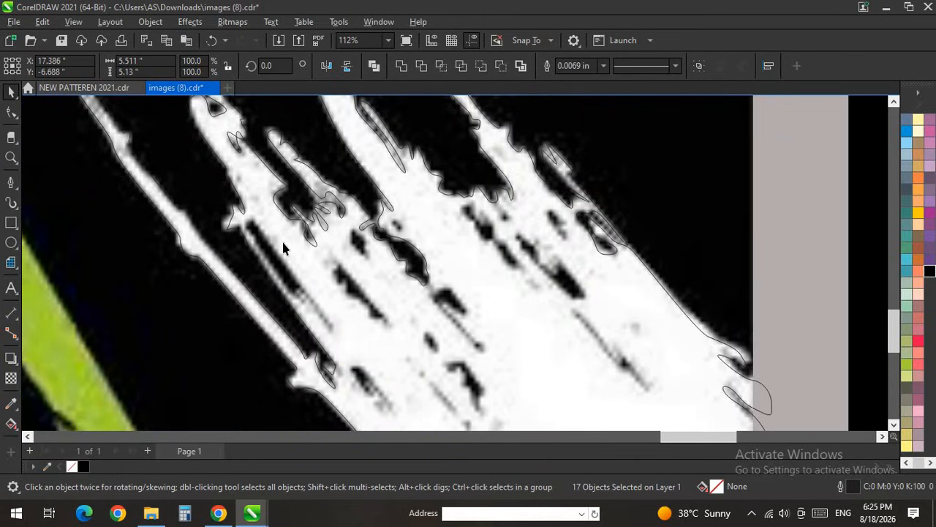
{"action": "key", "text": "ctrl+z"}
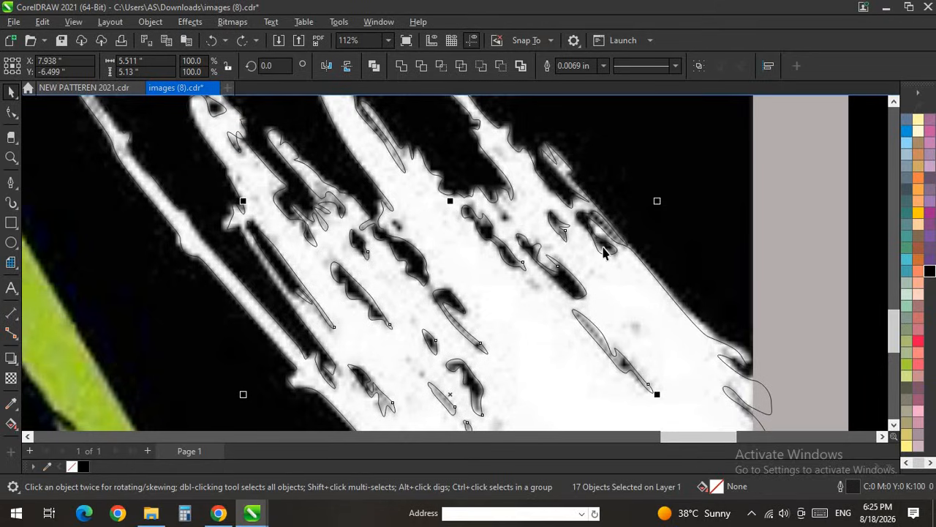
{"action": "left_click", "coordinate": [502, 71]}
{"action": "scroll", "coordinate": [514, 256], "scroll_direction": "down", "scroll_amount": 3}
{"action": "left_click", "coordinate": [577, 393]}
Step: Start outlining the lower green brush shape, tracing its long slanted edge from below the image up to the spike's sharp tip
{"action": "scroll", "coordinate": [436, 326], "scroll_direction": "up", "scroll_amount": 1}
{"action": "scroll", "coordinate": [436, 329], "scroll_direction": "up", "scroll_amount": 1}
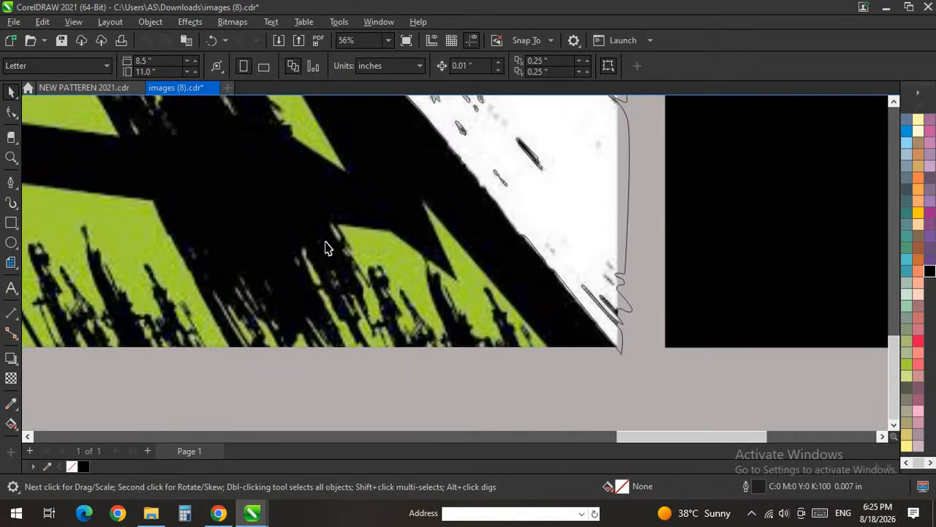
{"action": "scroll", "coordinate": [526, 372], "scroll_direction": "up", "scroll_amount": 4}
{"action": "left_click", "coordinate": [656, 354]}
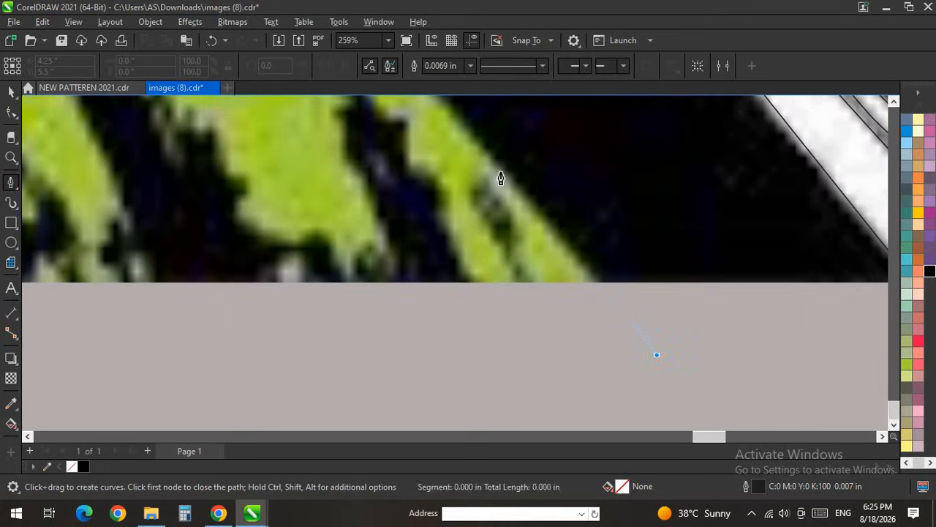
{"action": "left_click_drag", "start_coordinate": [494, 172], "coordinate": [469, 147]}
{"action": "scroll", "coordinate": [568, 351], "scroll_direction": "down", "scroll_amount": 3}
{"action": "scroll", "coordinate": [546, 292], "scroll_direction": "up", "scroll_amount": 3}
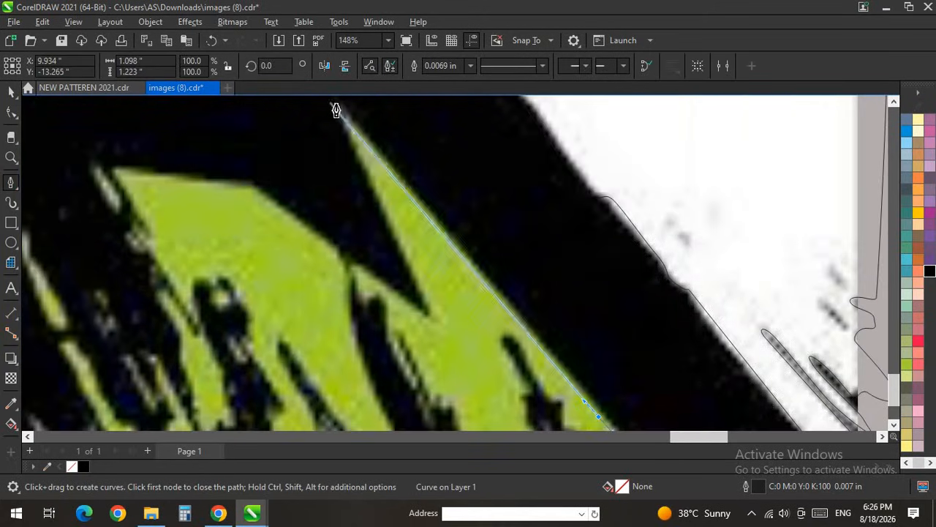
{"action": "left_click", "coordinate": [336, 108]}
Step: Continue the green outline down the spike to the V-notch, past the small slit and along the upper edge to the far corner
{"action": "scroll", "coordinate": [432, 295], "scroll_direction": "up", "scroll_amount": 4}
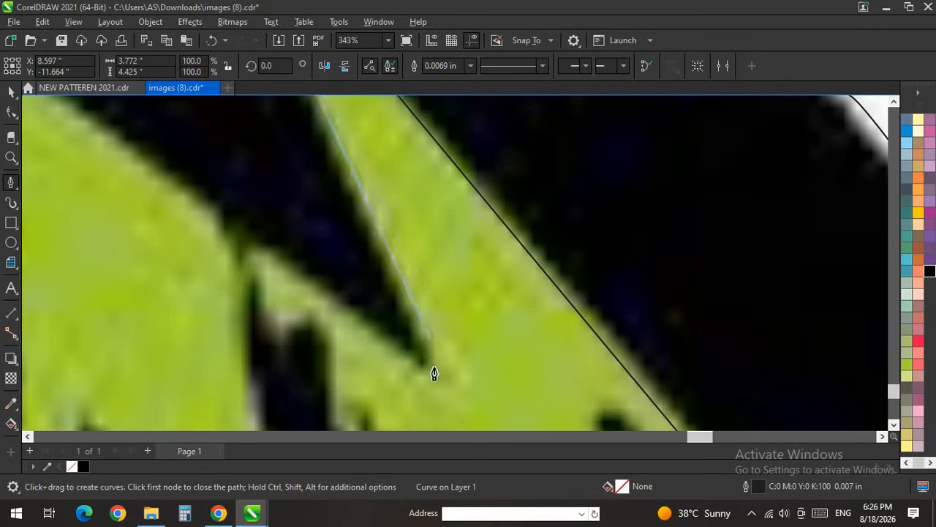
{"action": "left_click", "coordinate": [433, 366]}
{"action": "left_click_drag", "start_coordinate": [242, 228], "coordinate": [245, 246]}
{"action": "scroll", "coordinate": [438, 286], "scroll_direction": "down", "scroll_amount": 3}
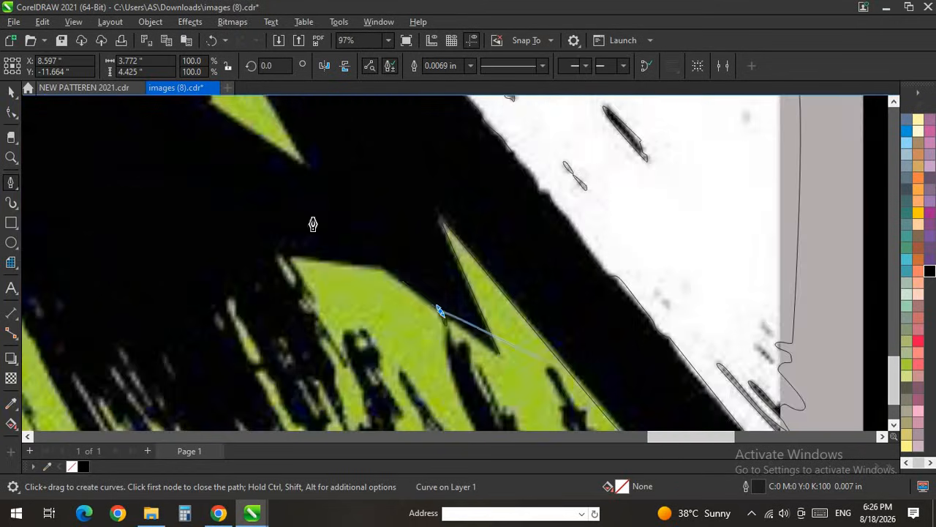
{"action": "scroll", "coordinate": [313, 221], "scroll_direction": "up", "scroll_amount": 1}
{"action": "left_click", "coordinate": [449, 317]}
{"action": "scroll", "coordinate": [462, 261], "scroll_direction": "down", "scroll_amount": 1}
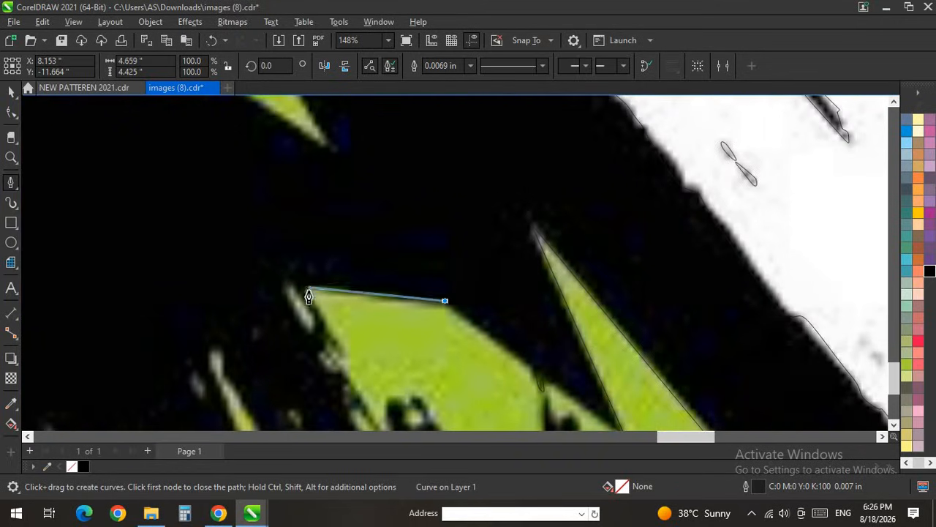
{"action": "left_click", "coordinate": [310, 292]}
Step: Trace the green shape's jagged side from the upper corner down along the slanted edge towards the first black gap
{"action": "scroll", "coordinate": [353, 373], "scroll_direction": "up", "scroll_amount": 3}
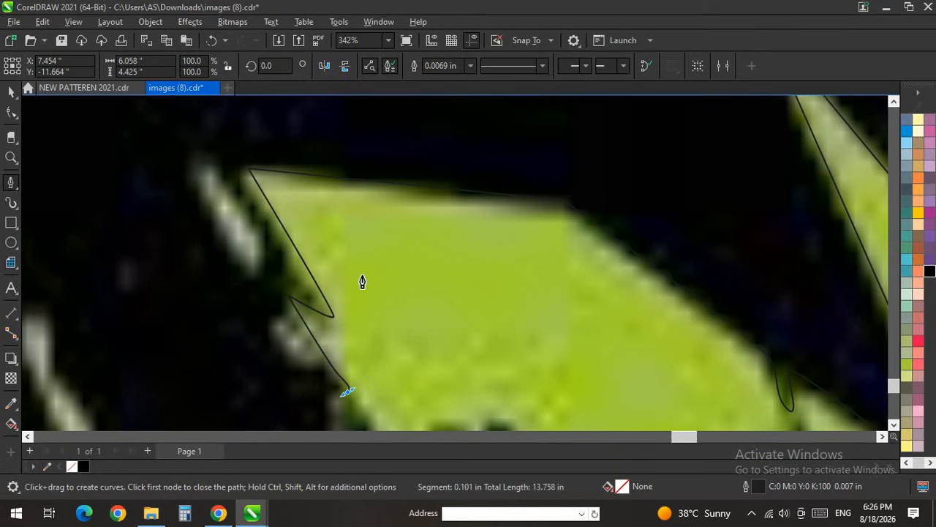
{"action": "scroll", "coordinate": [362, 282], "scroll_direction": "down", "scroll_amount": 3}
{"action": "scroll", "coordinate": [362, 239], "scroll_direction": "up", "scroll_amount": 4}
{"action": "left_click_drag", "start_coordinate": [473, 396], "coordinate": [484, 393]}
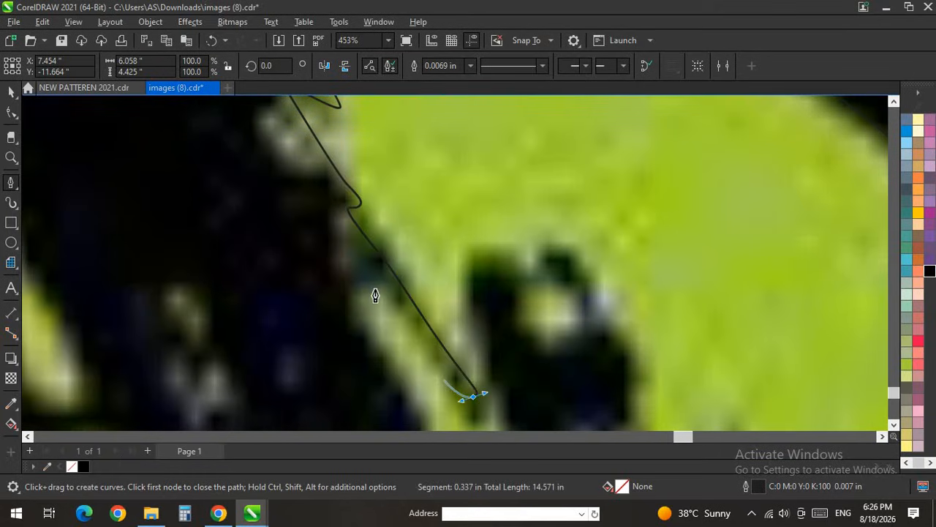
Step: Rework the narrow lower tip and trace the green outline around the double-humped top of the black gap and down its far side
{"action": "scroll", "coordinate": [348, 294], "scroll_direction": "down", "scroll_amount": 2}
{"action": "scroll", "coordinate": [454, 358], "scroll_direction": "up", "scroll_amount": 3}
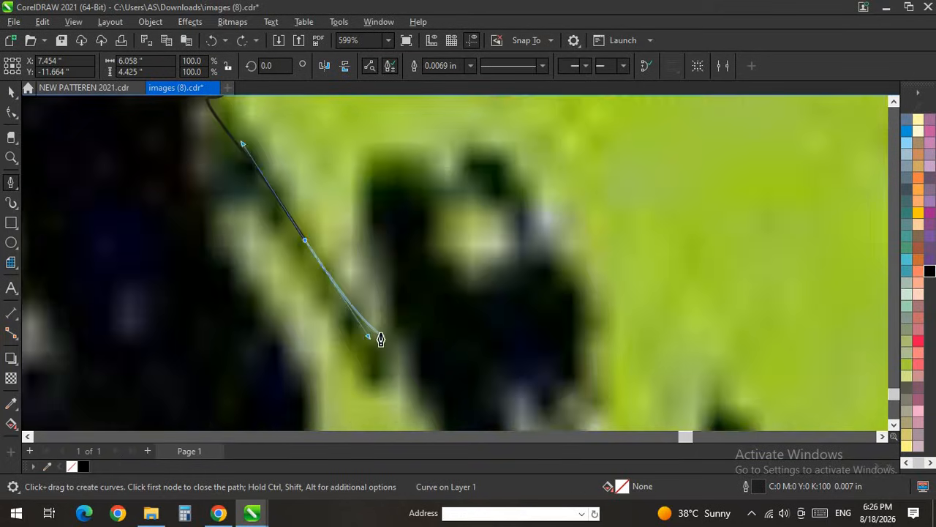
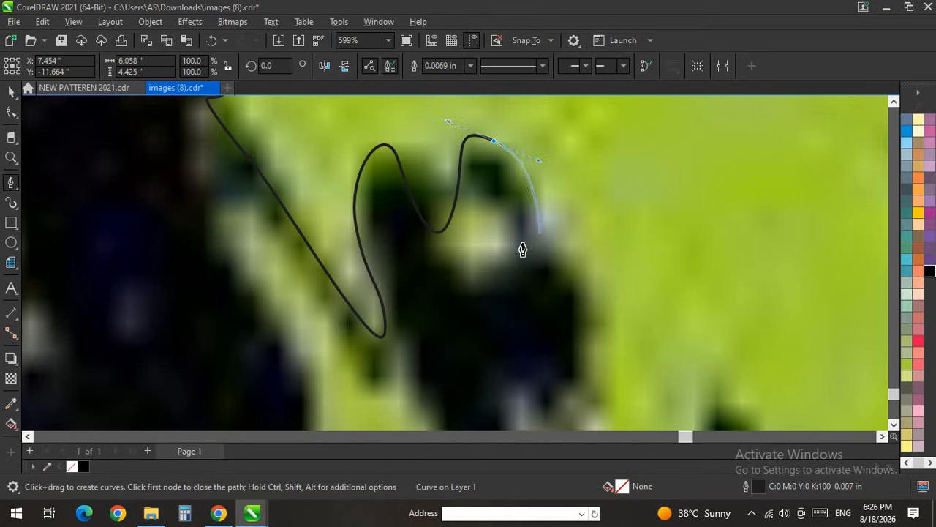
{"action": "left_click_drag", "start_coordinate": [535, 226], "coordinate": [532, 241]}
{"action": "left_click_drag", "start_coordinate": [588, 300], "coordinate": [562, 324]}
{"action": "scroll", "coordinate": [594, 303], "scroll_direction": "down", "scroll_amount": 3}
{"action": "scroll", "coordinate": [590, 332], "scroll_direction": "up", "scroll_amount": 3}
{"action": "left_click_drag", "start_coordinate": [560, 335], "coordinate": [528, 292]}
{"action": "scroll", "coordinate": [554, 252], "scroll_direction": "down", "scroll_amount": 3}
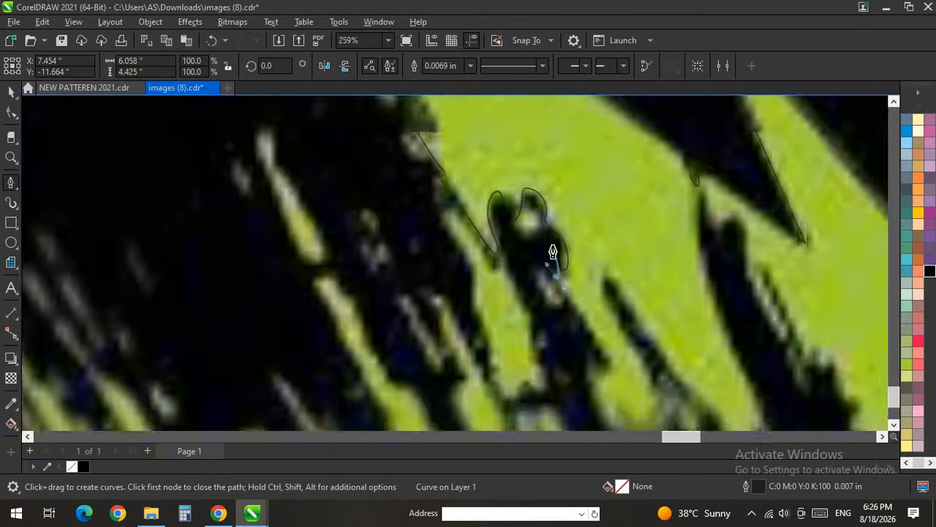
Step: Trace the green outline around the next streak's ragged lower end, then up and over the narrow black slit beside it
{"action": "scroll", "coordinate": [555, 256], "scroll_direction": "down", "scroll_amount": 5}
{"action": "scroll", "coordinate": [564, 298], "scroll_direction": "up", "scroll_amount": 7}
{"action": "left_click_drag", "start_coordinate": [586, 259], "coordinate": [587, 299]}
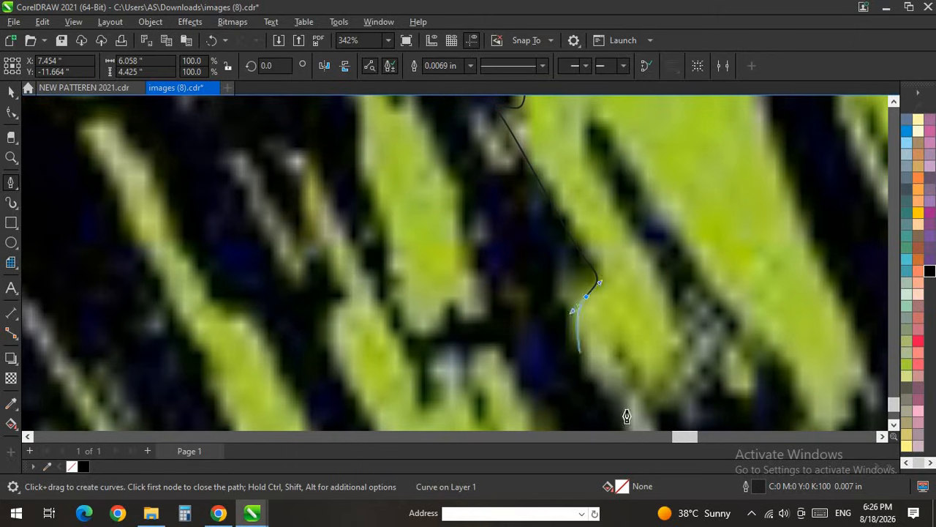
{"action": "left_click_drag", "start_coordinate": [618, 150], "coordinate": [761, 348]}
{"action": "scroll", "coordinate": [794, 315], "scroll_direction": "down", "scroll_amount": 3}
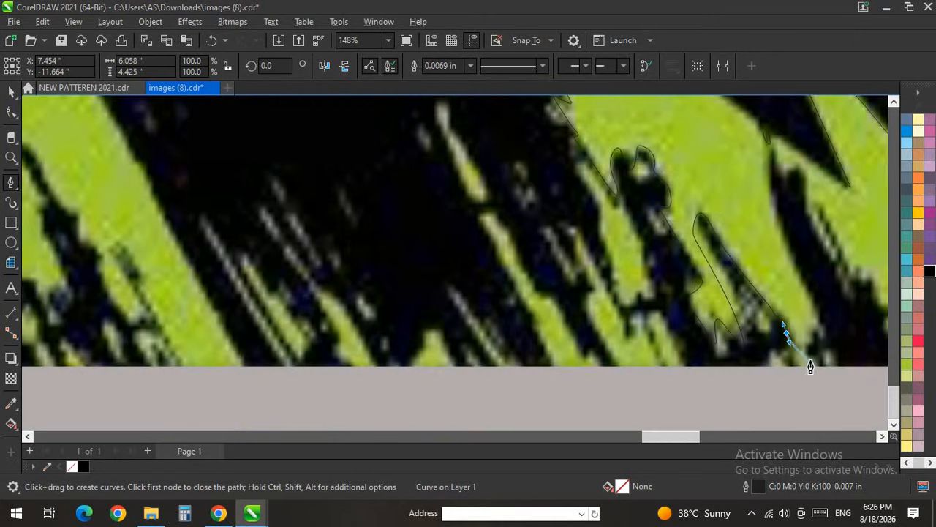
Step: Trace the green outline around the streak's lower end past the image edge, then up its far side towards the tall black gap's top
{"action": "scroll", "coordinate": [810, 366], "scroll_direction": "up", "scroll_amount": 2}
{"action": "left_click_drag", "start_coordinate": [840, 302], "coordinate": [823, 260]}
{"action": "scroll", "coordinate": [790, 369], "scroll_direction": "down", "scroll_amount": 3}
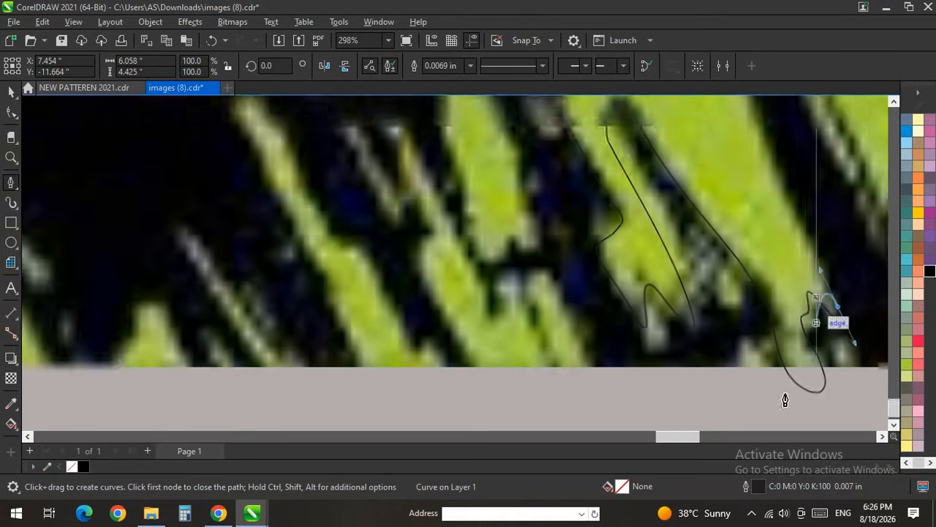
{"action": "scroll", "coordinate": [743, 282], "scroll_direction": "up", "scroll_amount": 3}
{"action": "scroll", "coordinate": [682, 353], "scroll_direction": "down", "scroll_amount": 3}
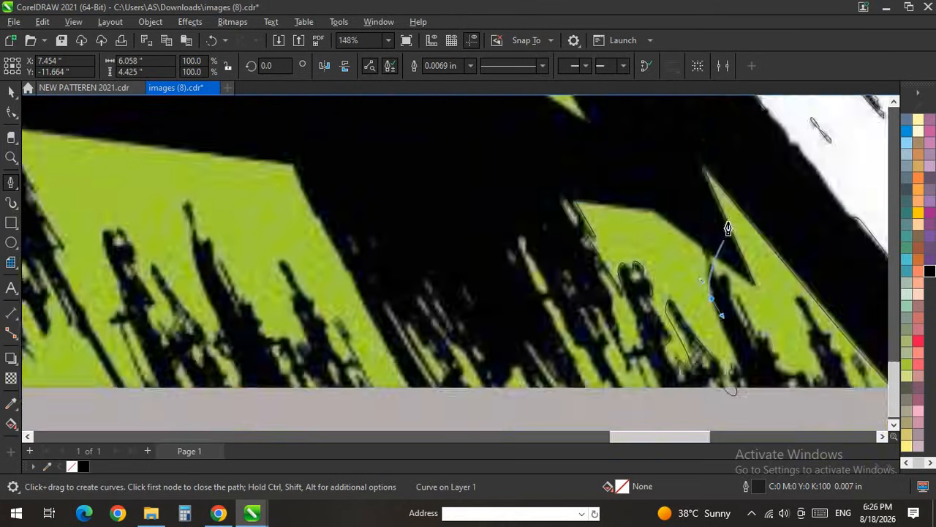
Step: Trace the green outline over the first pointed peak of the tall black gap beside the V-notch
{"action": "scroll", "coordinate": [673, 380], "scroll_direction": "up", "scroll_amount": 4}
{"action": "scroll", "coordinate": [625, 212], "scroll_direction": "down", "scroll_amount": 3}
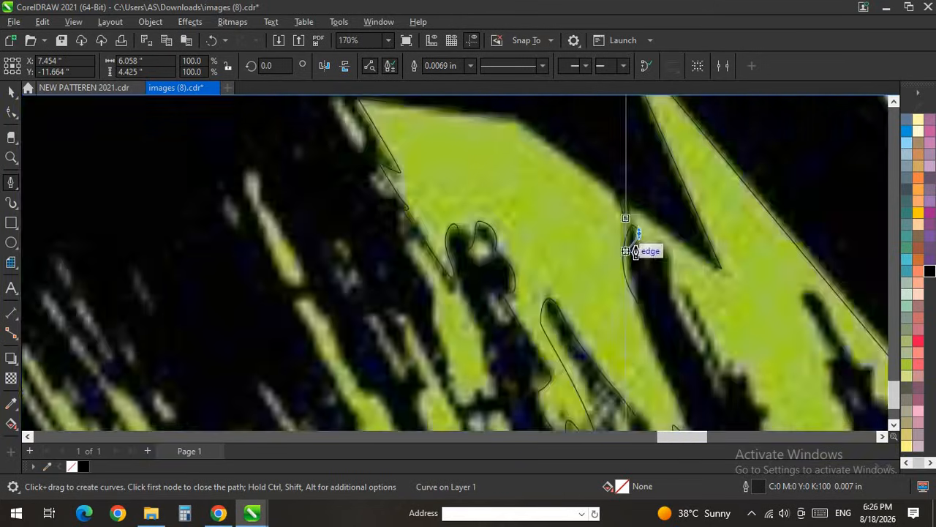
{"action": "scroll", "coordinate": [659, 263], "scroll_direction": "up", "scroll_amount": 2}
{"action": "scroll", "coordinate": [703, 267], "scroll_direction": "down", "scroll_amount": 3}
{"action": "scroll", "coordinate": [794, 310], "scroll_direction": "up", "scroll_amount": 3}
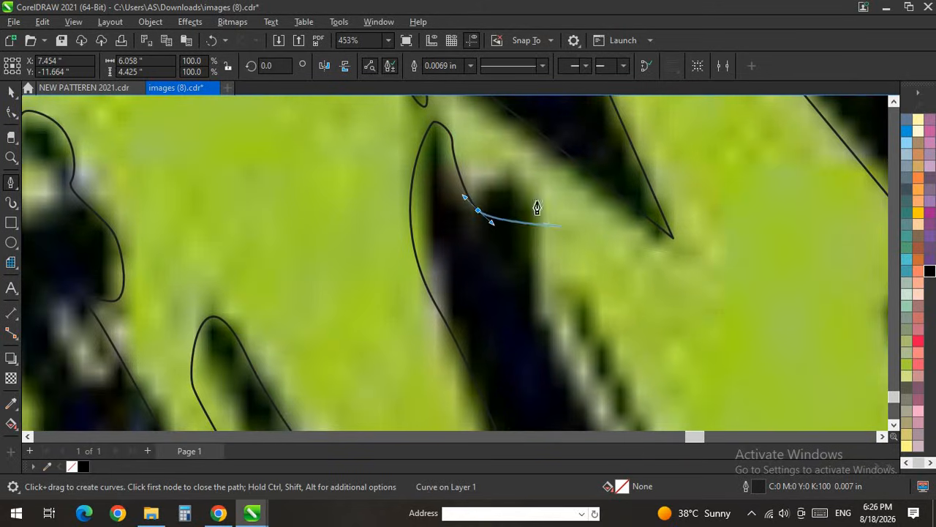
Step: Continue the outline over the gap's second peak and down its far side, going around the thin sliver beside it
{"action": "scroll", "coordinate": [481, 200], "scroll_direction": "down", "scroll_amount": 3}
{"action": "scroll", "coordinate": [558, 274], "scroll_direction": "up", "scroll_amount": 3}
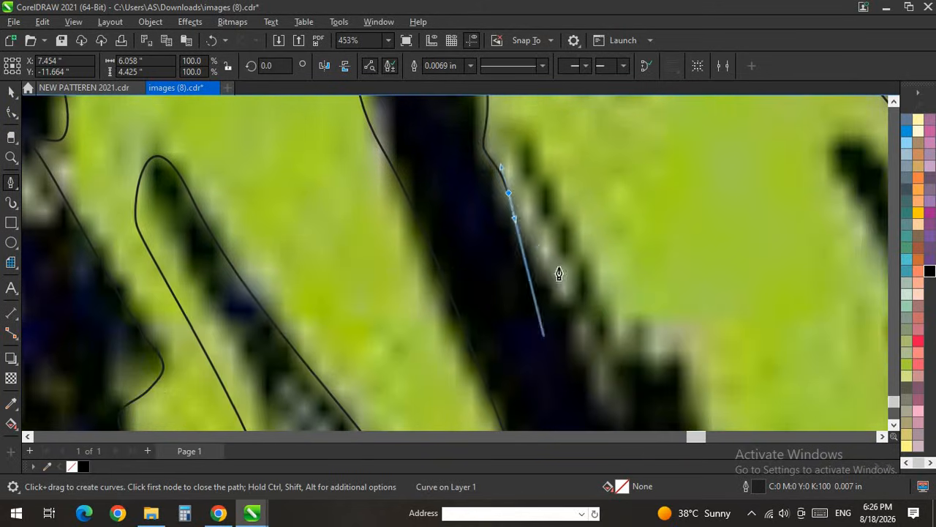
{"action": "left_click_drag", "start_coordinate": [513, 134], "coordinate": [553, 193]}
{"action": "left_click_drag", "start_coordinate": [609, 300], "coordinate": [616, 317]}
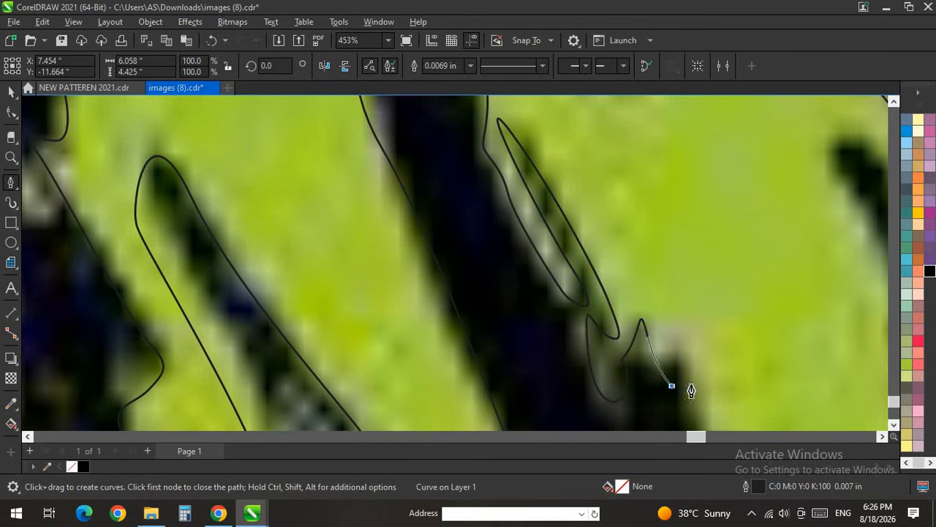
Step: Trace the small jagged peaks below the sliver and the wide green streak's ragged lower end with its two tips
{"action": "scroll", "coordinate": [594, 260], "scroll_direction": "down", "scroll_amount": 4}
{"action": "scroll", "coordinate": [654, 348], "scroll_direction": "up", "scroll_amount": 4}
{"action": "left_click_drag", "start_coordinate": [642, 334], "coordinate": [629, 345]}
{"action": "left_click_drag", "start_coordinate": [622, 365], "coordinate": [629, 390]}
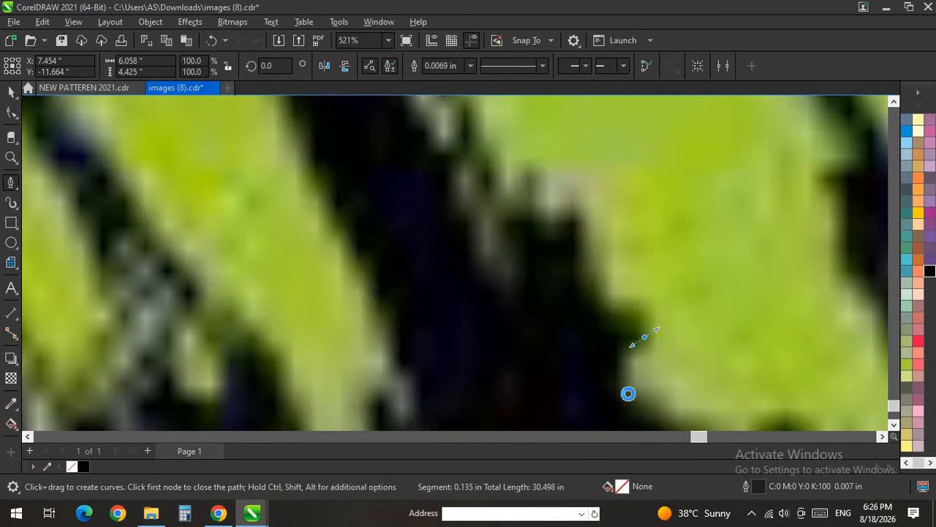
{"action": "scroll", "coordinate": [563, 256], "scroll_direction": "down", "scroll_amount": 3}
{"action": "scroll", "coordinate": [665, 373], "scroll_direction": "up", "scroll_amount": 1}
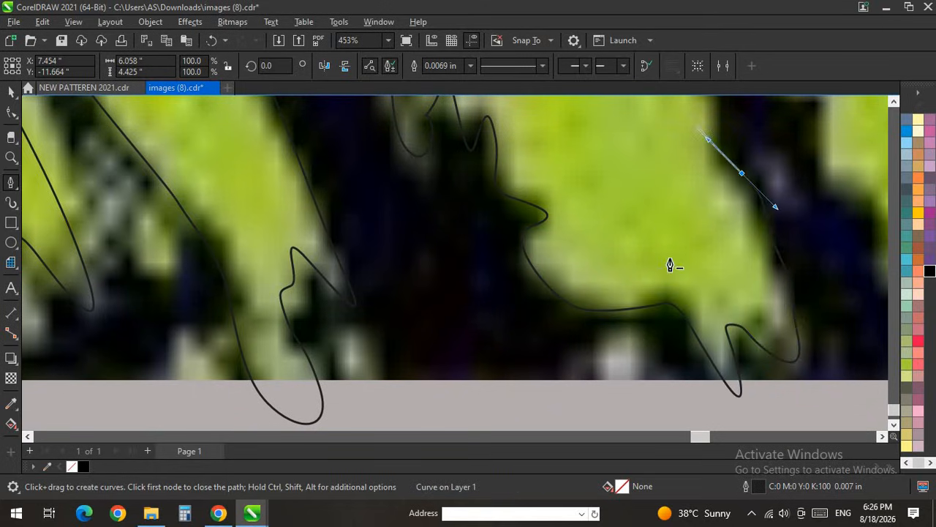
Step: Trace up the wide streak's far side past the small notch, over the next black gap's top and down its other side
{"action": "scroll", "coordinate": [670, 234], "scroll_direction": "down", "scroll_amount": 7}
{"action": "scroll", "coordinate": [677, 180], "scroll_direction": "up", "scroll_amount": 9}
{"action": "left_click_drag", "start_coordinate": [671, 171], "coordinate": [675, 154]}
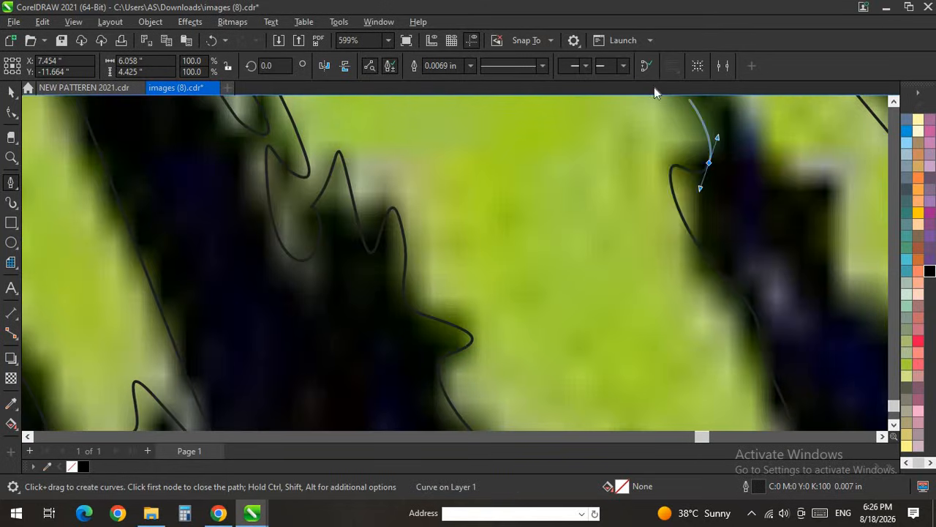
{"action": "scroll", "coordinate": [649, 358], "scroll_direction": "down", "scroll_amount": 4}
{"action": "scroll", "coordinate": [666, 235], "scroll_direction": "up", "scroll_amount": 4}
{"action": "left_click_drag", "start_coordinate": [609, 310], "coordinate": [563, 231]}
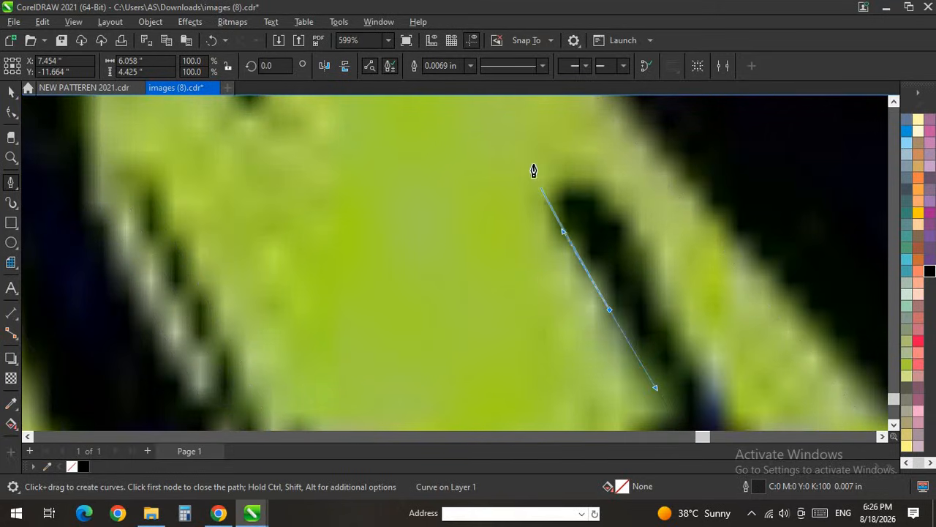
{"action": "left_click_drag", "start_coordinate": [532, 164], "coordinate": [547, 161]}
{"action": "left_click_drag", "start_coordinate": [646, 268], "coordinate": [696, 385]}
Step: Trace the stepped edge and the last streak's lower end around the narrow oval gap, and close the large green outline at its start point
{"action": "scroll", "coordinate": [528, 184], "scroll_direction": "down", "scroll_amount": 8}
{"action": "scroll", "coordinate": [631, 304], "scroll_direction": "up", "scroll_amount": 5}
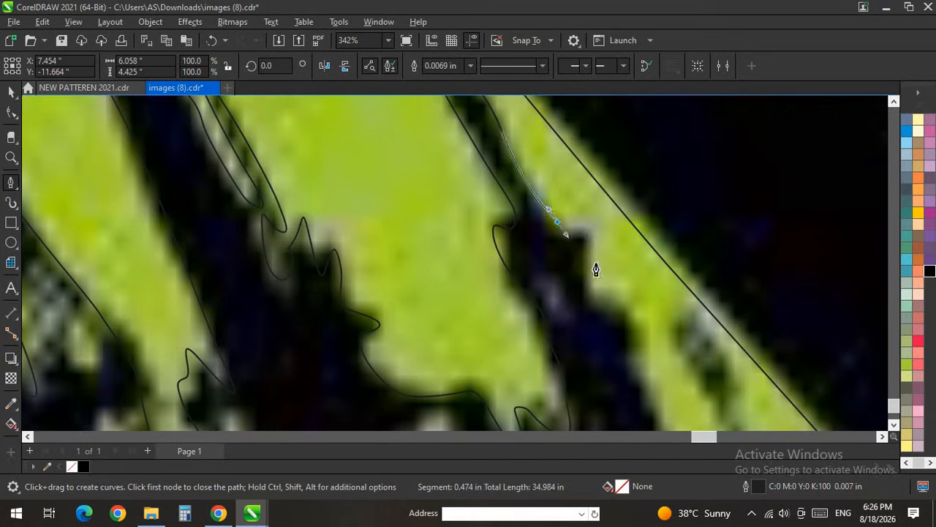
{"action": "scroll", "coordinate": [545, 256], "scroll_direction": "down", "scroll_amount": 4}
{"action": "scroll", "coordinate": [555, 274], "scroll_direction": "up", "scroll_amount": 3}
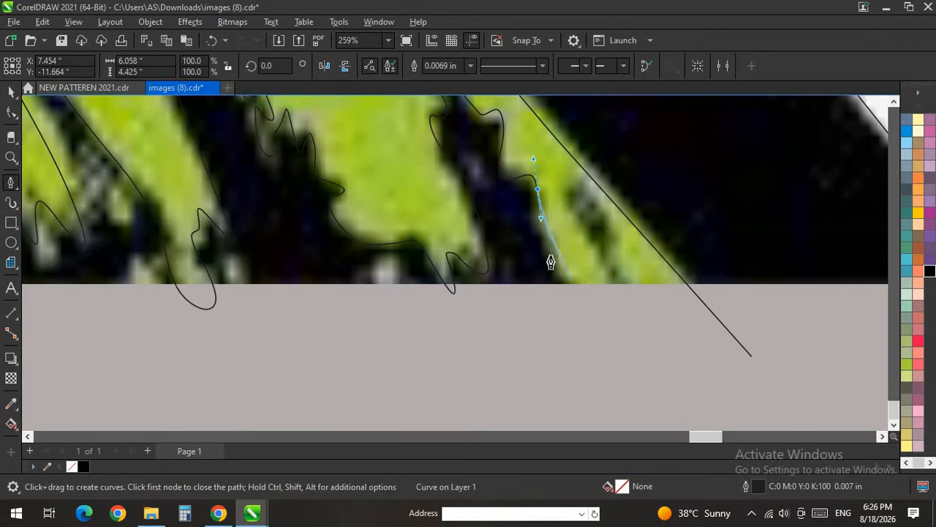
{"action": "left_click_drag", "start_coordinate": [587, 251], "coordinate": [581, 241]}
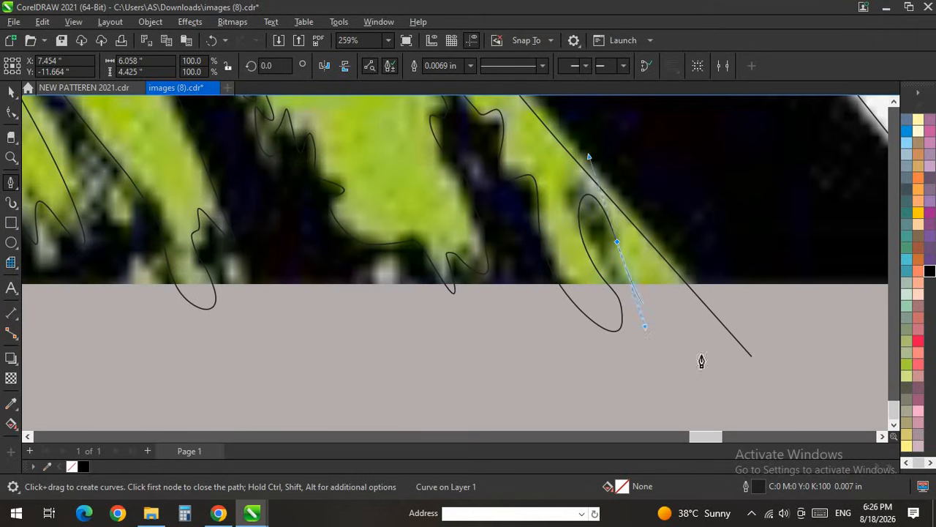
{"action": "left_click", "coordinate": [751, 357]}
Step: Draw a small closed oval around the pale spot inside the double-humped black gap
{"action": "scroll", "coordinate": [747, 375], "scroll_direction": "down", "scroll_amount": 4}
{"action": "scroll", "coordinate": [485, 211], "scroll_direction": "up", "scroll_amount": 3}
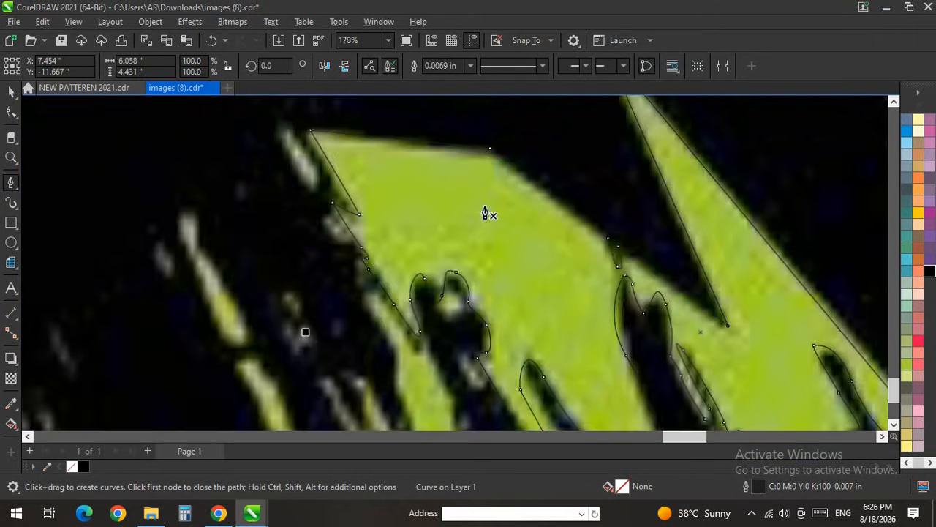
{"action": "scroll", "coordinate": [491, 233], "scroll_direction": "down", "scroll_amount": 3}
{"action": "scroll", "coordinate": [477, 253], "scroll_direction": "up", "scroll_amount": 6}
{"action": "scroll", "coordinate": [477, 247], "scroll_direction": "up", "scroll_amount": 2}
{"action": "left_click_drag", "start_coordinate": [483, 226], "coordinate": [476, 203]}
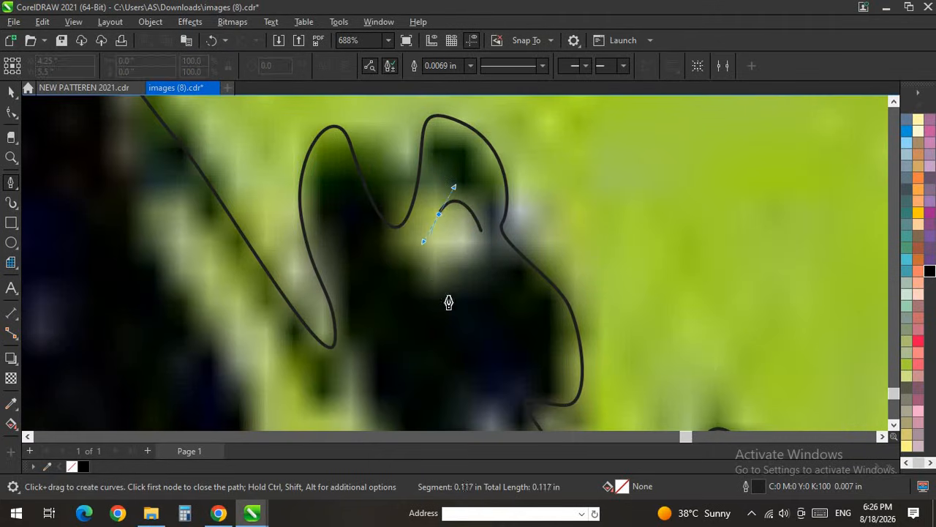
{"action": "left_click_drag", "start_coordinate": [445, 293], "coordinate": [479, 291]}
Step: Trace a closed outline around the small slanted pale patch below the oval spot
{"action": "scroll", "coordinate": [439, 182], "scroll_direction": "down", "scroll_amount": 2}
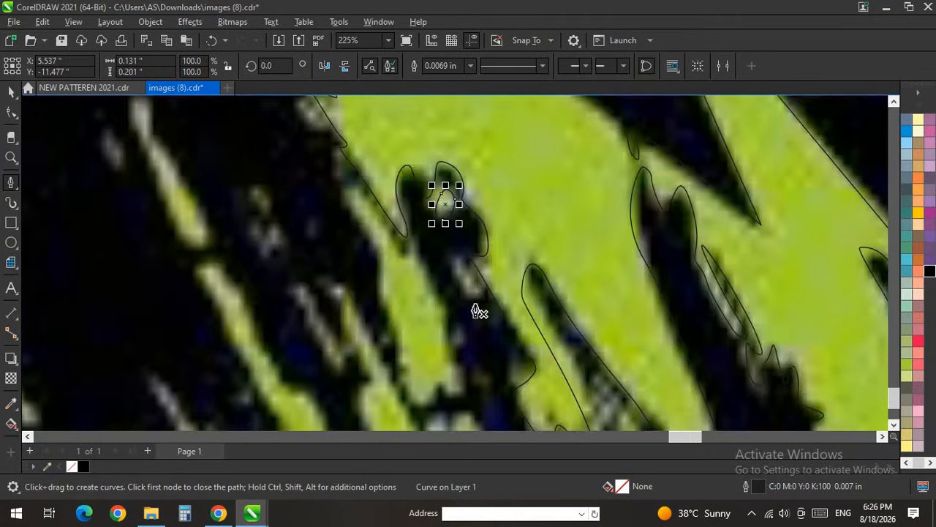
{"action": "scroll", "coordinate": [476, 310], "scroll_direction": "up", "scroll_amount": 3}
{"action": "left_click", "coordinate": [477, 270]}
{"action": "left_click_drag", "start_coordinate": [478, 330], "coordinate": [458, 317]}
{"action": "left_click", "coordinate": [426, 254]}
{"action": "left_click_drag", "start_coordinate": [387, 200], "coordinate": [375, 147]}
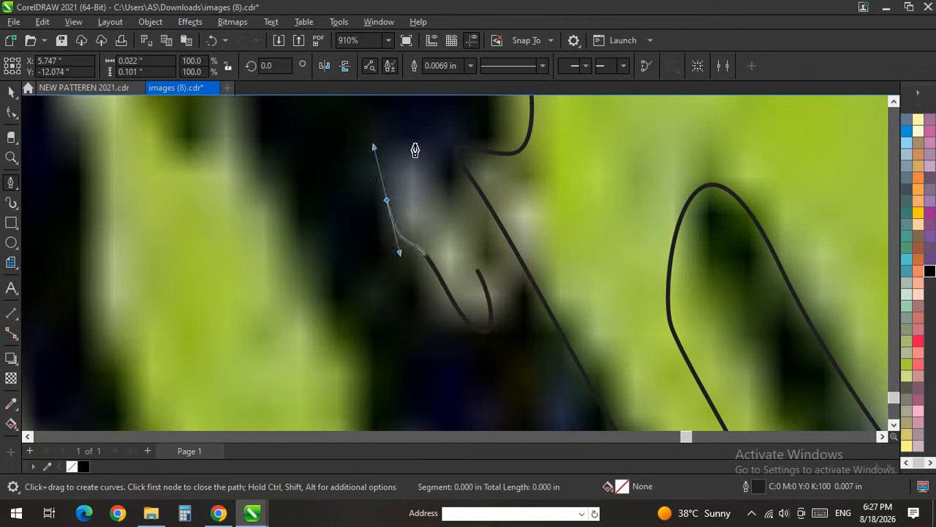
{"action": "double_click", "coordinate": [480, 271]}
Step: Trace a closed rounded outline around the small green spot beside the narrow black slit near the image's lower edge
{"action": "scroll", "coordinate": [424, 184], "scroll_direction": "down", "scroll_amount": 3}
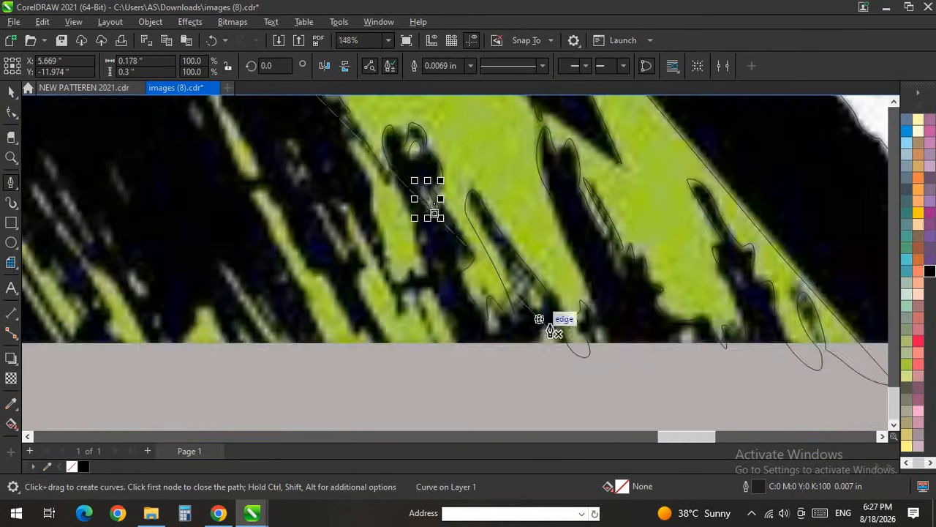
{"action": "scroll", "coordinate": [541, 293], "scroll_direction": "up", "scroll_amount": 3}
{"action": "left_click", "coordinate": [475, 183]}
{"action": "left_click", "coordinate": [478, 296]}
{"action": "left_click_drag", "start_coordinate": [547, 298], "coordinate": [531, 254]}
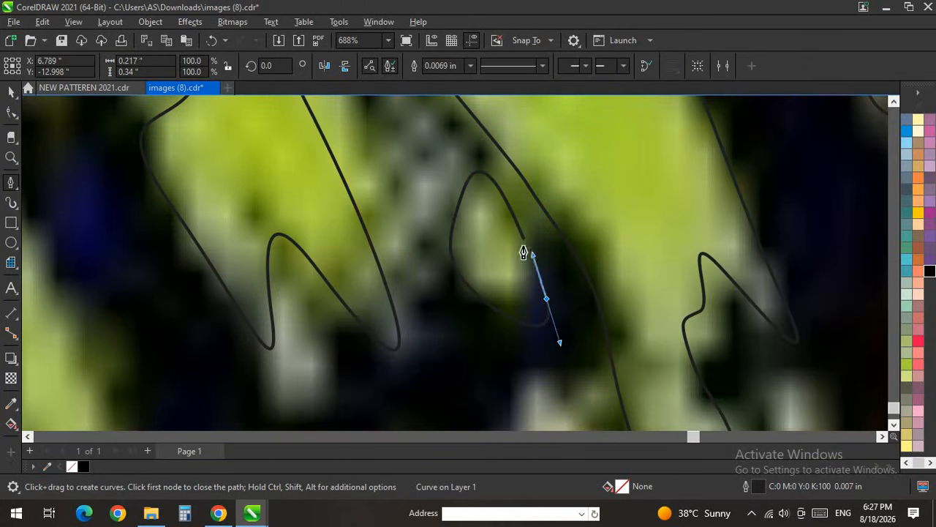
{"action": "left_click", "coordinate": [524, 237]}
Step: Draw a closed rounded outline around the pale spot at the image's lower edge, extending it past the edge
{"action": "scroll", "coordinate": [530, 247], "scroll_direction": "down", "scroll_amount": 5}
{"action": "scroll", "coordinate": [754, 329], "scroll_direction": "up", "scroll_amount": 6}
{"action": "left_click", "coordinate": [765, 279]}
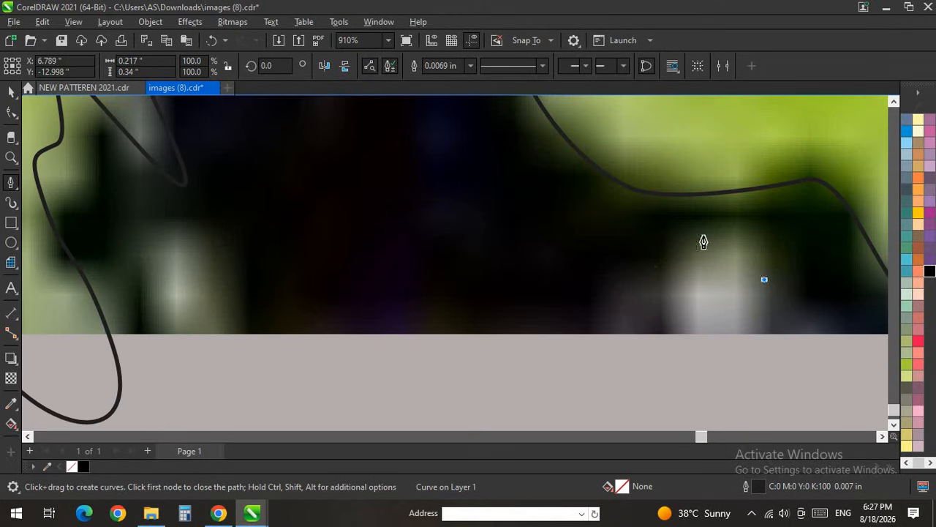
{"action": "left_click_drag", "start_coordinate": [679, 240], "coordinate": [648, 282]}
{"action": "left_click_drag", "start_coordinate": [805, 315], "coordinate": [793, 286]}
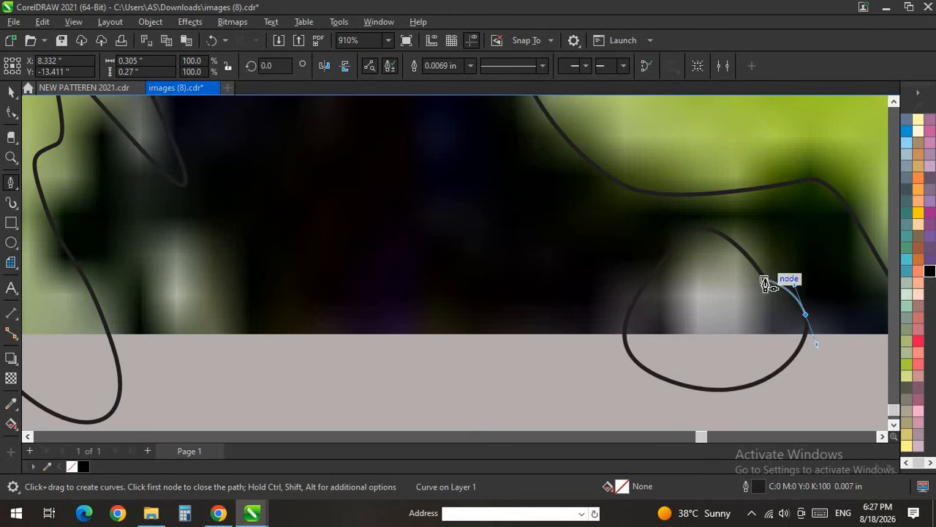
{"action": "left_click", "coordinate": [765, 281]}
Step: Start an outline for the separate green streak beside the double-humped gap, tracing down its right side and around its ragged lower end
{"action": "scroll", "coordinate": [761, 292], "scroll_direction": "down", "scroll_amount": 5}
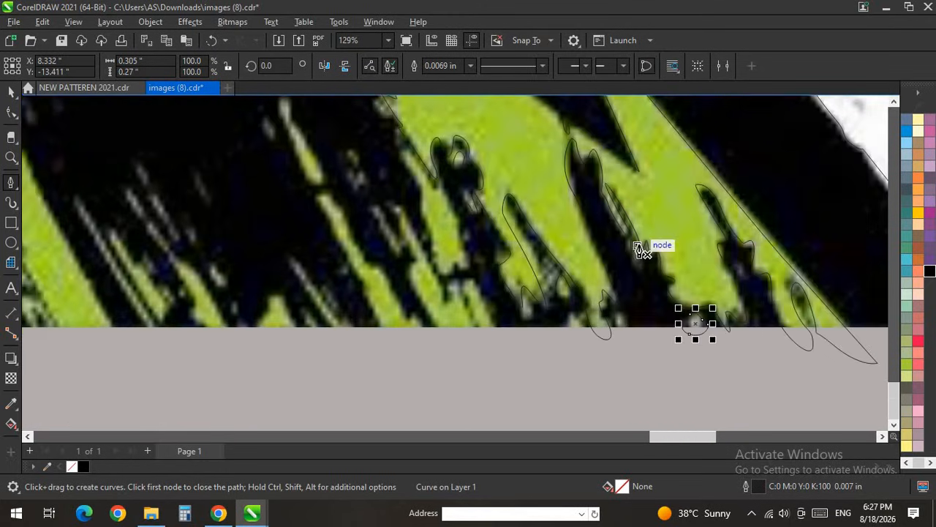
{"action": "scroll", "coordinate": [637, 246], "scroll_direction": "down", "scroll_amount": 1}
{"action": "scroll", "coordinate": [585, 300], "scroll_direction": "up", "scroll_amount": 4}
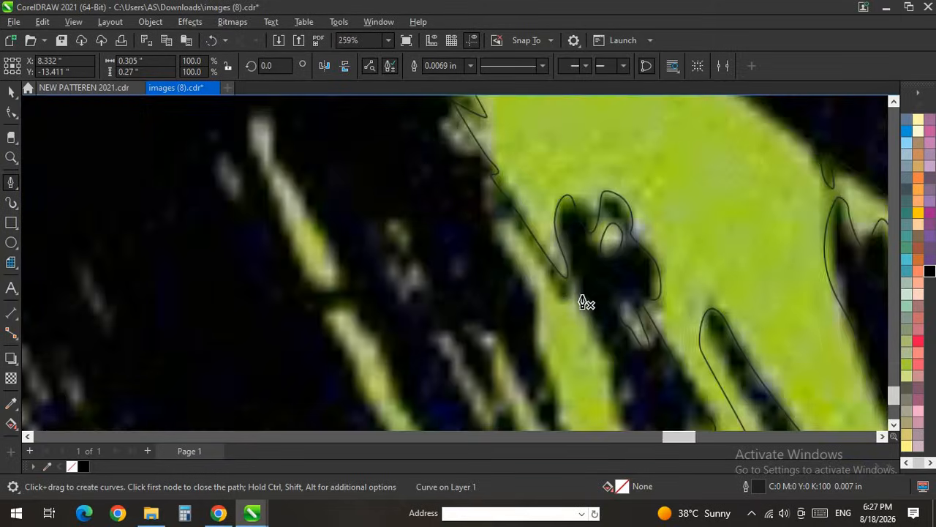
{"action": "scroll", "coordinate": [545, 196], "scroll_direction": "down", "scroll_amount": 1}
{"action": "scroll", "coordinate": [577, 314], "scroll_direction": "up", "scroll_amount": 2}
{"action": "left_click_drag", "start_coordinate": [600, 292], "coordinate": [600, 400]}
{"action": "scroll", "coordinate": [621, 352], "scroll_direction": "down", "scroll_amount": 1}
{"action": "scroll", "coordinate": [622, 352], "scroll_direction": "up", "scroll_amount": 2}
{"action": "left_click_drag", "start_coordinate": [591, 386], "coordinate": [568, 353]}
{"action": "left_click_drag", "start_coordinate": [539, 391], "coordinate": [523, 426]}
{"action": "left_click_drag", "start_coordinate": [479, 403], "coordinate": [456, 356]}
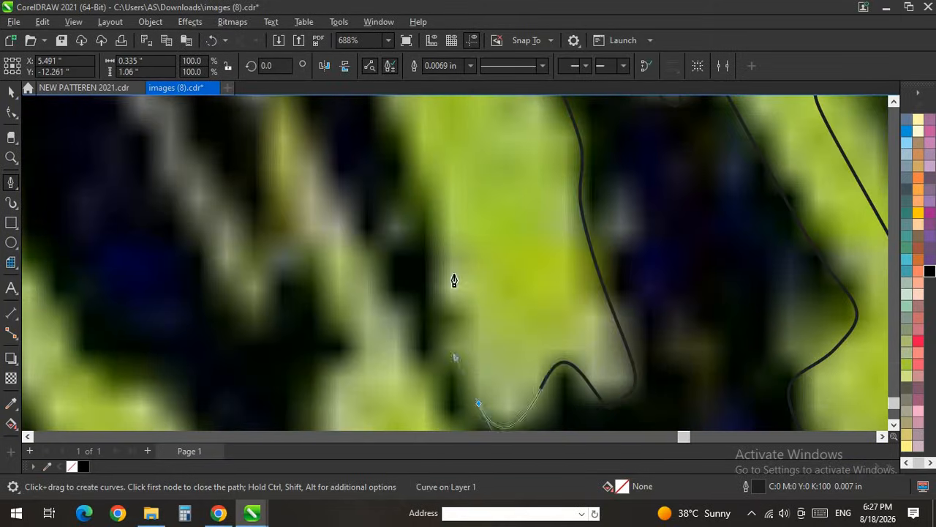
Step: Trace up the separate green streak's left side to its narrow upper tip and close the outline at its start point
{"action": "left_click_drag", "start_coordinate": [424, 166], "coordinate": [395, 112]}
{"action": "scroll", "coordinate": [455, 241], "scroll_direction": "down", "scroll_amount": 2}
{"action": "scroll", "coordinate": [437, 172], "scroll_direction": "up", "scroll_amount": 2}
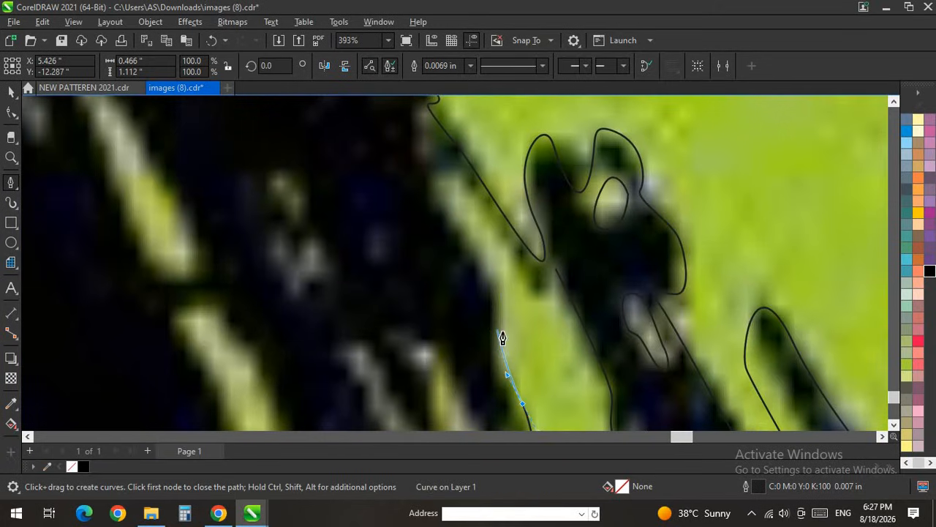
{"action": "left_click_drag", "start_coordinate": [503, 337], "coordinate": [505, 298]}
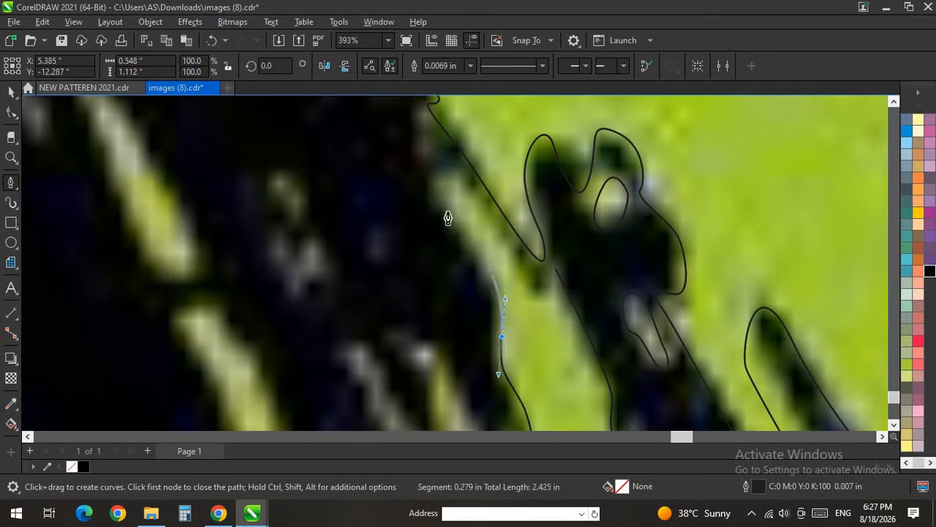
{"action": "left_click", "coordinate": [555, 272]}
Step: Trace a closed finger-shaped outline around the short green streak at the image's lower edge, extending it past the edge
{"action": "scroll", "coordinate": [540, 214], "scroll_direction": "down", "scroll_amount": 7}
{"action": "scroll", "coordinate": [600, 340], "scroll_direction": "up", "scroll_amount": 3}
{"action": "scroll", "coordinate": [615, 322], "scroll_direction": "down", "scroll_amount": 2}
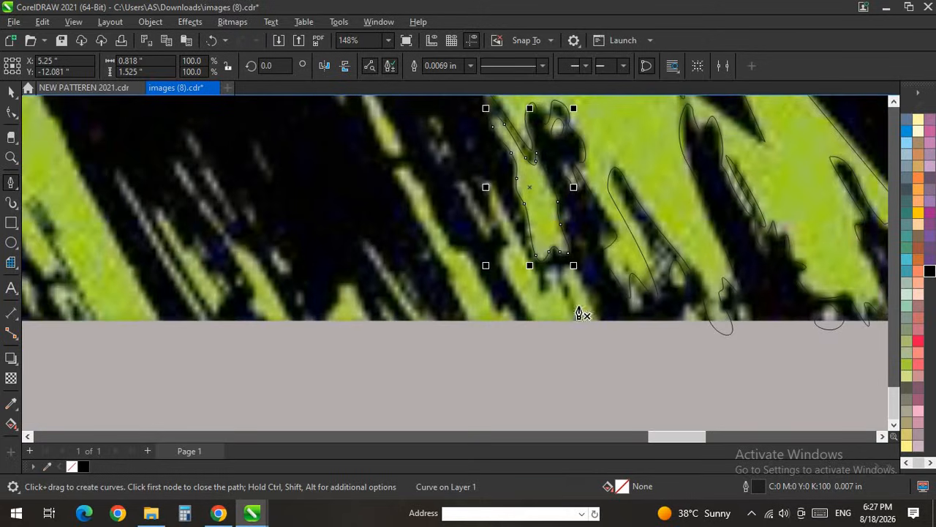
{"action": "scroll", "coordinate": [579, 310], "scroll_direction": "up", "scroll_amount": 2}
{"action": "left_click_drag", "start_coordinate": [625, 353], "coordinate": [606, 301]}
{"action": "mouse_move", "coordinate": [579, 262]}
{"action": "left_mouse_down"}
{"action": "mouse_move", "coordinate": [561, 241]}
{"action": "mouse_move", "coordinate": [563, 312]}
{"action": "left_mouse_up"}
{"action": "left_click_drag", "start_coordinate": [592, 366], "coordinate": [595, 371]}
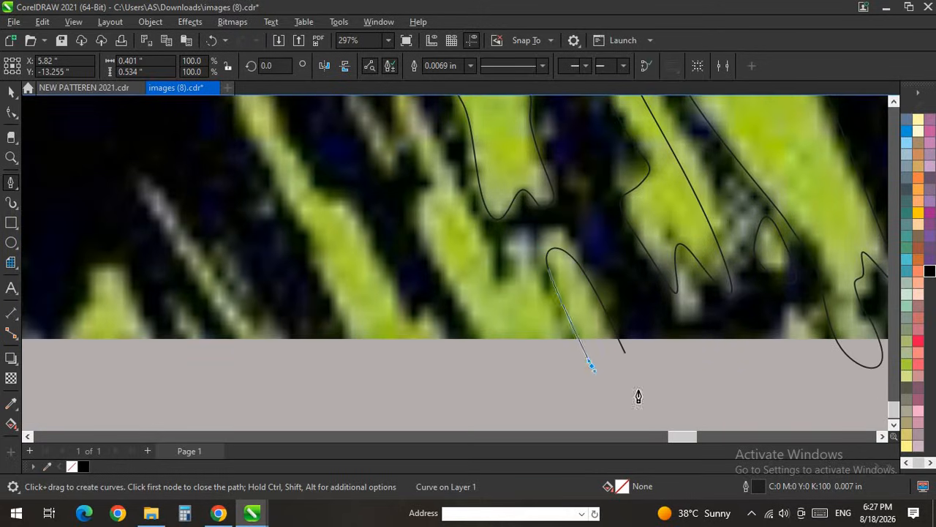
Step: Start the neighbouring streak's outline at its pale tip, tracing down around the small dark notch and up the streak's right side
{"action": "scroll", "coordinate": [527, 260], "scroll_direction": "up", "scroll_amount": 3}
{"action": "mouse_move", "coordinate": [526, 259]}
{"action": "left_mouse_down"}
{"action": "mouse_move", "coordinate": [522, 233]}
{"action": "mouse_move", "coordinate": [507, 289]}
{"action": "left_mouse_up"}
{"action": "left_click_drag", "start_coordinate": [510, 302], "coordinate": [499, 301]}
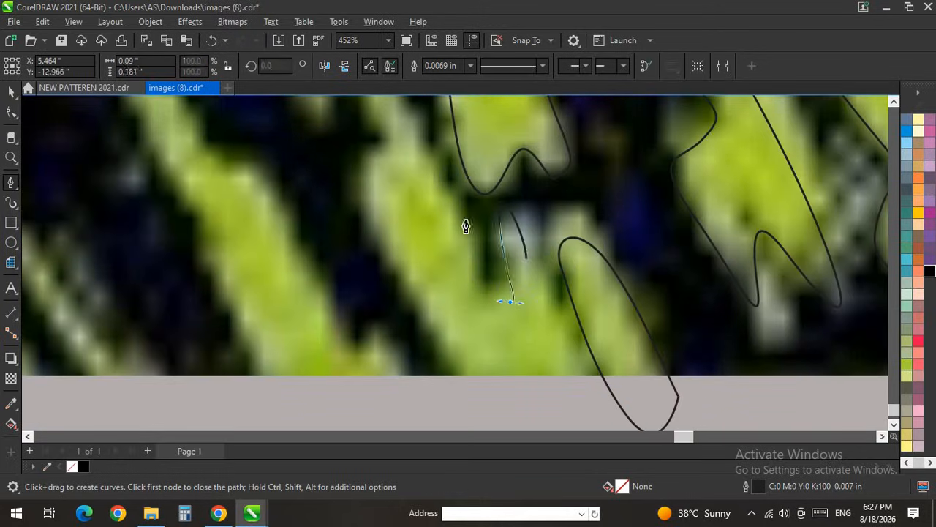
{"action": "left_click_drag", "start_coordinate": [464, 235], "coordinate": [444, 165]}
Step: Trace the streak's outline around its narrow upper tip and the thin pale spike beside it
{"action": "scroll", "coordinate": [481, 297], "scroll_direction": "down", "scroll_amount": 5}
{"action": "scroll", "coordinate": [433, 183], "scroll_direction": "up", "scroll_amount": 5}
{"action": "left_click_drag", "start_coordinate": [356, 132], "coordinate": [375, 177]}
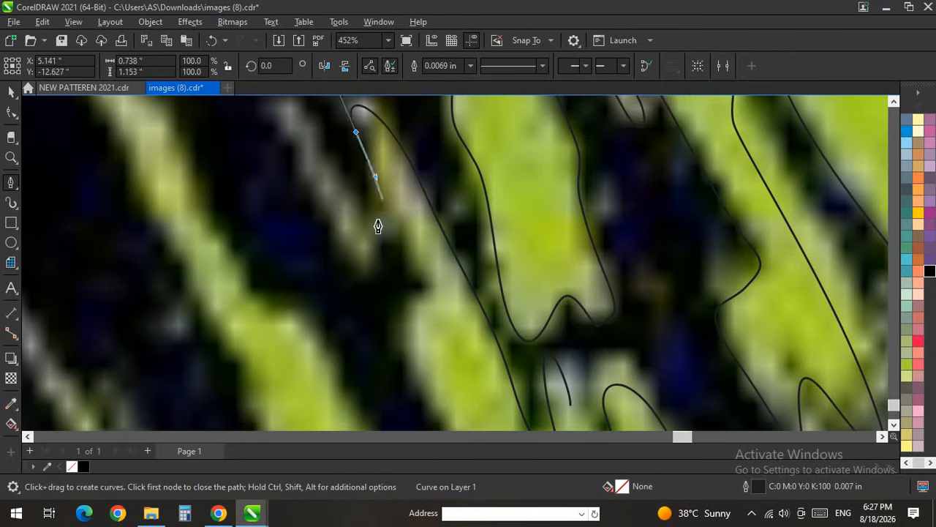
{"action": "left_click_drag", "start_coordinate": [307, 118], "coordinate": [283, 110]}
{"action": "left_click_drag", "start_coordinate": [279, 149], "coordinate": [300, 181]}
{"action": "left_click_drag", "start_coordinate": [357, 271], "coordinate": [405, 250]}
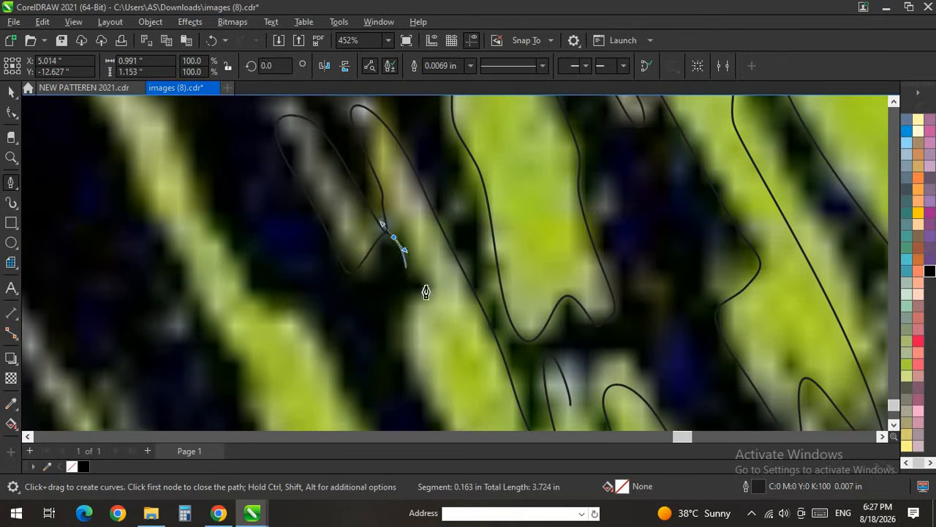
Step: Trace down the streak's left side past the image's lower edge and back up towards the outline's start point
{"action": "scroll", "coordinate": [406, 355], "scroll_direction": "down", "scroll_amount": 3}
{"action": "left_click_drag", "start_coordinate": [396, 323], "coordinate": [456, 419]}
{"action": "scroll", "coordinate": [443, 411], "scroll_direction": "up", "scroll_amount": 5}
{"action": "scroll", "coordinate": [464, 398], "scroll_direction": "down", "scroll_amount": 6}
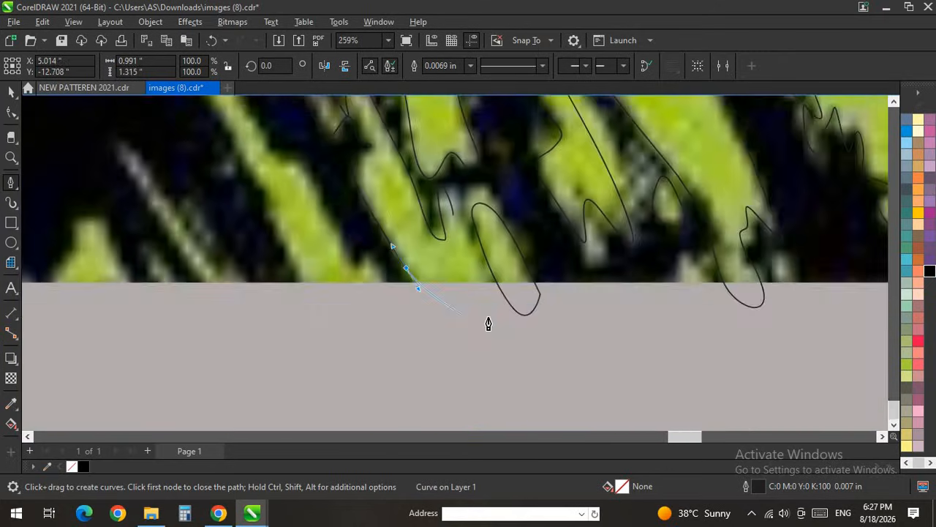
{"action": "scroll", "coordinate": [484, 324], "scroll_direction": "up", "scroll_amount": 3}
{"action": "left_click", "coordinate": [488, 298]}
{"action": "left_click_drag", "start_coordinate": [466, 194], "coordinate": [437, 147]}
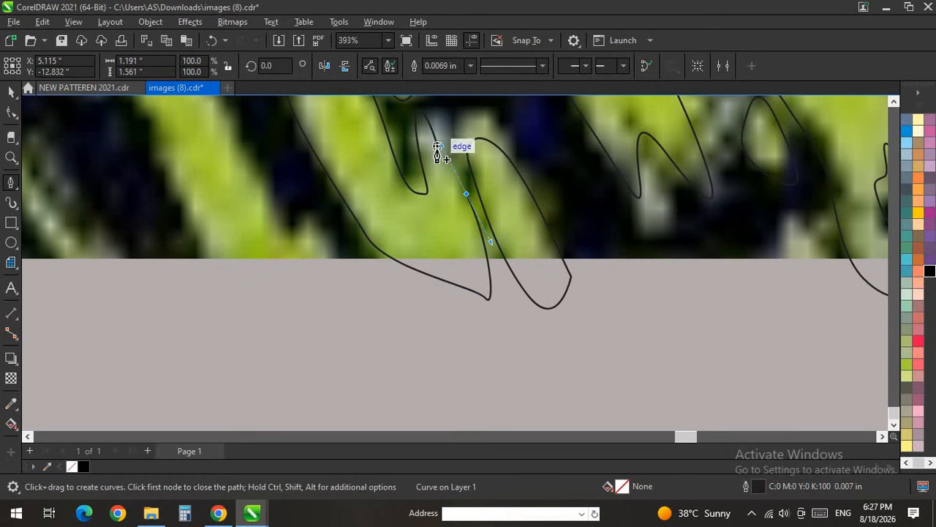
Step: Close the Pen outline around the forked green streak at the image's lower edge, about 1.19 × 1.56 in
{"action": "left_click", "coordinate": [439, 156]}
{"action": "scroll", "coordinate": [528, 274], "scroll_direction": "down", "scroll_amount": 4}
{"action": "scroll", "coordinate": [409, 212], "scroll_direction": "up", "scroll_amount": 3}
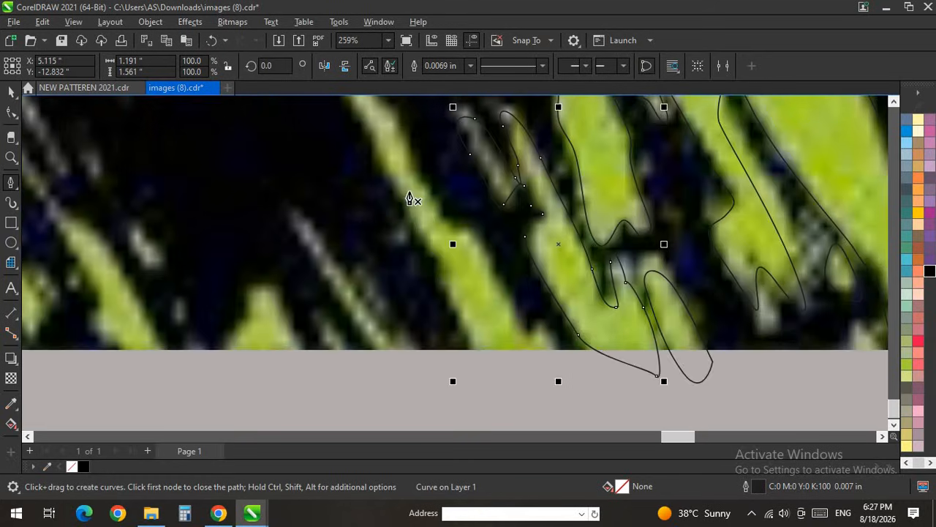
Step: Trace the next long green streak to the left with a closed Pen outline, about 1.25 × 1.72 in, extending below the image edge
{"action": "scroll", "coordinate": [412, 196], "scroll_direction": "down", "scroll_amount": 2}
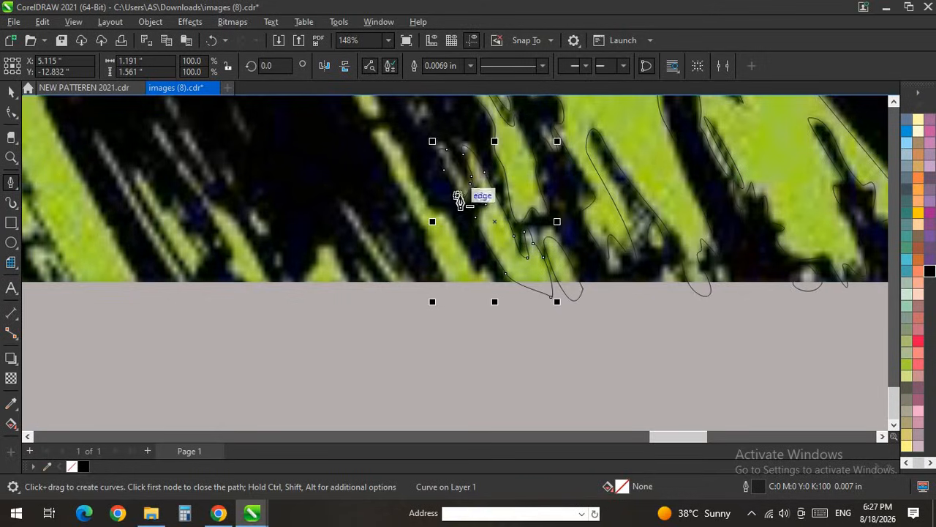
{"action": "scroll", "coordinate": [459, 201], "scroll_direction": "down", "scroll_amount": 1}
{"action": "scroll", "coordinate": [449, 215], "scroll_direction": "up", "scroll_amount": 3}
{"action": "left_click", "coordinate": [550, 279]}
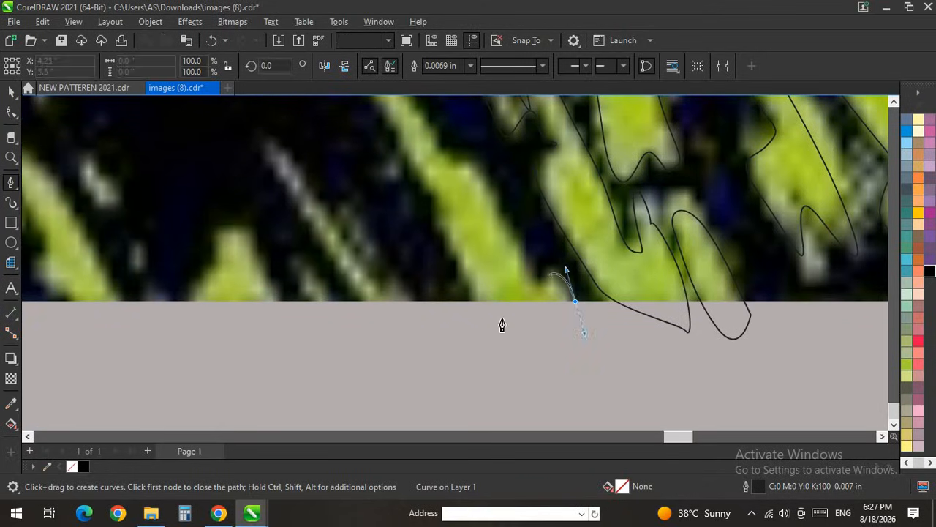
{"action": "left_click_drag", "start_coordinate": [487, 306], "coordinate": [458, 267]}
{"action": "scroll", "coordinate": [446, 264], "scroll_direction": "down", "scroll_amount": 3}
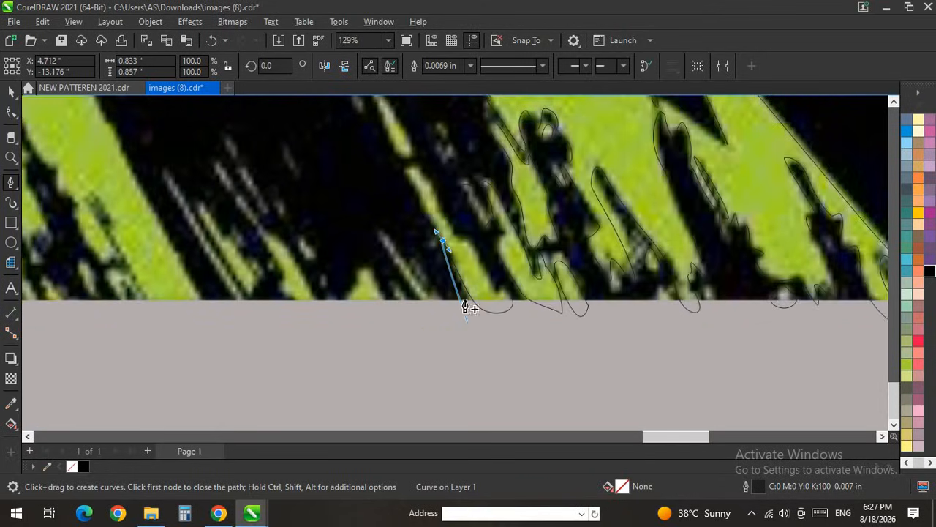
{"action": "scroll", "coordinate": [438, 313], "scroll_direction": "up", "scroll_amount": 3}
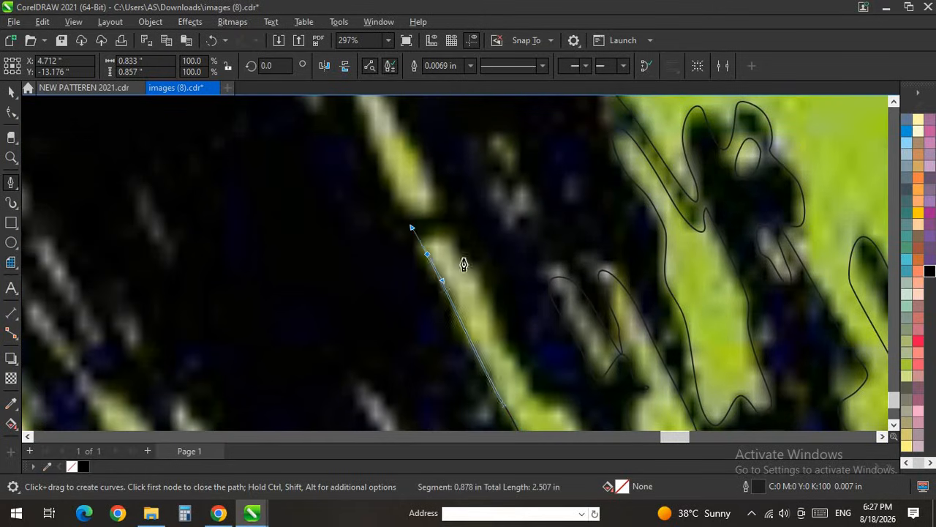
{"action": "left_click_drag", "start_coordinate": [570, 425], "coordinate": [576, 433]}
{"action": "scroll", "coordinate": [421, 238], "scroll_direction": "down", "scroll_amount": 5}
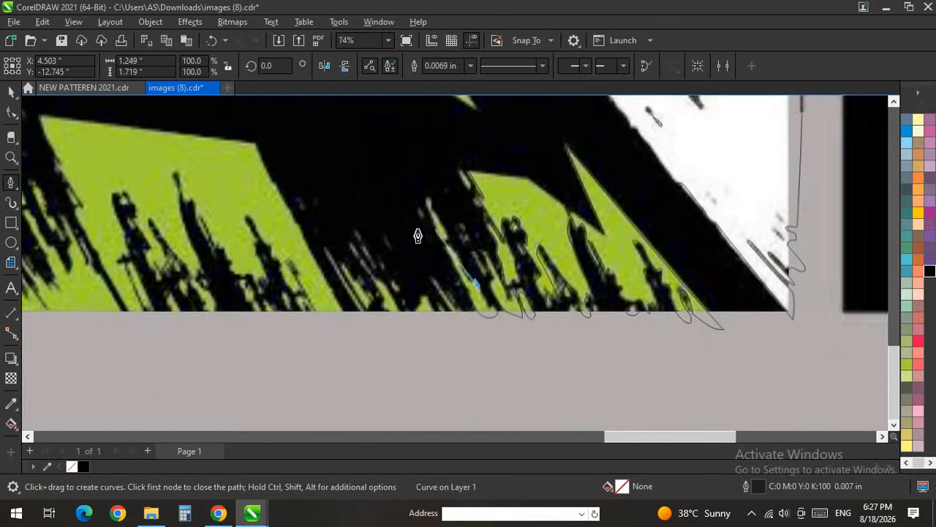
{"action": "scroll", "coordinate": [476, 271], "scroll_direction": "up", "scroll_amount": 4}
{"action": "scroll", "coordinate": [429, 256], "scroll_direction": "up", "scroll_amount": 2}
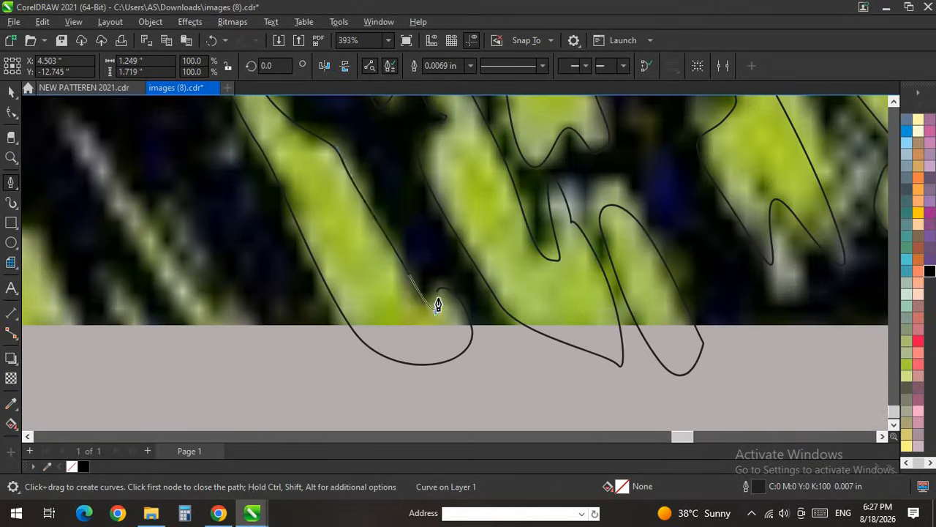
{"action": "left_click", "coordinate": [439, 300]}
Step: Trace the thin grey-green streak with its side notches as a closed Pen outline, about 0.79 × 0.92 in
{"action": "scroll", "coordinate": [439, 300], "scroll_direction": "down", "scroll_amount": 5}
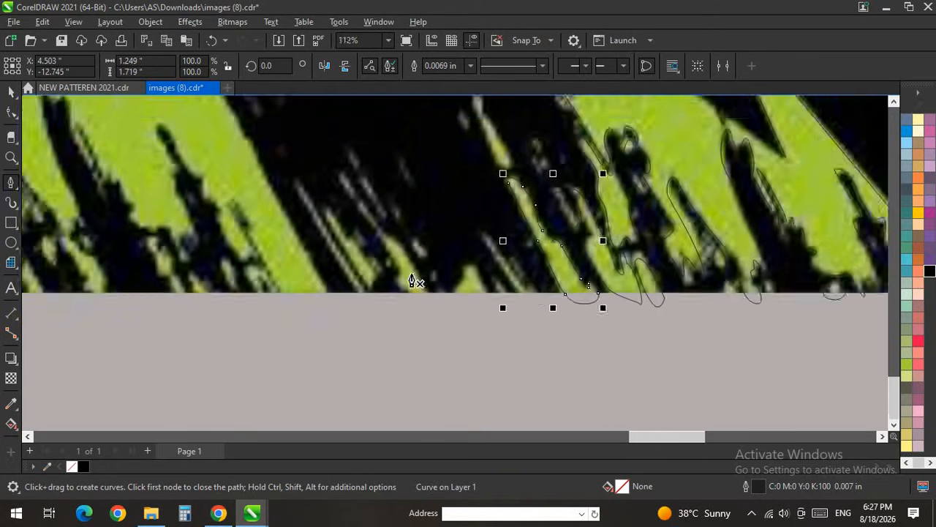
{"action": "scroll", "coordinate": [411, 280], "scroll_direction": "up", "scroll_amount": 2}
{"action": "scroll", "coordinate": [649, 288], "scroll_direction": "up", "scroll_amount": 2}
{"action": "left_click", "coordinate": [690, 369]}
{"action": "mouse_move", "coordinate": [649, 297]}
{"action": "left_mouse_down"}
{"action": "mouse_move", "coordinate": [642, 305]}
{"action": "mouse_move", "coordinate": [623, 279]}
{"action": "mouse_move", "coordinate": [612, 238]}
{"action": "mouse_move", "coordinate": [607, 271]}
{"action": "left_mouse_up"}
{"action": "left_click_drag", "start_coordinate": [600, 267], "coordinate": [564, 245]}
{"action": "left_click_drag", "start_coordinate": [516, 148], "coordinate": [467, 117]}
{"action": "left_click_drag", "start_coordinate": [521, 199], "coordinate": [561, 255]}
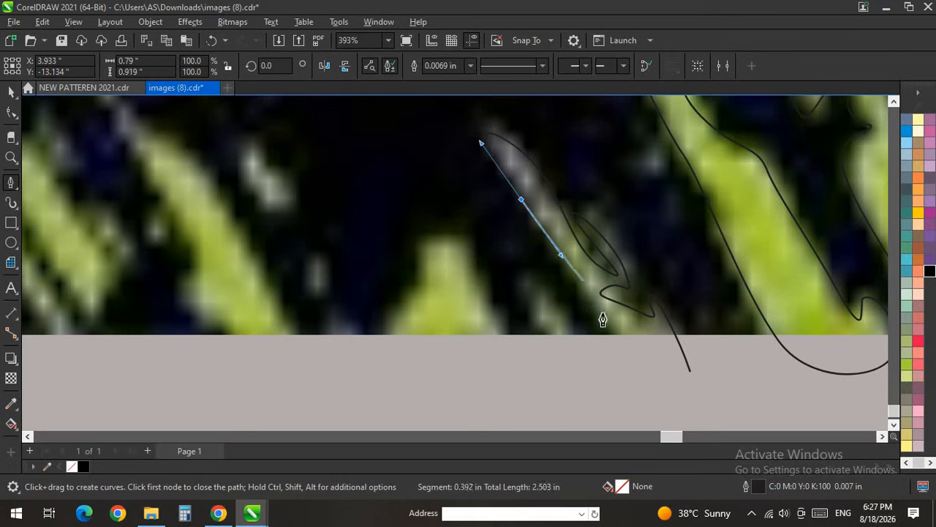
{"action": "left_click", "coordinate": [689, 372]}
Step: Trace the small green peak on the image's lower edge as a closed Pen outline, about 0.52 × 0.61 in
{"action": "scroll", "coordinate": [688, 291], "scroll_direction": "down", "scroll_amount": 1}
{"action": "scroll", "coordinate": [585, 315], "scroll_direction": "up", "scroll_amount": 1}
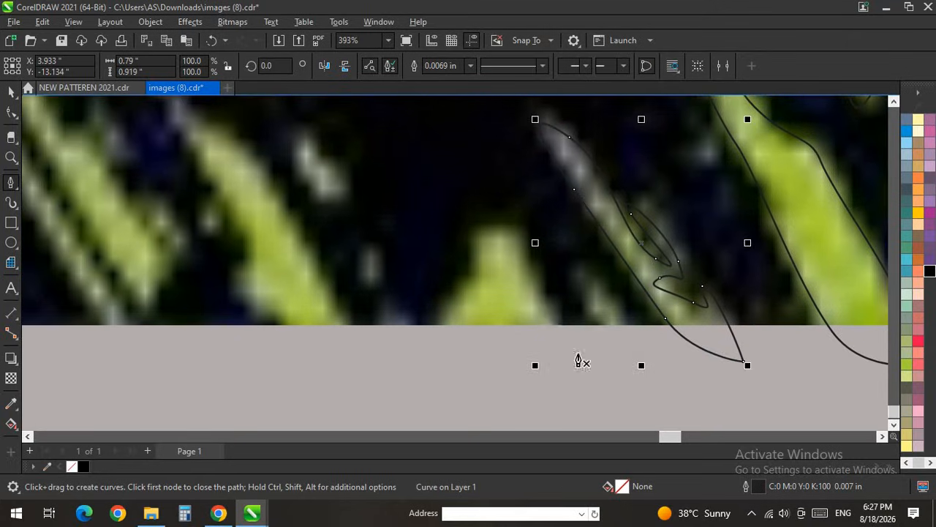
{"action": "left_click_drag", "start_coordinate": [578, 353], "coordinate": [554, 314]}
{"action": "left_click_drag", "start_coordinate": [519, 235], "coordinate": [488, 209]}
{"action": "left_click_drag", "start_coordinate": [485, 263], "coordinate": [492, 284]}
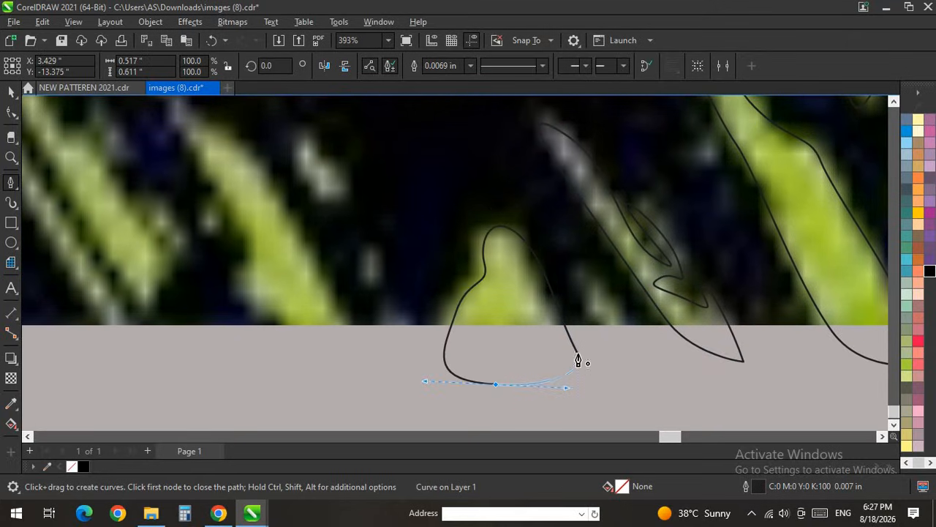
{"action": "left_click", "coordinate": [578, 359]}
Step: Outline the small thin streak just right of the green peak as a closed curve, about 0.28 × 0.40 in
{"action": "left_click", "coordinate": [567, 251]}
{"action": "left_click_drag", "start_coordinate": [629, 353], "coordinate": [644, 366]}
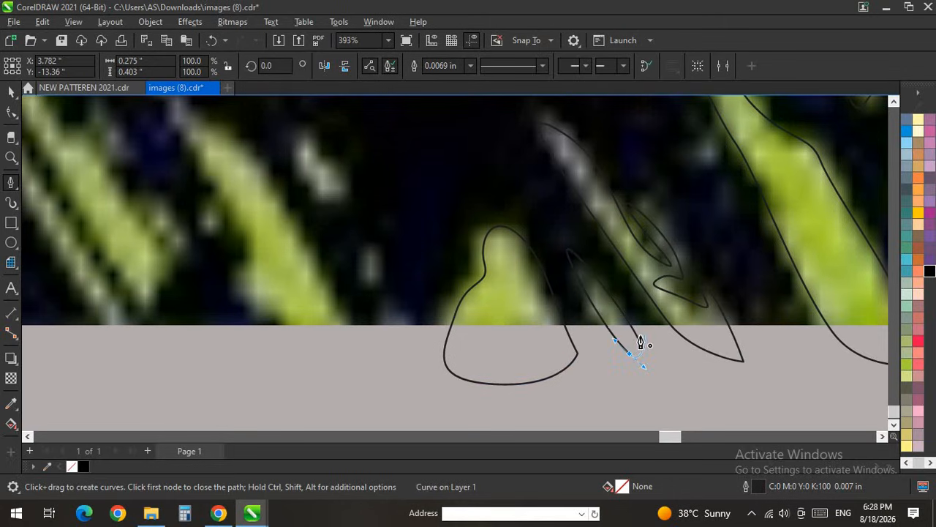
{"action": "left_click", "coordinate": [639, 338]}
Step: Trace the jagged green streak left of the peak as a closed Pen outline, about 0.73 × 1.13 in
{"action": "scroll", "coordinate": [659, 348], "scroll_direction": "down", "scroll_amount": 1}
{"action": "scroll", "coordinate": [517, 391], "scroll_direction": "up", "scroll_amount": 1}
{"action": "left_click", "coordinate": [514, 420]}
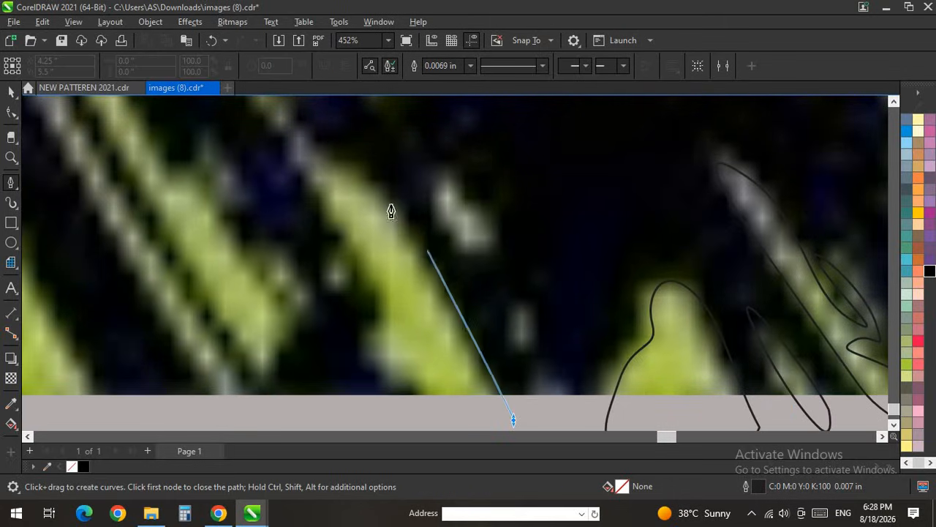
{"action": "left_click_drag", "start_coordinate": [390, 207], "coordinate": [299, 158]}
{"action": "left_click_drag", "start_coordinate": [325, 200], "coordinate": [338, 251]}
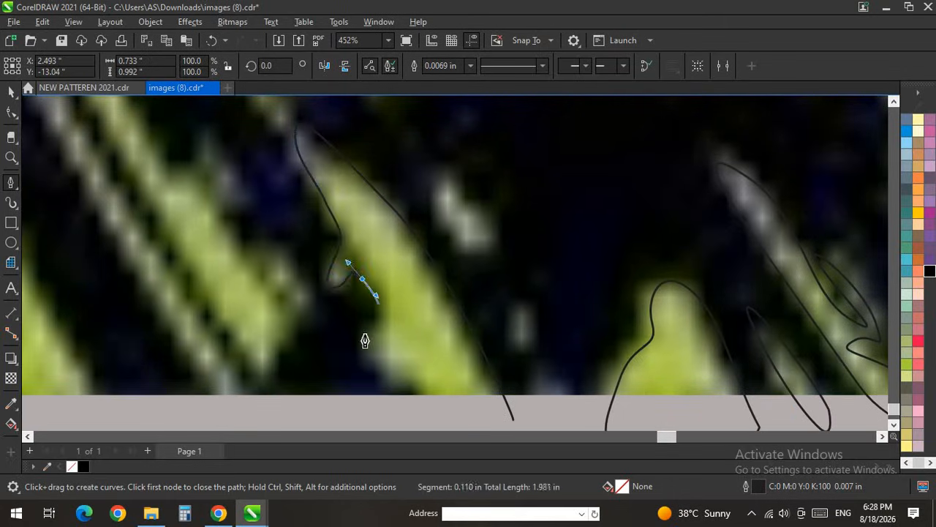
{"action": "scroll", "coordinate": [440, 371], "scroll_direction": "down", "scroll_amount": 1}
{"action": "left_click_drag", "start_coordinate": [449, 401], "coordinate": [485, 394]}
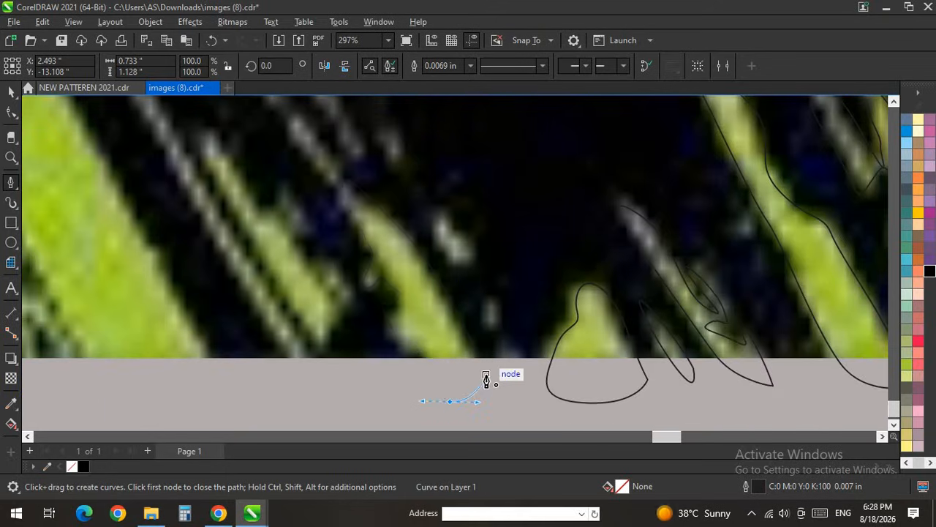
{"action": "left_click", "coordinate": [488, 376]}
Step: Trace the short green streak further left, including its notched right side, as a closed Pen outline
{"action": "scroll", "coordinate": [360, 293], "scroll_direction": "down", "scroll_amount": 2}
{"action": "scroll", "coordinate": [474, 360], "scroll_direction": "up", "scroll_amount": 1}
{"action": "scroll", "coordinate": [488, 367], "scroll_direction": "up", "scroll_amount": 2}
{"action": "left_click", "coordinate": [423, 315]}
{"action": "left_click_drag", "start_coordinate": [393, 271], "coordinate": [330, 244]}
{"action": "left_click", "coordinate": [395, 304]}
{"action": "scroll", "coordinate": [431, 380], "scroll_direction": "up", "scroll_amount": 1}
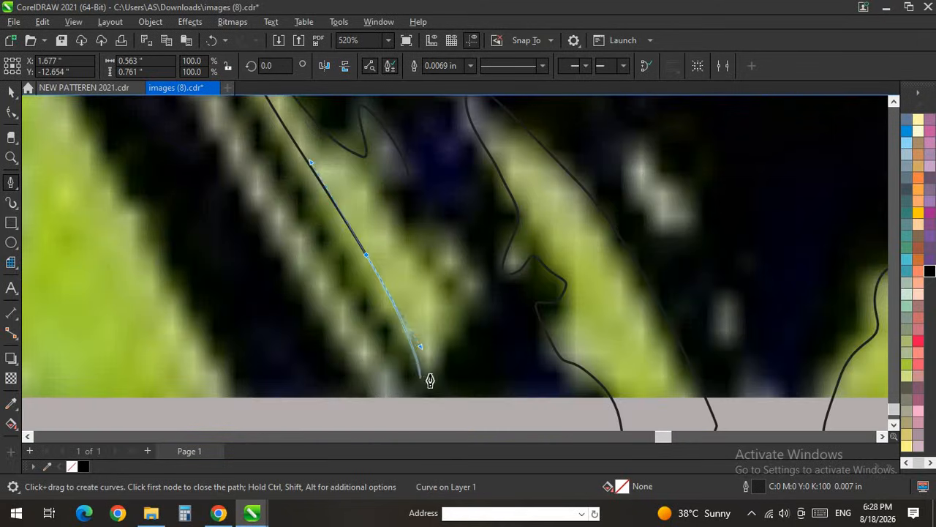
{"action": "left_click", "coordinate": [454, 306]}
{"action": "left_click_drag", "start_coordinate": [381, 179], "coordinate": [408, 182]}
{"action": "left_click", "coordinate": [408, 178]}
Step: Trace the long, thin grey streak beside the large green area as a closed Pen outline, about 0.96 × 1.61 in
{"action": "scroll", "coordinate": [434, 284], "scroll_direction": "down", "scroll_amount": 2}
{"action": "left_click", "coordinate": [412, 347]}
{"action": "left_click_drag", "start_coordinate": [327, 200], "coordinate": [299, 157]}
{"action": "scroll", "coordinate": [368, 246], "scroll_direction": "up", "scroll_amount": 2}
{"action": "left_click_drag", "start_coordinate": [420, 329], "coordinate": [475, 421]}
{"action": "scroll", "coordinate": [432, 201], "scroll_direction": "down", "scroll_amount": 1}
{"action": "scroll", "coordinate": [477, 392], "scroll_direction": "up", "scroll_amount": 1}
{"action": "scroll", "coordinate": [503, 349], "scroll_direction": "down", "scroll_amount": 2}
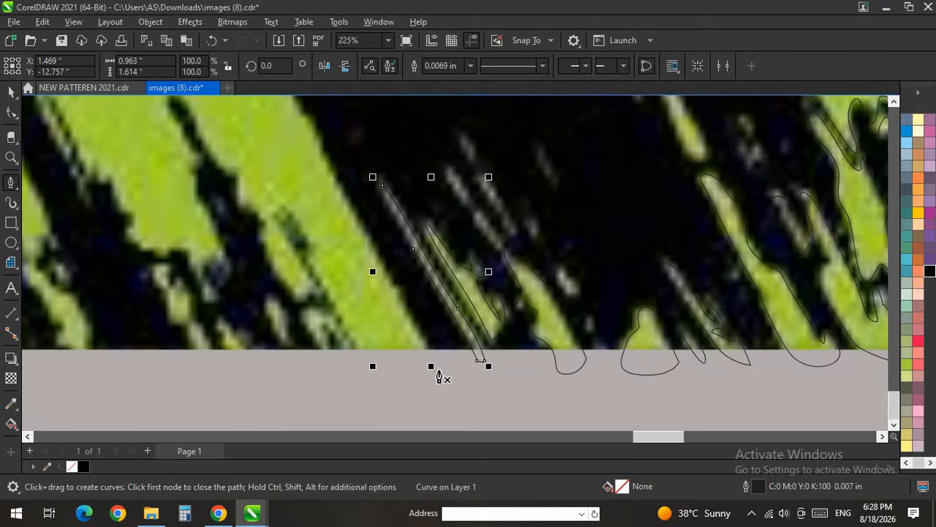
Step: Start a Pen outline of the large green area, from below the image up its right edge and across its top to the upper-left corner
{"action": "left_click", "coordinate": [439, 371]}
{"action": "scroll", "coordinate": [412, 332], "scroll_direction": "down", "scroll_amount": 1}
{"action": "scroll", "coordinate": [321, 135], "scroll_direction": "up", "scroll_amount": 1}
{"action": "left_click_drag", "start_coordinate": [302, 173], "coordinate": [271, 116]}
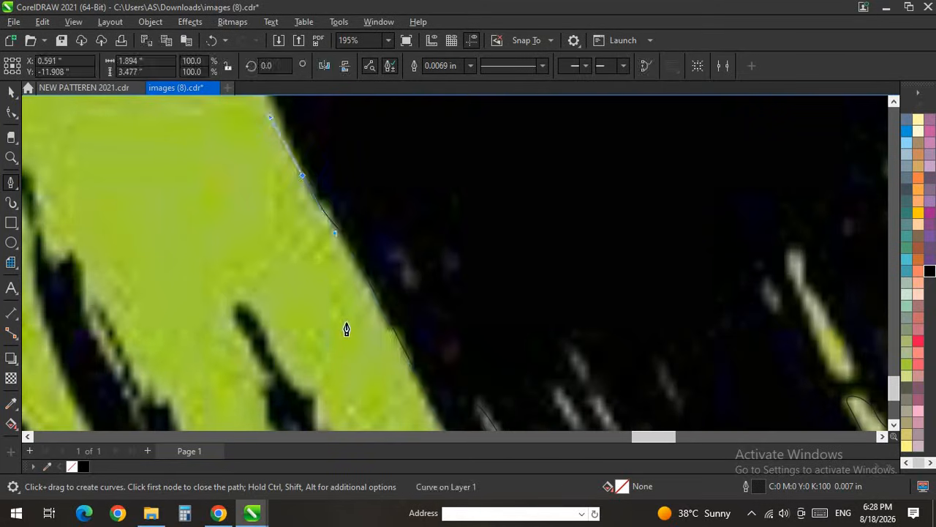
{"action": "scroll", "coordinate": [340, 311], "scroll_direction": "down", "scroll_amount": 2}
{"action": "scroll", "coordinate": [326, 260], "scroll_direction": "up", "scroll_amount": 2}
{"action": "scroll", "coordinate": [395, 281], "scroll_direction": "down", "scroll_amount": 1}
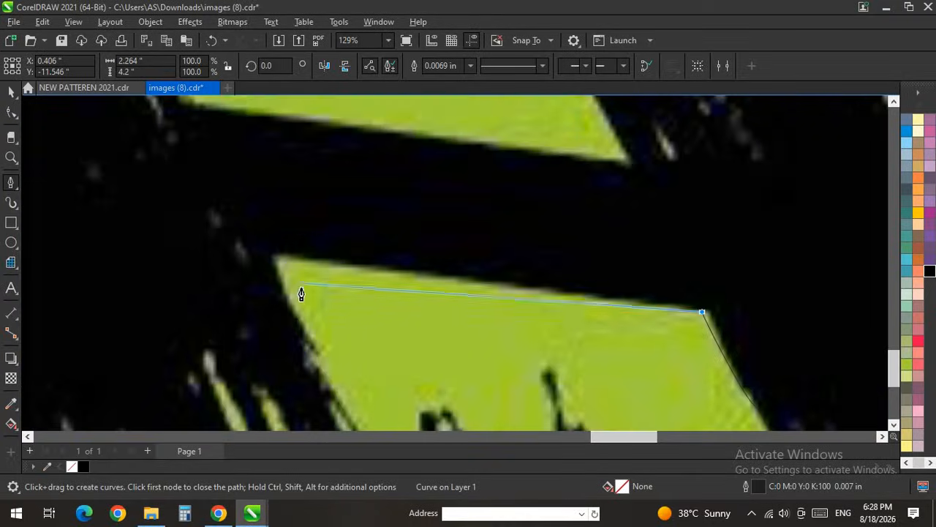
{"action": "left_click", "coordinate": [270, 264]}
Step: Continue the large green area's outline down its upper-left edge, following the narrow loop and the hooked notch
{"action": "scroll", "coordinate": [297, 348], "scroll_direction": "up", "scroll_amount": 2}
{"action": "left_click_drag", "start_coordinate": [311, 357], "coordinate": [318, 391]}
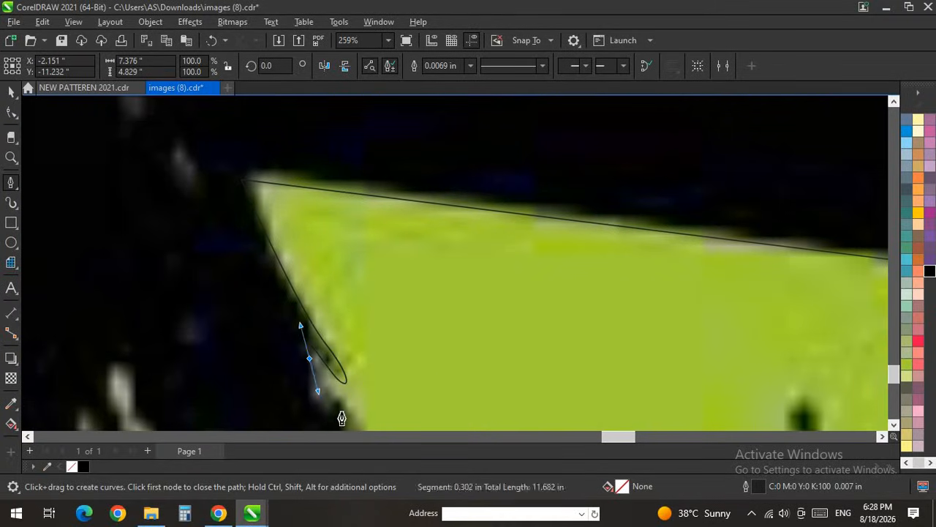
{"action": "scroll", "coordinate": [357, 379], "scroll_direction": "down", "scroll_amount": 2}
{"action": "scroll", "coordinate": [346, 386], "scroll_direction": "up", "scroll_amount": 2}
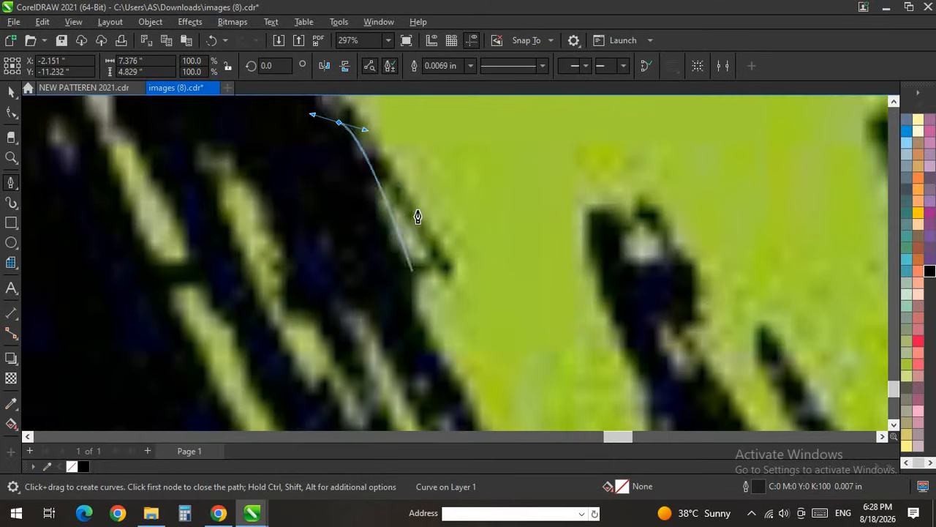
{"action": "left_click_drag", "start_coordinate": [436, 278], "coordinate": [397, 292]}
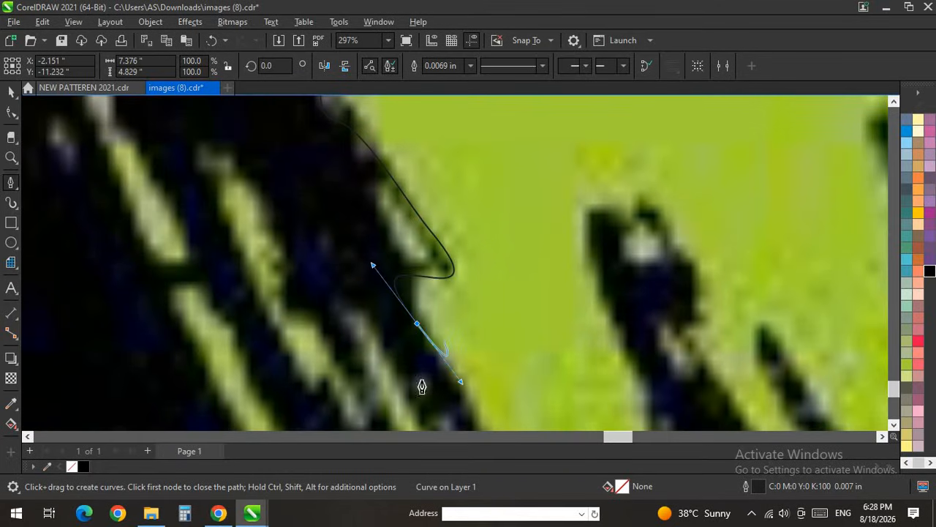
Step: Carry the large green area's outline down its left edge and round the tip below the image's lower edge
{"action": "scroll", "coordinate": [421, 386], "scroll_direction": "down", "scroll_amount": 3}
{"action": "scroll", "coordinate": [440, 313], "scroll_direction": "up", "scroll_amount": 2}
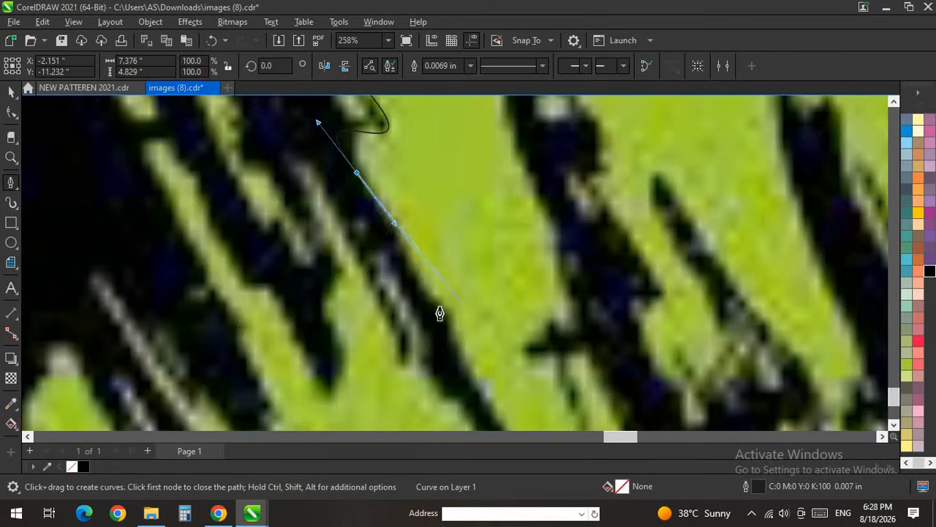
{"action": "scroll", "coordinate": [477, 376], "scroll_direction": "up", "scroll_amount": 3}
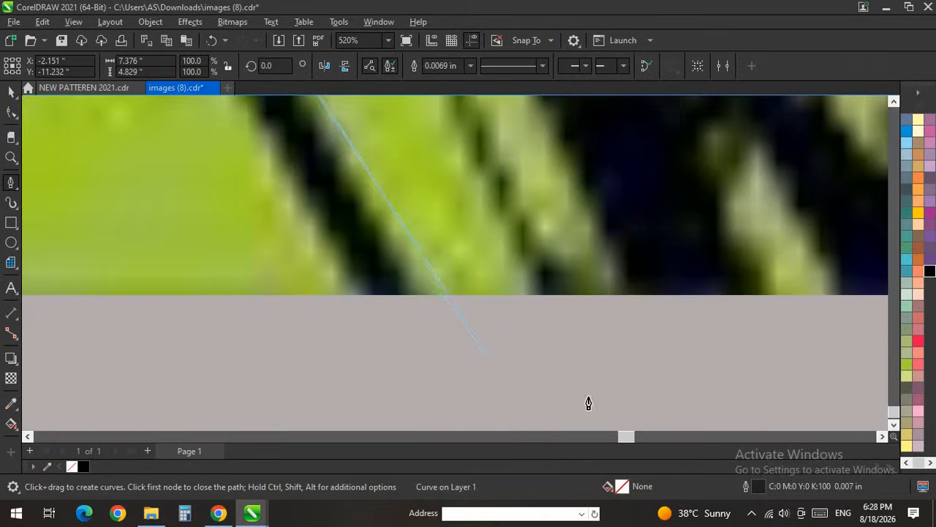
{"action": "scroll", "coordinate": [499, 211], "scroll_direction": "down", "scroll_amount": 4}
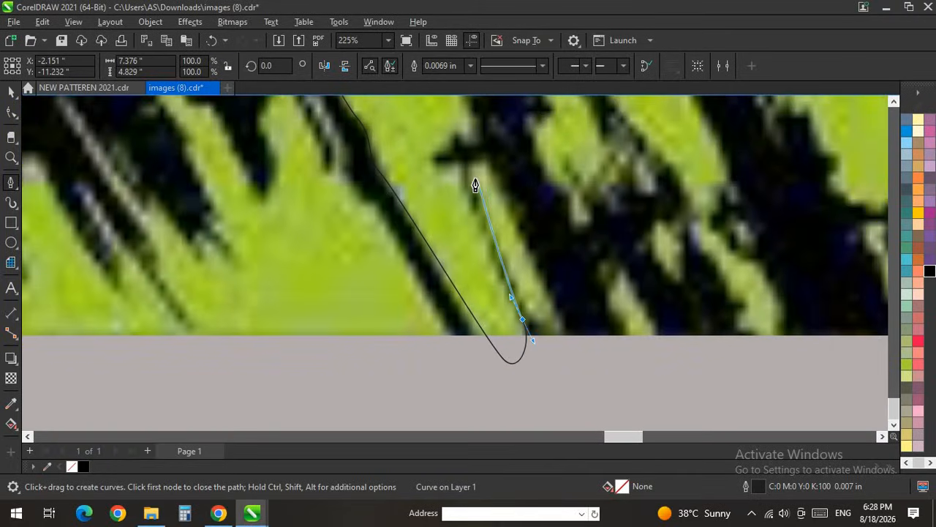
Step: Continue the outline up the right side of the lower green tongue, tracing the dark side notch and the small bump above it
{"action": "left_click", "coordinate": [459, 178]}
{"action": "scroll", "coordinate": [444, 230], "scroll_direction": "down", "scroll_amount": 2}
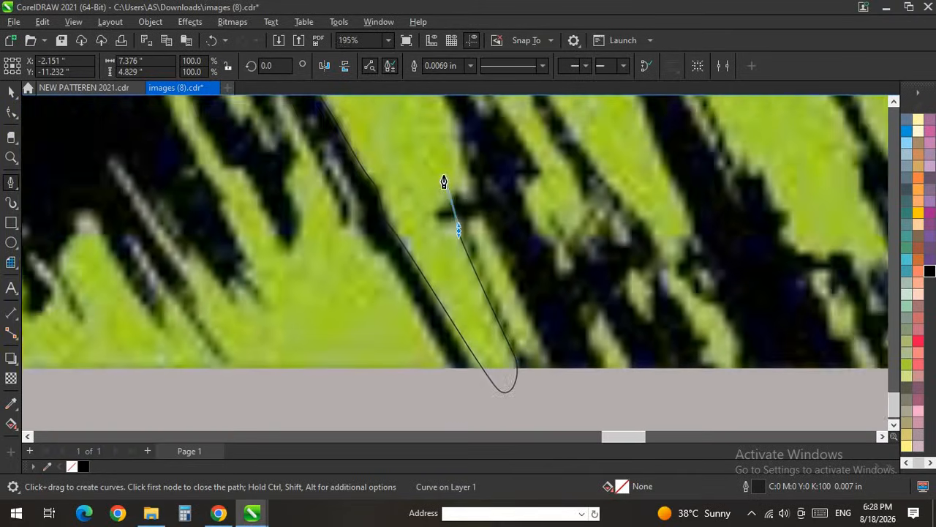
{"action": "scroll", "coordinate": [453, 251], "scroll_direction": "up", "scroll_amount": 3}
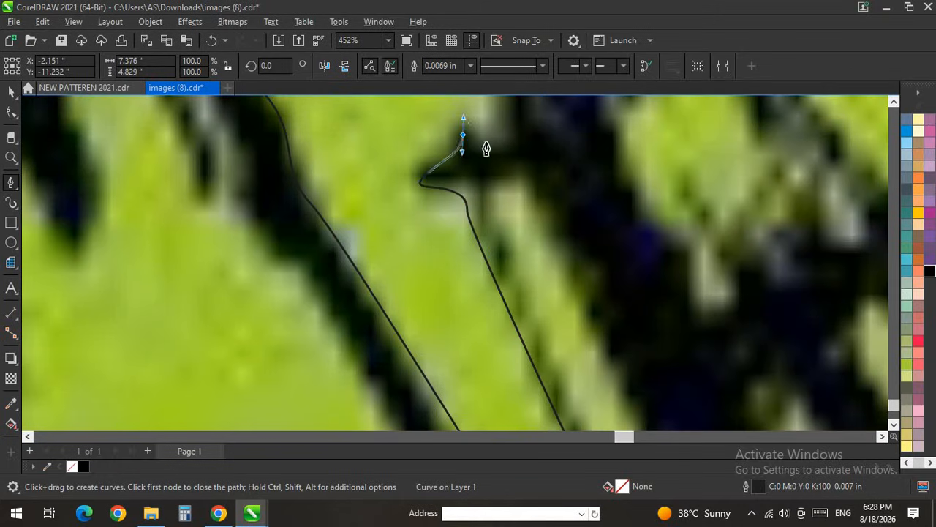
{"action": "scroll", "coordinate": [498, 244], "scroll_direction": "down", "scroll_amount": 3}
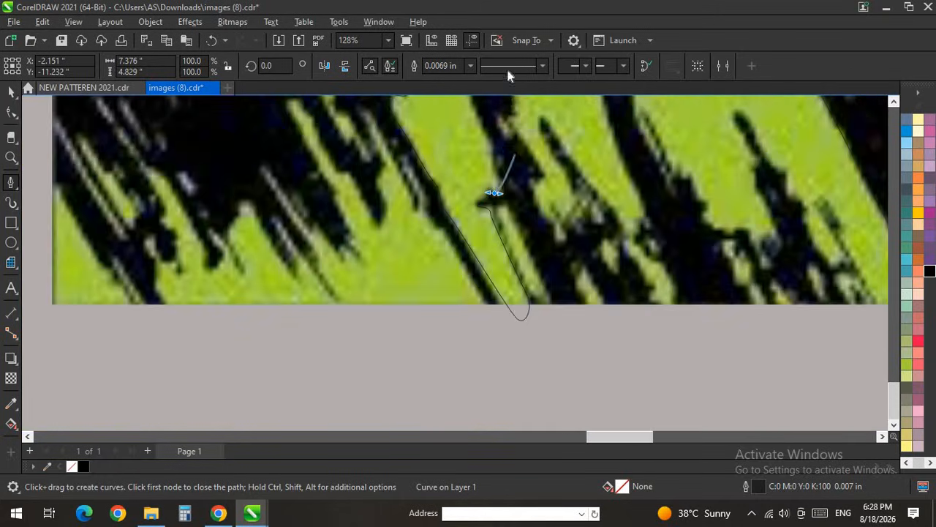
{"action": "scroll", "coordinate": [487, 234], "scroll_direction": "up", "scroll_amount": 5}
{"action": "left_click_drag", "start_coordinate": [550, 298], "coordinate": [556, 287]}
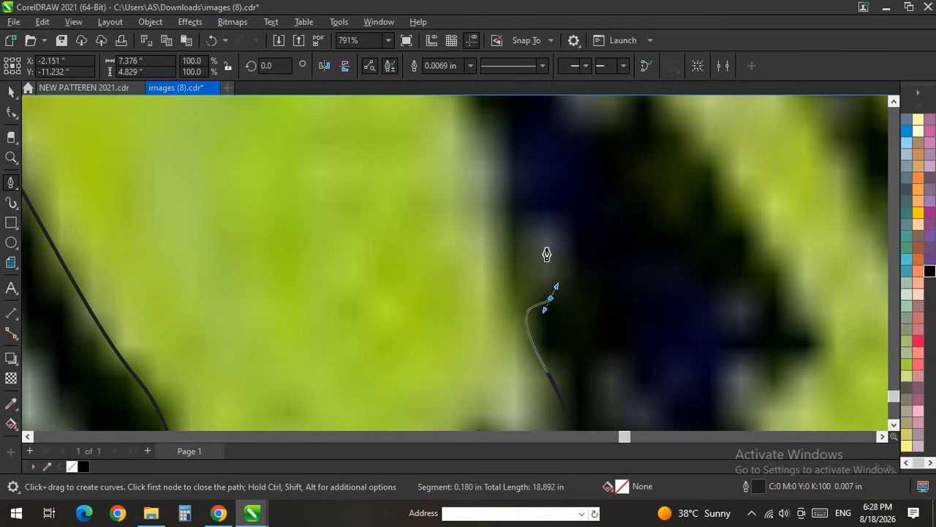
Step: Trace the outline up the left side of the dark spike, over its double-peaked top and down its right side
{"action": "scroll", "coordinate": [440, 380], "scroll_direction": "down", "scroll_amount": 11}
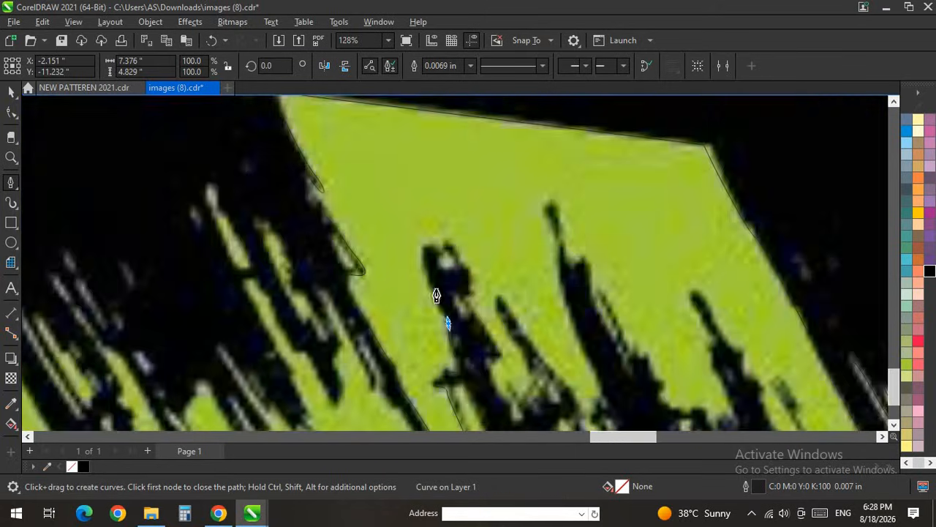
{"action": "scroll", "coordinate": [436, 294], "scroll_direction": "up", "scroll_amount": 11}
{"action": "left_click_drag", "start_coordinate": [433, 312], "coordinate": [402, 248]}
{"action": "scroll", "coordinate": [391, 253], "scroll_direction": "down", "scroll_amount": 1}
{"action": "scroll", "coordinate": [389, 311], "scroll_direction": "down", "scroll_amount": 2}
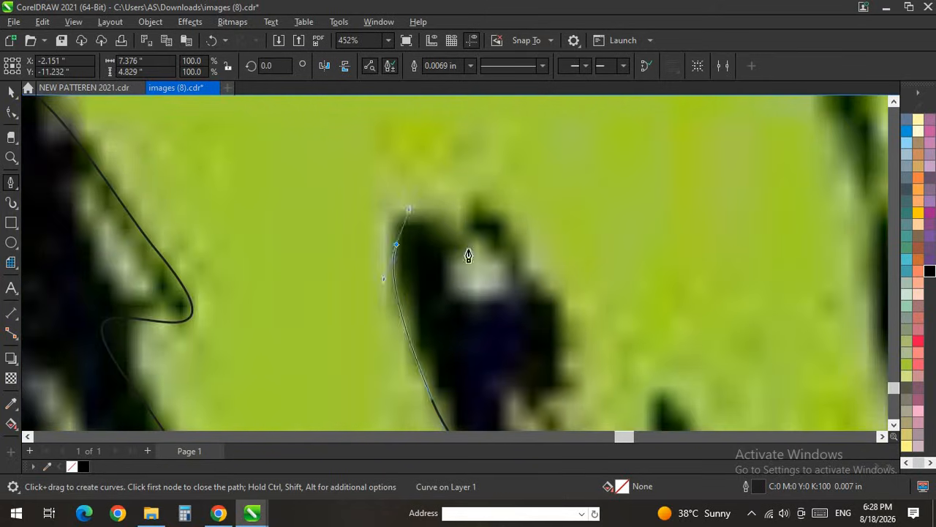
{"action": "left_click_drag", "start_coordinate": [465, 243], "coordinate": [465, 252]}
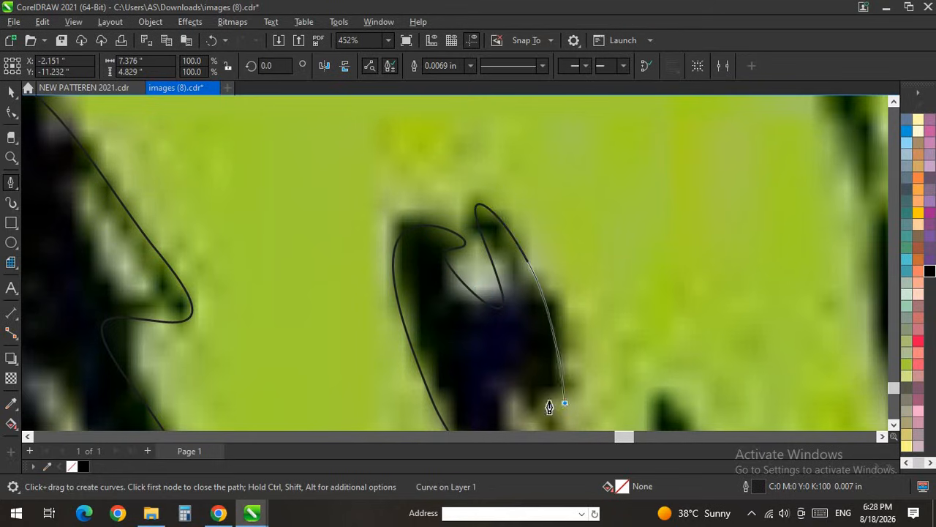
{"action": "left_click_drag", "start_coordinate": [549, 408], "coordinate": [495, 393]}
Step: Continue the large green area's outline down the double-peaked spike's right side, through the pale notch and round the narrow green tip below
{"action": "scroll", "coordinate": [413, 190], "scroll_direction": "down", "scroll_amount": 6}
{"action": "scroll", "coordinate": [454, 295], "scroll_direction": "up", "scroll_amount": 6}
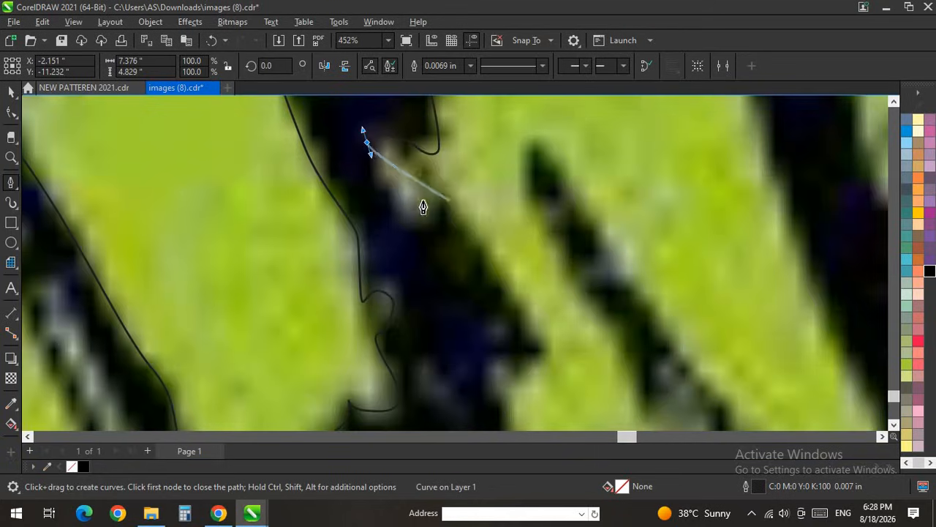
{"action": "left_click_drag", "start_coordinate": [492, 389], "coordinate": [497, 401]}
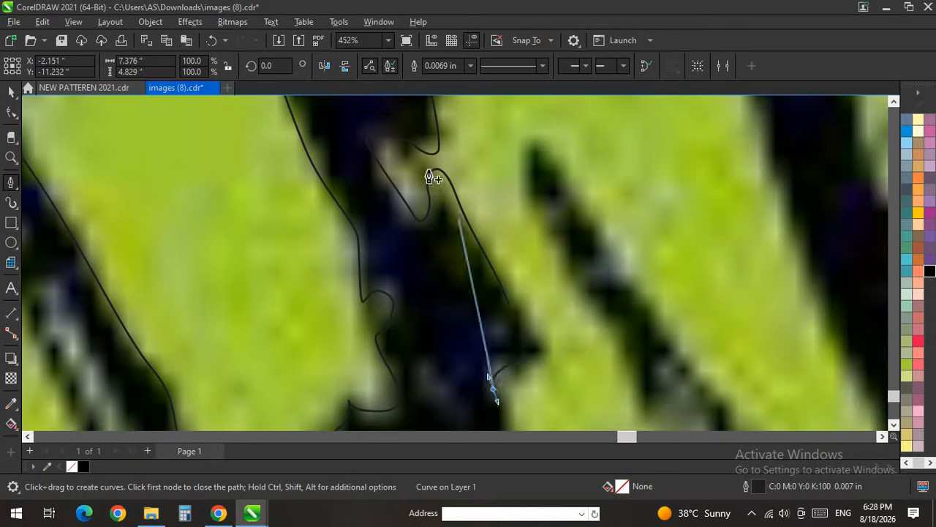
{"action": "scroll", "coordinate": [432, 177], "scroll_direction": "down", "scroll_amount": 3}
{"action": "scroll", "coordinate": [452, 274], "scroll_direction": "up", "scroll_amount": 3}
Step: Trace the W-shaped dark notches beside the narrow green tip and the rounded hump above them
{"action": "left_click_drag", "start_coordinate": [513, 242], "coordinate": [505, 205]}
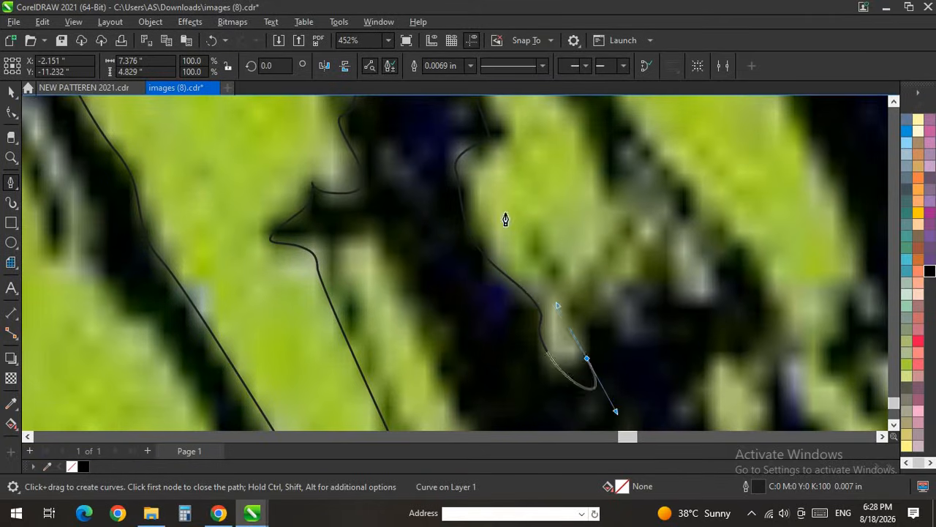
{"action": "left_click_drag", "start_coordinate": [623, 224], "coordinate": [609, 272]}
{"action": "left_click_drag", "start_coordinate": [606, 312], "coordinate": [622, 348]}
{"action": "left_click_drag", "start_coordinate": [667, 257], "coordinate": [684, 226]}
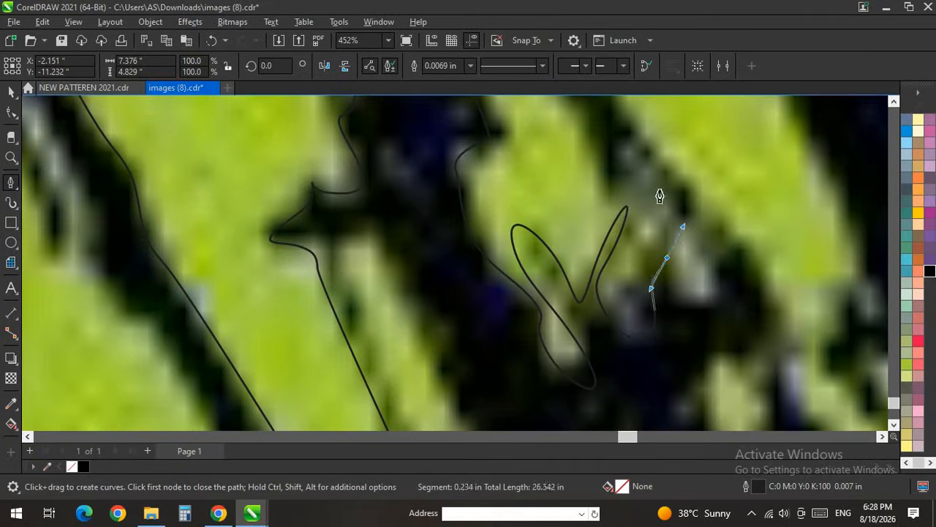
{"action": "left_click_drag", "start_coordinate": [665, 189], "coordinate": [636, 198]}
Step: Trace the outline up the left side of the thin dark spike, round its tip and down its right side
{"action": "left_click_drag", "start_coordinate": [613, 180], "coordinate": [582, 139]}
{"action": "scroll", "coordinate": [598, 239], "scroll_direction": "down", "scroll_amount": 5}
{"action": "scroll", "coordinate": [595, 313], "scroll_direction": "down", "scroll_amount": 3}
{"action": "scroll", "coordinate": [569, 195], "scroll_direction": "up", "scroll_amount": 6}
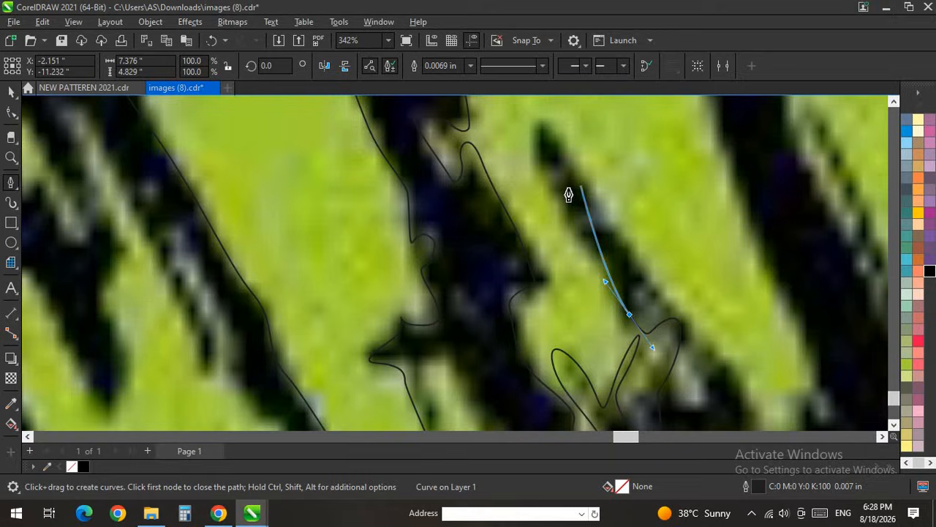
{"action": "left_click", "coordinate": [526, 139]}
{"action": "left_click_drag", "start_coordinate": [620, 230], "coordinate": [638, 261]}
{"action": "scroll", "coordinate": [748, 373], "scroll_direction": "down", "scroll_amount": 2}
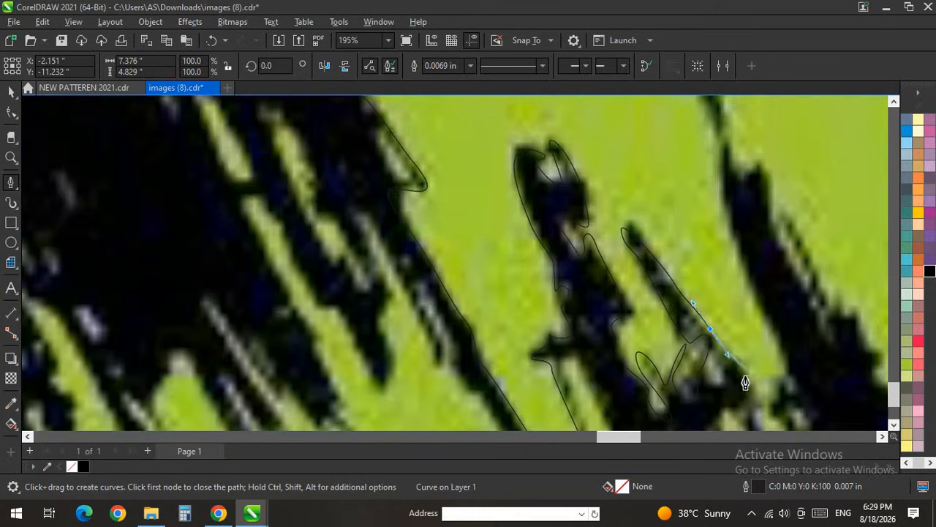
Step: Carry the outline below the thin spike, round the small green finger and onto the left side of the neighbouring green tongue
{"action": "left_click_drag", "start_coordinate": [744, 374], "coordinate": [751, 385]}
{"action": "scroll", "coordinate": [667, 196], "scroll_direction": "down", "scroll_amount": 4}
{"action": "scroll", "coordinate": [765, 301], "scroll_direction": "up", "scroll_amount": 3}
{"action": "scroll", "coordinate": [555, 182], "scroll_direction": "up", "scroll_amount": 6}
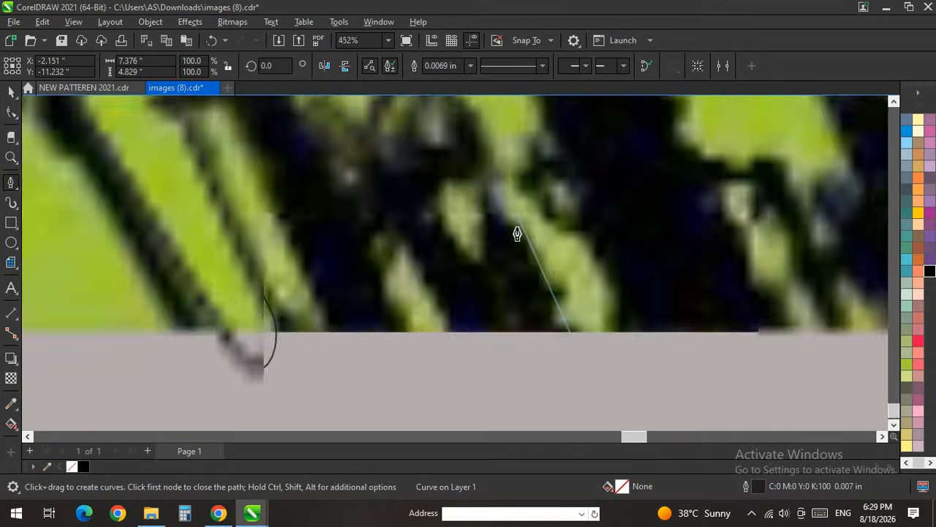
{"action": "left_click_drag", "start_coordinate": [466, 343], "coordinate": [488, 394]}
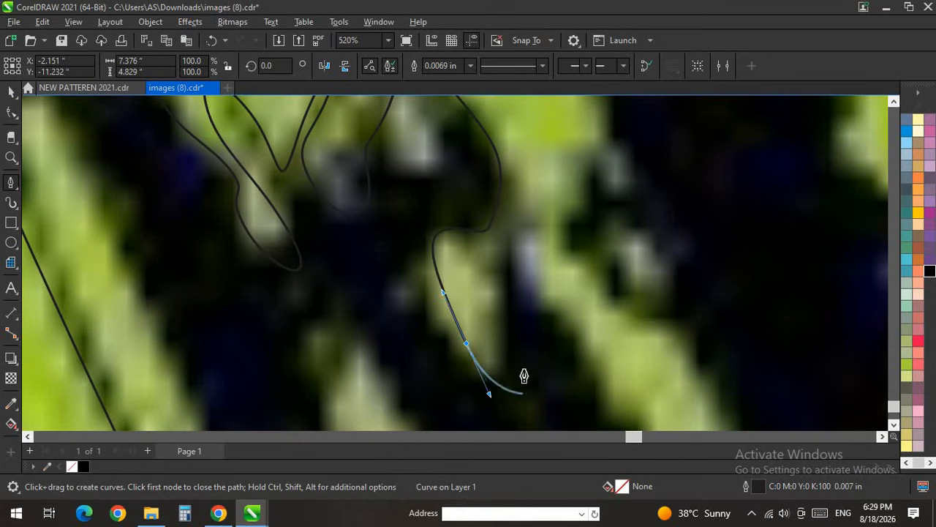
{"action": "scroll", "coordinate": [565, 259], "scroll_direction": "down", "scroll_amount": 4}
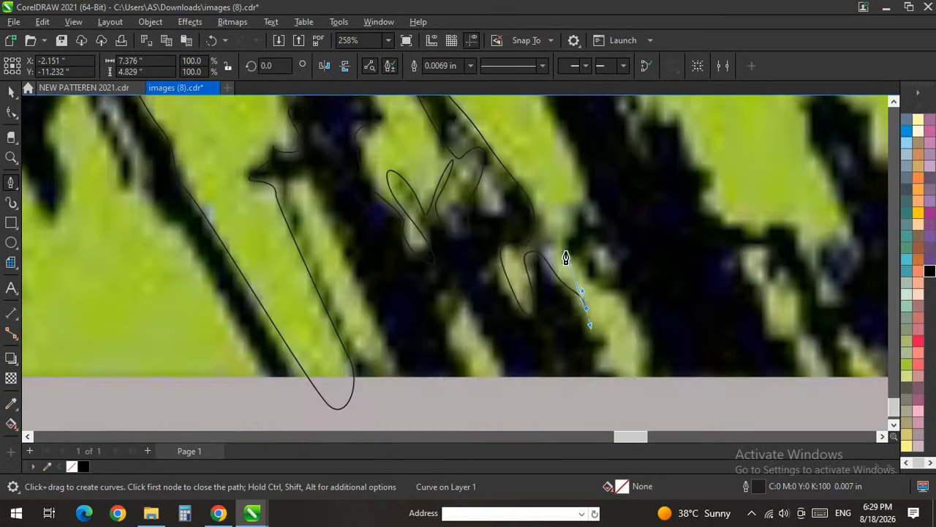
Step: Trace the green tongue's left side down through its small pointed notch to just below the image's lower edge
{"action": "scroll", "coordinate": [587, 264], "scroll_direction": "up", "scroll_amount": 2}
{"action": "left_click_drag", "start_coordinate": [575, 201], "coordinate": [584, 203]}
{"action": "left_click_drag", "start_coordinate": [599, 204], "coordinate": [595, 253]}
{"action": "left_click_drag", "start_coordinate": [625, 267], "coordinate": [633, 281]}
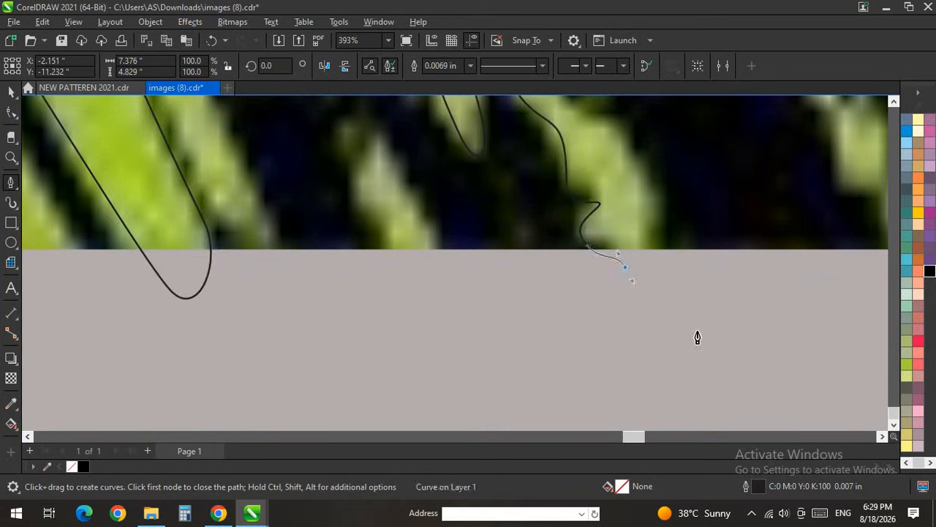
Step: Round the green tongue's tip, trace its notched right side upward and continue along the left edge of the tall dark spike
{"action": "scroll", "coordinate": [629, 162], "scroll_direction": "down", "scroll_amount": 5}
{"action": "scroll", "coordinate": [620, 152], "scroll_direction": "up", "scroll_amount": 5}
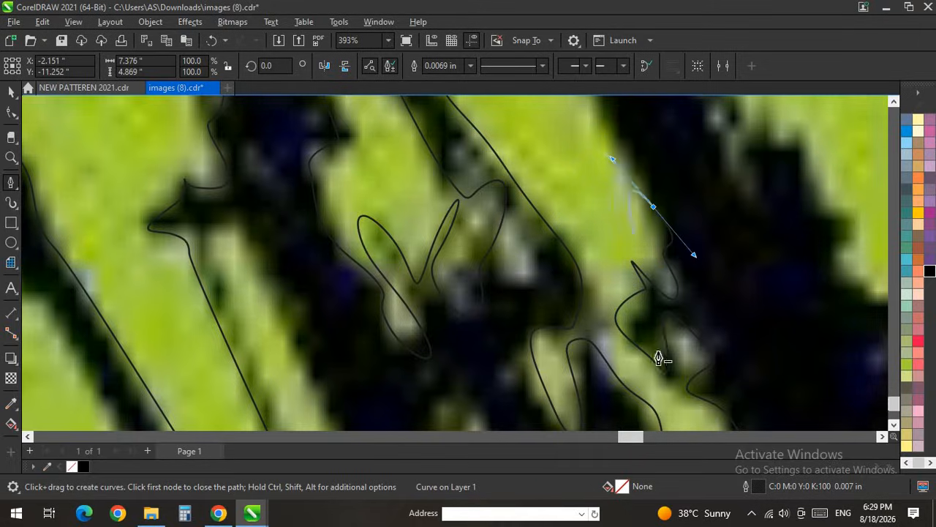
{"action": "scroll", "coordinate": [659, 359], "scroll_direction": "down", "scroll_amount": 4}
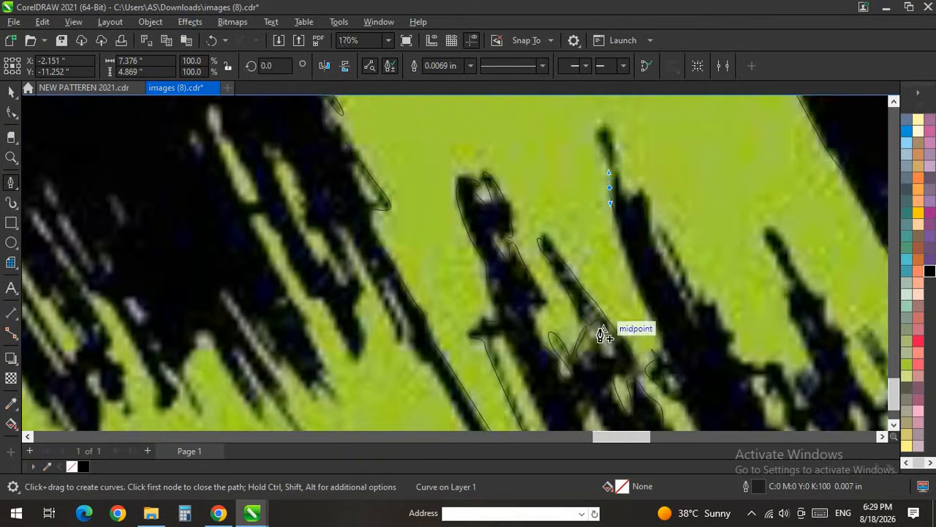
Step: Trace over the tall dark spike's narrow top and down its right side, looping round the thin dark sliver
{"action": "scroll", "coordinate": [531, 335], "scroll_direction": "down", "scroll_amount": 2}
{"action": "scroll", "coordinate": [548, 237], "scroll_direction": "up", "scroll_amount": 5}
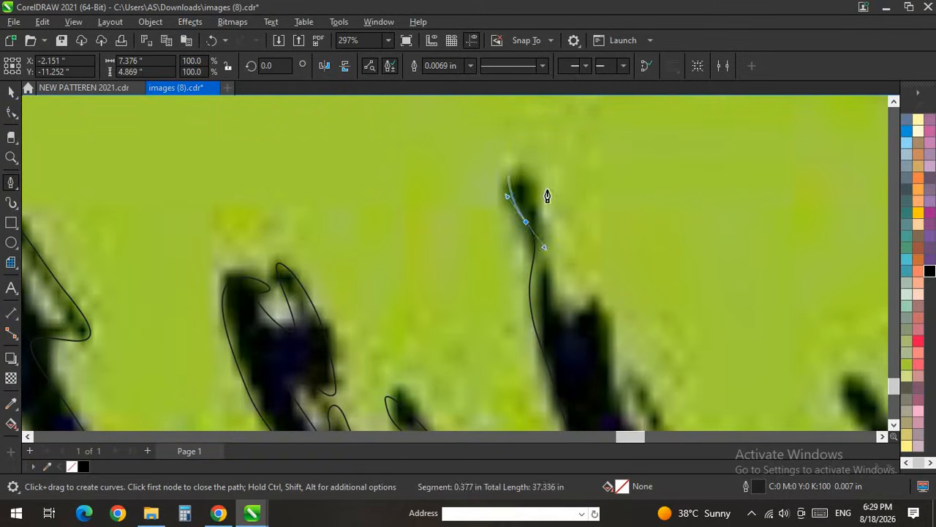
{"action": "scroll", "coordinate": [596, 352], "scroll_direction": "down", "scroll_amount": 2}
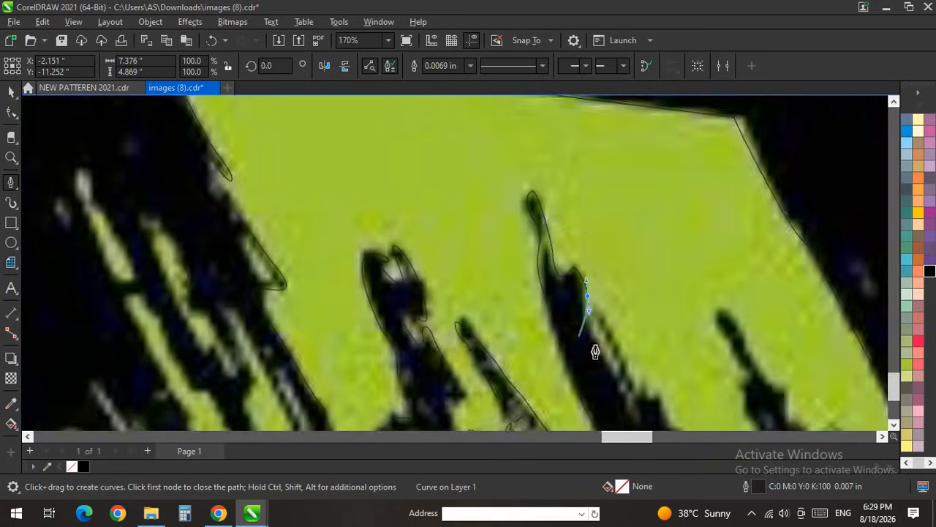
{"action": "scroll", "coordinate": [631, 366], "scroll_direction": "up", "scroll_amount": 2}
{"action": "scroll", "coordinate": [596, 352], "scroll_direction": "down", "scroll_amount": 2}
{"action": "scroll", "coordinate": [620, 276], "scroll_direction": "up", "scroll_amount": 2}
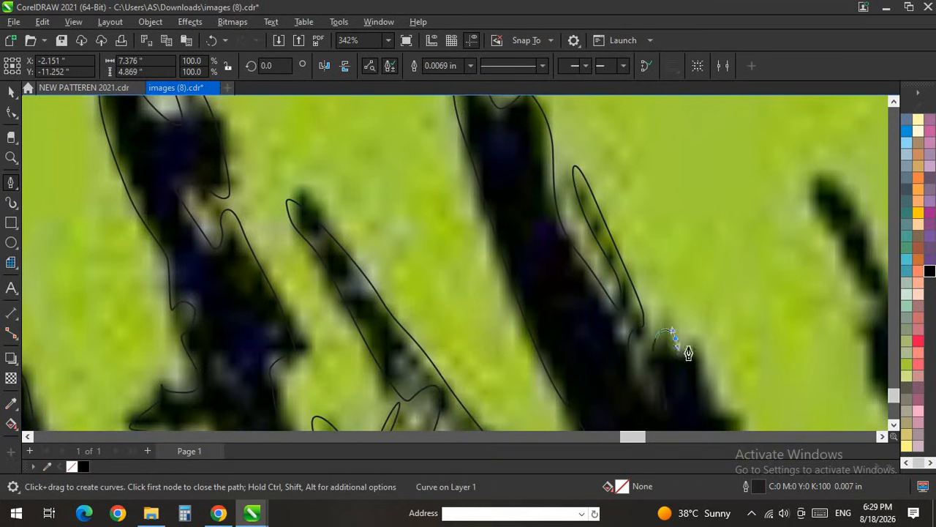
Step: Continue the outline down the stepped dark edge below the sliver, over the dark hump and round the two small lobes
{"action": "scroll", "coordinate": [590, 284], "scroll_direction": "down", "scroll_amount": 3}
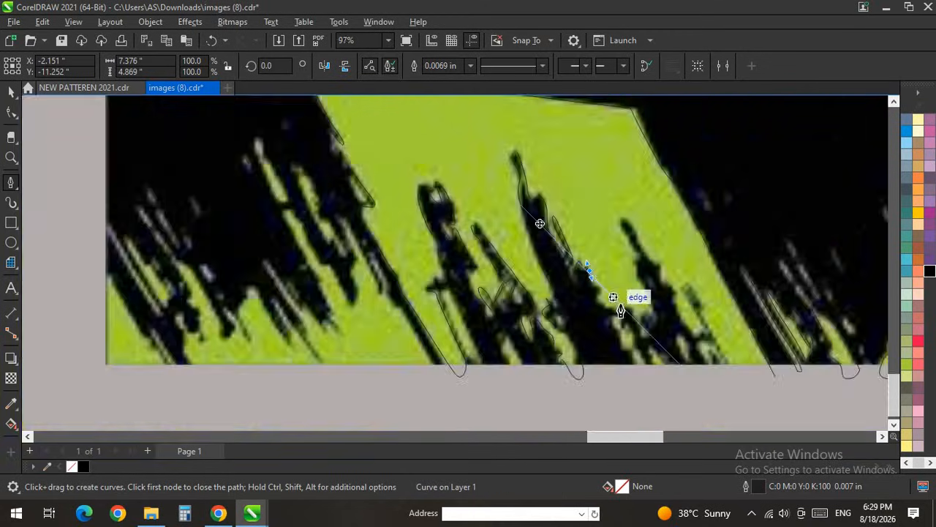
{"action": "scroll", "coordinate": [543, 251], "scroll_direction": "up", "scroll_amount": 4}
{"action": "left_click_drag", "start_coordinate": [562, 321], "coordinate": [573, 341]}
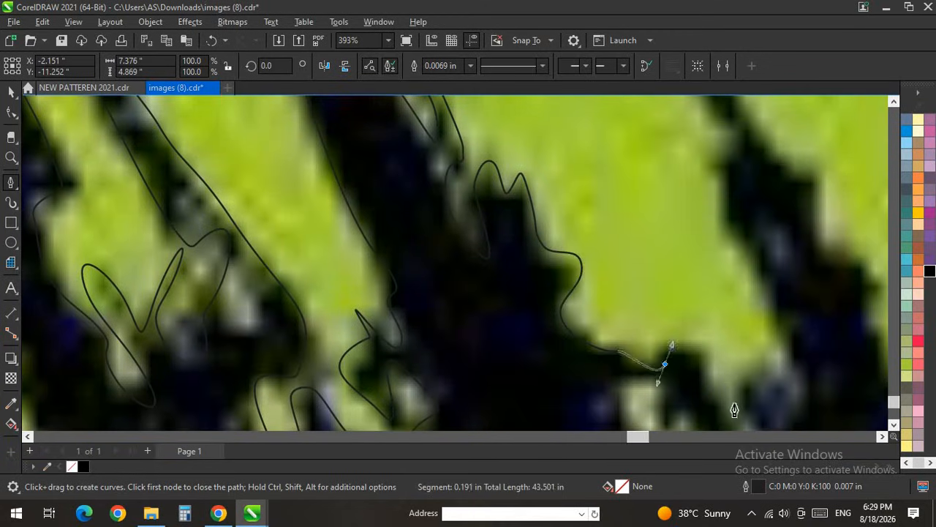
{"action": "scroll", "coordinate": [706, 336], "scroll_direction": "down", "scroll_amount": 4}
{"action": "left_click_drag", "start_coordinate": [729, 373], "coordinate": [736, 350]}
{"action": "scroll", "coordinate": [728, 399], "scroll_direction": "up", "scroll_amount": 4}
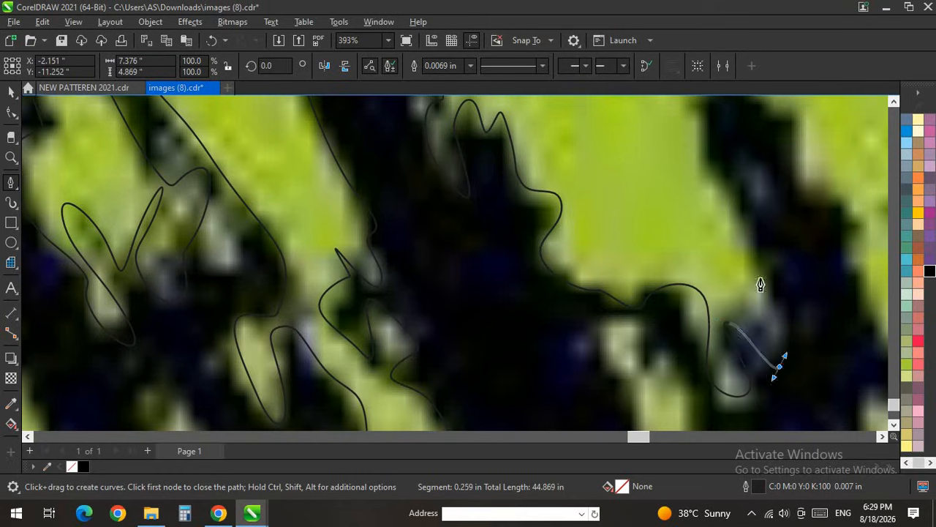
Step: Trace the outline up the left side of the last dark spike, round its tip and down its right side
{"action": "left_click_drag", "start_coordinate": [680, 145], "coordinate": [679, 131]}
{"action": "scroll", "coordinate": [648, 352], "scroll_direction": "down", "scroll_amount": 4}
{"action": "scroll", "coordinate": [656, 191], "scroll_direction": "up", "scroll_amount": 4}
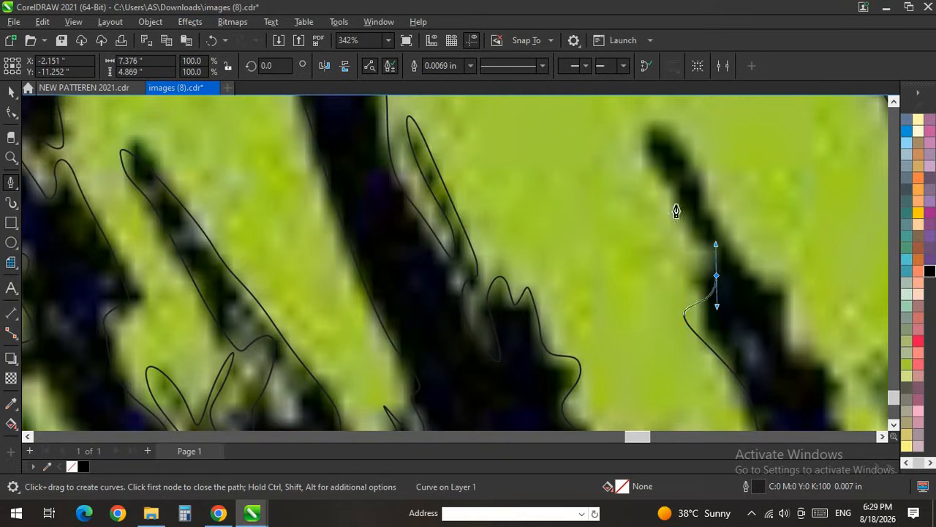
{"action": "left_click_drag", "start_coordinate": [699, 176], "coordinate": [748, 272]}
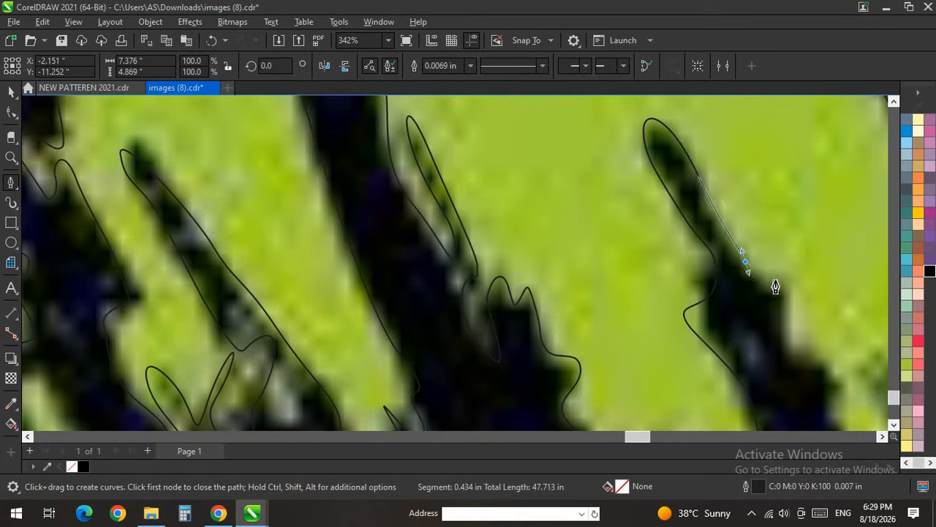
{"action": "scroll", "coordinate": [644, 220], "scroll_direction": "down", "scroll_amount": 3}
{"action": "scroll", "coordinate": [596, 244], "scroll_direction": "up", "scroll_amount": 4}
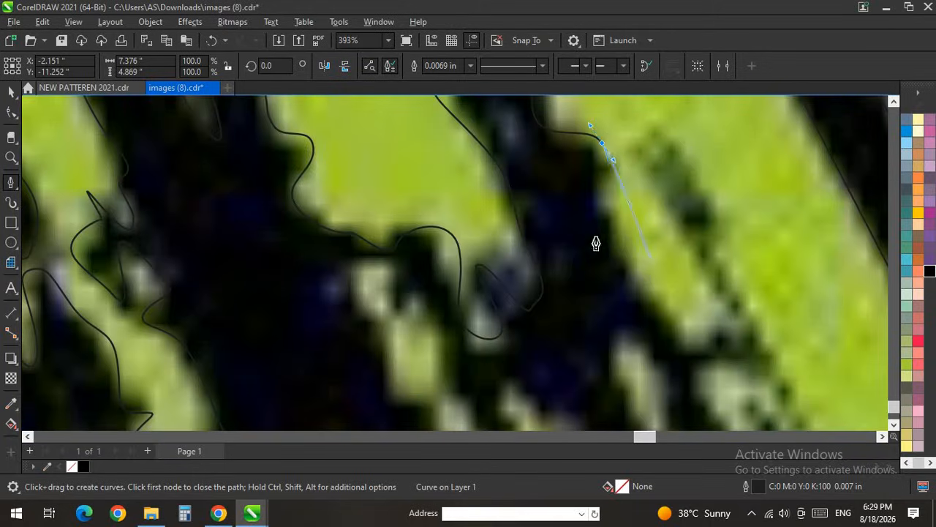
Step: Trace the narrow green strip right of the last spike, loop round the thin dark streak and follow the notch beneath it
{"action": "left_click_drag", "start_coordinate": [738, 359], "coordinate": [740, 351]}
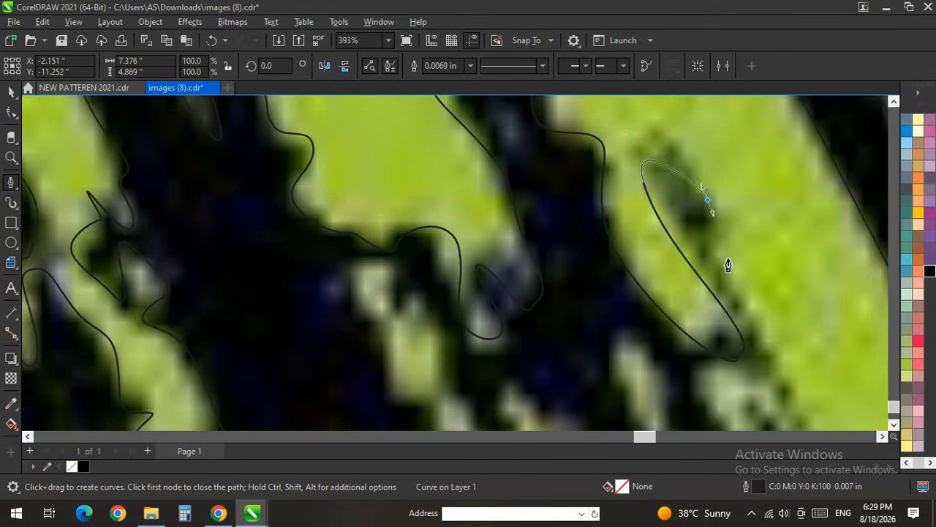
{"action": "left_click_drag", "start_coordinate": [727, 266], "coordinate": [758, 324]}
{"action": "scroll", "coordinate": [634, 216], "scroll_direction": "down", "scroll_amount": 3}
{"action": "scroll", "coordinate": [687, 322], "scroll_direction": "up", "scroll_amount": 4}
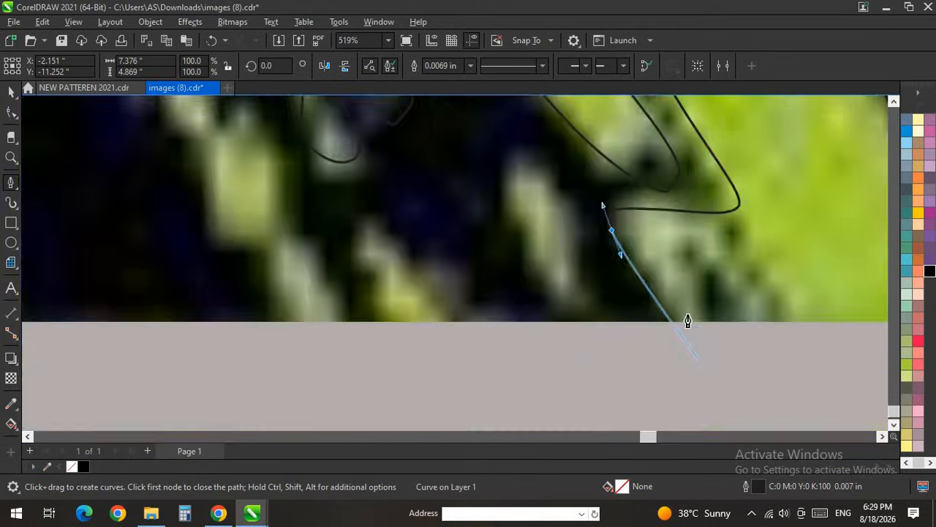
Step: Trace the jagged green strips along the image's lower edge and close the large green area's outline at its lower-right end
{"action": "left_click_drag", "start_coordinate": [689, 324], "coordinate": [715, 351]}
{"action": "left_click_drag", "start_coordinate": [719, 336], "coordinate": [714, 314]}
{"action": "left_click_drag", "start_coordinate": [712, 274], "coordinate": [739, 327]}
{"action": "left_click_drag", "start_coordinate": [795, 371], "coordinate": [793, 344]}
{"action": "left_click_drag", "start_coordinate": [747, 260], "coordinate": [728, 221]}
{"action": "scroll", "coordinate": [783, 307], "scroll_direction": "down", "scroll_amount": 4}
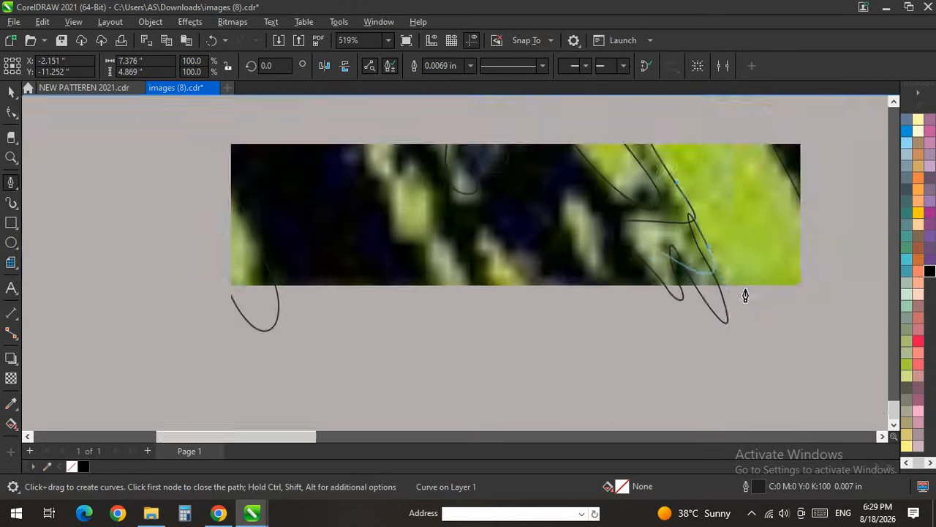
{"action": "scroll", "coordinate": [746, 295], "scroll_direction": "up", "scroll_amount": 3}
{"action": "left_click", "coordinate": [845, 323]}
{"action": "scroll", "coordinate": [596, 324], "scroll_direction": "up", "scroll_amount": 3}
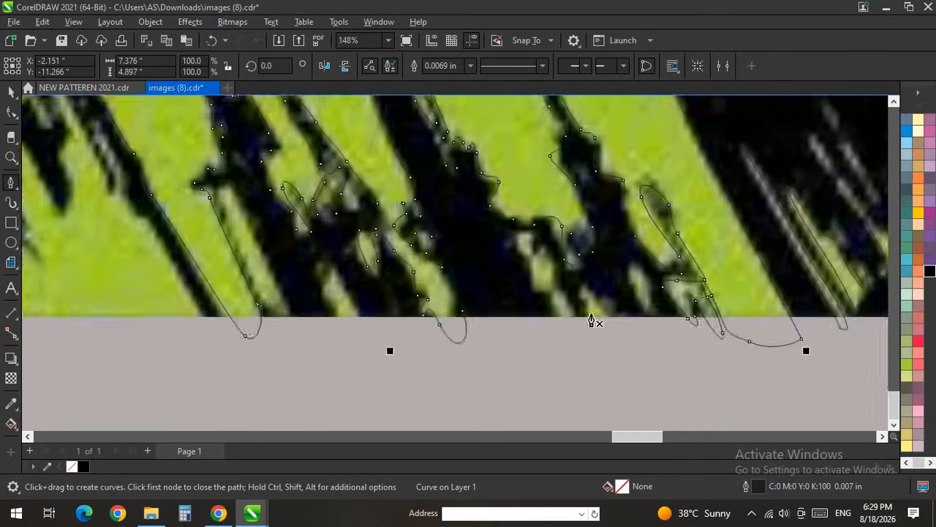
Step: Draw a closed Pen outline round the small yellow-green patch at the image's lower edge, beneath the last dark spike
{"action": "left_click_drag", "start_coordinate": [522, 272], "coordinate": [522, 305]}
{"action": "left_click_drag", "start_coordinate": [545, 327], "coordinate": [542, 336]}
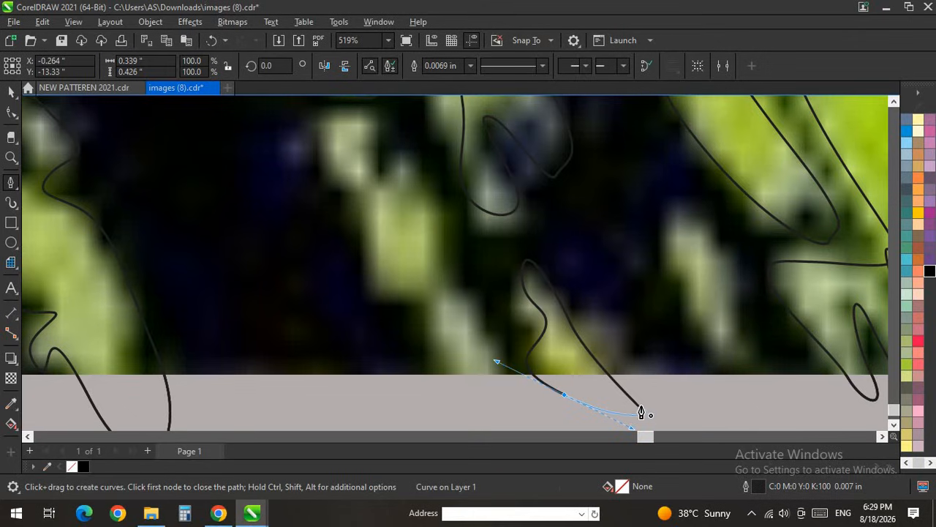
{"action": "scroll", "coordinate": [612, 344], "scroll_direction": "down", "scroll_amount": 2}
{"action": "scroll", "coordinate": [525, 363], "scroll_direction": "up", "scroll_amount": 1}
Step: Draw a closed Pen outline round the long green patch immediately left of the small yellow-green one, extending below the image's lower edge
{"action": "left_click", "coordinate": [536, 396]}
{"action": "left_click_drag", "start_coordinate": [496, 314], "coordinate": [456, 295]}
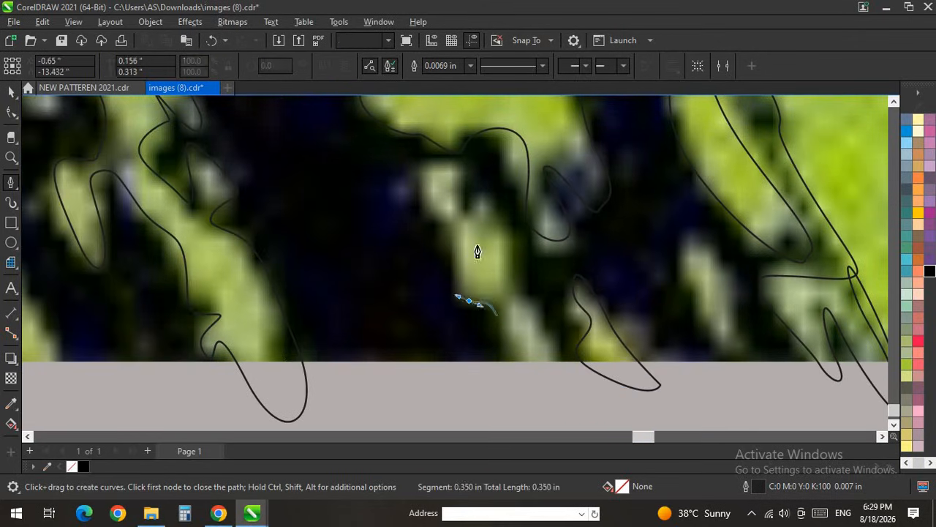
{"action": "left_click_drag", "start_coordinate": [477, 247], "coordinate": [462, 216]}
{"action": "left_click_drag", "start_coordinate": [414, 184], "coordinate": [477, 181]}
{"action": "left_click_drag", "start_coordinate": [560, 352], "coordinate": [565, 380]}
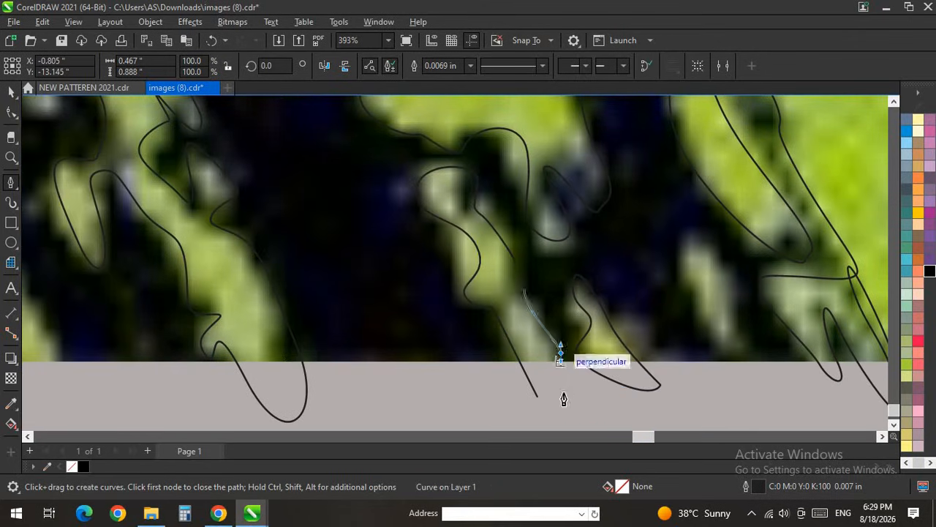
{"action": "left_click", "coordinate": [539, 397]}
{"action": "scroll", "coordinate": [627, 377], "scroll_direction": "down", "scroll_amount": 1}
{"action": "scroll", "coordinate": [549, 399], "scroll_direction": "up", "scroll_amount": 5}
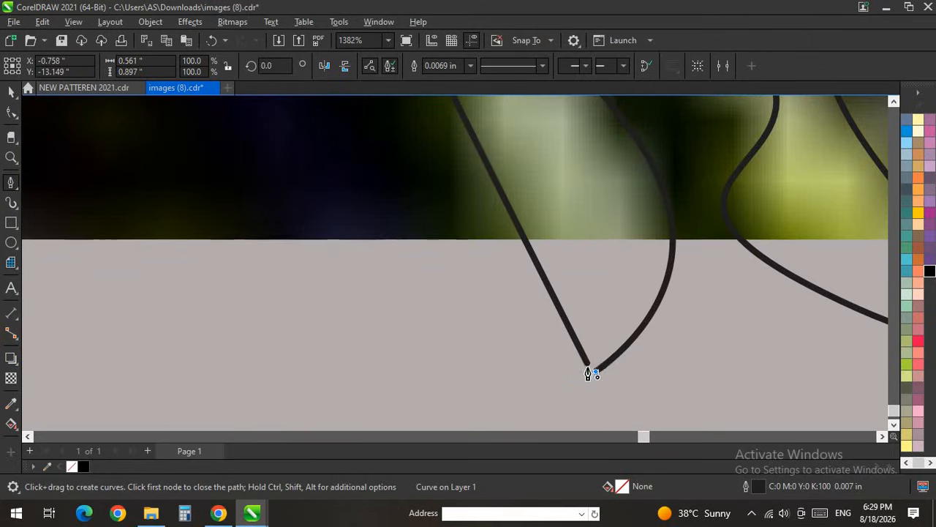
{"action": "scroll", "coordinate": [586, 366], "scroll_direction": "down", "scroll_amount": 8}
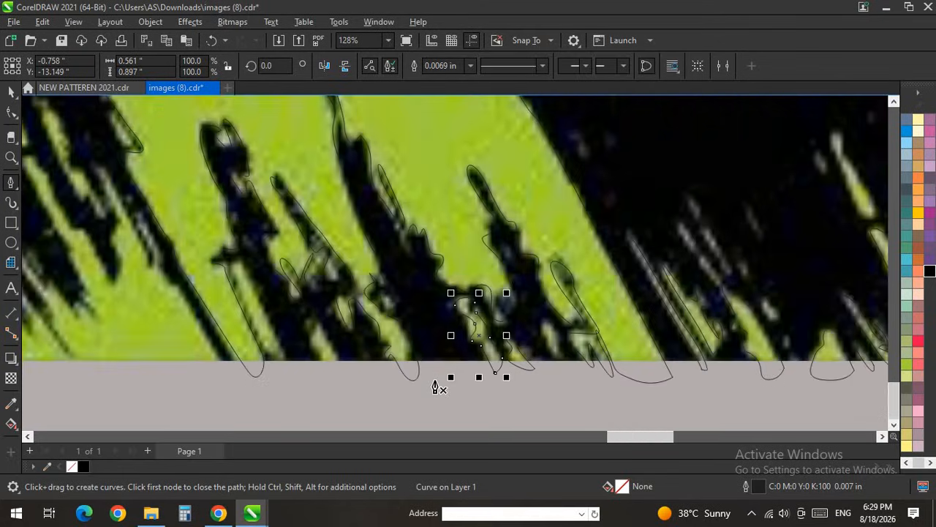
Step: Draw a closed Pen outline round the isolated short green streak at the image's lower edge, including the small dark-green tip above it
{"action": "scroll", "coordinate": [436, 387], "scroll_direction": "down", "scroll_amount": 2}
{"action": "scroll", "coordinate": [380, 395], "scroll_direction": "up", "scroll_amount": 6}
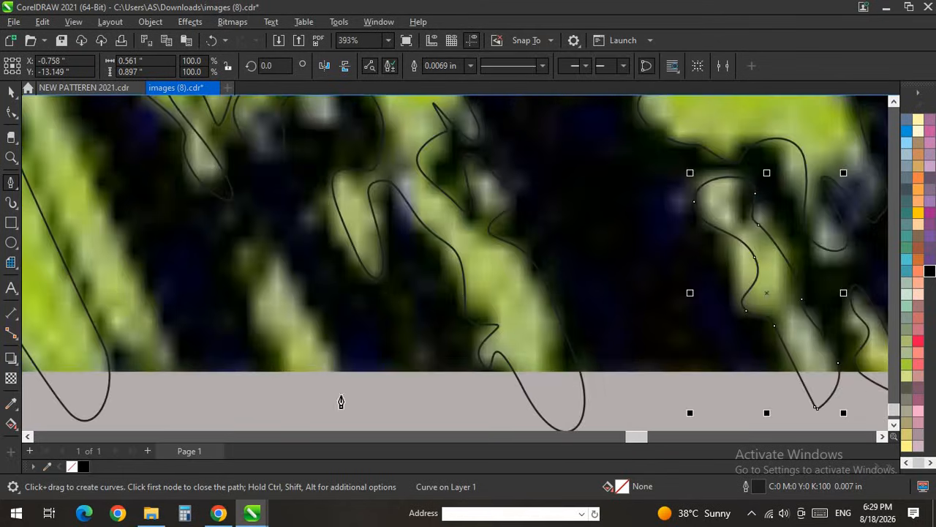
{"action": "left_click", "coordinate": [326, 343]}
{"action": "scroll", "coordinate": [344, 358], "scroll_direction": "down", "scroll_amount": 2}
{"action": "scroll", "coordinate": [430, 416], "scroll_direction": "up", "scroll_amount": 4}
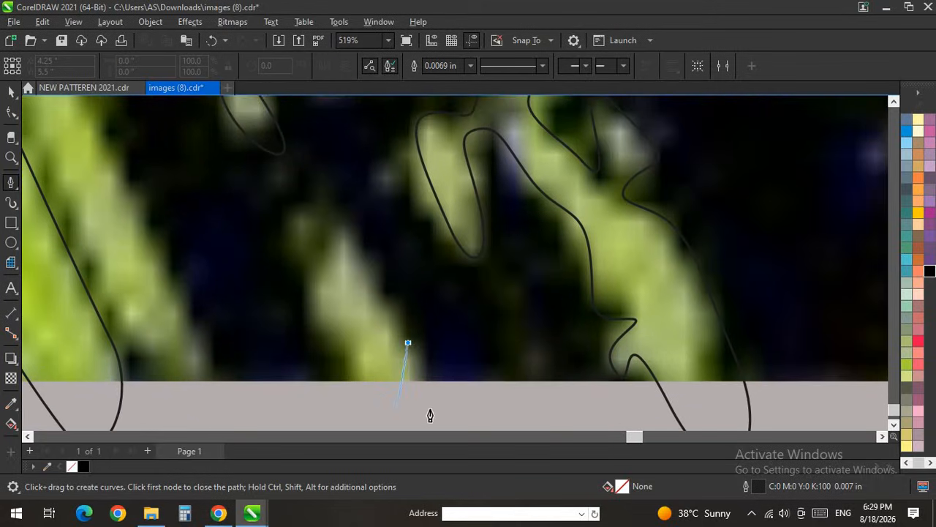
{"action": "left_click_drag", "start_coordinate": [348, 358], "coordinate": [303, 287]}
{"action": "scroll", "coordinate": [305, 281], "scroll_direction": "up", "scroll_amount": 3}
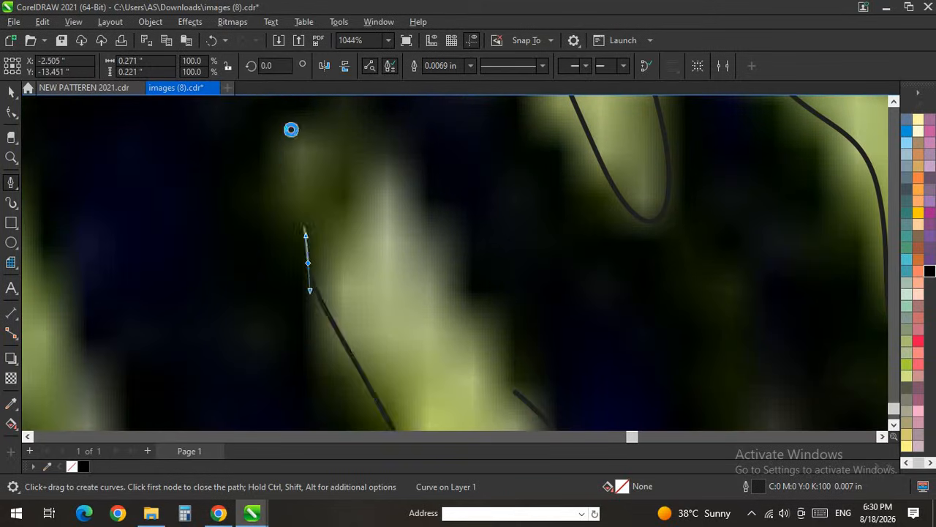
{"action": "left_click_drag", "start_coordinate": [335, 218], "coordinate": [372, 158]}
{"action": "left_click_drag", "start_coordinate": [403, 164], "coordinate": [451, 232]}
{"action": "left_click_drag", "start_coordinate": [493, 349], "coordinate": [505, 372]}
{"action": "scroll", "coordinate": [459, 201], "scroll_direction": "down", "scroll_amount": 4}
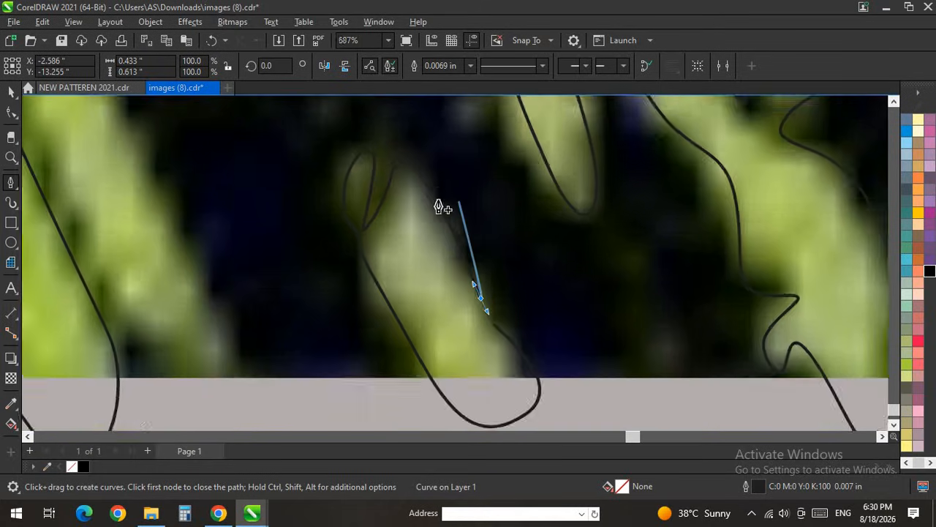
{"action": "scroll", "coordinate": [469, 255], "scroll_direction": "up", "scroll_amount": 2}
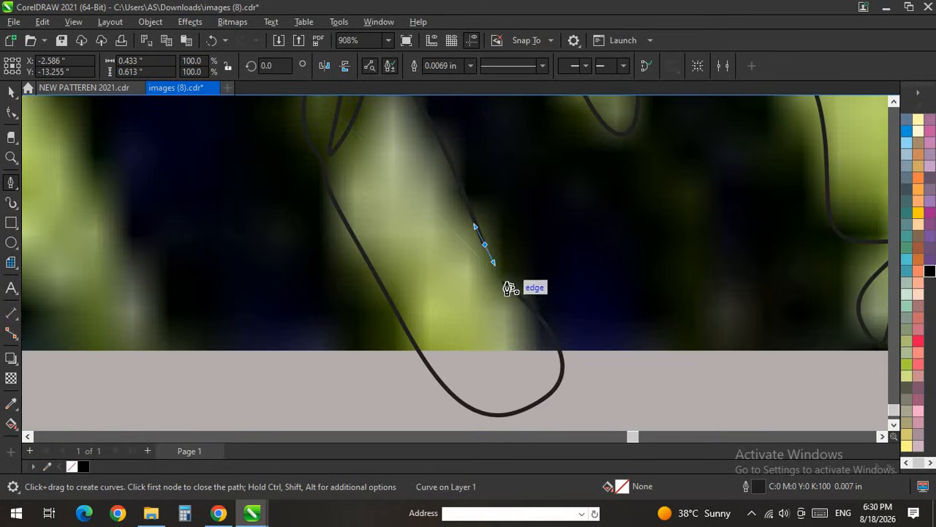
{"action": "scroll", "coordinate": [504, 280], "scroll_direction": "down", "scroll_amount": 5}
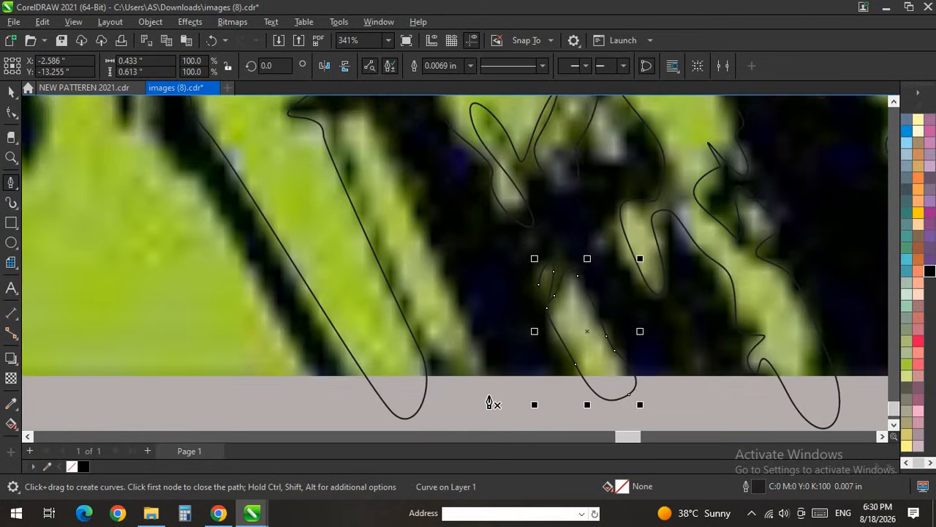
Step: Draw a closed Pen outline round the narrow green strip immediately right of the long green strip, extending just below the image's lower edge
{"action": "left_click", "coordinate": [489, 395]}
{"action": "left_click_drag", "start_coordinate": [421, 218], "coordinate": [344, 147]}
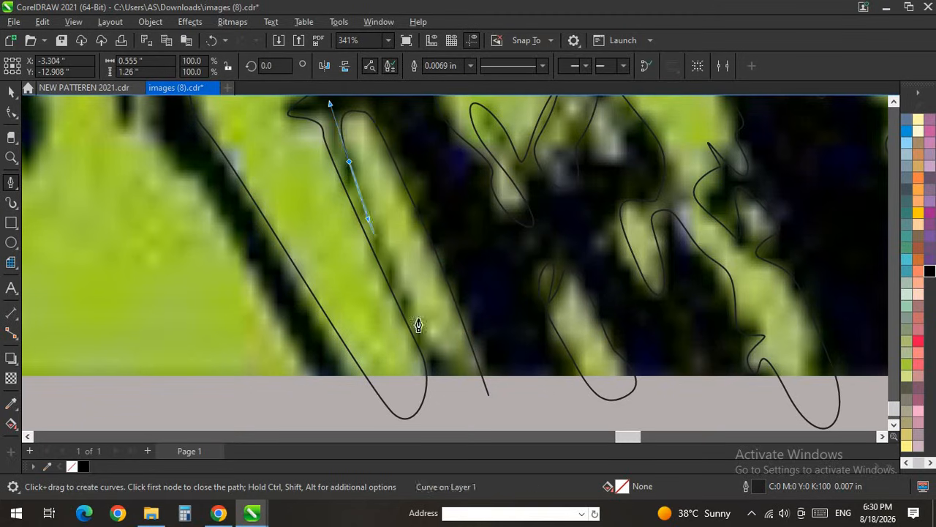
{"action": "left_click", "coordinate": [491, 397]}
Step: Start the lower-left green area's outline below the image edge, tracing up the long dark diagonal streak and round the thin pale streaks beside it
{"action": "scroll", "coordinate": [393, 345], "scroll_direction": "down", "scroll_amount": 3}
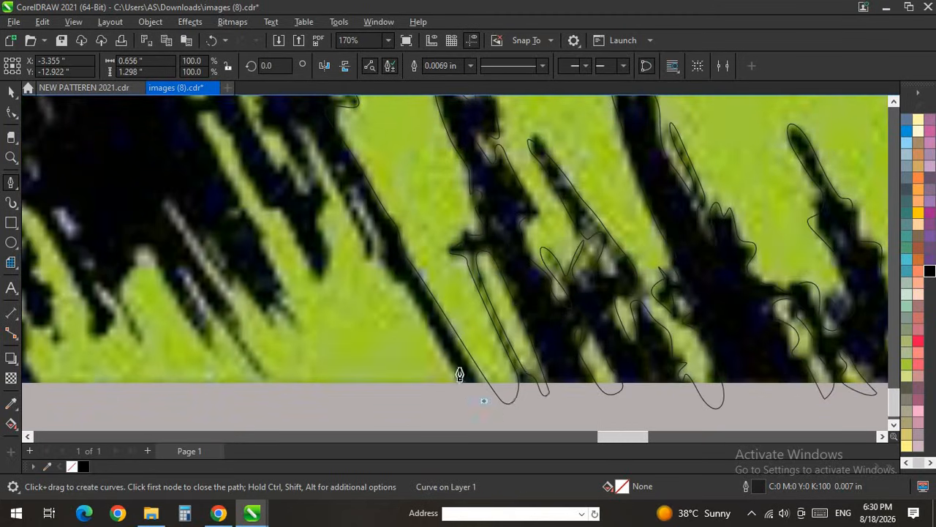
{"action": "left_click_drag", "start_coordinate": [389, 274], "coordinate": [371, 251]}
{"action": "scroll", "coordinate": [316, 171], "scroll_direction": "up", "scroll_amount": 3}
{"action": "scroll", "coordinate": [304, 153], "scroll_direction": "down", "scroll_amount": 2}
{"action": "left_click_drag", "start_coordinate": [355, 201], "coordinate": [331, 214]}
{"action": "scroll", "coordinate": [303, 150], "scroll_direction": "up", "scroll_amount": 2}
{"action": "scroll", "coordinate": [272, 149], "scroll_direction": "up", "scroll_amount": 1}
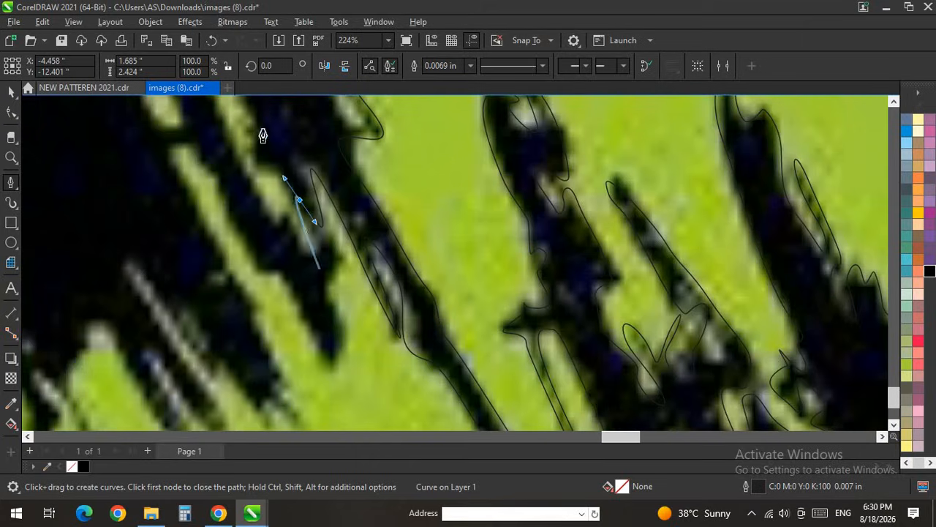
Step: Continue the outline up round the pointed top of the slender green streak and back down its left side
{"action": "scroll", "coordinate": [270, 227], "scroll_direction": "down", "scroll_amount": 12}
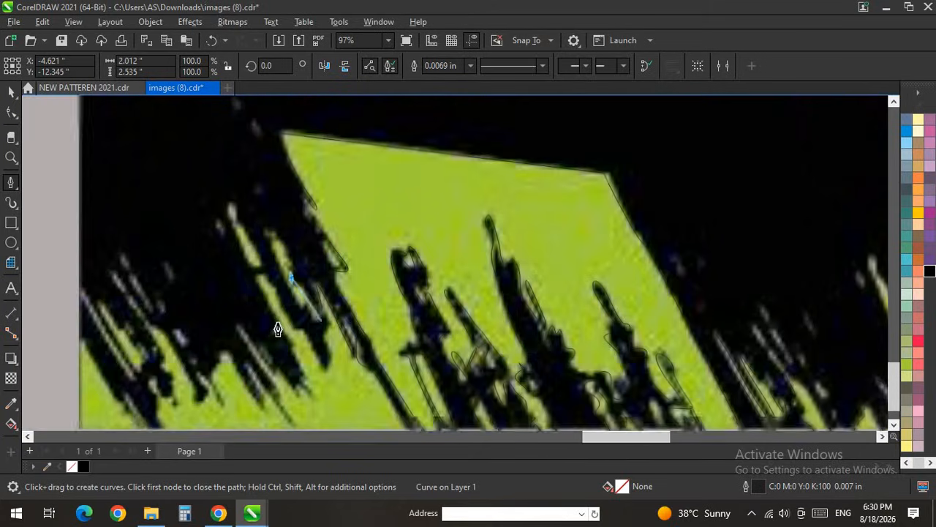
{"action": "scroll", "coordinate": [309, 319], "scroll_direction": "up", "scroll_amount": 12}
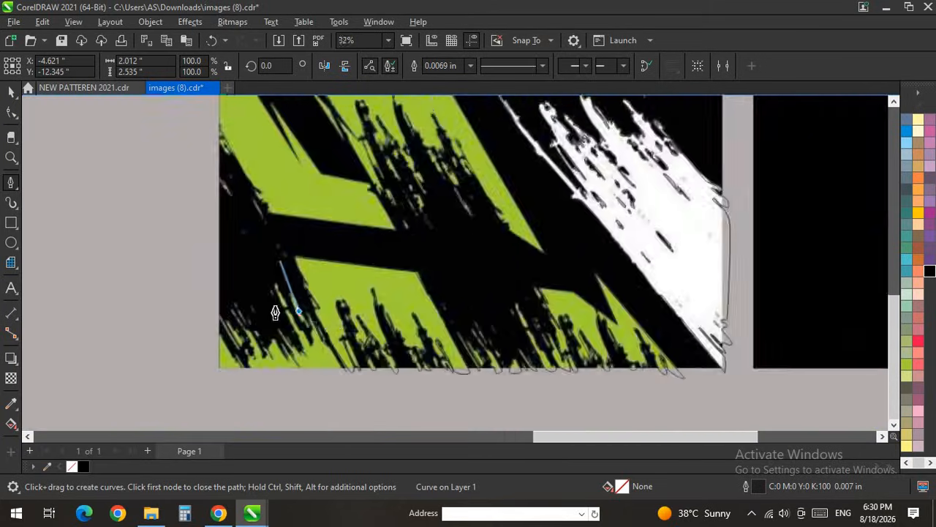
{"action": "left_click", "coordinate": [265, 264]}
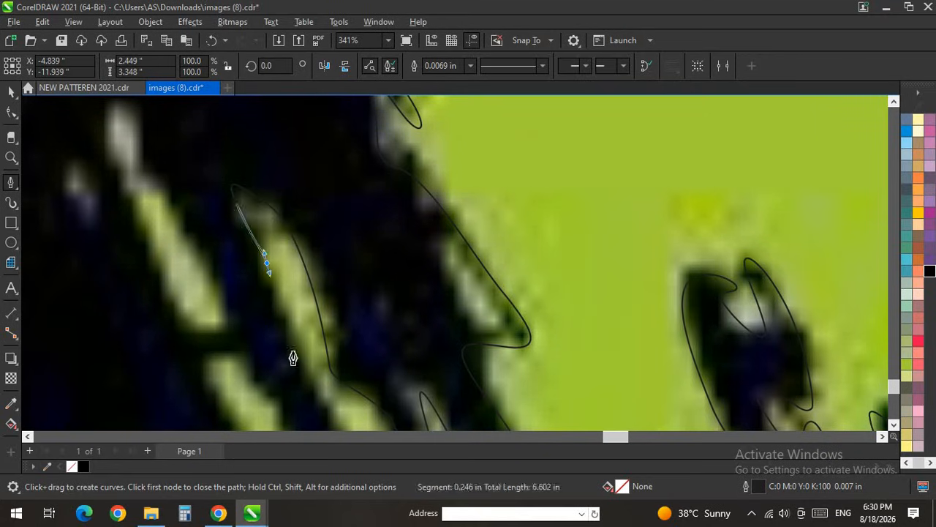
{"action": "scroll", "coordinate": [182, 144], "scroll_direction": "down", "scroll_amount": 4}
{"action": "scroll", "coordinate": [264, 319], "scroll_direction": "up", "scroll_amount": 5}
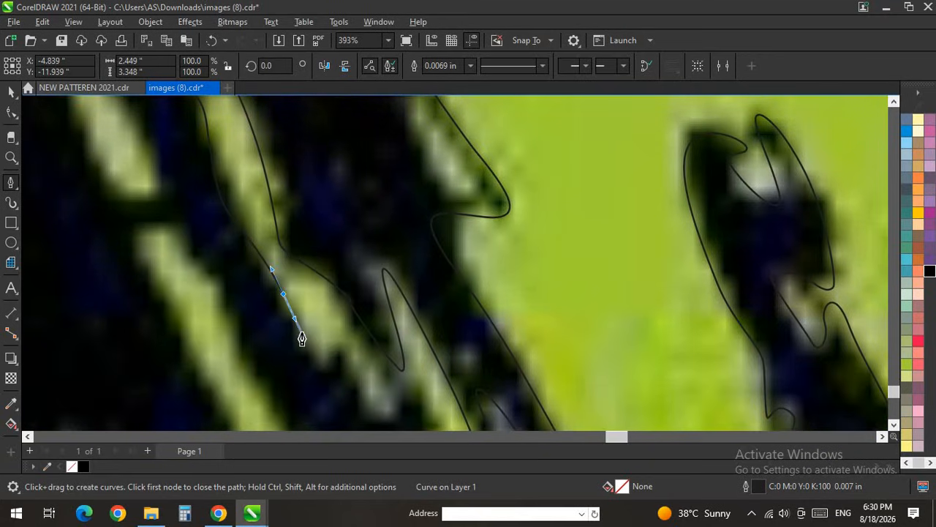
Step: Trace the stepped notches beneath the slender green streak to the right side of the dark spike below
{"action": "scroll", "coordinate": [281, 198], "scroll_direction": "down", "scroll_amount": 3}
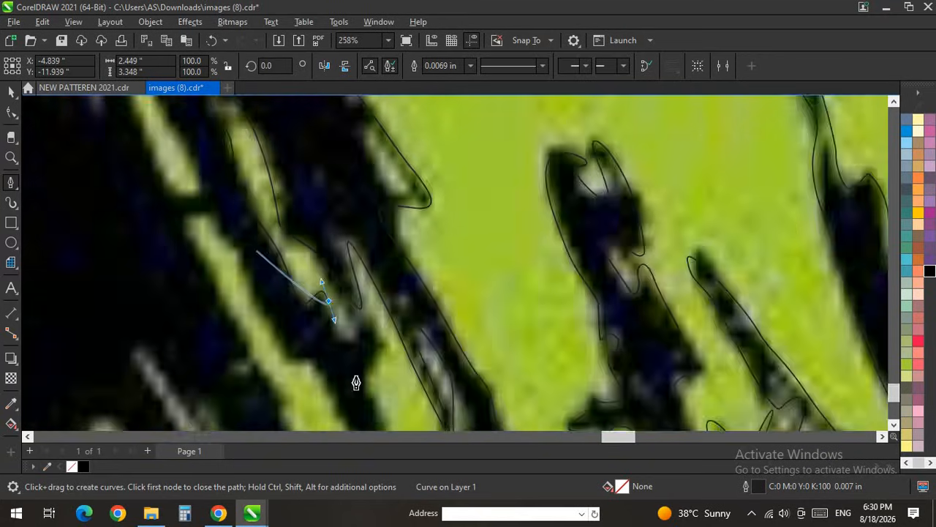
{"action": "scroll", "coordinate": [356, 381], "scroll_direction": "up", "scroll_amount": 5}
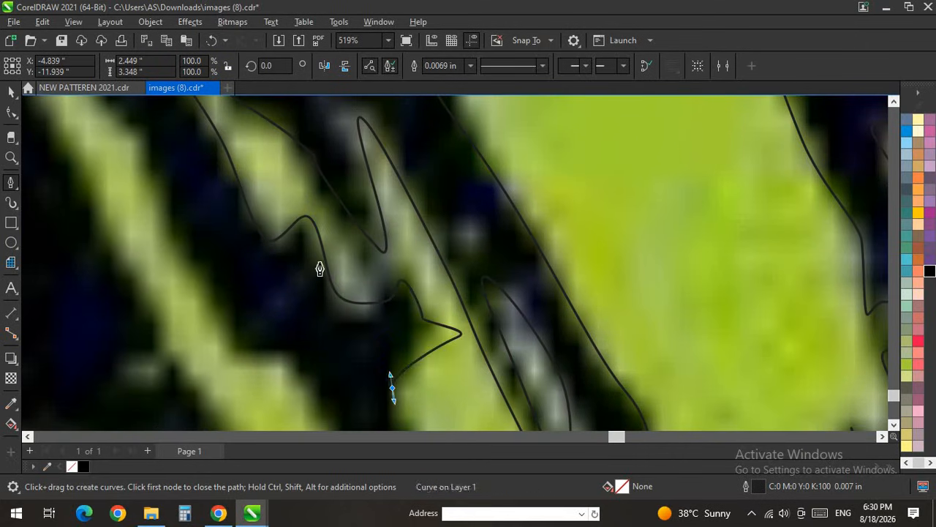
{"action": "scroll", "coordinate": [325, 249], "scroll_direction": "down", "scroll_amount": 5}
{"action": "scroll", "coordinate": [309, 240], "scroll_direction": "up", "scroll_amount": 3}
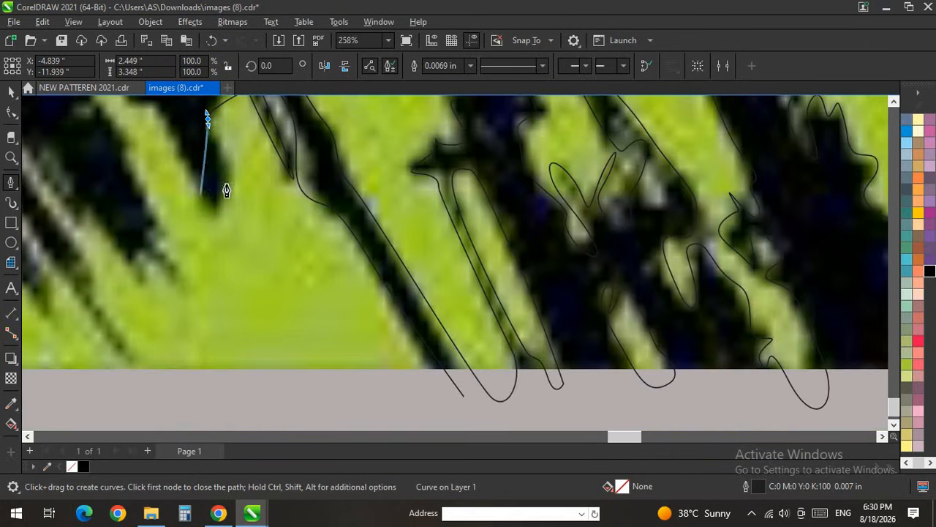
Step: Trace round the dark spike's lower tip, then up and over the top of the long green strip to its left
{"action": "scroll", "coordinate": [185, 166], "scroll_direction": "down", "scroll_amount": 3}
{"action": "scroll", "coordinate": [185, 184], "scroll_direction": "up", "scroll_amount": 2}
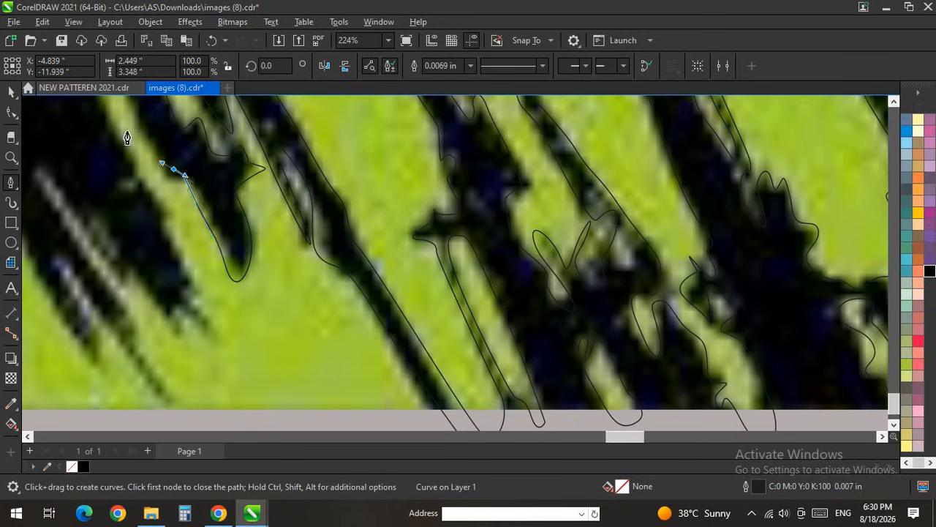
{"action": "scroll", "coordinate": [219, 293], "scroll_direction": "down", "scroll_amount": 2}
{"action": "scroll", "coordinate": [192, 237], "scroll_direction": "up", "scroll_amount": 2}
{"action": "left_click_drag", "start_coordinate": [156, 132], "coordinate": [141, 131]}
{"action": "left_click_drag", "start_coordinate": [143, 142], "coordinate": [151, 169]}
{"action": "scroll", "coordinate": [264, 300], "scroll_direction": "down", "scroll_amount": 5}
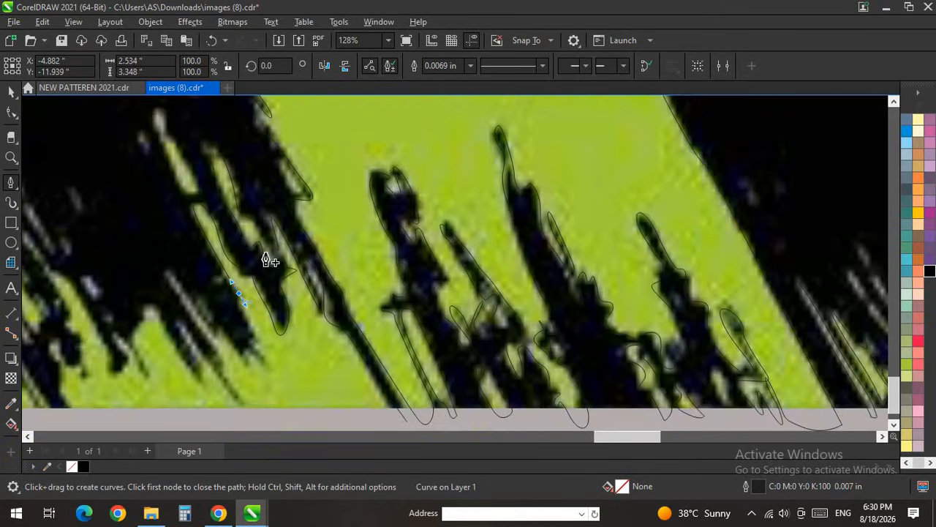
Step: Resume the Pen outline down the long strip's left edge, round the jagged dark tip and the thin pale streaks beyond it
{"action": "key", "text": "space"}
{"action": "scroll", "coordinate": [252, 284], "scroll_direction": "up", "scroll_amount": 4}
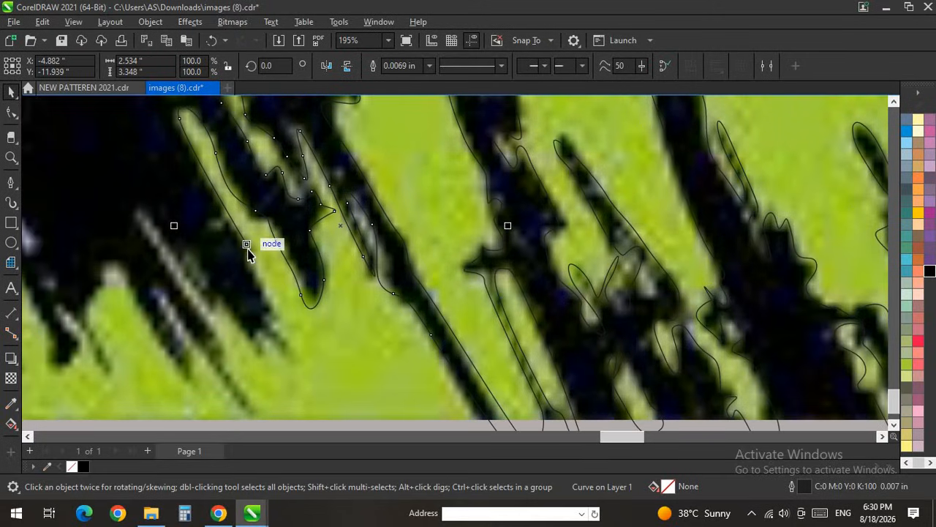
{"action": "left_click", "coordinate": [12, 183]}
{"action": "scroll", "coordinate": [239, 273], "scroll_direction": "up", "scroll_amount": 2}
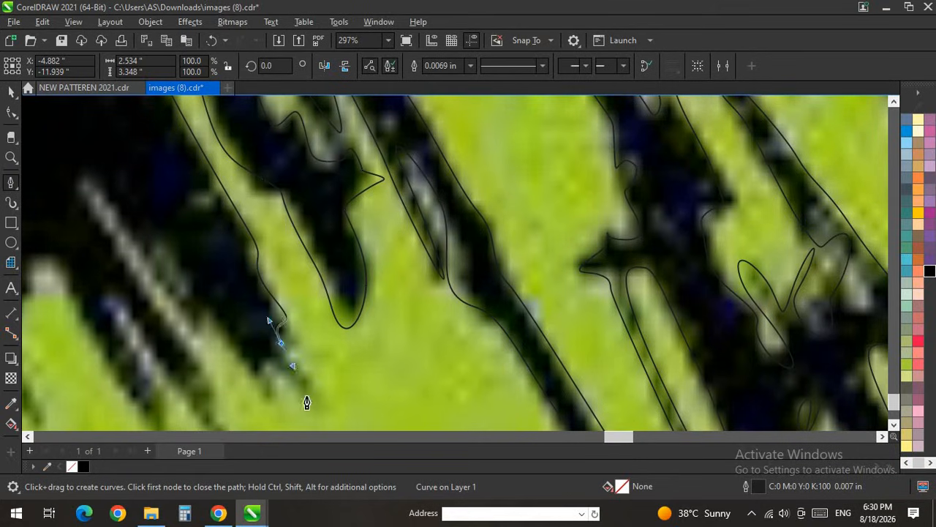
{"action": "left_click_drag", "start_coordinate": [211, 311], "coordinate": [185, 313]}
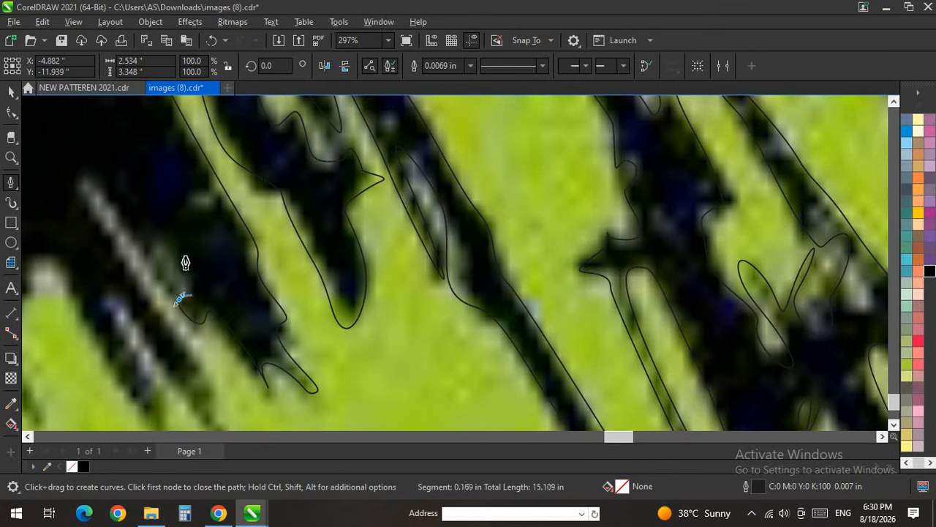
{"action": "left_click_drag", "start_coordinate": [128, 260], "coordinate": [155, 300]}
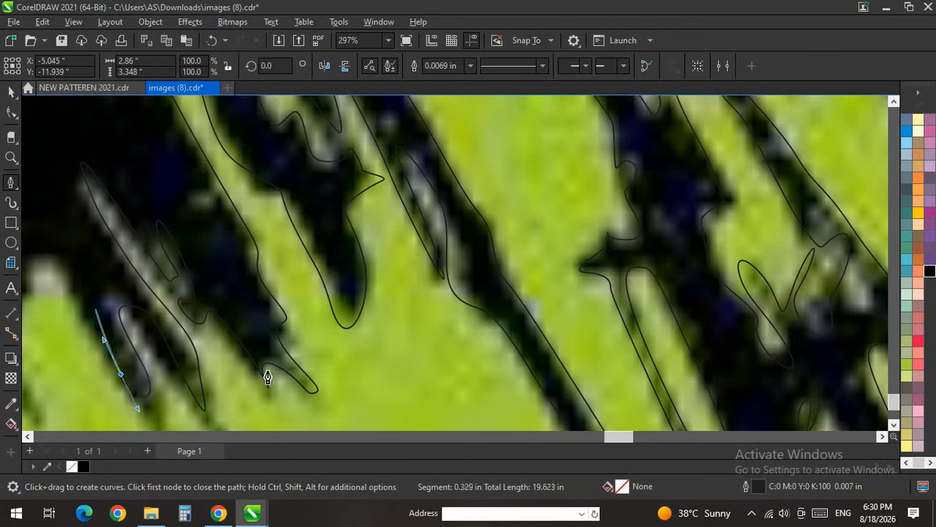
Step: Trace over the rounded green peak, round the thin dark streak and blunt dark spike, and up the next green strip
{"action": "scroll", "coordinate": [268, 377], "scroll_direction": "down", "scroll_amount": 5}
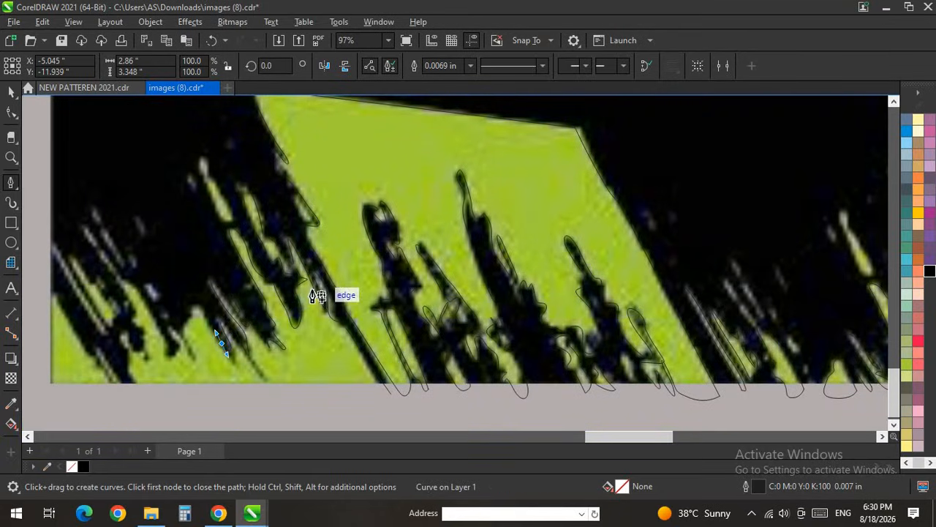
{"action": "scroll", "coordinate": [325, 292], "scroll_direction": "up", "scroll_amount": 5}
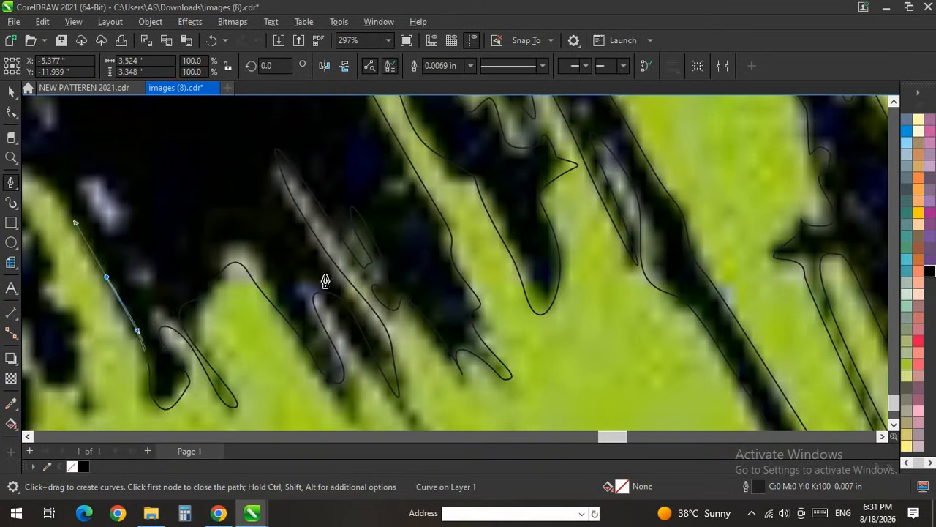
{"action": "scroll", "coordinate": [329, 283], "scroll_direction": "down", "scroll_amount": 2}
{"action": "scroll", "coordinate": [359, 293], "scroll_direction": "up", "scroll_amount": 2}
{"action": "left_click_drag", "start_coordinate": [316, 270], "coordinate": [266, 208]}
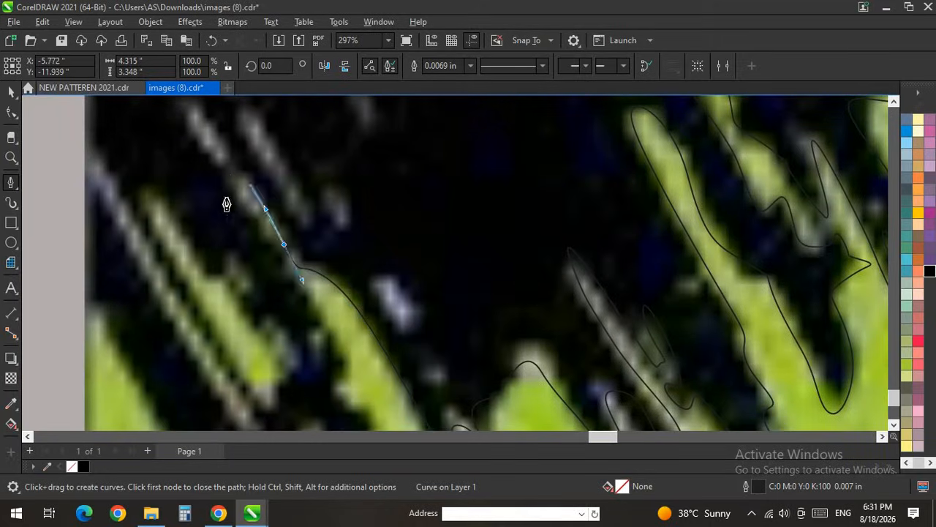
Step: Trace the leftmost strip's left side down through its pointed notch and pale tip to the image's lower edge
{"action": "scroll", "coordinate": [345, 261], "scroll_direction": "down", "scroll_amount": 3}
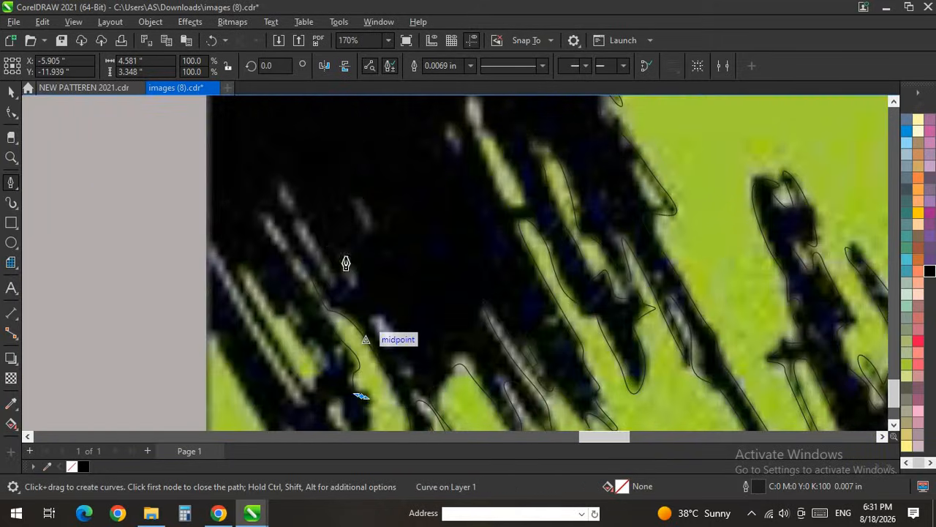
{"action": "scroll", "coordinate": [354, 309], "scroll_direction": "up", "scroll_amount": 4}
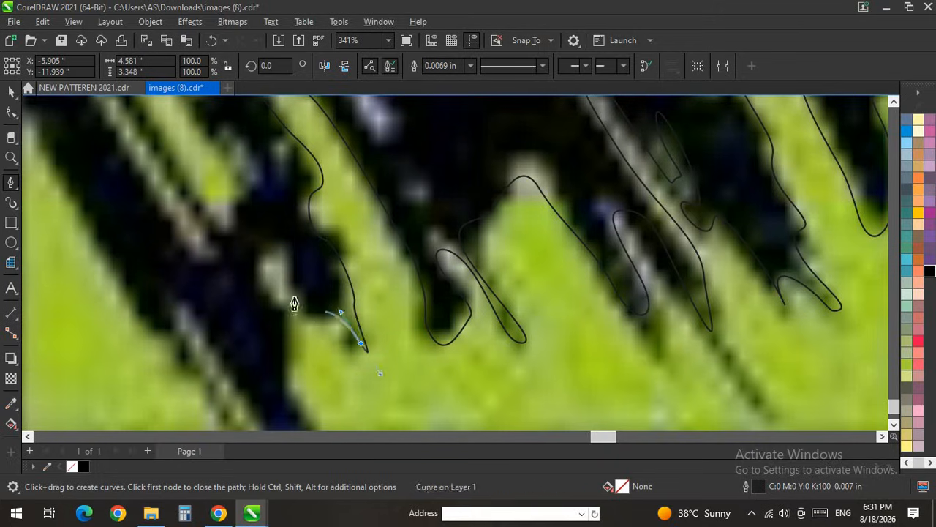
{"action": "scroll", "coordinate": [286, 357], "scroll_direction": "down", "scroll_amount": 5}
{"action": "scroll", "coordinate": [298, 379], "scroll_direction": "up", "scroll_amount": 7}
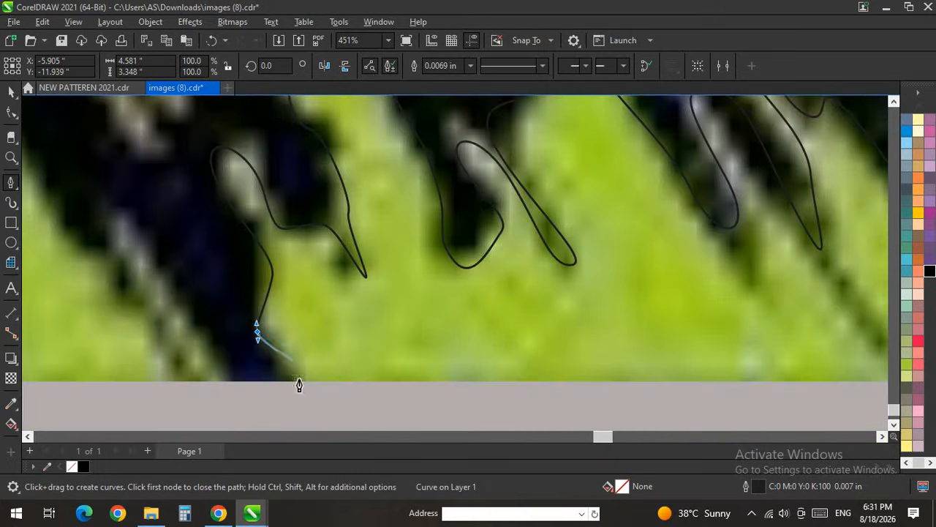
Step: Run the green area's outline below the image's lower edge to beneath the end of the thin dark diagonal streak
{"action": "scroll", "coordinate": [297, 378], "scroll_direction": "down", "scroll_amount": 3}
{"action": "left_click_drag", "start_coordinate": [313, 403], "coordinate": [356, 433]}
{"action": "scroll", "coordinate": [276, 246], "scroll_direction": "down", "scroll_amount": 5}
{"action": "scroll", "coordinate": [494, 354], "scroll_direction": "up", "scroll_amount": 5}
{"action": "left_click_drag", "start_coordinate": [442, 308], "coordinate": [476, 319]}
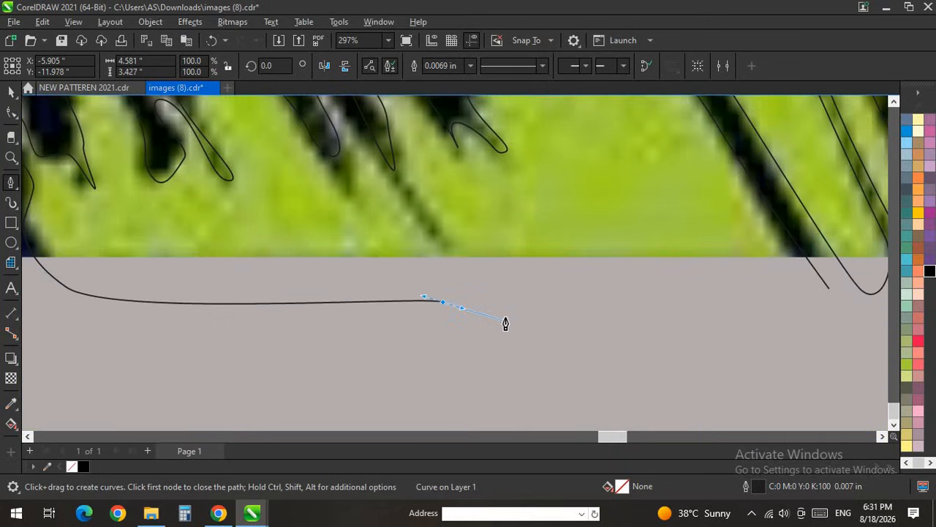
{"action": "scroll", "coordinate": [505, 315], "scroll_direction": "down", "scroll_amount": 3}
{"action": "scroll", "coordinate": [493, 305], "scroll_direction": "up", "scroll_amount": 3}
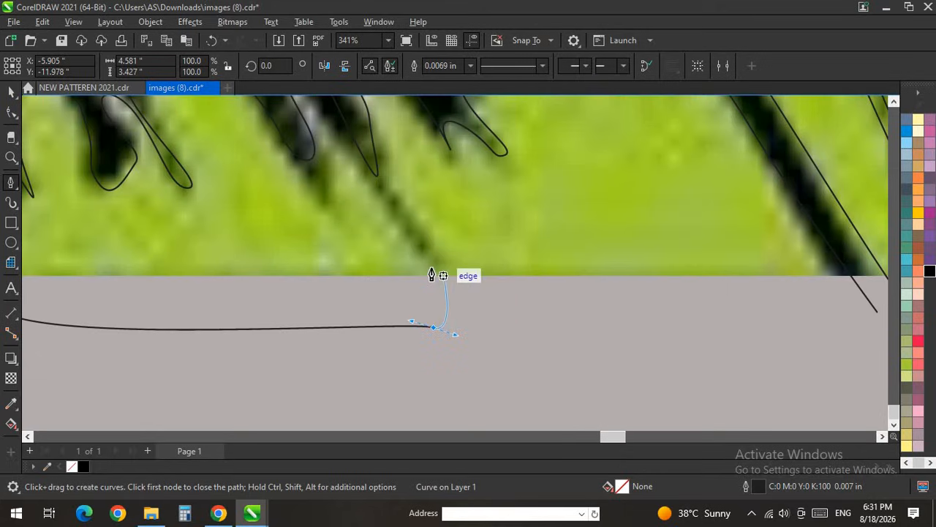
Step: Loop the outline round the thin dark diagonal streak and close it at its start beneath the long dark streak
{"action": "left_click", "coordinate": [373, 191]}
{"action": "left_click_drag", "start_coordinate": [495, 305], "coordinate": [534, 333]}
{"action": "scroll", "coordinate": [563, 333], "scroll_direction": "down", "scroll_amount": 5}
{"action": "scroll", "coordinate": [620, 307], "scroll_direction": "up", "scroll_amount": 1}
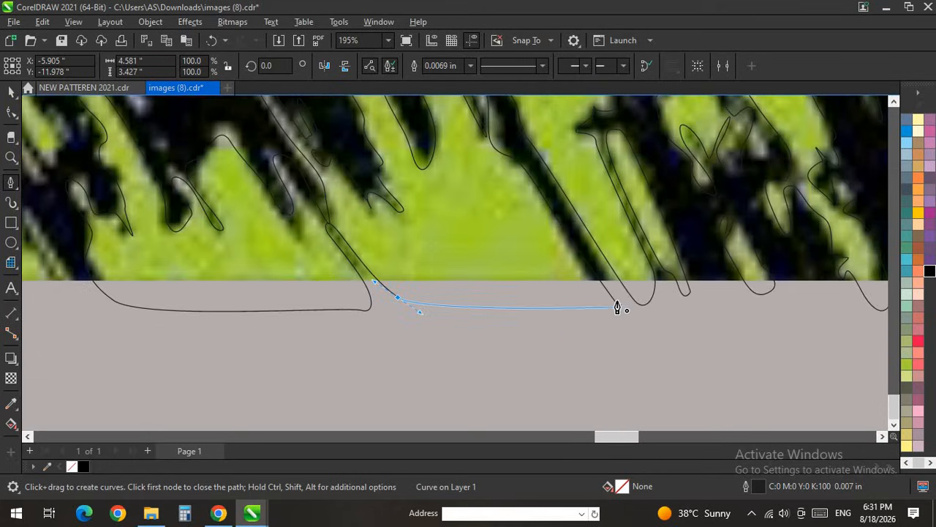
{"action": "scroll", "coordinate": [571, 328], "scroll_direction": "down", "scroll_amount": 9}
Step: Close the green area's outline below the image, and trace the thin pale streak crossing the lower edge near the lower-left corner
{"action": "scroll", "coordinate": [351, 289], "scroll_direction": "up", "scroll_amount": 7}
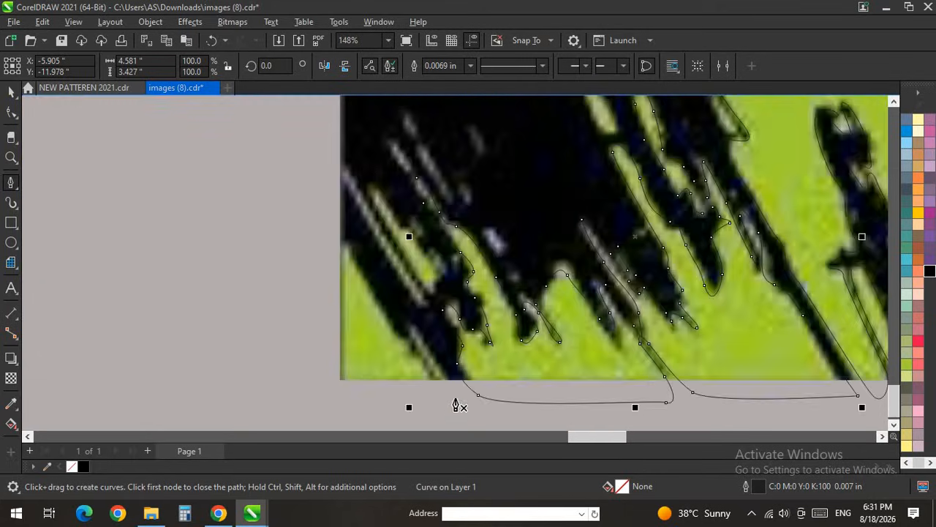
{"action": "scroll", "coordinate": [457, 405], "scroll_direction": "up", "scroll_amount": 6}
{"action": "left_click_drag", "start_coordinate": [357, 260], "coordinate": [398, 313]}
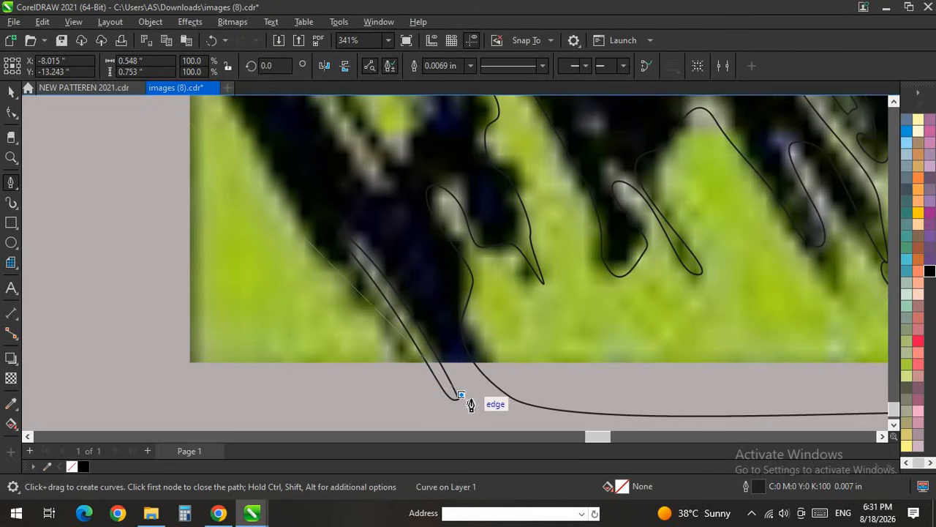
{"action": "scroll", "coordinate": [364, 363], "scroll_direction": "down", "scroll_amount": 3}
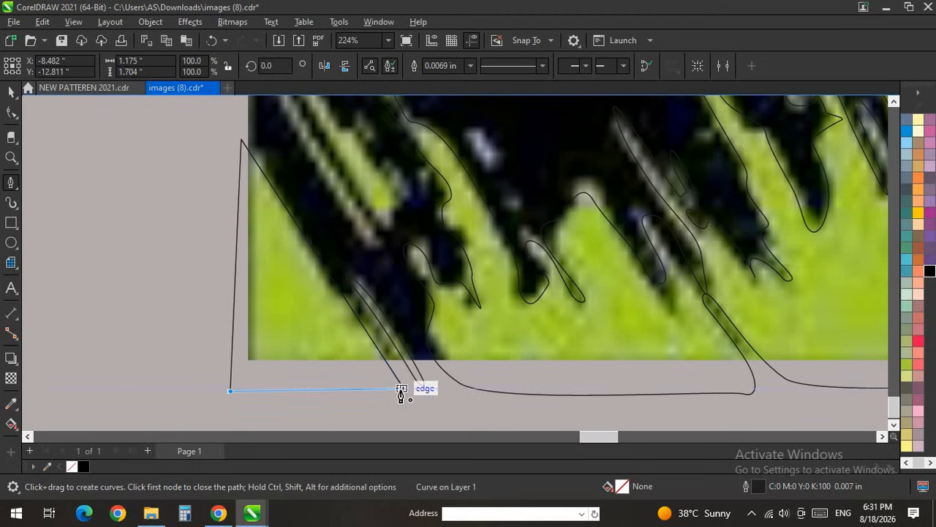
Step: Outline the green wedge in the image's lower-left corner, running just outside the image edges, and close it beside the thin streak
{"action": "scroll", "coordinate": [329, 383], "scroll_direction": "down", "scroll_amount": 5}
{"action": "key", "text": "ctrl+z"}
{"action": "scroll", "coordinate": [379, 394], "scroll_direction": "up", "scroll_amount": 9}
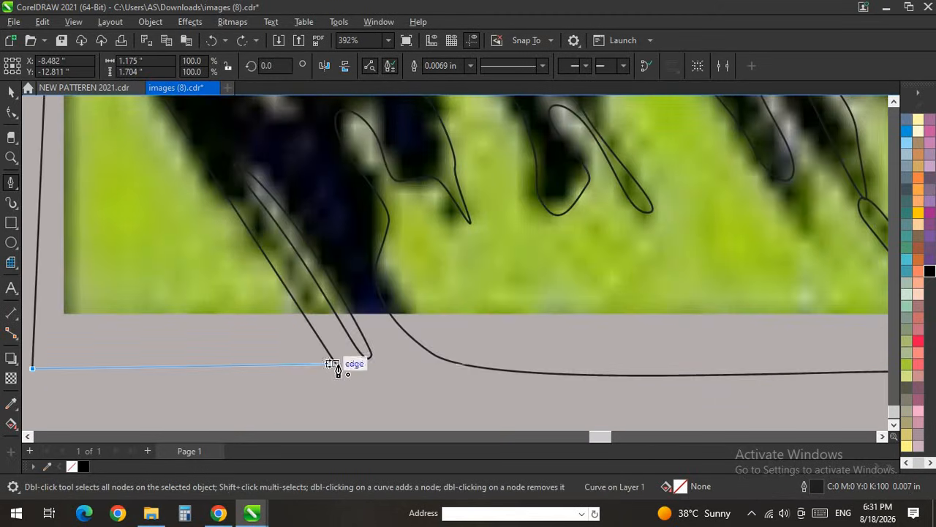
{"action": "left_click", "coordinate": [332, 371]}
{"action": "scroll", "coordinate": [332, 371], "scroll_direction": "down", "scroll_amount": 12}
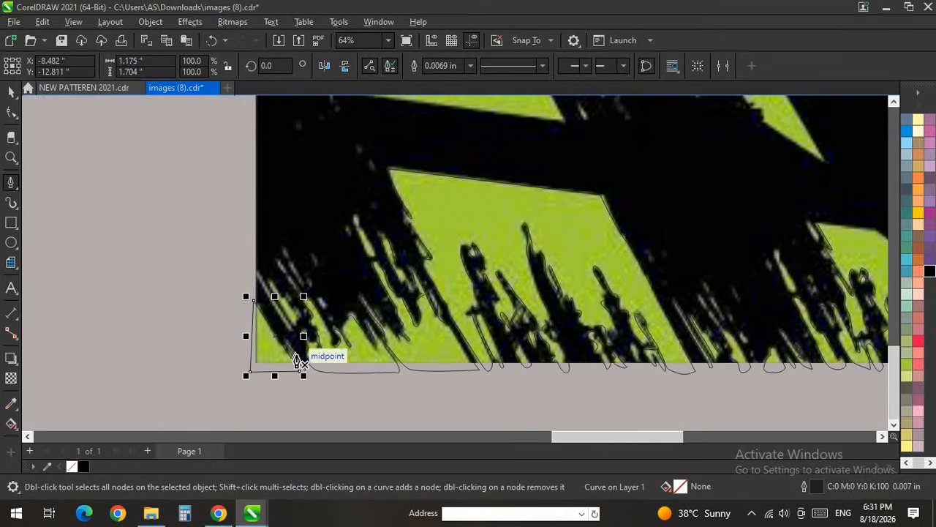
Step: Start an outline at the lower end of the short green strip near the lower-left corner and trace its jagged right side upward
{"action": "scroll", "coordinate": [313, 375], "scroll_direction": "down", "scroll_amount": 2}
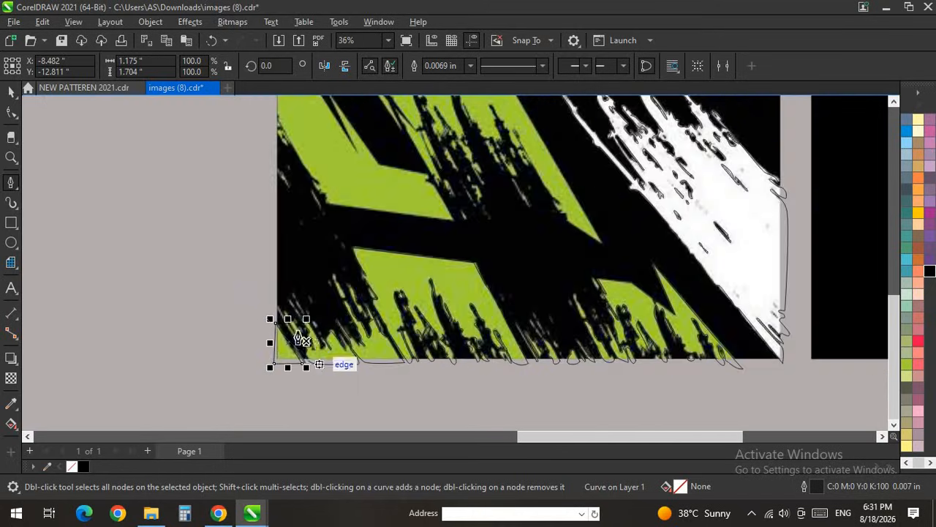
{"action": "scroll", "coordinate": [295, 334], "scroll_direction": "up", "scroll_amount": 13}
{"action": "scroll", "coordinate": [355, 320], "scroll_direction": "up", "scroll_amount": 5}
{"action": "left_click", "coordinate": [359, 325]}
{"action": "left_click", "coordinate": [340, 276]}
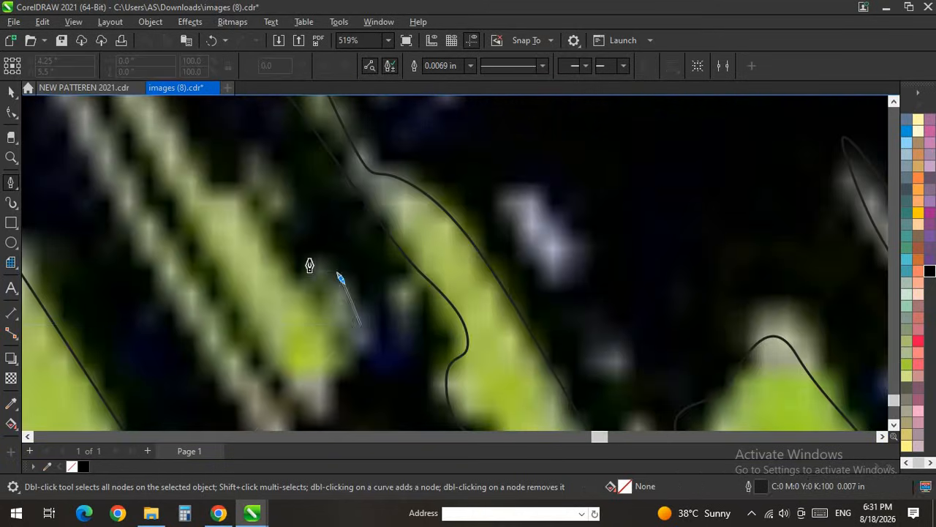
{"action": "left_click_drag", "start_coordinate": [322, 284], "coordinate": [324, 293]}
{"action": "mouse_move", "coordinate": [248, 195]}
{"action": "left_mouse_down"}
{"action": "mouse_move", "coordinate": [224, 195]}
{"action": "mouse_move", "coordinate": [236, 196]}
{"action": "left_mouse_up"}
Step: Trace the short green strip's narrow upper tip and straight left side, round its lower end, and close the outline
{"action": "left_click", "coordinate": [767, 485]}
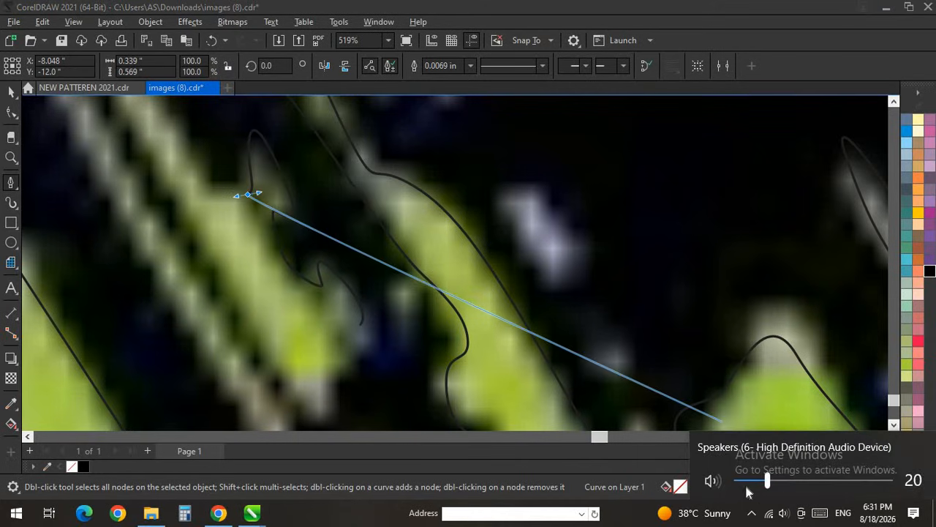
{"action": "left_click_drag", "start_coordinate": [202, 175], "coordinate": [179, 128]}
{"action": "scroll", "coordinate": [393, 333], "scroll_direction": "down", "scroll_amount": 2}
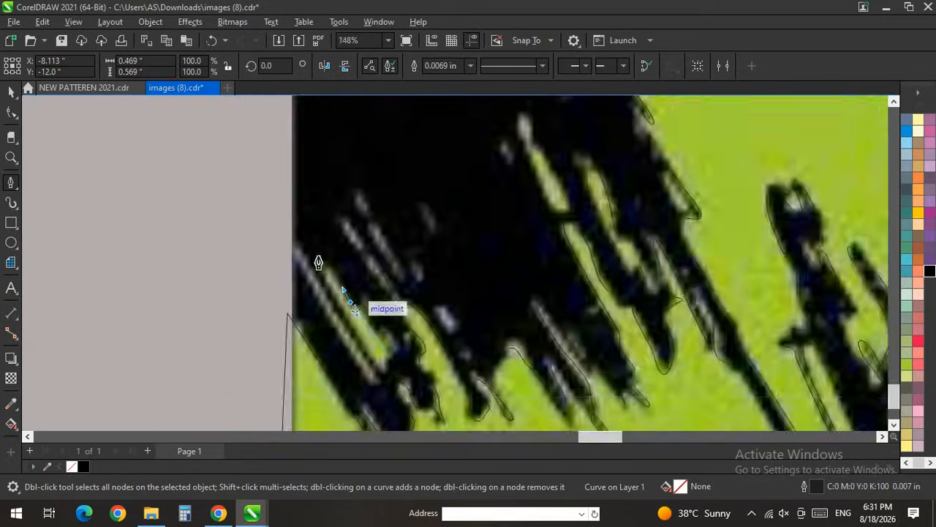
{"action": "scroll", "coordinate": [318, 258], "scroll_direction": "up", "scroll_amount": 2}
{"action": "scroll", "coordinate": [344, 344], "scroll_direction": "down", "scroll_amount": 2}
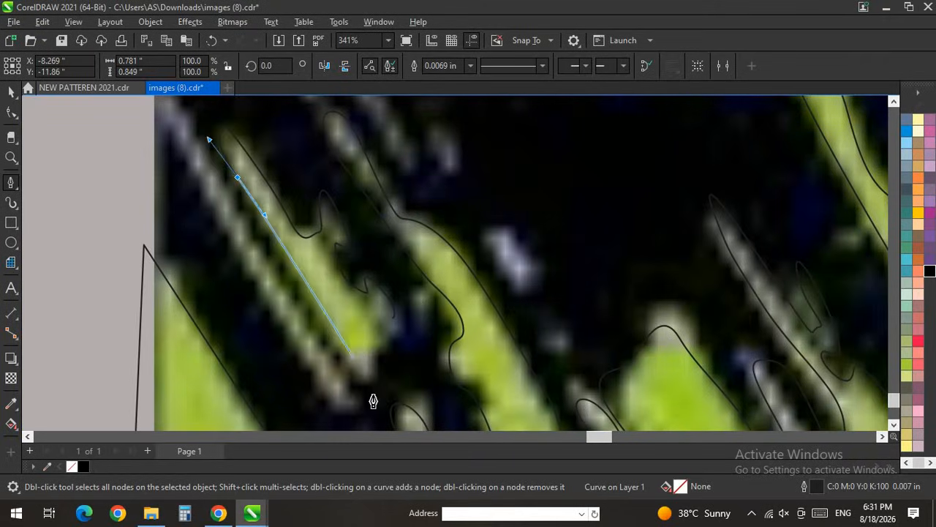
{"action": "left_click_drag", "start_coordinate": [380, 364], "coordinate": [323, 276]}
{"action": "left_click", "coordinate": [395, 321]}
Step: Outline the long thin pale streak beside the short green strip, extending its upper end past the image's left edge, and close it
{"action": "scroll", "coordinate": [344, 344], "scroll_direction": "down", "scroll_amount": 2}
{"action": "scroll", "coordinate": [366, 347], "scroll_direction": "up", "scroll_amount": 2}
{"action": "left_click", "coordinate": [411, 386]}
{"action": "scroll", "coordinate": [309, 274], "scroll_direction": "down", "scroll_amount": 3}
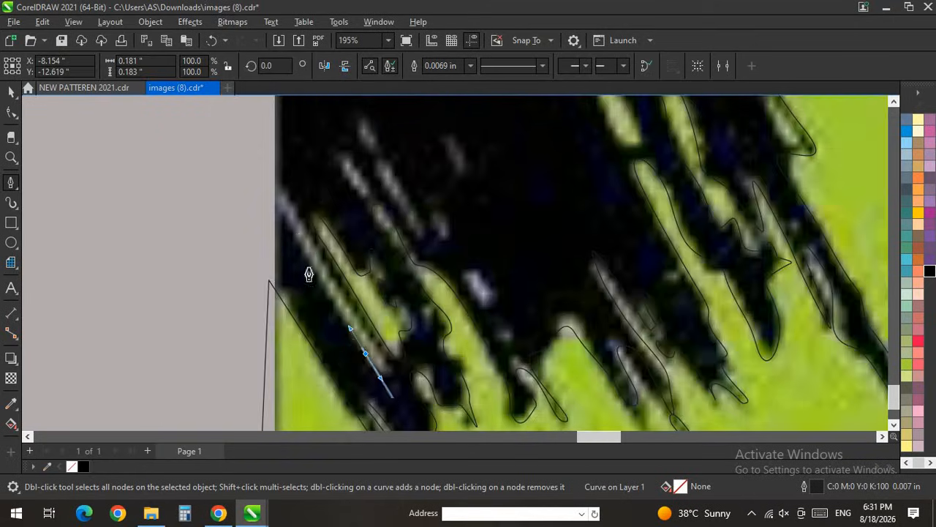
{"action": "scroll", "coordinate": [300, 244], "scroll_direction": "up", "scroll_amount": 3}
{"action": "scroll", "coordinate": [254, 208], "scroll_direction": "down", "scroll_amount": 3}
{"action": "scroll", "coordinate": [236, 156], "scroll_direction": "up", "scroll_amount": 3}
{"action": "left_click_drag", "start_coordinate": [237, 157], "coordinate": [236, 141]}
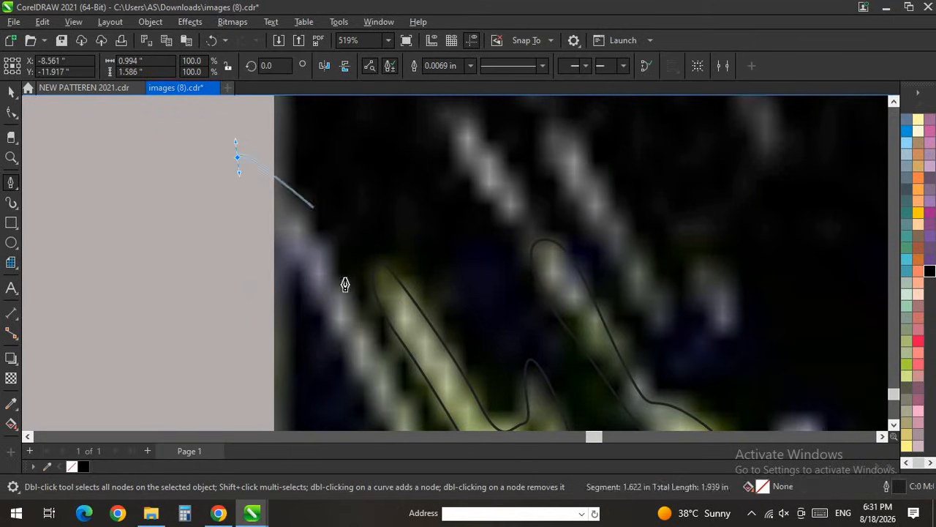
{"action": "scroll", "coordinate": [351, 314], "scroll_direction": "up", "scroll_amount": 2}
{"action": "scroll", "coordinate": [362, 343], "scroll_direction": "down", "scroll_amount": 4}
{"action": "left_click_drag", "start_coordinate": [380, 361], "coordinate": [395, 385]}
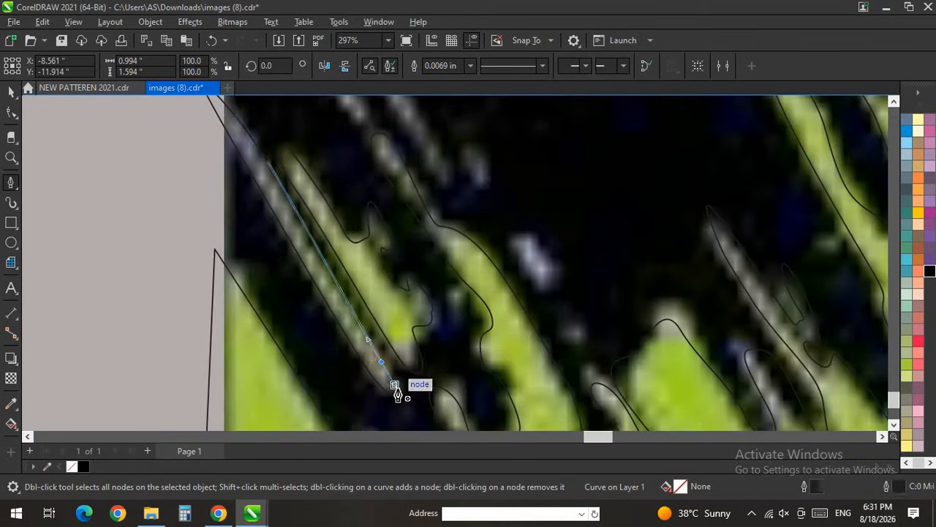
Step: Outline the two faint pale streaks above the short green strip as separate closed curves
{"action": "scroll", "coordinate": [303, 334], "scroll_direction": "down", "scroll_amount": 2}
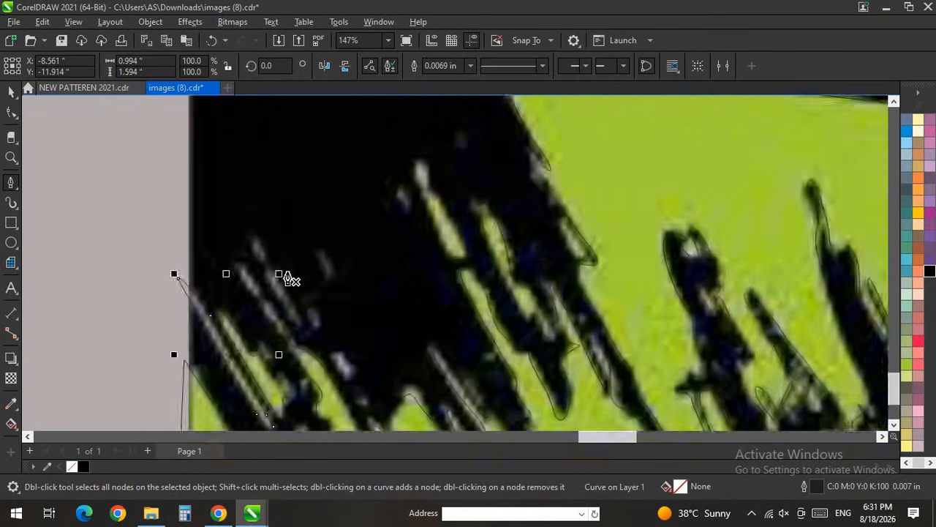
{"action": "scroll", "coordinate": [288, 278], "scroll_direction": "up", "scroll_amount": 2}
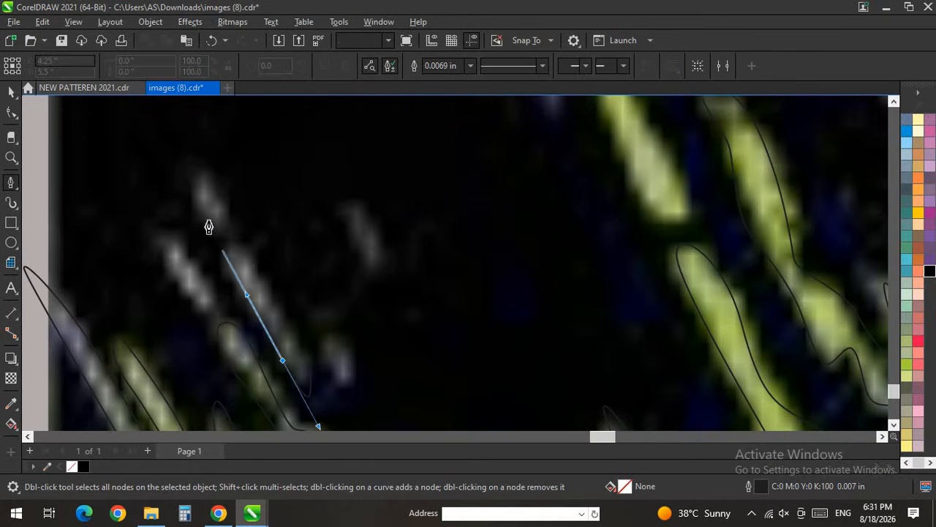
{"action": "left_click_drag", "start_coordinate": [250, 263], "coordinate": [282, 324]}
{"action": "left_click", "coordinate": [310, 360]}
{"action": "scroll", "coordinate": [203, 300], "scroll_direction": "up", "scroll_amount": 2}
{"action": "left_click_drag", "start_coordinate": [227, 301], "coordinate": [238, 334]}
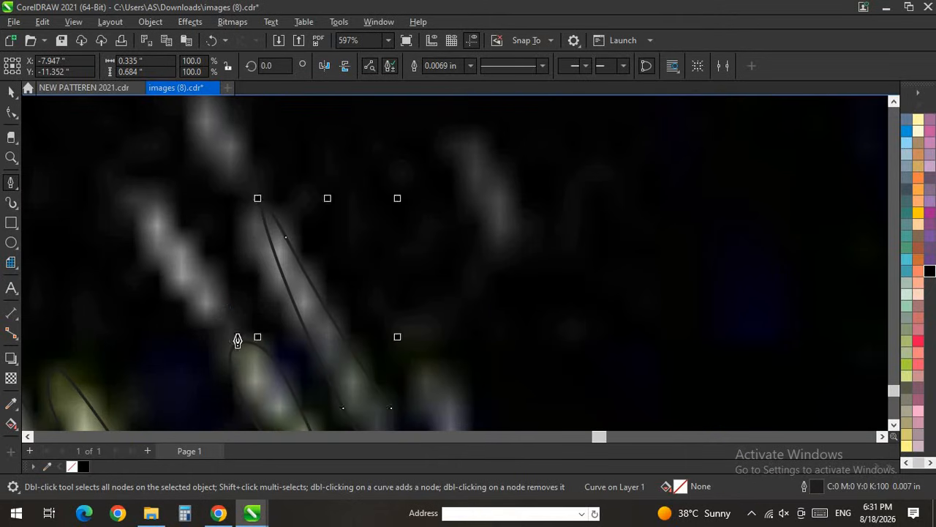
{"action": "mouse_move", "coordinate": [184, 280]}
{"action": "left_mouse_down"}
{"action": "mouse_move", "coordinate": [126, 196]}
{"action": "mouse_move", "coordinate": [181, 232]}
{"action": "left_mouse_up"}
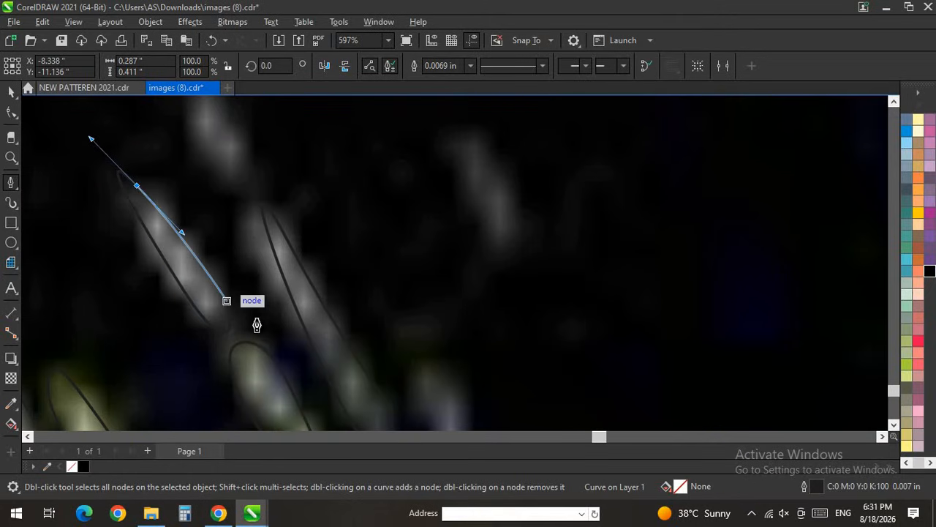
{"action": "left_click", "coordinate": [228, 300]}
Step: Outline the slim green streak with the pale upper tip, left of the lower green block, as a closed curve
{"action": "scroll", "coordinate": [241, 271], "scroll_direction": "down", "scroll_amount": 5}
{"action": "scroll", "coordinate": [350, 269], "scroll_direction": "up", "scroll_amount": 5}
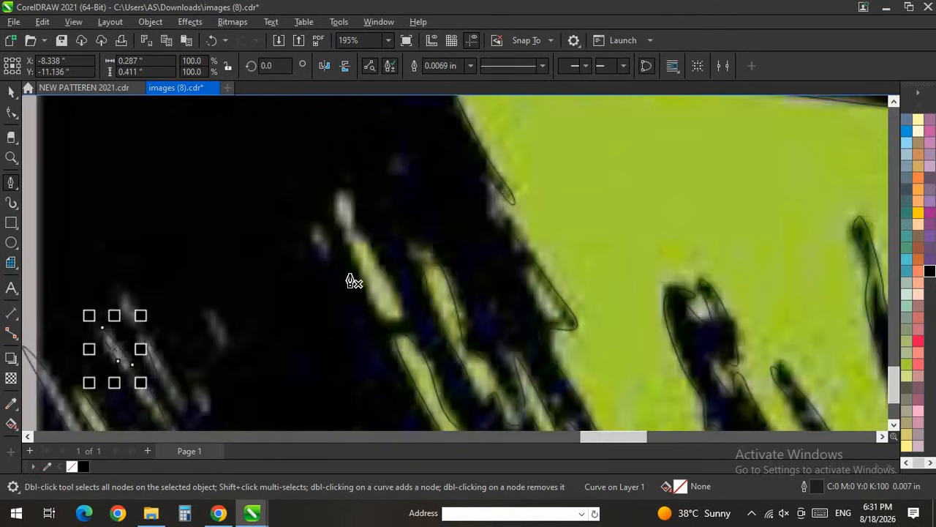
{"action": "mouse_move", "coordinate": [462, 355]}
{"action": "left_mouse_down"}
{"action": "mouse_move", "coordinate": [489, 400]}
{"action": "mouse_move", "coordinate": [388, 347]}
{"action": "left_mouse_up"}
{"action": "scroll", "coordinate": [378, 320], "scroll_direction": "down", "scroll_amount": 2}
{"action": "left_click_drag", "start_coordinate": [341, 208], "coordinate": [346, 171]}
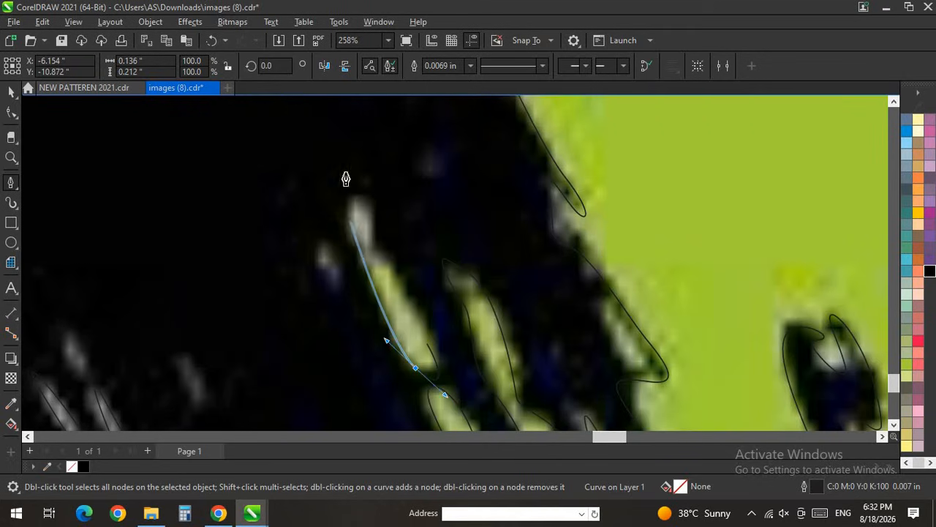
{"action": "left_click_drag", "start_coordinate": [396, 293], "coordinate": [418, 321]}
{"action": "left_click", "coordinate": [429, 349]}
Step: Start the central green band's outline at its lower point and run its straight right side up to the thin dark streak's fork
{"action": "scroll", "coordinate": [366, 370], "scroll_direction": "down", "scroll_amount": 5}
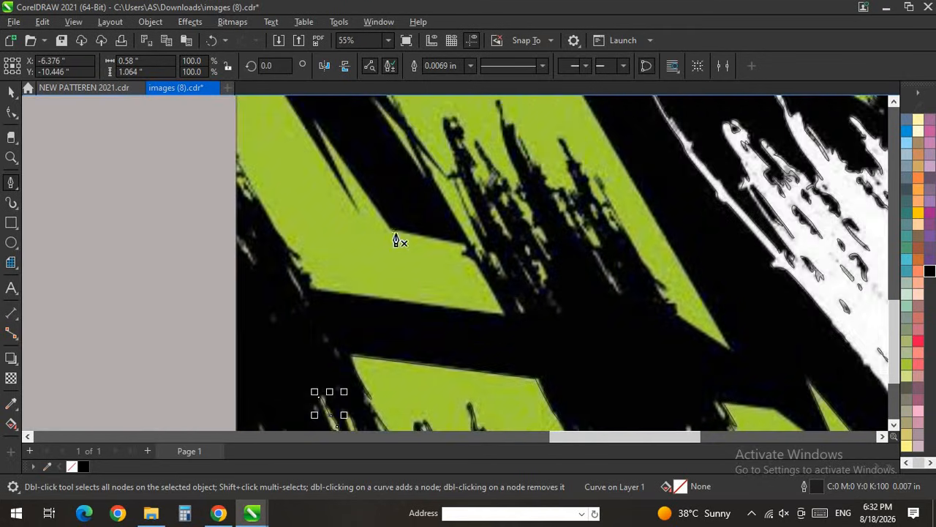
{"action": "scroll", "coordinate": [395, 242], "scroll_direction": "down", "scroll_amount": 2}
{"action": "scroll", "coordinate": [285, 266], "scroll_direction": "down", "scroll_amount": 1}
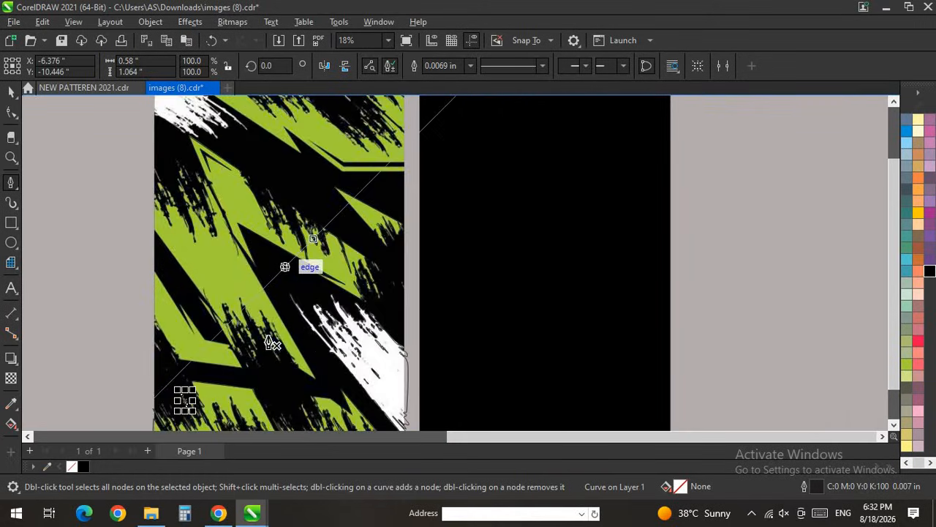
{"action": "scroll", "coordinate": [372, 407], "scroll_direction": "up", "scroll_amount": 3}
{"action": "left_click", "coordinate": [369, 388]}
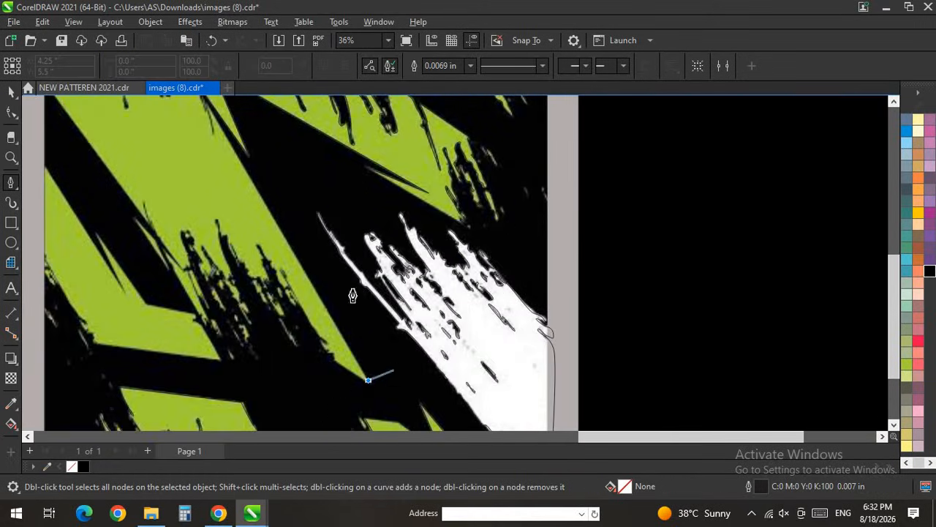
{"action": "scroll", "coordinate": [251, 220], "scroll_direction": "up", "scroll_amount": 5}
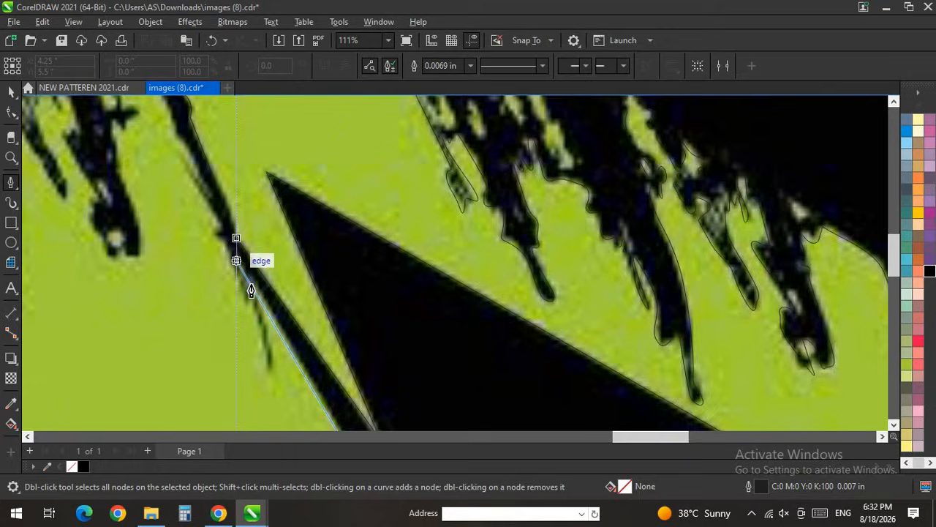
{"action": "scroll", "coordinate": [251, 284], "scroll_direction": "up", "scroll_amount": 4}
{"action": "left_click", "coordinate": [256, 278]}
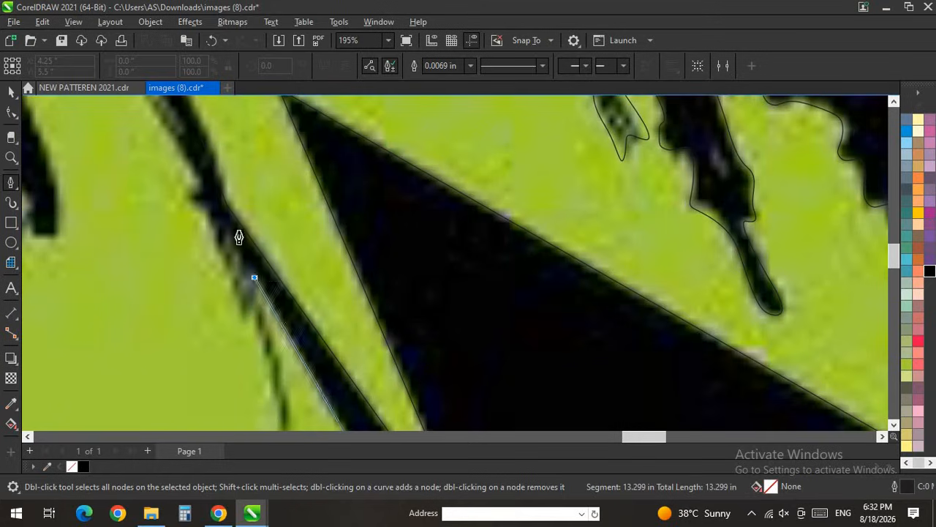
Step: Trace the outline round the thin dark spur hanging beside the long dark streak and over the small barb above it
{"action": "scroll", "coordinate": [240, 234], "scroll_direction": "down", "scroll_amount": 3}
{"action": "scroll", "coordinate": [276, 354], "scroll_direction": "up", "scroll_amount": 5}
{"action": "left_click_drag", "start_coordinate": [278, 353], "coordinate": [274, 373]}
{"action": "left_click_drag", "start_coordinate": [247, 315], "coordinate": [232, 252]}
{"action": "scroll", "coordinate": [248, 302], "scroll_direction": "down", "scroll_amount": 2}
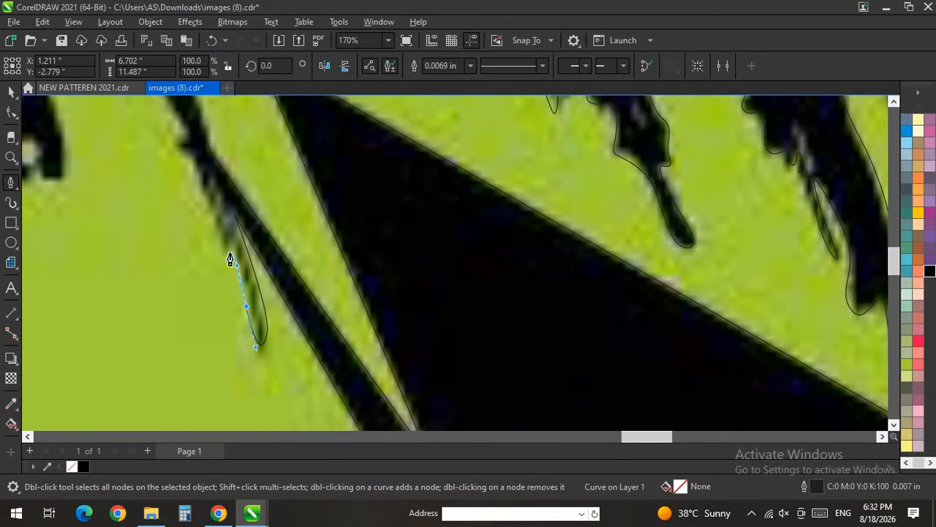
{"action": "left_click", "coordinate": [231, 251]}
{"action": "left_click_drag", "start_coordinate": [182, 145], "coordinate": [187, 130]}
{"action": "scroll", "coordinate": [267, 247], "scroll_direction": "down", "scroll_amount": 2}
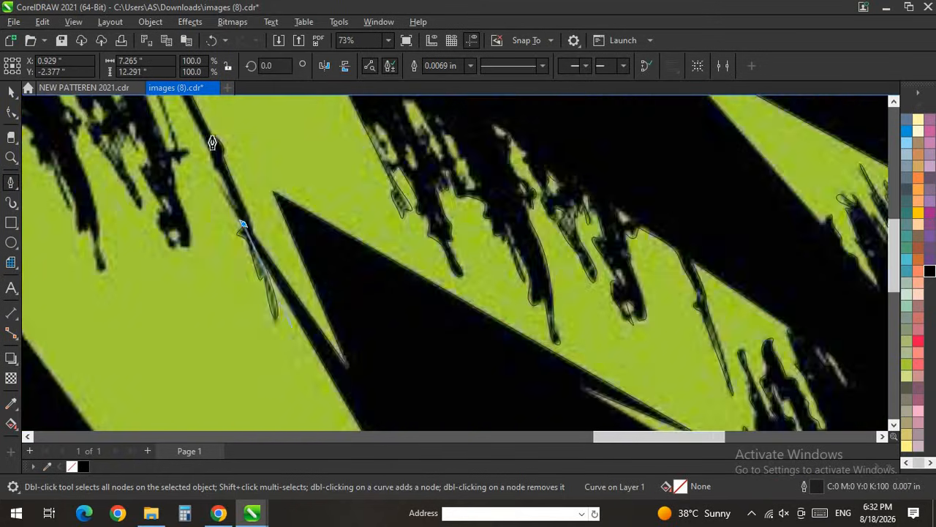
Step: Run the outline up the long dark streak's left side and round the narrow green and pale slivers at its top
{"action": "scroll", "coordinate": [211, 142], "scroll_direction": "up", "scroll_amount": 2}
{"action": "scroll", "coordinate": [257, 223], "scroll_direction": "down", "scroll_amount": 2}
{"action": "scroll", "coordinate": [210, 164], "scroll_direction": "up", "scroll_amount": 2}
{"action": "scroll", "coordinate": [257, 227], "scroll_direction": "down", "scroll_amount": 1}
{"action": "scroll", "coordinate": [220, 197], "scroll_direction": "up", "scroll_amount": 3}
{"action": "left_click", "coordinate": [284, 296]}
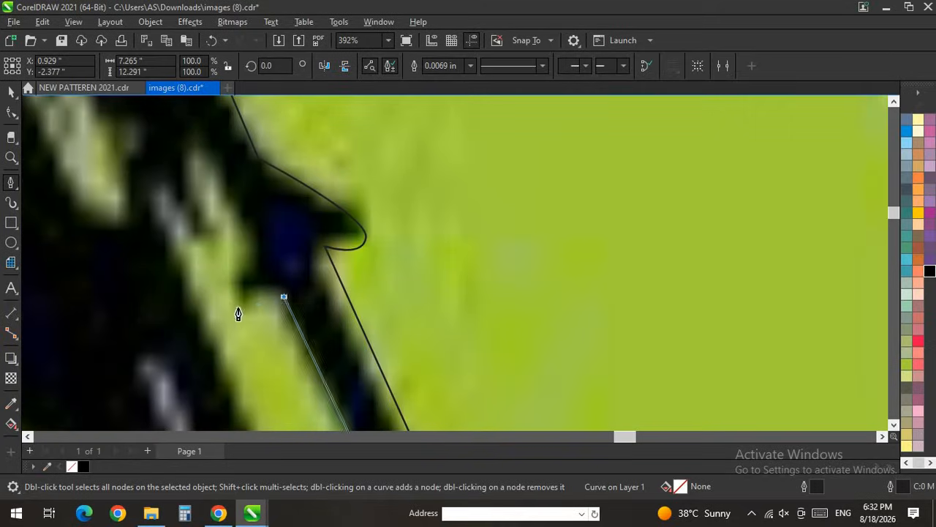
{"action": "left_click_drag", "start_coordinate": [238, 307], "coordinate": [226, 289]}
{"action": "left_click_drag", "start_coordinate": [253, 268], "coordinate": [247, 221]}
{"action": "left_click_drag", "start_coordinate": [215, 170], "coordinate": [170, 167]}
{"action": "left_click_drag", "start_coordinate": [205, 246], "coordinate": [199, 310]}
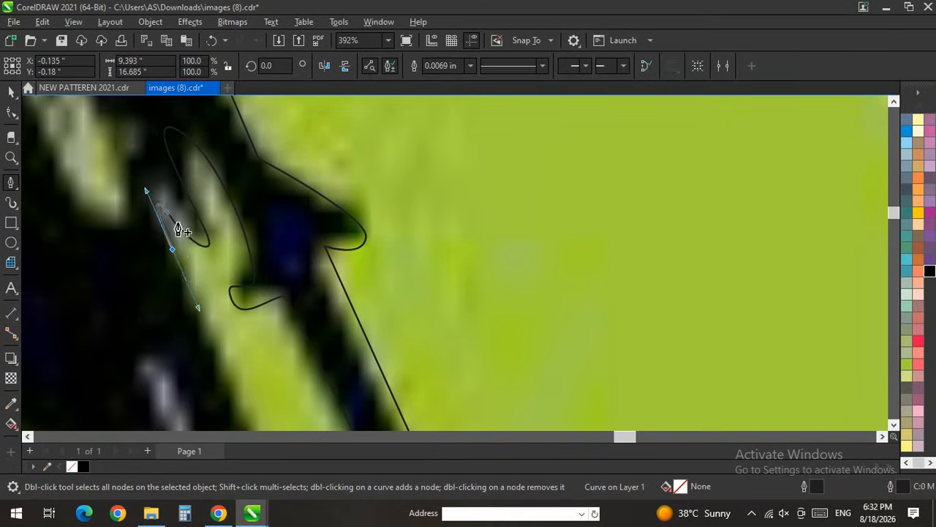
Step: Run the outline down the thin dark line left of the long streak and round the star-shaped dark splinter at its end
{"action": "scroll", "coordinate": [176, 211], "scroll_direction": "down", "scroll_amount": 2}
{"action": "scroll", "coordinate": [203, 352], "scroll_direction": "down", "scroll_amount": 2}
{"action": "scroll", "coordinate": [212, 346], "scroll_direction": "up", "scroll_amount": 2}
{"action": "scroll", "coordinate": [220, 261], "scroll_direction": "up", "scroll_amount": 2}
{"action": "scroll", "coordinate": [214, 263], "scroll_direction": "down", "scroll_amount": 1}
{"action": "scroll", "coordinate": [218, 366], "scroll_direction": "up", "scroll_amount": 1}
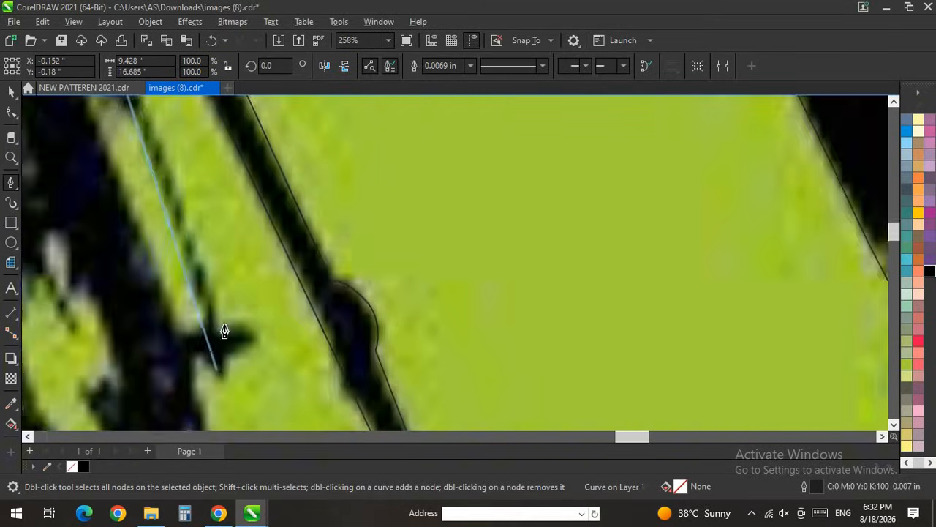
{"action": "left_click", "coordinate": [224, 324]}
{"action": "left_click_drag", "start_coordinate": [264, 344], "coordinate": [223, 375]}
Step: Trace down the right side of the thick dark stroke below the splinter, round its blunt end and into the pale spot
{"action": "scroll", "coordinate": [219, 266], "scroll_direction": "down", "scroll_amount": 5}
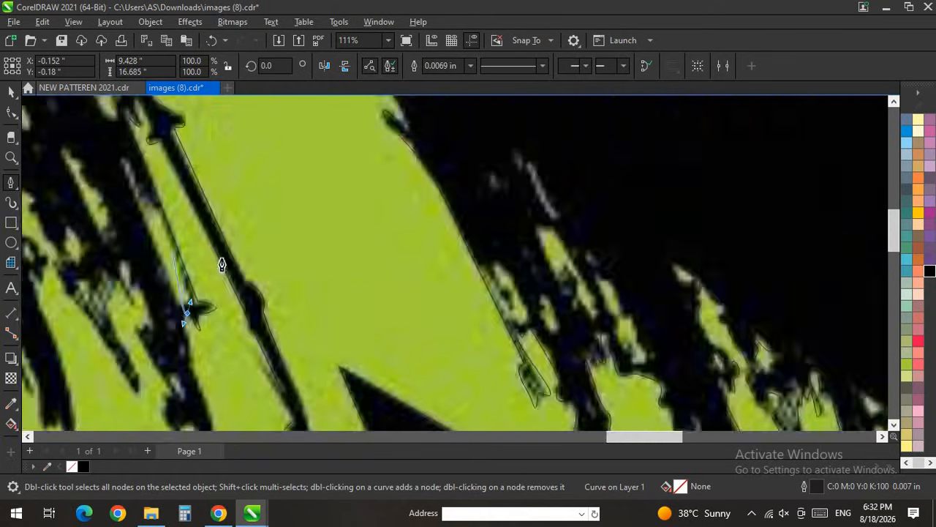
{"action": "scroll", "coordinate": [228, 236], "scroll_direction": "up", "scroll_amount": 4}
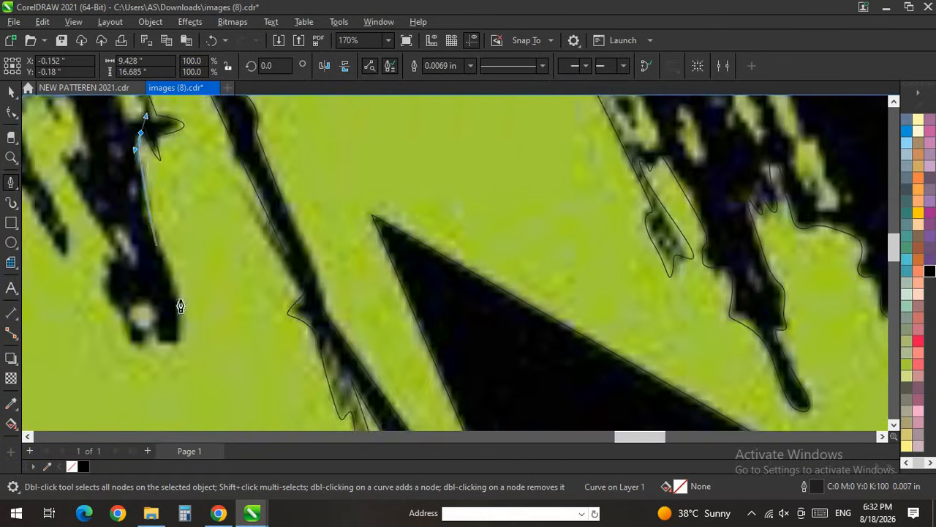
{"action": "mouse_move", "coordinate": [181, 320]}
{"action": "left_mouse_down"}
{"action": "mouse_move", "coordinate": [181, 339]}
{"action": "mouse_move", "coordinate": [164, 326]}
{"action": "left_mouse_up"}
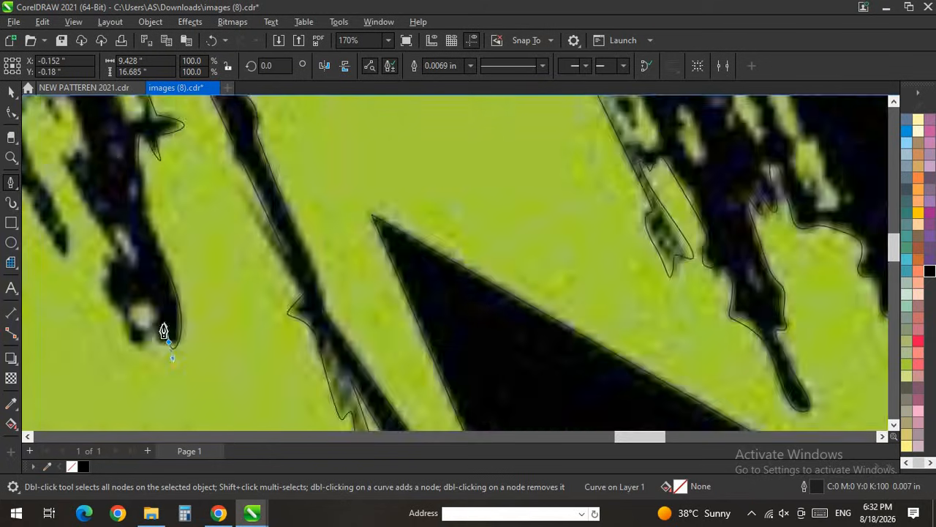
{"action": "scroll", "coordinate": [163, 327], "scroll_direction": "up", "scroll_amount": 2}
{"action": "left_click_drag", "start_coordinate": [157, 371], "coordinate": [143, 359]}
{"action": "left_click_drag", "start_coordinate": [93, 295], "coordinate": [112, 335]}
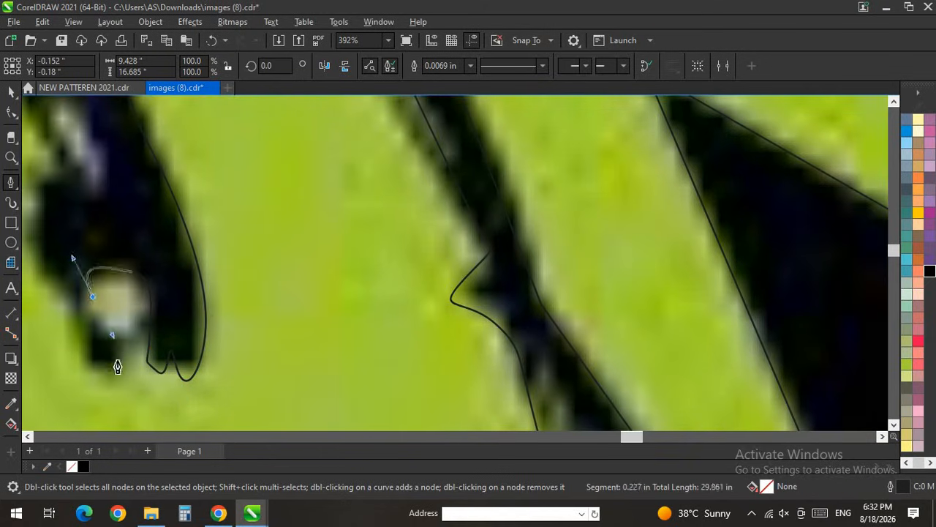
Step: Trace round the blunt prong left of the pale spot and up the thick dark stroke's left edge to its small barb
{"action": "left_click_drag", "start_coordinate": [33, 251], "coordinate": [21, 214]}
{"action": "left_click_drag", "start_coordinate": [83, 181], "coordinate": [92, 207]}
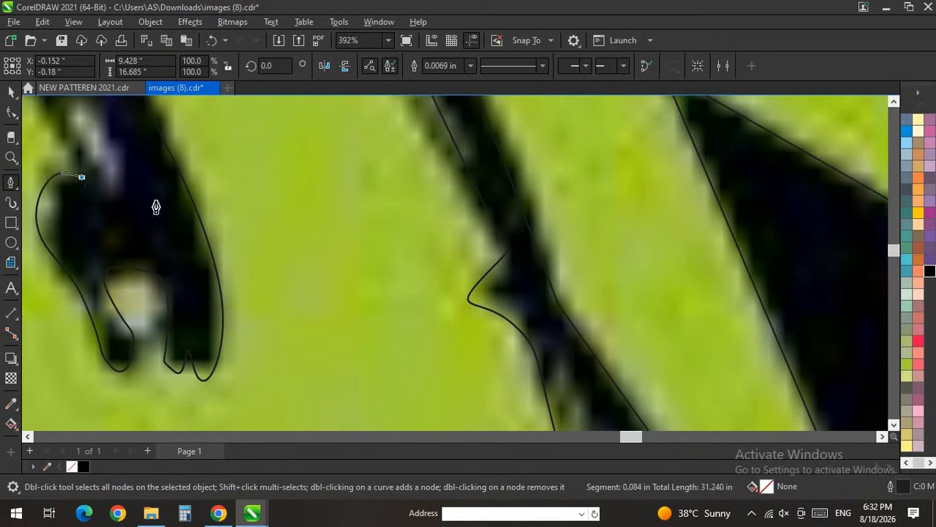
{"action": "scroll", "coordinate": [289, 294], "scroll_direction": "down", "scroll_amount": 1}
{"action": "scroll", "coordinate": [258, 290], "scroll_direction": "up", "scroll_amount": 2}
{"action": "left_click_drag", "start_coordinate": [213, 200], "coordinate": [219, 188]}
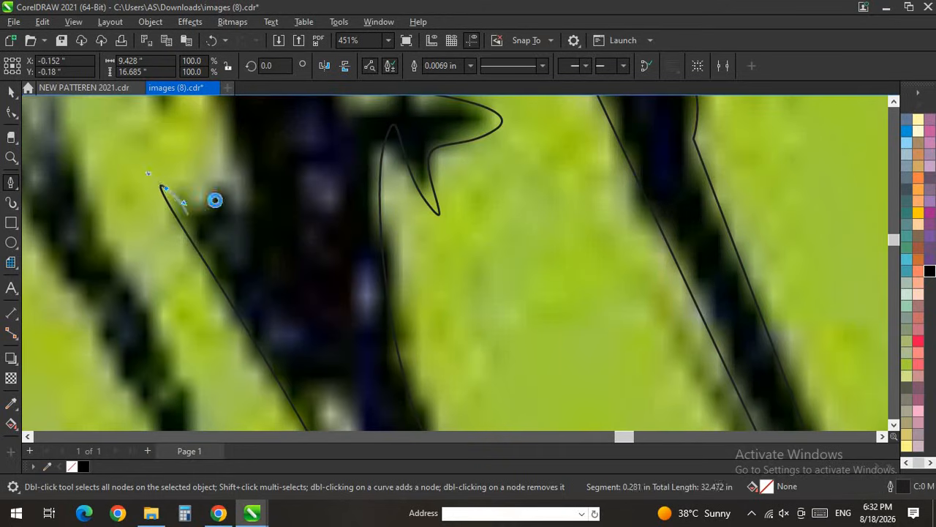
{"action": "key", "text": "ctrl+z"}
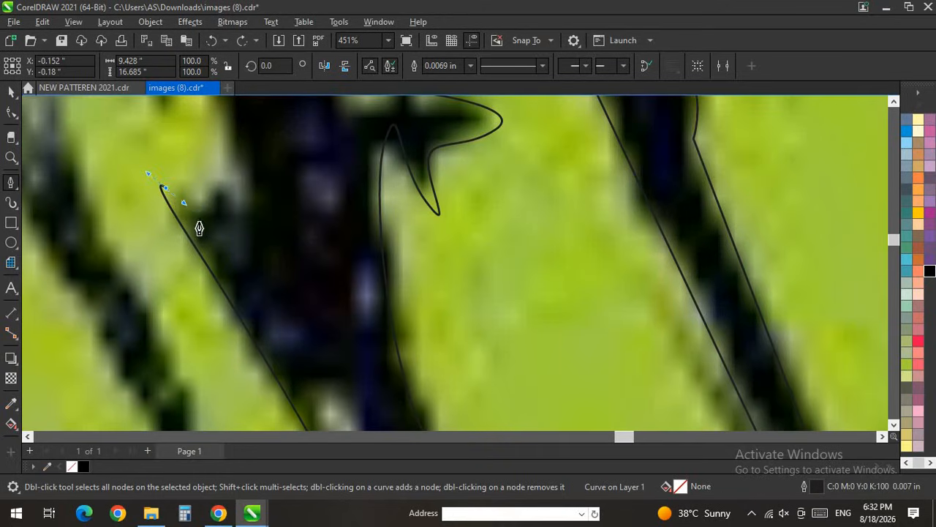
{"action": "left_click_drag", "start_coordinate": [196, 221], "coordinate": [206, 207]}
Step: Continue the outline up the dark edge above the barb and round the narrow pale sliver at the top of the green gap
{"action": "scroll", "coordinate": [298, 371], "scroll_direction": "down", "scroll_amount": 2}
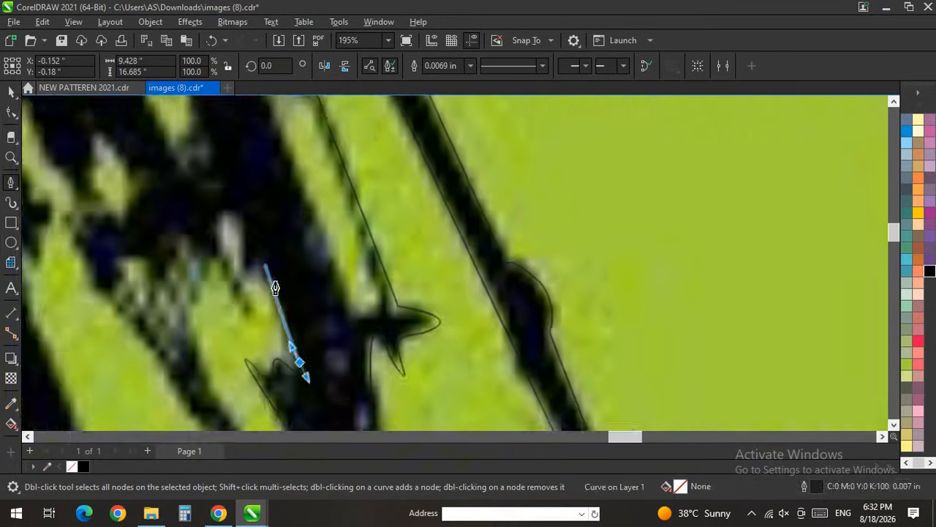
{"action": "scroll", "coordinate": [275, 282], "scroll_direction": "up", "scroll_amount": 2}
{"action": "left_click_drag", "start_coordinate": [280, 307], "coordinate": [246, 260]}
{"action": "left_click_drag", "start_coordinate": [228, 258], "coordinate": [209, 274]}
{"action": "left_click_drag", "start_coordinate": [183, 183], "coordinate": [176, 198]}
{"action": "left_click_drag", "start_coordinate": [248, 365], "coordinate": [277, 375]}
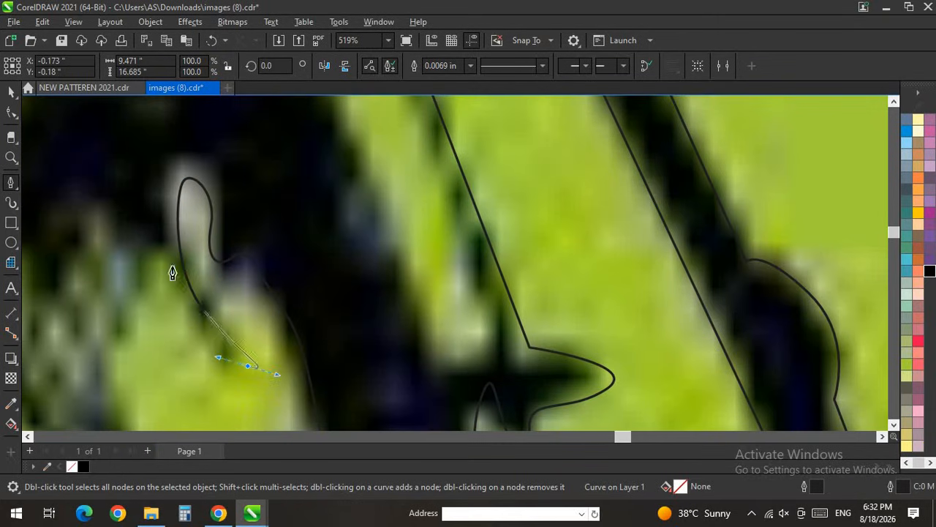
Step: Trace the notch left of the pale sliver, then down and round the tip of the narrow dark tail to its left side
{"action": "left_click", "coordinate": [149, 317]}
{"action": "left_click_drag", "start_coordinate": [103, 351], "coordinate": [109, 374]}
{"action": "scroll", "coordinate": [237, 250], "scroll_direction": "down", "scroll_amount": 3}
{"action": "scroll", "coordinate": [317, 312], "scroll_direction": "up", "scroll_amount": 2}
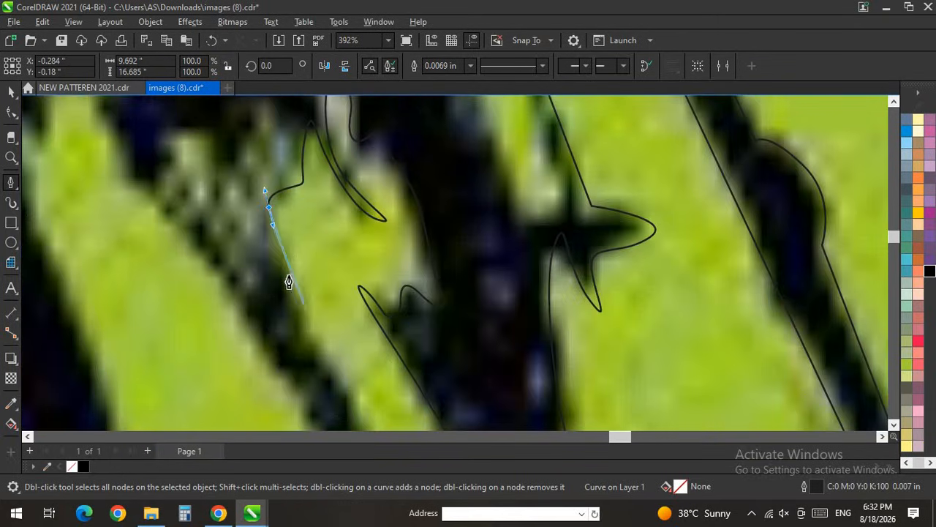
{"action": "scroll", "coordinate": [358, 325], "scroll_direction": "down", "scroll_amount": 2}
{"action": "scroll", "coordinate": [356, 270], "scroll_direction": "up", "scroll_amount": 2}
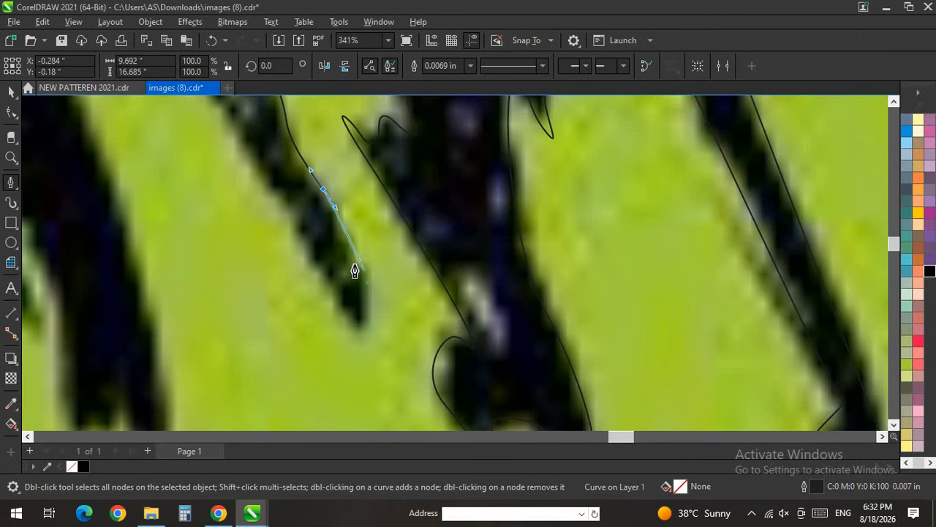
{"action": "scroll", "coordinate": [395, 398], "scroll_direction": "down", "scroll_amount": 2}
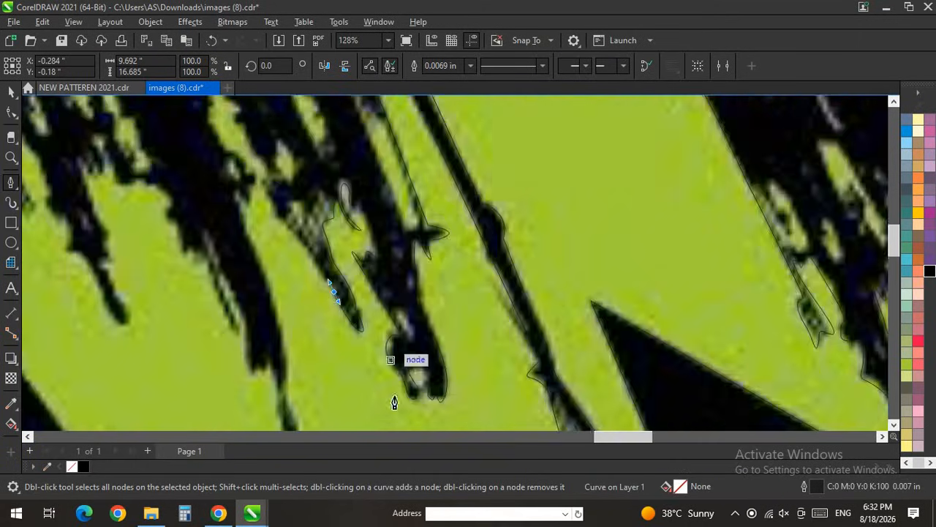
{"action": "scroll", "coordinate": [398, 396], "scroll_direction": "up", "scroll_amount": 2}
{"action": "left_click_drag", "start_coordinate": [385, 354], "coordinate": [382, 347]}
Step: Outline the speckled pale slivers and dark points at the top of the narrow dark tail
{"action": "scroll", "coordinate": [382, 346], "scroll_direction": "up", "scroll_amount": 5}
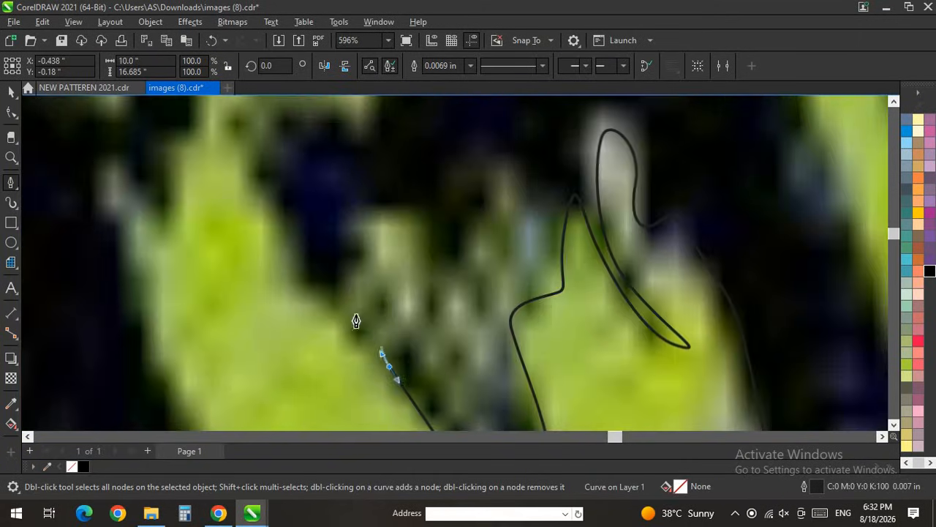
{"action": "left_click_drag", "start_coordinate": [372, 302], "coordinate": [383, 318]}
{"action": "left_click_drag", "start_coordinate": [390, 351], "coordinate": [400, 354]}
{"action": "left_click_drag", "start_coordinate": [437, 376], "coordinate": [443, 387]}
{"action": "left_click_drag", "start_coordinate": [478, 415], "coordinate": [490, 363]}
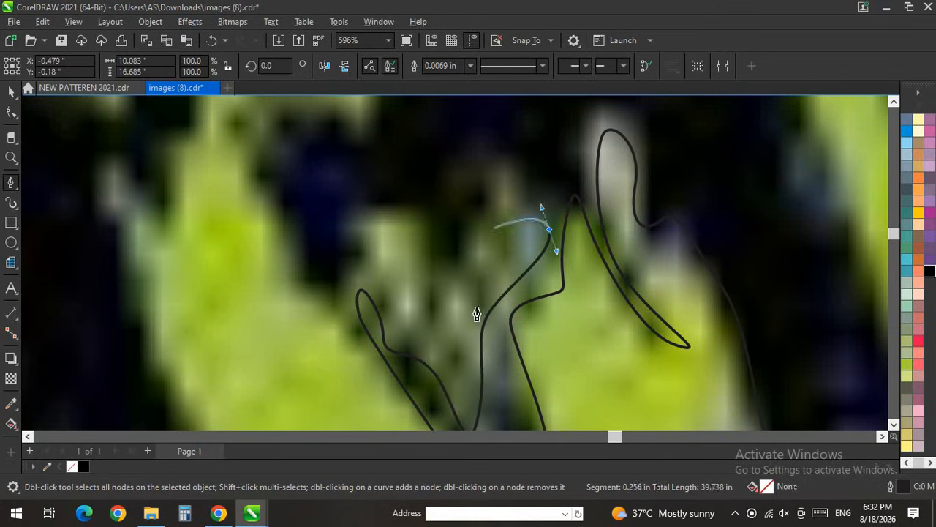
{"action": "left_click_drag", "start_coordinate": [481, 309], "coordinate": [473, 303]}
{"action": "left_click_drag", "start_coordinate": [458, 247], "coordinate": [447, 255]}
{"action": "left_click_drag", "start_coordinate": [461, 355], "coordinate": [452, 342]}
{"action": "left_click_drag", "start_coordinate": [421, 261], "coordinate": [387, 202]}
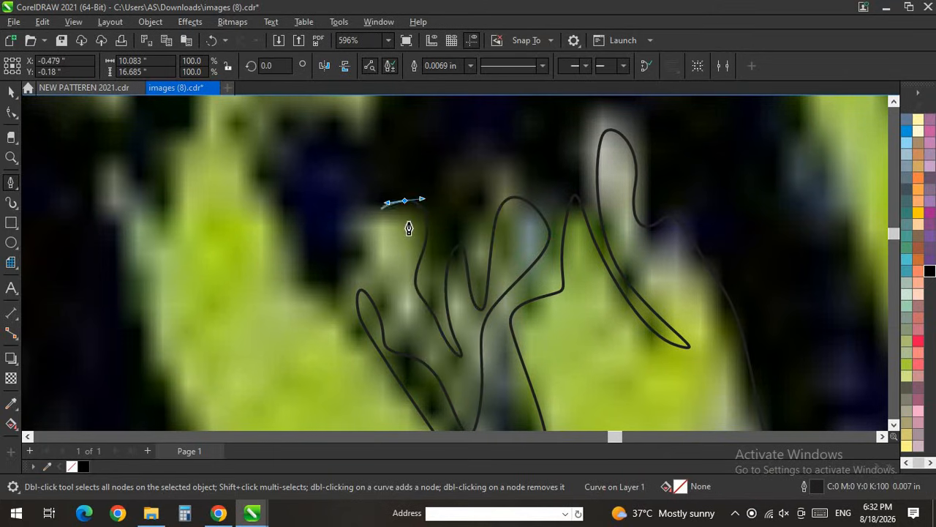
Step: Trace down the left side of the pale green patch and round the rounded navy lobe beside it
{"action": "scroll", "coordinate": [409, 225], "scroll_direction": "down", "scroll_amount": 1}
{"action": "scroll", "coordinate": [357, 189], "scroll_direction": "up", "scroll_amount": 2}
{"action": "scroll", "coordinate": [371, 292], "scroll_direction": "up", "scroll_amount": 1}
{"action": "left_click_drag", "start_coordinate": [411, 334], "coordinate": [420, 357]}
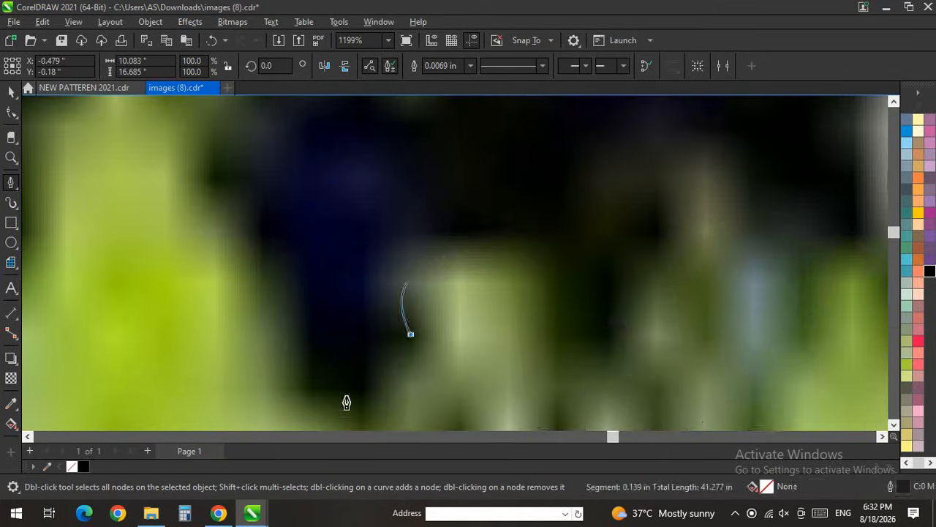
{"action": "left_click_drag", "start_coordinate": [344, 393], "coordinate": [346, 431]}
{"action": "left_click_drag", "start_coordinate": [287, 392], "coordinate": [280, 376]}
{"action": "scroll", "coordinate": [326, 315], "scroll_direction": "down", "scroll_amount": 5}
{"action": "scroll", "coordinate": [290, 304], "scroll_direction": "up", "scroll_amount": 3}
{"action": "left_click_drag", "start_coordinate": [310, 277], "coordinate": [295, 252]}
{"action": "left_click_drag", "start_coordinate": [269, 209], "coordinate": [282, 196]}
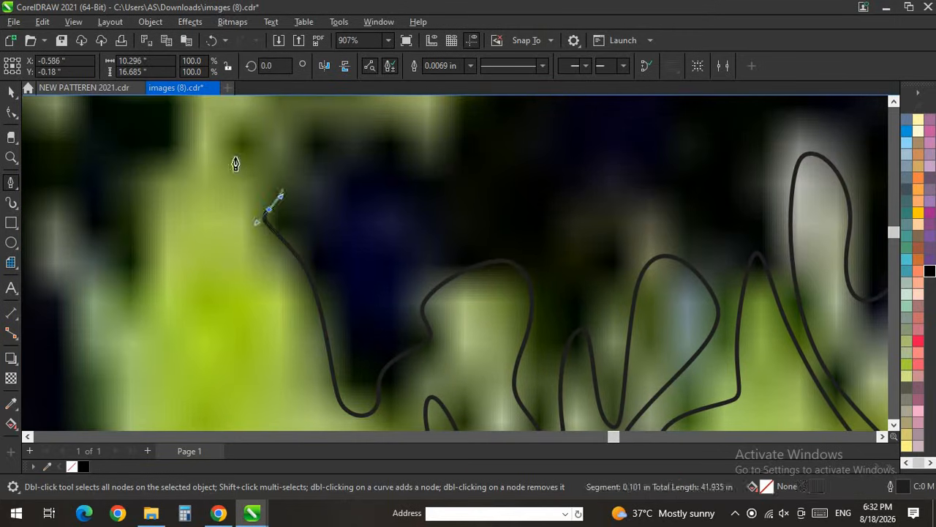
Step: Outline the small green spur above the navy lobe and run round the yellow-green patch over it
{"action": "left_click_drag", "start_coordinate": [231, 154], "coordinate": [230, 138]}
{"action": "left_click_drag", "start_coordinate": [402, 165], "coordinate": [462, 150]}
{"action": "scroll", "coordinate": [418, 307], "scroll_direction": "down", "scroll_amount": 7}
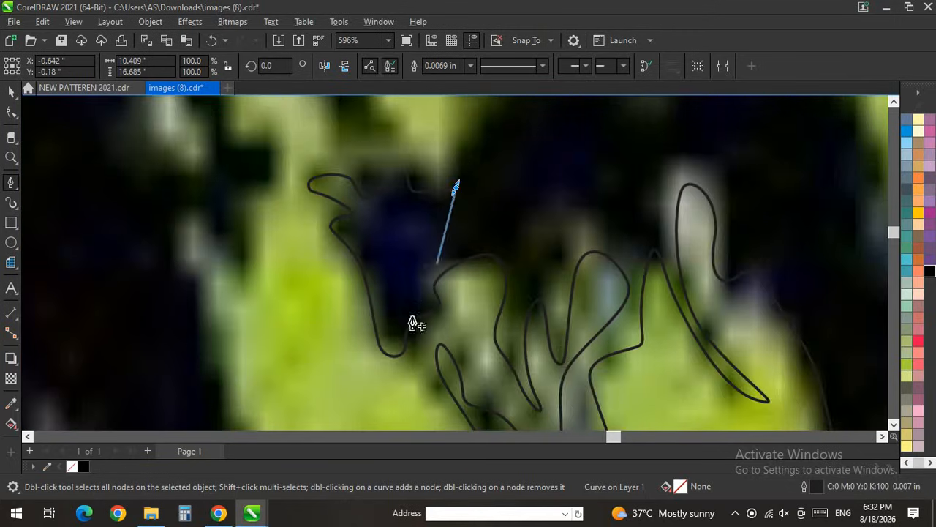
{"action": "scroll", "coordinate": [463, 121], "scroll_direction": "up", "scroll_amount": 4}
{"action": "scroll", "coordinate": [423, 270], "scroll_direction": "up", "scroll_amount": 2}
{"action": "left_click_drag", "start_coordinate": [424, 295], "coordinate": [420, 265]}
{"action": "left_click_drag", "start_coordinate": [407, 268], "coordinate": [397, 289]}
{"action": "left_click_drag", "start_coordinate": [271, 173], "coordinate": [249, 301]}
Step: Trace round the dark pointed lobe left of the yellow-green patch and up onto the adjoining green streak's edge
{"action": "scroll", "coordinate": [300, 242], "scroll_direction": "down", "scroll_amount": 2}
{"action": "scroll", "coordinate": [277, 305], "scroll_direction": "up", "scroll_amount": 4}
{"action": "scroll", "coordinate": [301, 241], "scroll_direction": "up", "scroll_amount": 3}
{"action": "left_click_drag", "start_coordinate": [340, 384], "coordinate": [350, 398]}
{"action": "scroll", "coordinate": [354, 203], "scroll_direction": "down", "scroll_amount": 4}
{"action": "left_click_drag", "start_coordinate": [250, 255], "coordinate": [227, 224]}
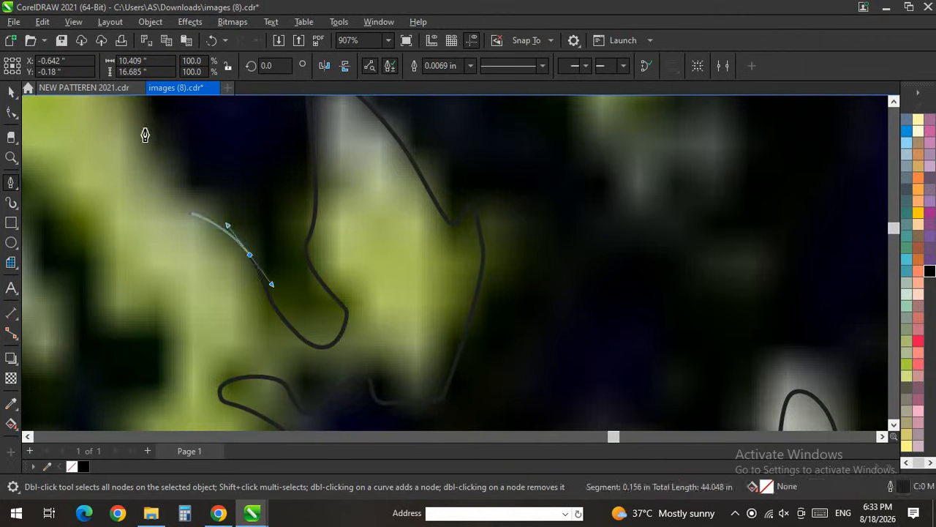
{"action": "left_click_drag", "start_coordinate": [165, 169], "coordinate": [144, 129]}
Step: Run the outline up the jagged right edge of the green streak past its pointed notch to the narrow neck
{"action": "scroll", "coordinate": [322, 314], "scroll_direction": "down", "scroll_amount": 11}
{"action": "scroll", "coordinate": [269, 239], "scroll_direction": "up", "scroll_amount": 6}
{"action": "left_click_drag", "start_coordinate": [315, 366], "coordinate": [308, 355]}
{"action": "left_click_drag", "start_coordinate": [311, 323], "coordinate": [326, 317]}
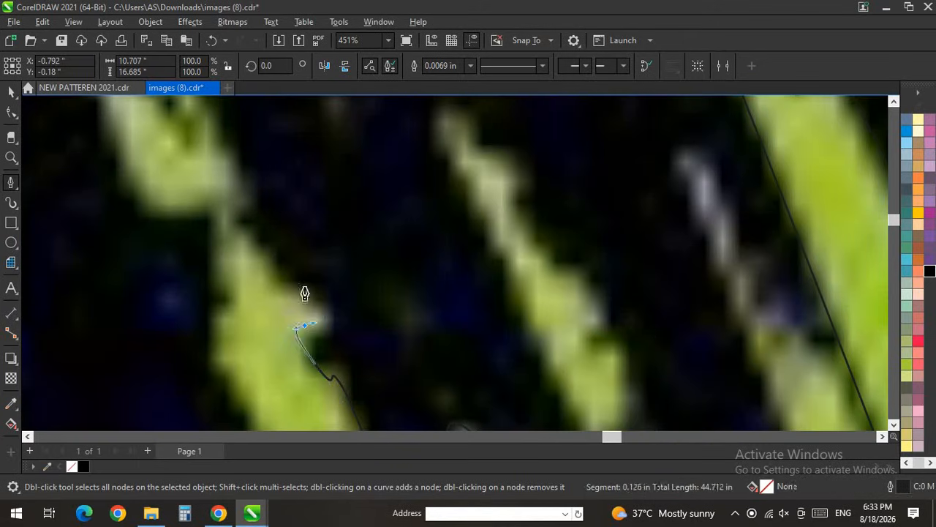
{"action": "left_click_drag", "start_coordinate": [251, 254], "coordinate": [255, 198]}
{"action": "left_click_drag", "start_coordinate": [261, 176], "coordinate": [251, 153]}
{"action": "scroll", "coordinate": [343, 326], "scroll_direction": "down", "scroll_amount": 8}
{"action": "scroll", "coordinate": [321, 280], "scroll_direction": "up", "scroll_amount": 8}
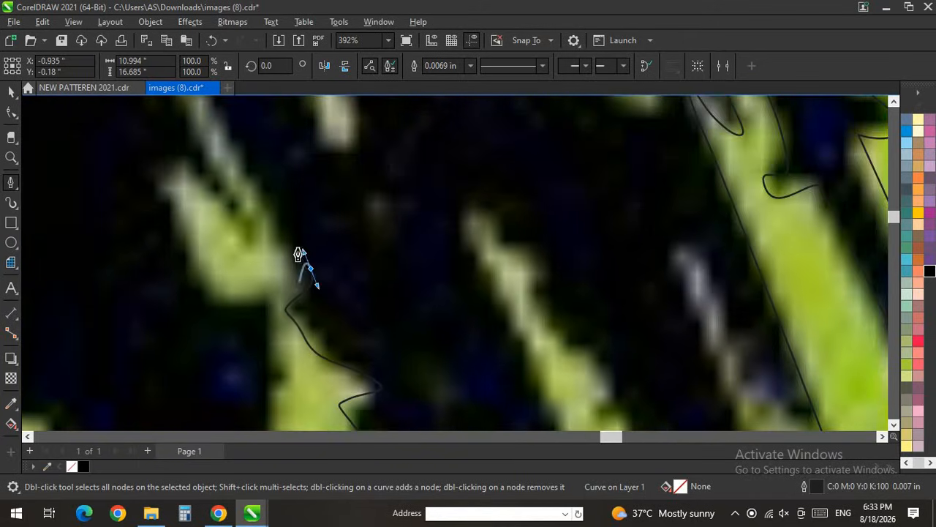
Step: Trace up the right side of the thin pale sliver above the neck, round its tip and back down
{"action": "scroll", "coordinate": [355, 285], "scroll_direction": "down", "scroll_amount": 5}
{"action": "scroll", "coordinate": [309, 237], "scroll_direction": "up", "scroll_amount": 10}
{"action": "left_click_drag", "start_coordinate": [312, 284], "coordinate": [252, 210]}
{"action": "scroll", "coordinate": [307, 285], "scroll_direction": "down", "scroll_amount": 10}
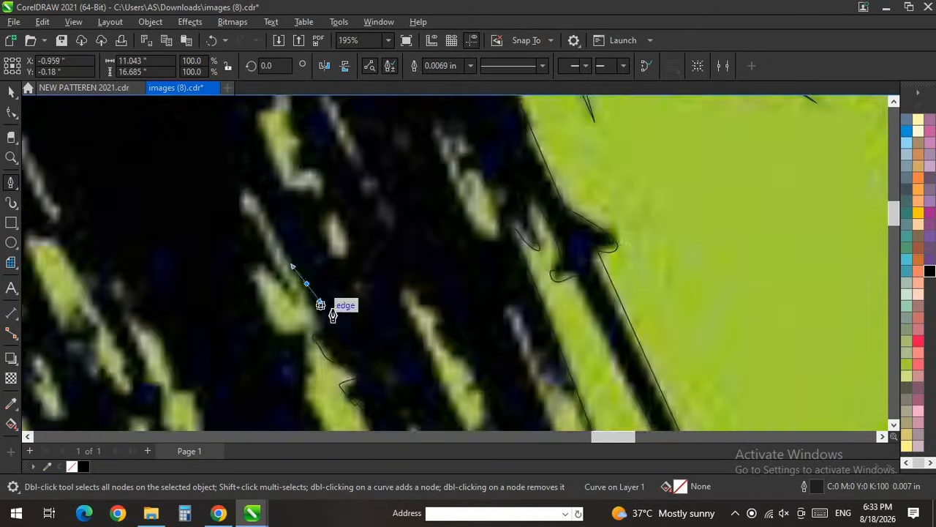
{"action": "scroll", "coordinate": [300, 262], "scroll_direction": "up", "scroll_amount": 4}
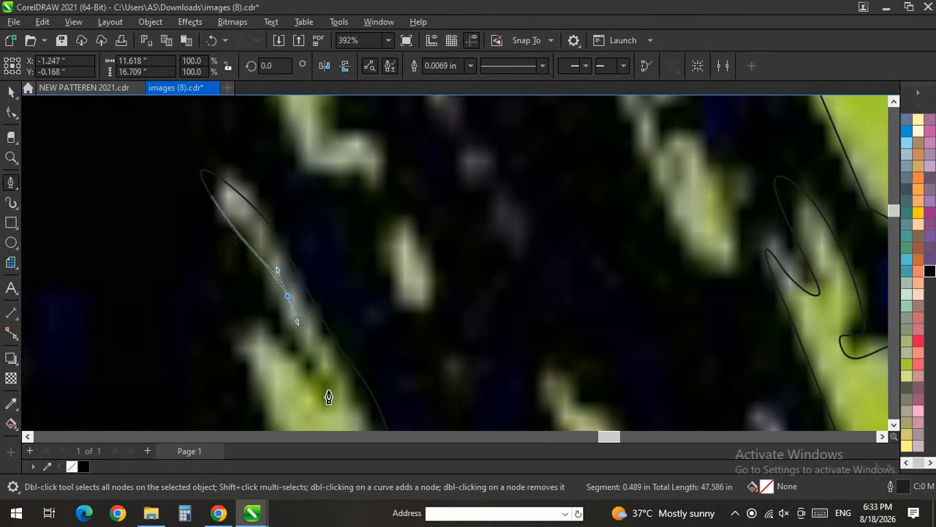
Step: Outline the green lobe beside the thin sliver and follow the green streak's left edge down to its lower end
{"action": "left_click_drag", "start_coordinate": [251, 360], "coordinate": [273, 388]}
{"action": "scroll", "coordinate": [236, 191], "scroll_direction": "down", "scroll_amount": 13}
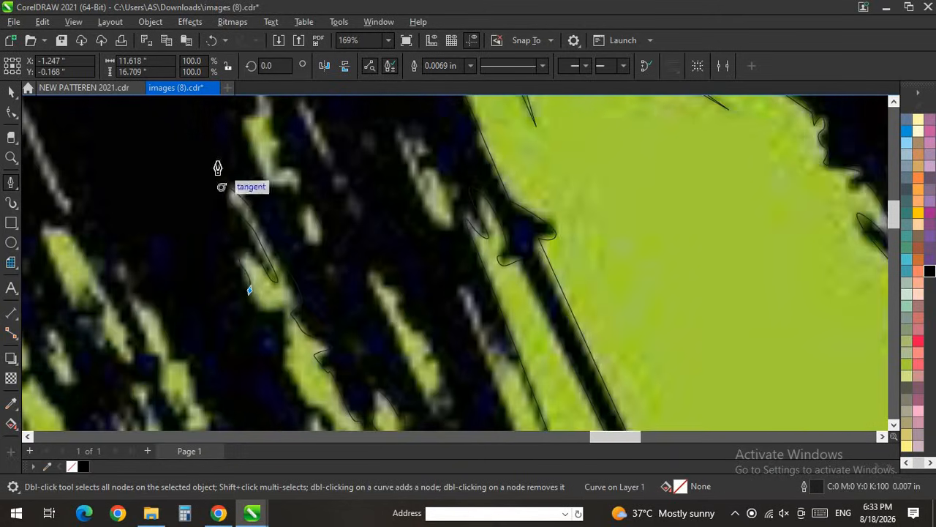
{"action": "scroll", "coordinate": [218, 246], "scroll_direction": "up", "scroll_amount": 12}
{"action": "left_click_drag", "start_coordinate": [296, 157], "coordinate": [305, 183]}
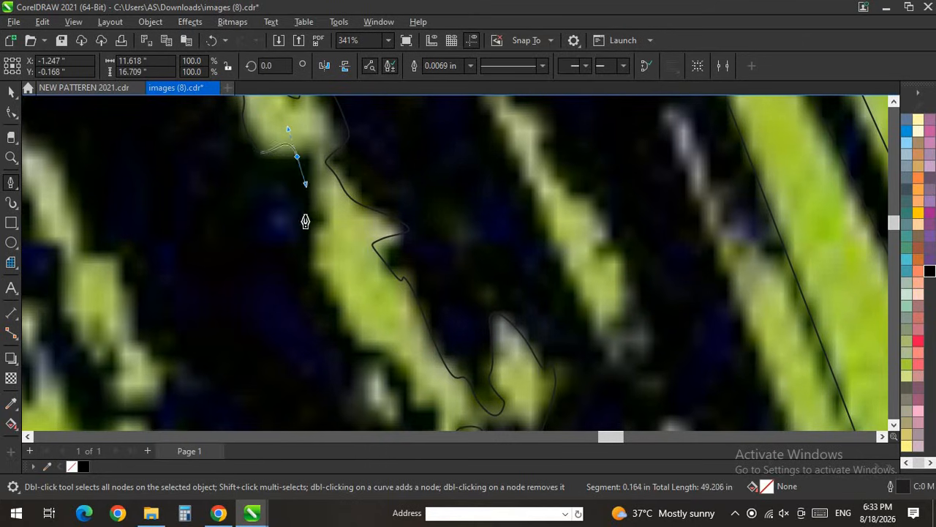
{"action": "left_click_drag", "start_coordinate": [422, 406], "coordinate": [428, 414]}
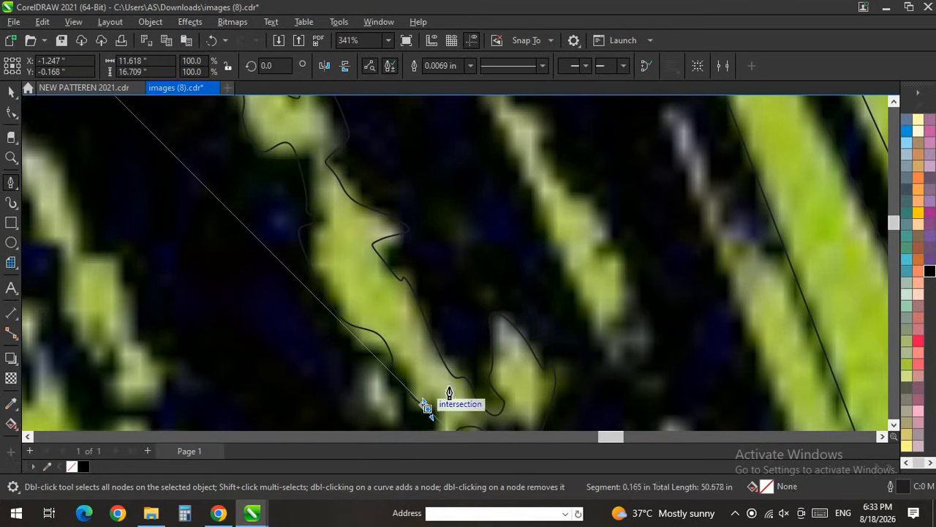
Step: Trace round the small dark barb at the green streak's lower end and onto the right side of the thick dark stroke
{"action": "scroll", "coordinate": [339, 246], "scroll_direction": "down", "scroll_amount": 8}
{"action": "scroll", "coordinate": [416, 358], "scroll_direction": "up", "scroll_amount": 5}
{"action": "scroll", "coordinate": [317, 278], "scroll_direction": "up", "scroll_amount": 4}
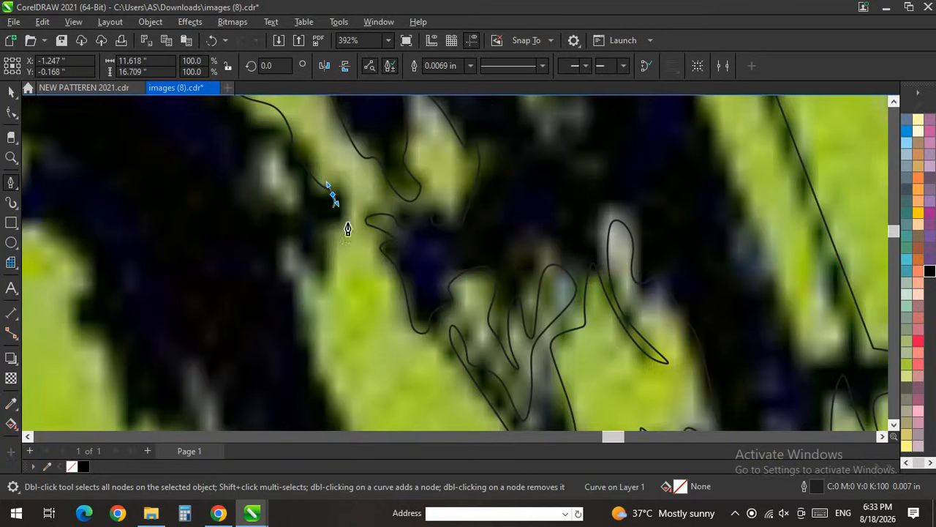
{"action": "scroll", "coordinate": [320, 361], "scroll_direction": "down", "scroll_amount": 6}
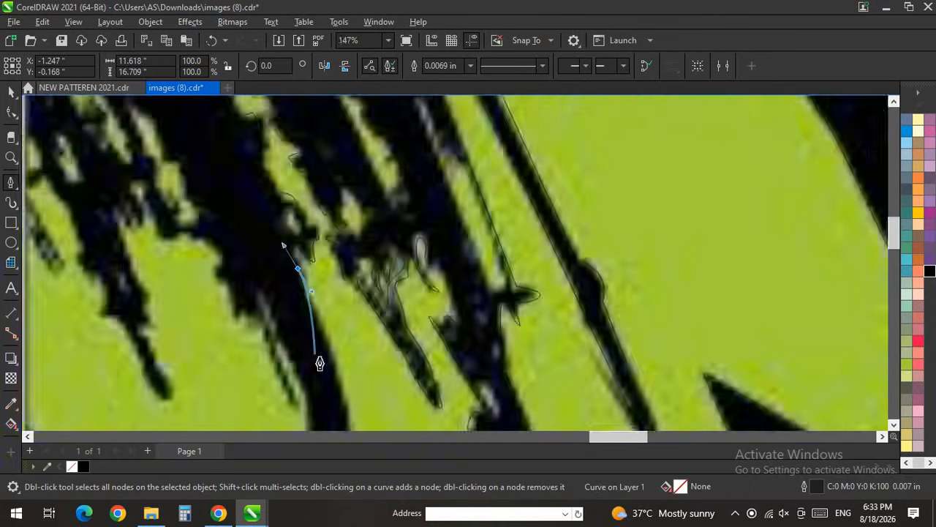
Step: Run the outline down the thick dark stroke's right side, round its narrow tip and across its blunt end
{"action": "scroll", "coordinate": [378, 346], "scroll_direction": "down", "scroll_amount": 3}
{"action": "scroll", "coordinate": [378, 346], "scroll_direction": "up", "scroll_amount": 5}
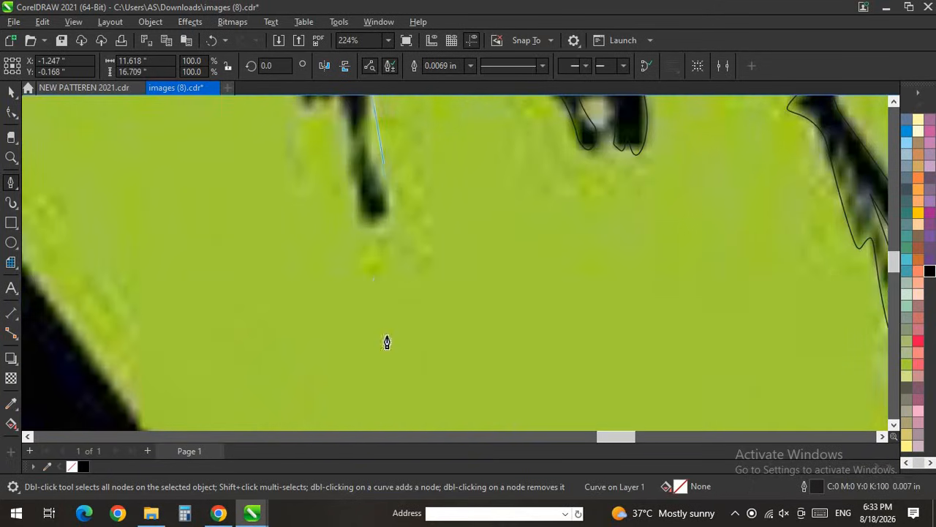
{"action": "left_click_drag", "start_coordinate": [396, 316], "coordinate": [395, 358]}
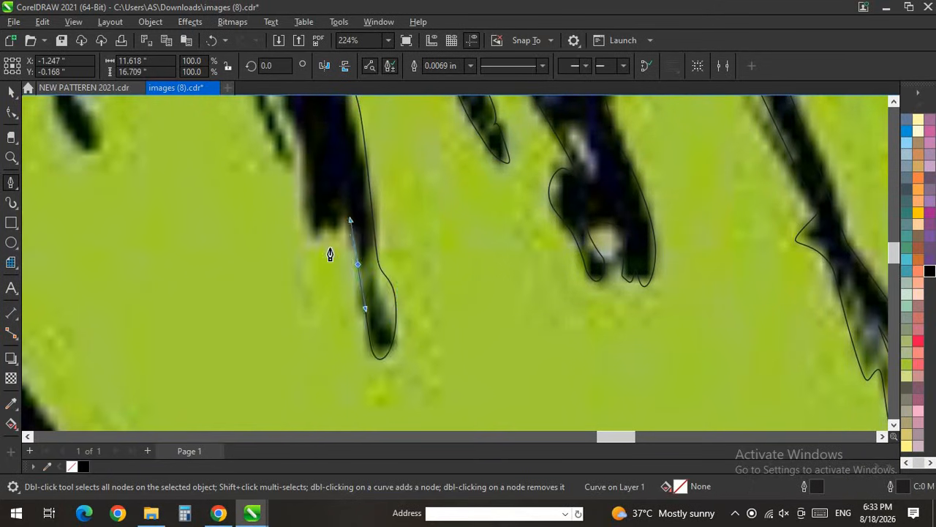
{"action": "left_click_drag", "start_coordinate": [308, 219], "coordinate": [305, 196]}
{"action": "scroll", "coordinate": [354, 312], "scroll_direction": "down", "scroll_amount": 8}
{"action": "scroll", "coordinate": [320, 192], "scroll_direction": "up", "scroll_amount": 6}
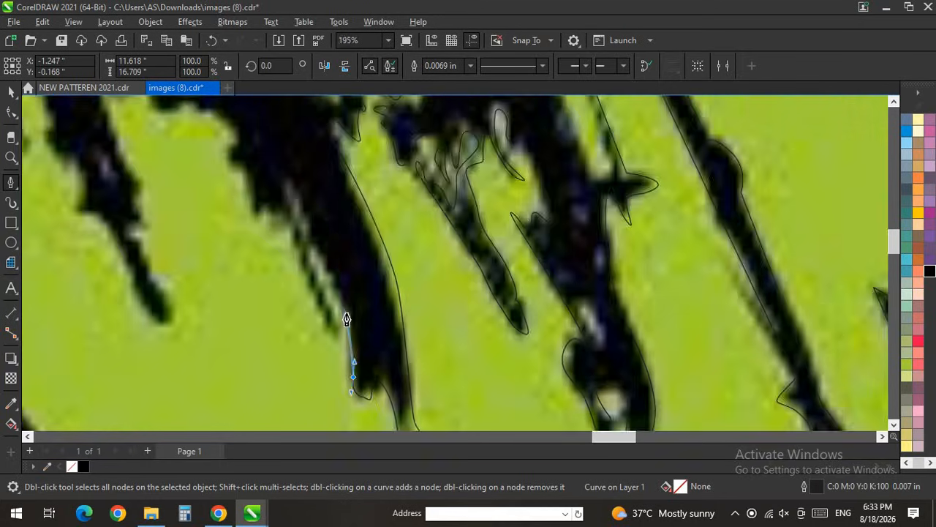
Step: Trace up the thick stroke's left side and round the thin dark splinter running alongside it
{"action": "scroll", "coordinate": [347, 320], "scroll_direction": "up", "scroll_amount": 5}
{"action": "left_click_drag", "start_coordinate": [340, 292], "coordinate": [328, 250]}
{"action": "left_click_drag", "start_coordinate": [259, 113], "coordinate": [265, 150]}
{"action": "left_click_drag", "start_coordinate": [319, 324], "coordinate": [308, 295]}
{"action": "left_click_drag", "start_coordinate": [279, 235], "coordinate": [222, 130]}
Step: Follow the jagged dark edge above the splinter and round the top of the green gap to the next stroke
{"action": "left_click", "coordinate": [203, 140]}
{"action": "scroll", "coordinate": [269, 311], "scroll_direction": "down", "scroll_amount": 3}
{"action": "scroll", "coordinate": [223, 205], "scroll_direction": "up", "scroll_amount": 2}
{"action": "left_click_drag", "start_coordinate": [252, 256], "coordinate": [226, 221]}
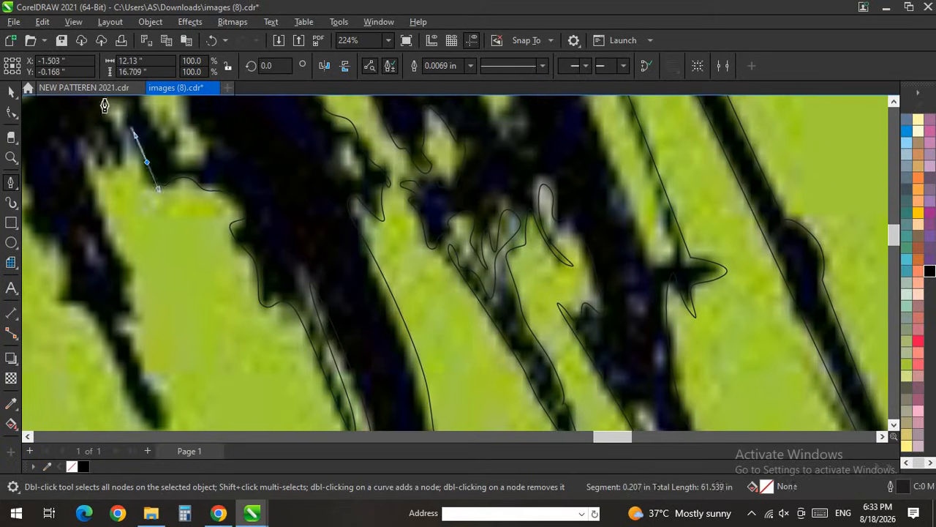
{"action": "left_click_drag", "start_coordinate": [94, 104], "coordinate": [97, 128]}
{"action": "left_click_drag", "start_coordinate": [88, 181], "coordinate": [108, 219]}
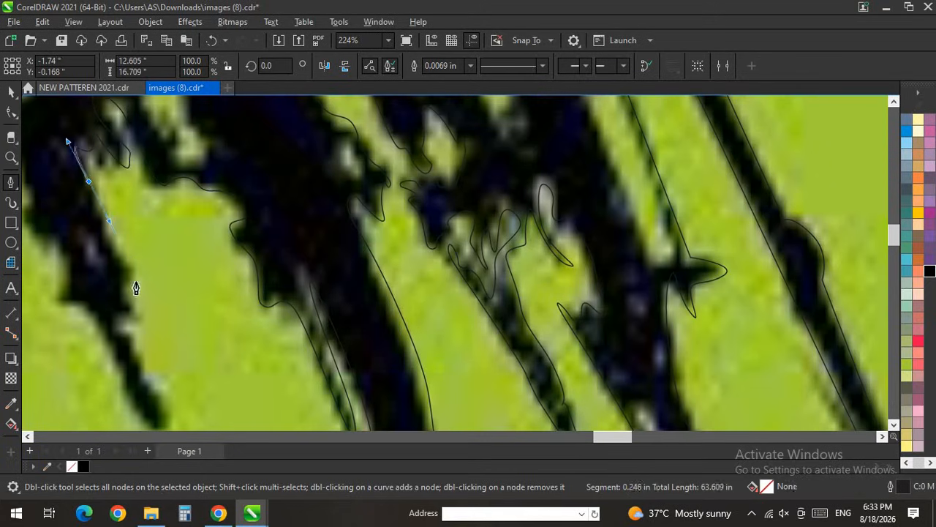
Step: Trace down the right side of the next dark stroke, round its narrow tip and back up to its left corner
{"action": "left_click_drag", "start_coordinate": [120, 318], "coordinate": [125, 330]}
{"action": "left_click_drag", "start_coordinate": [169, 395], "coordinate": [169, 404]}
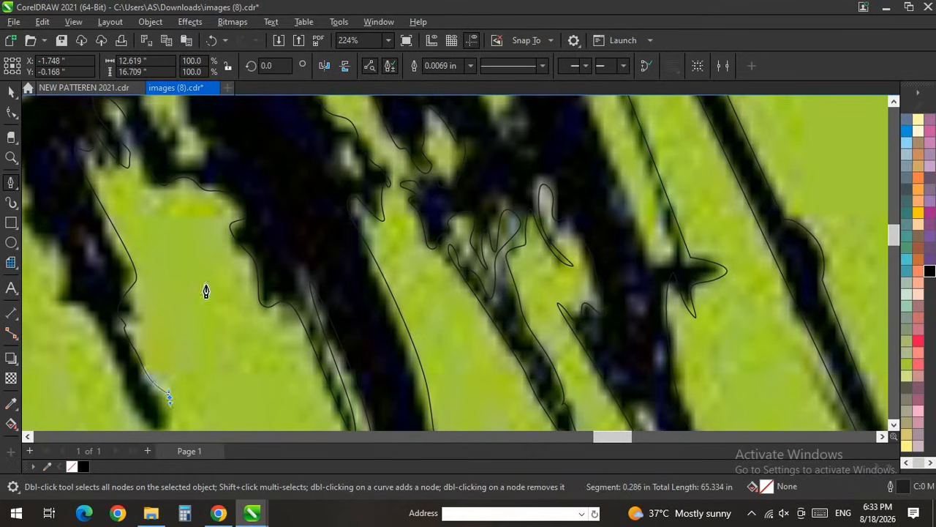
{"action": "scroll", "coordinate": [207, 269], "scroll_direction": "down", "scroll_amount": 1}
{"action": "scroll", "coordinate": [173, 359], "scroll_direction": "up", "scroll_amount": 1}
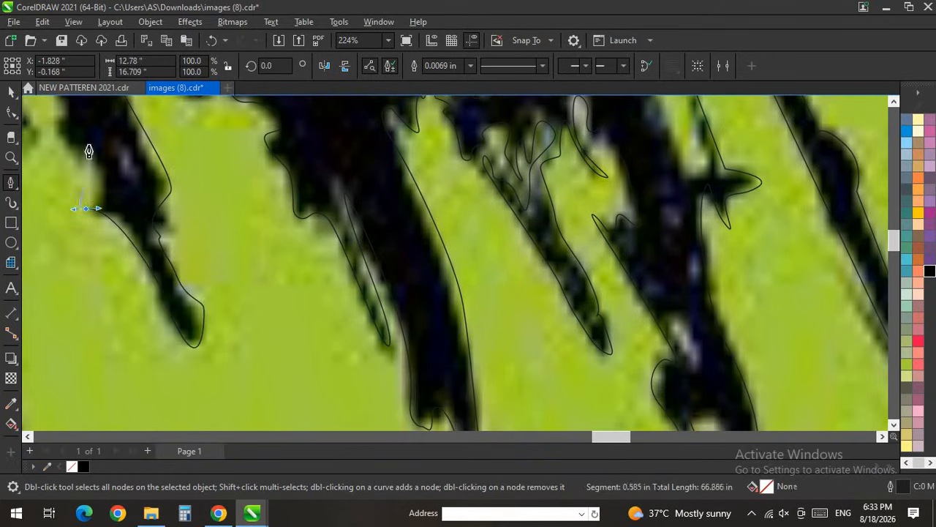
Step: Run the outline up the stroke's left edge past the picture's border and round the short speckled dark dash there
{"action": "left_click_drag", "start_coordinate": [99, 174], "coordinate": [78, 139]}
{"action": "scroll", "coordinate": [240, 267], "scroll_direction": "down", "scroll_amount": 5}
{"action": "scroll", "coordinate": [211, 286], "scroll_direction": "up", "scroll_amount": 4}
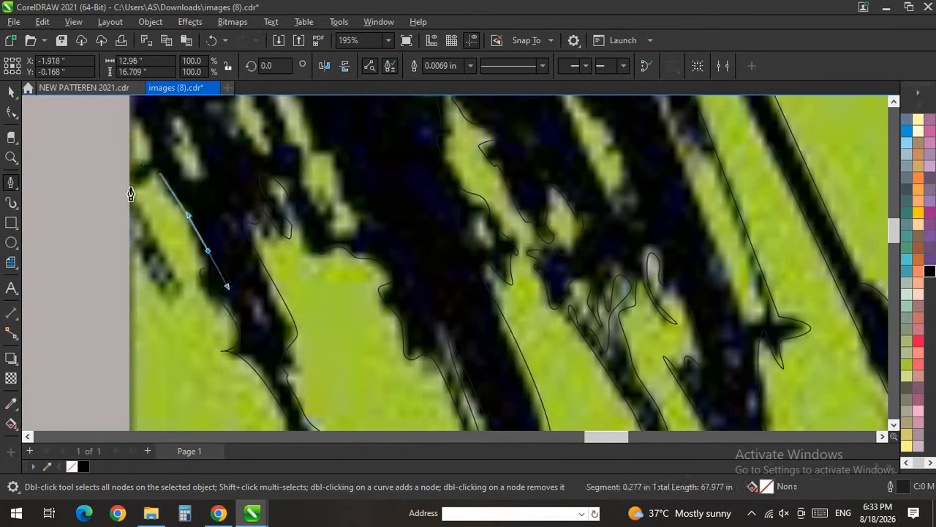
{"action": "left_click_drag", "start_coordinate": [118, 184], "coordinate": [110, 182]}
{"action": "left_click_drag", "start_coordinate": [124, 210], "coordinate": [136, 219]}
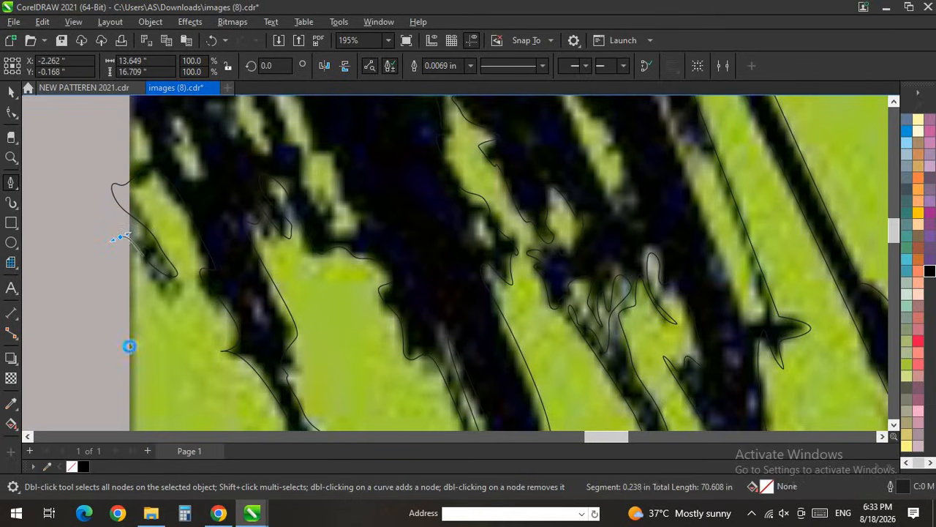
Step: Continue the outline down the edge between the dark band and green area, round the thin dark spike and down to the notch below
{"action": "scroll", "coordinate": [128, 346], "scroll_direction": "down", "scroll_amount": 3}
{"action": "scroll", "coordinate": [139, 250], "scroll_direction": "up", "scroll_amount": 3}
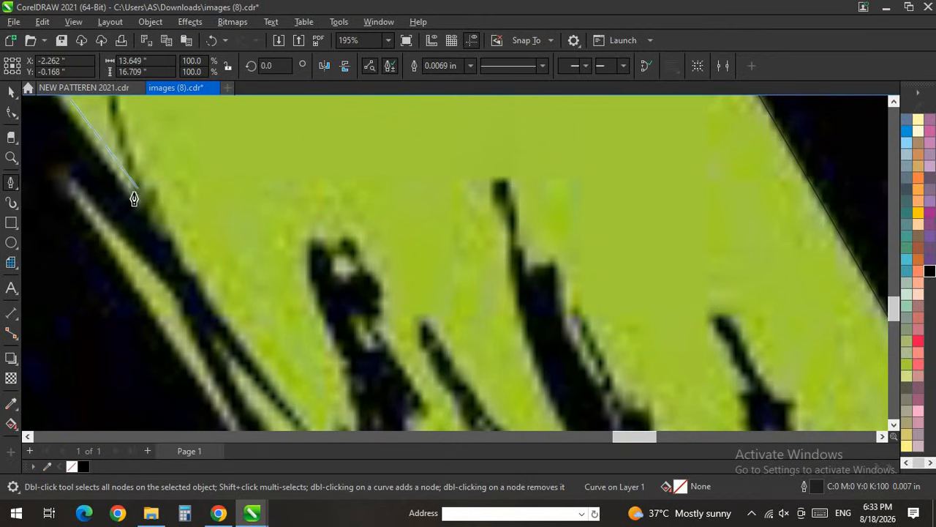
{"action": "scroll", "coordinate": [191, 288], "scroll_direction": "down", "scroll_amount": 3}
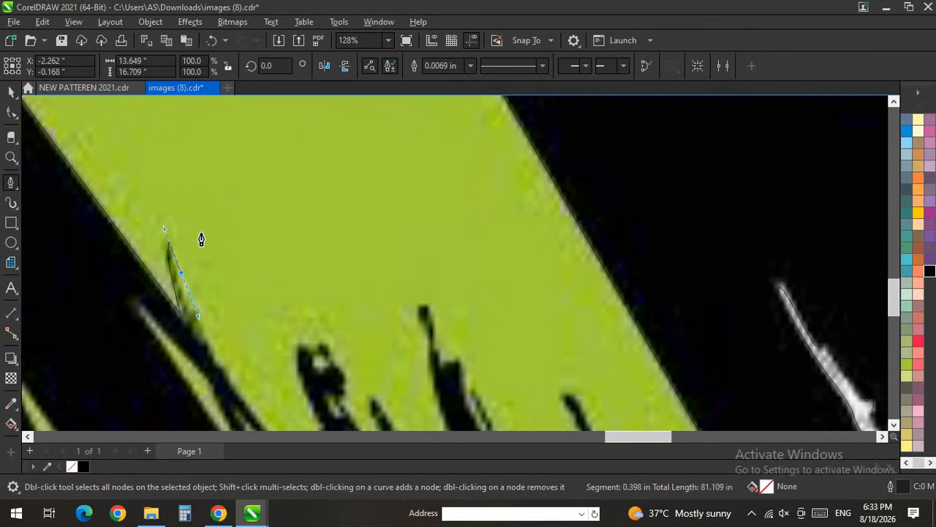
{"action": "scroll", "coordinate": [201, 239], "scroll_direction": "up", "scroll_amount": 2}
{"action": "left_click", "coordinate": [350, 408]}
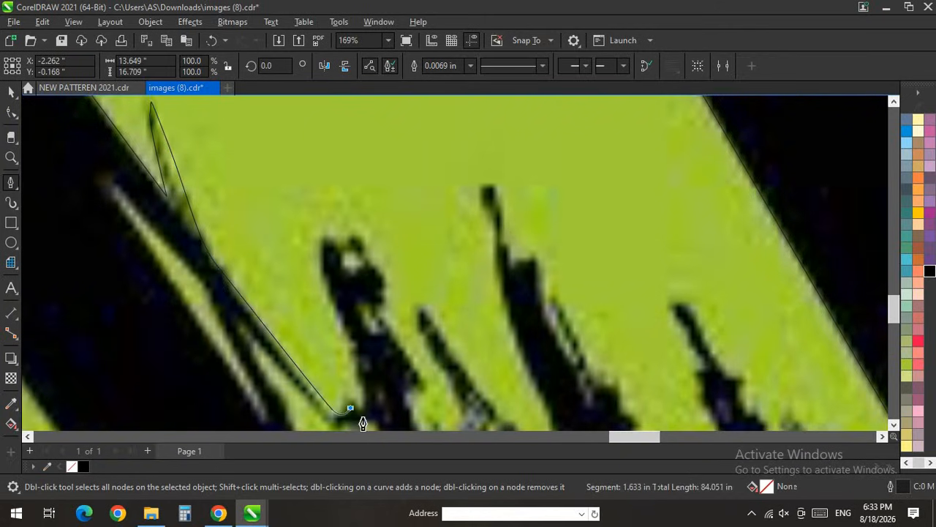
Step: Trace round the speckled head of the blotchy dark stroke, down its jagged right side and round the short thin stroke beside it
{"action": "left_click_drag", "start_coordinate": [341, 253], "coordinate": [357, 252]}
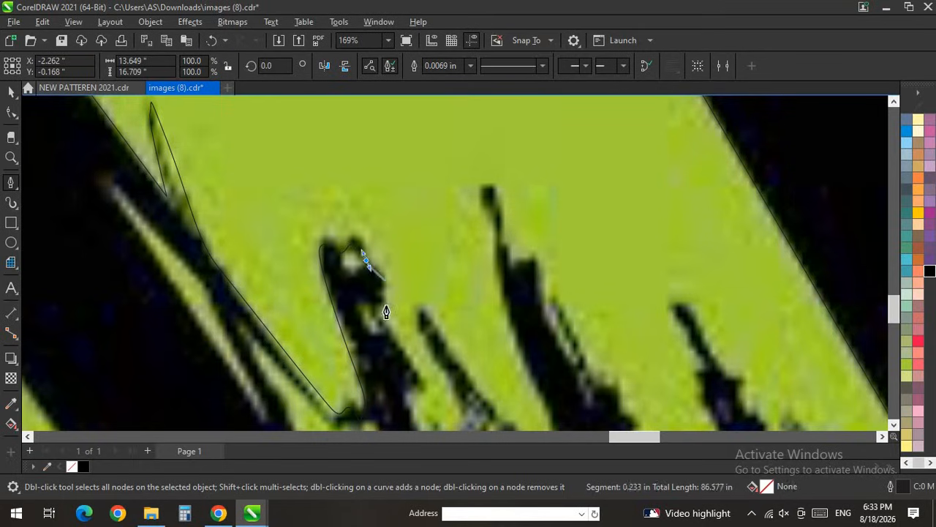
{"action": "left_click_drag", "start_coordinate": [416, 398], "coordinate": [409, 404]}
{"action": "scroll", "coordinate": [351, 262], "scroll_direction": "down", "scroll_amount": 8}
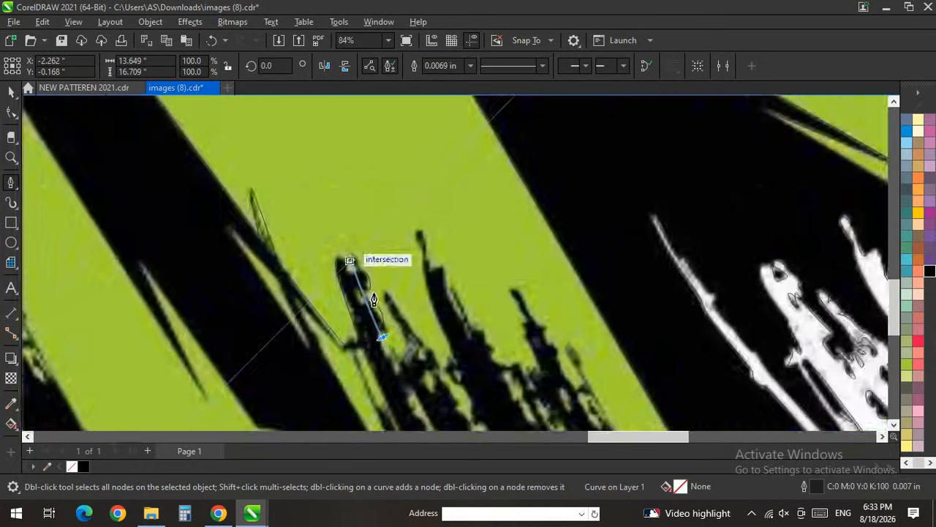
{"action": "scroll", "coordinate": [384, 352], "scroll_direction": "up", "scroll_amount": 9}
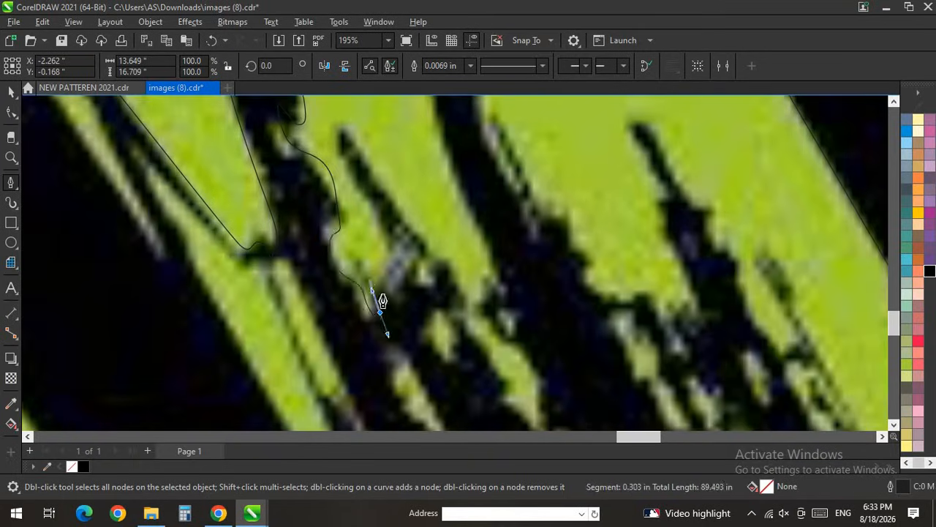
{"action": "left_click", "coordinate": [437, 266]}
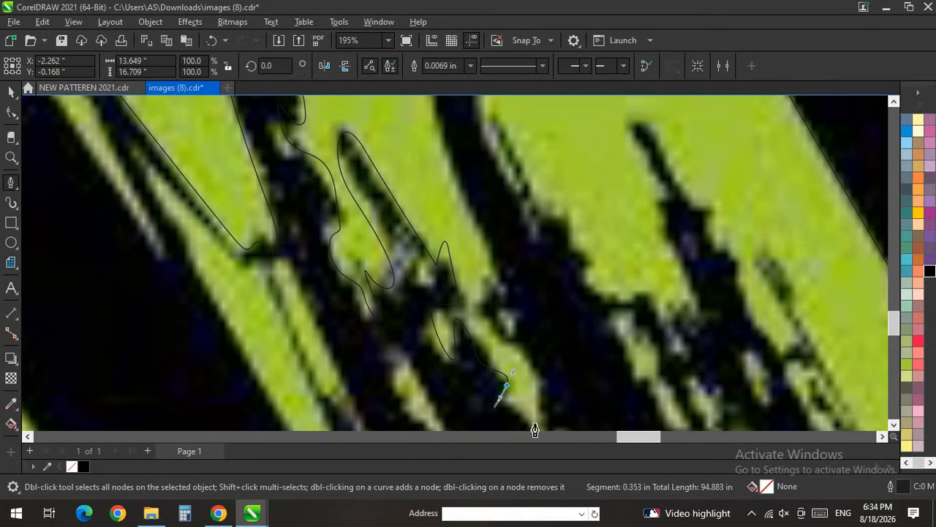
Step: Trace up the left side of the tall dark stroke, round its narrow tip and down to the shoulder below
{"action": "scroll", "coordinate": [482, 337], "scroll_direction": "down", "scroll_amount": 3}
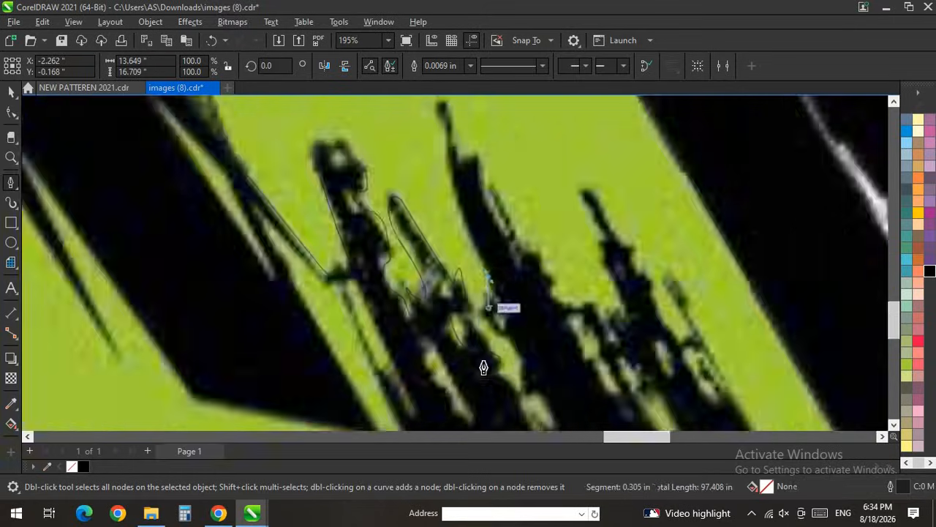
{"action": "scroll", "coordinate": [432, 257], "scroll_direction": "up", "scroll_amount": 4}
{"action": "left_click_drag", "start_coordinate": [441, 237], "coordinate": [407, 101]}
{"action": "scroll", "coordinate": [436, 247], "scroll_direction": "down", "scroll_amount": 3}
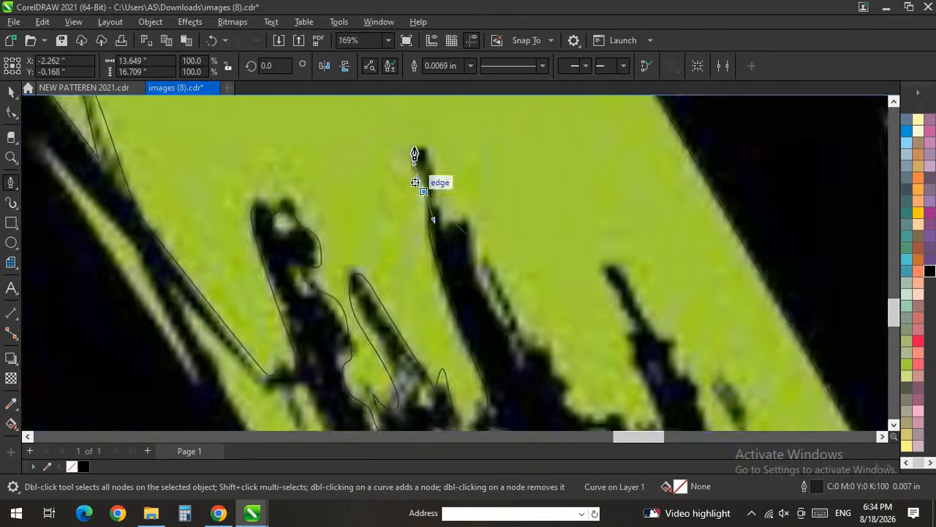
{"action": "scroll", "coordinate": [423, 178], "scroll_direction": "up", "scroll_amount": 4}
{"action": "left_click_drag", "start_coordinate": [419, 141], "coordinate": [437, 149]}
{"action": "scroll", "coordinate": [468, 293], "scroll_direction": "down", "scroll_amount": 7}
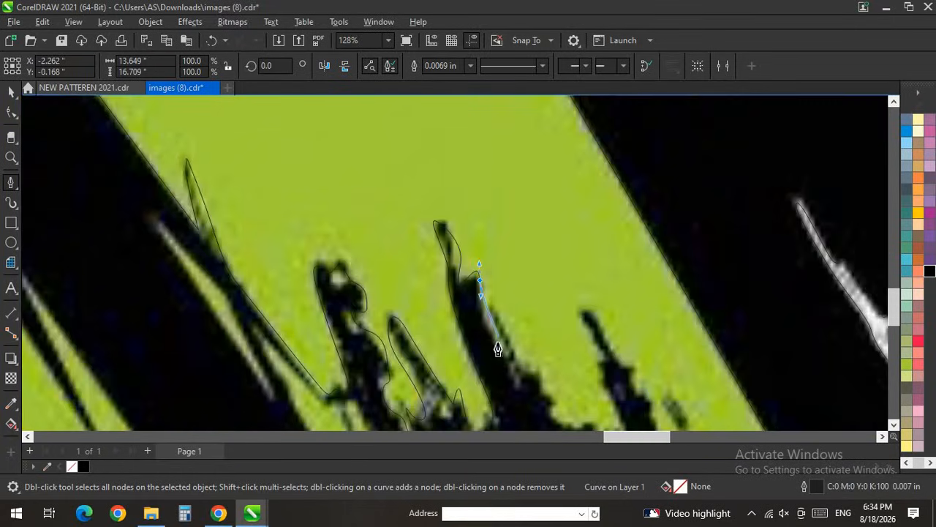
Step: Run the outline down the tall stroke's right edge, round the thin splinter alongside it and over the stepped edge below
{"action": "scroll", "coordinate": [499, 338], "scroll_direction": "up", "scroll_amount": 7}
{"action": "left_click_drag", "start_coordinate": [487, 329], "coordinate": [502, 361]}
{"action": "scroll", "coordinate": [506, 368], "scroll_direction": "down", "scroll_amount": 7}
{"action": "scroll", "coordinate": [527, 389], "scroll_direction": "up", "scroll_amount": 7}
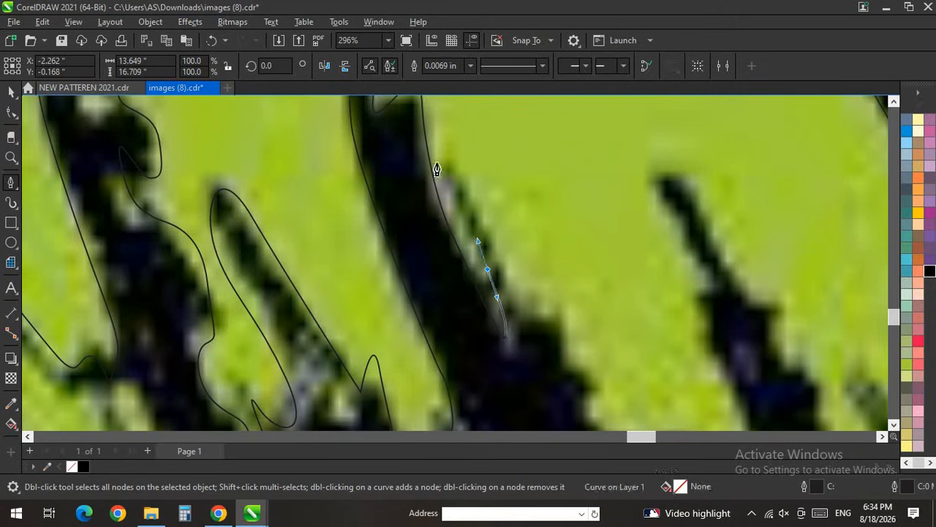
{"action": "left_click", "coordinate": [436, 170]}
{"action": "scroll", "coordinate": [508, 315], "scroll_direction": "down", "scroll_amount": 6}
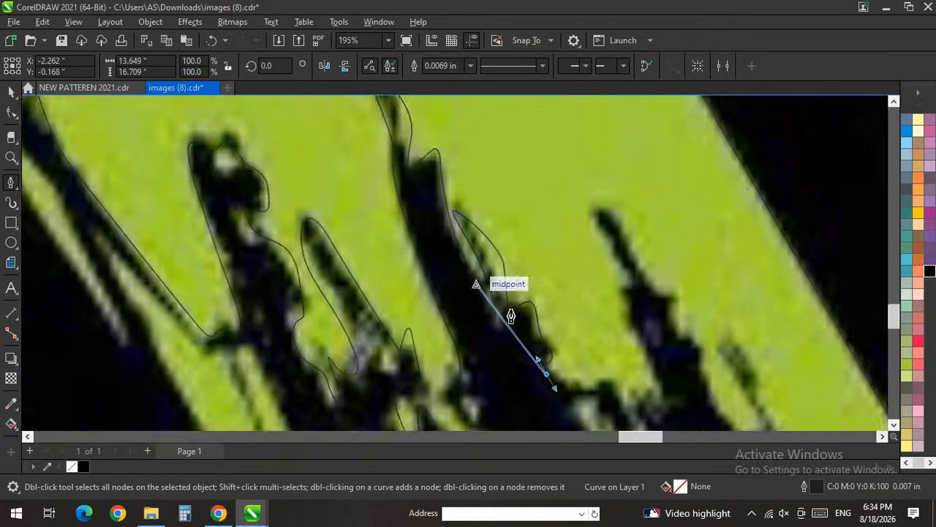
Step: Trace round the last tall dark stroke and the slim dark dash beside it, down to the wide green band
{"action": "scroll", "coordinate": [485, 326], "scroll_direction": "up", "scroll_amount": 5}
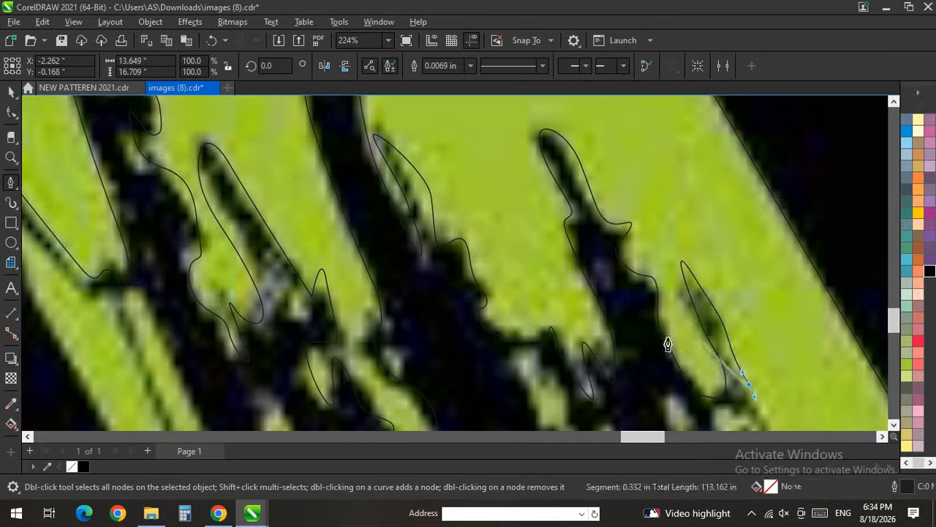
{"action": "scroll", "coordinate": [668, 344], "scroll_direction": "down", "scroll_amount": 3}
{"action": "scroll", "coordinate": [724, 340], "scroll_direction": "up", "scroll_amount": 4}
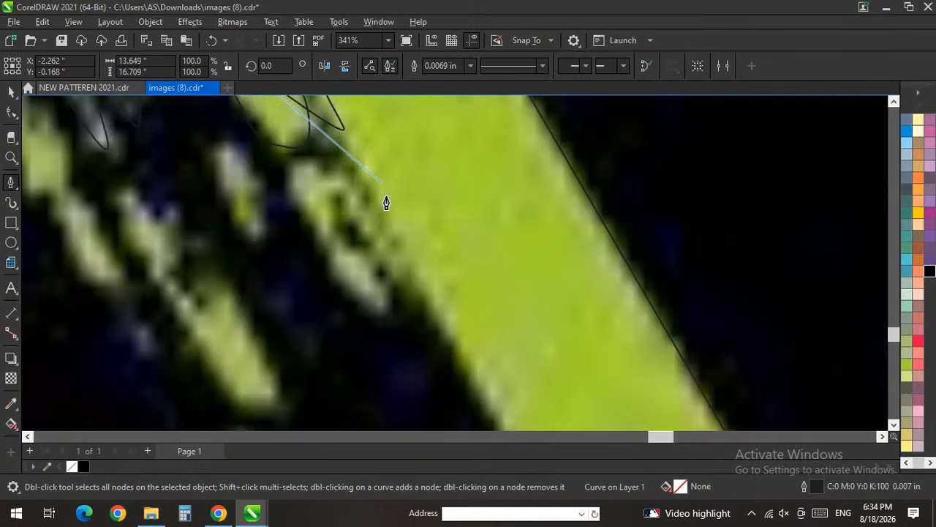
{"action": "scroll", "coordinate": [386, 202], "scroll_direction": "up", "scroll_amount": 4}
{"action": "left_click_drag", "start_coordinate": [248, 153], "coordinate": [231, 172]}
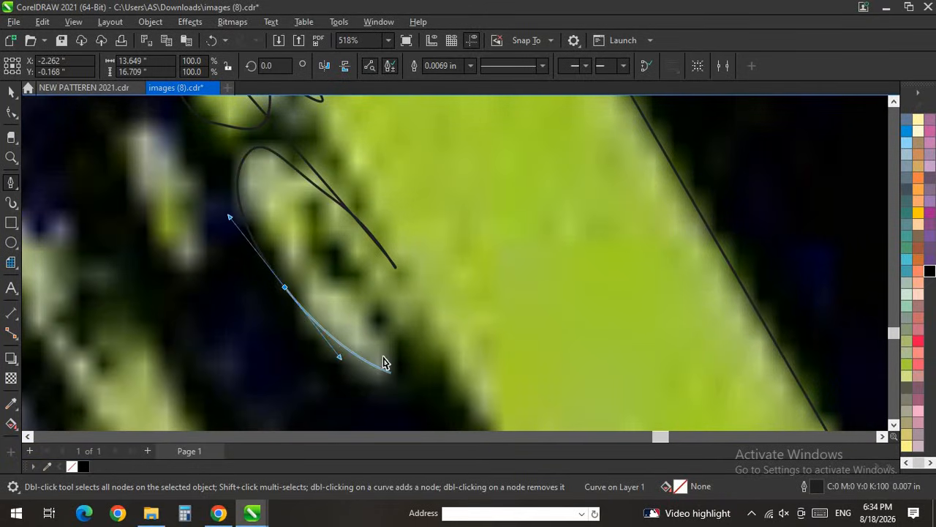
{"action": "key", "text": "ctrl+z"}
Step: Loop the outline round the pale speckled patch beside the green band and carry it down the band's dark edge
{"action": "left_click_drag", "start_coordinate": [375, 206], "coordinate": [380, 215]}
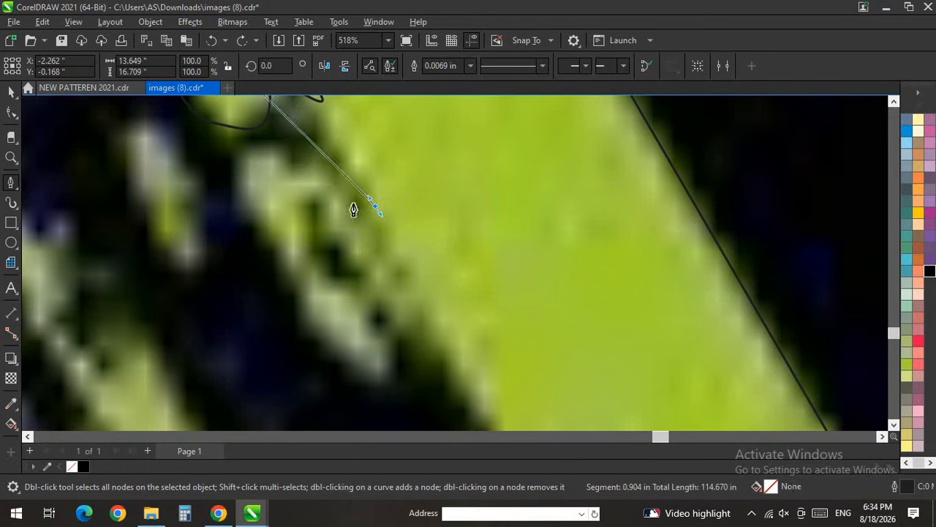
{"action": "left_click_drag", "start_coordinate": [370, 309], "coordinate": [349, 275]}
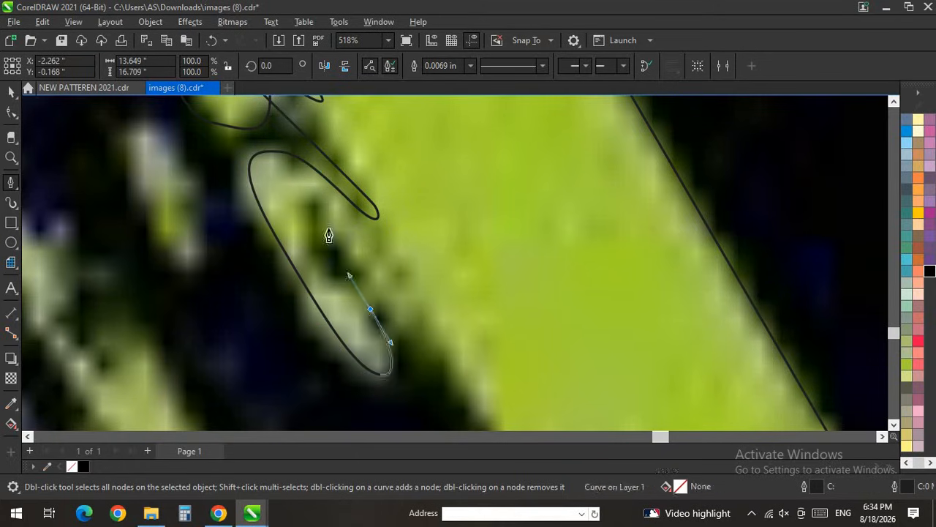
{"action": "scroll", "coordinate": [434, 278], "scroll_direction": "down", "scroll_amount": 3}
{"action": "scroll", "coordinate": [460, 293], "scroll_direction": "up", "scroll_amount": 2}
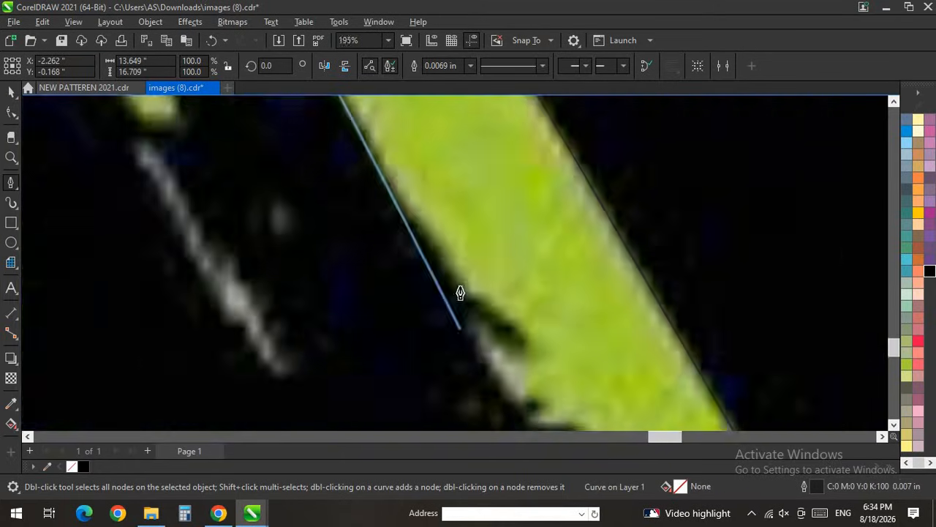
Step: Trace the small dark hook, the pale sliver beneath it and the jagged steps along the green band's lower left edge
{"action": "left_click", "coordinate": [459, 277]}
{"action": "left_click_drag", "start_coordinate": [547, 322], "coordinate": [560, 340]}
{"action": "left_click_drag", "start_coordinate": [535, 348], "coordinate": [504, 327]}
{"action": "left_click_drag", "start_coordinate": [492, 376], "coordinate": [511, 403]}
{"action": "scroll", "coordinate": [427, 226], "scroll_direction": "down", "scroll_amount": 1}
{"action": "scroll", "coordinate": [491, 329], "scroll_direction": "up", "scroll_amount": 1}
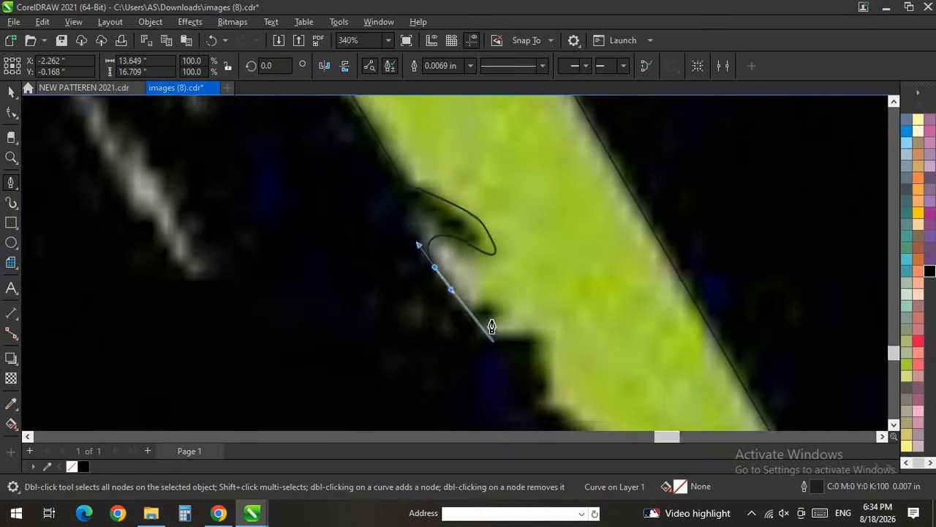
{"action": "left_click_drag", "start_coordinate": [491, 330], "coordinate": [510, 343]}
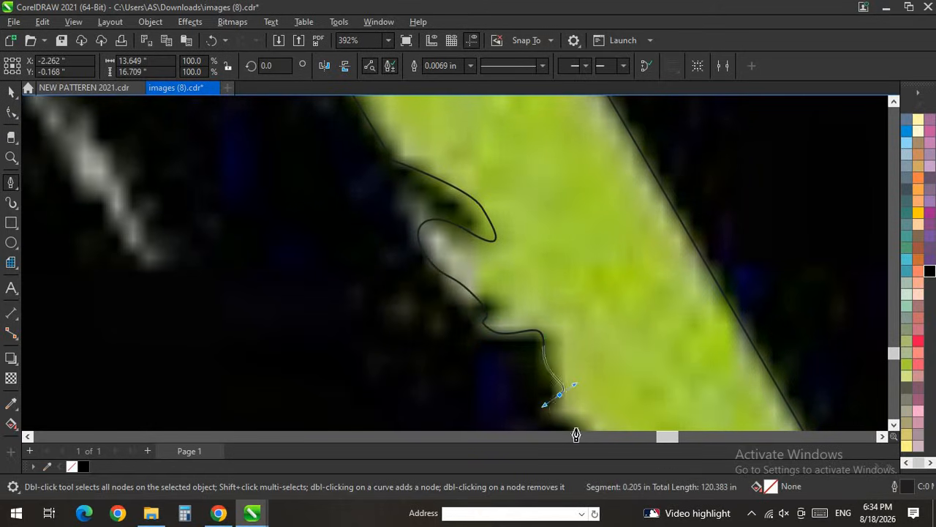
Step: Run the outline along the green band's slanted lower edge to its pointed tip and close the curve there
{"action": "scroll", "coordinate": [561, 366], "scroll_direction": "down", "scroll_amount": 2}
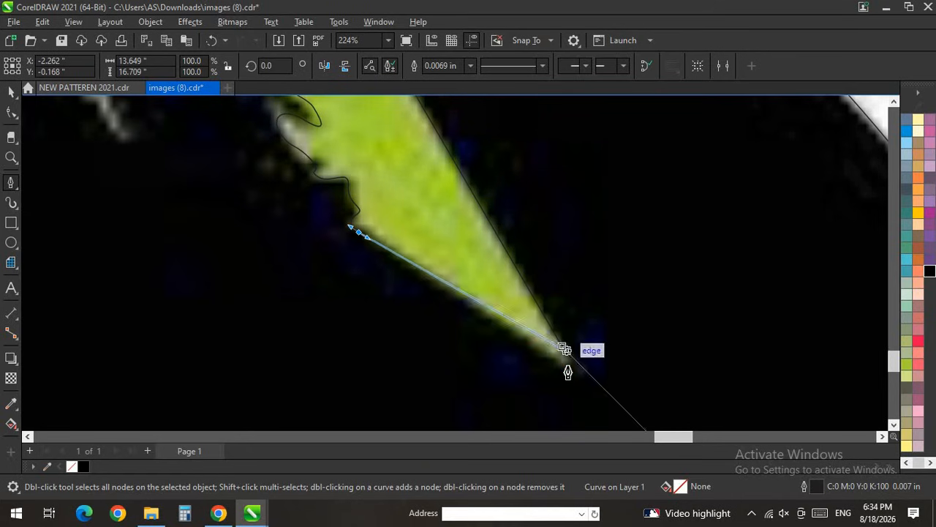
{"action": "left_click", "coordinate": [563, 346]}
{"action": "scroll", "coordinate": [596, 368], "scroll_direction": "down", "scroll_amount": 2}
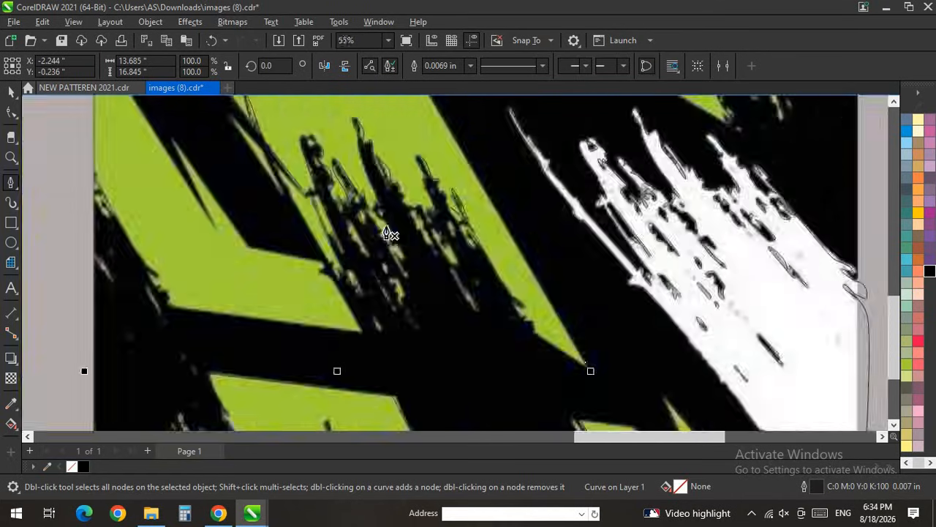
Step: Draw a closed outline round the notched pale green fragment between the dark strokes, beside the looped patch
{"action": "scroll", "coordinate": [491, 229], "scroll_direction": "up", "scroll_amount": 2}
{"action": "scroll", "coordinate": [513, 275], "scroll_direction": "up", "scroll_amount": 2}
{"action": "scroll", "coordinate": [534, 245], "scroll_direction": "down", "scroll_amount": 2}
{"action": "scroll", "coordinate": [537, 269], "scroll_direction": "up", "scroll_amount": 2}
{"action": "scroll", "coordinate": [538, 271], "scroll_direction": "down", "scroll_amount": 2}
{"action": "scroll", "coordinate": [564, 311], "scroll_direction": "up", "scroll_amount": 2}
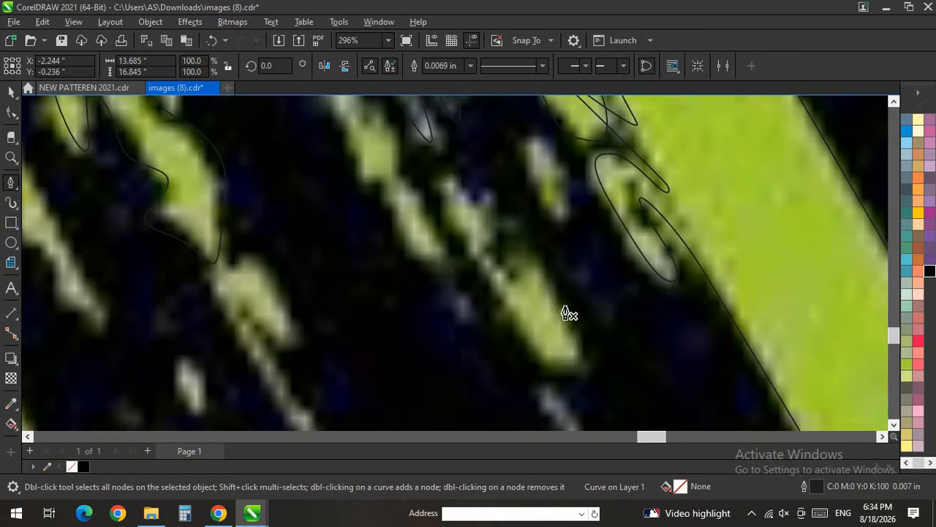
{"action": "left_click", "coordinate": [527, 259]}
{"action": "left_click_drag", "start_coordinate": [566, 309], "coordinate": [581, 337]}
{"action": "left_click_drag", "start_coordinate": [511, 284], "coordinate": [495, 259]}
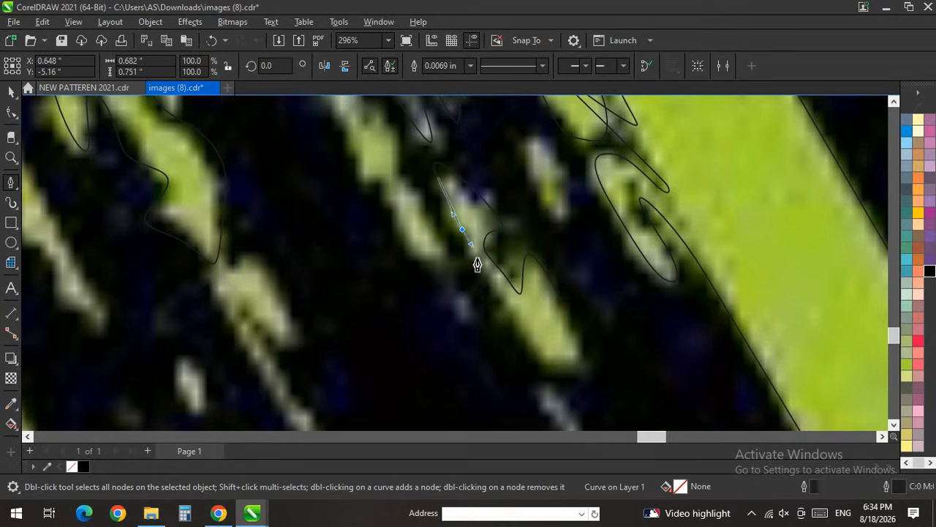
{"action": "scroll", "coordinate": [477, 265], "scroll_direction": "down", "scroll_amount": 1}
{"action": "scroll", "coordinate": [501, 292], "scroll_direction": "up", "scroll_amount": 2}
{"action": "scroll", "coordinate": [528, 275], "scroll_direction": "down", "scroll_amount": 1}
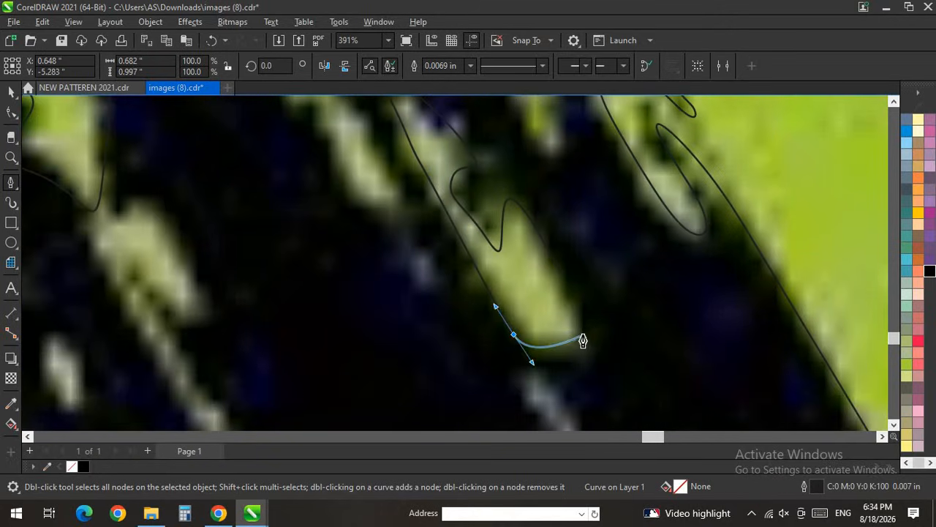
{"action": "scroll", "coordinate": [550, 294], "scroll_direction": "down", "scroll_amount": 2}
{"action": "scroll", "coordinate": [401, 120], "scroll_direction": "up", "scroll_amount": 2}
Step: Start outlining the neighbouring narrow green streak, tracing from its lower tip up its stepped left side to its pale top
{"action": "left_click", "coordinate": [494, 281]}
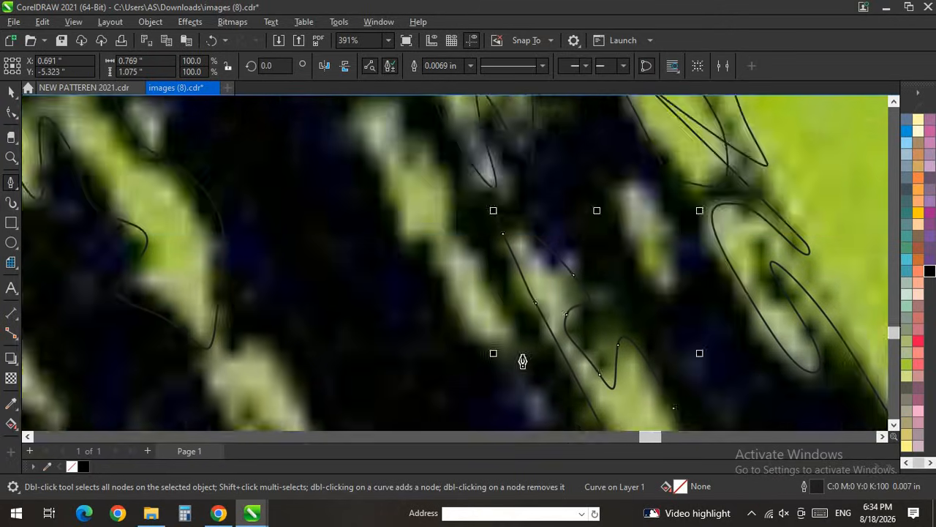
{"action": "left_click_drag", "start_coordinate": [521, 365], "coordinate": [490, 343]}
{"action": "left_click_drag", "start_coordinate": [447, 280], "coordinate": [442, 263]}
{"action": "left_click_drag", "start_coordinate": [427, 241], "coordinate": [415, 242]}
{"action": "left_click_drag", "start_coordinate": [383, 198], "coordinate": [368, 148]}
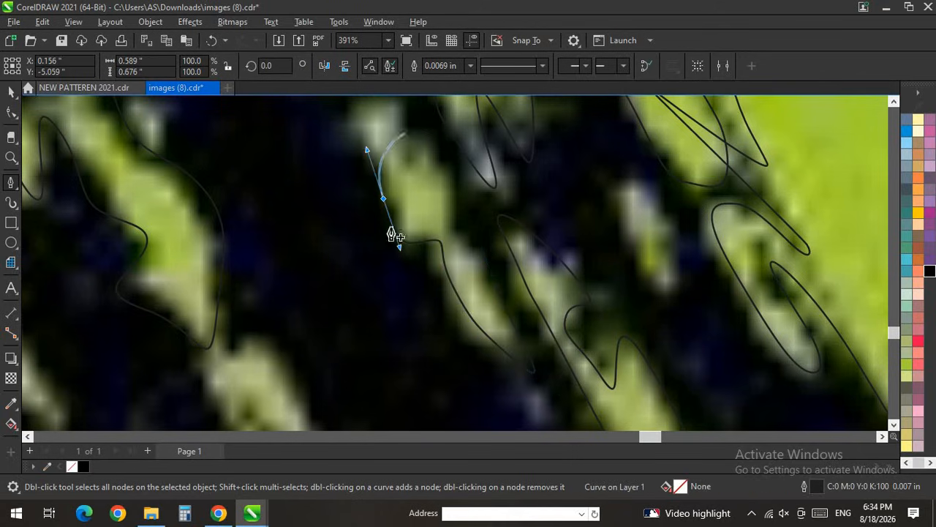
{"action": "scroll", "coordinate": [391, 252], "scroll_direction": "down", "scroll_amount": 3}
{"action": "scroll", "coordinate": [376, 179], "scroll_direction": "up", "scroll_amount": 3}
{"action": "left_click_drag", "start_coordinate": [370, 205], "coordinate": [369, 180]}
Step: Trace round the green streak's top notch and down its right side, closing the outline at its starting node
{"action": "left_click_drag", "start_coordinate": [405, 206], "coordinate": [405, 221]}
{"action": "left_click", "coordinate": [395, 227]}
{"action": "left_click_drag", "start_coordinate": [461, 254], "coordinate": [444, 308]}
{"action": "scroll", "coordinate": [475, 296], "scroll_direction": "up", "scroll_amount": 4}
{"action": "left_click_drag", "start_coordinate": [485, 354], "coordinate": [502, 378]}
{"action": "scroll", "coordinate": [503, 394], "scroll_direction": "down", "scroll_amount": 4}
{"action": "scroll", "coordinate": [495, 365], "scroll_direction": "up", "scroll_amount": 7}
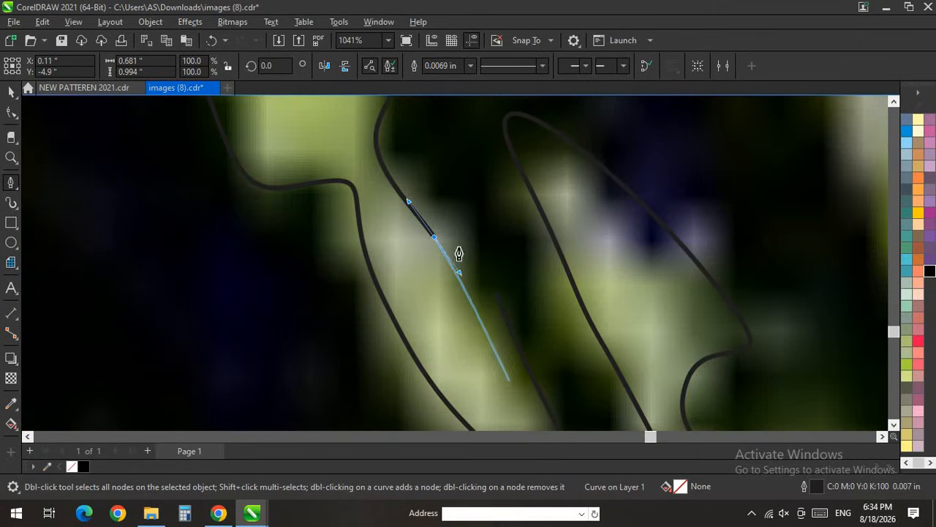
{"action": "scroll", "coordinate": [472, 286], "scroll_direction": "down", "scroll_amount": 4}
{"action": "scroll", "coordinate": [513, 393], "scroll_direction": "up", "scroll_amount": 4}
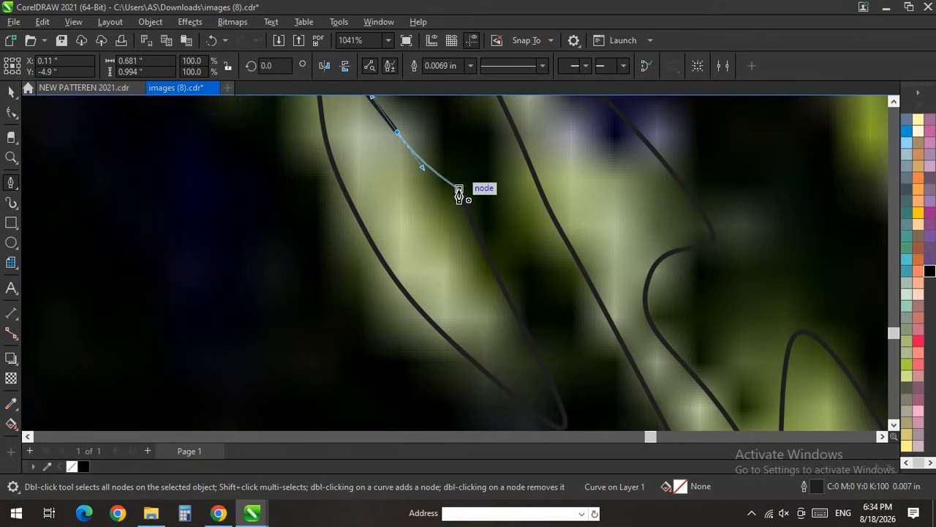
{"action": "left_click", "coordinate": [459, 191]}
Step: Start outlining the forked pale green fragment below the larger traced patch, covering its rounded head and outer left edge
{"action": "scroll", "coordinate": [493, 267], "scroll_direction": "down", "scroll_amount": 10}
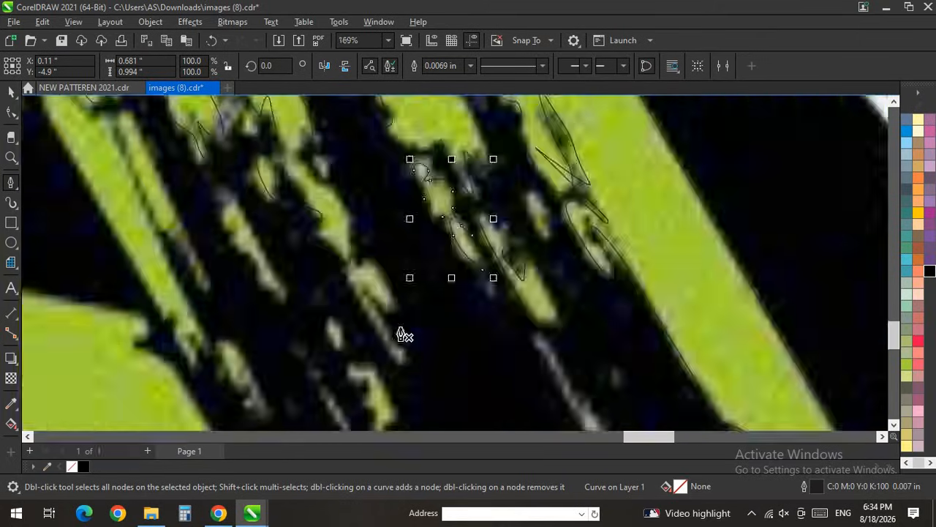
{"action": "scroll", "coordinate": [404, 335], "scroll_direction": "up", "scroll_amount": 5}
{"action": "left_click", "coordinate": [250, 159]}
{"action": "left_click_drag", "start_coordinate": [266, 201], "coordinate": [279, 245]}
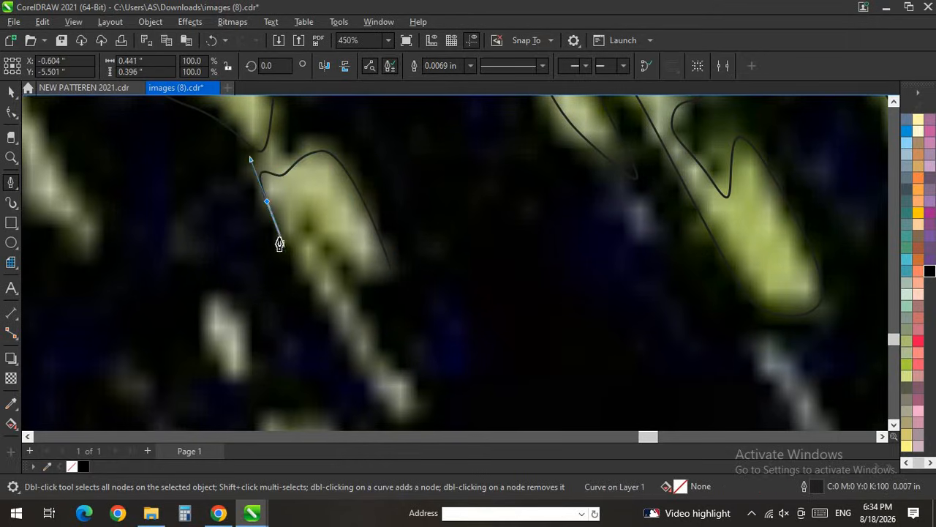
{"action": "scroll", "coordinate": [280, 243], "scroll_direction": "down", "scroll_amount": 4}
{"action": "scroll", "coordinate": [316, 327], "scroll_direction": "up", "scroll_amount": 5}
{"action": "scroll", "coordinate": [283, 221], "scroll_direction": "down", "scroll_amount": 4}
{"action": "scroll", "coordinate": [334, 308], "scroll_direction": "up", "scroll_amount": 4}
Step: Trace the forked fragment's long thin tail and inner notch, and close the outline at its starting node
{"action": "left_click_drag", "start_coordinate": [330, 257], "coordinate": [328, 222]}
{"action": "scroll", "coordinate": [343, 316], "scroll_direction": "down", "scroll_amount": 5}
{"action": "scroll", "coordinate": [304, 230], "scroll_direction": "up", "scroll_amount": 6}
{"action": "left_click_drag", "start_coordinate": [360, 250], "coordinate": [385, 244]}
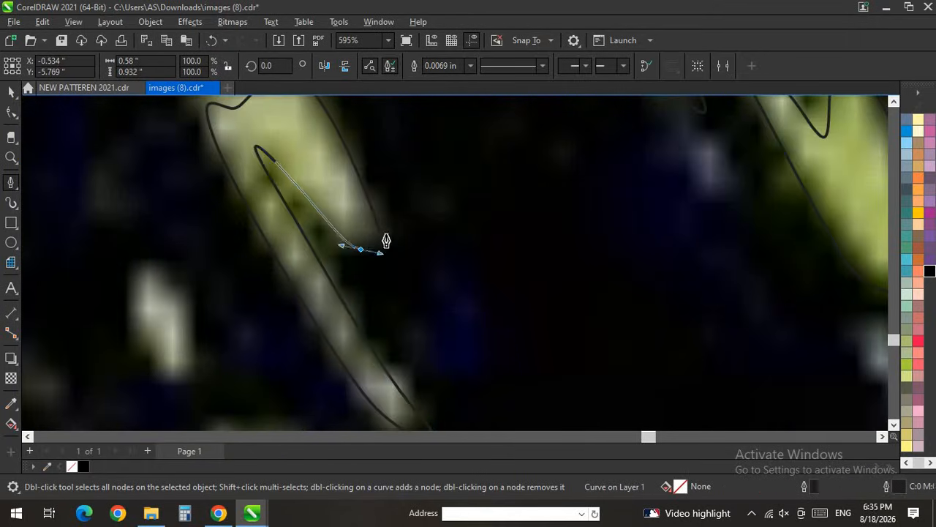
{"action": "left_click", "coordinate": [378, 229]}
Step: Start outlining the pale streak left of the forked fragment, tracing from its lower tip up its wavy left edge
{"action": "scroll", "coordinate": [453, 271], "scroll_direction": "down", "scroll_amount": 15}
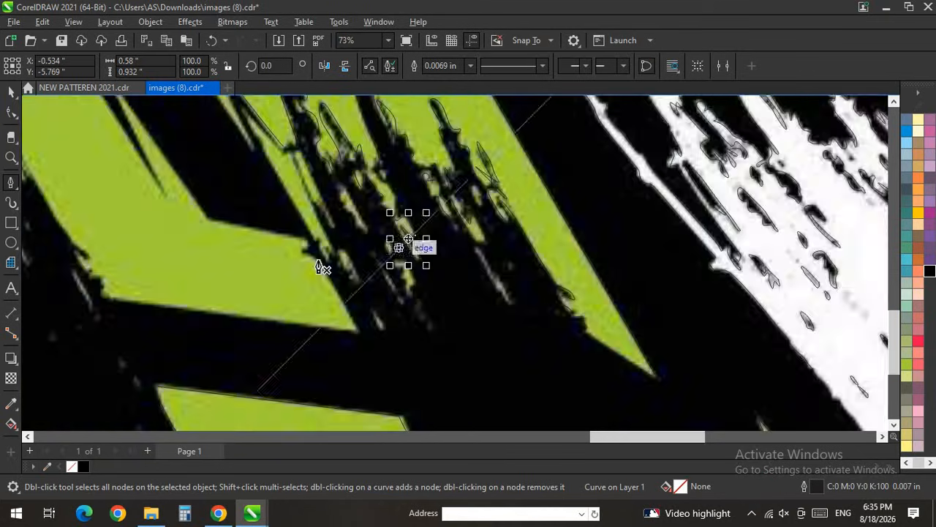
{"action": "scroll", "coordinate": [320, 265], "scroll_direction": "up", "scroll_amount": 6}
{"action": "scroll", "coordinate": [404, 364], "scroll_direction": "down", "scroll_amount": 2}
{"action": "scroll", "coordinate": [389, 266], "scroll_direction": "up", "scroll_amount": 2}
{"action": "scroll", "coordinate": [414, 287], "scroll_direction": "up", "scroll_amount": 3}
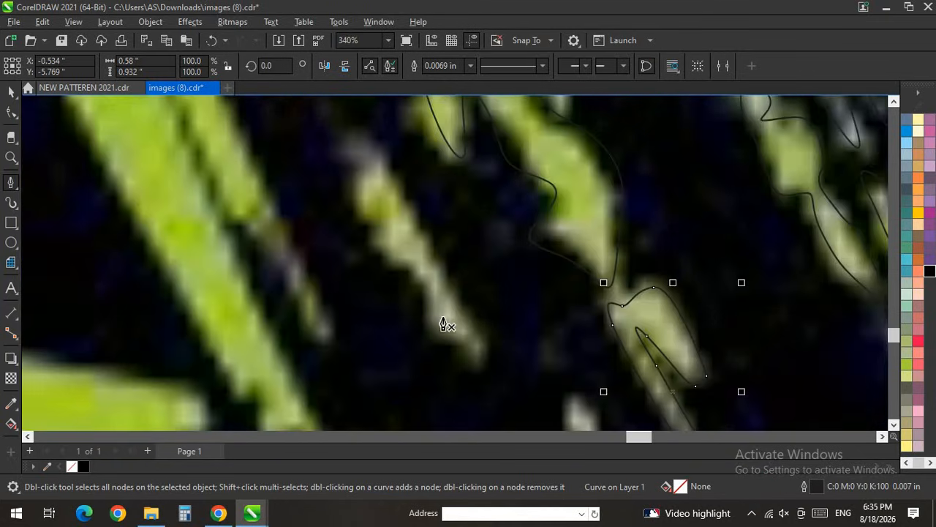
{"action": "left_click_drag", "start_coordinate": [491, 320], "coordinate": [502, 351]}
{"action": "left_click_drag", "start_coordinate": [496, 385], "coordinate": [426, 344]}
{"action": "left_click_drag", "start_coordinate": [405, 270], "coordinate": [381, 253]}
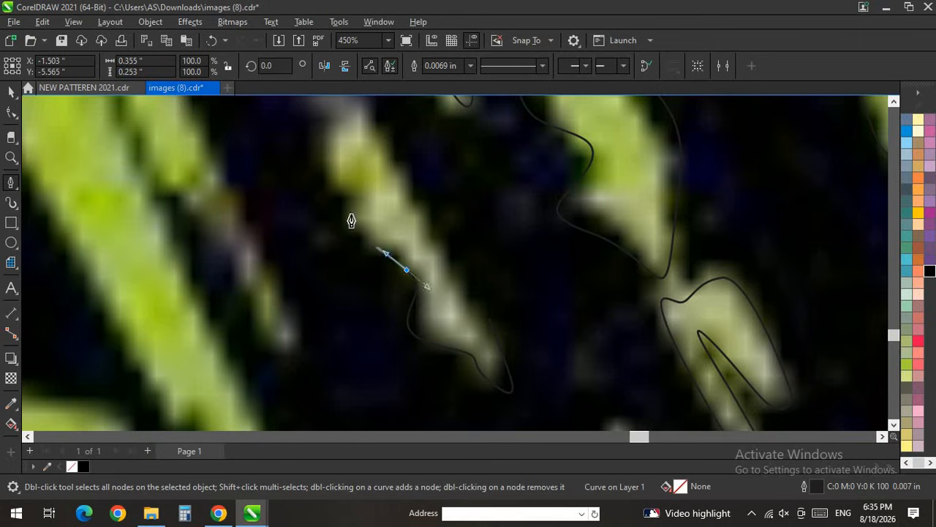
{"action": "left_click_drag", "start_coordinate": [357, 221], "coordinate": [334, 184]}
{"action": "left_click_drag", "start_coordinate": [325, 169], "coordinate": [304, 138]}
Step: Trace round the pale streak's grey top and down its right side, closing the outline at its starting node
{"action": "scroll", "coordinate": [309, 185], "scroll_direction": "down", "scroll_amount": 5}
{"action": "scroll", "coordinate": [308, 191], "scroll_direction": "up", "scroll_amount": 5}
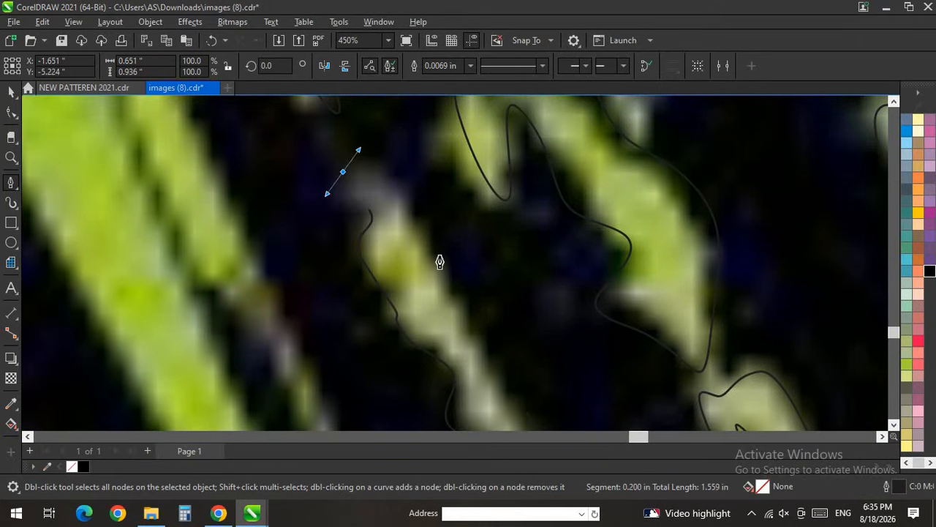
{"action": "left_click_drag", "start_coordinate": [433, 245], "coordinate": [493, 337]}
{"action": "scroll", "coordinate": [417, 256], "scroll_direction": "down", "scroll_amount": 3}
{"action": "scroll", "coordinate": [434, 306], "scroll_direction": "up", "scroll_amount": 3}
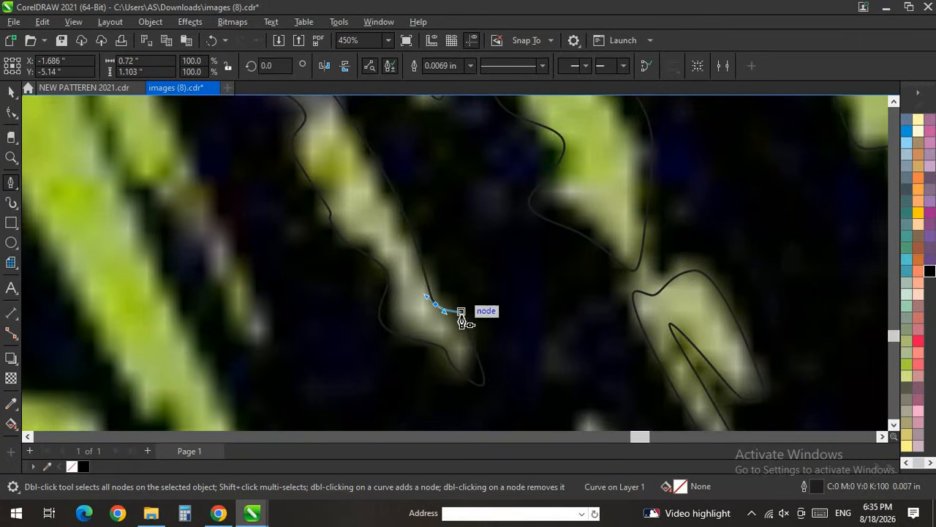
{"action": "left_click", "coordinate": [461, 312]}
Step: Start outlining the narrow green streak further left, tracing up its right side and over its top, and undo a misplaced node
{"action": "scroll", "coordinate": [506, 344], "scroll_direction": "down", "scroll_amount": 6}
{"action": "scroll", "coordinate": [244, 239], "scroll_direction": "up", "scroll_amount": 4}
{"action": "scroll", "coordinate": [508, 377], "scroll_direction": "down", "scroll_amount": 5}
{"action": "left_click", "coordinate": [514, 393]}
{"action": "scroll", "coordinate": [466, 245], "scroll_direction": "up", "scroll_amount": 5}
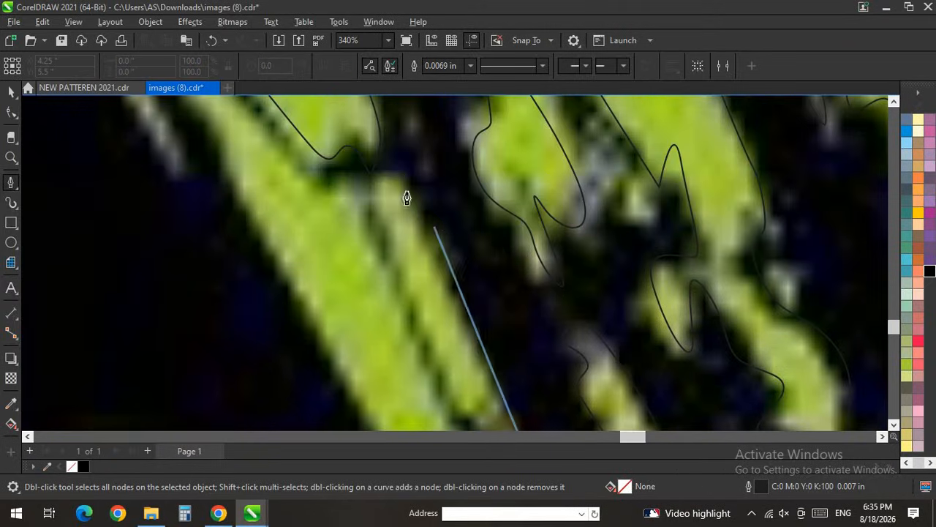
{"action": "left_click_drag", "start_coordinate": [373, 196], "coordinate": [407, 284]}
{"action": "scroll", "coordinate": [382, 216], "scroll_direction": "down", "scroll_amount": 4}
{"action": "key", "text": "ctrl+z"}
Step: Trace down the narrow green streak's left side and close the outline at its lower tip
{"action": "scroll", "coordinate": [380, 213], "scroll_direction": "up", "scroll_amount": 5}
{"action": "scroll", "coordinate": [394, 272], "scroll_direction": "down", "scroll_amount": 1}
{"action": "scroll", "coordinate": [421, 314], "scroll_direction": "up", "scroll_amount": 2}
{"action": "scroll", "coordinate": [504, 366], "scroll_direction": "down", "scroll_amount": 4}
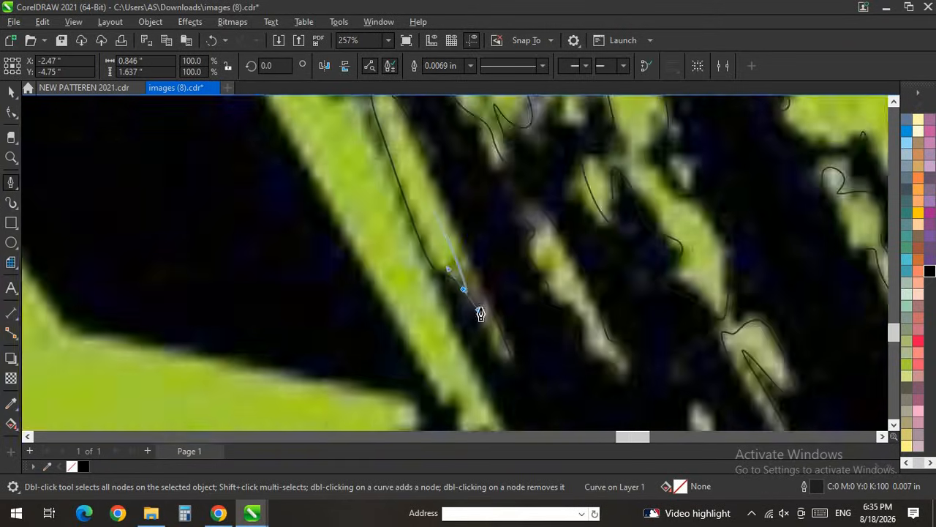
{"action": "scroll", "coordinate": [513, 365], "scroll_direction": "up", "scroll_amount": 3}
{"action": "left_click", "coordinate": [537, 406]}
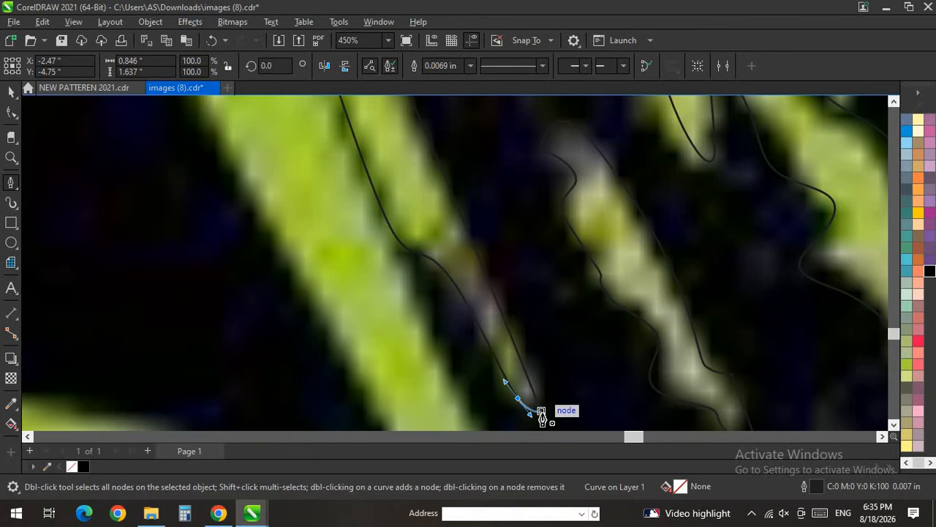
Step: Start outlining the long green stroke beside the narrow streak, tracing round its pointed upper end and down its left edge
{"action": "scroll", "coordinate": [468, 303], "scroll_direction": "down", "scroll_amount": 5}
{"action": "scroll", "coordinate": [423, 203], "scroll_direction": "up", "scroll_amount": 1}
{"action": "left_click", "coordinate": [458, 242]}
{"action": "mouse_move", "coordinate": [441, 211]}
{"action": "left_mouse_down"}
{"action": "mouse_move", "coordinate": [417, 215]}
{"action": "mouse_move", "coordinate": [366, 165]}
{"action": "left_mouse_up"}
{"action": "scroll", "coordinate": [329, 153], "scroll_direction": "down", "scroll_amount": 4}
{"action": "scroll", "coordinate": [333, 159], "scroll_direction": "up", "scroll_amount": 3}
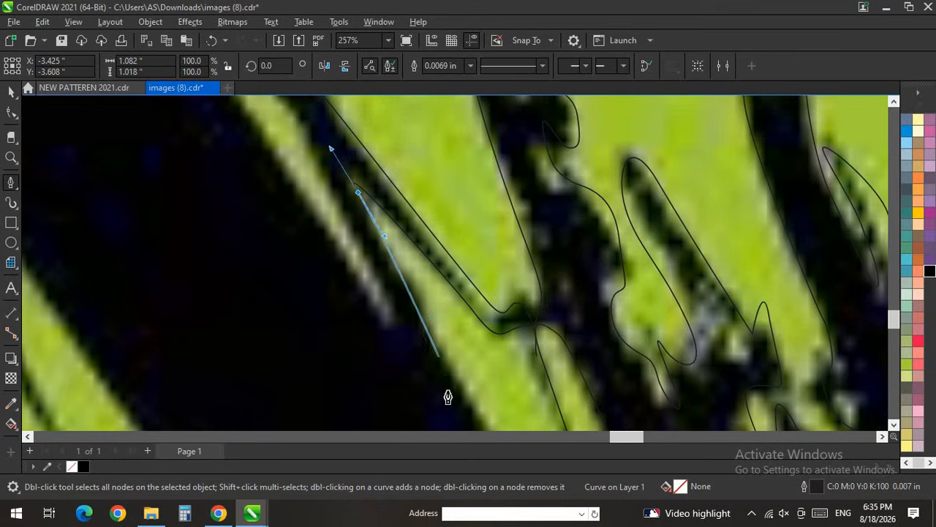
{"action": "scroll", "coordinate": [374, 252], "scroll_direction": "down", "scroll_amount": 3}
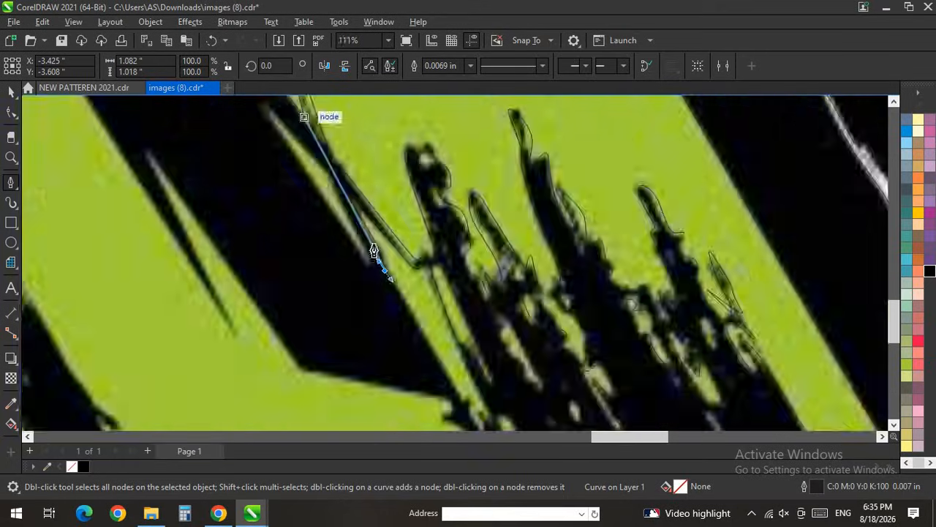
{"action": "scroll", "coordinate": [393, 251], "scroll_direction": "up", "scroll_amount": 4}
Step: Trace the long green stroke's forked lower end and back up its right side, closing the outline
{"action": "left_click_drag", "start_coordinate": [443, 313], "coordinate": [433, 253]}
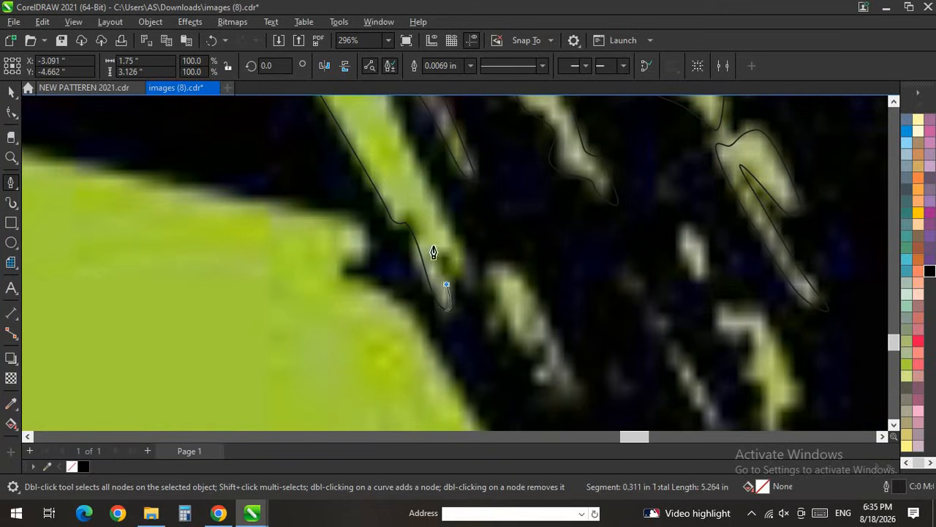
{"action": "scroll", "coordinate": [434, 277], "scroll_direction": "down", "scroll_amount": 2}
{"action": "scroll", "coordinate": [522, 352], "scroll_direction": "up", "scroll_amount": 3}
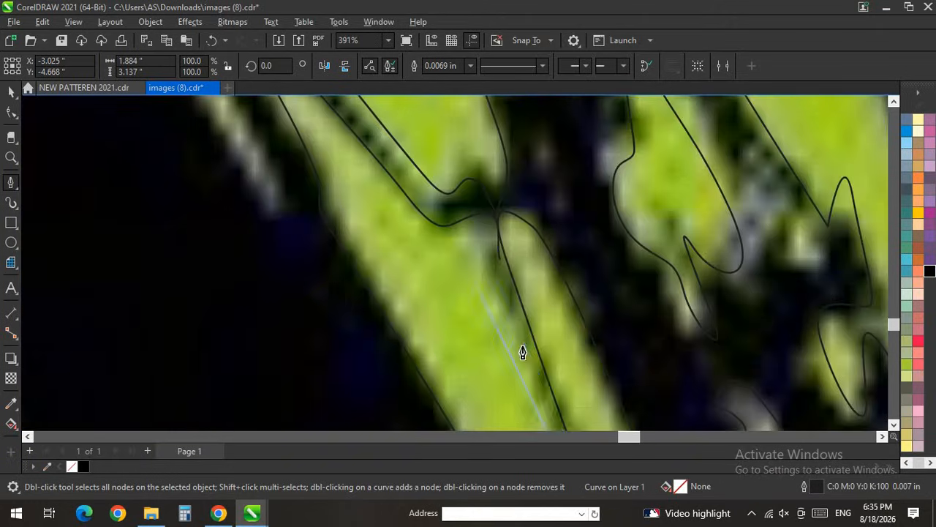
{"action": "scroll", "coordinate": [439, 263], "scroll_direction": "down", "scroll_amount": 5}
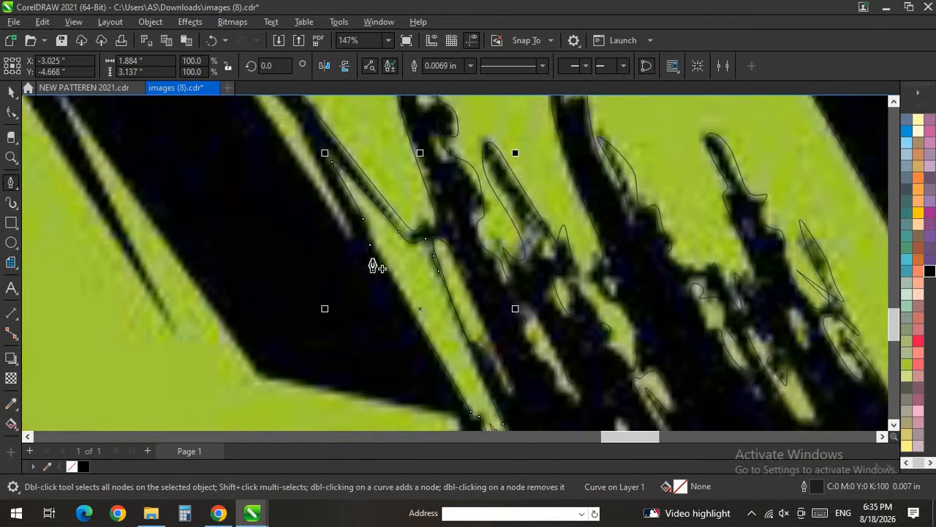
Step: Outline the thin pale green sliver left of the long stroke, from its upper tip round its lower end and back
{"action": "scroll", "coordinate": [344, 219], "scroll_direction": "up", "scroll_amount": 4}
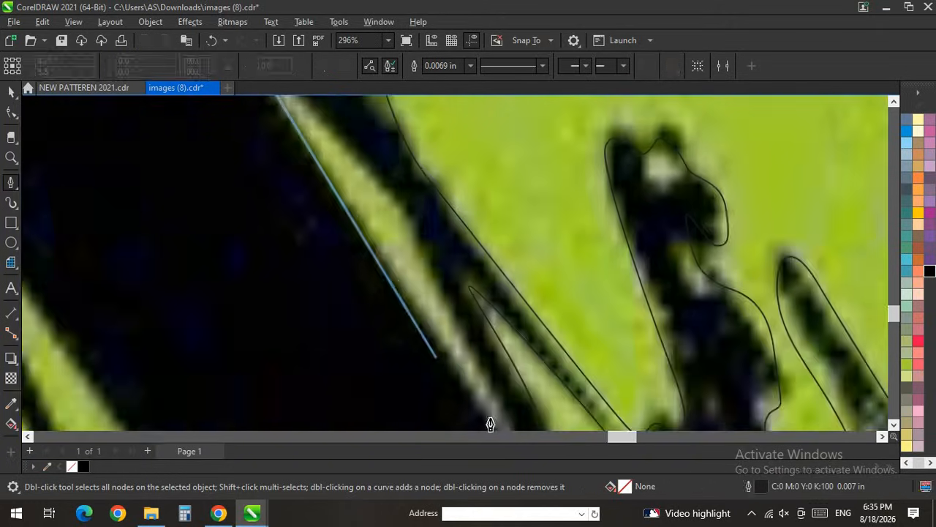
{"action": "scroll", "coordinate": [462, 347], "scroll_direction": "down", "scroll_amount": 6}
{"action": "scroll", "coordinate": [476, 393], "scroll_direction": "up", "scroll_amount": 3}
{"action": "left_click", "coordinate": [482, 384]}
{"action": "scroll", "coordinate": [430, 249], "scroll_direction": "up", "scroll_amount": 3}
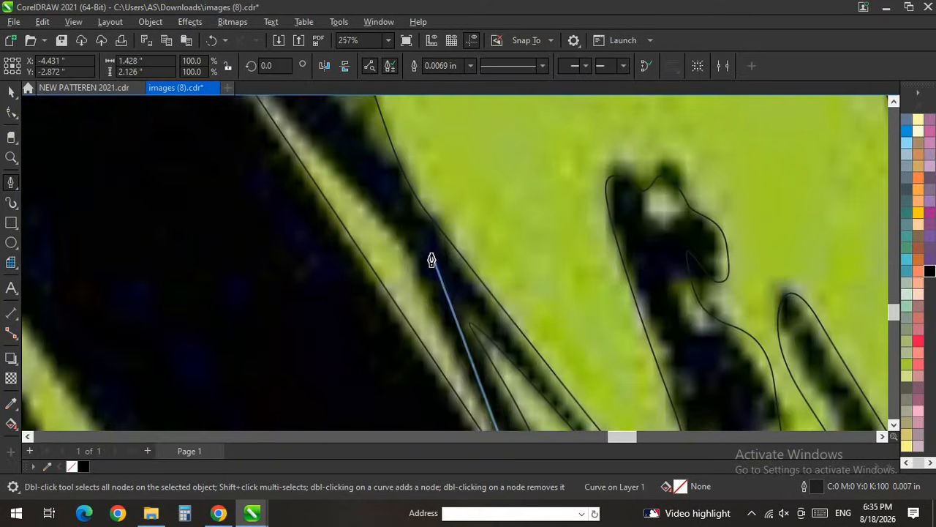
{"action": "scroll", "coordinate": [471, 393], "scroll_direction": "down", "scroll_amount": 3}
{"action": "scroll", "coordinate": [364, 243], "scroll_direction": "up", "scroll_amount": 3}
{"action": "left_click", "coordinate": [375, 268]}
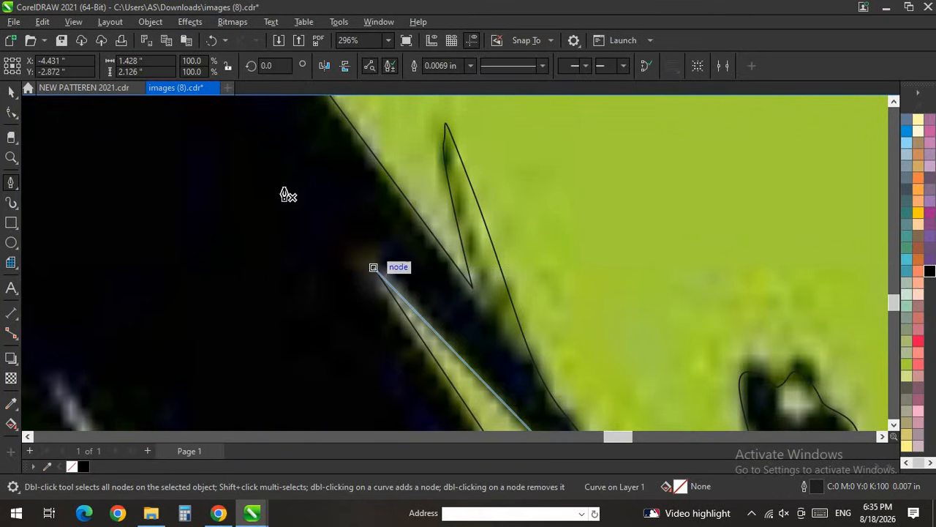
Step: Outline the grey streak in the black area left of the green band, from its lower tip up its left edge and down its right
{"action": "scroll", "coordinate": [270, 188], "scroll_direction": "down", "scroll_amount": 5}
{"action": "scroll", "coordinate": [331, 207], "scroll_direction": "up", "scroll_amount": 2}
{"action": "scroll", "coordinate": [451, 328], "scroll_direction": "up", "scroll_amount": 6}
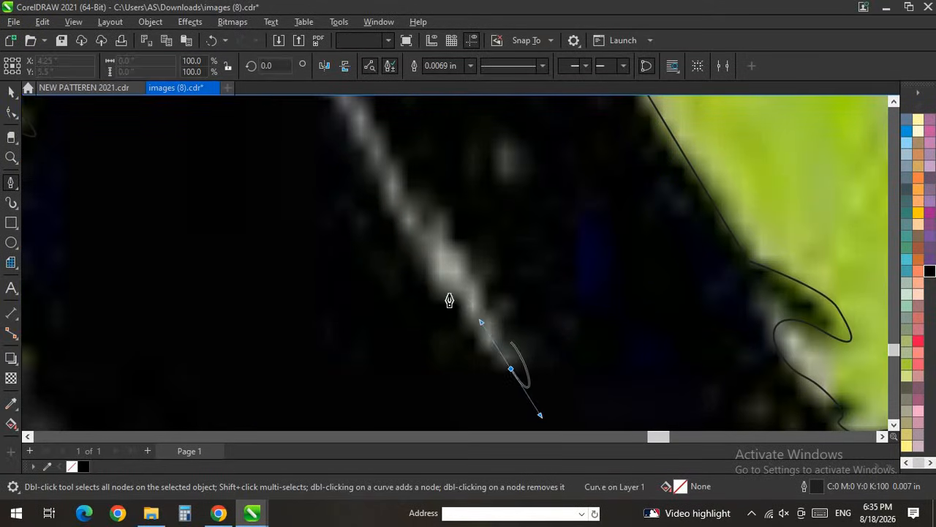
{"action": "left_click_drag", "start_coordinate": [431, 290], "coordinate": [403, 250]}
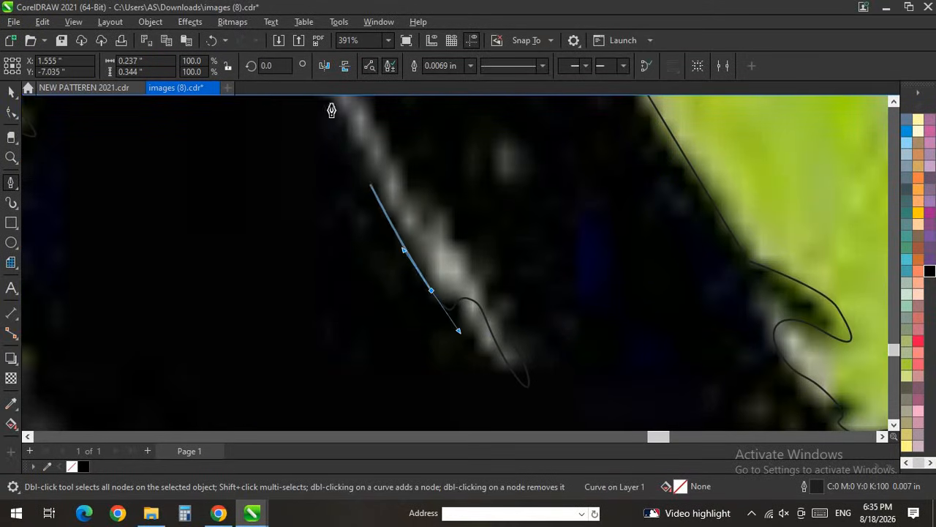
{"action": "left_click_drag", "start_coordinate": [466, 256], "coordinate": [476, 287]}
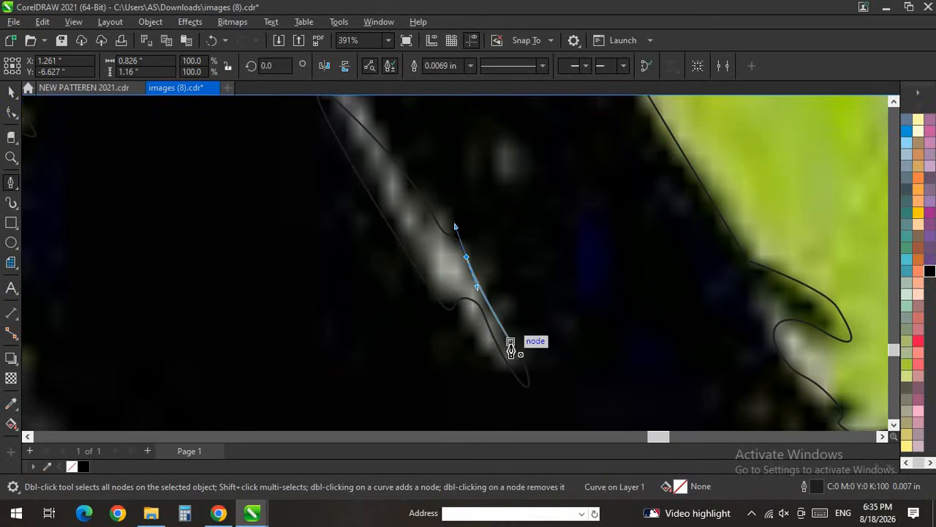
Step: Undo the misplaced end point and close the grey streak's outline at its starting node
{"action": "scroll", "coordinate": [530, 342], "scroll_direction": "up", "scroll_amount": 4}
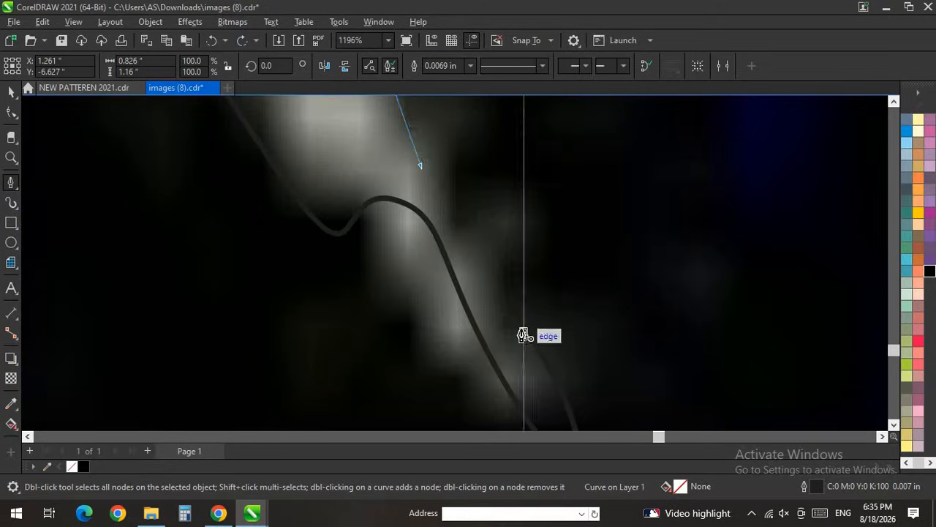
{"action": "scroll", "coordinate": [534, 334], "scroll_direction": "down", "scroll_amount": 1}
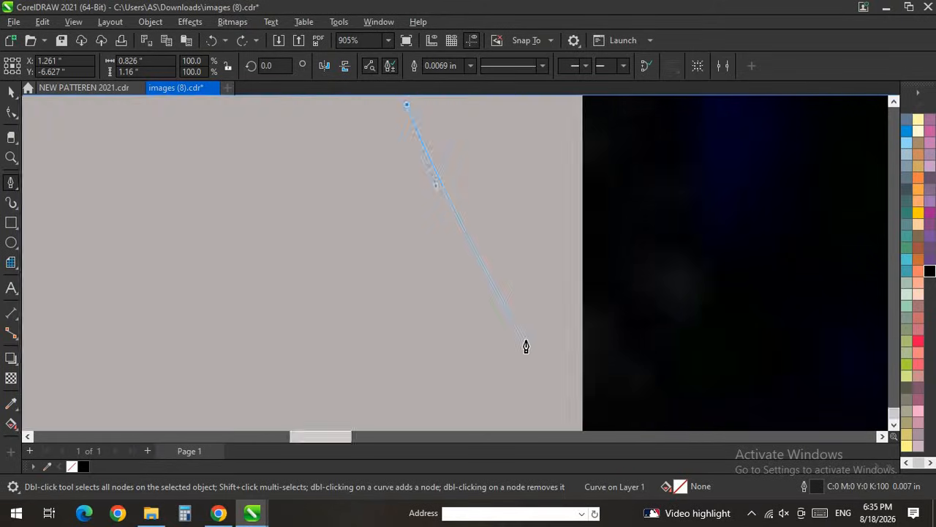
{"action": "scroll", "coordinate": [525, 346], "scroll_direction": "up", "scroll_amount": 3}
{"action": "left_click", "coordinate": [526, 321]}
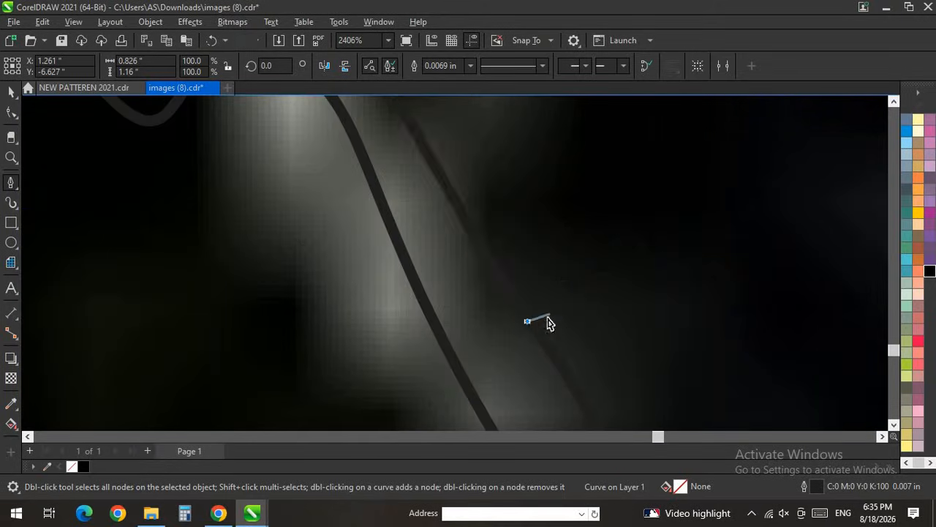
{"action": "key", "text": "ctrl+z"}
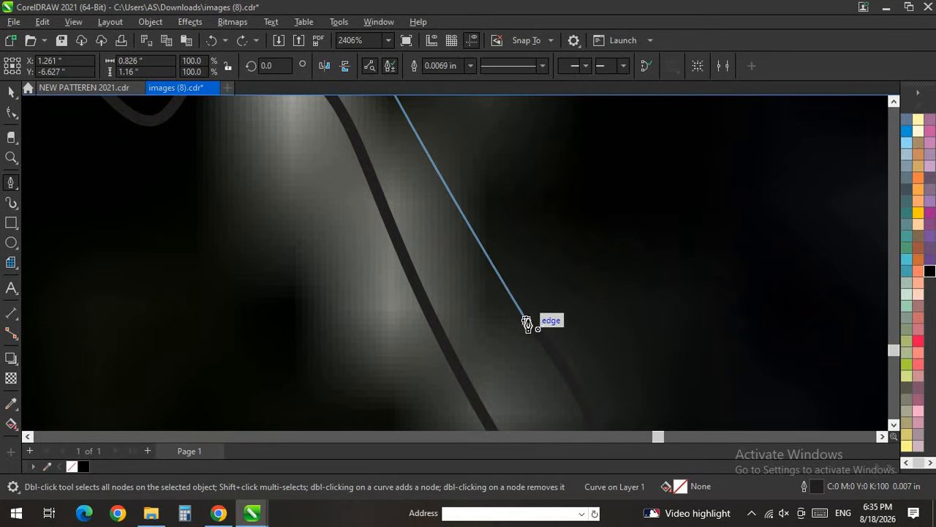
Step: Start outlining the hooked pale green fragment below the forked one, tracing its right bump and rounded lower end
{"action": "scroll", "coordinate": [525, 320], "scroll_direction": "down", "scroll_amount": 6}
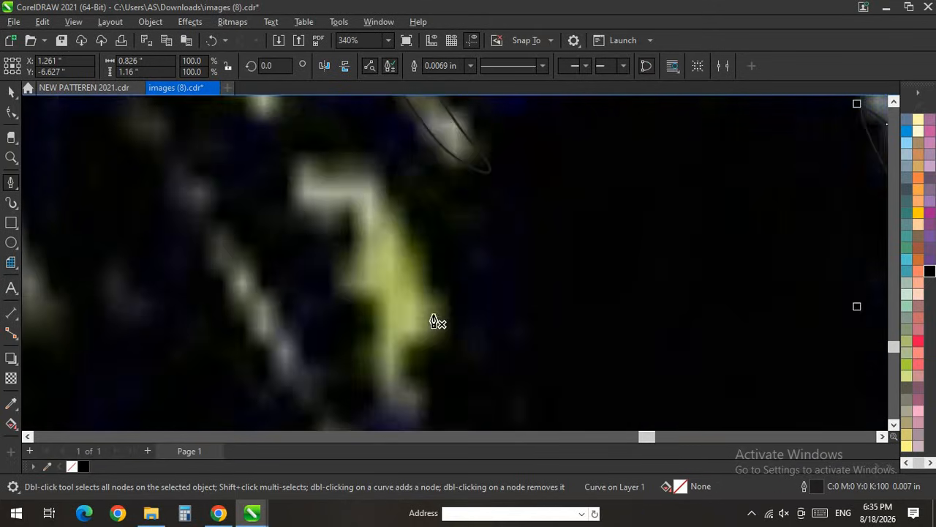
{"action": "scroll", "coordinate": [433, 320], "scroll_direction": "up", "scroll_amount": 1}
{"action": "left_click_drag", "start_coordinate": [438, 308], "coordinate": [449, 341]}
{"action": "left_click_drag", "start_coordinate": [447, 348], "coordinate": [410, 359]}
{"action": "left_click_drag", "start_coordinate": [439, 414], "coordinate": [433, 423]}
{"action": "left_click_drag", "start_coordinate": [372, 388], "coordinate": [371, 354]}
{"action": "left_click_drag", "start_coordinate": [383, 334], "coordinate": [378, 313]}
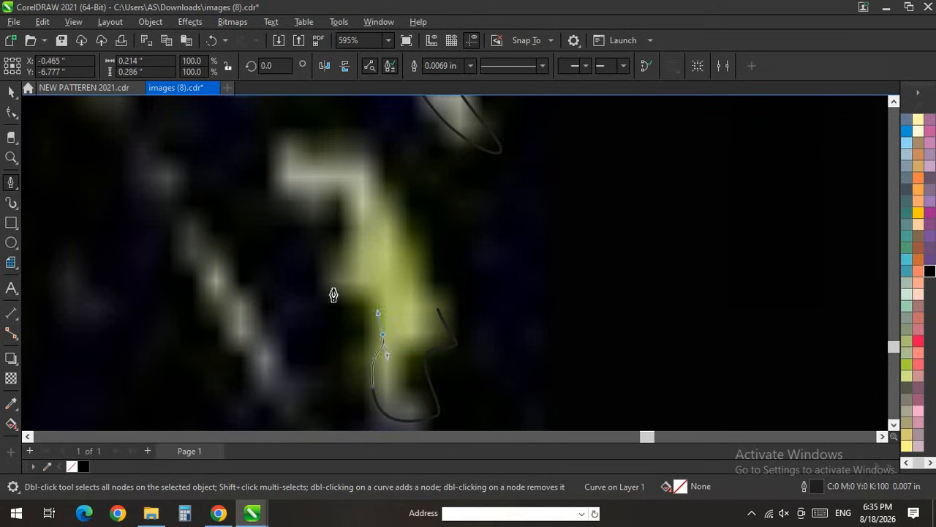
Step: Trace the hooked fragment's top and down its right side, closing the outline at its starting node
{"action": "left_click_drag", "start_coordinate": [344, 162], "coordinate": [367, 149]}
{"action": "left_click_drag", "start_coordinate": [383, 165], "coordinate": [401, 205]}
{"action": "left_click_drag", "start_coordinate": [425, 270], "coordinate": [480, 308]}
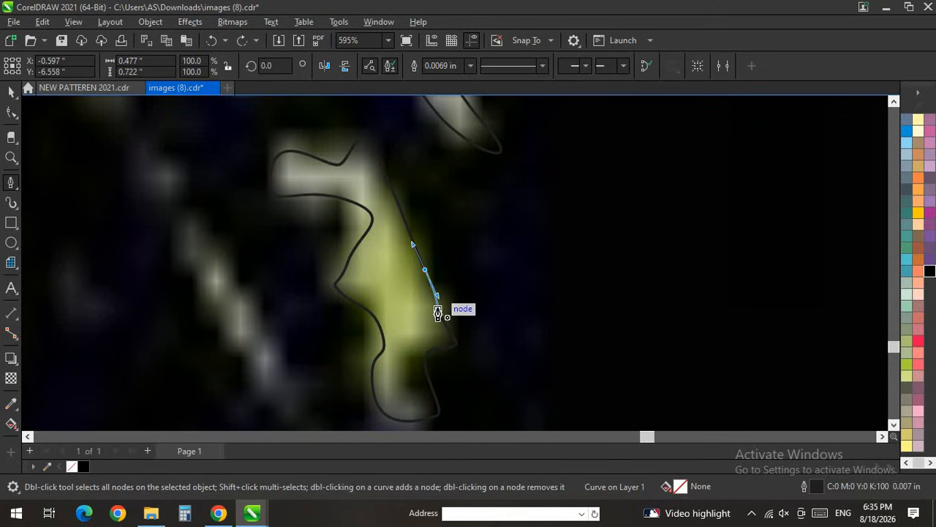
{"action": "left_click", "coordinate": [438, 308]}
Step: Outline the thin grey streak left of the hooked fragment as a closed curve round its bulging lower end and rounded top
{"action": "scroll", "coordinate": [481, 270], "scroll_direction": "down", "scroll_amount": 4}
{"action": "scroll", "coordinate": [426, 304], "scroll_direction": "up", "scroll_amount": 3}
{"action": "left_click_drag", "start_coordinate": [459, 280], "coordinate": [499, 328]}
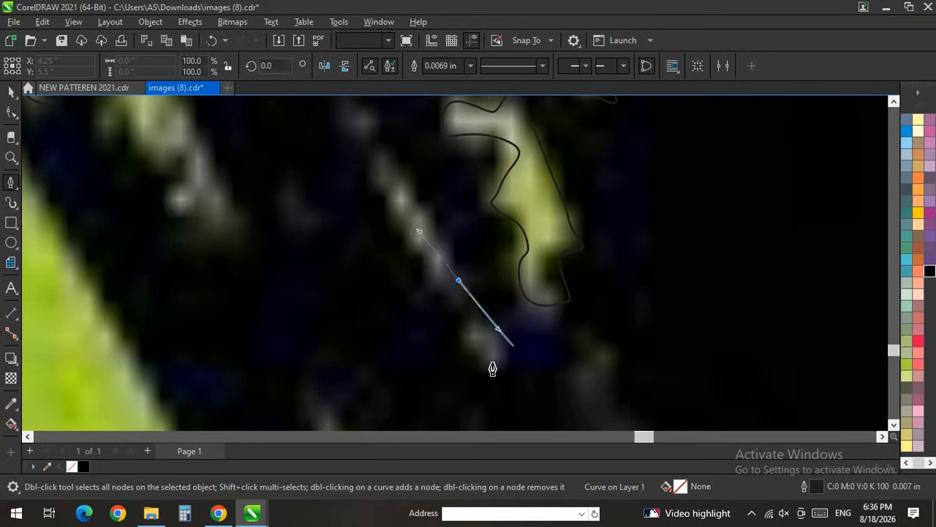
{"action": "left_click_drag", "start_coordinate": [516, 362], "coordinate": [493, 363]}
{"action": "left_click_drag", "start_coordinate": [474, 339], "coordinate": [472, 311]}
{"action": "left_click_drag", "start_coordinate": [411, 242], "coordinate": [402, 222]}
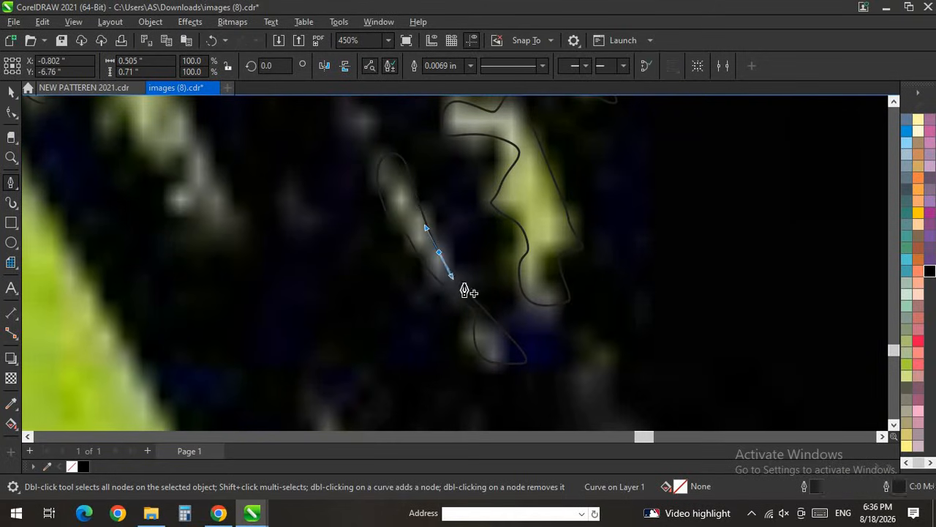
Step: Start outlining the pale green fragment with the grey tail, tracing round its tail and up its notched left side
{"action": "scroll", "coordinate": [524, 334], "scroll_direction": "down", "scroll_amount": 4}
{"action": "scroll", "coordinate": [484, 382], "scroll_direction": "up", "scroll_amount": 5}
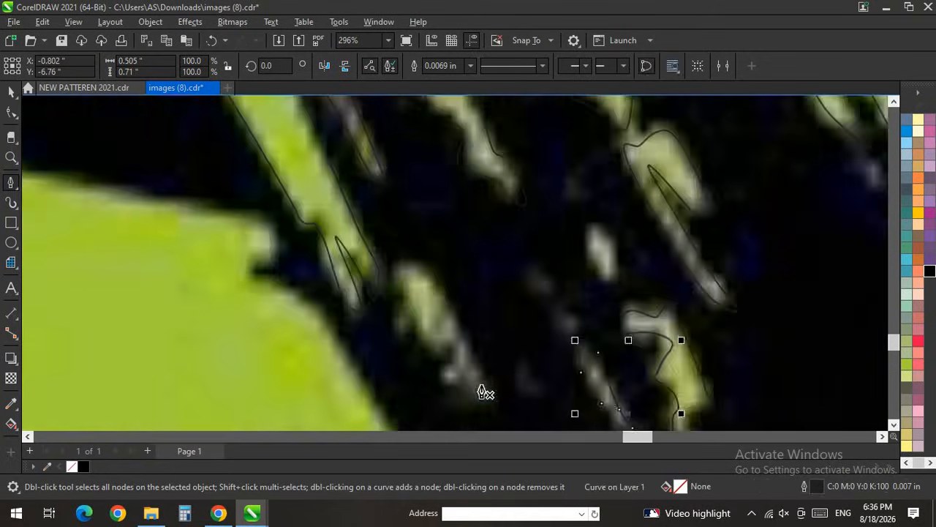
{"action": "scroll", "coordinate": [483, 369], "scroll_direction": "down", "scroll_amount": 2}
{"action": "scroll", "coordinate": [481, 368], "scroll_direction": "up", "scroll_amount": 2}
{"action": "left_click_drag", "start_coordinate": [482, 330], "coordinate": [501, 365]}
{"action": "left_click_drag", "start_coordinate": [414, 264], "coordinate": [357, 261]}
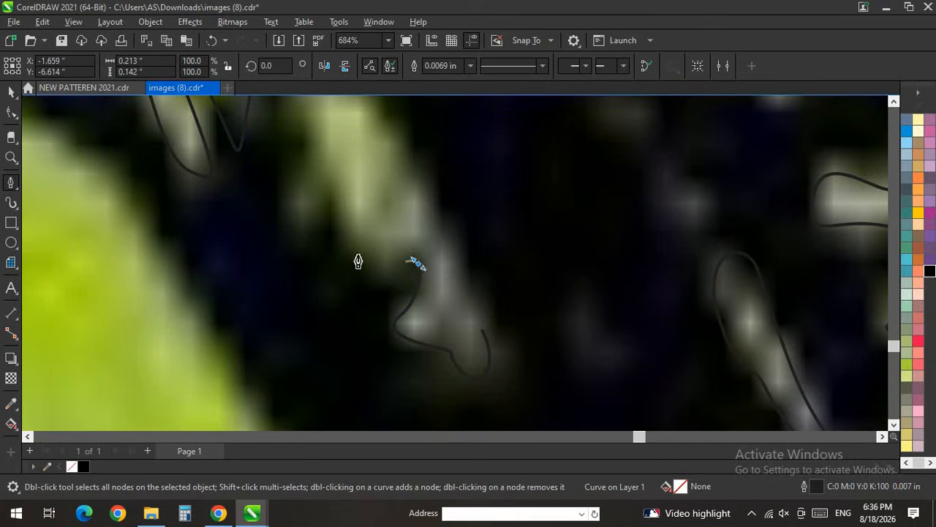
{"action": "scroll", "coordinate": [337, 269], "scroll_direction": "up", "scroll_amount": 3}
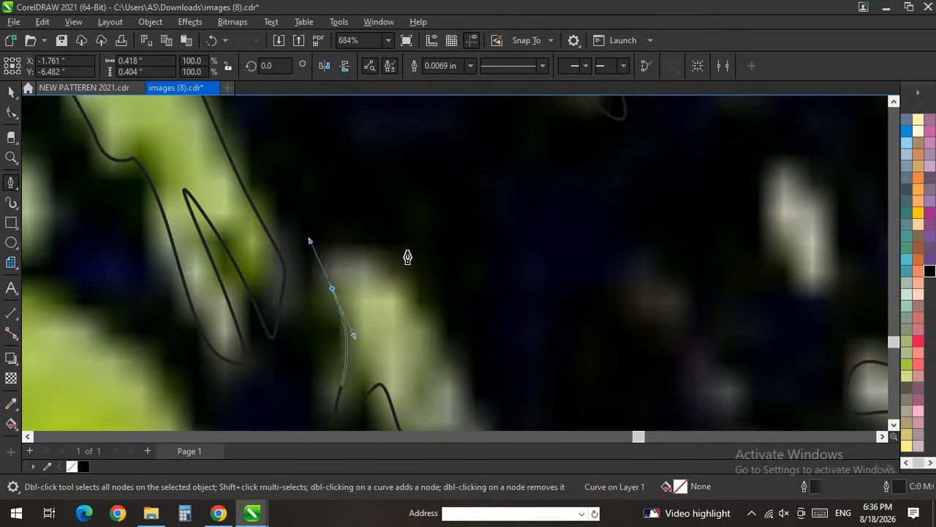
Step: Trace over the grey-tailed fragment's top and down its right side, closing the outline at the tail
{"action": "scroll", "coordinate": [403, 220], "scroll_direction": "down", "scroll_amount": 3}
{"action": "scroll", "coordinate": [425, 278], "scroll_direction": "up", "scroll_amount": 3}
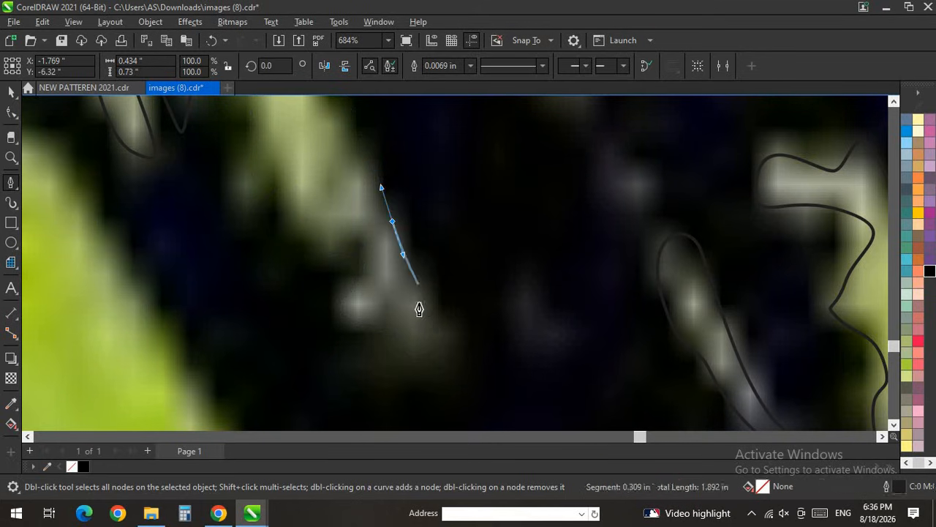
{"action": "scroll", "coordinate": [426, 316], "scroll_direction": "down", "scroll_amount": 3}
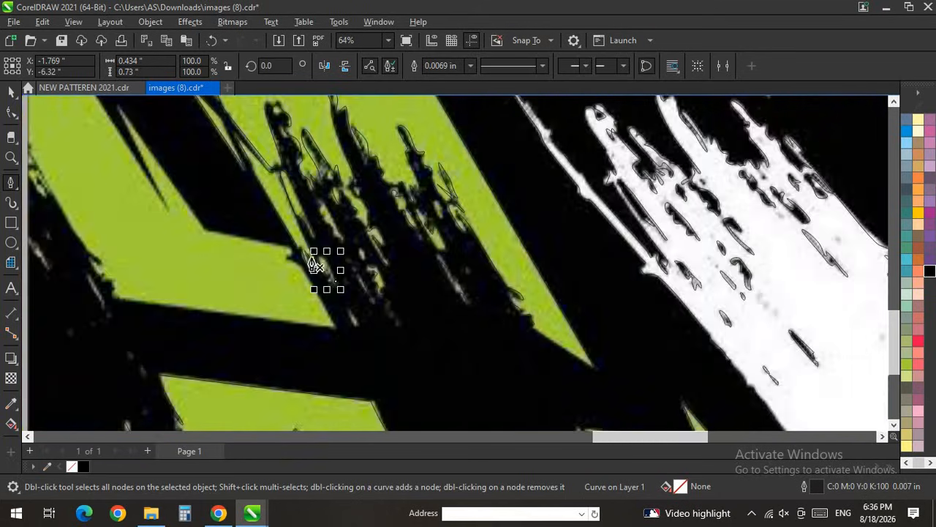
Step: Start outlining the large green shape at the image's left edge, tracing from its lower-right tip up round the notch
{"action": "scroll", "coordinate": [486, 304], "scroll_direction": "down", "scroll_amount": 9}
{"action": "scroll", "coordinate": [334, 285], "scroll_direction": "up", "scroll_amount": 7}
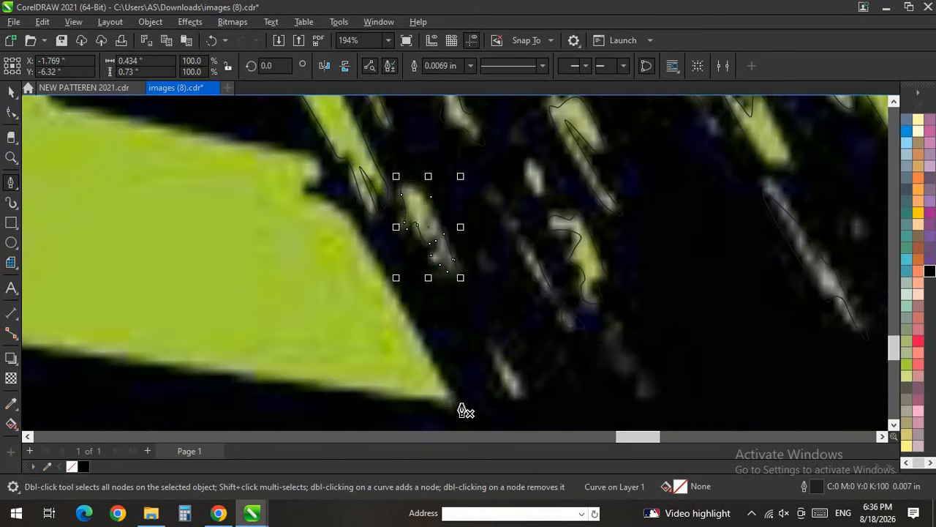
{"action": "left_click_drag", "start_coordinate": [332, 205], "coordinate": [296, 144]}
{"action": "scroll", "coordinate": [479, 344], "scroll_direction": "down", "scroll_amount": 4}
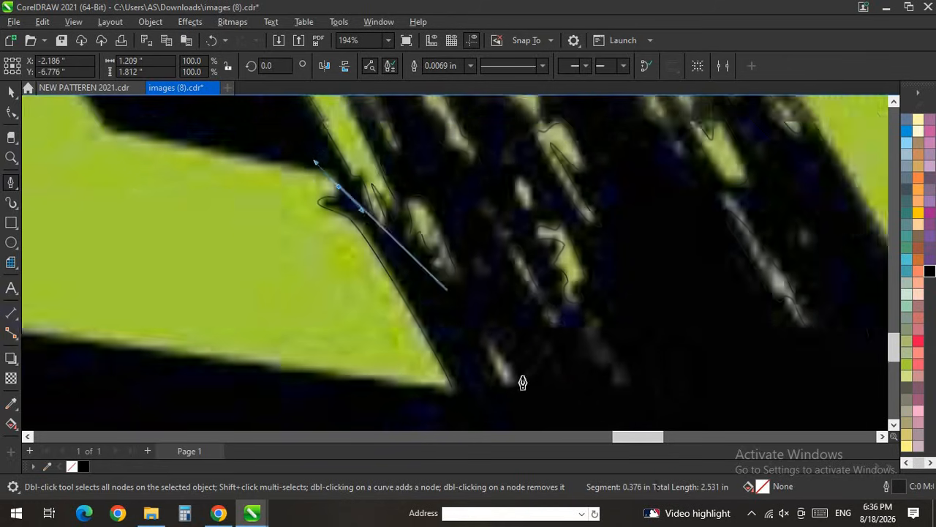
{"action": "scroll", "coordinate": [342, 293], "scroll_direction": "up", "scroll_amount": 4}
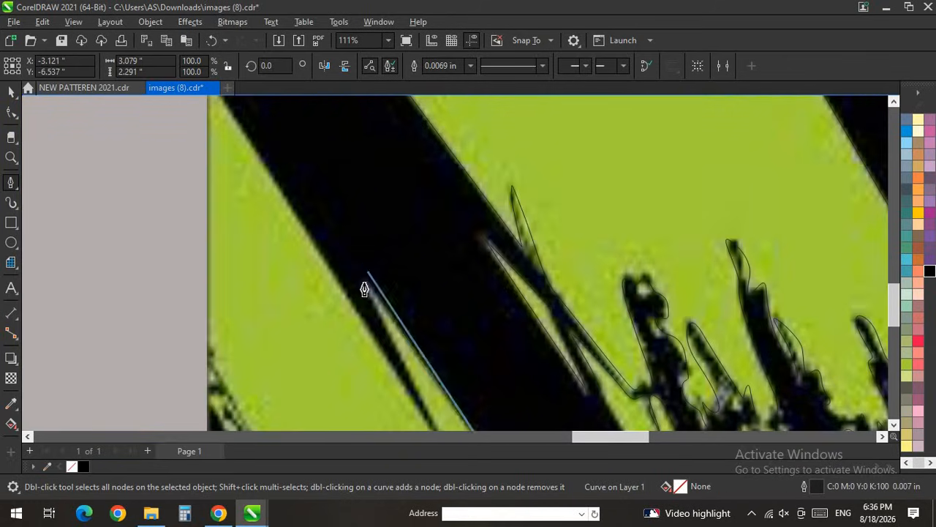
Step: Continue the green shape's outline round the narrow black sliver and up its diagonal edge to beyond the image's left border
{"action": "left_click", "coordinate": [369, 288]}
{"action": "scroll", "coordinate": [335, 196], "scroll_direction": "down", "scroll_amount": 3}
{"action": "scroll", "coordinate": [371, 318], "scroll_direction": "up", "scroll_amount": 4}
{"action": "left_click_drag", "start_coordinate": [436, 352], "coordinate": [453, 367]}
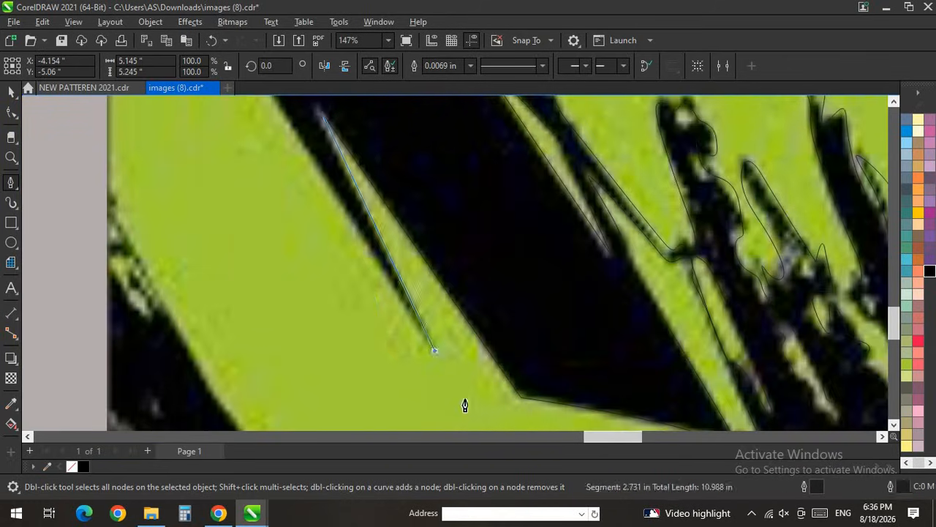
{"action": "scroll", "coordinate": [466, 402], "scroll_direction": "down", "scroll_amount": 3}
{"action": "scroll", "coordinate": [300, 205], "scroll_direction": "up", "scroll_amount": 3}
{"action": "scroll", "coordinate": [274, 146], "scroll_direction": "down", "scroll_amount": 3}
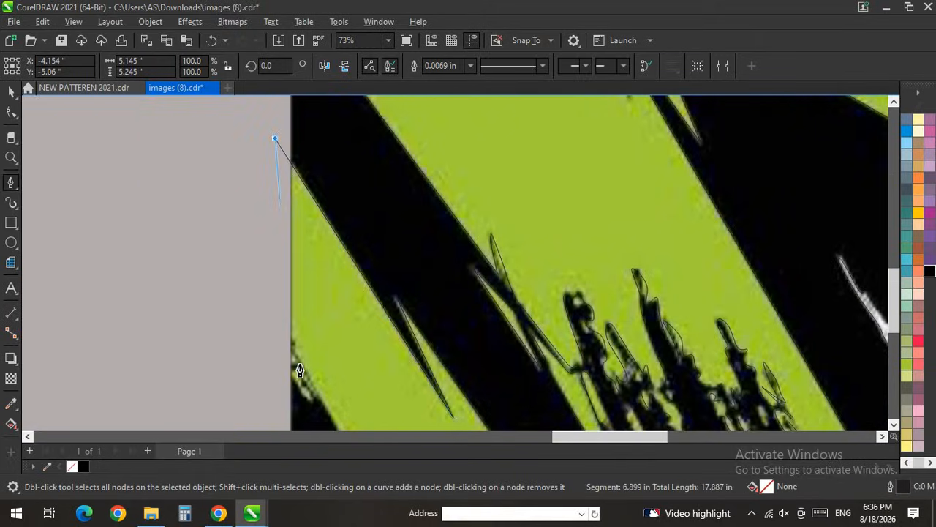
Step: Run the outline down outside the image's left border and into the first ragged bit of the green edge
{"action": "scroll", "coordinate": [278, 337], "scroll_direction": "up", "scroll_amount": 4}
{"action": "scroll", "coordinate": [279, 336], "scroll_direction": "up", "scroll_amount": 2}
{"action": "left_click", "coordinate": [261, 329]}
{"action": "left_click_drag", "start_coordinate": [290, 335], "coordinate": [308, 373]}
{"action": "scroll", "coordinate": [264, 291], "scroll_direction": "down", "scroll_amount": 3}
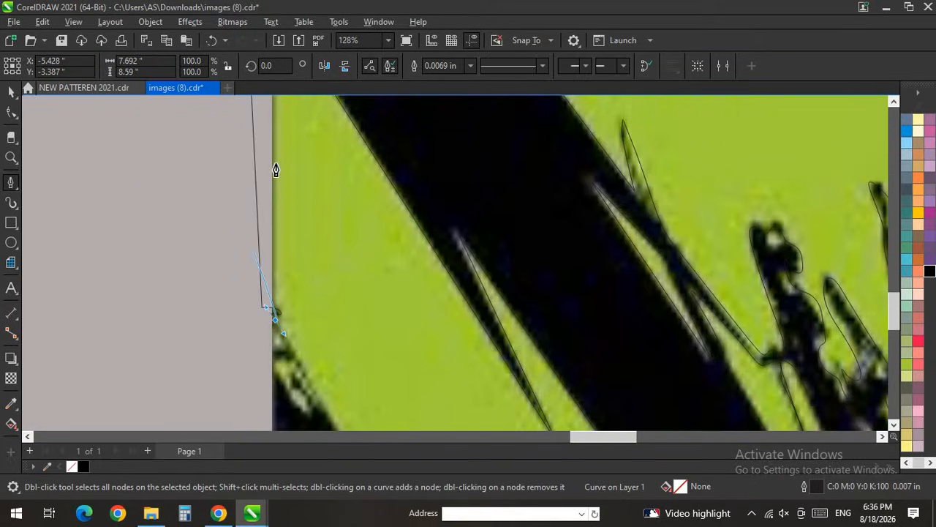
Step: Trace round the ragged green fragments at the left border and onto the shape's lower diagonal edge
{"action": "scroll", "coordinate": [276, 176], "scroll_direction": "down", "scroll_amount": 3}
{"action": "scroll", "coordinate": [315, 263], "scroll_direction": "up", "scroll_amount": 5}
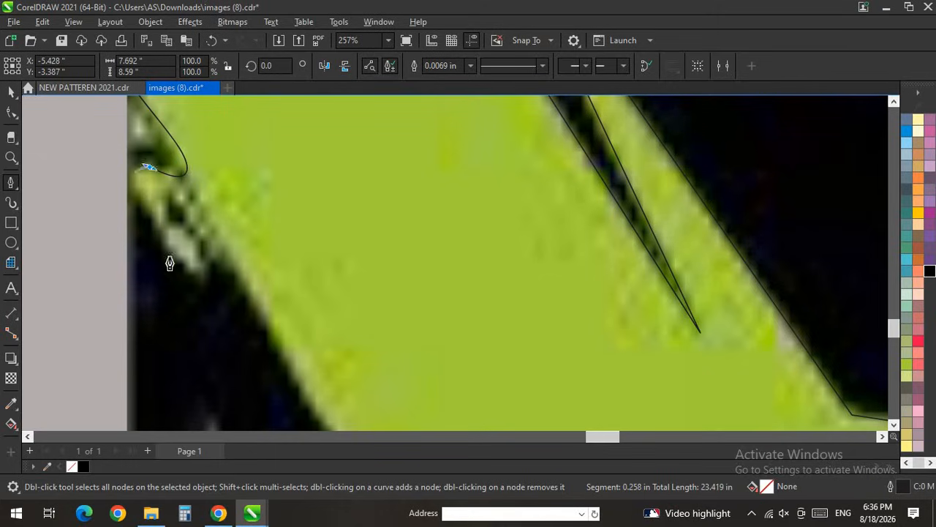
{"action": "left_click_drag", "start_coordinate": [191, 215], "coordinate": [210, 230]}
{"action": "scroll", "coordinate": [228, 189], "scroll_direction": "down", "scroll_amount": 4}
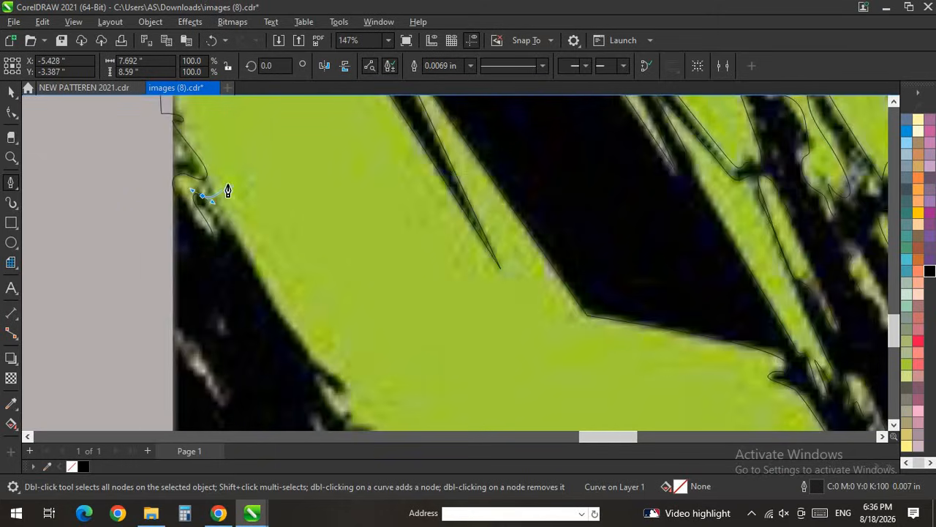
{"action": "scroll", "coordinate": [257, 264], "scroll_direction": "up", "scroll_amount": 5}
{"action": "left_click_drag", "start_coordinate": [257, 265], "coordinate": [281, 312]}
Step: Trace down the diagonal edge and round the dark notches at the green shape's lower-left corner
{"action": "scroll", "coordinate": [239, 214], "scroll_direction": "down", "scroll_amount": 3}
{"action": "scroll", "coordinate": [274, 237], "scroll_direction": "up", "scroll_amount": 4}
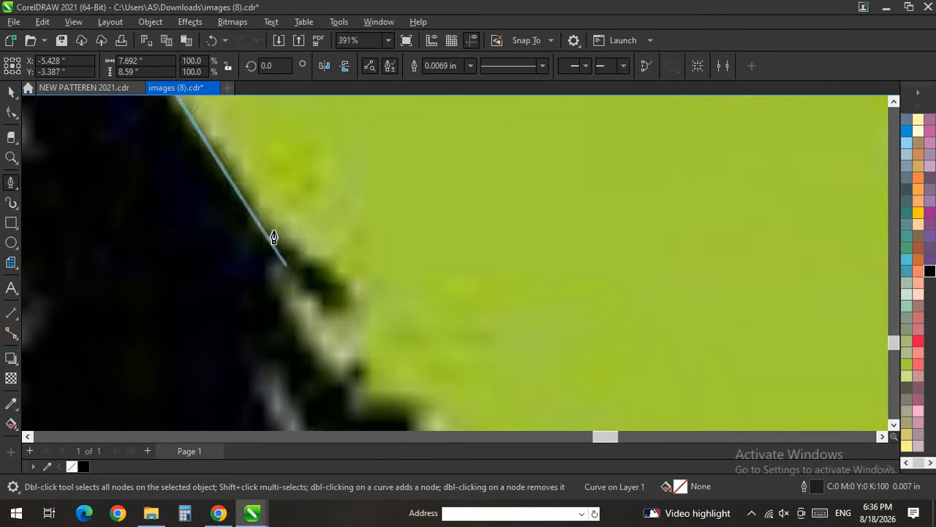
{"action": "left_click_drag", "start_coordinate": [291, 273], "coordinate": [273, 263]}
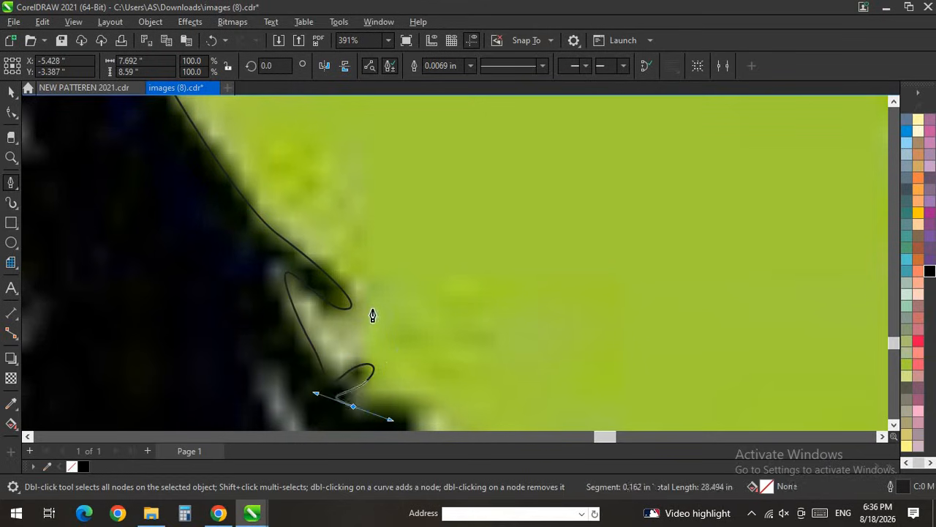
{"action": "scroll", "coordinate": [328, 305], "scroll_direction": "down", "scroll_amount": 3}
{"action": "scroll", "coordinate": [328, 305], "scroll_direction": "up", "scroll_amount": 2}
{"action": "left_click_drag", "start_coordinate": [359, 287], "coordinate": [360, 278]}
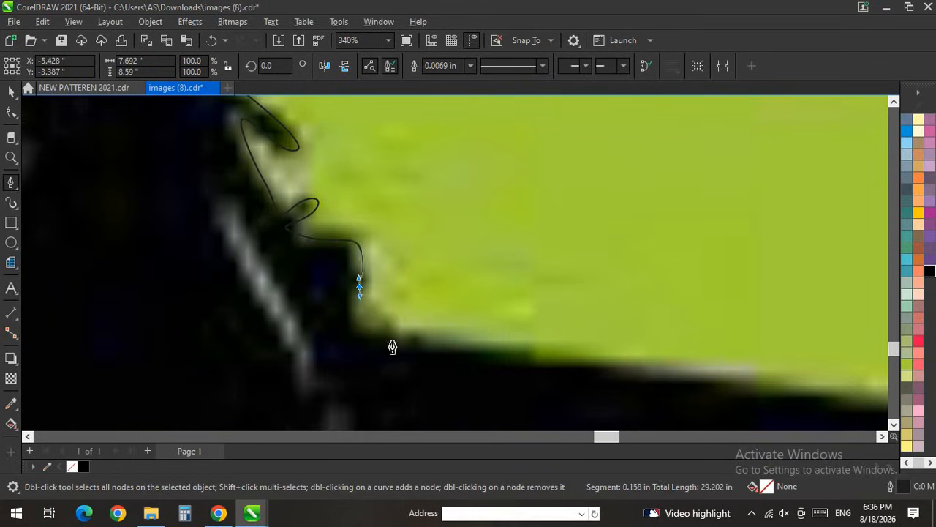
Step: Trace the green shape's bottom edge and close the outline at its lower-right tip
{"action": "left_click_drag", "start_coordinate": [392, 347], "coordinate": [470, 376]}
{"action": "scroll", "coordinate": [439, 334], "scroll_direction": "down", "scroll_amount": 3}
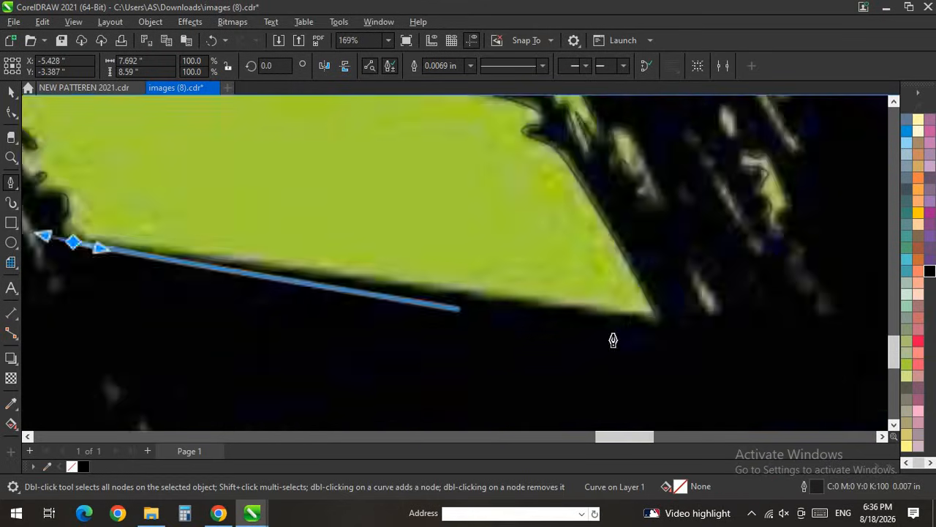
{"action": "left_click", "coordinate": [657, 318]}
{"action": "scroll", "coordinate": [655, 322], "scroll_direction": "down", "scroll_amount": 4}
{"action": "scroll", "coordinate": [202, 225], "scroll_direction": "up", "scroll_amount": 4}
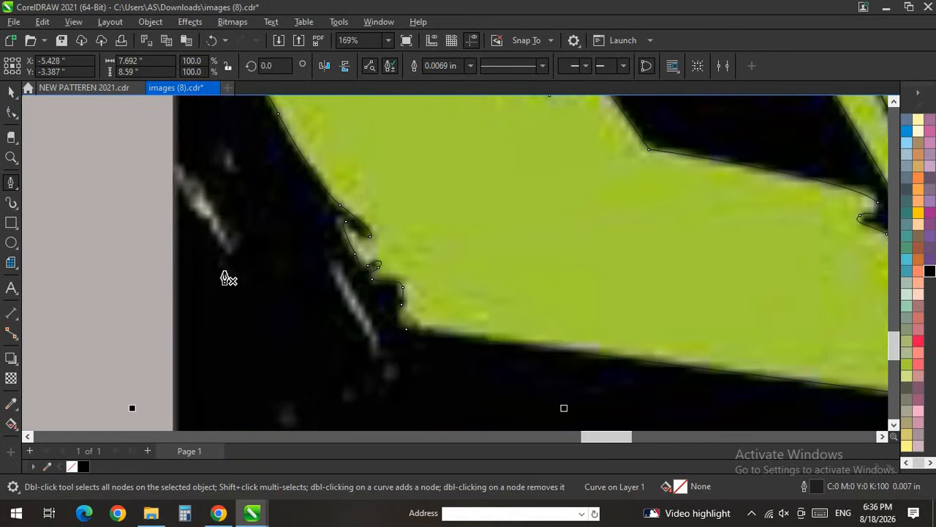
Step: Start outlining the large upper green shape from beyond the right border, along its bottom strip's lower edge to the black wedge's tip
{"action": "scroll", "coordinate": [228, 278], "scroll_direction": "down", "scroll_amount": 6}
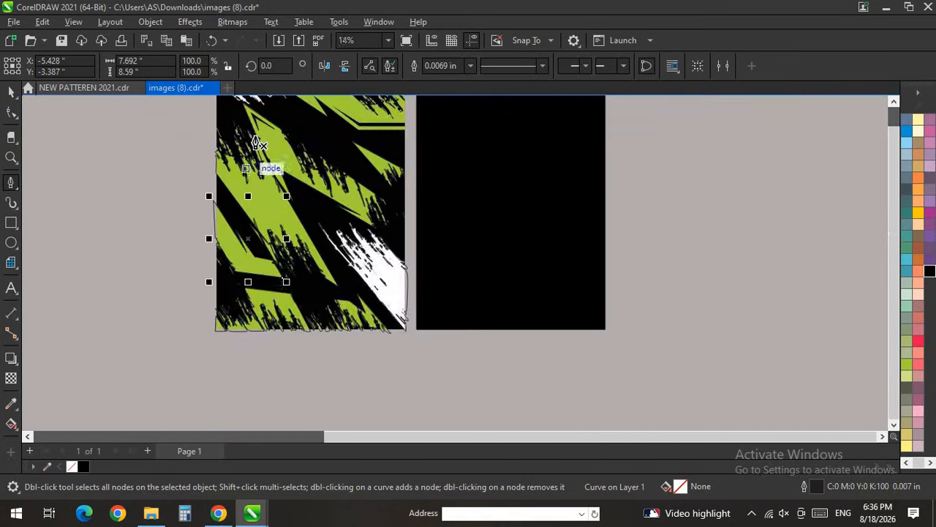
{"action": "scroll", "coordinate": [285, 242], "scroll_direction": "up", "scroll_amount": 4}
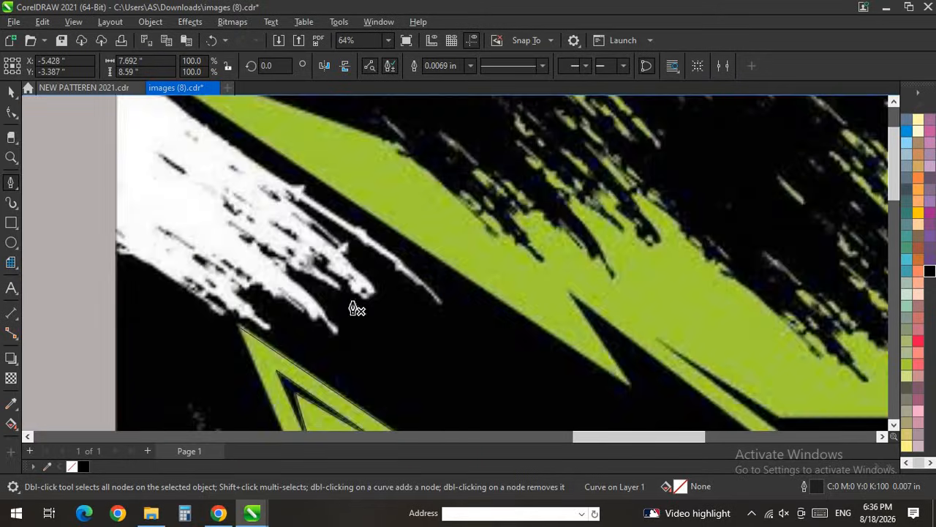
{"action": "scroll", "coordinate": [502, 257], "scroll_direction": "down", "scroll_amount": 2}
{"action": "scroll", "coordinate": [521, 366], "scroll_direction": "up", "scroll_amount": 3}
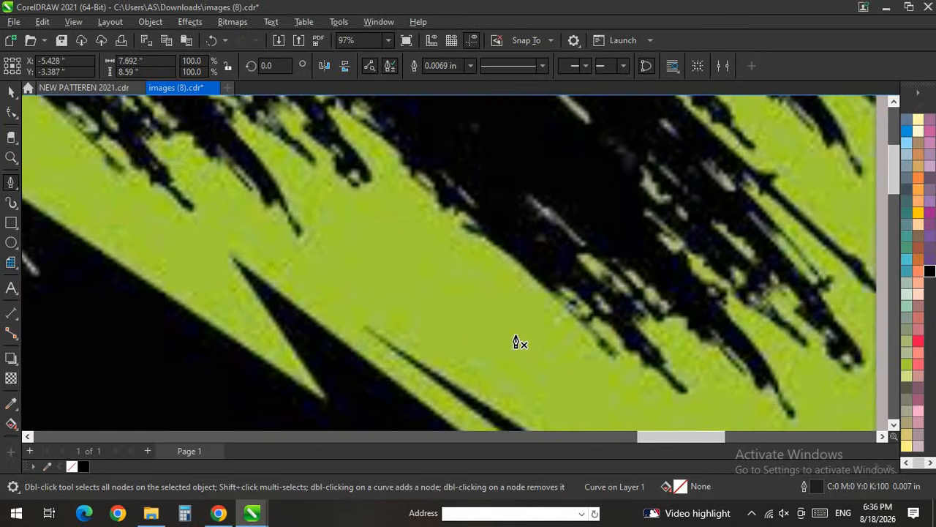
{"action": "scroll", "coordinate": [516, 342], "scroll_direction": "down", "scroll_amount": 2}
{"action": "scroll", "coordinate": [732, 407], "scroll_direction": "up", "scroll_amount": 3}
{"action": "left_click", "coordinate": [755, 404]}
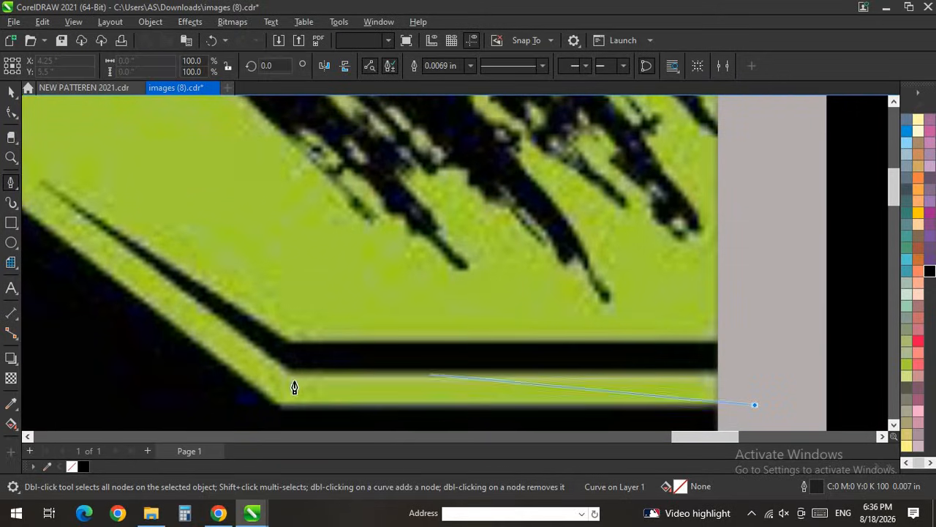
{"action": "left_click", "coordinate": [284, 402]}
{"action": "scroll", "coordinate": [637, 424], "scroll_direction": "down", "scroll_amount": 2}
{"action": "scroll", "coordinate": [393, 341], "scroll_direction": "up", "scroll_amount": 3}
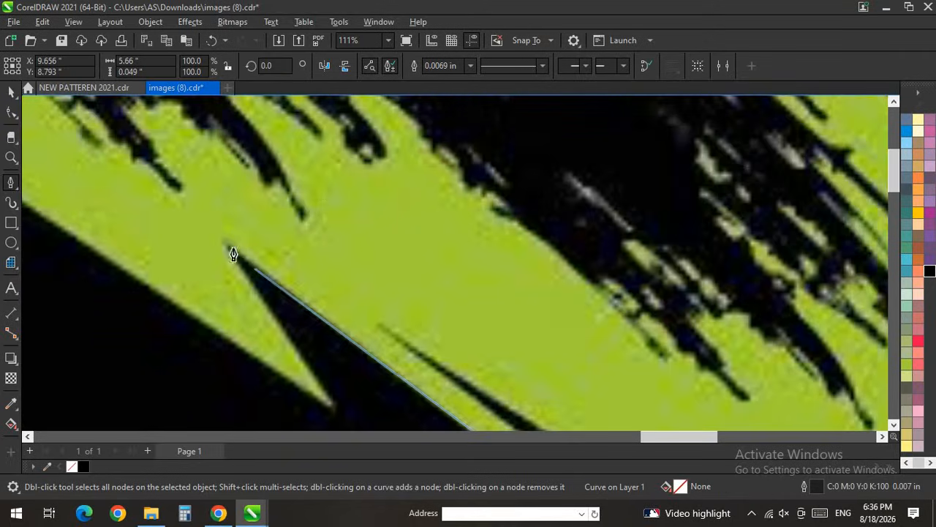
{"action": "left_click", "coordinate": [226, 239]}
{"action": "scroll", "coordinate": [537, 428], "scroll_direction": "down", "scroll_amount": 2}
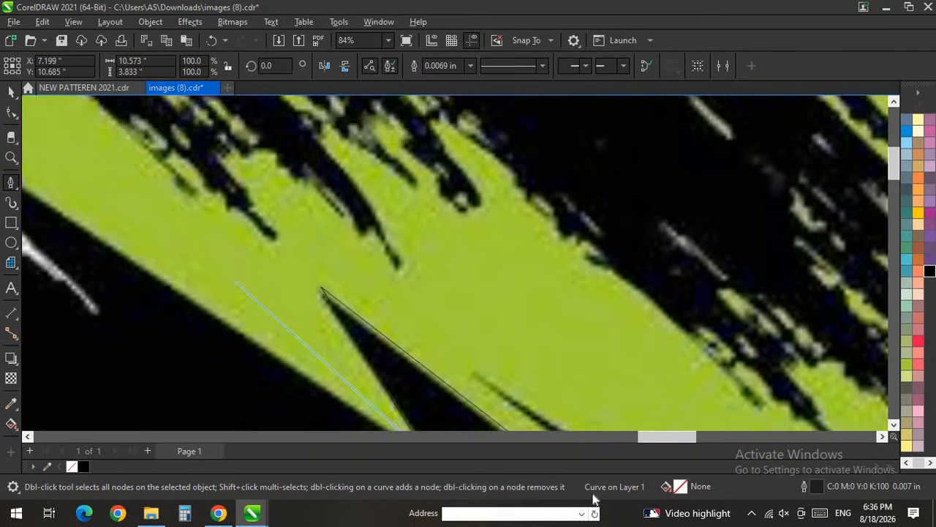
Step: Continue the outline round the black wedge and along the green shape's lower diagonal edge to the image's top-left corner
{"action": "scroll", "coordinate": [233, 270], "scroll_direction": "up", "scroll_amount": 3}
{"action": "scroll", "coordinate": [496, 426], "scroll_direction": "down", "scroll_amount": 3}
{"action": "scroll", "coordinate": [96, 172], "scroll_direction": "up", "scroll_amount": 3}
{"action": "scroll", "coordinate": [521, 353], "scroll_direction": "down", "scroll_amount": 2}
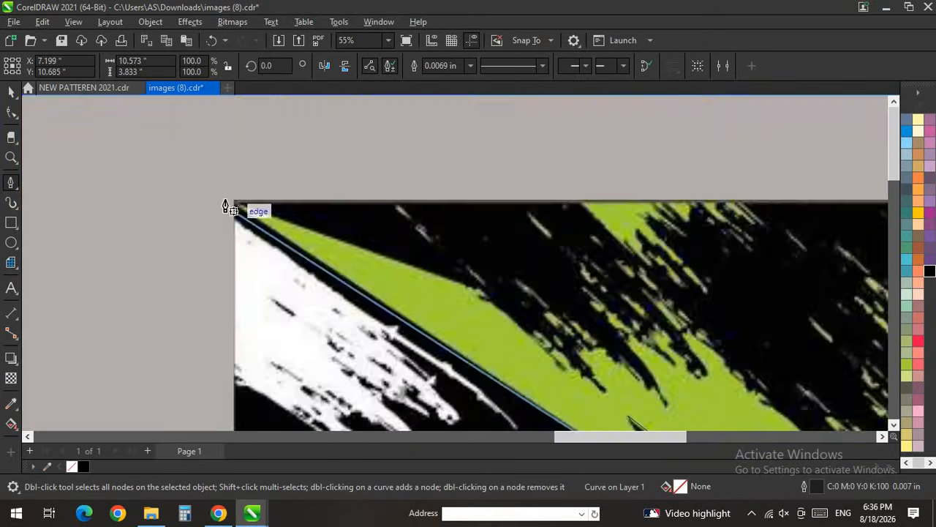
{"action": "scroll", "coordinate": [230, 205], "scroll_direction": "up", "scroll_amount": 2}
{"action": "left_click", "coordinate": [230, 201]}
{"action": "scroll", "coordinate": [235, 204], "scroll_direction": "down", "scroll_amount": 2}
Step: Trace the green shape's upper edge from the corner, round its small jagged bump and onto the diagonal below
{"action": "scroll", "coordinate": [428, 258], "scroll_direction": "up", "scroll_amount": 4}
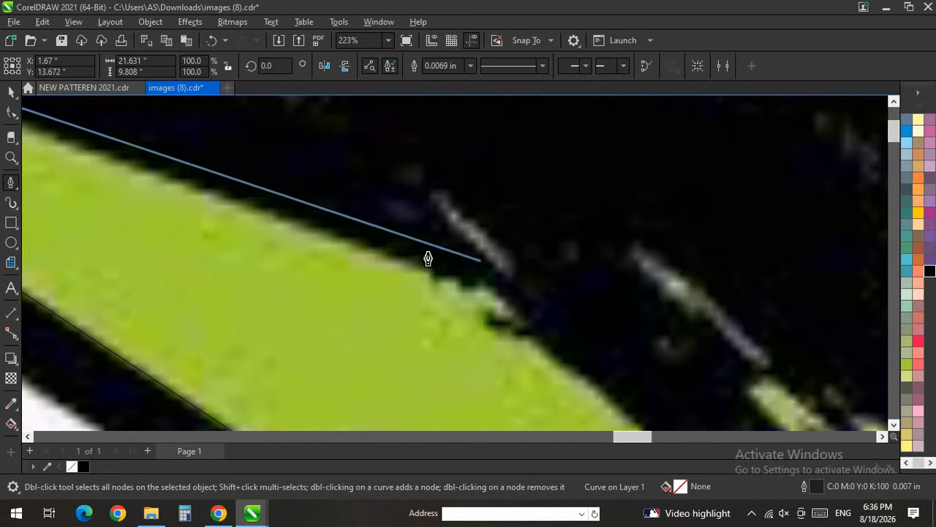
{"action": "left_click", "coordinate": [431, 285]}
{"action": "left_click_drag", "start_coordinate": [458, 289], "coordinate": [474, 294]}
{"action": "left_click_drag", "start_coordinate": [521, 324], "coordinate": [507, 338]}
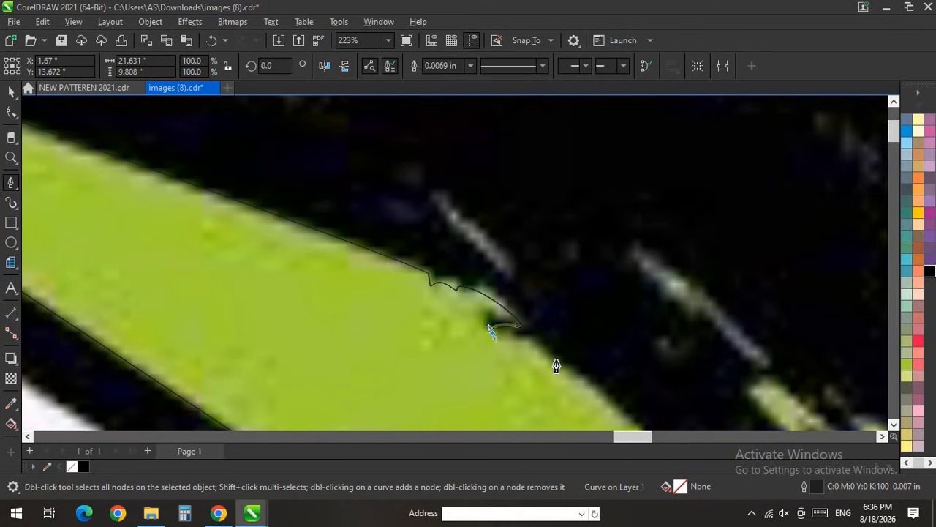
{"action": "left_click_drag", "start_coordinate": [582, 377], "coordinate": [605, 403]}
{"action": "scroll", "coordinate": [347, 157], "scroll_direction": "down", "scroll_amount": 3}
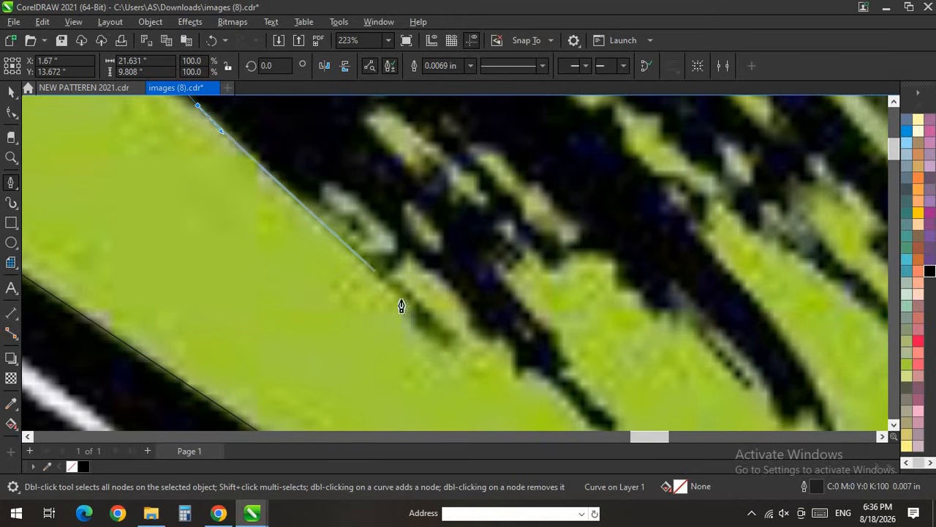
Step: Trace round the small dark sliver and down the left side of the first black spike to its tip
{"action": "left_click", "coordinate": [473, 331]}
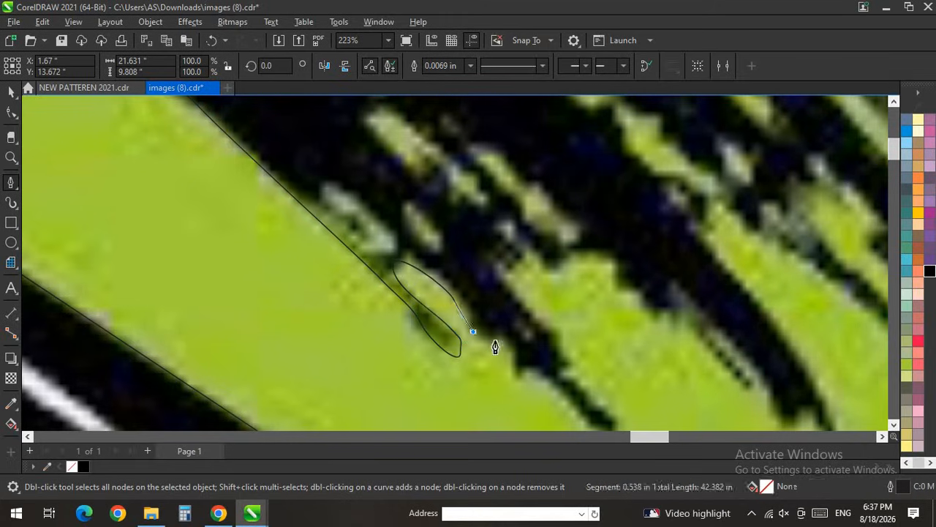
{"action": "scroll", "coordinate": [461, 273], "scroll_direction": "up", "scroll_amount": 2}
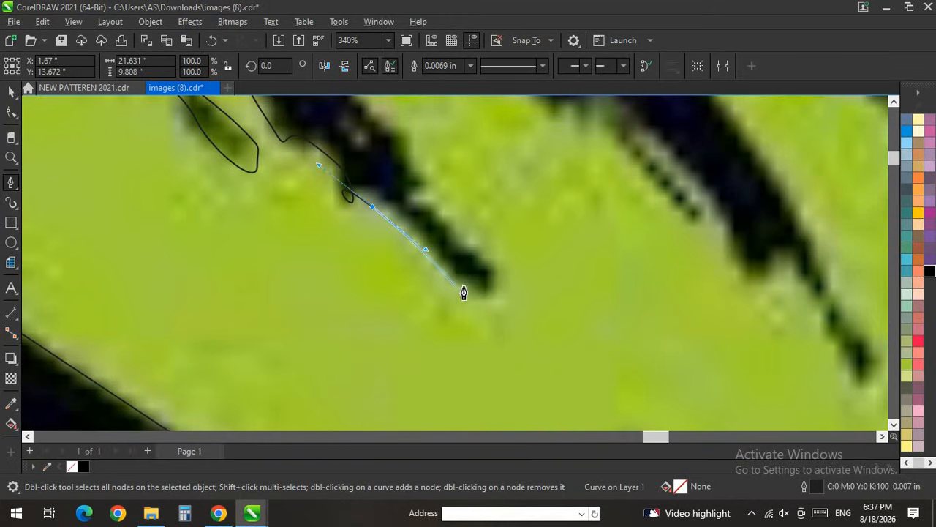
{"action": "left_click_drag", "start_coordinate": [497, 270], "coordinate": [388, 151]}
Step: Trace up the first spike's right side, round the pale fragment and over the green hump to the second spike
{"action": "scroll", "coordinate": [467, 351], "scroll_direction": "down", "scroll_amount": 6}
{"action": "scroll", "coordinate": [422, 228], "scroll_direction": "up", "scroll_amount": 7}
{"action": "left_click", "coordinate": [456, 313]}
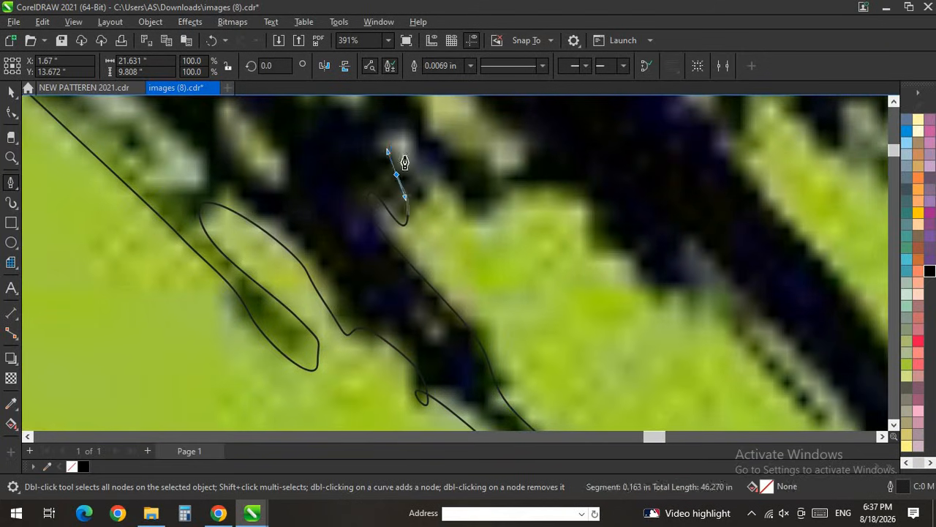
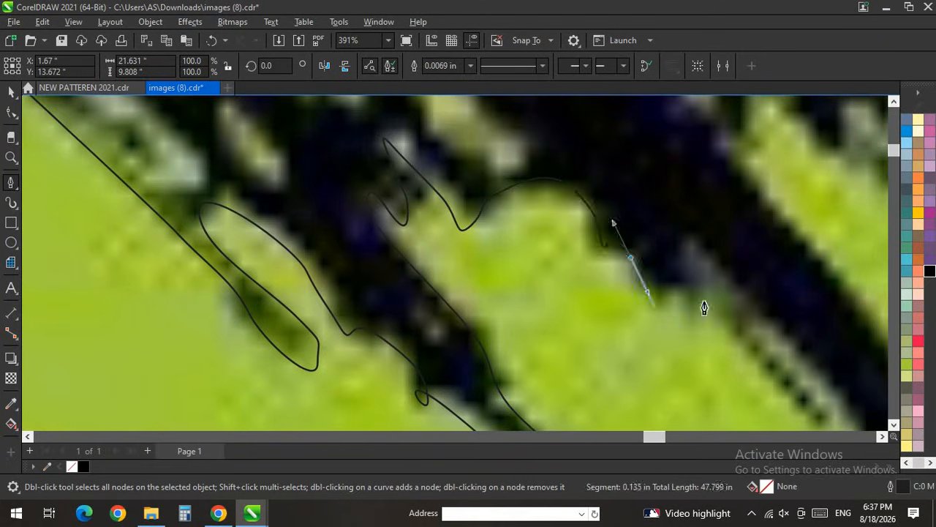
{"action": "left_click_drag", "start_coordinate": [735, 278], "coordinate": [765, 322]}
{"action": "scroll", "coordinate": [508, 182], "scroll_direction": "down", "scroll_amount": 4}
{"action": "scroll", "coordinate": [776, 304], "scroll_direction": "up", "scroll_amount": 6}
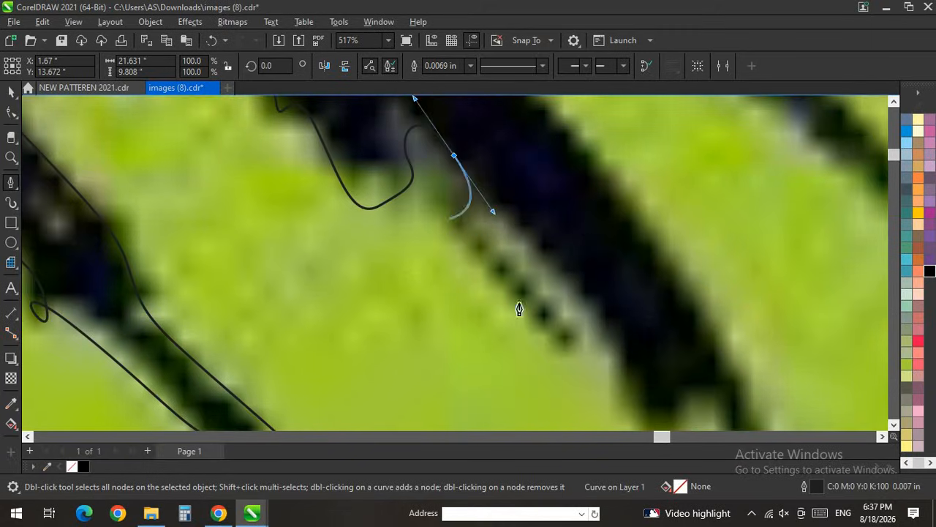
Step: Trace round the thin dotted sliver and down the second black spike's left side to its tip
{"action": "left_click_drag", "start_coordinate": [540, 319], "coordinate": [625, 393]}
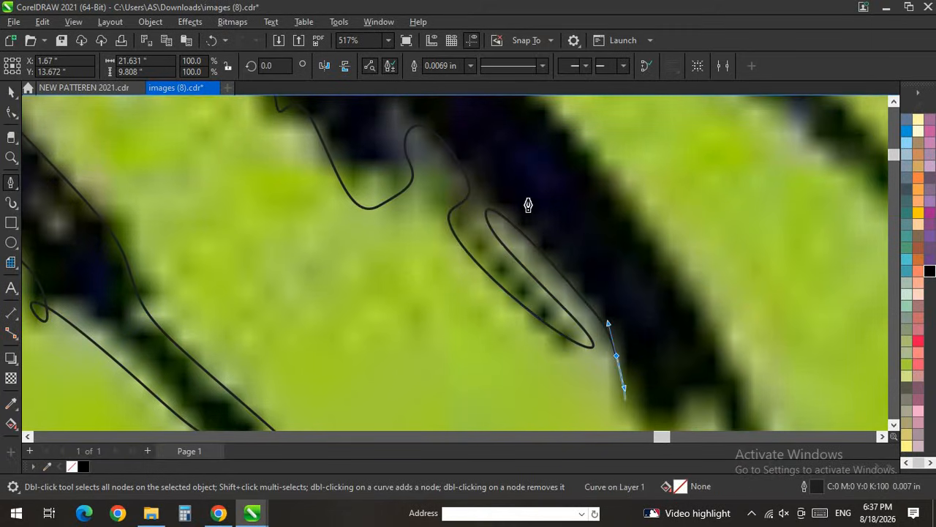
{"action": "scroll", "coordinate": [529, 205], "scroll_direction": "down", "scroll_amount": 5}
{"action": "scroll", "coordinate": [554, 267], "scroll_direction": "up", "scroll_amount": 4}
{"action": "left_click_drag", "start_coordinate": [565, 246], "coordinate": [617, 227]}
{"action": "left_click_drag", "start_coordinate": [645, 285], "coordinate": [657, 321]}
{"action": "left_click_drag", "start_coordinate": [686, 358], "coordinate": [702, 360]}
{"action": "left_click_drag", "start_coordinate": [695, 313], "coordinate": [667, 265]}
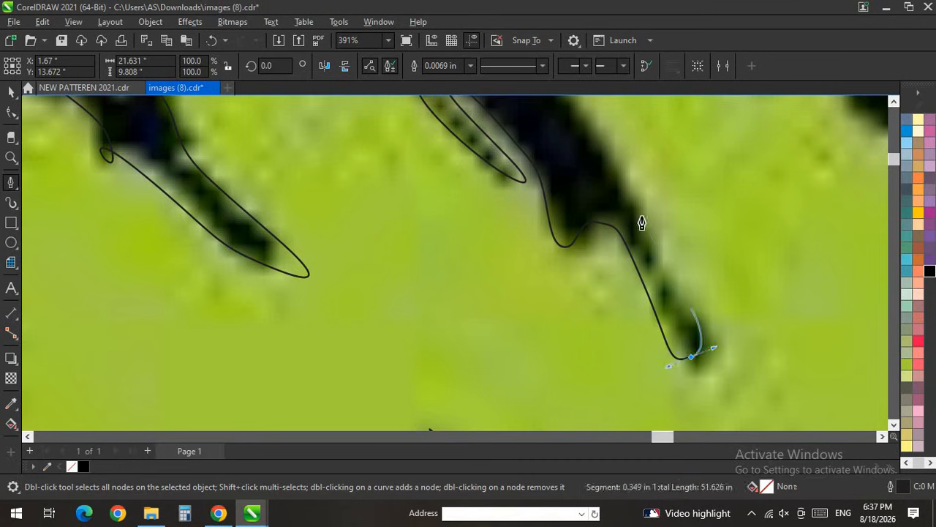
Step: Trace up the second black spike's right side from its tip to the green fragments above
{"action": "scroll", "coordinate": [616, 263], "scroll_direction": "down", "scroll_amount": 5}
{"action": "scroll", "coordinate": [591, 212], "scroll_direction": "up", "scroll_amount": 3}
{"action": "left_click_drag", "start_coordinate": [580, 226], "coordinate": [558, 194]}
{"action": "left_click_drag", "start_coordinate": [534, 155], "coordinate": [539, 152]}
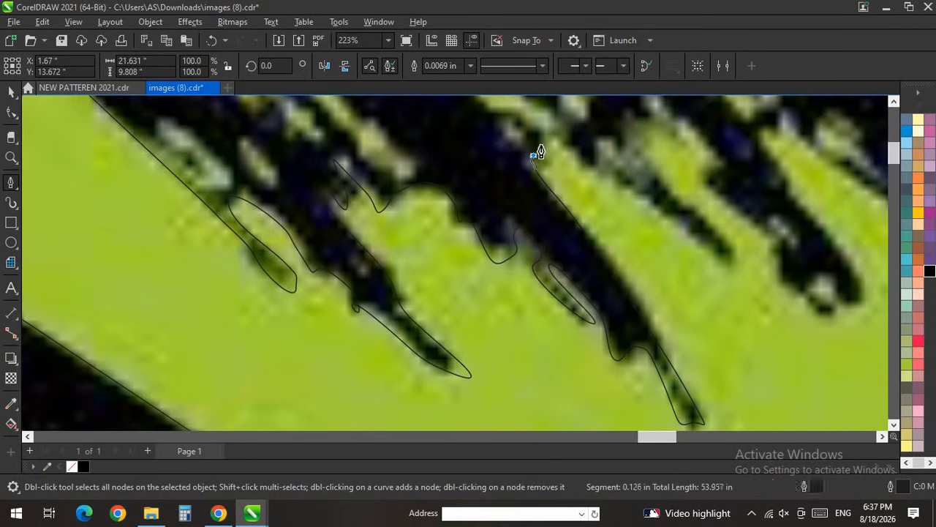
Step: Trace up the left side of the green fragment above the second spike, round its inner cut to the grey streak's top
{"action": "scroll", "coordinate": [457, 212], "scroll_direction": "down", "scroll_amount": 4}
{"action": "scroll", "coordinate": [443, 166], "scroll_direction": "up", "scroll_amount": 5}
{"action": "left_click_drag", "start_coordinate": [567, 269], "coordinate": [452, 210]}
{"action": "scroll", "coordinate": [518, 153], "scroll_direction": "up", "scroll_amount": 2}
{"action": "left_click_drag", "start_coordinate": [389, 190], "coordinate": [362, 155]}
{"action": "scroll", "coordinate": [382, 319], "scroll_direction": "down", "scroll_amount": 3}
{"action": "scroll", "coordinate": [349, 223], "scroll_direction": "up", "scroll_amount": 2}
{"action": "left_click_drag", "start_coordinate": [399, 320], "coordinate": [436, 319]}
{"action": "left_click_drag", "start_coordinate": [325, 182], "coordinate": [347, 192]}
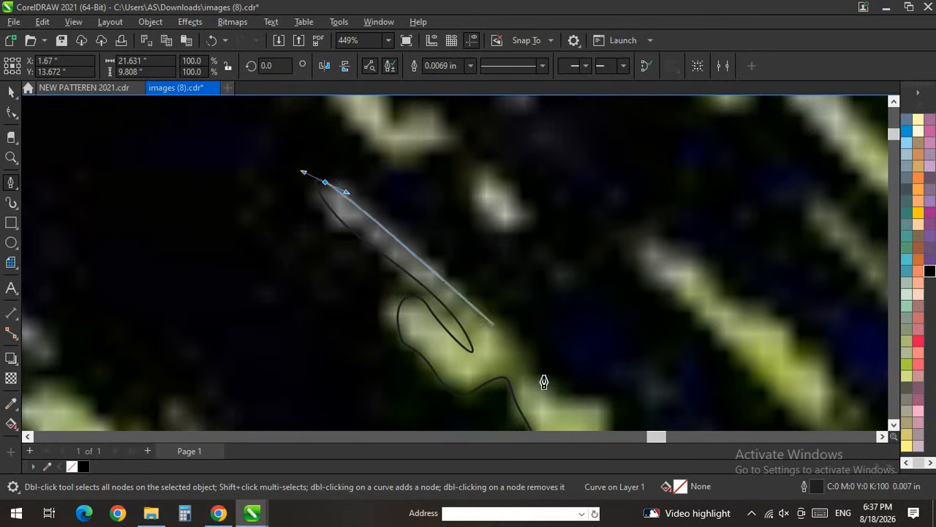
Step: Trace down the right side of the grey streak and the green stroke below it, then round the pale fragment beside it
{"action": "scroll", "coordinate": [449, 246], "scroll_direction": "down", "scroll_amount": 3}
{"action": "scroll", "coordinate": [444, 303], "scroll_direction": "up", "scroll_amount": 4}
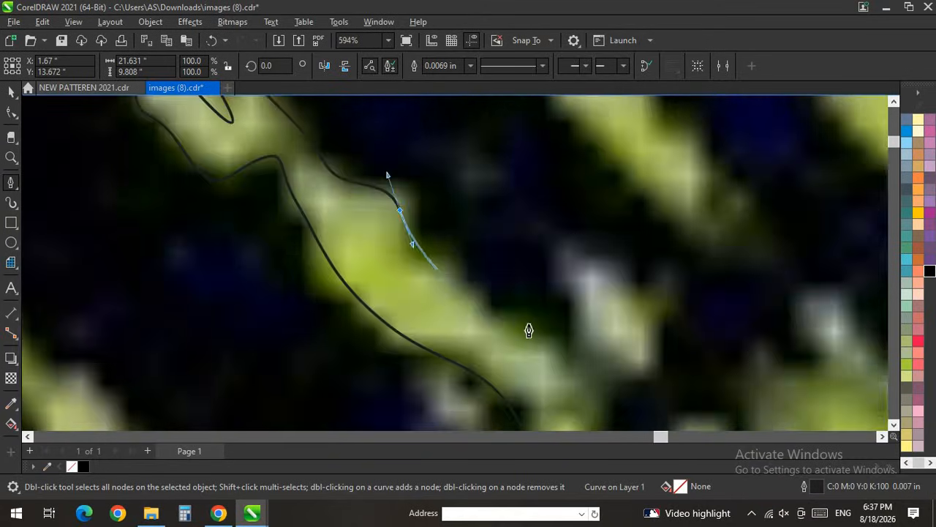
{"action": "left_click_drag", "start_coordinate": [570, 334], "coordinate": [555, 278]}
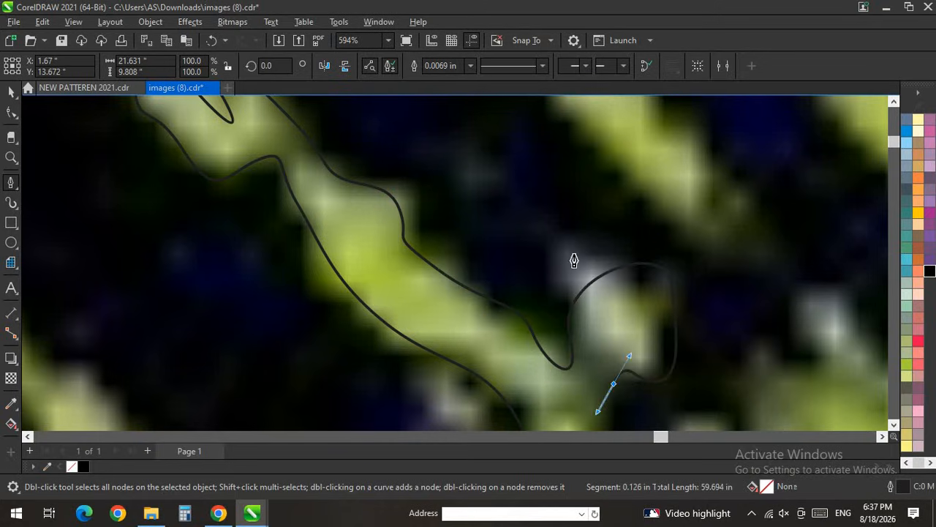
Step: Trace round the dark gap and small grey fragment, then over the next green stroke's top and down its right edge
{"action": "scroll", "coordinate": [575, 259], "scroll_direction": "down", "scroll_amount": 3}
{"action": "scroll", "coordinate": [571, 290], "scroll_direction": "up", "scroll_amount": 3}
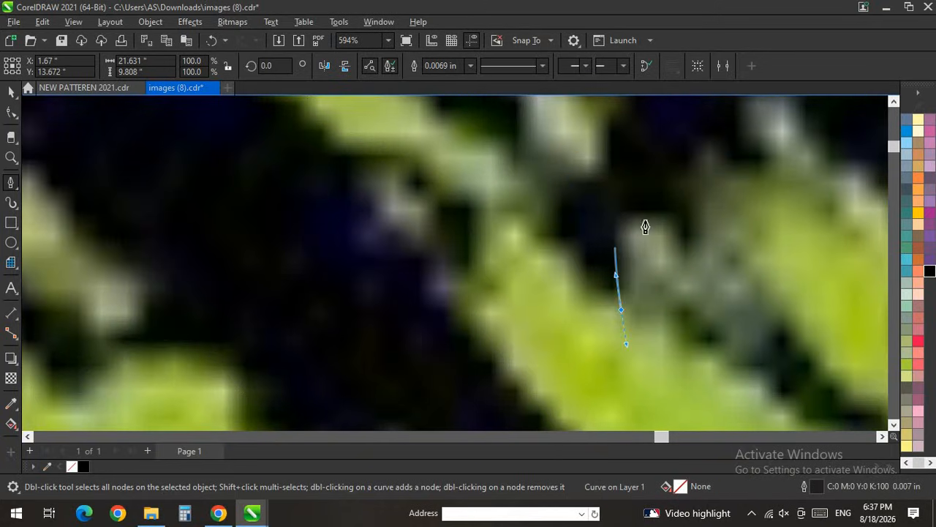
{"action": "left_click_drag", "start_coordinate": [673, 254], "coordinate": [675, 274]}
{"action": "left_click_drag", "start_coordinate": [767, 169], "coordinate": [761, 139]}
{"action": "scroll", "coordinate": [545, 281], "scroll_direction": "down", "scroll_amount": 5}
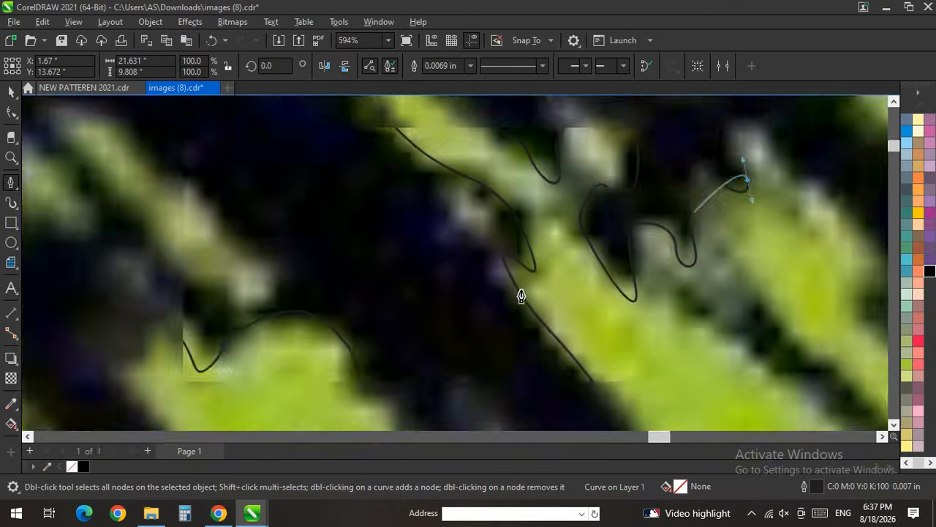
{"action": "scroll", "coordinate": [686, 259], "scroll_direction": "up", "scroll_amount": 4}
{"action": "left_click_drag", "start_coordinate": [483, 176], "coordinate": [511, 213]}
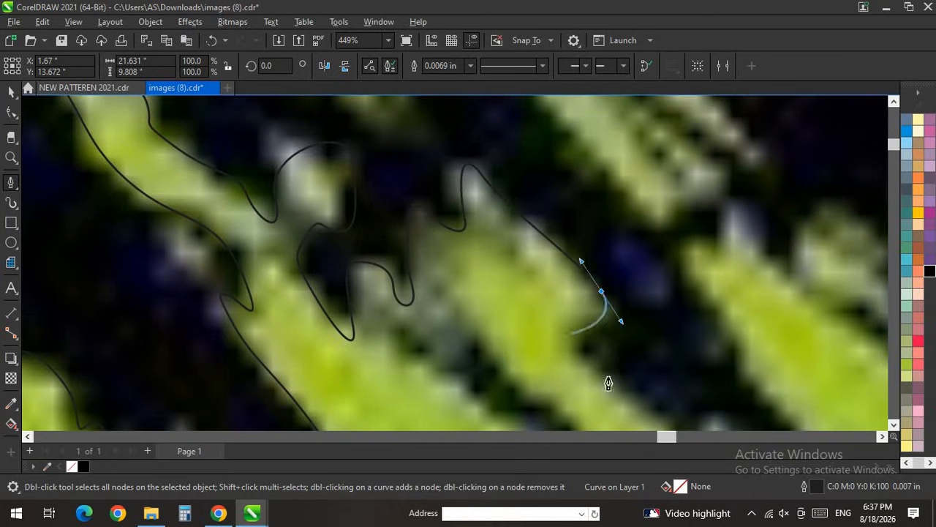
Step: Trace down the third black spike's left side, round the pale spot at its tip and onto its right side
{"action": "scroll", "coordinate": [571, 324], "scroll_direction": "down", "scroll_amount": 3}
{"action": "scroll", "coordinate": [548, 312], "scroll_direction": "up", "scroll_amount": 2}
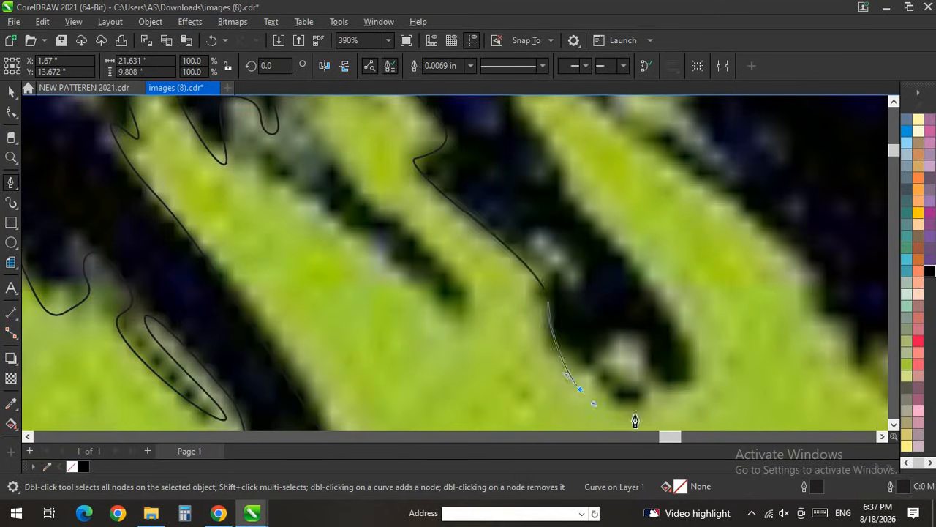
{"action": "scroll", "coordinate": [556, 193], "scroll_direction": "down", "scroll_amount": 2}
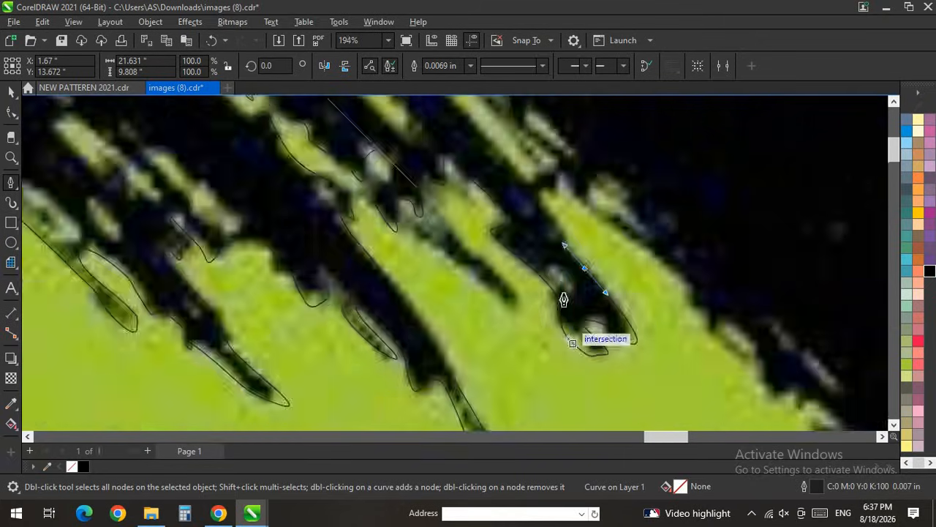
Step: Trace over the notched top of the green stroke right of the third spike and down its right edge
{"action": "scroll", "coordinate": [563, 299], "scroll_direction": "up", "scroll_amount": 2}
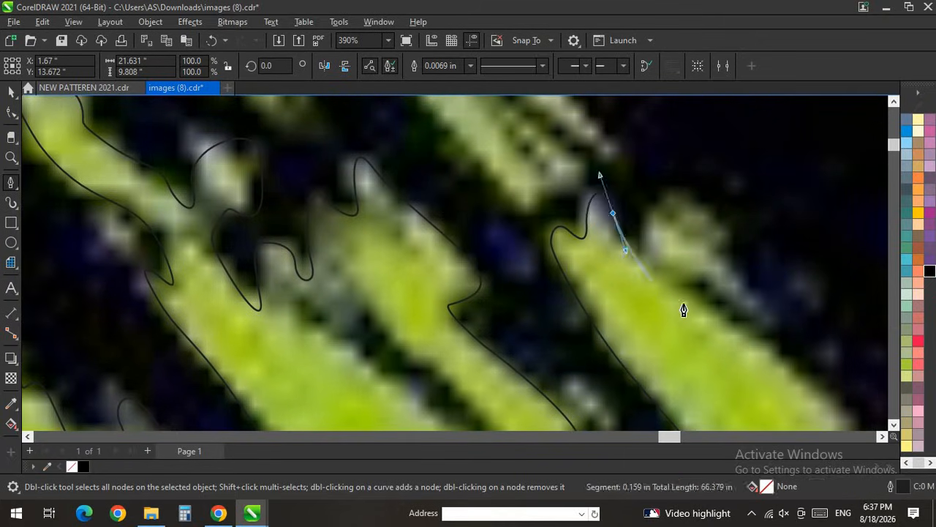
{"action": "left_click_drag", "start_coordinate": [670, 296], "coordinate": [686, 305]}
{"action": "scroll", "coordinate": [585, 290], "scroll_direction": "down", "scroll_amount": 3}
{"action": "scroll", "coordinate": [680, 356], "scroll_direction": "up", "scroll_amount": 2}
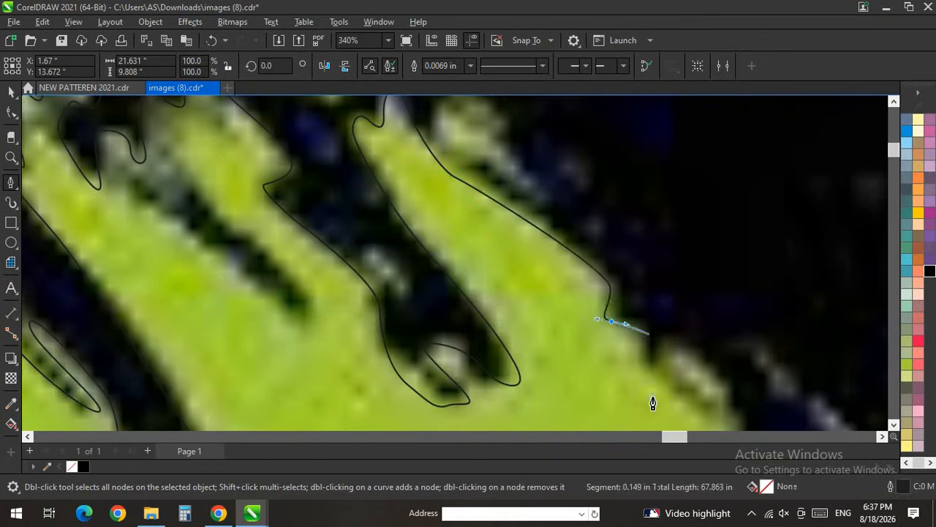
Step: Trace the jagged green-black edge down past the pale sliver, round its notches and the small dark patch
{"action": "left_click_drag", "start_coordinate": [662, 340], "coordinate": [670, 349]}
{"action": "scroll", "coordinate": [500, 251], "scroll_direction": "down", "scroll_amount": 2}
{"action": "scroll", "coordinate": [500, 251], "scroll_direction": "up", "scroll_amount": 2}
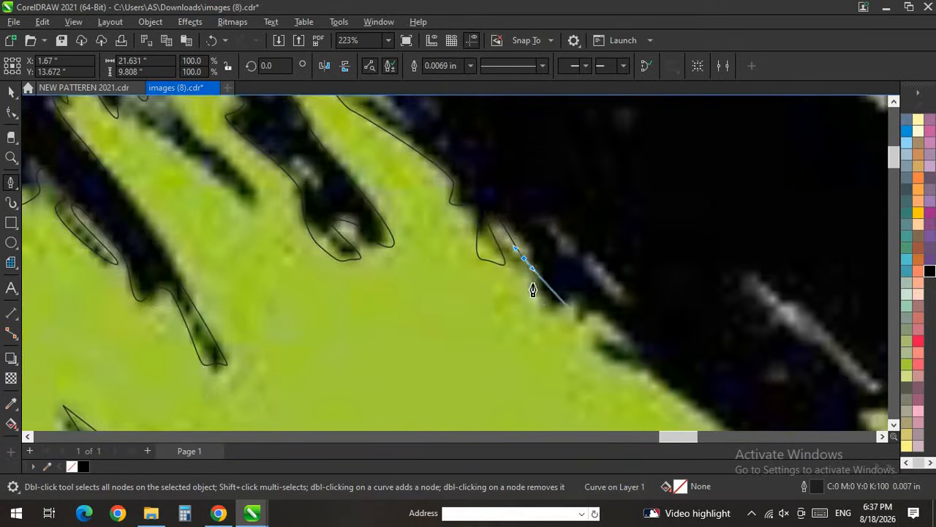
{"action": "left_click_drag", "start_coordinate": [622, 361], "coordinate": [631, 396]}
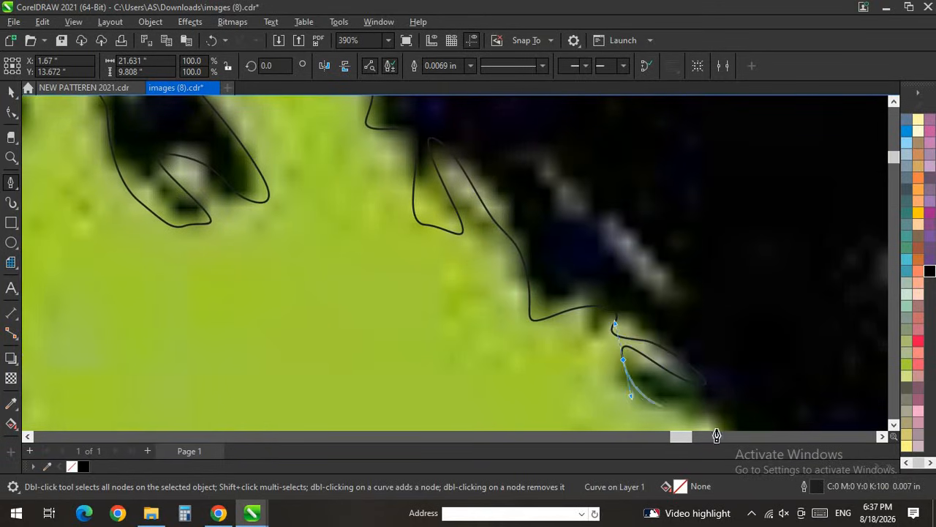
Step: Trace down the diagonal green-black edge and round the thin green fragment and dark notch at its lower end
{"action": "scroll", "coordinate": [321, 183], "scroll_direction": "down", "scroll_amount": 3}
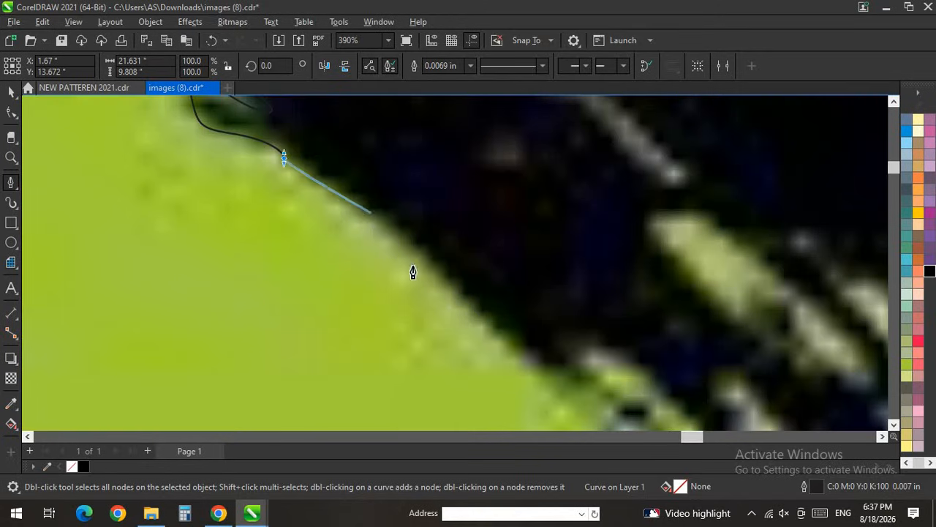
{"action": "scroll", "coordinate": [488, 330], "scroll_direction": "up", "scroll_amount": 2}
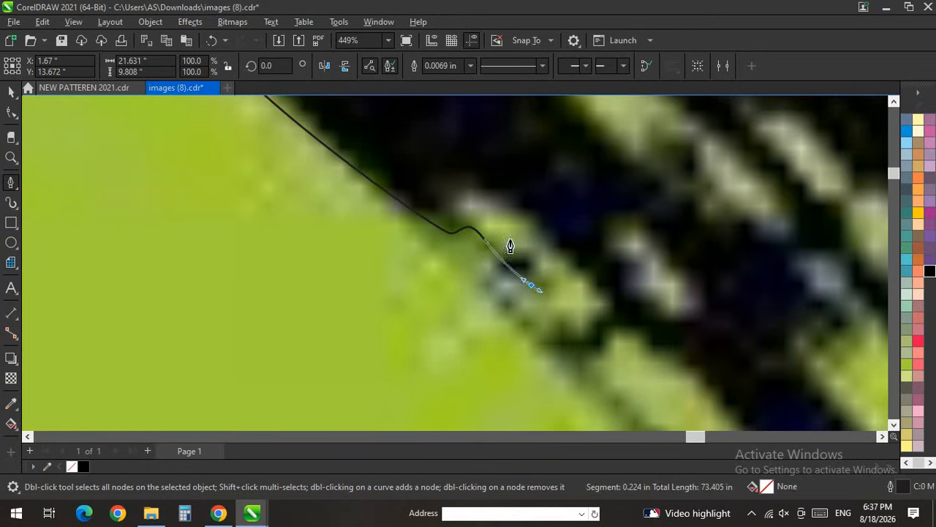
{"action": "left_click_drag", "start_coordinate": [557, 348], "coordinate": [556, 374]}
{"action": "left_click_drag", "start_coordinate": [641, 334], "coordinate": [676, 378]}
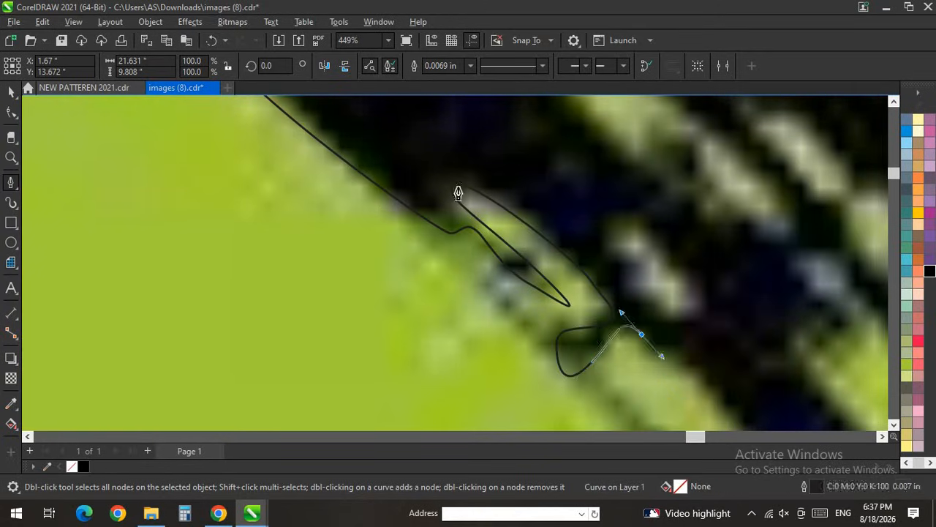
Step: Trace round the long pale green fragment and the dark dotted patch below it to the start of the next black spike
{"action": "scroll", "coordinate": [439, 186], "scroll_direction": "down", "scroll_amount": 5}
{"action": "scroll", "coordinate": [644, 315], "scroll_direction": "up", "scroll_amount": 6}
{"action": "left_click_drag", "start_coordinate": [340, 256], "coordinate": [367, 323]}
{"action": "left_click_drag", "start_coordinate": [449, 402], "coordinate": [498, 403]}
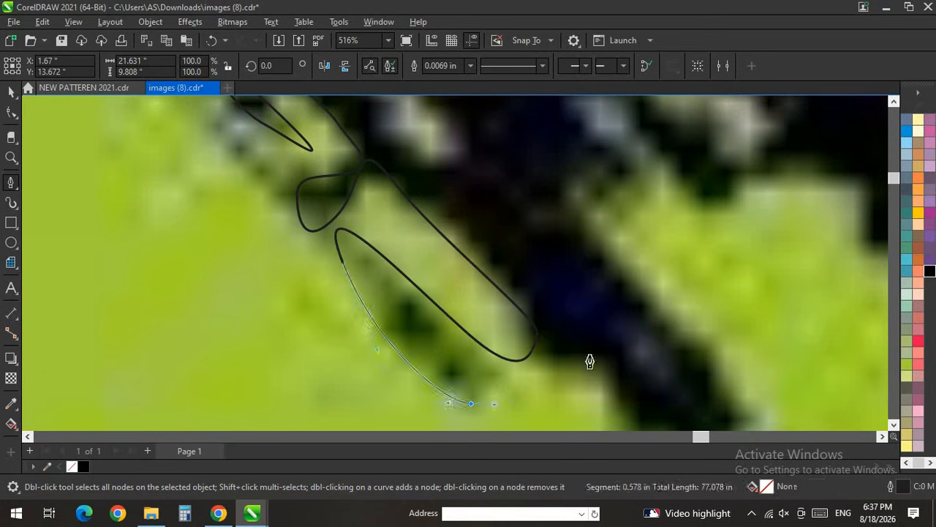
{"action": "left_click_drag", "start_coordinate": [595, 356], "coordinate": [627, 390]}
Step: Trace down the fourth black spike's left side to its tip and back up its right side
{"action": "scroll", "coordinate": [464, 199], "scroll_direction": "down", "scroll_amount": 6}
{"action": "scroll", "coordinate": [562, 320], "scroll_direction": "up", "scroll_amount": 5}
{"action": "scroll", "coordinate": [690, 398], "scroll_direction": "down", "scroll_amount": 6}
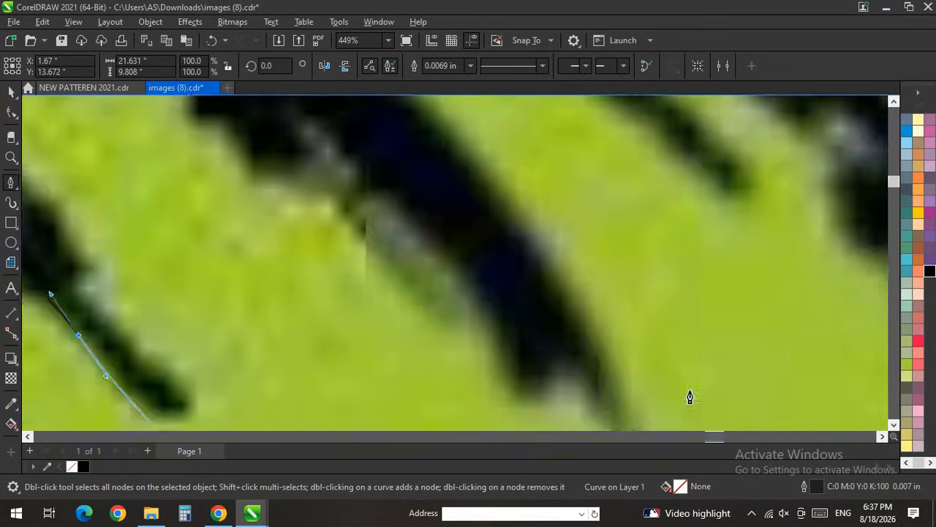
{"action": "scroll", "coordinate": [278, 336], "scroll_direction": "up", "scroll_amount": 6}
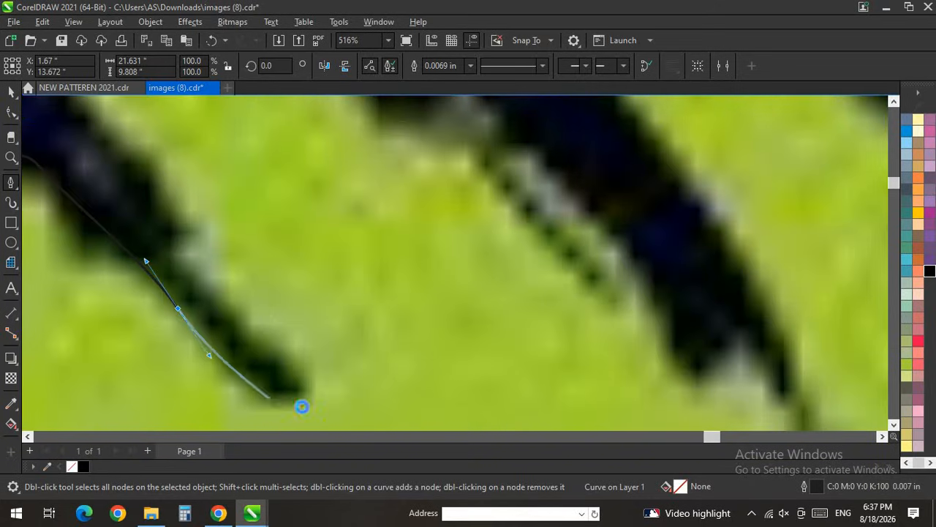
{"action": "left_click_drag", "start_coordinate": [294, 384], "coordinate": [274, 371]}
{"action": "left_click_drag", "start_coordinate": [179, 224], "coordinate": [170, 221]}
{"action": "scroll", "coordinate": [322, 304], "scroll_direction": "down", "scroll_amount": 6}
{"action": "scroll", "coordinate": [194, 155], "scroll_direction": "up", "scroll_amount": 5}
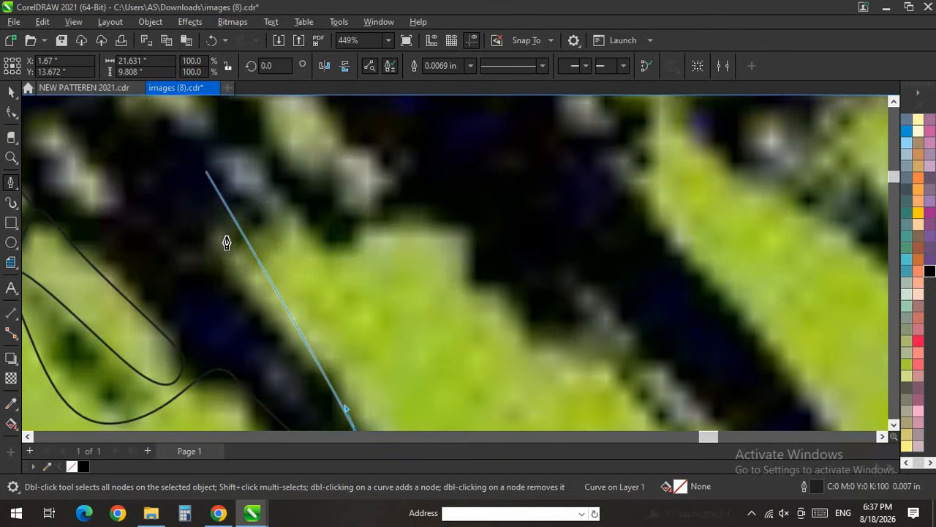
Step: Extend the Pen outline around the small pale spur and along the ragged upper edge of the green area
{"action": "left_click_drag", "start_coordinate": [215, 252], "coordinate": [244, 238]}
{"action": "left_click_drag", "start_coordinate": [276, 226], "coordinate": [256, 189]}
{"action": "left_click_drag", "start_coordinate": [360, 243], "coordinate": [378, 219]}
{"action": "left_click_drag", "start_coordinate": [426, 214], "coordinate": [460, 256]}
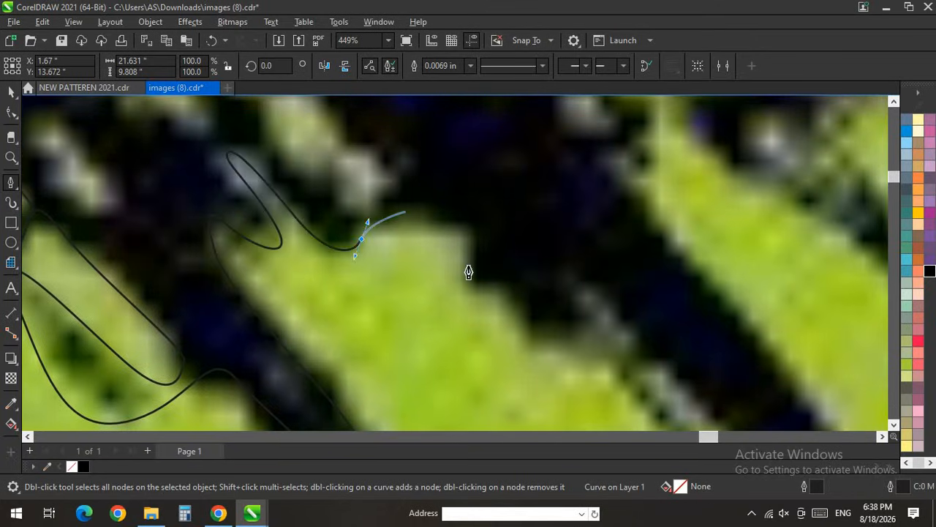
{"action": "left_click_drag", "start_coordinate": [485, 291], "coordinate": [484, 306]}
{"action": "left_click_drag", "start_coordinate": [585, 295], "coordinate": [529, 220]}
Step: Trace the narrow dotted green sliver beside the long black streak and the notch just below it with Bézier curves
{"action": "scroll", "coordinate": [497, 236], "scroll_direction": "down", "scroll_amount": 4}
{"action": "scroll", "coordinate": [644, 419], "scroll_direction": "up", "scroll_amount": 5}
{"action": "left_click_drag", "start_coordinate": [511, 189], "coordinate": [531, 195]}
{"action": "left_click_drag", "start_coordinate": [646, 302], "coordinate": [669, 411]}
{"action": "scroll", "coordinate": [622, 226], "scroll_direction": "down", "scroll_amount": 1}
{"action": "scroll", "coordinate": [691, 355], "scroll_direction": "up", "scroll_amount": 1}
{"action": "left_click_drag", "start_coordinate": [679, 238], "coordinate": [709, 294]}
{"action": "scroll", "coordinate": [695, 300], "scroll_direction": "down", "scroll_amount": 3}
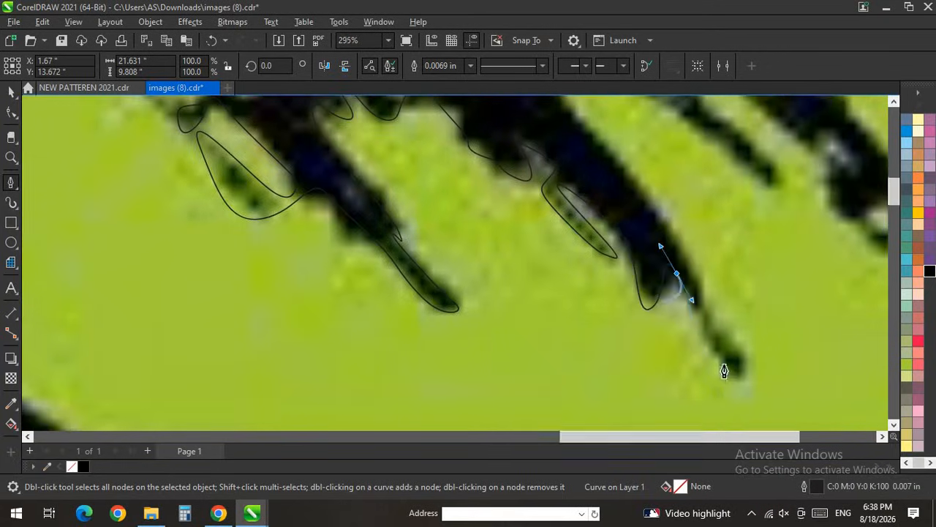
Step: Trace around the pointed lower tip of the long black streak and back up its opposite edge
{"action": "scroll", "coordinate": [723, 358], "scroll_direction": "up", "scroll_amount": 3}
{"action": "left_click_drag", "start_coordinate": [713, 374], "coordinate": [767, 400]}
{"action": "left_click_drag", "start_coordinate": [753, 354], "coordinate": [726, 304]}
{"action": "scroll", "coordinate": [691, 289], "scroll_direction": "down", "scroll_amount": 3}
{"action": "scroll", "coordinate": [627, 266], "scroll_direction": "up", "scroll_amount": 2}
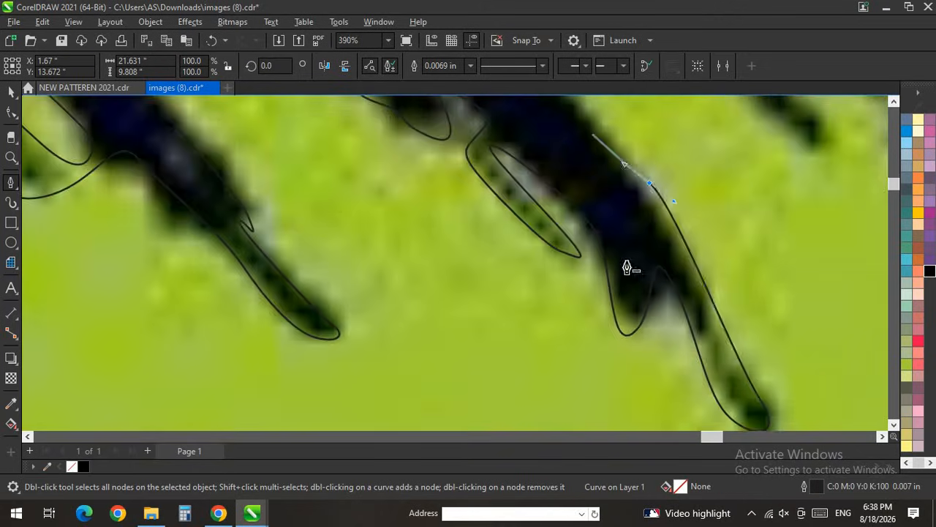
Step: Continue the outline up the long streak's outer edge and around the hook into the narrow green gap above it
{"action": "scroll", "coordinate": [554, 161], "scroll_direction": "down", "scroll_amount": 3}
{"action": "scroll", "coordinate": [629, 262], "scroll_direction": "up", "scroll_amount": 3}
{"action": "left_click_drag", "start_coordinate": [645, 238], "coordinate": [643, 216]}
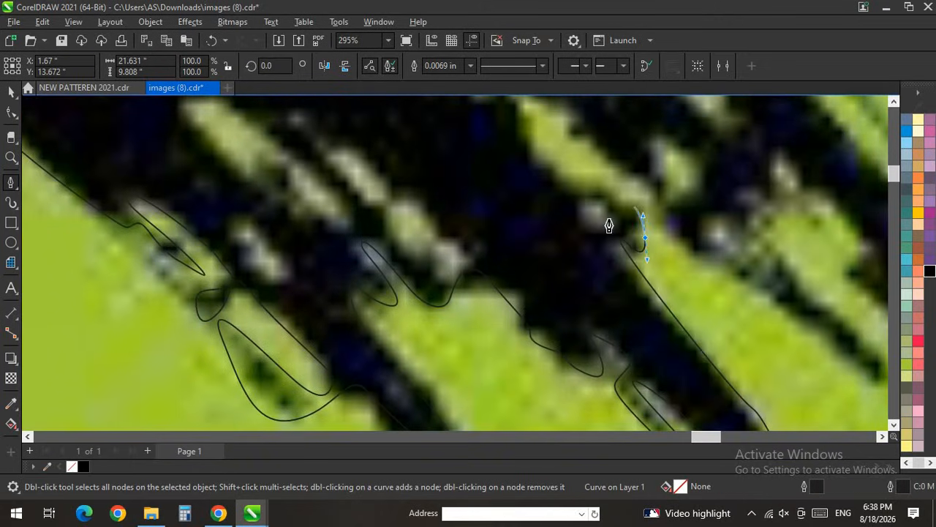
{"action": "scroll", "coordinate": [513, 117], "scroll_direction": "down", "scroll_amount": 3}
{"action": "scroll", "coordinate": [539, 259], "scroll_direction": "up", "scroll_amount": 3}
{"action": "scroll", "coordinate": [460, 272], "scroll_direction": "down", "scroll_amount": 4}
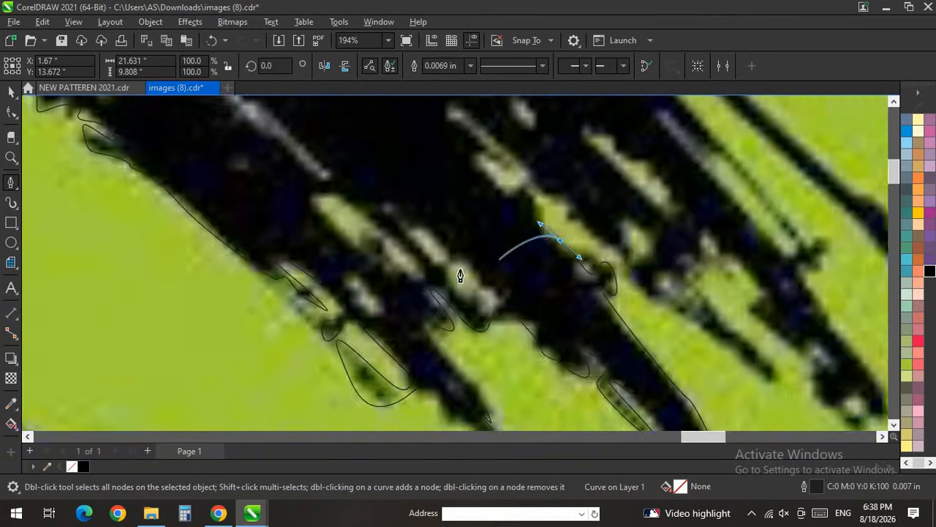
Step: Trace the rounded lobe of the small green fleck above the gap and lead the curve up towards its thin pale end
{"action": "scroll", "coordinate": [529, 144], "scroll_direction": "up", "scroll_amount": 8}
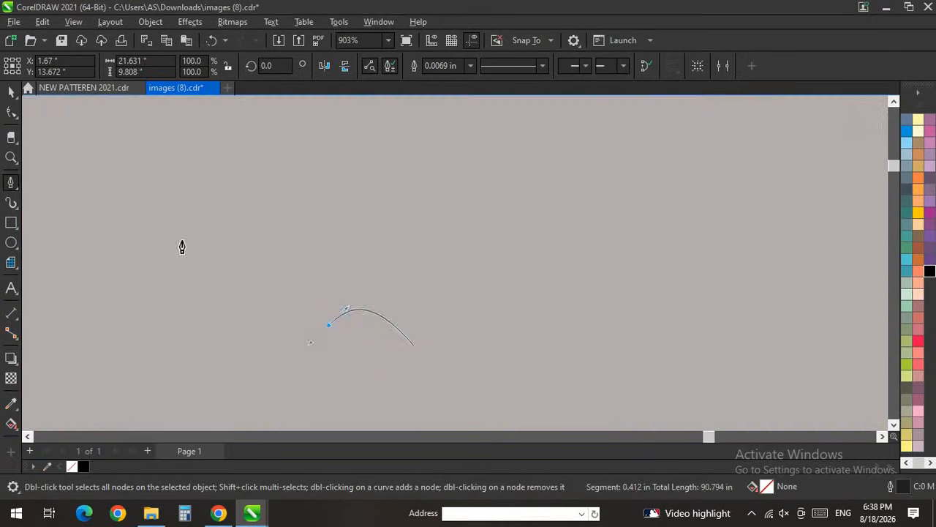
{"action": "left_click_drag", "start_coordinate": [182, 239], "coordinate": [198, 182]}
{"action": "left_click_drag", "start_coordinate": [282, 218], "coordinate": [266, 172]}
{"action": "scroll", "coordinate": [261, 191], "scroll_direction": "down", "scroll_amount": 3}
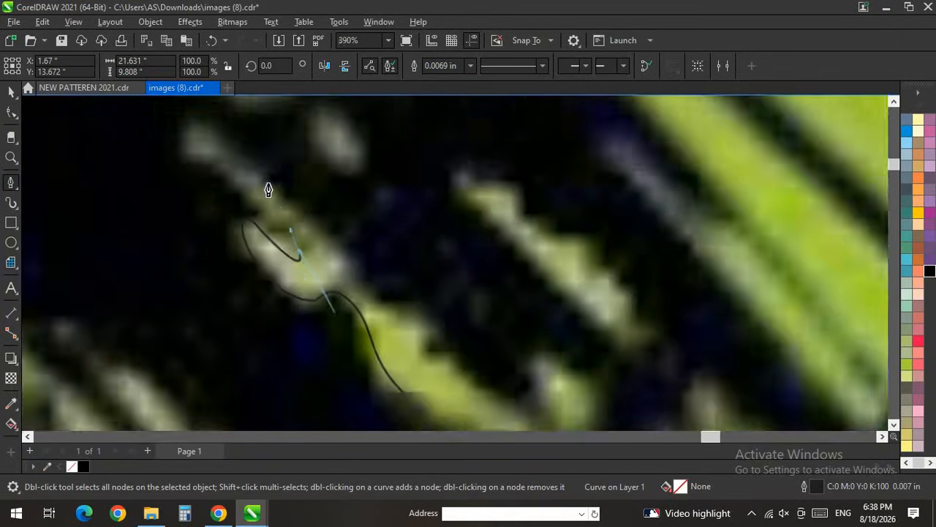
{"action": "scroll", "coordinate": [270, 192], "scroll_direction": "up", "scroll_amount": 3}
{"action": "scroll", "coordinate": [376, 304], "scroll_direction": "down", "scroll_amount": 3}
{"action": "scroll", "coordinate": [290, 259], "scroll_direction": "up", "scroll_amount": 2}
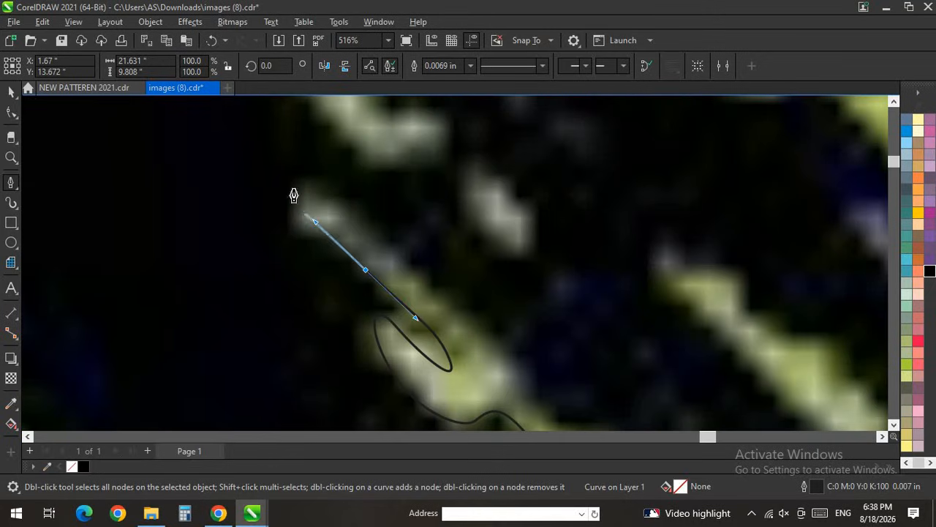
Step: Trace around the pale sliver's pointed end and down its far side to the stepped edge of the green band
{"action": "left_click_drag", "start_coordinate": [294, 197], "coordinate": [297, 176]}
{"action": "left_click_drag", "start_coordinate": [447, 322], "coordinate": [501, 369]}
{"action": "key", "text": "Escape"}
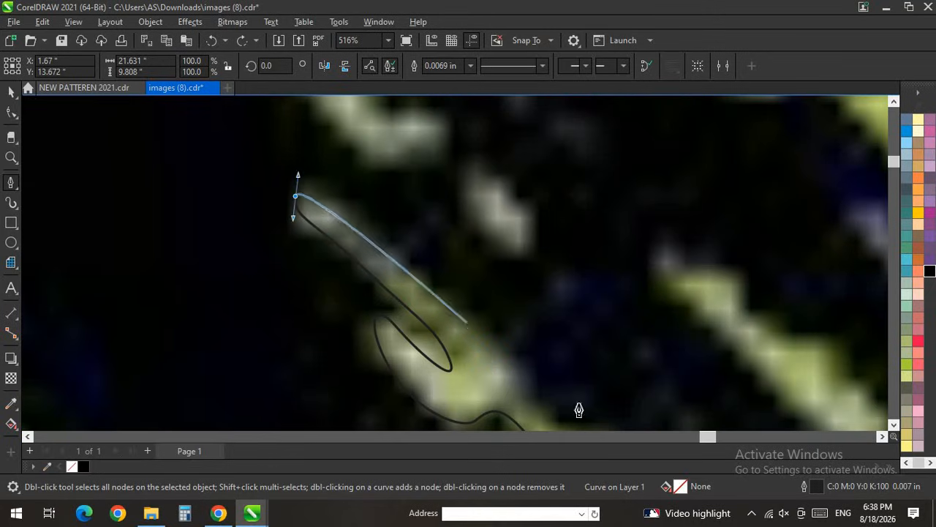
{"action": "scroll", "coordinate": [563, 395], "scroll_direction": "down", "scroll_amount": 4}
{"action": "scroll", "coordinate": [556, 384], "scroll_direction": "up", "scroll_amount": 5}
{"action": "left_click_drag", "start_coordinate": [360, 266], "coordinate": [373, 307]}
{"action": "left_click_drag", "start_coordinate": [479, 344], "coordinate": [465, 388]}
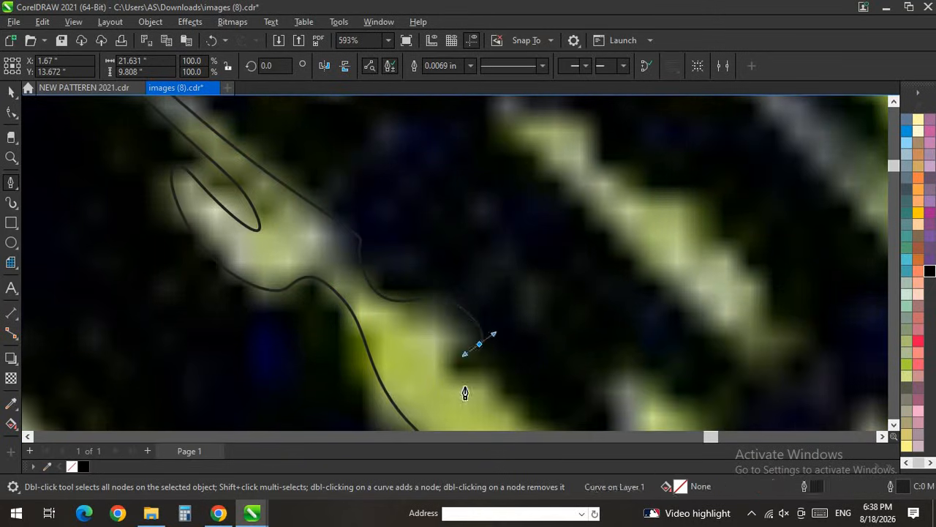
Step: Continue the outline down the green band's upper edge and around the small grey patch at its lower end
{"action": "scroll", "coordinate": [465, 393], "scroll_direction": "down", "scroll_amount": 4}
{"action": "scroll", "coordinate": [330, 244], "scroll_direction": "up", "scroll_amount": 3}
{"action": "scroll", "coordinate": [402, 271], "scroll_direction": "down", "scroll_amount": 3}
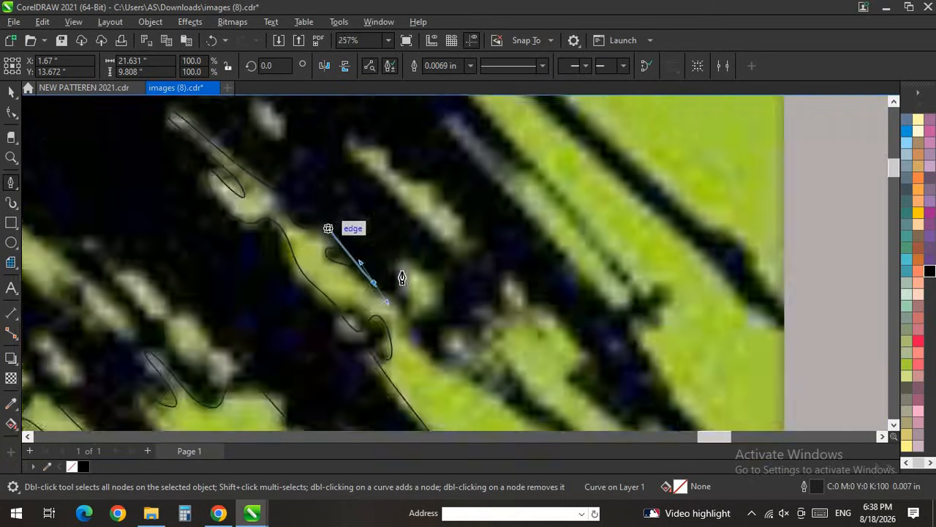
{"action": "scroll", "coordinate": [328, 270], "scroll_direction": "up", "scroll_amount": 4}
{"action": "left_click_drag", "start_coordinate": [323, 278], "coordinate": [341, 259]}
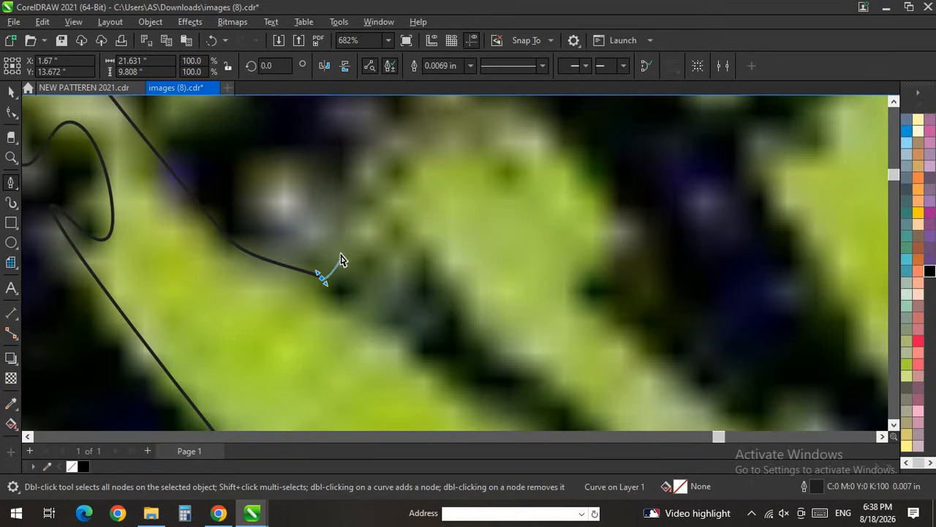
{"action": "left_click_drag", "start_coordinate": [252, 244], "coordinate": [264, 241]}
{"action": "left_click_drag", "start_coordinate": [259, 205], "coordinate": [302, 203]}
{"action": "left_click", "coordinate": [364, 197]}
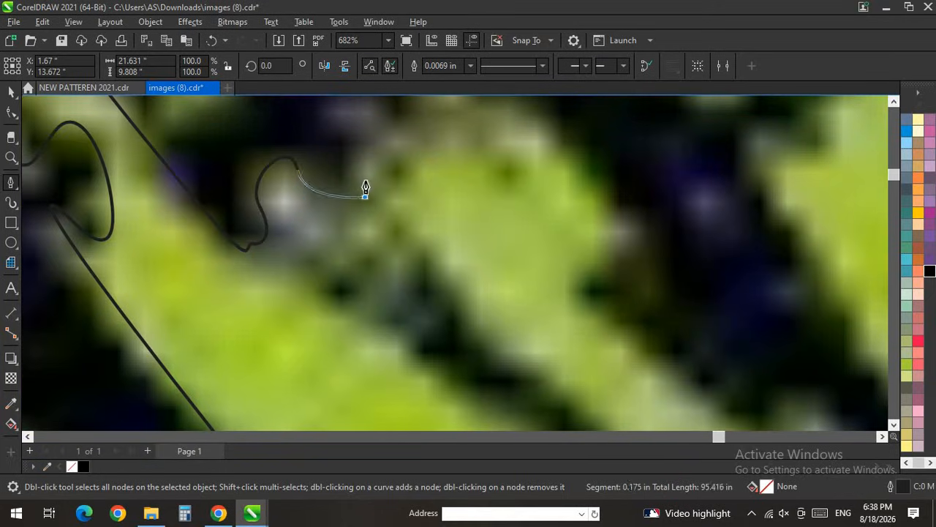
{"action": "left_click", "coordinate": [364, 183]}
{"action": "scroll", "coordinate": [370, 182], "scroll_direction": "down", "scroll_amount": 2}
{"action": "scroll", "coordinate": [340, 210], "scroll_direction": "up", "scroll_amount": 1}
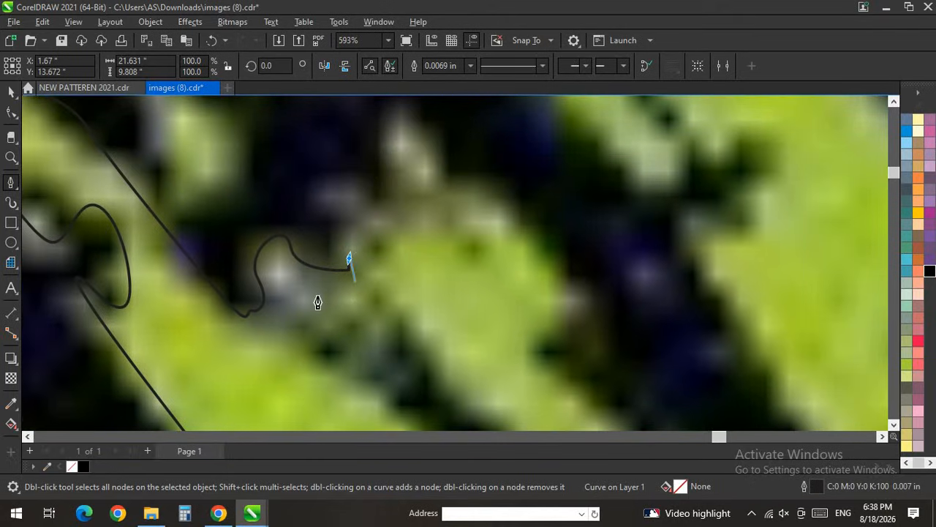
Step: Trace the zigzag gaps below the grey patch and continue down the lower edge of the short black streak
{"action": "left_click_drag", "start_coordinate": [400, 309], "coordinate": [401, 356]}
{"action": "left_click_drag", "start_coordinate": [370, 395], "coordinate": [353, 406]}
{"action": "left_click_drag", "start_coordinate": [408, 380], "coordinate": [413, 393]}
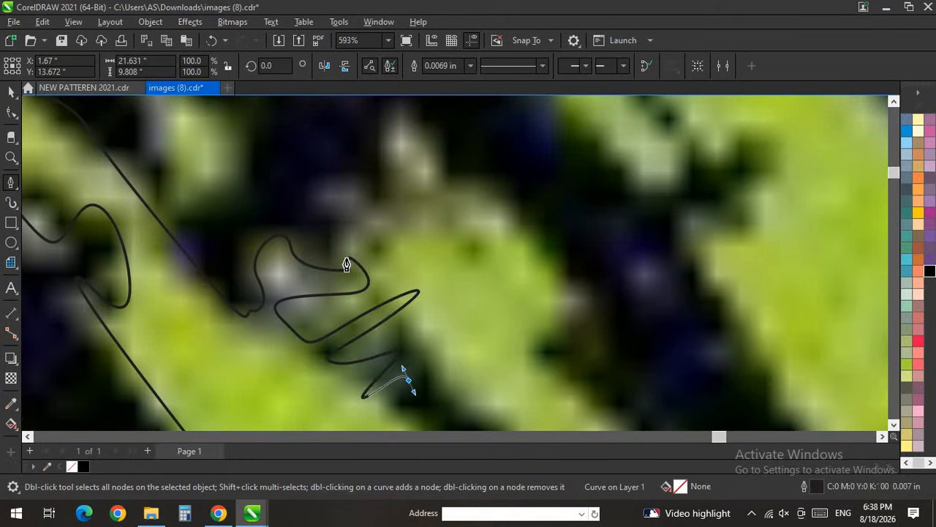
{"action": "scroll", "coordinate": [340, 240], "scroll_direction": "down", "scroll_amount": 1}
{"action": "scroll", "coordinate": [409, 355], "scroll_direction": "up", "scroll_amount": 6}
{"action": "left_click_drag", "start_coordinate": [370, 315], "coordinate": [385, 339]}
{"action": "left_click_drag", "start_coordinate": [444, 357], "coordinate": [468, 394]}
{"action": "scroll", "coordinate": [374, 192], "scroll_direction": "down", "scroll_amount": 7}
{"action": "scroll", "coordinate": [437, 278], "scroll_direction": "up", "scroll_amount": 2}
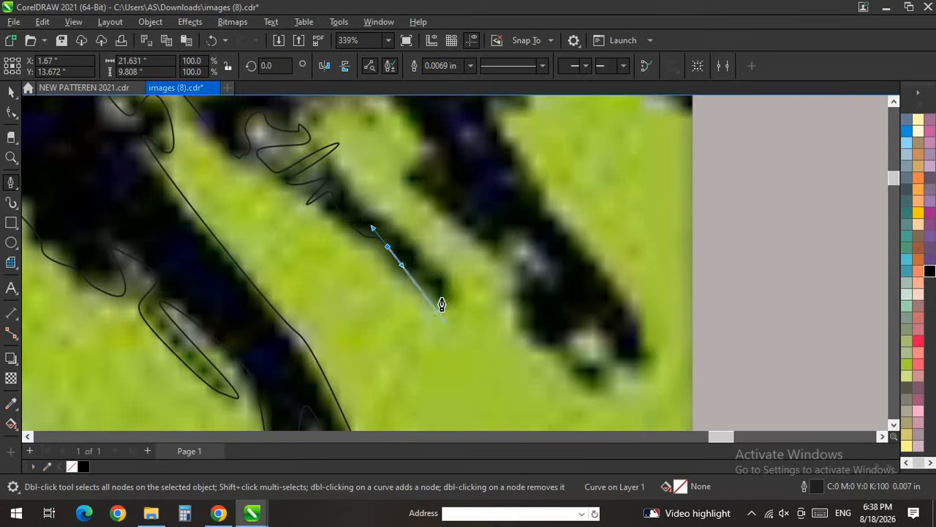
Step: Trace around the tip of the short black streak and back up along its upper edge
{"action": "left_click_drag", "start_coordinate": [439, 295], "coordinate": [460, 287]}
{"action": "left_click_drag", "start_coordinate": [377, 216], "coordinate": [270, 106]}
{"action": "scroll", "coordinate": [322, 215], "scroll_direction": "down", "scroll_amount": 1}
{"action": "scroll", "coordinate": [316, 210], "scroll_direction": "up", "scroll_amount": 2}
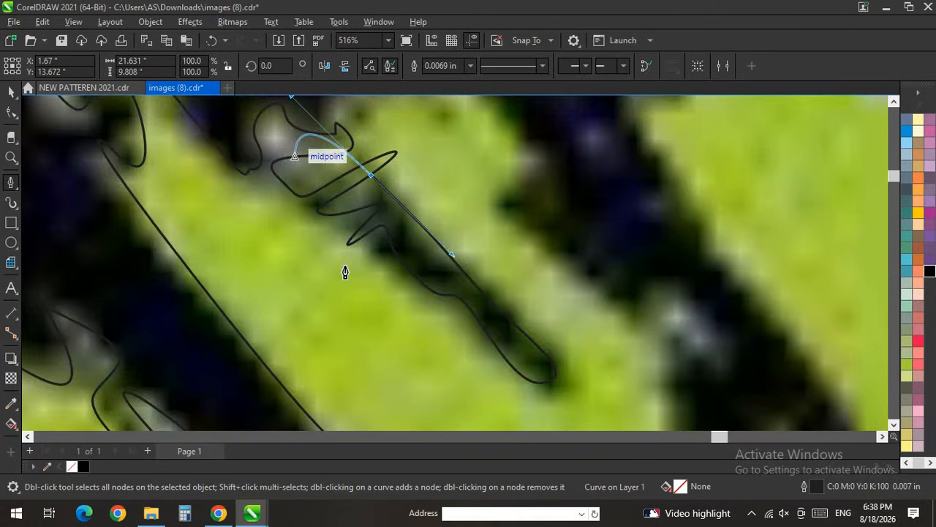
Step: Trace the small curls above the grey patch and lead the outline up to the tip of the narrow pale spike
{"action": "scroll", "coordinate": [355, 275], "scroll_direction": "down", "scroll_amount": 1}
{"action": "scroll", "coordinate": [319, 156], "scroll_direction": "up", "scroll_amount": 5}
{"action": "left_click", "coordinate": [377, 177]}
{"action": "left_click_drag", "start_coordinate": [366, 169], "coordinate": [351, 155]}
{"action": "scroll", "coordinate": [348, 208], "scroll_direction": "down", "scroll_amount": 3}
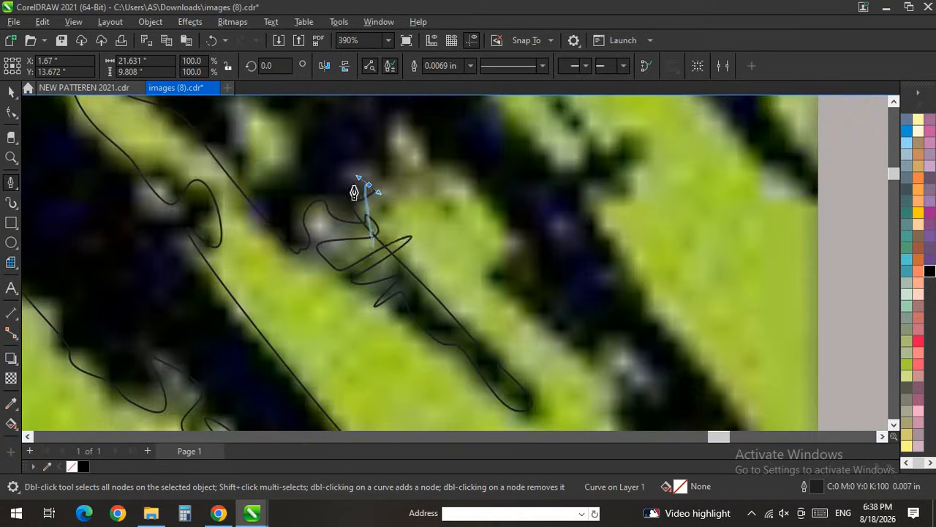
{"action": "scroll", "coordinate": [351, 187], "scroll_direction": "down", "scroll_amount": 4}
{"action": "scroll", "coordinate": [333, 124], "scroll_direction": "up", "scroll_amount": 5}
{"action": "left_click_drag", "start_coordinate": [395, 253], "coordinate": [411, 258]}
{"action": "left_click", "coordinate": [417, 280]}
{"action": "left_click_drag", "start_coordinate": [422, 183], "coordinate": [433, 182]}
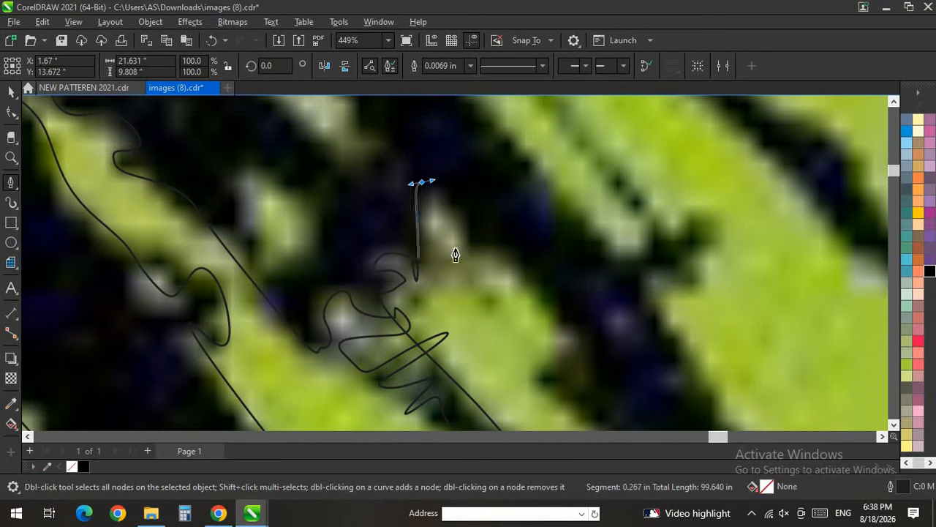
Step: Trace from the pale spike down the stepped outer edge of the green patch beside the wide rightmost streak
{"action": "left_click_drag", "start_coordinate": [457, 250], "coordinate": [472, 254]}
{"action": "left_click_drag", "start_coordinate": [521, 275], "coordinate": [541, 309]}
{"action": "left_click_drag", "start_coordinate": [570, 354], "coordinate": [546, 388]}
{"action": "scroll", "coordinate": [480, 302], "scroll_direction": "down", "scroll_amount": 5}
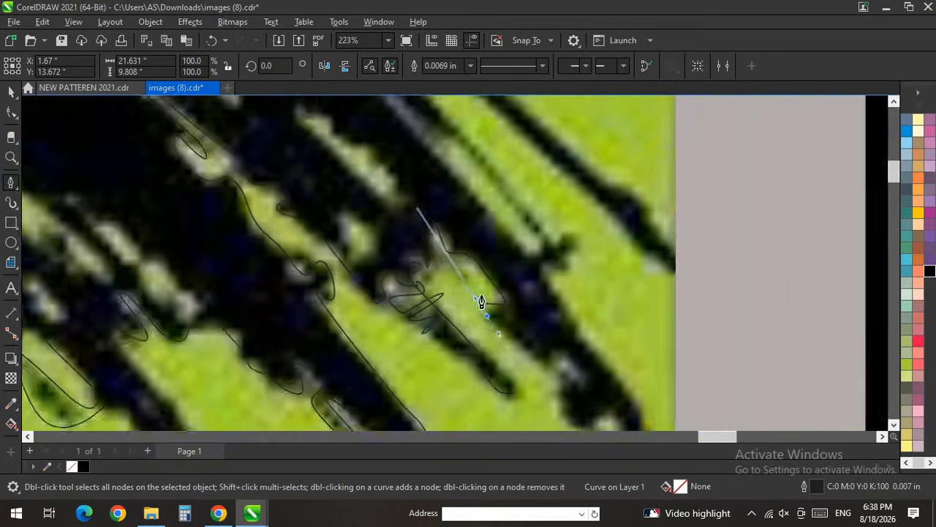
{"action": "scroll", "coordinate": [472, 299], "scroll_direction": "up", "scroll_amount": 4}
Step: Trace the lower edge of the wide rightmost streak down to and around the first prong of its forked end
{"action": "left_click_drag", "start_coordinate": [474, 290], "coordinate": [480, 293]}
{"action": "left_click_drag", "start_coordinate": [542, 326], "coordinate": [547, 322]}
{"action": "left_click_drag", "start_coordinate": [573, 305], "coordinate": [564, 391]}
{"action": "left_click", "coordinate": [567, 395]}
{"action": "scroll", "coordinate": [370, 205], "scroll_direction": "down", "scroll_amount": 2}
{"action": "scroll", "coordinate": [373, 263], "scroll_direction": "up", "scroll_amount": 4}
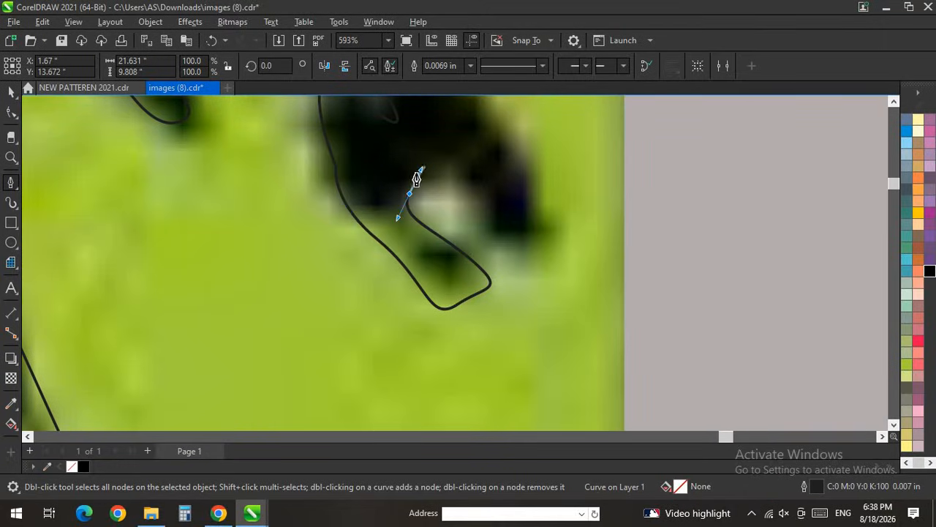
Step: Carry the outline past the forked end and back up the outer edge of the wide rightmost streak
{"action": "scroll", "coordinate": [524, 179], "scroll_direction": "down", "scroll_amount": 5}
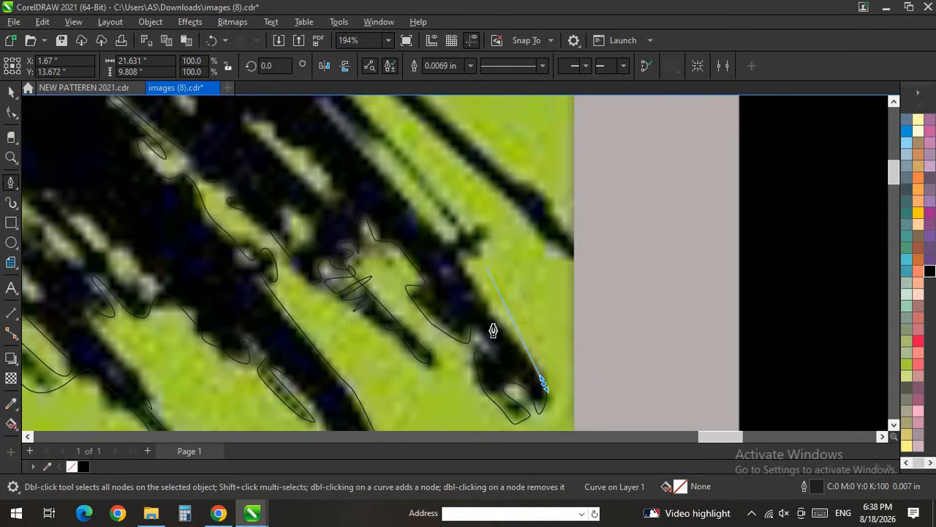
{"action": "left_click_drag", "start_coordinate": [489, 303], "coordinate": [469, 261]}
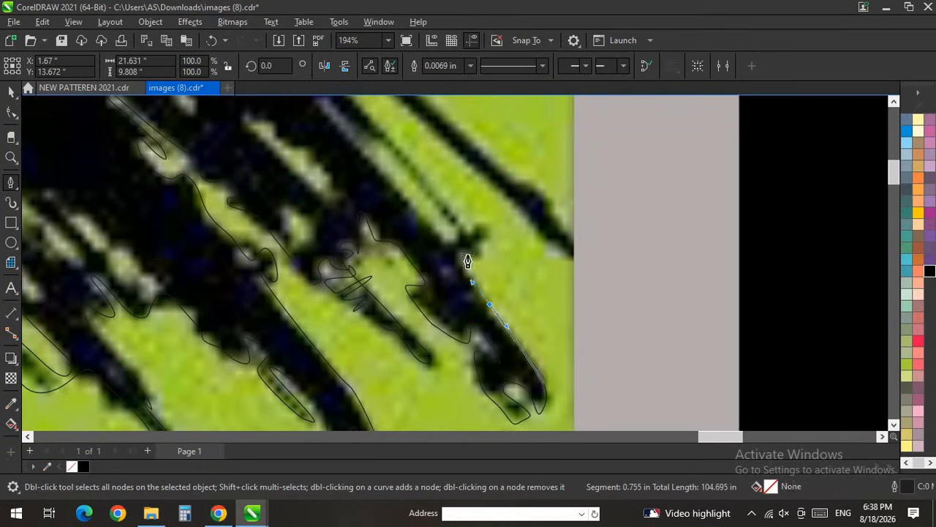
{"action": "scroll", "coordinate": [464, 273], "scroll_direction": "up", "scroll_amount": 4}
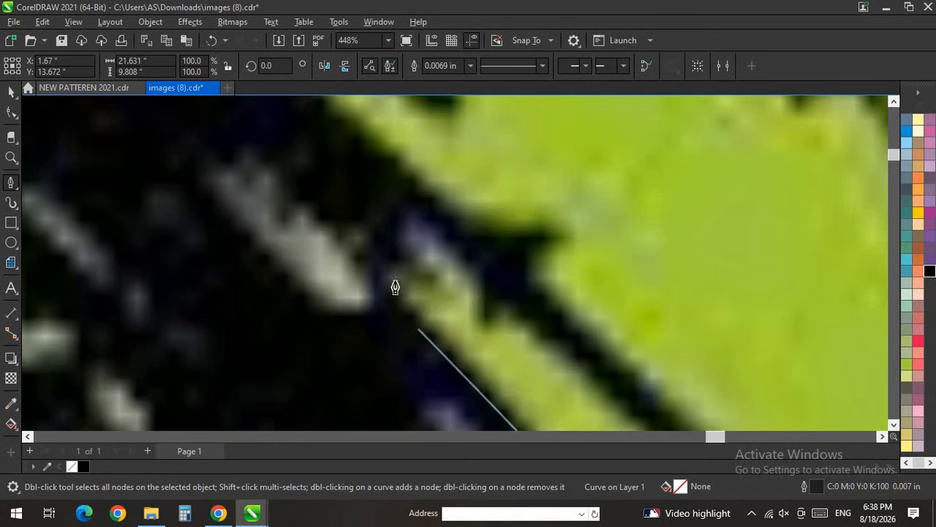
Step: Trace the loop and small notches at the upper end of the green band beside the thin diagonal streak
{"action": "left_click", "coordinate": [437, 297]}
{"action": "left_click_drag", "start_coordinate": [416, 223], "coordinate": [447, 240]}
{"action": "scroll", "coordinate": [559, 316], "scroll_direction": "up", "scroll_amount": 1}
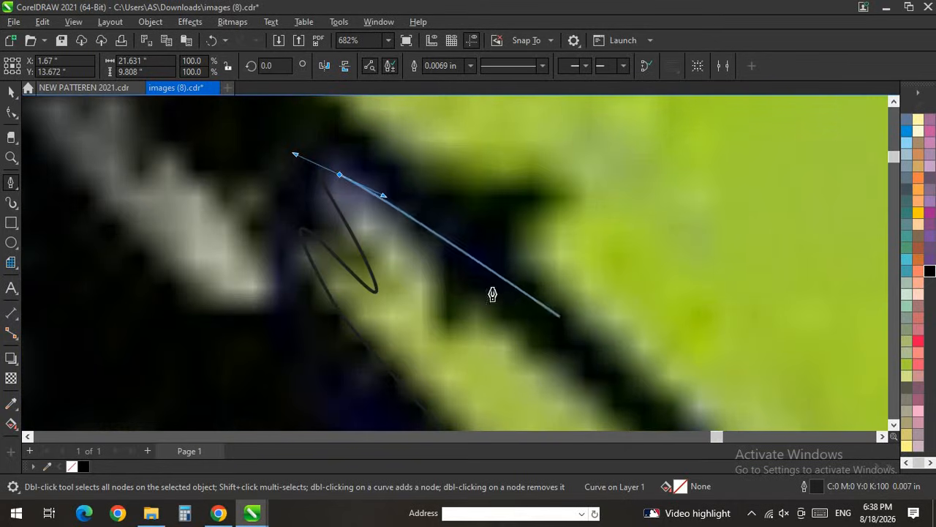
{"action": "left_click", "coordinate": [454, 326]}
{"action": "left_click_drag", "start_coordinate": [464, 313], "coordinate": [472, 300]}
{"action": "left_click_drag", "start_coordinate": [521, 346], "coordinate": [530, 353]}
Step: Extend the outline along the lower edge of the thin diagonal streak to a point just outside the image's edge
{"action": "scroll", "coordinate": [312, 202], "scroll_direction": "down", "scroll_amount": 3}
{"action": "scroll", "coordinate": [452, 292], "scroll_direction": "up", "scroll_amount": 2}
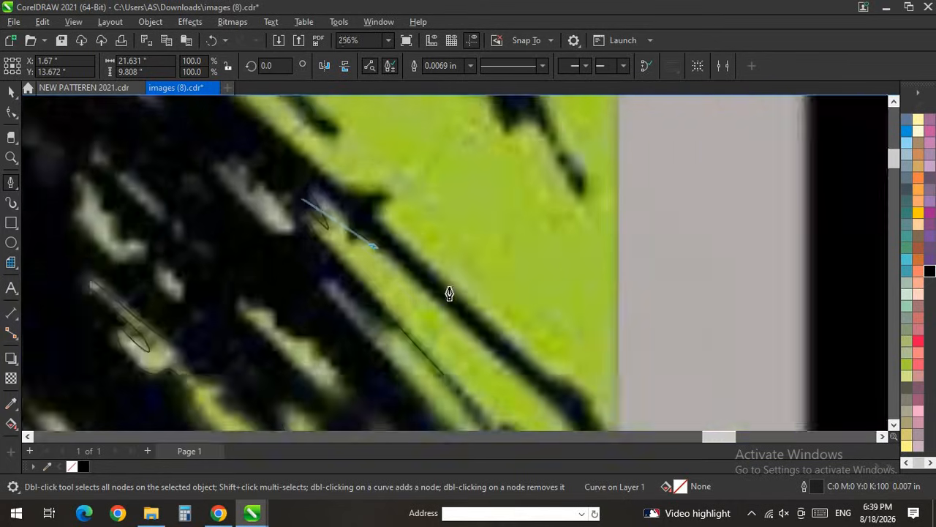
{"action": "scroll", "coordinate": [380, 234], "scroll_direction": "down", "scroll_amount": 3}
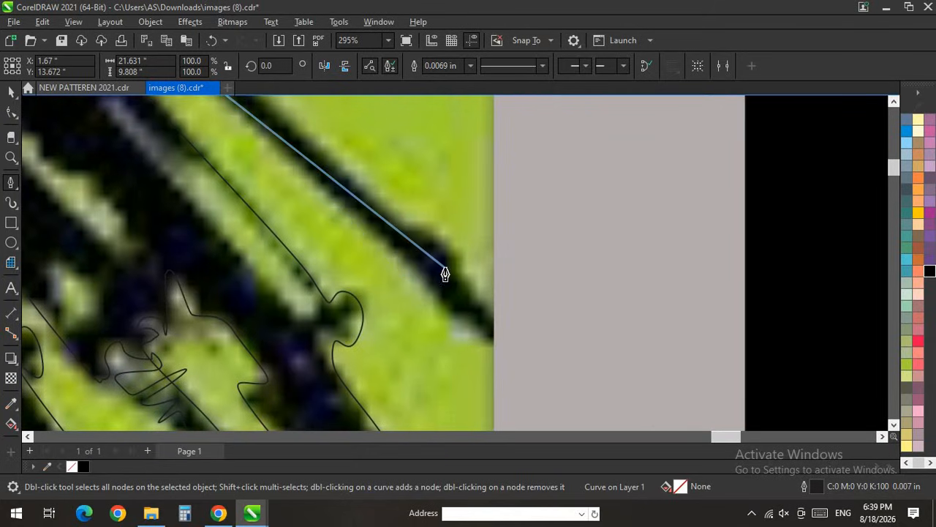
{"action": "scroll", "coordinate": [488, 353], "scroll_direction": "down", "scroll_amount": 1}
{"action": "scroll", "coordinate": [483, 348], "scroll_direction": "up", "scroll_amount": 3}
{"action": "left_click", "coordinate": [531, 363]}
{"action": "scroll", "coordinate": [496, 261], "scroll_direction": "down", "scroll_amount": 8}
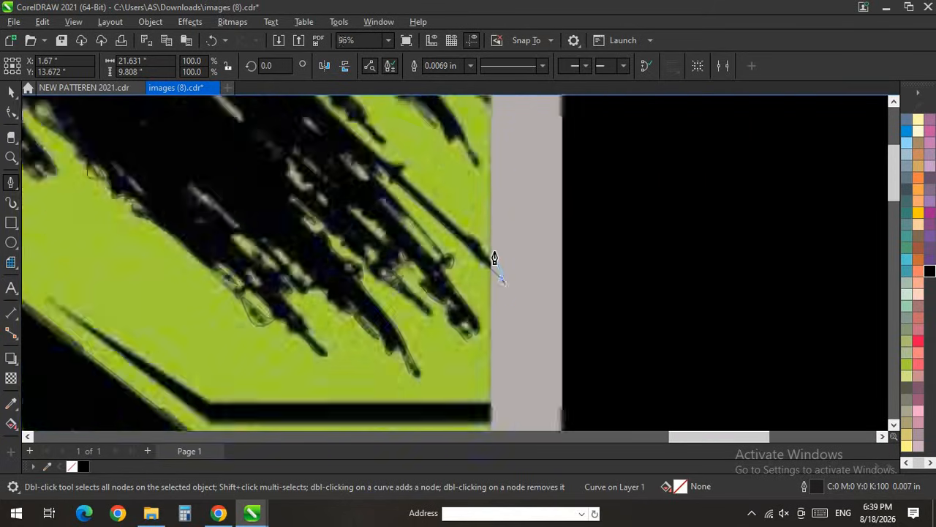
Step: Run the outline down outside the image and along the top edge of the horizontal black stripe to its corner
{"action": "scroll", "coordinate": [504, 277], "scroll_direction": "up", "scroll_amount": 5}
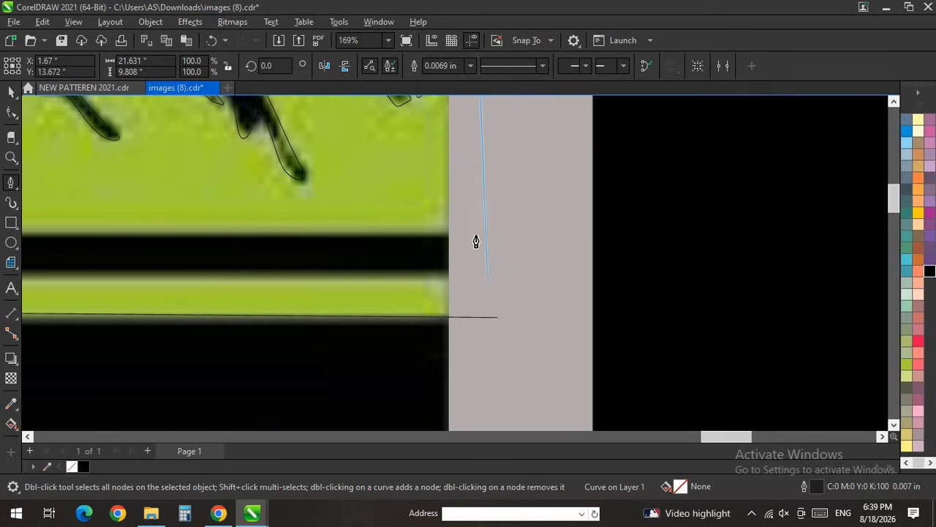
{"action": "left_click", "coordinate": [468, 230]}
{"action": "scroll", "coordinate": [565, 282], "scroll_direction": "down", "scroll_amount": 2}
{"action": "scroll", "coordinate": [212, 258], "scroll_direction": "up", "scroll_amount": 3}
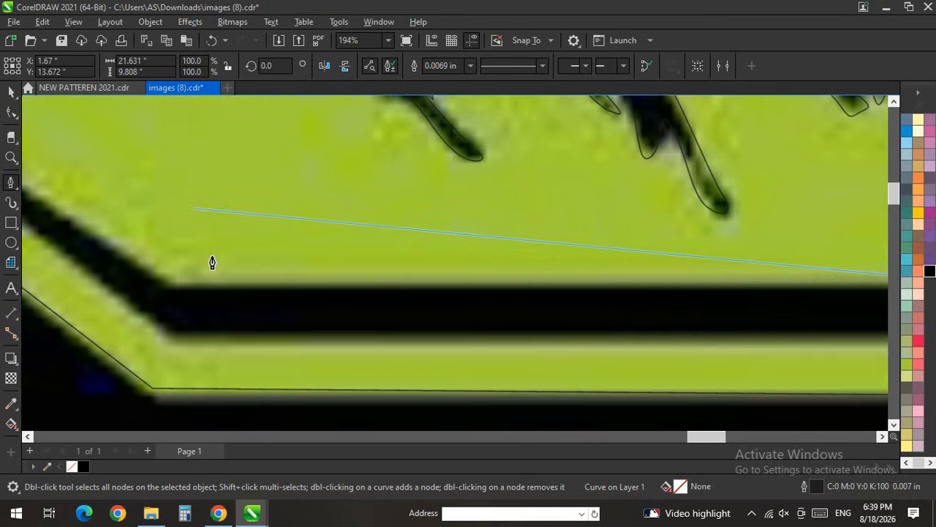
{"action": "left_click", "coordinate": [172, 291]}
Step: Trace the diagonal part of the black stripe up to its pointed tip and back down to its lower corner
{"action": "scroll", "coordinate": [127, 161], "scroll_direction": "up", "scroll_amount": 3}
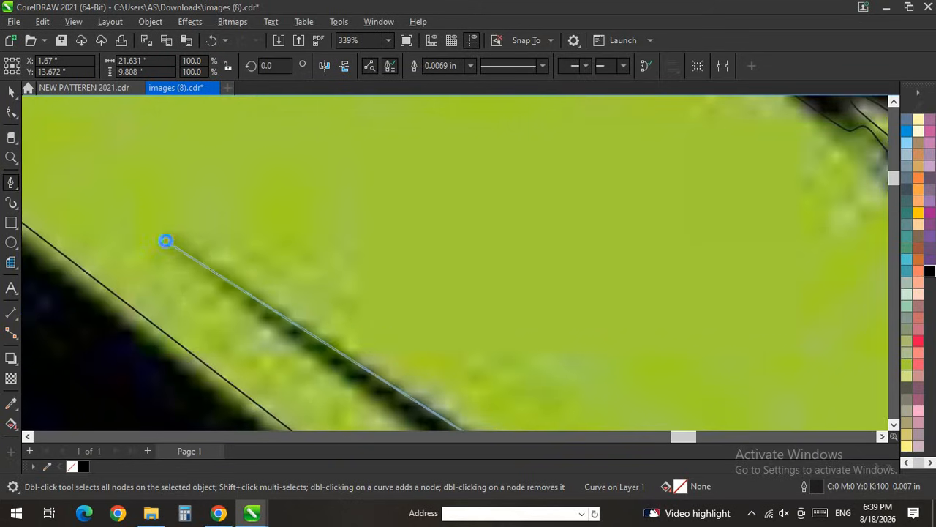
{"action": "left_click", "coordinate": [166, 241]}
{"action": "scroll", "coordinate": [132, 164], "scroll_direction": "down", "scroll_amount": 6}
{"action": "scroll", "coordinate": [381, 384], "scroll_direction": "up", "scroll_amount": 5}
{"action": "scroll", "coordinate": [395, 322], "scroll_direction": "down", "scroll_amount": 3}
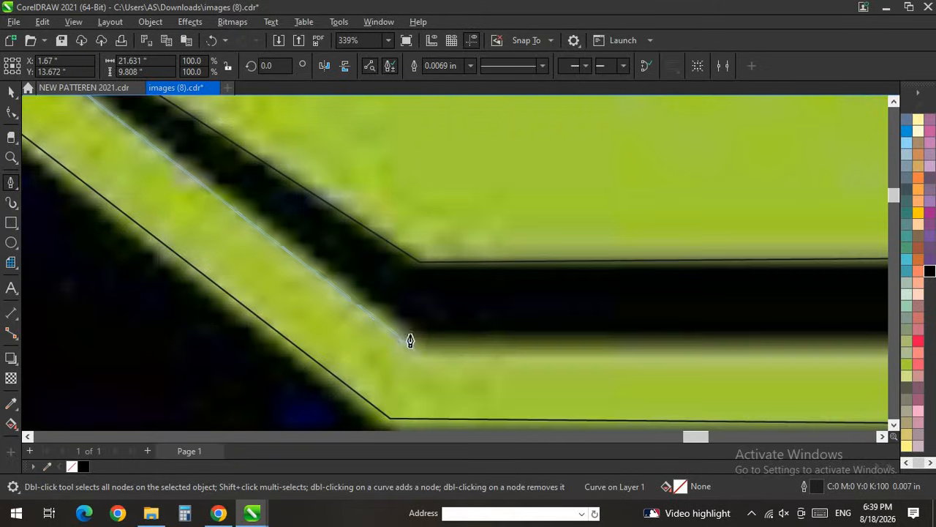
Step: Extend the outline along the black stripe's bottom edge past the image and close the curve at its starting node
{"action": "scroll", "coordinate": [556, 224], "scroll_direction": "down", "scroll_amount": 2}
{"action": "scroll", "coordinate": [548, 297], "scroll_direction": "up", "scroll_amount": 4}
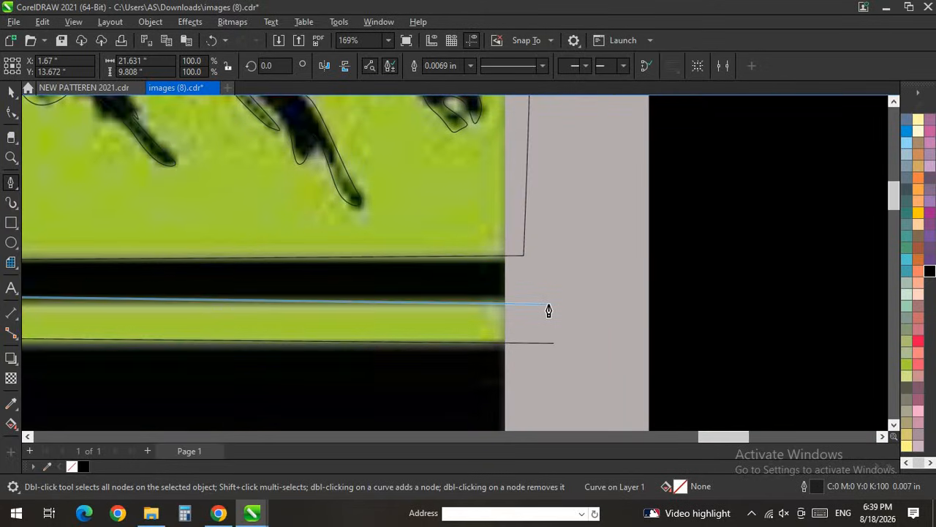
{"action": "left_click", "coordinate": [549, 303]}
{"action": "left_click", "coordinate": [554, 343]}
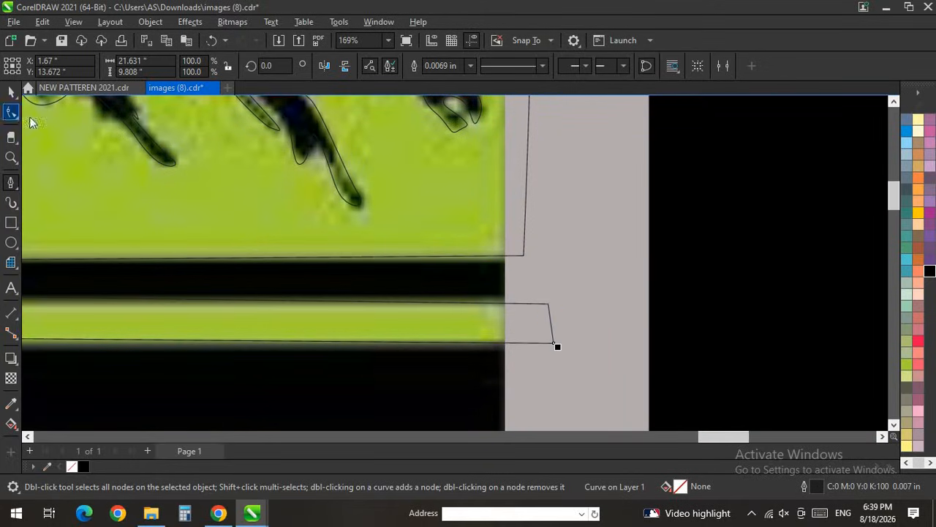
Step: Adjust the corner node at the outer end of the closed outline with the Shape tool
{"action": "scroll", "coordinate": [650, 370], "scroll_direction": "up", "scroll_amount": 3}
{"action": "left_click_drag", "start_coordinate": [650, 348], "coordinate": [638, 346]}
{"action": "scroll", "coordinate": [464, 255], "scroll_direction": "down", "scroll_amount": 6}
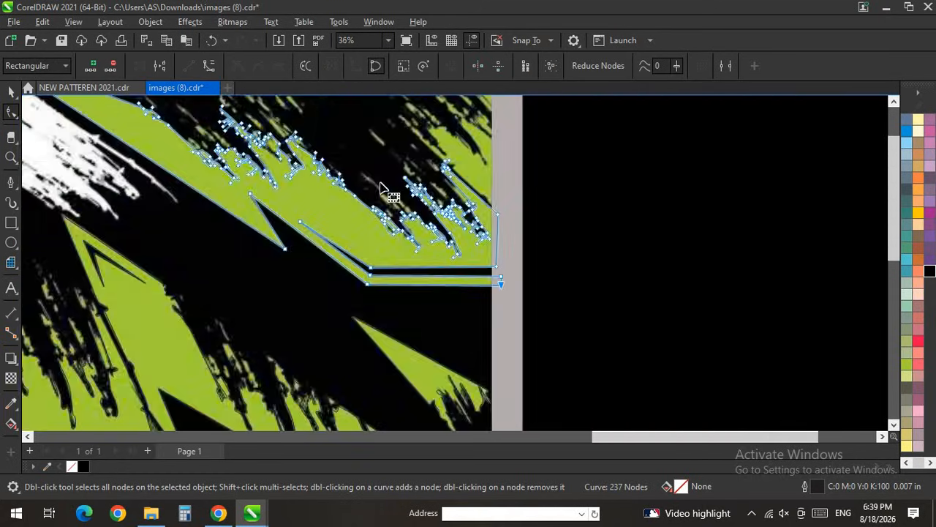
Step: Trace the isolated double fleck in the black gap above the green edge as a closed Pen curve, about 0.73 by 0.72 in
{"action": "scroll", "coordinate": [393, 212], "scroll_direction": "up", "scroll_amount": 4}
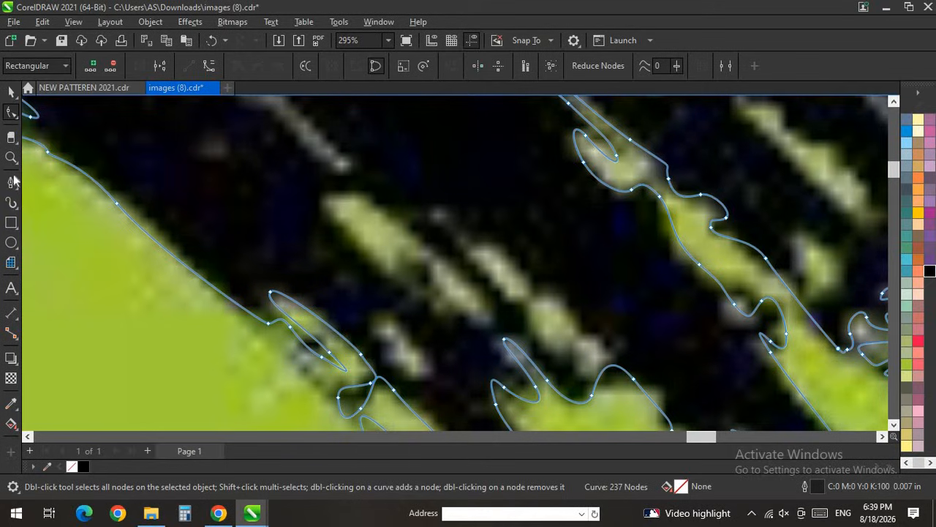
{"action": "scroll", "coordinate": [567, 359], "scroll_direction": "up", "scroll_amount": 1}
{"action": "left_click", "coordinate": [654, 336]}
{"action": "left_click_drag", "start_coordinate": [642, 372], "coordinate": [617, 378]}
{"action": "left_click_drag", "start_coordinate": [573, 336], "coordinate": [567, 319]}
{"action": "left_click_drag", "start_coordinate": [558, 333], "coordinate": [547, 348]}
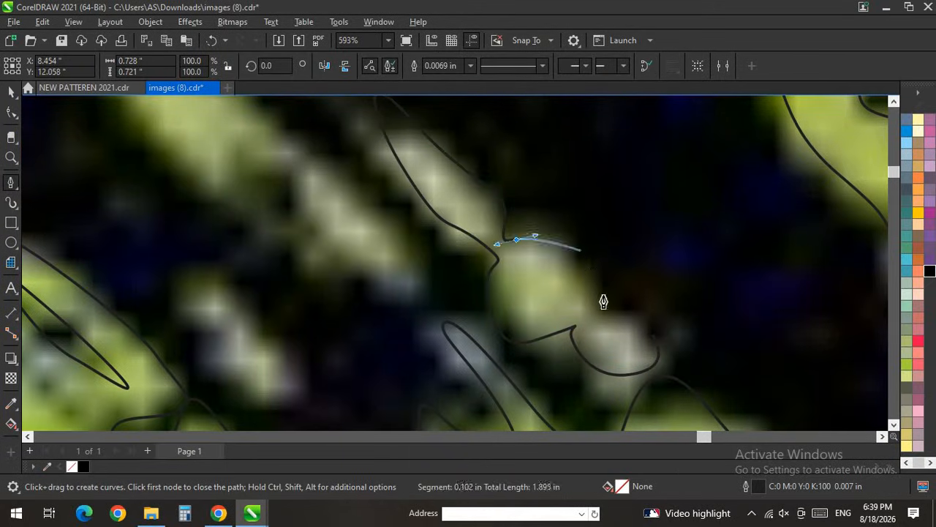
{"action": "scroll", "coordinate": [745, 300], "scroll_direction": "down", "scroll_amount": 6}
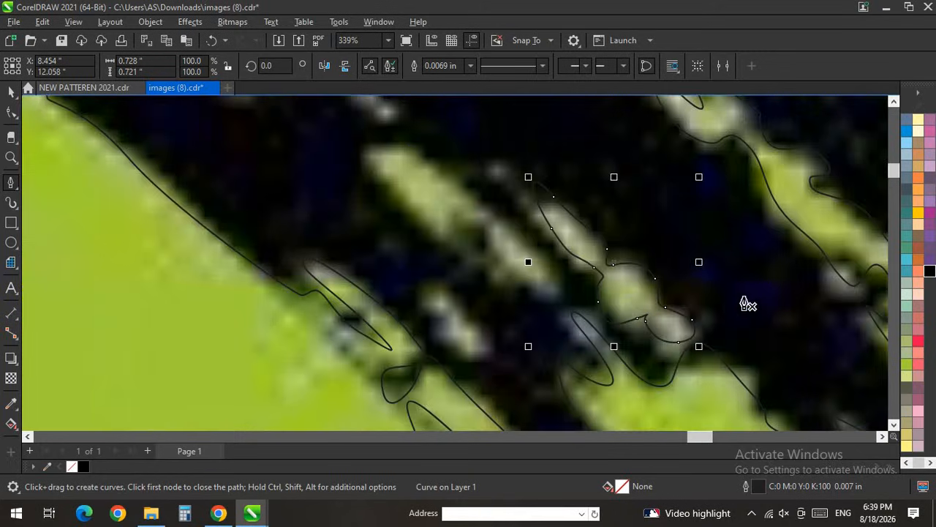
Step: Trace the larger green fleck beside the double fleck as a closed curve about 0.92 by 0.73 in
{"action": "scroll", "coordinate": [565, 270], "scroll_direction": "up", "scroll_amount": 7}
{"action": "left_click", "coordinate": [625, 348]}
{"action": "left_click_drag", "start_coordinate": [631, 304], "coordinate": [620, 273]}
{"action": "left_click_drag", "start_coordinate": [540, 312], "coordinate": [517, 316]}
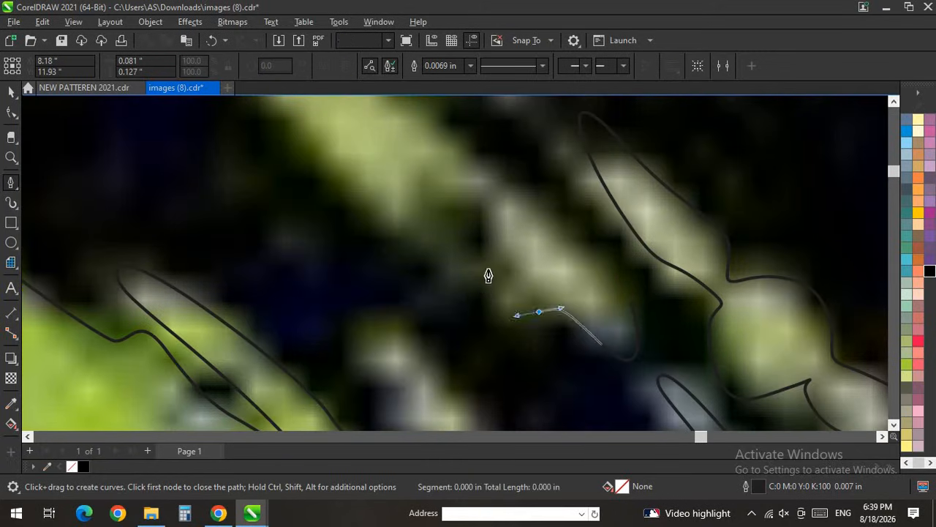
{"action": "left_click_drag", "start_coordinate": [406, 217], "coordinate": [349, 193]}
{"action": "scroll", "coordinate": [476, 306], "scroll_direction": "down", "scroll_amount": 6}
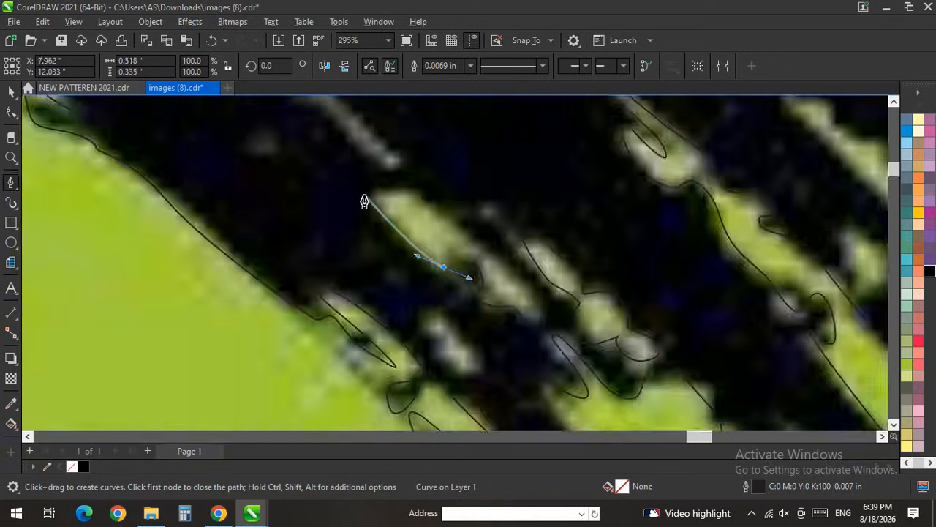
{"action": "scroll", "coordinate": [365, 195], "scroll_direction": "up", "scroll_amount": 4}
{"action": "left_click", "coordinate": [368, 193]}
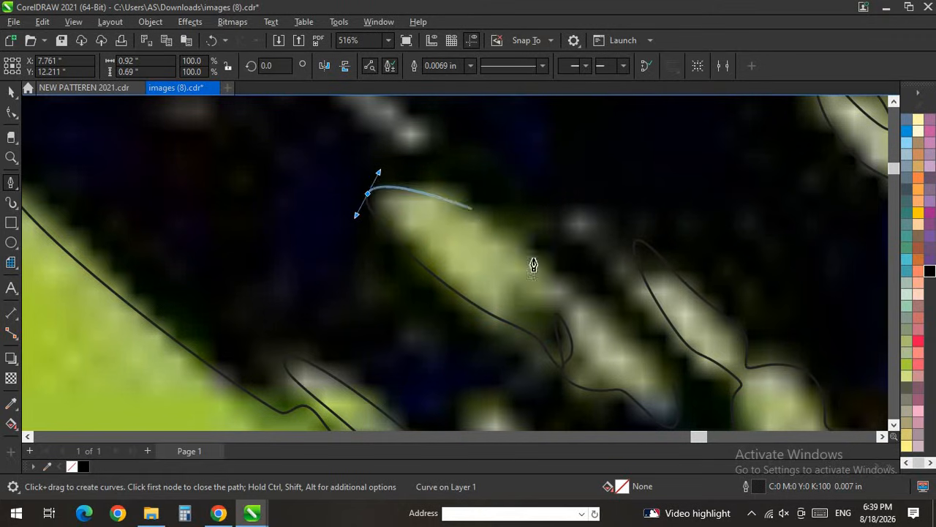
{"action": "scroll", "coordinate": [542, 268], "scroll_direction": "down", "scroll_amount": 4}
Step: Trace the small pale fleck just below, near the big green shape's edge, as a closed curve about 0.27 by 0.33 in
{"action": "scroll", "coordinate": [606, 389], "scroll_direction": "up", "scroll_amount": 7}
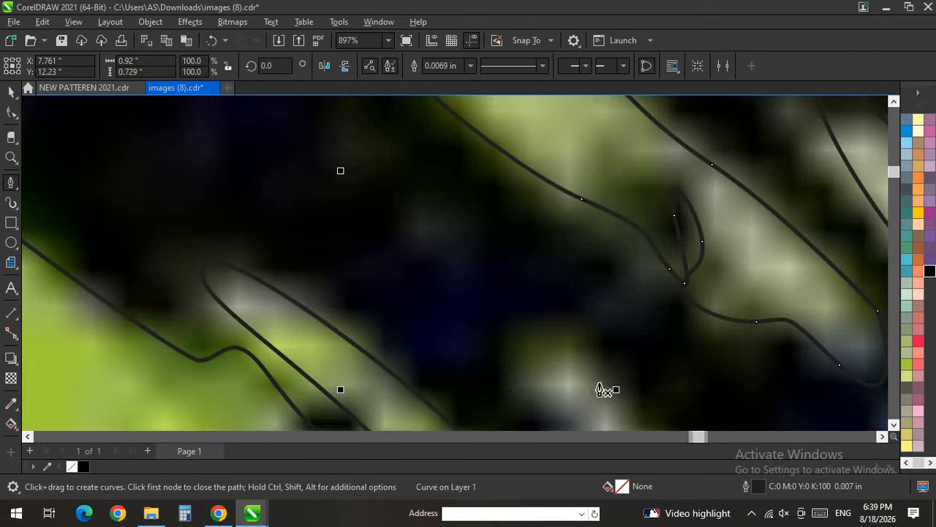
{"action": "scroll", "coordinate": [520, 222], "scroll_direction": "down", "scroll_amount": 3}
{"action": "scroll", "coordinate": [612, 393], "scroll_direction": "up", "scroll_amount": 3}
{"action": "scroll", "coordinate": [545, 245], "scroll_direction": "down", "scroll_amount": 3}
{"action": "left_click", "coordinate": [542, 258]}
{"action": "left_click_drag", "start_coordinate": [509, 269], "coordinate": [515, 288]}
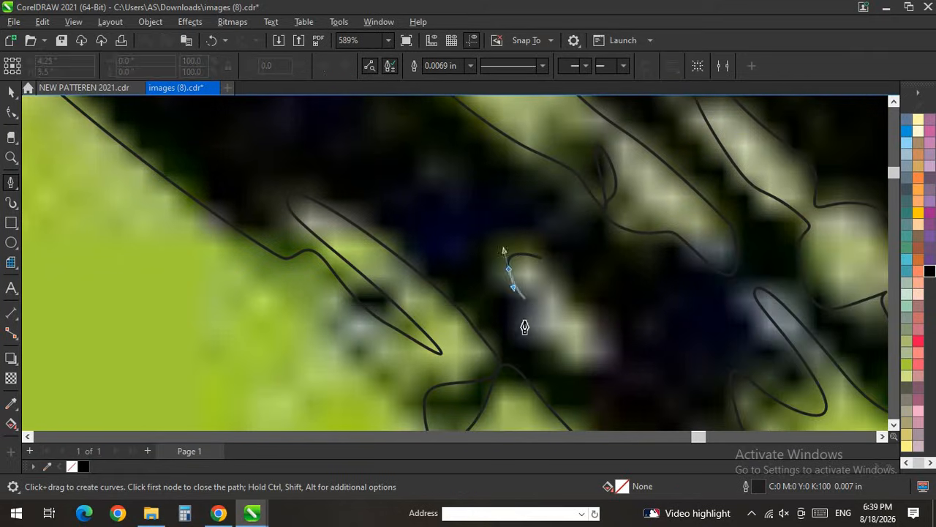
{"action": "left_click", "coordinate": [530, 304]}
{"action": "left_click_drag", "start_coordinate": [532, 336], "coordinate": [571, 365]}
{"action": "left_click", "coordinate": [542, 260]}
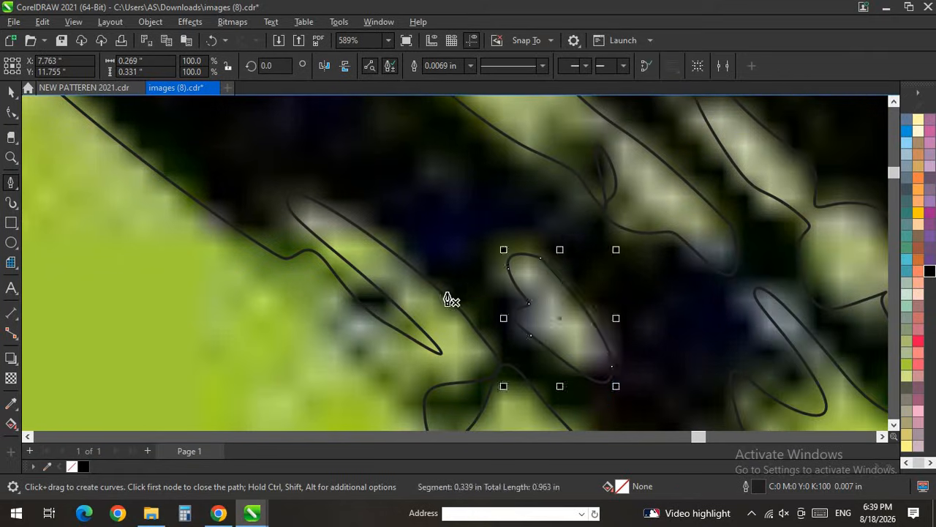
{"action": "scroll", "coordinate": [449, 299], "scroll_direction": "down", "scroll_amount": 8}
Step: Trace the long thin grey streak in the black area above the flecks as a closed curve about 0.88 by 0.81 in
{"action": "scroll", "coordinate": [394, 251], "scroll_direction": "up", "scroll_amount": 4}
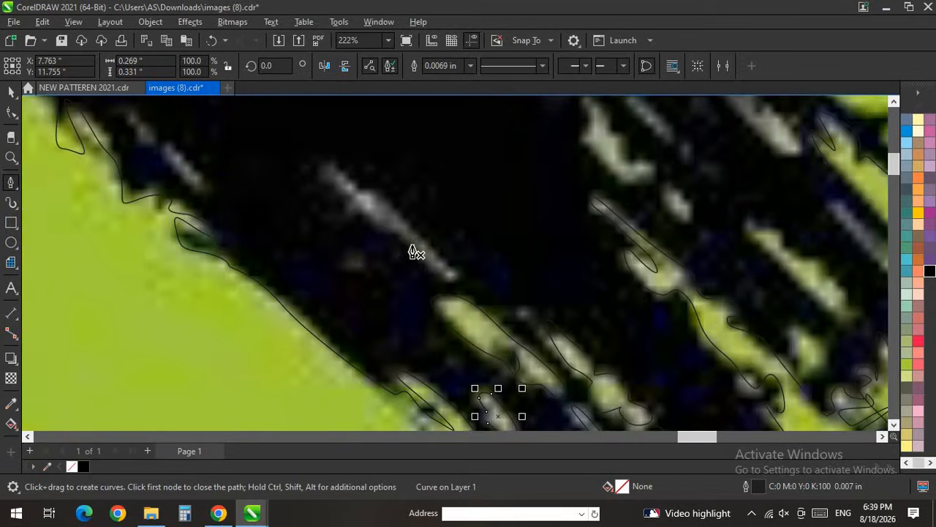
{"action": "scroll", "coordinate": [414, 256], "scroll_direction": "up", "scroll_amount": 2}
{"action": "left_click", "coordinate": [490, 317]}
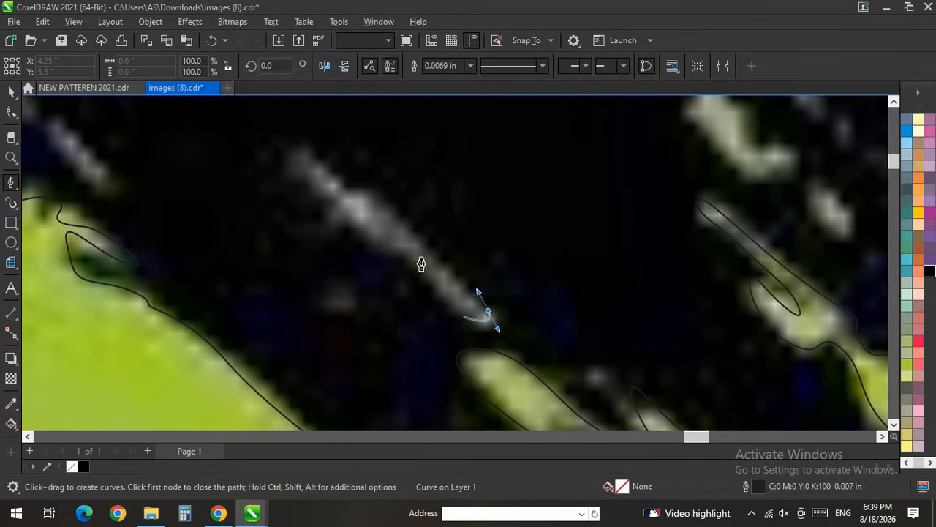
{"action": "left_click_drag", "start_coordinate": [334, 203], "coordinate": [316, 195]}
{"action": "scroll", "coordinate": [359, 188], "scroll_direction": "up", "scroll_amount": 3}
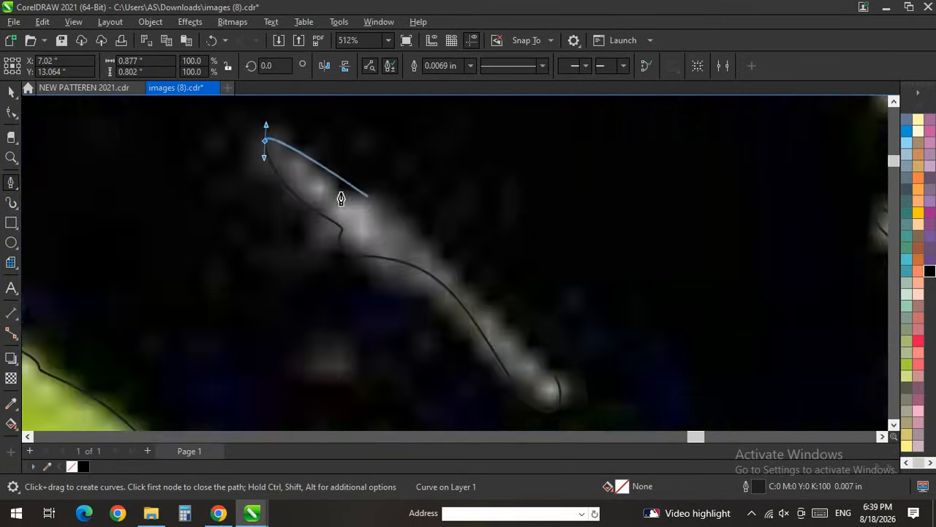
{"action": "left_click", "coordinate": [557, 379]}
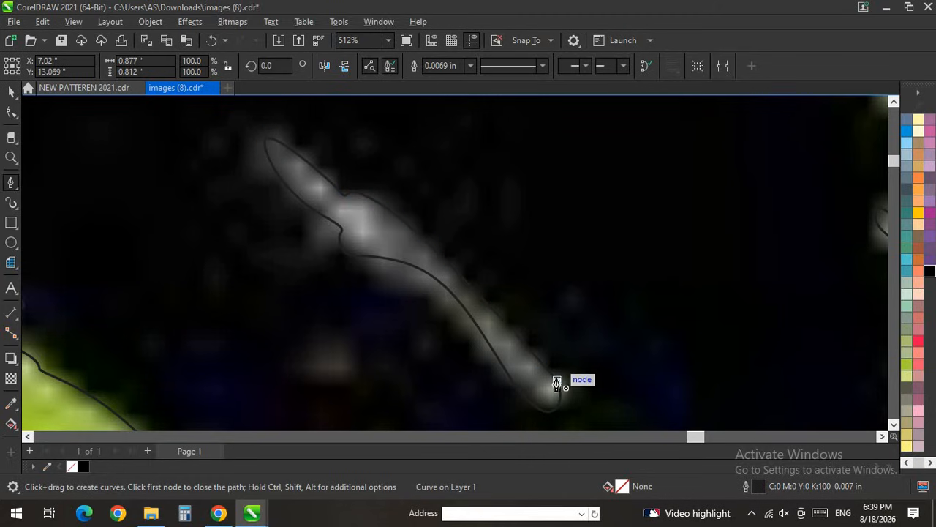
{"action": "scroll", "coordinate": [474, 252], "scroll_direction": "down", "scroll_amount": 7}
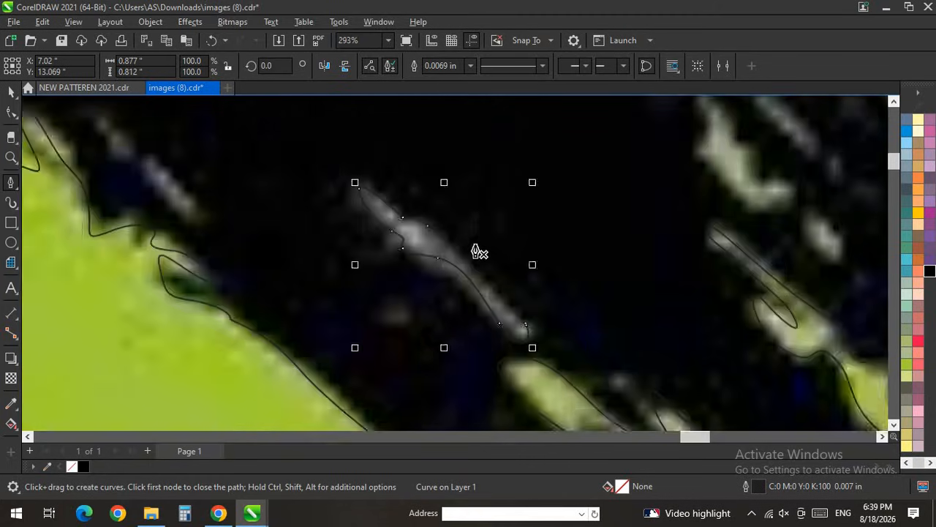
Step: Start outlining the elongated green fleck near the long diagonal green stroke, tracing its lower edge up to the pointed tip
{"action": "scroll", "coordinate": [434, 222], "scroll_direction": "down", "scroll_amount": 7}
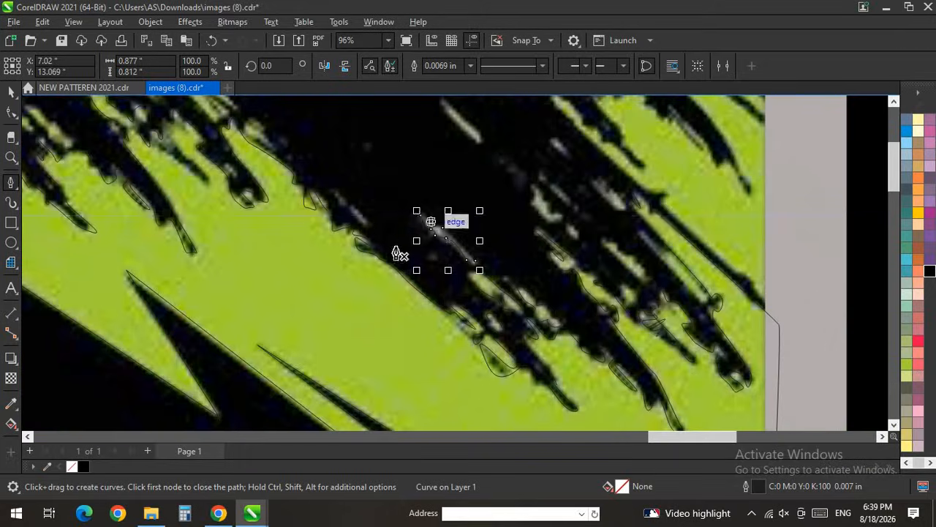
{"action": "scroll", "coordinate": [596, 264], "scroll_direction": "up", "scroll_amount": 6}
{"action": "scroll", "coordinate": [457, 241], "scroll_direction": "down", "scroll_amount": 4}
{"action": "scroll", "coordinate": [447, 201], "scroll_direction": "up", "scroll_amount": 7}
{"action": "scroll", "coordinate": [530, 344], "scroll_direction": "up", "scroll_amount": 8}
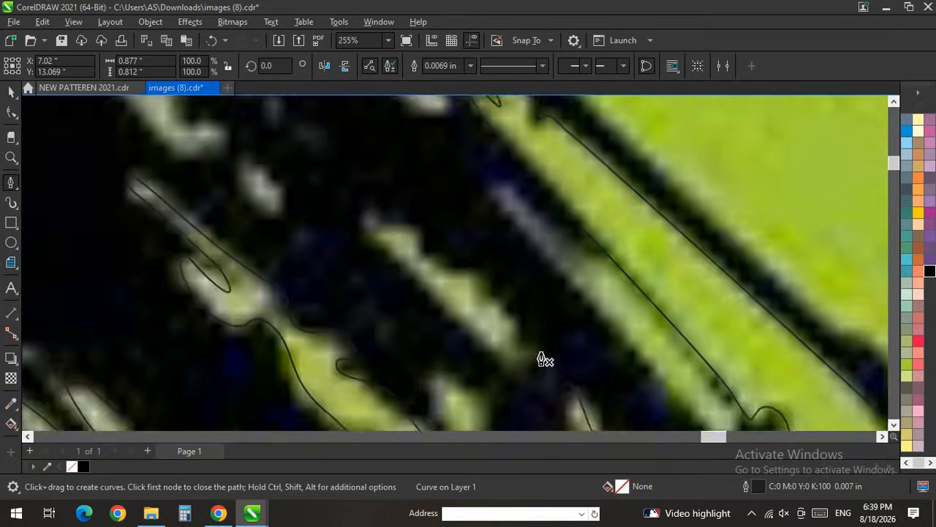
{"action": "left_click_drag", "start_coordinate": [503, 324], "coordinate": [462, 305]}
{"action": "left_click_drag", "start_coordinate": [400, 243], "coordinate": [346, 190]}
{"action": "scroll", "coordinate": [341, 210], "scroll_direction": "down", "scroll_amount": 7}
{"action": "scroll", "coordinate": [450, 288], "scroll_direction": "up", "scroll_amount": 5}
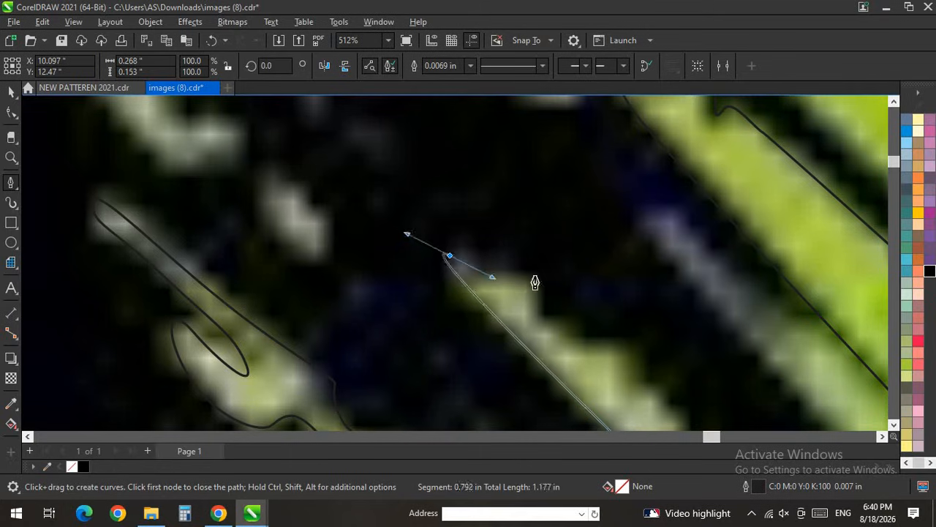
Step: Trace the elongated fleck's upper edge back down and around its lower end to complete the outline
{"action": "scroll", "coordinate": [491, 280], "scroll_direction": "down", "scroll_amount": 4}
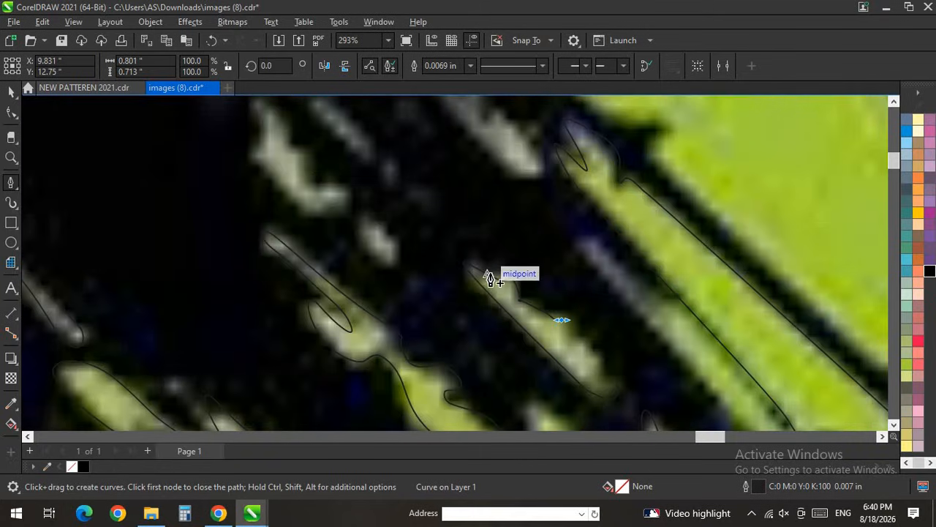
{"action": "scroll", "coordinate": [568, 331], "scroll_direction": "down", "scroll_amount": 6}
{"action": "scroll", "coordinate": [668, 402], "scroll_direction": "up", "scroll_amount": 8}
{"action": "scroll", "coordinate": [409, 202], "scroll_direction": "up", "scroll_amount": 4}
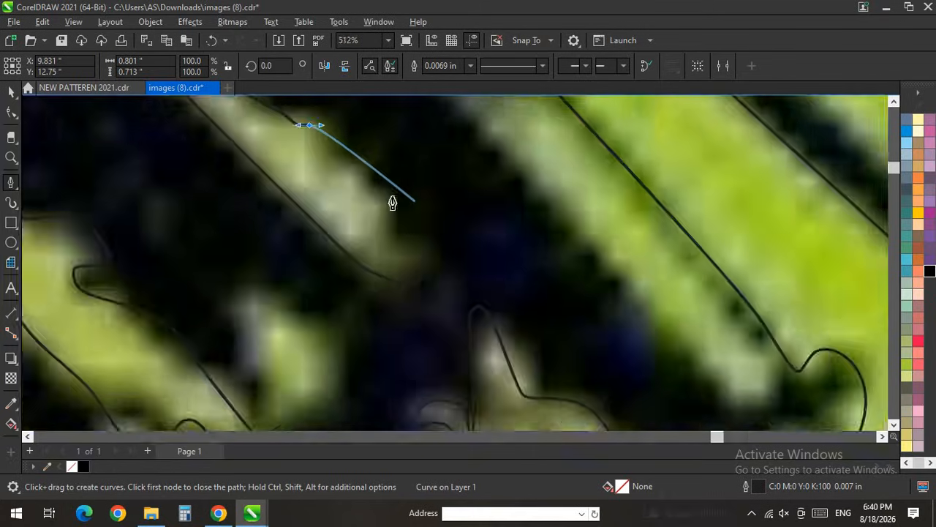
{"action": "left_click_drag", "start_coordinate": [380, 194], "coordinate": [380, 203]}
{"action": "left_click_drag", "start_coordinate": [386, 244], "coordinate": [366, 259]}
Step: Trace the short green fleck below the elongated one as a closed curve about 0.33 by 0.35 in
{"action": "scroll", "coordinate": [460, 238], "scroll_direction": "down", "scroll_amount": 4}
{"action": "scroll", "coordinate": [417, 327], "scroll_direction": "up", "scroll_amount": 3}
{"action": "left_click_drag", "start_coordinate": [332, 221], "coordinate": [295, 204]}
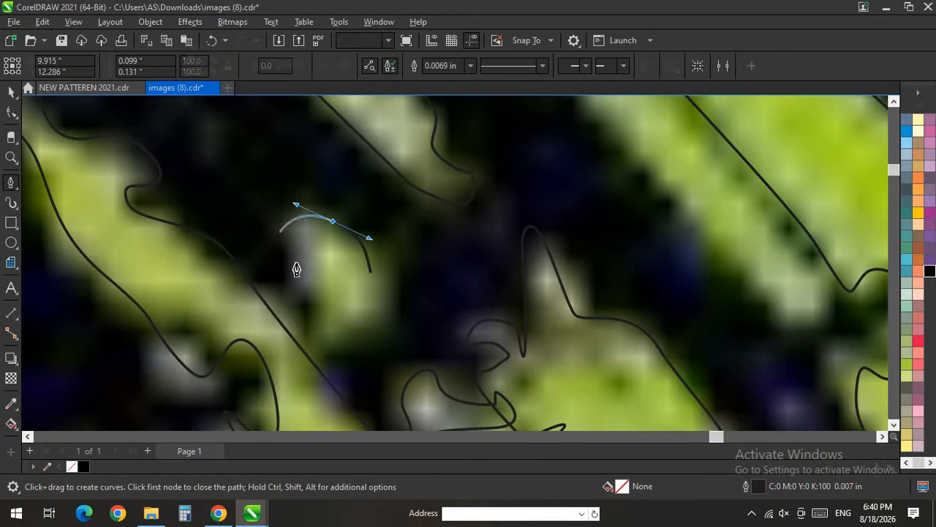
{"action": "left_click", "coordinate": [371, 272]}
{"action": "scroll", "coordinate": [361, 324], "scroll_direction": "down", "scroll_amount": 5}
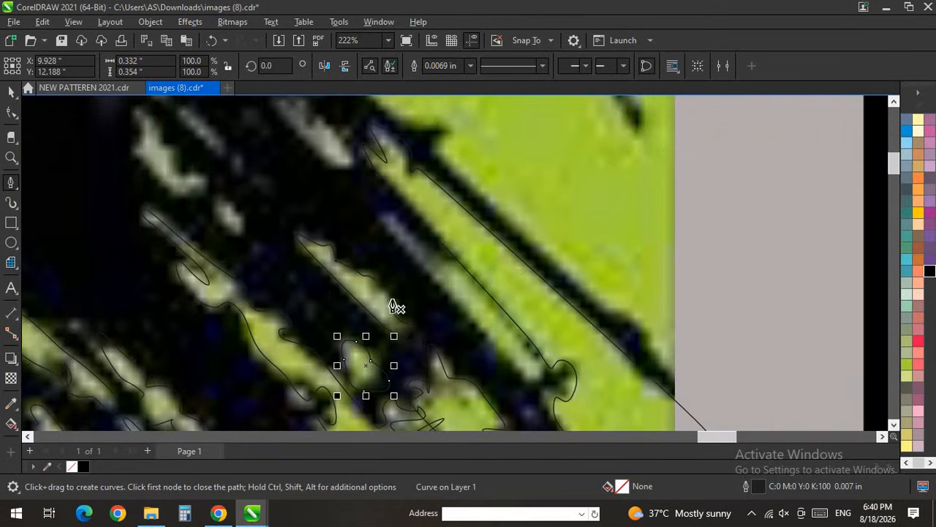
Step: Trace the L-shaped pale fleck at the edge of the black area as a closed curve about 0.46 by 0.59 in
{"action": "scroll", "coordinate": [395, 308], "scroll_direction": "down", "scroll_amount": 1}
{"action": "scroll", "coordinate": [347, 251], "scroll_direction": "up", "scroll_amount": 5}
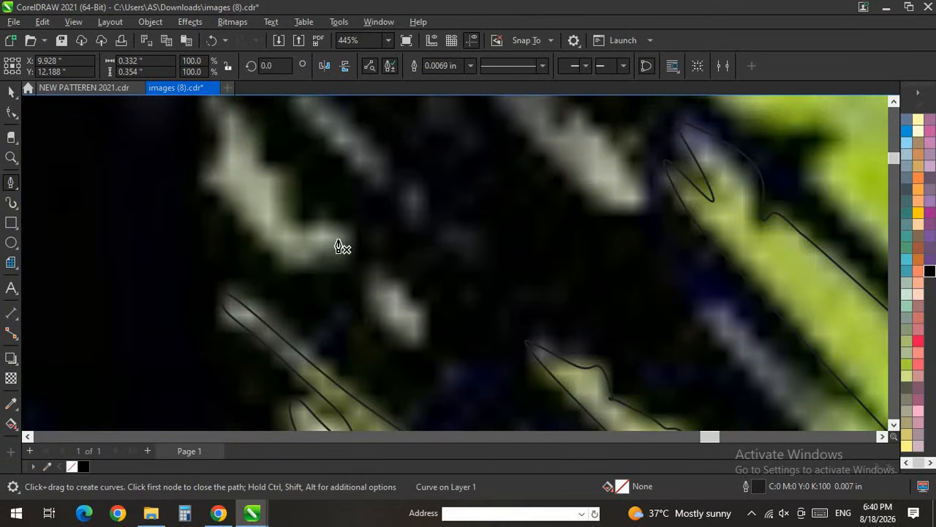
{"action": "left_click", "coordinate": [322, 226]}
{"action": "left_click_drag", "start_coordinate": [344, 249], "coordinate": [342, 263]}
{"action": "left_click_drag", "start_coordinate": [214, 185], "coordinate": [210, 166]}
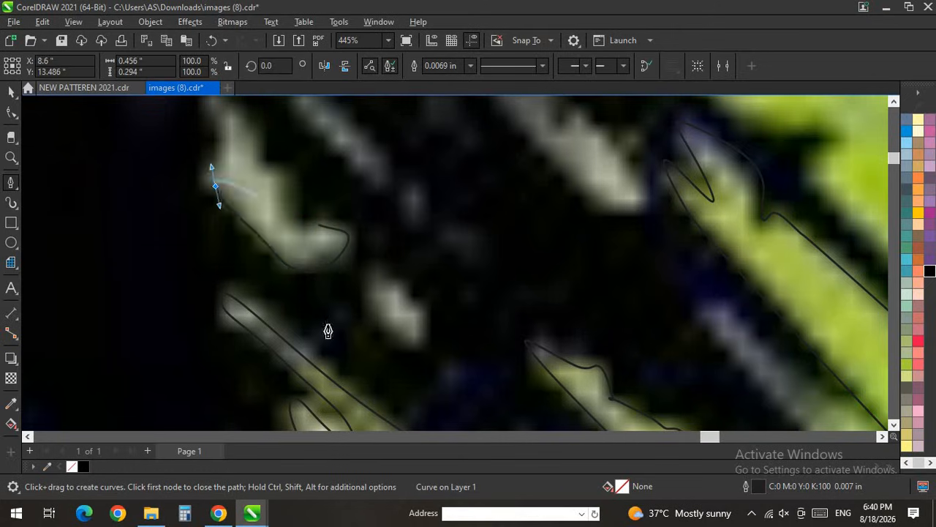
{"action": "scroll", "coordinate": [326, 326], "scroll_direction": "down", "scroll_amount": 7}
{"action": "scroll", "coordinate": [250, 214], "scroll_direction": "up", "scroll_amount": 6}
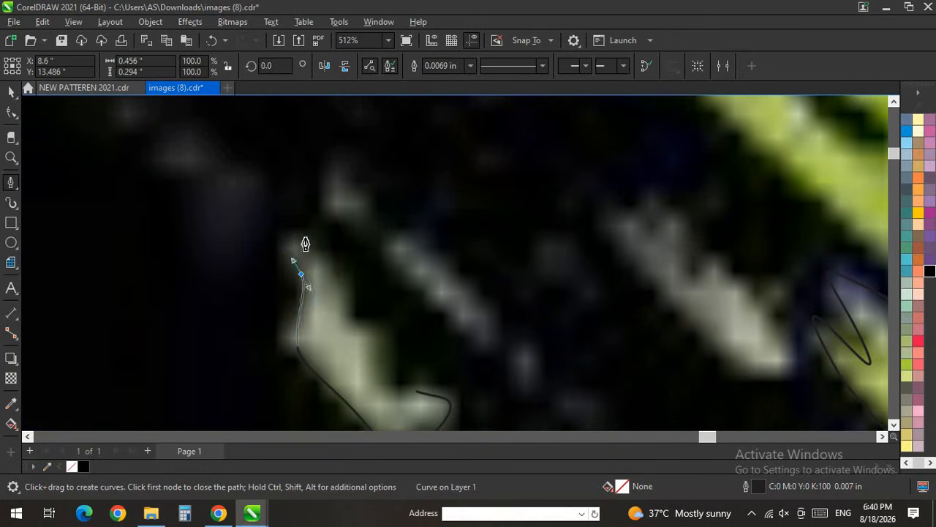
{"action": "left_click_drag", "start_coordinate": [350, 267], "coordinate": [357, 333]}
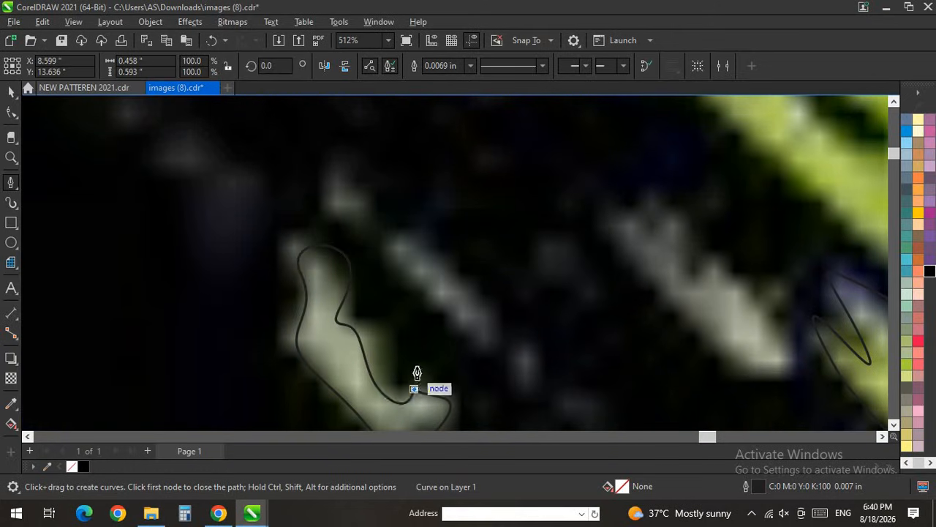
{"action": "scroll", "coordinate": [415, 393], "scroll_direction": "up", "scroll_amount": 5}
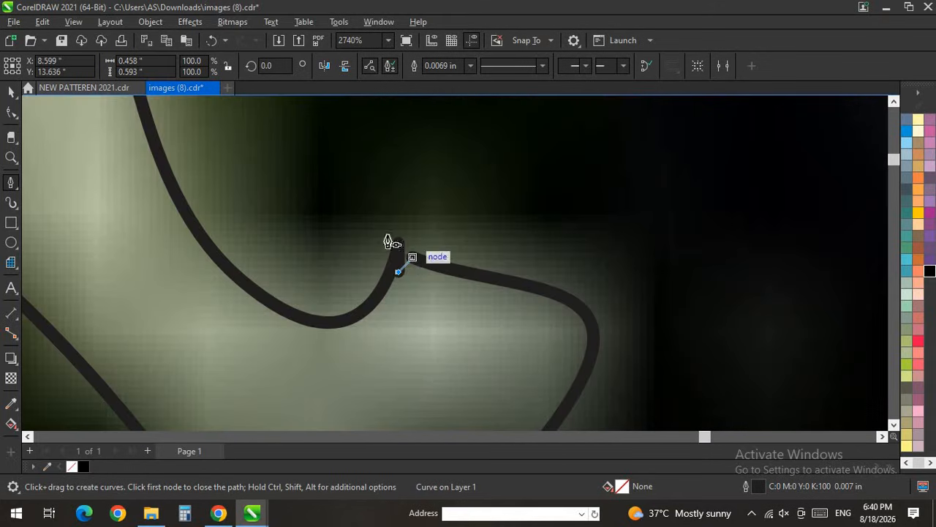
{"action": "scroll", "coordinate": [389, 242], "scroll_direction": "down", "scroll_amount": 7}
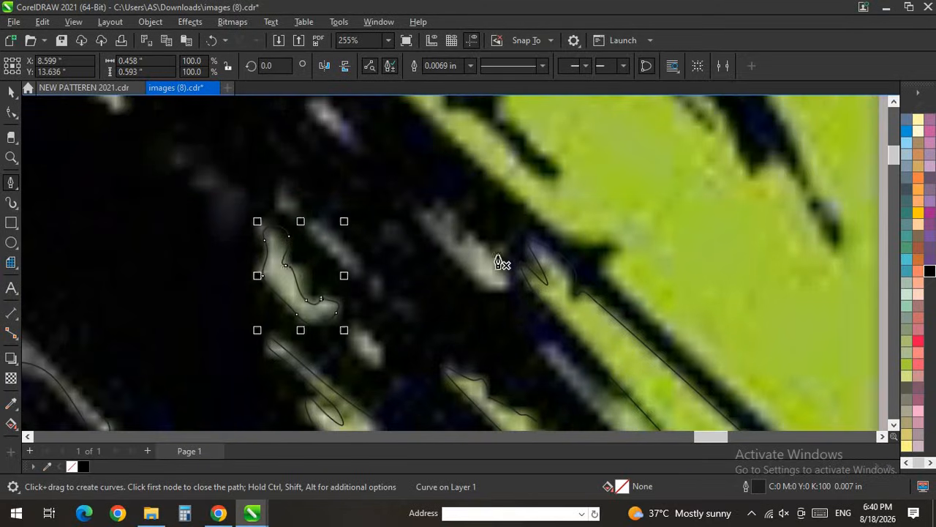
Step: Trace the pale fleck beside the tip of the long green stroke as a closed curve about 0.57 by 0.56 in
{"action": "left_click_drag", "start_coordinate": [505, 291], "coordinate": [466, 278]}
{"action": "left_click", "coordinate": [418, 212]}
{"action": "left_click_drag", "start_coordinate": [445, 222], "coordinate": [453, 234]}
{"action": "left_click", "coordinate": [466, 248]}
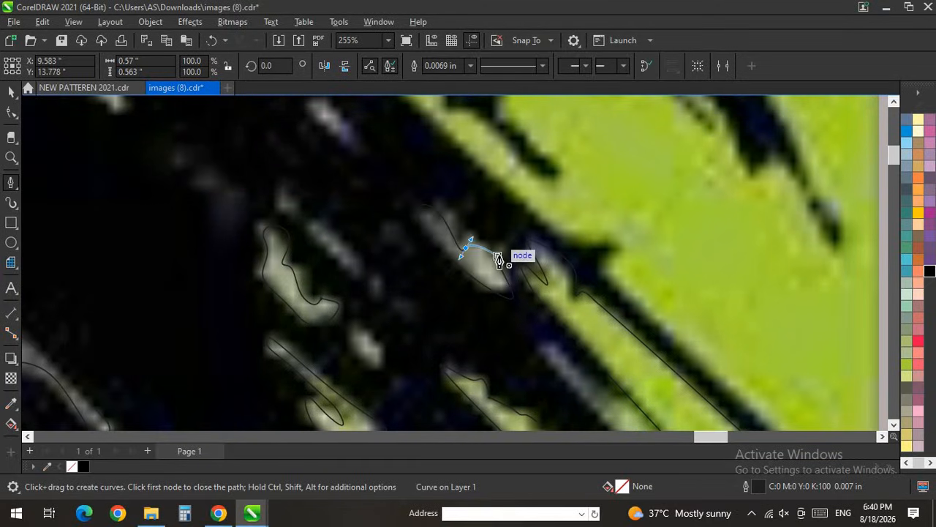
{"action": "scroll", "coordinate": [396, 237], "scroll_direction": "down", "scroll_amount": 4}
Step: Start a new outline outside the image edge and trace up along the upper side of the thin diagonal black stripe
{"action": "scroll", "coordinate": [611, 332], "scroll_direction": "up", "scroll_amount": 2}
{"action": "left_click", "coordinate": [569, 345]}
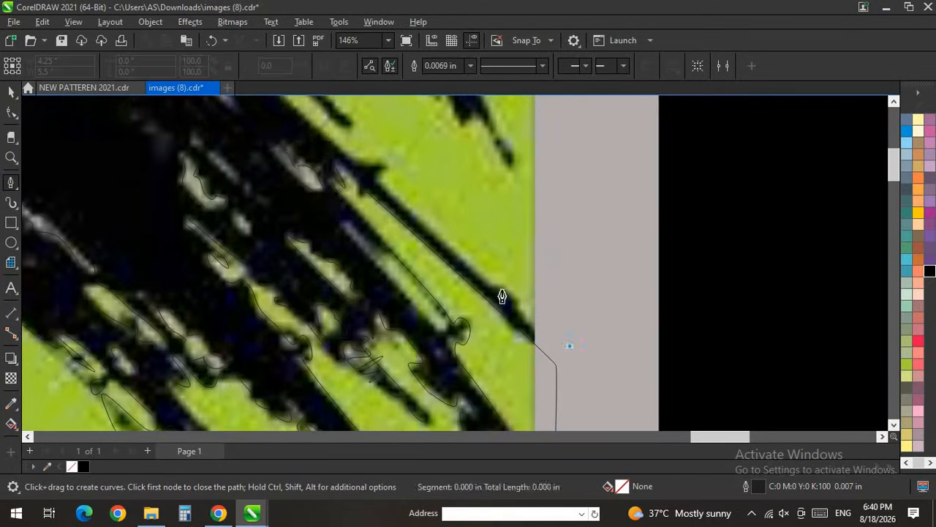
{"action": "scroll", "coordinate": [502, 292], "scroll_direction": "up", "scroll_amount": 3}
{"action": "left_click_drag", "start_coordinate": [538, 329], "coordinate": [527, 307]}
{"action": "left_click", "coordinate": [455, 261]}
{"action": "left_click", "coordinate": [387, 194]}
{"action": "scroll", "coordinate": [453, 246], "scroll_direction": "down", "scroll_amount": 4}
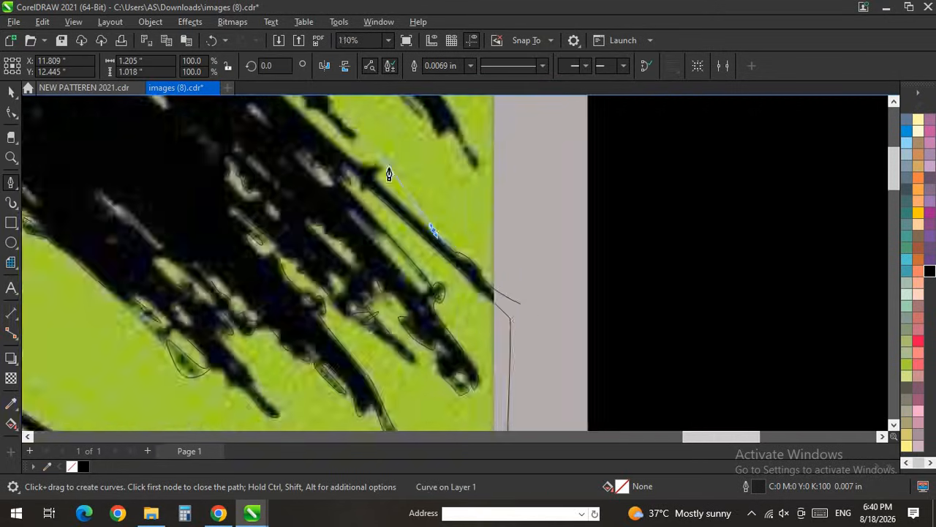
Step: Continue the outline around the pointed black barb at the upper end of the thin stripe
{"action": "scroll", "coordinate": [382, 167], "scroll_direction": "up", "scroll_amount": 5}
{"action": "left_click", "coordinate": [395, 220]}
{"action": "left_click", "coordinate": [374, 183]}
{"action": "left_click_drag", "start_coordinate": [321, 177], "coordinate": [245, 161]}
{"action": "scroll", "coordinate": [366, 275], "scroll_direction": "down", "scroll_amount": 5}
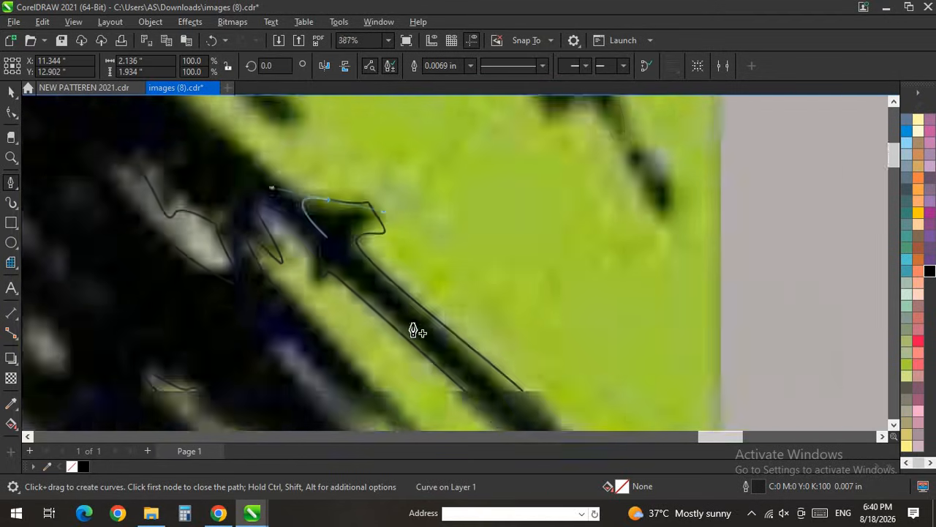
Step: Extend the outline up along the lower edge of the next diagonal green stroke
{"action": "scroll", "coordinate": [320, 215], "scroll_direction": "up", "scroll_amount": 2}
{"action": "scroll", "coordinate": [255, 198], "scroll_direction": "up", "scroll_amount": 2}
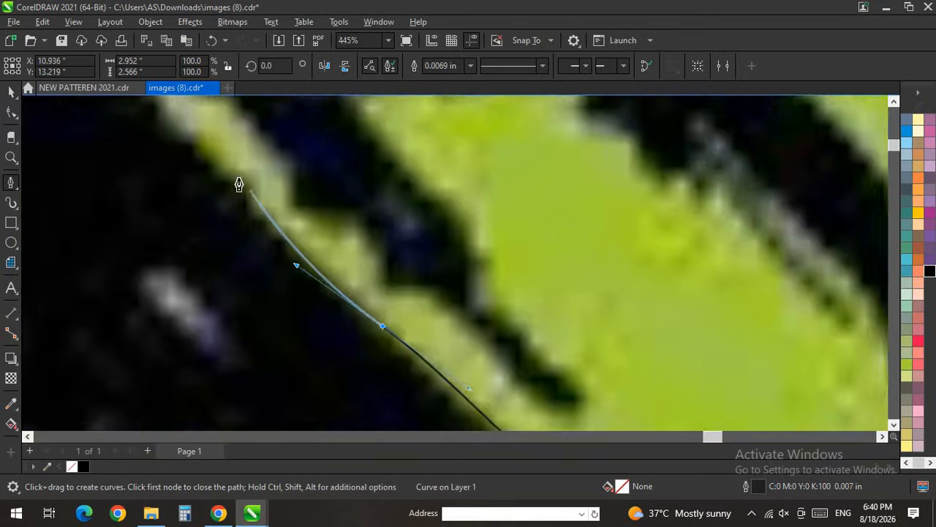
{"action": "scroll", "coordinate": [278, 219], "scroll_direction": "down", "scroll_amount": 2}
{"action": "scroll", "coordinate": [207, 139], "scroll_direction": "up", "scroll_amount": 1}
{"action": "scroll", "coordinate": [281, 255], "scroll_direction": "up", "scroll_amount": 1}
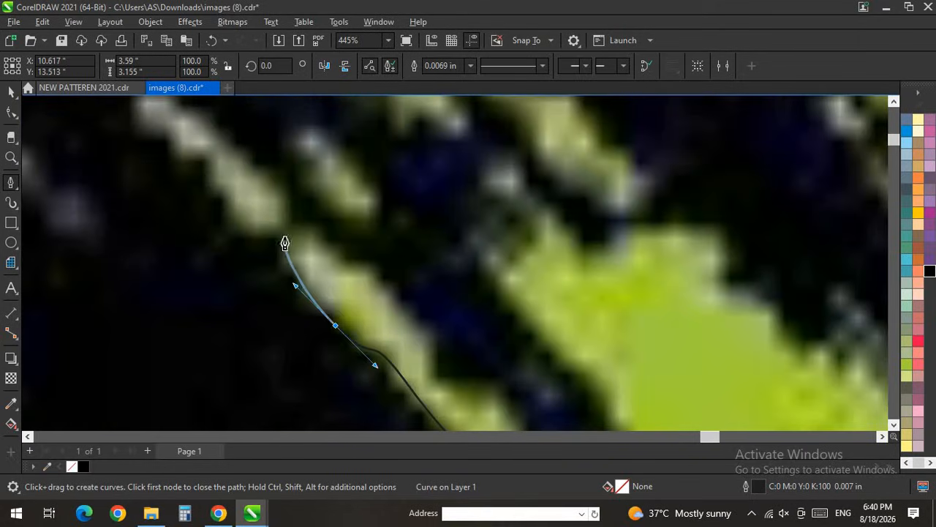
Step: Trace the notched lower edge of the stroke's pale end toward its tip
{"action": "left_click", "coordinate": [285, 235]}
{"action": "left_click_drag", "start_coordinate": [270, 228], "coordinate": [209, 184]}
{"action": "left_click", "coordinate": [209, 166]}
{"action": "left_click_drag", "start_coordinate": [191, 151], "coordinate": [148, 126]}
Step: Round the outline over the stroke's pale tip and trace its upper edge back down past the first notches
{"action": "scroll", "coordinate": [183, 165], "scroll_direction": "down", "scroll_amount": 2}
{"action": "scroll", "coordinate": [180, 155], "scroll_direction": "up", "scroll_amount": 3}
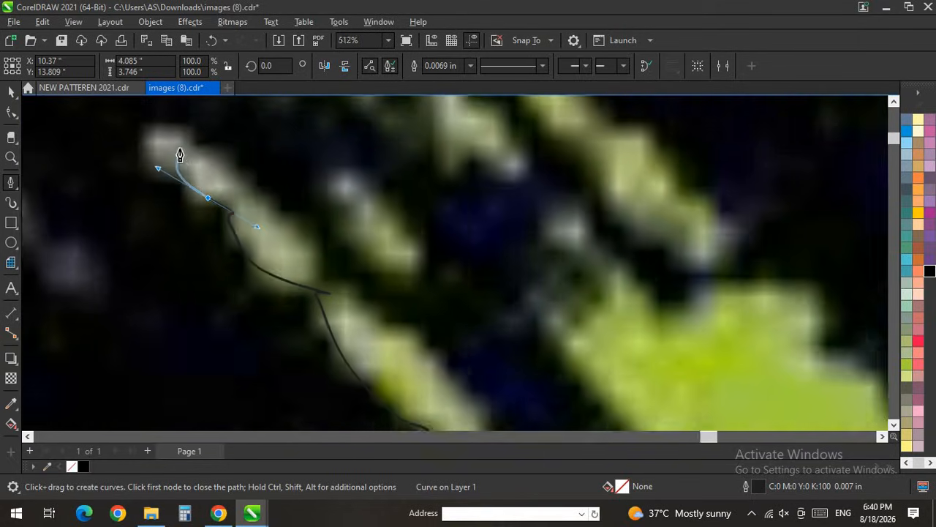
{"action": "left_click", "coordinate": [366, 287]}
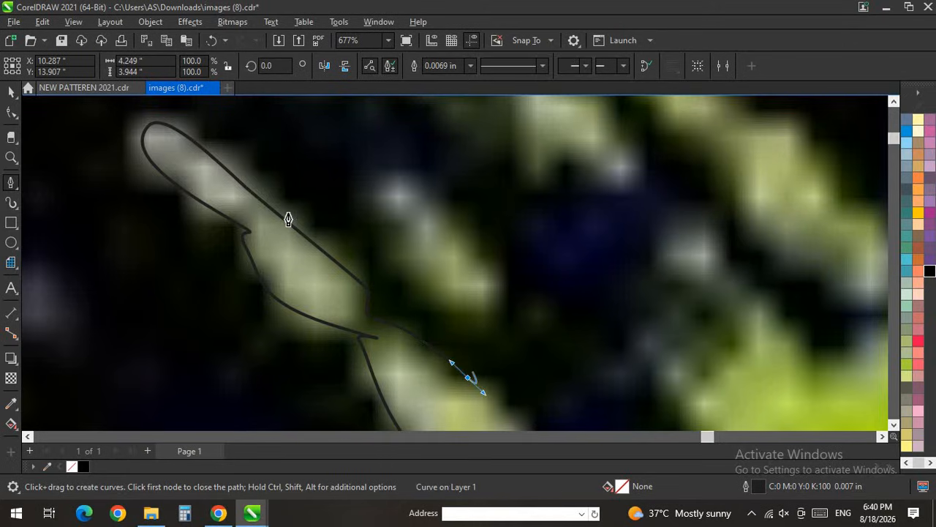
{"action": "scroll", "coordinate": [285, 212], "scroll_direction": "down", "scroll_amount": 2}
{"action": "scroll", "coordinate": [446, 341], "scroll_direction": "up", "scroll_amount": 1}
{"action": "left_click_drag", "start_coordinate": [329, 265], "coordinate": [331, 278]}
{"action": "left_click_drag", "start_coordinate": [398, 327], "coordinate": [401, 337]}
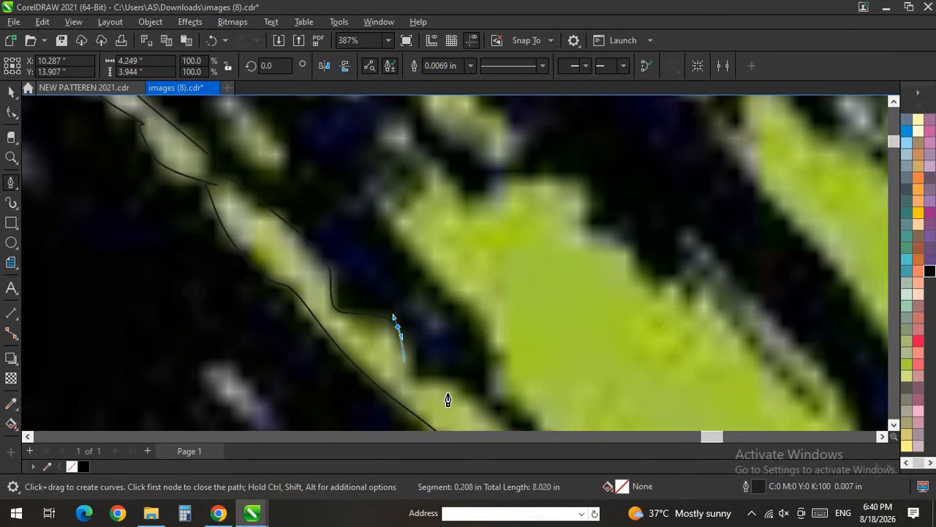
Step: Extend the outline down along the narrow black gap above the stroke and around the gap's lower end
{"action": "scroll", "coordinate": [386, 275], "scroll_direction": "down", "scroll_amount": 2}
{"action": "scroll", "coordinate": [523, 396], "scroll_direction": "up", "scroll_amount": 2}
{"action": "scroll", "coordinate": [440, 335], "scroll_direction": "down", "scroll_amount": 1}
{"action": "scroll", "coordinate": [560, 371], "scroll_direction": "up", "scroll_amount": 1}
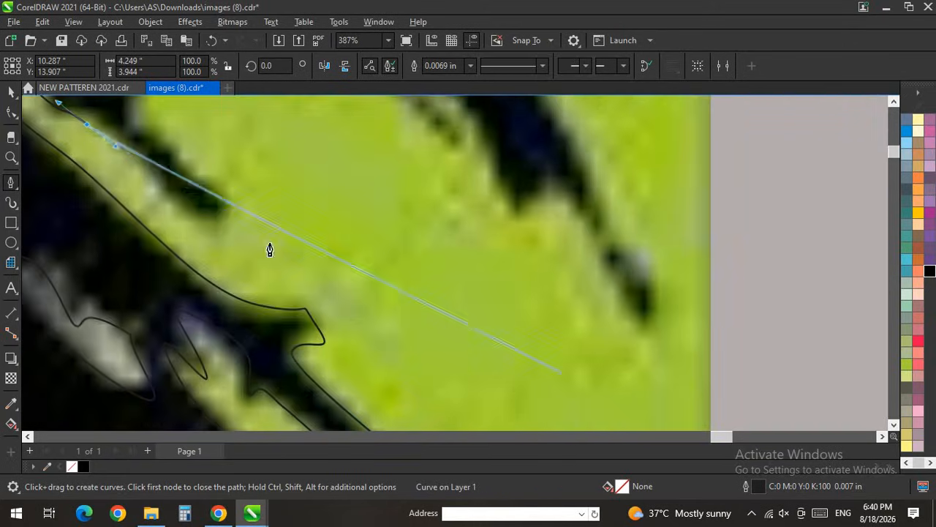
{"action": "left_click_drag", "start_coordinate": [178, 211], "coordinate": [201, 241]}
Step: Trace back up the gap's other side and across the spiky top edge of the large green area
{"action": "scroll", "coordinate": [346, 315], "scroll_direction": "down", "scroll_amount": 5}
{"action": "scroll", "coordinate": [233, 187], "scroll_direction": "up", "scroll_amount": 5}
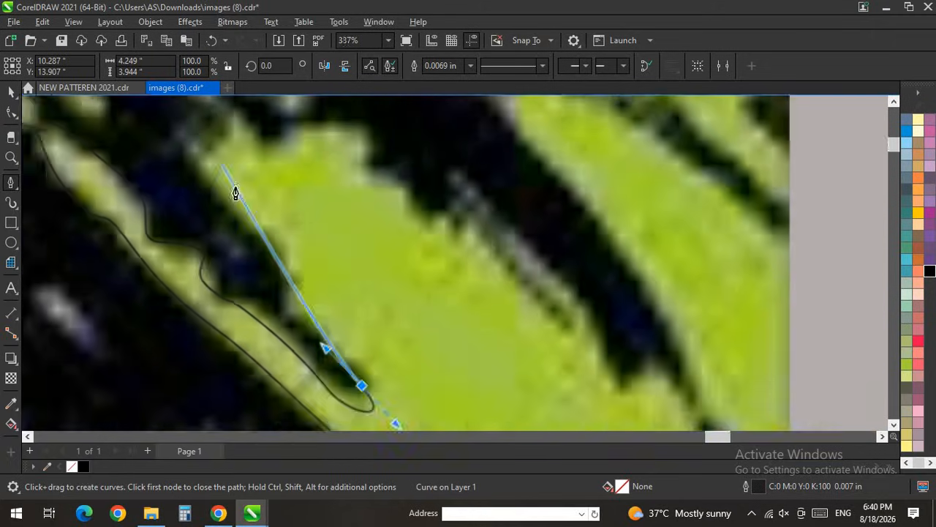
{"action": "left_click_drag", "start_coordinate": [186, 138], "coordinate": [202, 147]}
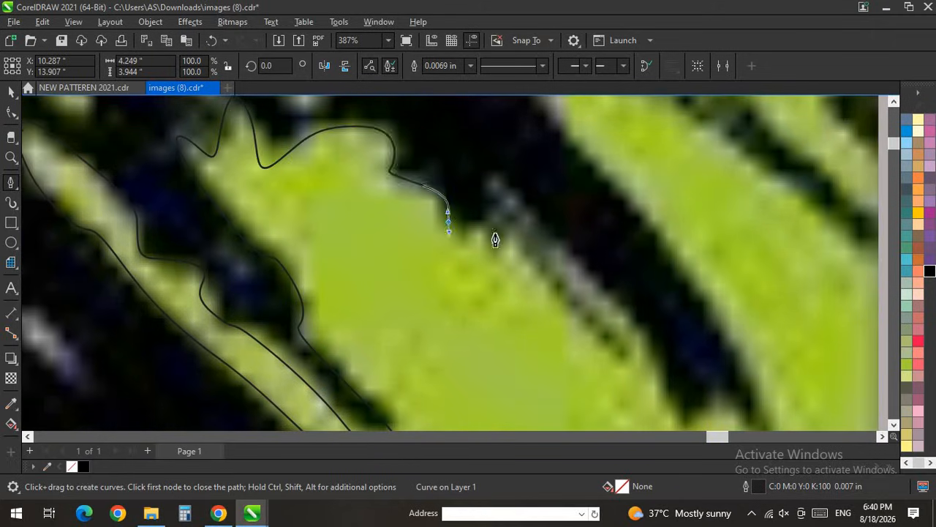
Step: Trace around the thin dark sliver in the large green area and down to the pointed end of the wide black wedge
{"action": "left_click", "coordinate": [626, 355]}
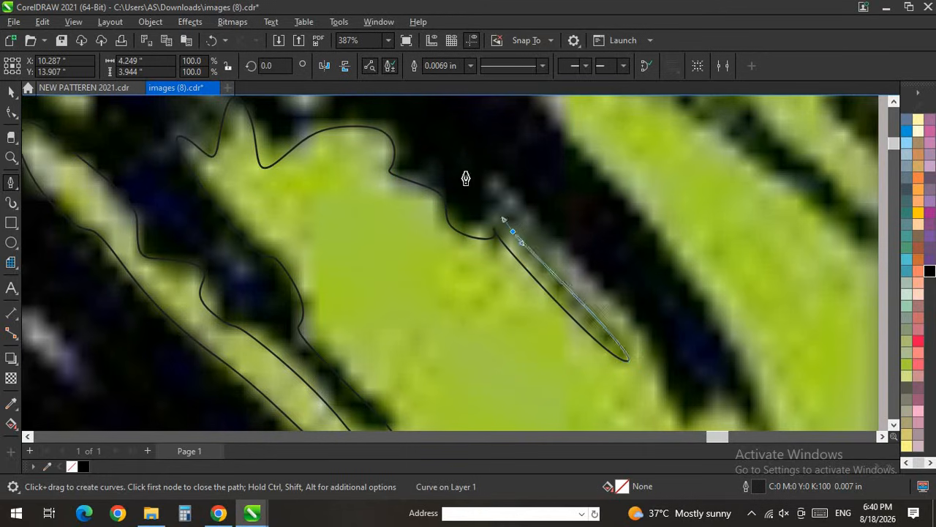
{"action": "left_click", "coordinate": [490, 183]}
{"action": "left_click_drag", "start_coordinate": [615, 306], "coordinate": [633, 329]}
{"action": "scroll", "coordinate": [373, 186], "scroll_direction": "down", "scroll_amount": 4}
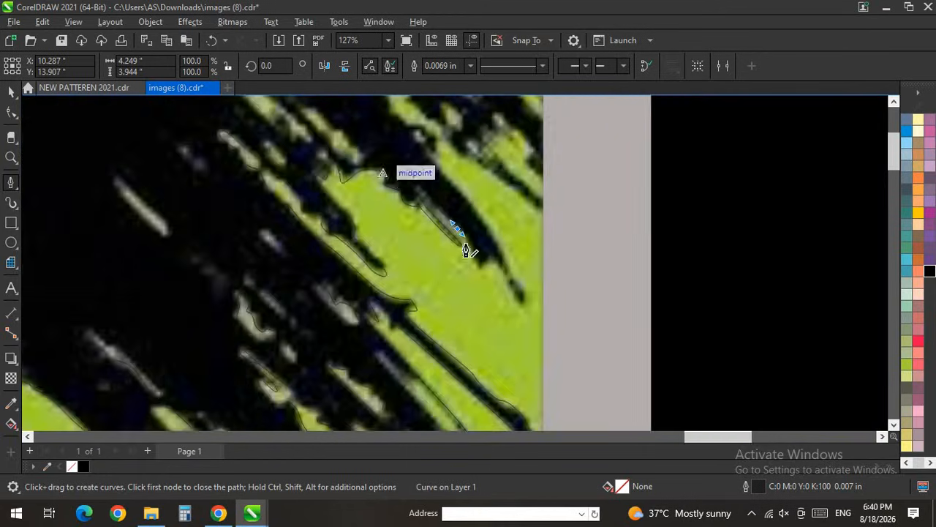
{"action": "scroll", "coordinate": [490, 300], "scroll_direction": "up", "scroll_amount": 4}
{"action": "left_click_drag", "start_coordinate": [426, 225], "coordinate": [480, 247]}
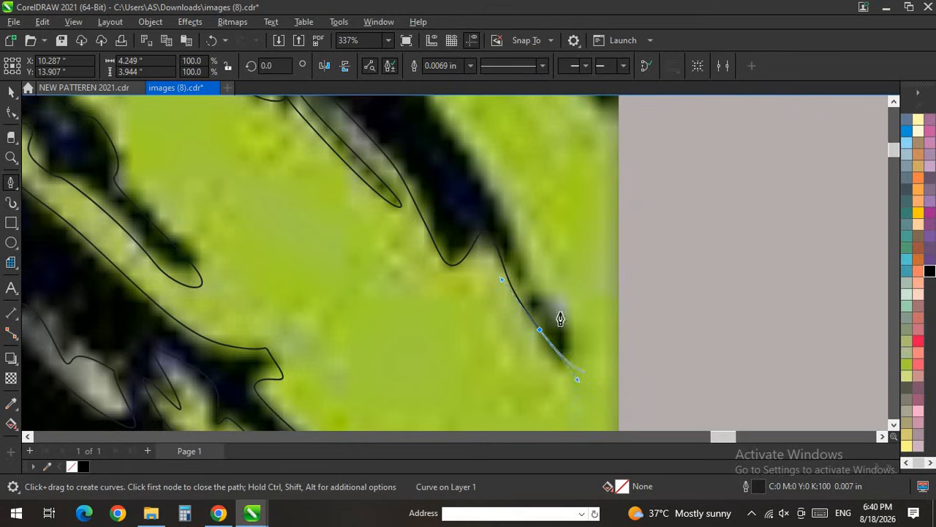
{"action": "scroll", "coordinate": [514, 322], "scroll_direction": "down", "scroll_amount": 4}
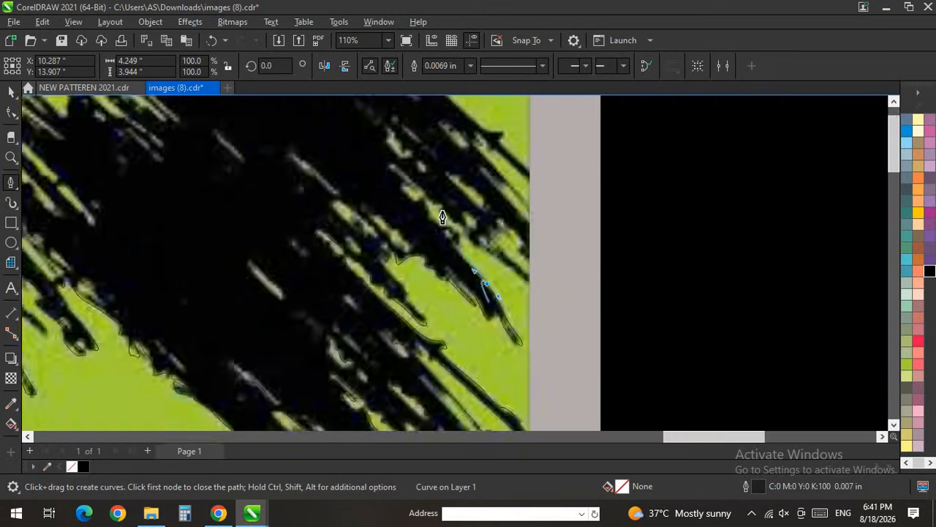
Step: Trace up the wedge's opposite side and along the ragged lower edge of the next green stroke to its pale upper end
{"action": "scroll", "coordinate": [442, 218], "scroll_direction": "up", "scroll_amount": 3}
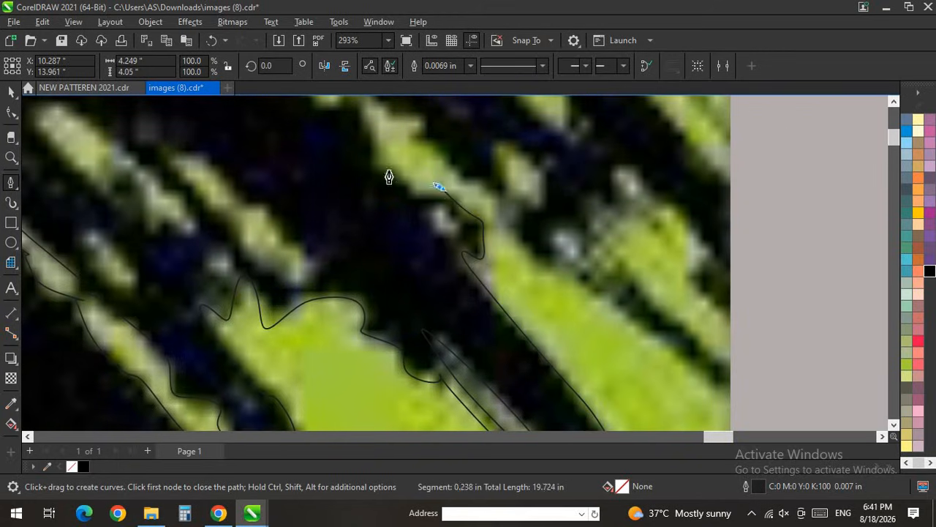
{"action": "scroll", "coordinate": [389, 236], "scroll_direction": "up", "scroll_amount": 2}
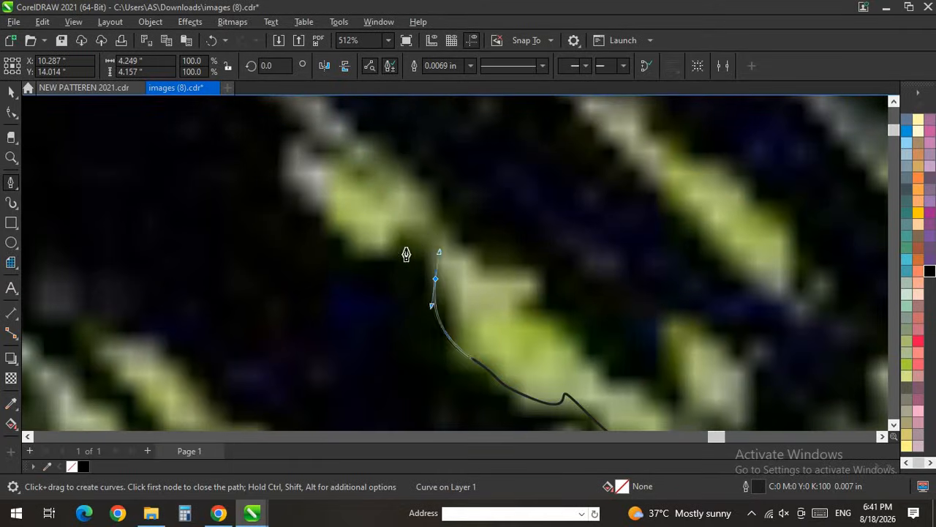
{"action": "scroll", "coordinate": [356, 209], "scroll_direction": "down", "scroll_amount": 2}
{"action": "scroll", "coordinate": [360, 339], "scroll_direction": "up", "scroll_amount": 1}
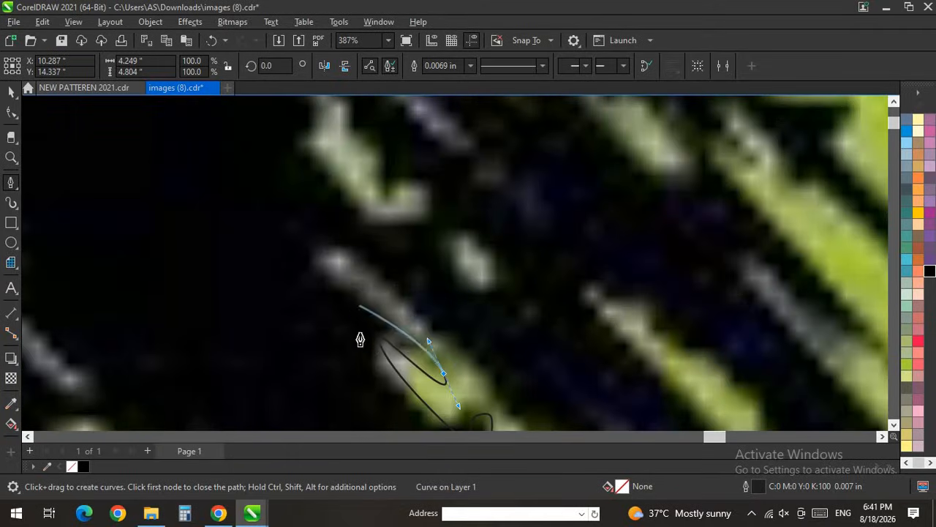
Step: Round the thin pale streak at the stroke's upper end and trace back down its upper edge to the notch
{"action": "left_click_drag", "start_coordinate": [485, 378], "coordinate": [492, 389]}
{"action": "scroll", "coordinate": [455, 284], "scroll_direction": "down", "scroll_amount": 2}
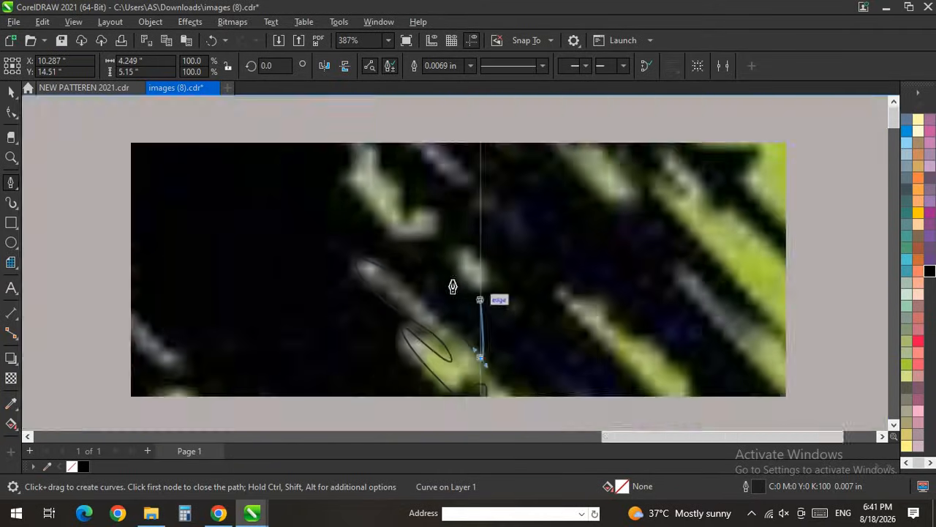
{"action": "scroll", "coordinate": [505, 370], "scroll_direction": "up", "scroll_amount": 4}
{"action": "left_click_drag", "start_coordinate": [464, 334], "coordinate": [477, 353]}
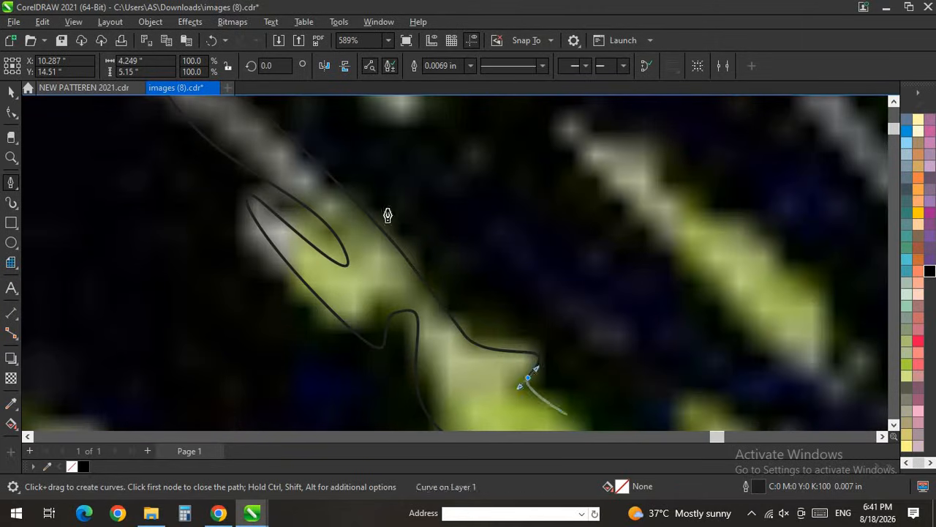
Step: Continue down the stroke's upper edge and loop the outline around the small pale fleck beside it
{"action": "scroll", "coordinate": [455, 300], "scroll_direction": "down", "scroll_amount": 2}
{"action": "scroll", "coordinate": [372, 259], "scroll_direction": "up", "scroll_amount": 4}
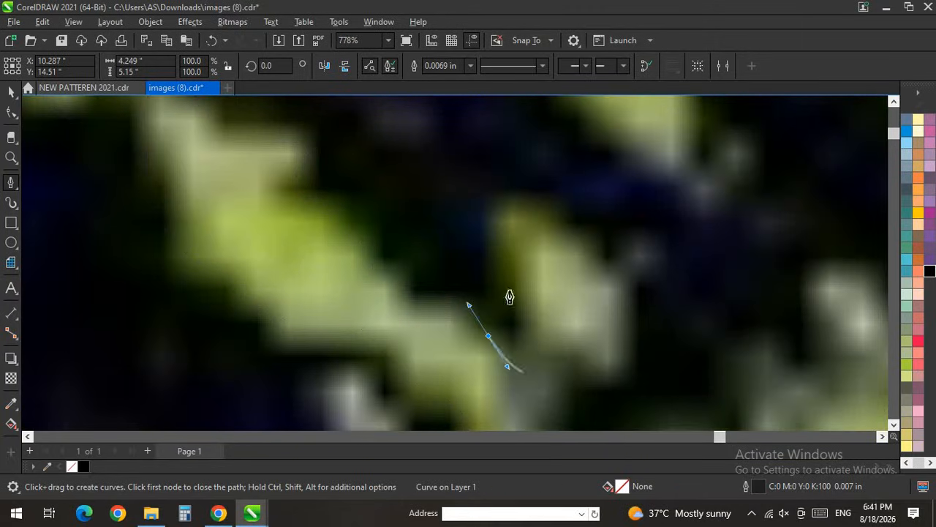
{"action": "left_click_drag", "start_coordinate": [531, 339], "coordinate": [512, 293]}
{"action": "left_click_drag", "start_coordinate": [476, 215], "coordinate": [482, 201]}
{"action": "left_click_drag", "start_coordinate": [621, 320], "coordinate": [633, 363]}
{"action": "left_click_drag", "start_coordinate": [630, 388], "coordinate": [617, 388]}
Step: Extend the outline from the fleck down the upper edge of the broad green stroke toward the image's right edge
{"action": "scroll", "coordinate": [398, 165], "scroll_direction": "down", "scroll_amount": 5}
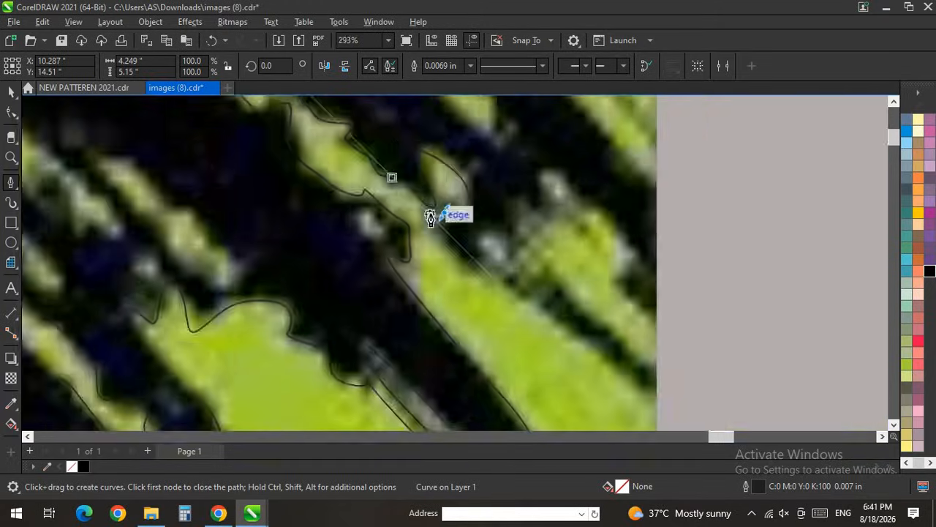
{"action": "scroll", "coordinate": [433, 223], "scroll_direction": "up", "scroll_amount": 5}
{"action": "left_click_drag", "start_coordinate": [466, 268], "coordinate": [496, 323]}
{"action": "scroll", "coordinate": [471, 278], "scroll_direction": "down", "scroll_amount": 5}
{"action": "scroll", "coordinate": [439, 256], "scroll_direction": "up", "scroll_amount": 4}
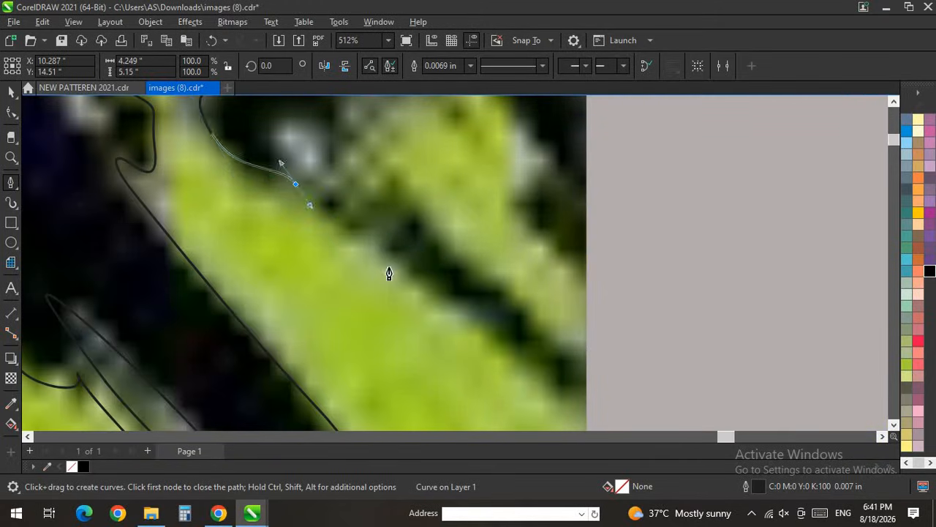
{"action": "left_click_drag", "start_coordinate": [389, 265], "coordinate": [404, 278]}
{"action": "left_click_drag", "start_coordinate": [497, 329], "coordinate": [527, 368]}
Step: Carry the outline past the image's right edge and close it on its starting node outside the image
{"action": "scroll", "coordinate": [435, 194], "scroll_direction": "down", "scroll_amount": 3}
{"action": "scroll", "coordinate": [492, 276], "scroll_direction": "up", "scroll_amount": 3}
{"action": "scroll", "coordinate": [553, 340], "scroll_direction": "down", "scroll_amount": 3}
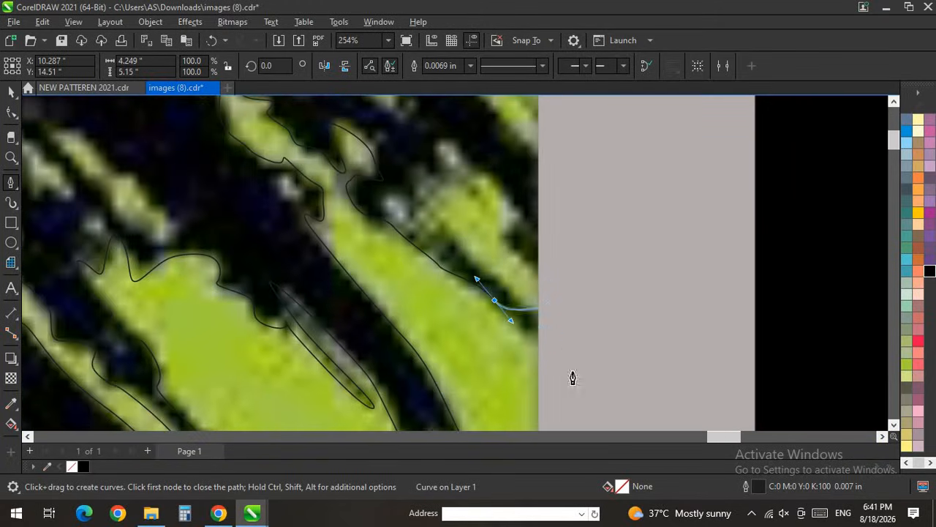
{"action": "scroll", "coordinate": [556, 314], "scroll_direction": "down", "scroll_amount": 3}
{"action": "scroll", "coordinate": [537, 274], "scroll_direction": "up", "scroll_amount": 4}
{"action": "scroll", "coordinate": [540, 296], "scroll_direction": "down", "scroll_amount": 2}
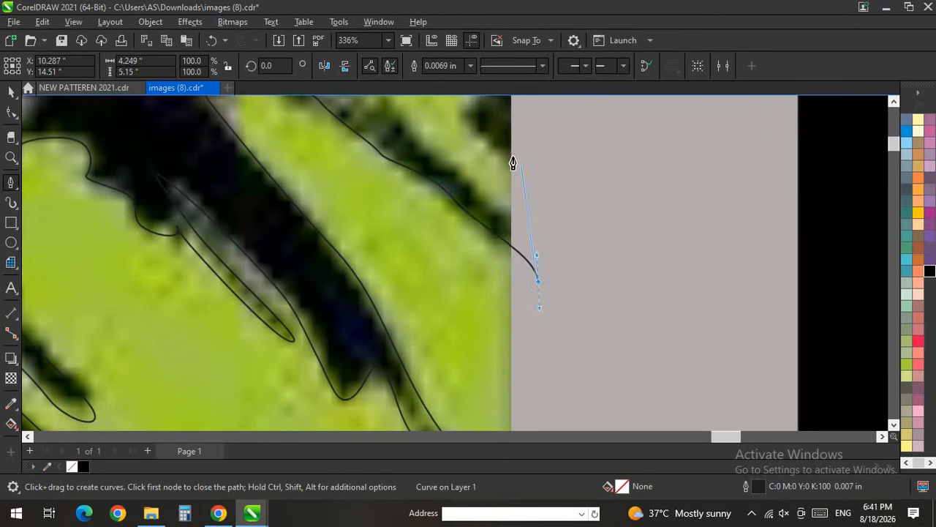
{"action": "scroll", "coordinate": [513, 163], "scroll_direction": "down", "scroll_amount": 3}
{"action": "scroll", "coordinate": [533, 246], "scroll_direction": "up", "scroll_amount": 3}
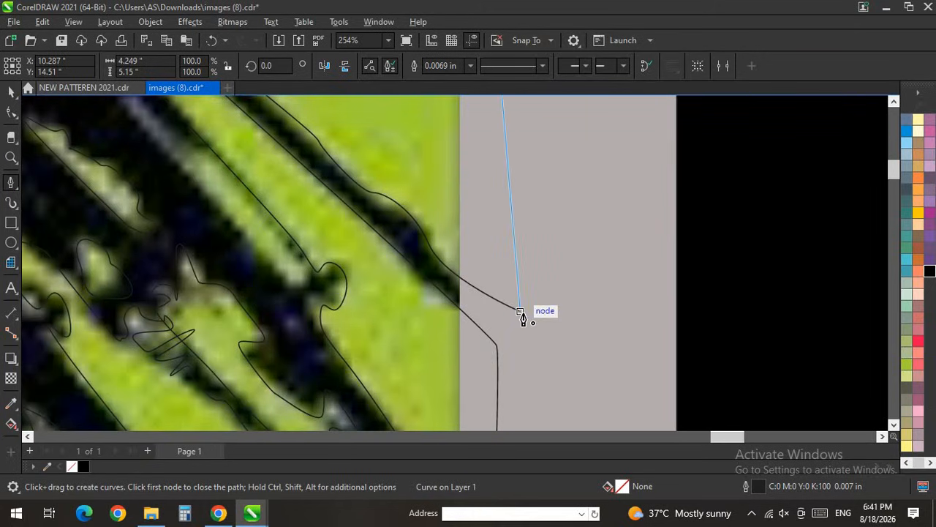
{"action": "left_click", "coordinate": [522, 316]}
Step: Start a new outline outside the image edge and trace the lower side of the neighbouring green patch around its pale spike
{"action": "scroll", "coordinate": [395, 278], "scroll_direction": "down", "scroll_amount": 5}
{"action": "scroll", "coordinate": [388, 295], "scroll_direction": "up", "scroll_amount": 3}
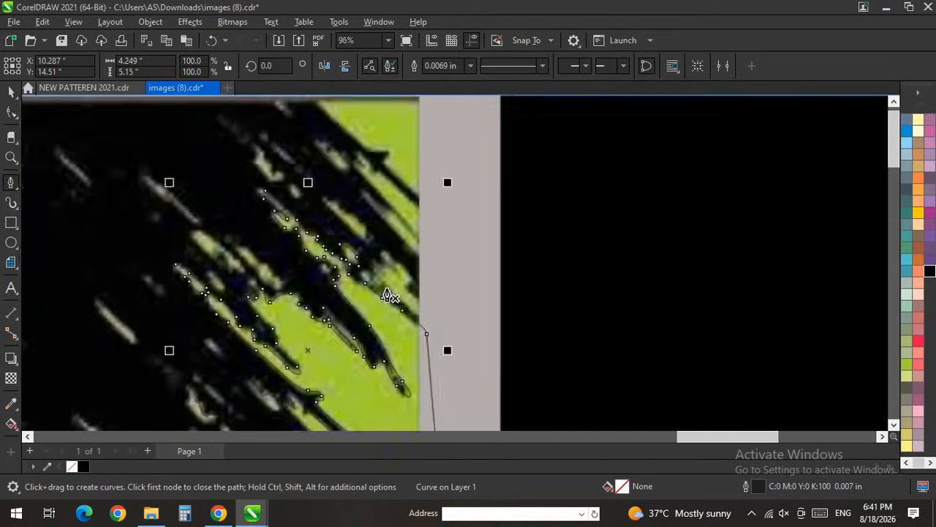
{"action": "scroll", "coordinate": [439, 311], "scroll_direction": "up", "scroll_amount": 5}
{"action": "scroll", "coordinate": [381, 307], "scroll_direction": "up", "scroll_amount": 1}
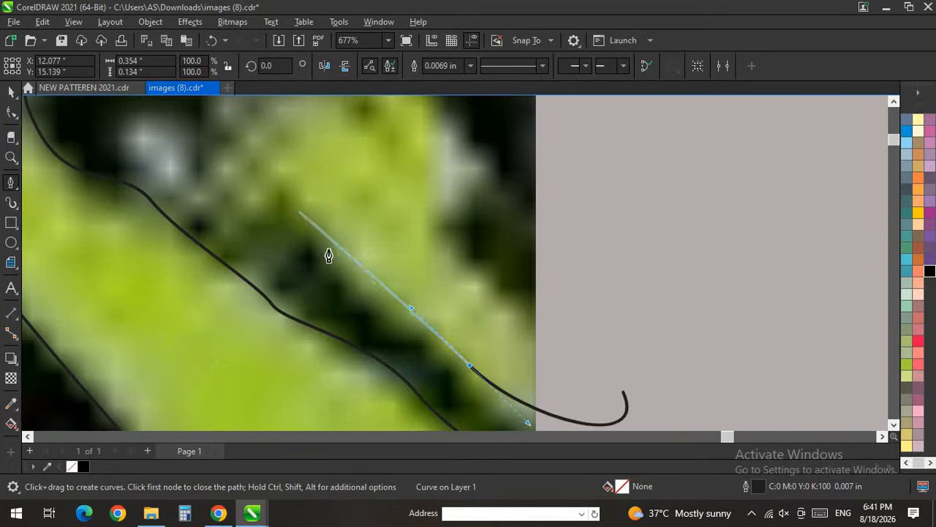
{"action": "left_click_drag", "start_coordinate": [329, 250], "coordinate": [296, 213]}
{"action": "left_click_drag", "start_coordinate": [276, 228], "coordinate": [230, 246]}
{"action": "left_click_drag", "start_coordinate": [169, 154], "coordinate": [152, 126]}
{"action": "left_click_drag", "start_coordinate": [163, 146], "coordinate": [204, 185]}
{"action": "left_click_drag", "start_coordinate": [230, 144], "coordinate": [218, 114]}
{"action": "scroll", "coordinate": [286, 244], "scroll_direction": "down", "scroll_amount": 2}
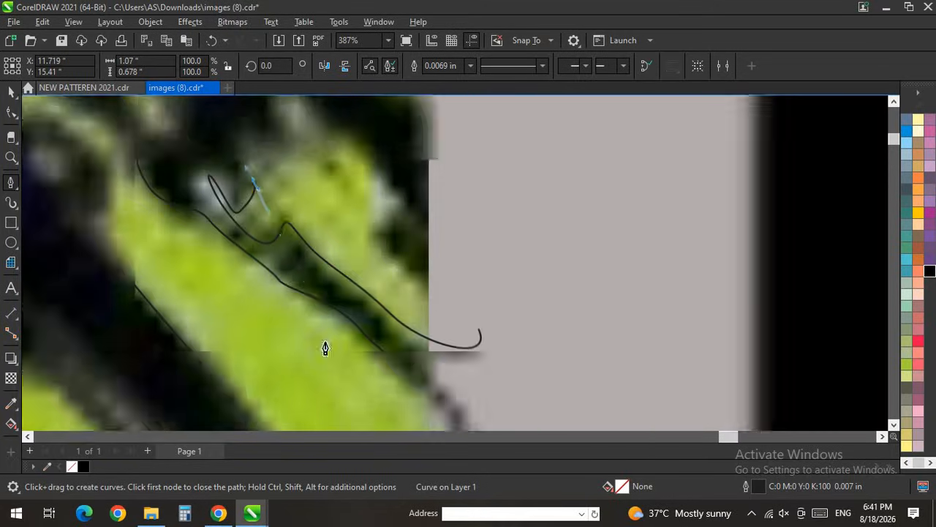
Step: Trace the green patch's upper spikes and its notched outer side, and close the outline outside the image edge
{"action": "scroll", "coordinate": [325, 349], "scroll_direction": "up", "scroll_amount": 1}
{"action": "left_click_drag", "start_coordinate": [338, 293], "coordinate": [312, 235]}
{"action": "left_click_drag", "start_coordinate": [319, 218], "coordinate": [340, 236]}
{"action": "left_click_drag", "start_coordinate": [384, 288], "coordinate": [405, 296]}
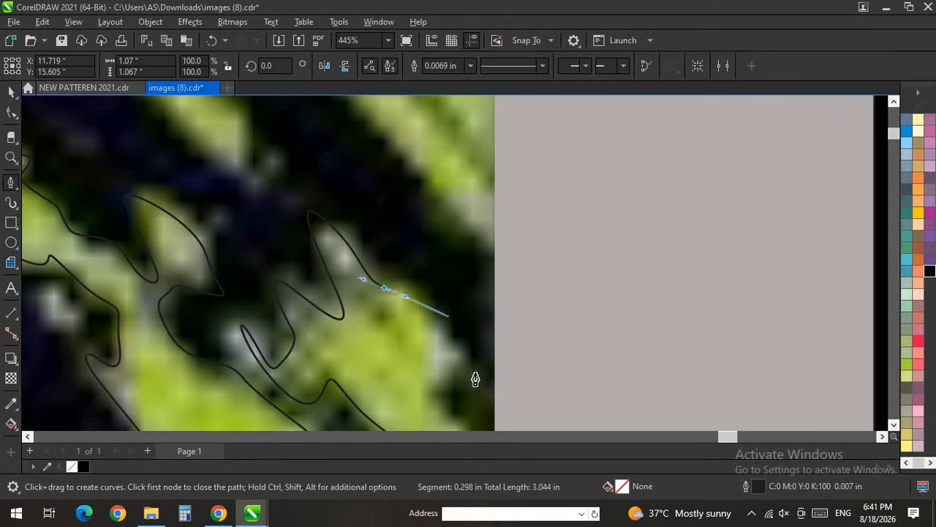
{"action": "scroll", "coordinate": [400, 239], "scroll_direction": "down", "scroll_amount": 3}
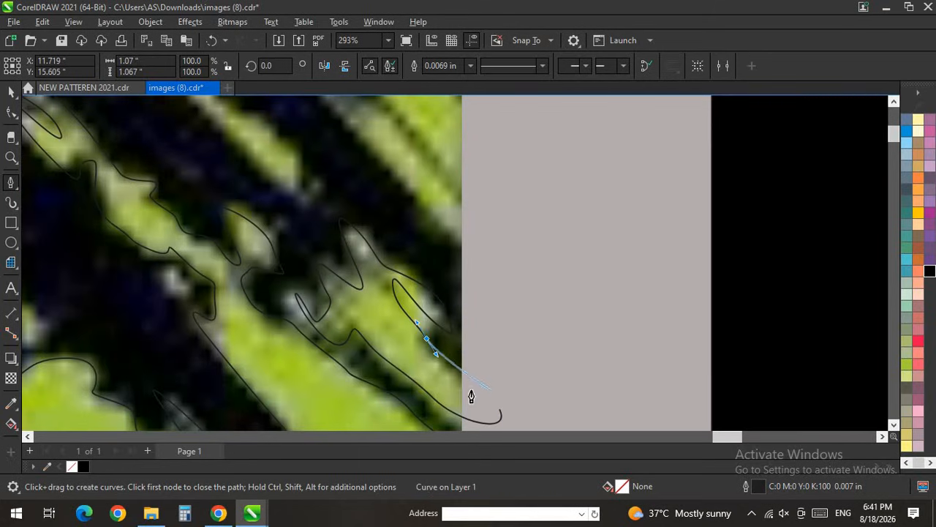
{"action": "left_click_drag", "start_coordinate": [472, 396], "coordinate": [500, 419]}
Step: Trace the isolated diagonal green stroke above the patch as a closed curve with a small hook at its lower end
{"action": "scroll", "coordinate": [380, 282], "scroll_direction": "up", "scroll_amount": 4}
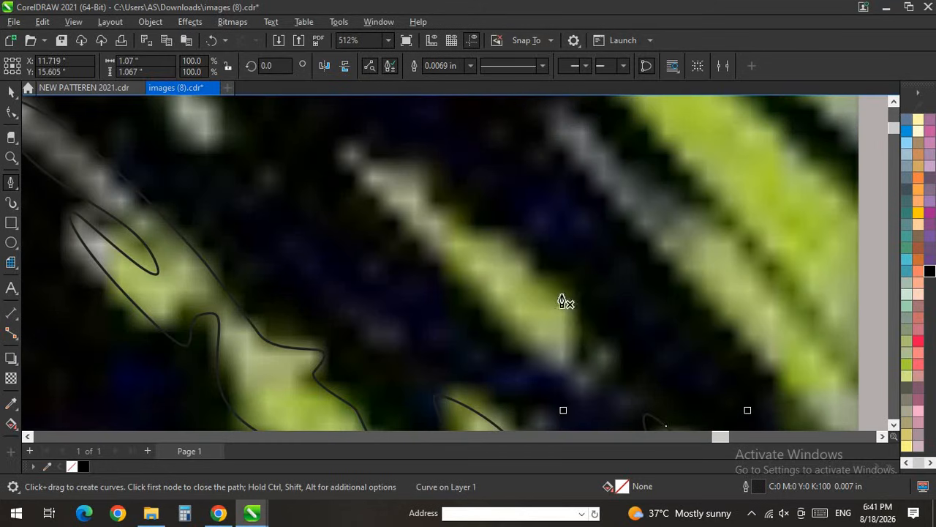
{"action": "left_click", "coordinate": [561, 294]}
{"action": "left_click", "coordinate": [591, 372]}
{"action": "left_click_drag", "start_coordinate": [611, 361], "coordinate": [625, 339]}
{"action": "left_click_drag", "start_coordinate": [553, 361], "coordinate": [498, 308]}
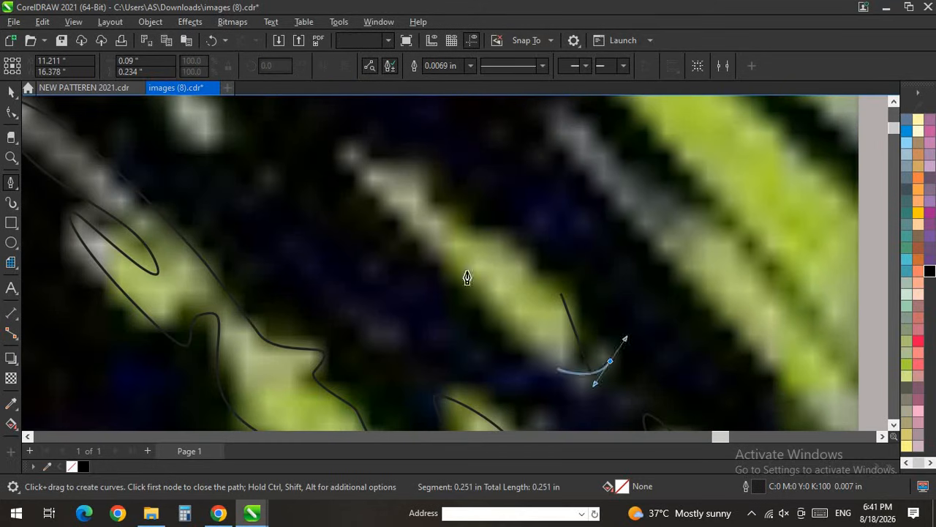
{"action": "mouse_move", "coordinate": [348, 150]}
{"action": "left_mouse_down"}
{"action": "mouse_move", "coordinate": [344, 134]}
{"action": "mouse_move", "coordinate": [392, 175]}
{"action": "left_mouse_up"}
{"action": "left_click", "coordinate": [430, 177]}
{"action": "left_click_drag", "start_coordinate": [471, 247], "coordinate": [494, 251]}
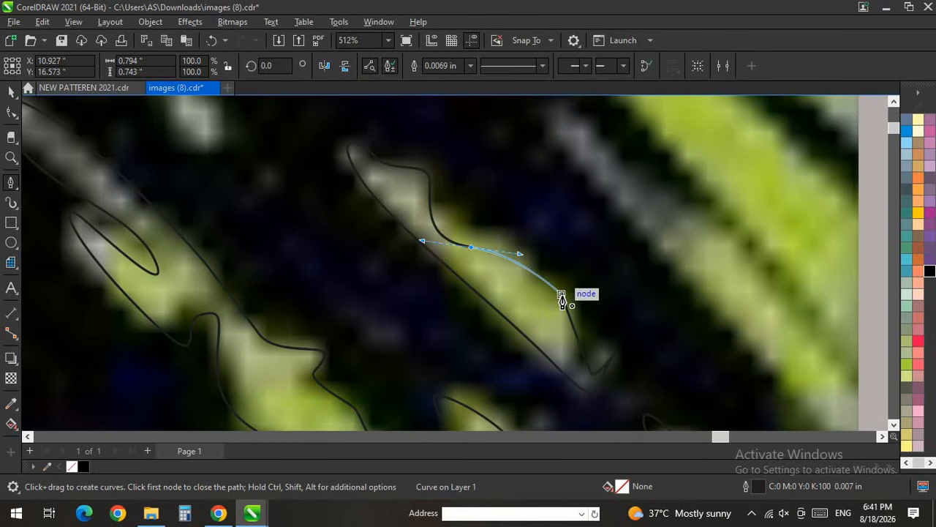
{"action": "left_click", "coordinate": [561, 294]}
Step: Outline the isolated wavy green stroke above the large green area's spiky top edge as a closed curve
{"action": "scroll", "coordinate": [502, 219], "scroll_direction": "down", "scroll_amount": 10}
{"action": "scroll", "coordinate": [409, 306], "scroll_direction": "up", "scroll_amount": 10}
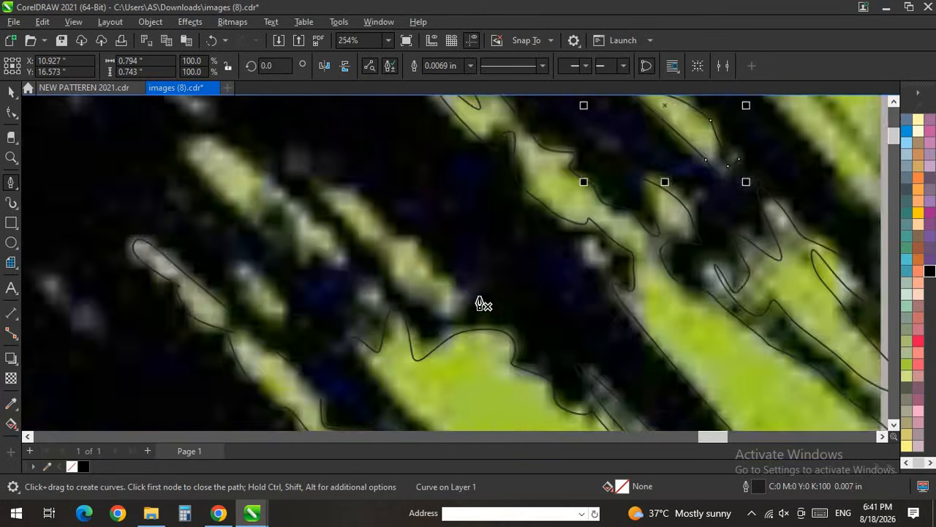
{"action": "left_click", "coordinate": [476, 346]}
{"action": "left_click_drag", "start_coordinate": [458, 360], "coordinate": [415, 368]}
{"action": "left_click_drag", "start_coordinate": [379, 328], "coordinate": [300, 271]}
{"action": "left_click_drag", "start_coordinate": [271, 223], "coordinate": [249, 200]}
{"action": "left_click_drag", "start_coordinate": [213, 140], "coordinate": [240, 147]}
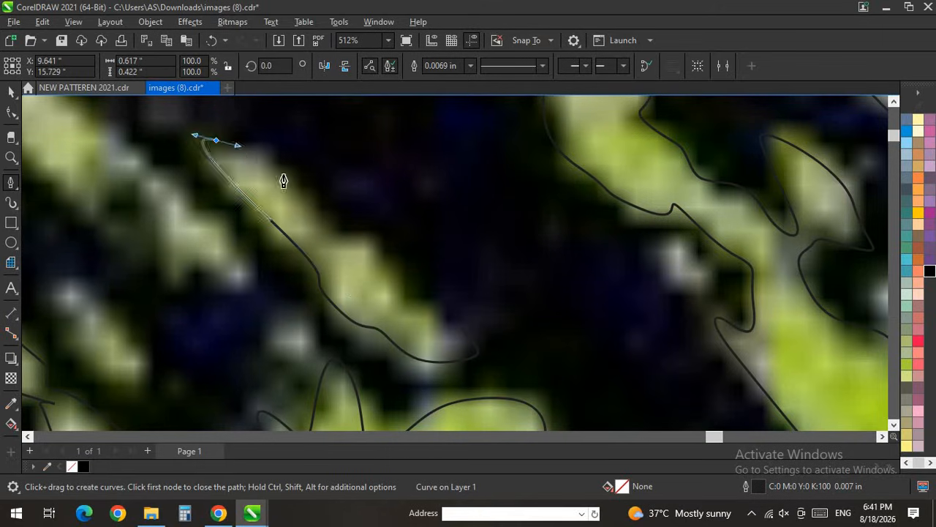
{"action": "left_click_drag", "start_coordinate": [294, 187], "coordinate": [313, 219]}
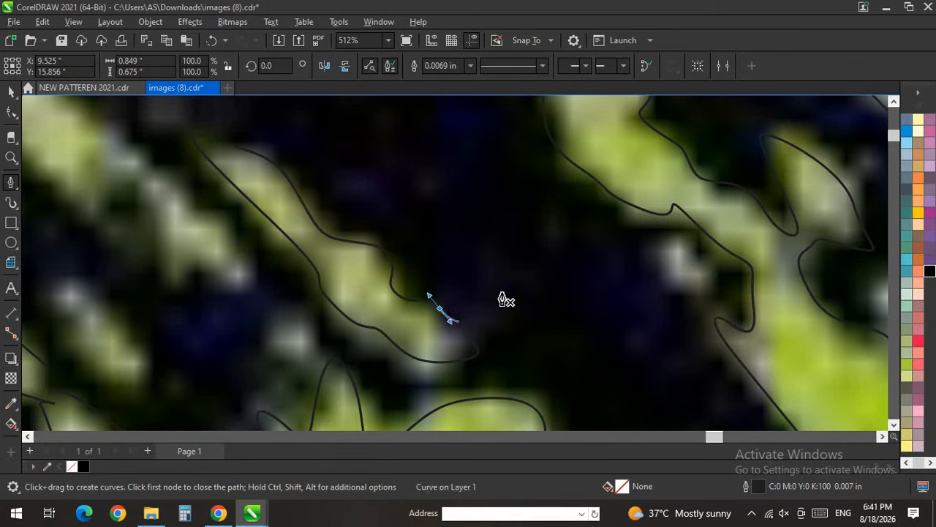
Step: Start an outline on the adjacent pale stroke and trace its forked lower side up to the rounded upper end
{"action": "scroll", "coordinate": [561, 319], "scroll_direction": "down", "scroll_amount": 2}
{"action": "scroll", "coordinate": [282, 244], "scroll_direction": "up", "scroll_amount": 3}
{"action": "left_click_drag", "start_coordinate": [496, 348], "coordinate": [476, 323]}
{"action": "left_click_drag", "start_coordinate": [428, 308], "coordinate": [401, 304]}
{"action": "left_click_drag", "start_coordinate": [382, 239], "coordinate": [340, 240]}
{"action": "left_click_drag", "start_coordinate": [373, 284], "coordinate": [339, 272]}
{"action": "scroll", "coordinate": [377, 329], "scroll_direction": "down", "scroll_amount": 2}
{"action": "scroll", "coordinate": [291, 250], "scroll_direction": "up", "scroll_amount": 2}
{"action": "left_click_drag", "start_coordinate": [237, 173], "coordinate": [205, 117]}
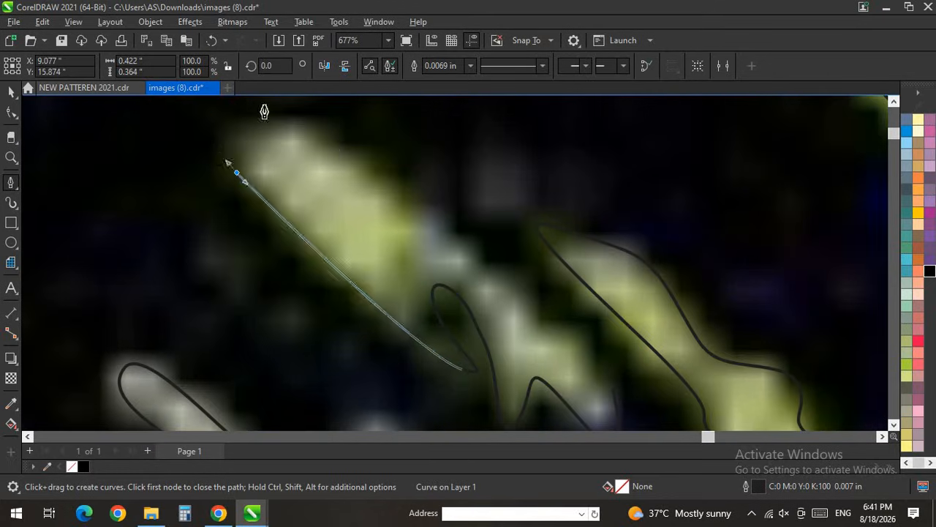
Step: Trace the pale stroke's upper edge from its rounded end back down and close the outline on its starting node
{"action": "left_click_drag", "start_coordinate": [357, 165], "coordinate": [430, 225]}
{"action": "left_click_drag", "start_coordinate": [501, 283], "coordinate": [554, 332]}
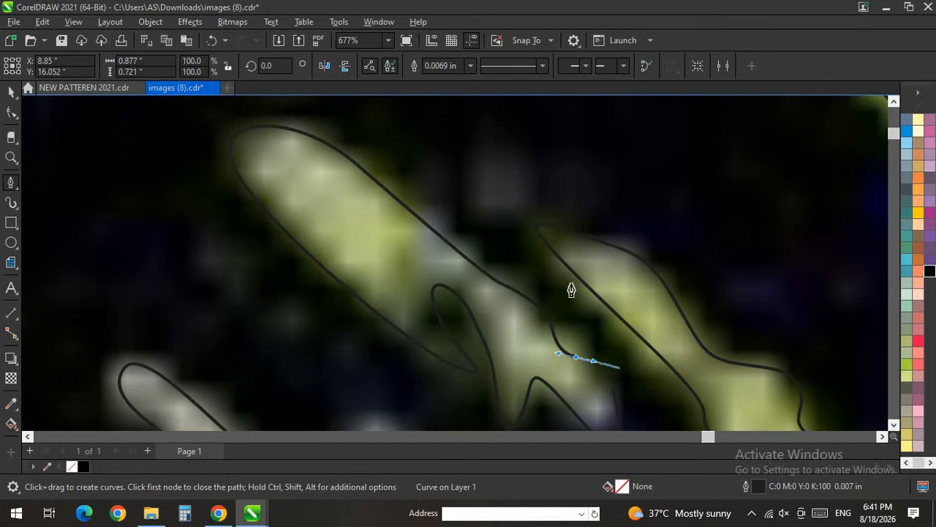
{"action": "scroll", "coordinate": [512, 238], "scroll_direction": "down", "scroll_amount": 3}
{"action": "scroll", "coordinate": [667, 380], "scroll_direction": "up", "scroll_amount": 4}
{"action": "left_click", "coordinate": [480, 287]}
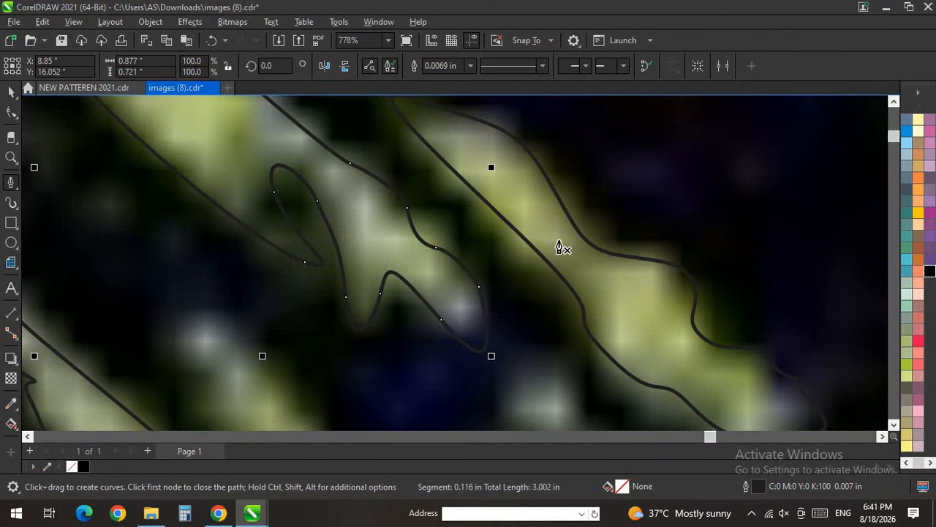
Step: Outline the small oval green fleck below the forked pale stroke as a closed curve
{"action": "scroll", "coordinate": [559, 245], "scroll_direction": "down", "scroll_amount": 3}
{"action": "scroll", "coordinate": [376, 311], "scroll_direction": "up", "scroll_amount": 2}
{"action": "left_click_drag", "start_coordinate": [608, 311], "coordinate": [622, 365]}
{"action": "left_click_drag", "start_coordinate": [520, 316], "coordinate": [485, 260]}
{"action": "left_click_drag", "start_coordinate": [535, 239], "coordinate": [579, 290]}
{"action": "left_click", "coordinate": [607, 310]}
{"action": "scroll", "coordinate": [654, 268], "scroll_direction": "down", "scroll_amount": 2}
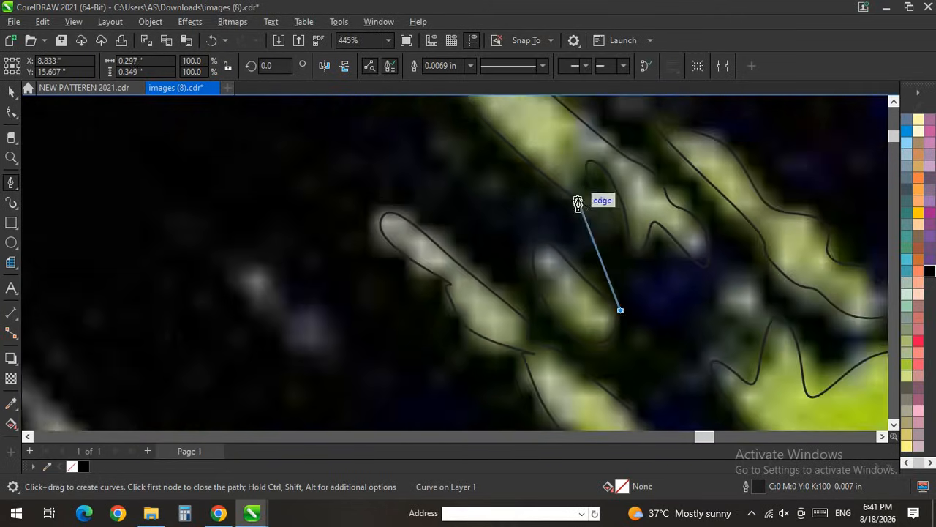
{"action": "scroll", "coordinate": [590, 258], "scroll_direction": "up", "scroll_amount": 8}
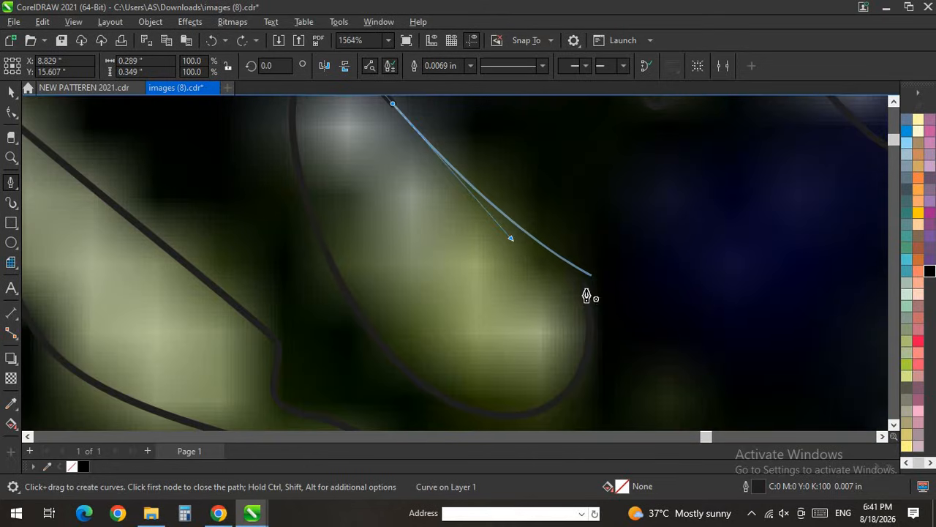
{"action": "left_click", "coordinate": [585, 293]}
{"action": "scroll", "coordinate": [534, 146], "scroll_direction": "down", "scroll_amount": 15}
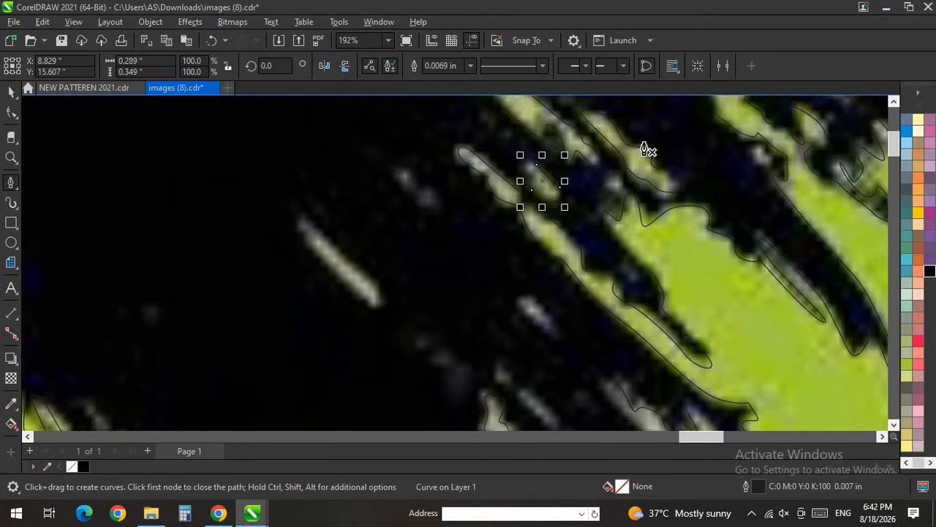
Step: Trace the isolated thin pale diagonal stroke in the black area beyond the green patch as a closed curve
{"action": "scroll", "coordinate": [573, 358], "scroll_direction": "up", "scroll_amount": 4}
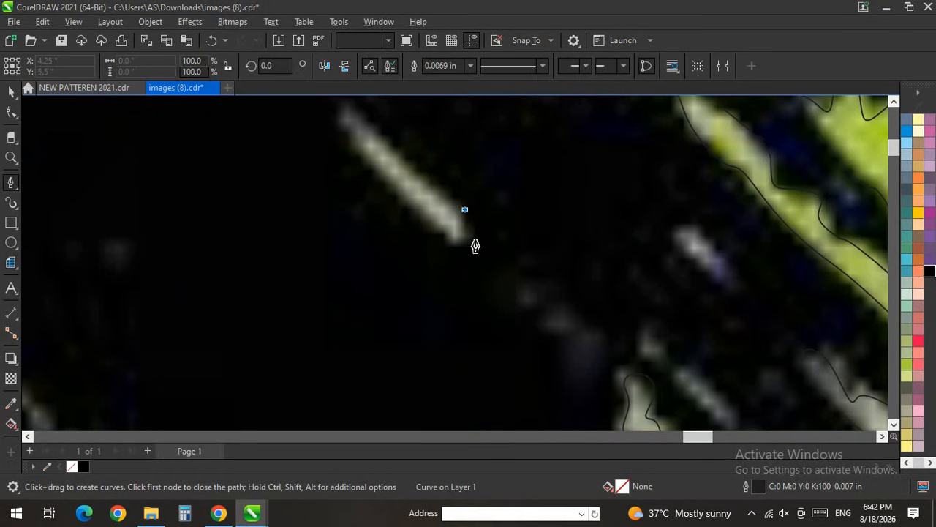
{"action": "left_click_drag", "start_coordinate": [453, 235], "coordinate": [431, 223]}
{"action": "left_click_drag", "start_coordinate": [336, 112], "coordinate": [338, 126]}
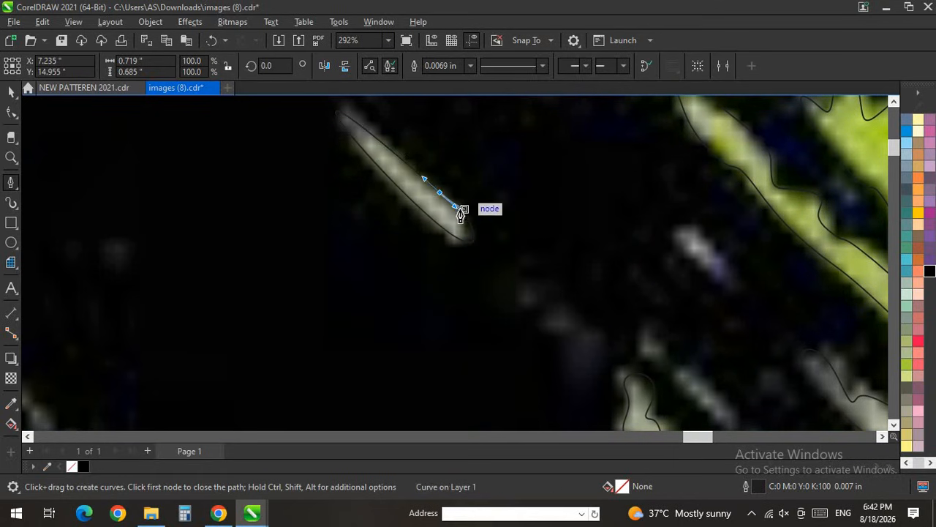
{"action": "left_click", "coordinate": [464, 212]}
{"action": "scroll", "coordinate": [487, 215], "scroll_direction": "down", "scroll_amount": 4}
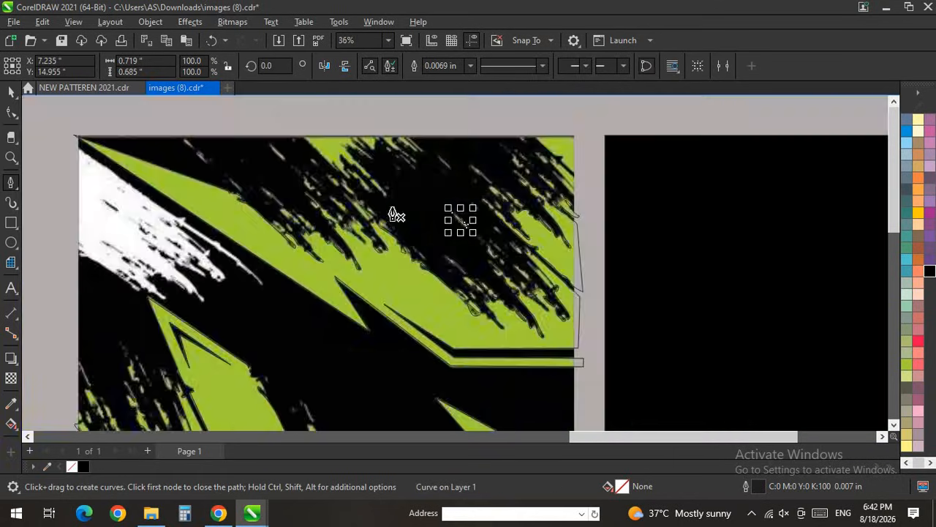
Step: Start the large green patch's outline above the image's upper edge and run it straight down the patch's long diagonal side
{"action": "scroll", "coordinate": [347, 130], "scroll_direction": "up", "scroll_amount": 1}
{"action": "scroll", "coordinate": [344, 130], "scroll_direction": "up", "scroll_amount": 2}
{"action": "scroll", "coordinate": [402, 274], "scroll_direction": "down", "scroll_amount": 3}
{"action": "scroll", "coordinate": [348, 150], "scroll_direction": "up", "scroll_amount": 5}
{"action": "scroll", "coordinate": [502, 293], "scroll_direction": "down", "scroll_amount": 2}
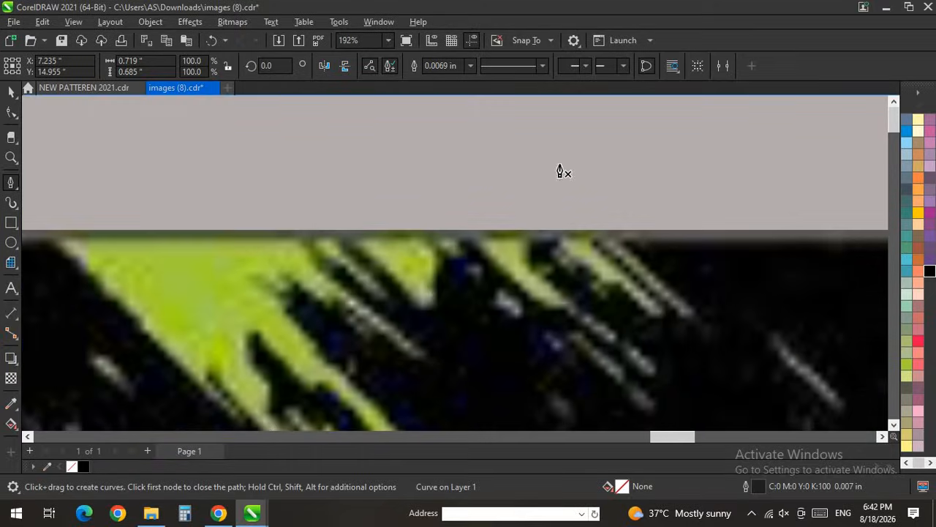
{"action": "left_click", "coordinate": [561, 165]}
{"action": "scroll", "coordinate": [170, 206], "scroll_direction": "up", "scroll_amount": 1}
{"action": "scroll", "coordinate": [91, 219], "scroll_direction": "up", "scroll_amount": 2}
{"action": "left_click", "coordinate": [131, 242]}
{"action": "scroll", "coordinate": [139, 235], "scroll_direction": "down", "scroll_amount": 1}
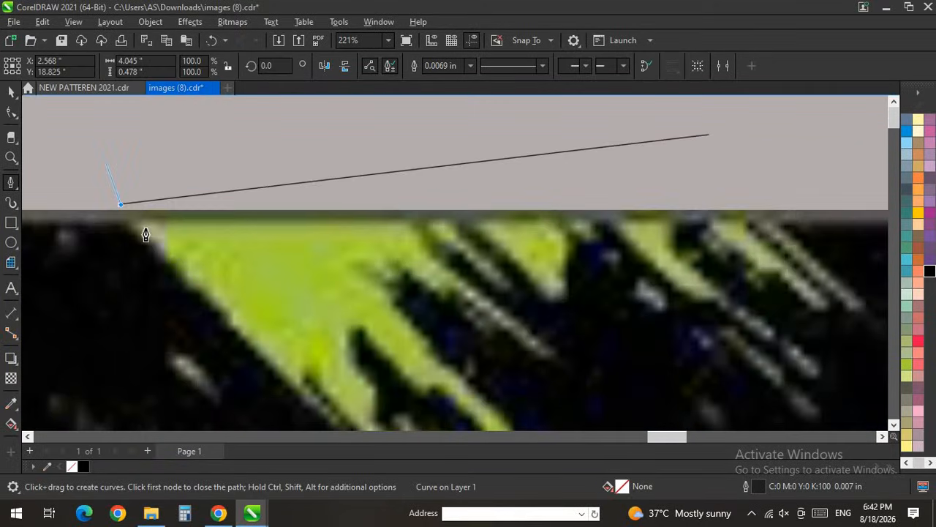
{"action": "scroll", "coordinate": [229, 288], "scroll_direction": "up", "scroll_amount": 1}
{"action": "scroll", "coordinate": [318, 397], "scroll_direction": "down", "scroll_amount": 2}
{"action": "scroll", "coordinate": [318, 370], "scroll_direction": "up", "scroll_amount": 2}
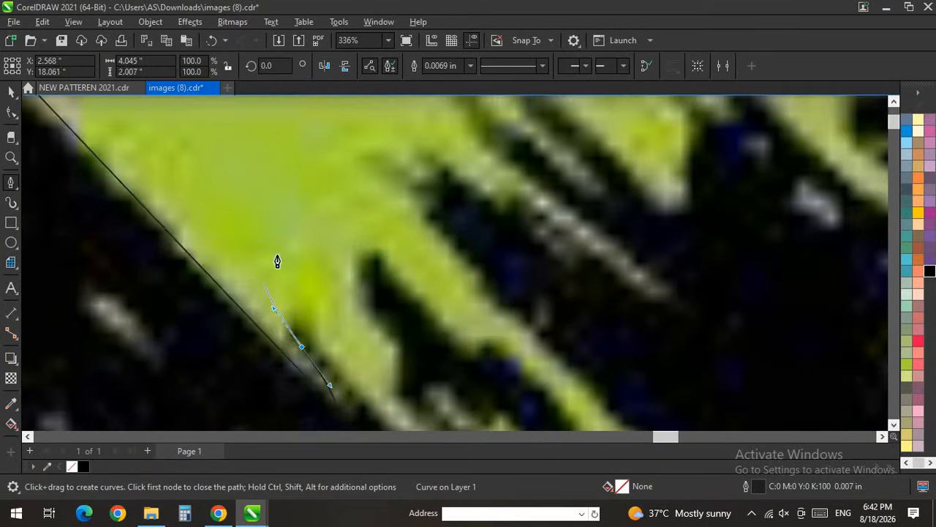
Step: Continue the patch outline around the narrow dark notch and down to the tip of the first pointed prong
{"action": "scroll", "coordinate": [277, 258], "scroll_direction": "down", "scroll_amount": 5}
{"action": "scroll", "coordinate": [303, 318], "scroll_direction": "up", "scroll_amount": 5}
{"action": "left_click", "coordinate": [262, 266]}
{"action": "left_click_drag", "start_coordinate": [315, 313], "coordinate": [358, 318]}
{"action": "left_click", "coordinate": [421, 415]}
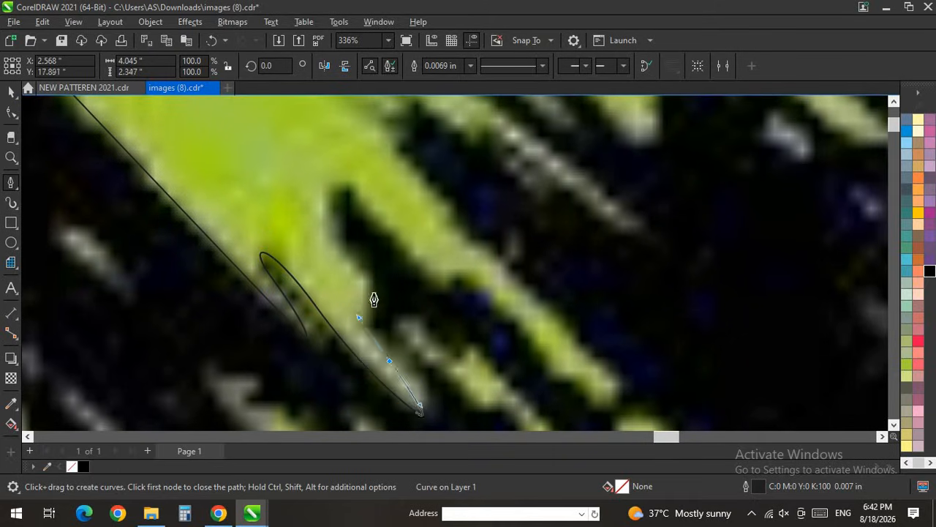
Step: Trace the deep dark notch and the wavy long green prong around its tip and back up its far side
{"action": "left_click_drag", "start_coordinate": [358, 218], "coordinate": [395, 267]}
{"action": "left_click_drag", "start_coordinate": [566, 377], "coordinate": [627, 403]}
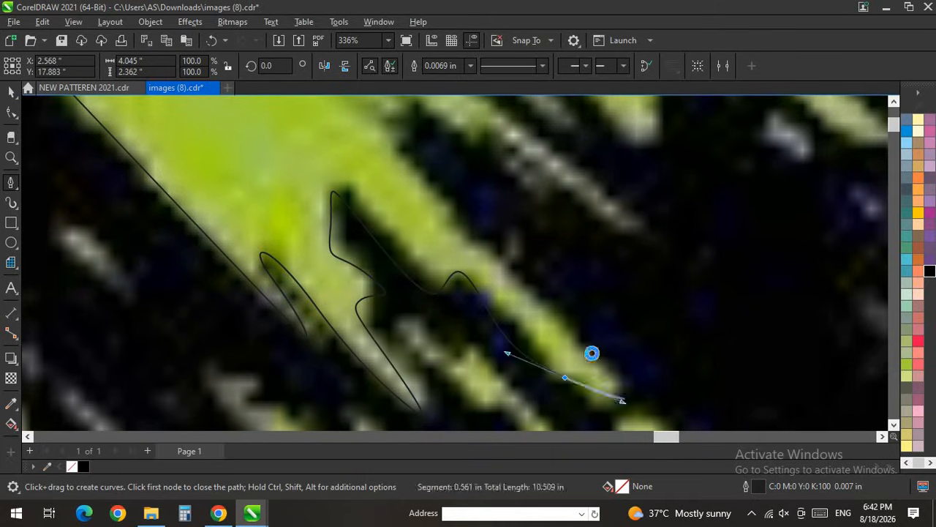
{"action": "left_click_drag", "start_coordinate": [585, 351], "coordinate": [522, 300]}
{"action": "left_click_drag", "start_coordinate": [482, 250], "coordinate": [449, 196]}
{"action": "scroll", "coordinate": [379, 216], "scroll_direction": "down", "scroll_amount": 3}
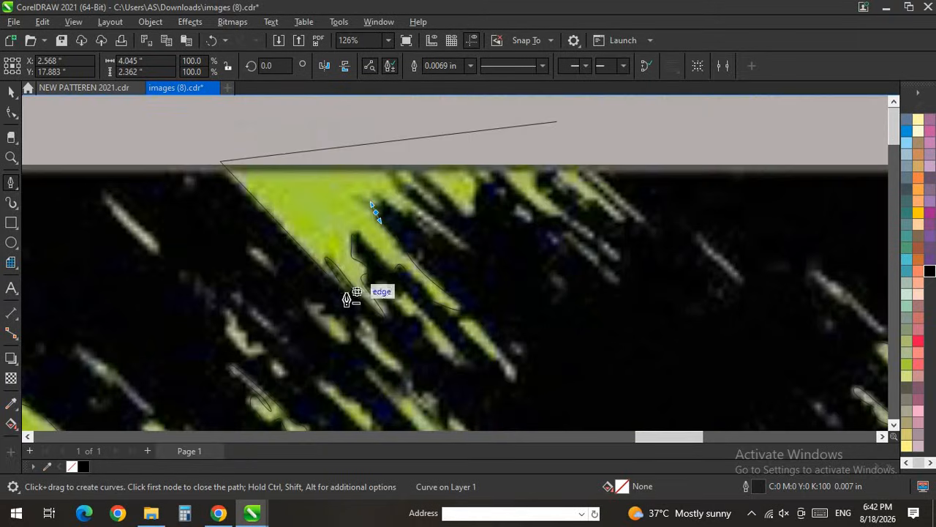
Step: Carry the outline along the ragged inner notch and around the tip of the thin pale streak beside it
{"action": "scroll", "coordinate": [356, 276], "scroll_direction": "up", "scroll_amount": 3}
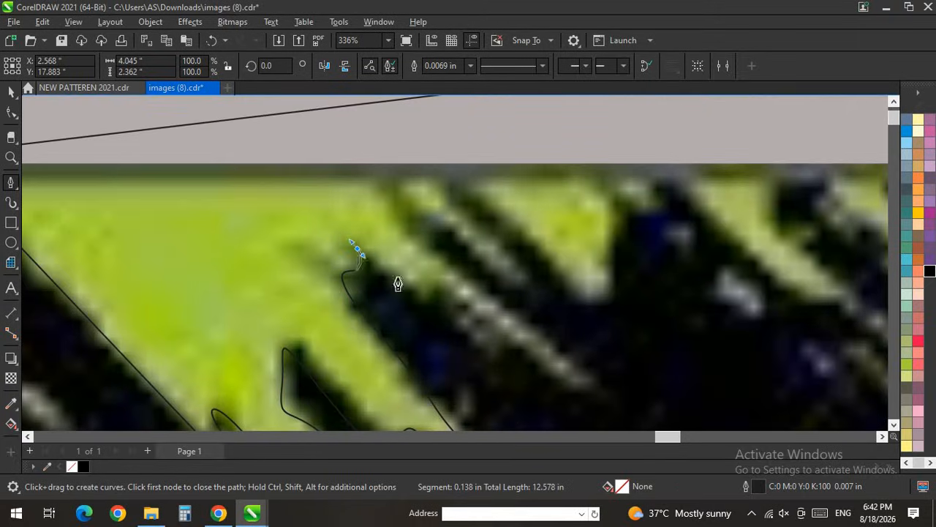
{"action": "scroll", "coordinate": [441, 308], "scroll_direction": "up", "scroll_amount": 2}
{"action": "left_click_drag", "start_coordinate": [493, 335], "coordinate": [495, 349]}
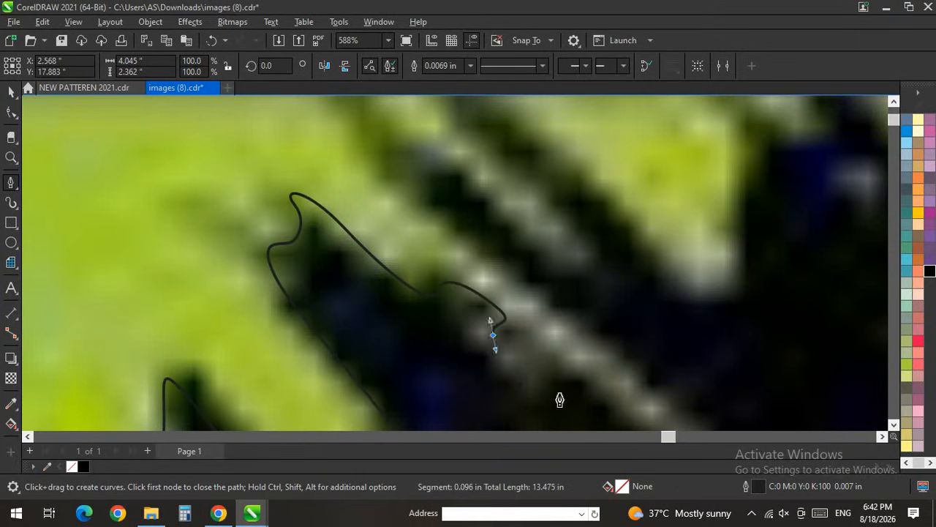
{"action": "scroll", "coordinate": [370, 251], "scroll_direction": "down", "scroll_amount": 4}
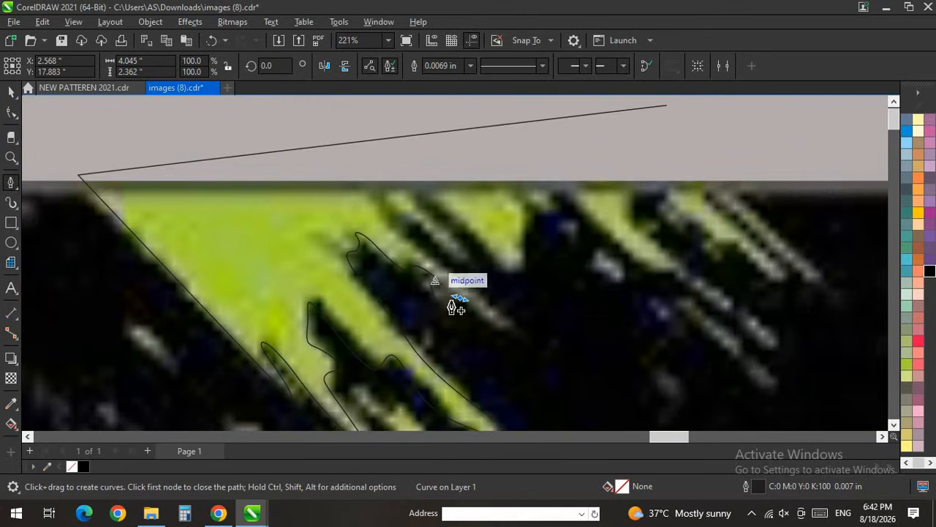
{"action": "scroll", "coordinate": [448, 306], "scroll_direction": "up", "scroll_amount": 2}
{"action": "scroll", "coordinate": [513, 318], "scroll_direction": "up", "scroll_amount": 2}
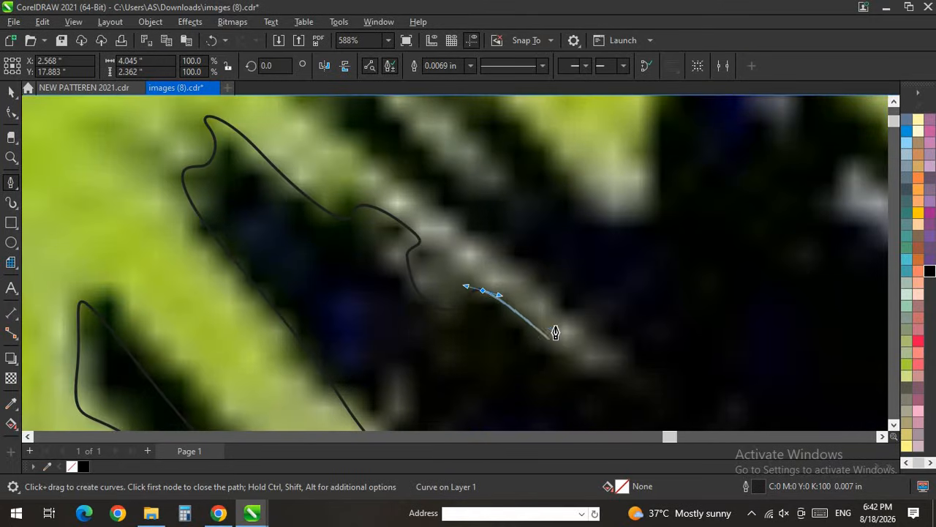
{"action": "scroll", "coordinate": [403, 184], "scroll_direction": "down", "scroll_amount": 2}
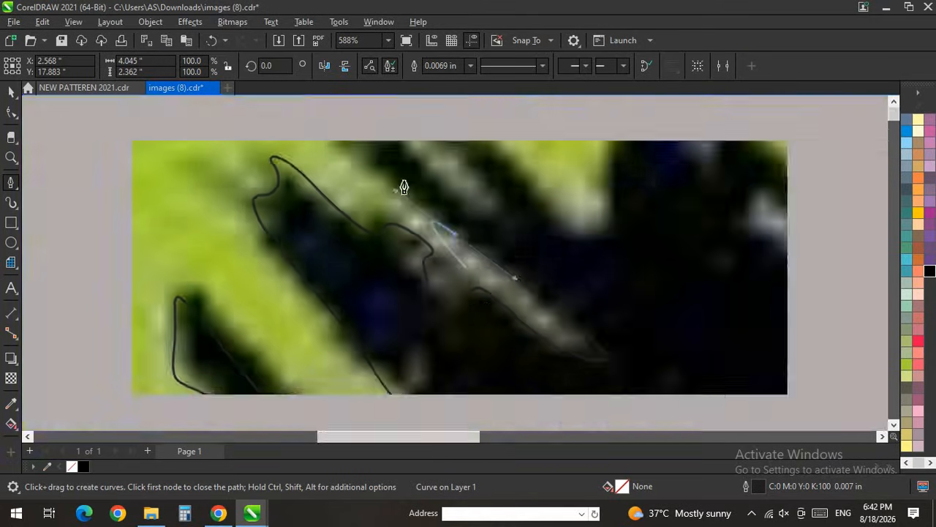
Step: Trace the narrow dark gaps between the thin streaks and around the pointed end of the adjacent green wedge
{"action": "scroll", "coordinate": [373, 200], "scroll_direction": "up", "scroll_amount": 2}
{"action": "left_click", "coordinate": [386, 170]}
{"action": "left_click_drag", "start_coordinate": [479, 226], "coordinate": [529, 276]}
{"action": "left_click_drag", "start_coordinate": [576, 311], "coordinate": [545, 252]}
{"action": "mouse_move", "coordinate": [474, 178]}
{"action": "left_mouse_down"}
{"action": "mouse_move", "coordinate": [455, 153]}
{"action": "mouse_move", "coordinate": [487, 172]}
{"action": "left_mouse_up"}
{"action": "left_click_drag", "start_coordinate": [622, 290], "coordinate": [687, 328]}
{"action": "left_click_drag", "start_coordinate": [694, 264], "coordinate": [693, 217]}
{"action": "scroll", "coordinate": [525, 227], "scroll_direction": "down", "scroll_amount": 2}
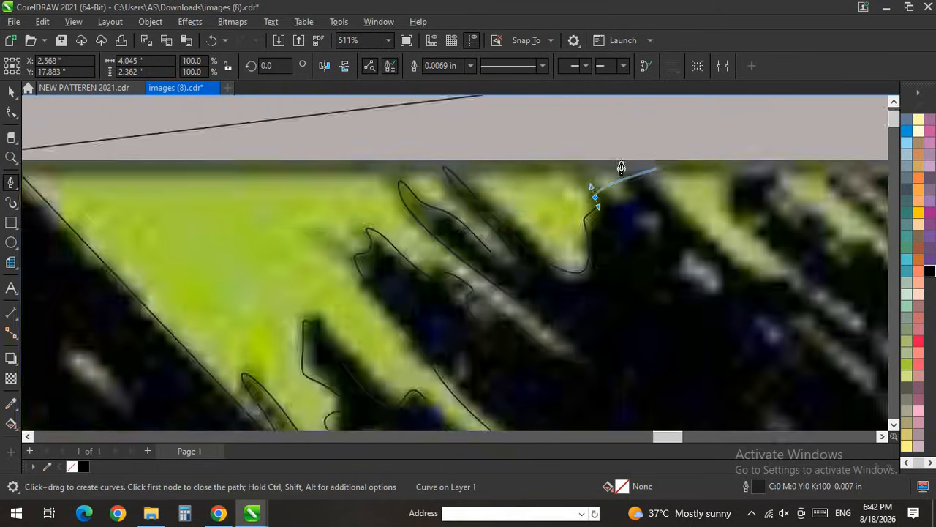
Step: Outline the short spike next to the green wedge and begin the long side of the next green stroke
{"action": "scroll", "coordinate": [625, 165], "scroll_direction": "up", "scroll_amount": 3}
{"action": "left_click_drag", "start_coordinate": [496, 205], "coordinate": [504, 215]}
{"action": "left_click_drag", "start_coordinate": [585, 251], "coordinate": [579, 184]}
{"action": "left_click_drag", "start_coordinate": [652, 265], "coordinate": [794, 377]}
{"action": "scroll", "coordinate": [533, 224], "scroll_direction": "down", "scroll_amount": 5}
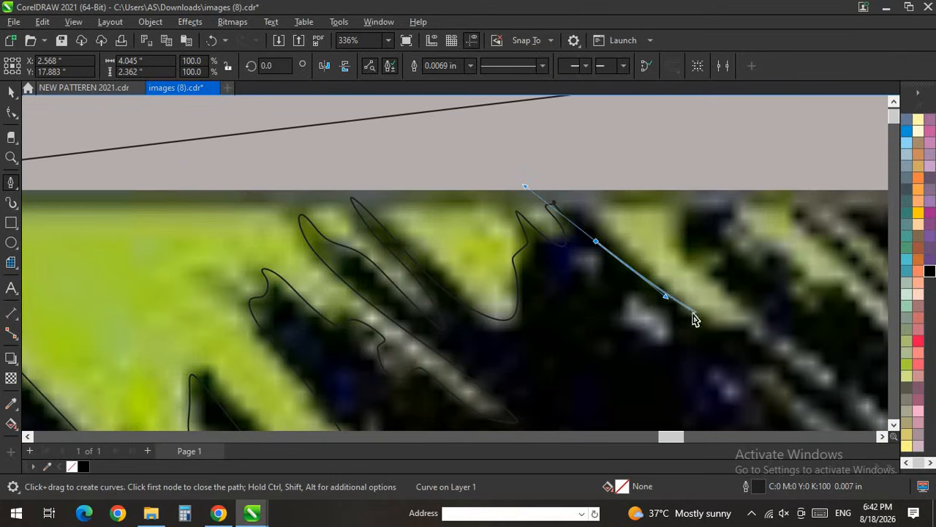
Step: Trace the next green stroke around its tip up to the image edge and close the patch outline on its starting node
{"action": "scroll", "coordinate": [597, 234], "scroll_direction": "up", "scroll_amount": 4}
{"action": "left_click_drag", "start_coordinate": [579, 214], "coordinate": [596, 232]}
{"action": "left_click_drag", "start_coordinate": [708, 335], "coordinate": [740, 359]}
{"action": "left_click_drag", "start_coordinate": [854, 404], "coordinate": [859, 368]}
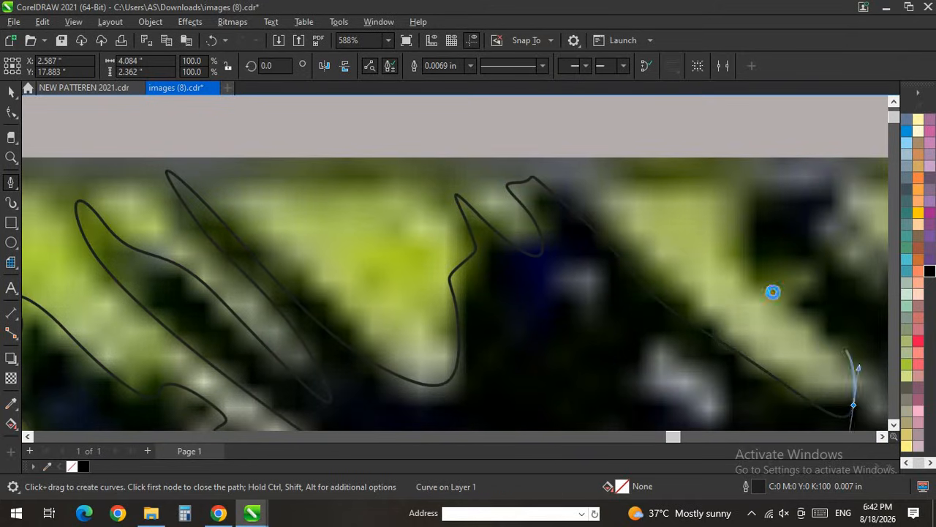
{"action": "scroll", "coordinate": [752, 128], "scroll_direction": "down", "scroll_amount": 5}
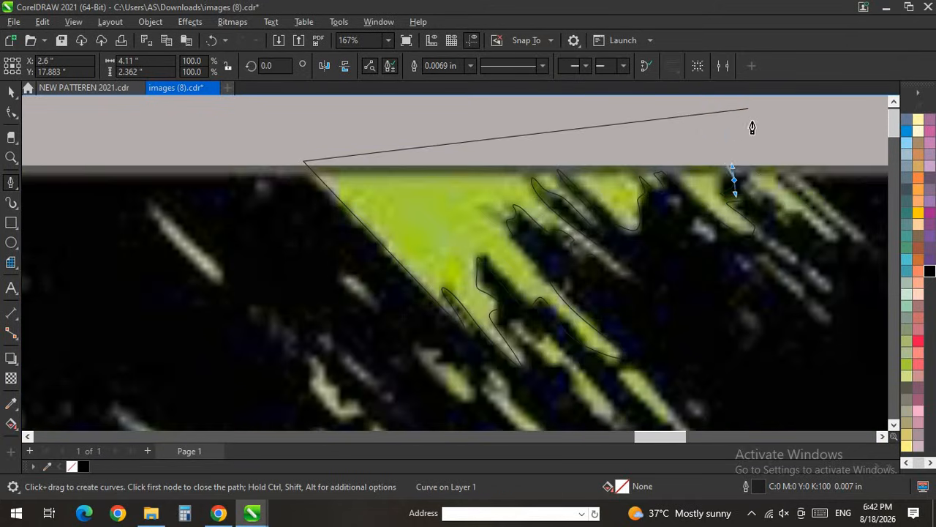
{"action": "left_click", "coordinate": [749, 111]}
Step: Outline the isolated slender pale stroke to the left of the large green patch as a closed curve
{"action": "scroll", "coordinate": [341, 236], "scroll_direction": "up", "scroll_amount": 6}
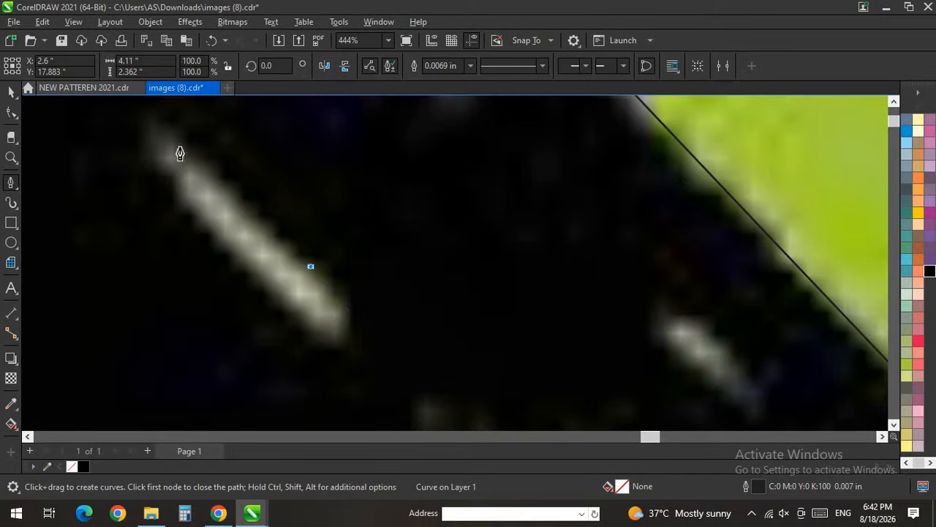
{"action": "left_click_drag", "start_coordinate": [170, 141], "coordinate": [185, 144]}
{"action": "scroll", "coordinate": [242, 271], "scroll_direction": "up", "scroll_amount": 4}
{"action": "left_click_drag", "start_coordinate": [256, 303], "coordinate": [387, 391]}
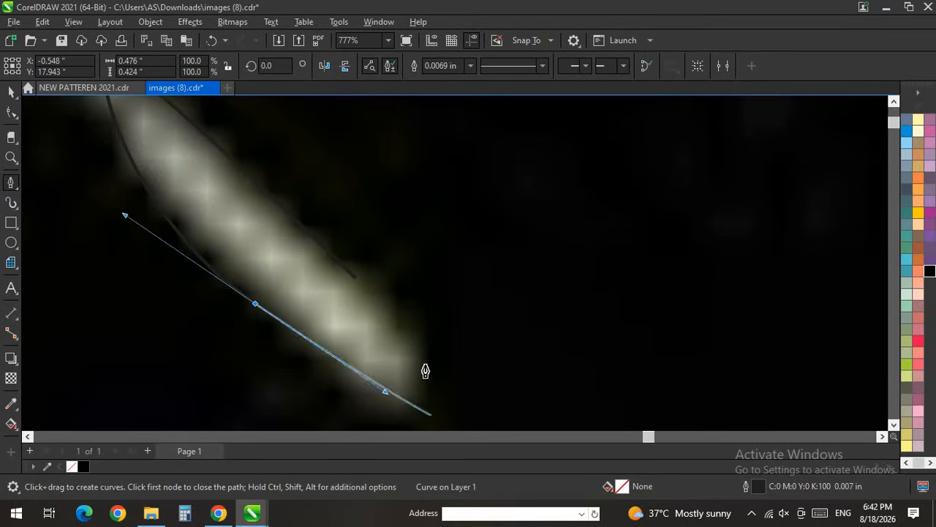
{"action": "left_click_drag", "start_coordinate": [417, 350], "coordinate": [376, 293]}
{"action": "left_click", "coordinate": [353, 276]}
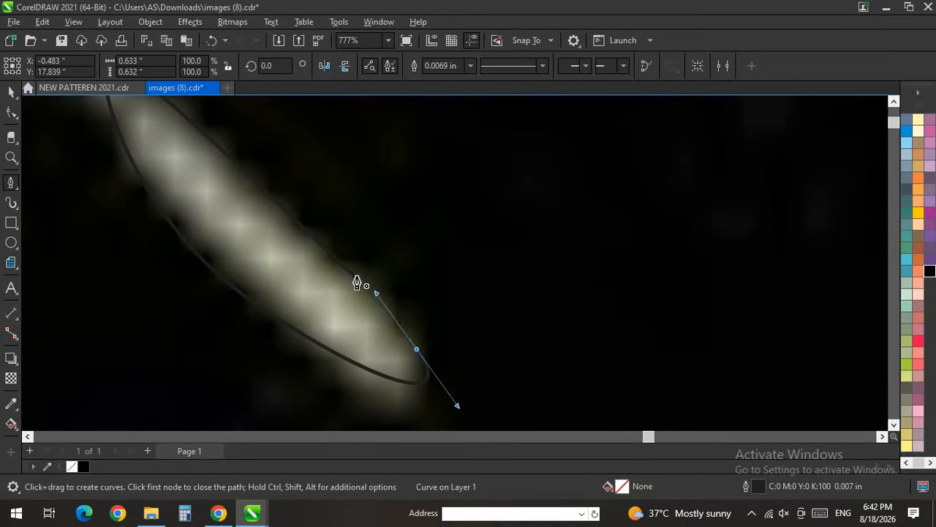
{"action": "left_click", "coordinate": [355, 277]}
{"action": "scroll", "coordinate": [285, 245], "scroll_direction": "down", "scroll_amount": 14}
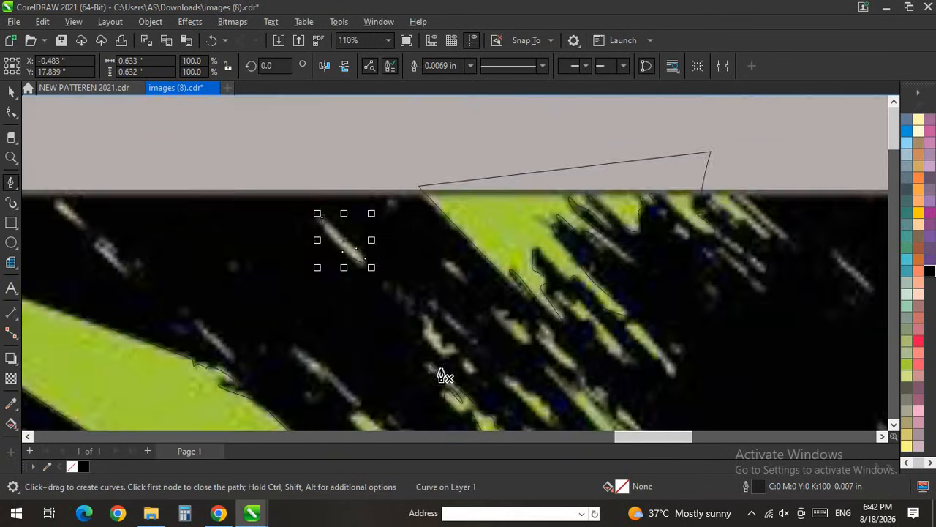
Step: Trace the isolated L-shaped pale green fleck with its narrow upper point and rounded foot as a closed curve
{"action": "scroll", "coordinate": [443, 362], "scroll_direction": "up", "scroll_amount": 7}
{"action": "scroll", "coordinate": [449, 325], "scroll_direction": "up", "scroll_amount": 2}
{"action": "left_click_drag", "start_coordinate": [453, 320], "coordinate": [468, 315]}
{"action": "left_click_drag", "start_coordinate": [442, 359], "coordinate": [416, 337]}
{"action": "left_click", "coordinate": [385, 285]}
{"action": "mouse_move", "coordinate": [391, 260]}
{"action": "left_mouse_down"}
{"action": "mouse_move", "coordinate": [381, 232]}
{"action": "mouse_move", "coordinate": [445, 288]}
{"action": "mouse_move", "coordinate": [451, 322]}
{"action": "left_mouse_up"}
{"action": "scroll", "coordinate": [373, 218], "scroll_direction": "up", "scroll_amount": 3}
{"action": "left_click", "coordinate": [374, 212]}
{"action": "left_click_drag", "start_coordinate": [476, 330], "coordinate": [481, 344]}
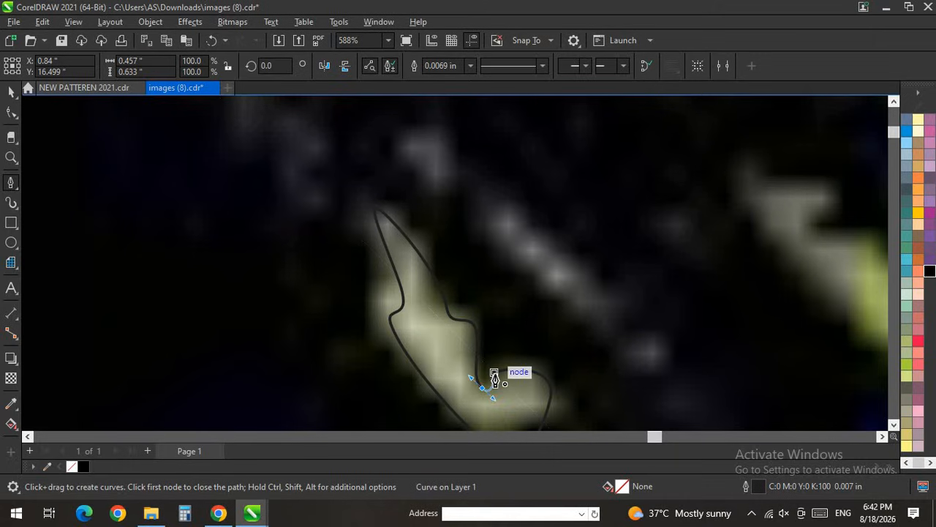
{"action": "left_click", "coordinate": [495, 373]}
Step: Outline the small oval pale fleck just below the L-shaped fleck's foot as a closed curve
{"action": "scroll", "coordinate": [324, 256], "scroll_direction": "down", "scroll_amount": 5}
{"action": "scroll", "coordinate": [440, 307], "scroll_direction": "up", "scroll_amount": 7}
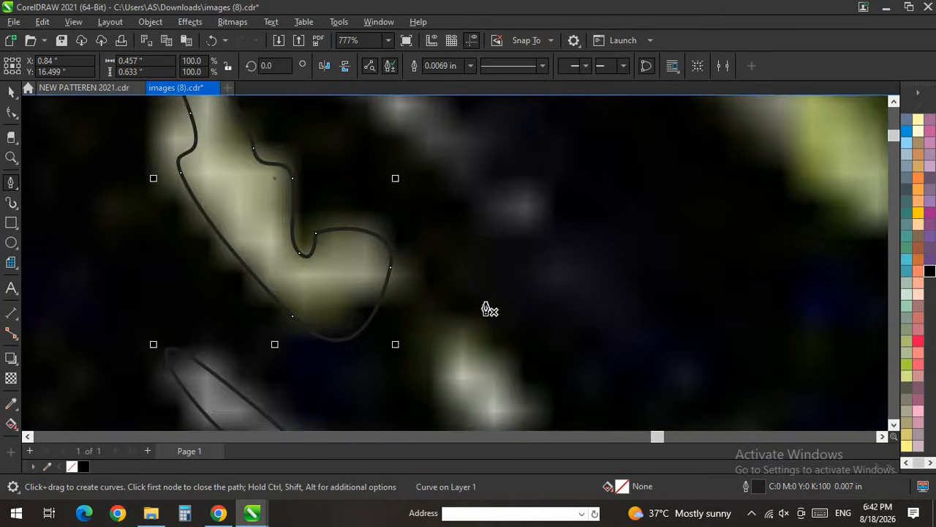
{"action": "scroll", "coordinate": [488, 309], "scroll_direction": "down", "scroll_amount": 2}
{"action": "scroll", "coordinate": [455, 317], "scroll_direction": "up", "scroll_amount": 2}
{"action": "left_click_drag", "start_coordinate": [466, 295], "coordinate": [466, 334]}
{"action": "left_click_drag", "start_coordinate": [548, 395], "coordinate": [607, 381]}
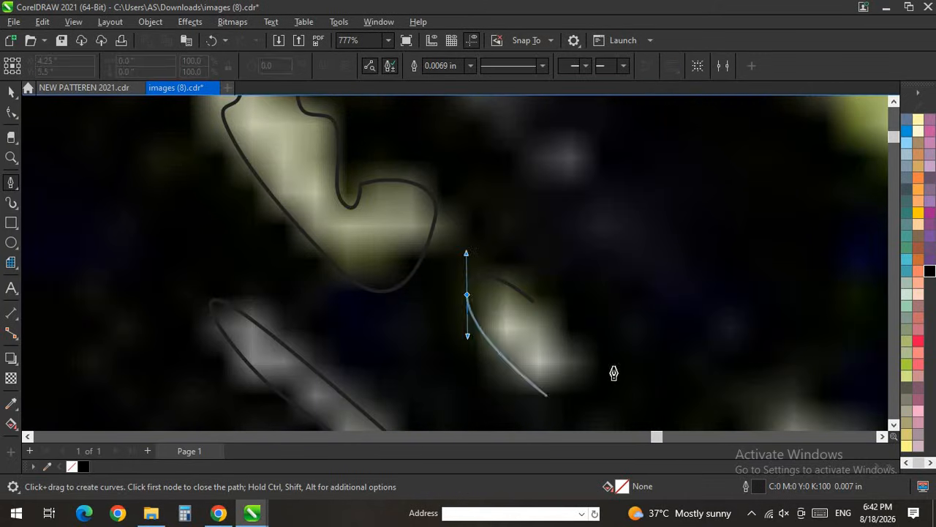
{"action": "left_click_drag", "start_coordinate": [580, 342], "coordinate": [543, 319]}
{"action": "left_click", "coordinate": [533, 301]}
{"action": "scroll", "coordinate": [282, 230], "scroll_direction": "down", "scroll_amount": 4}
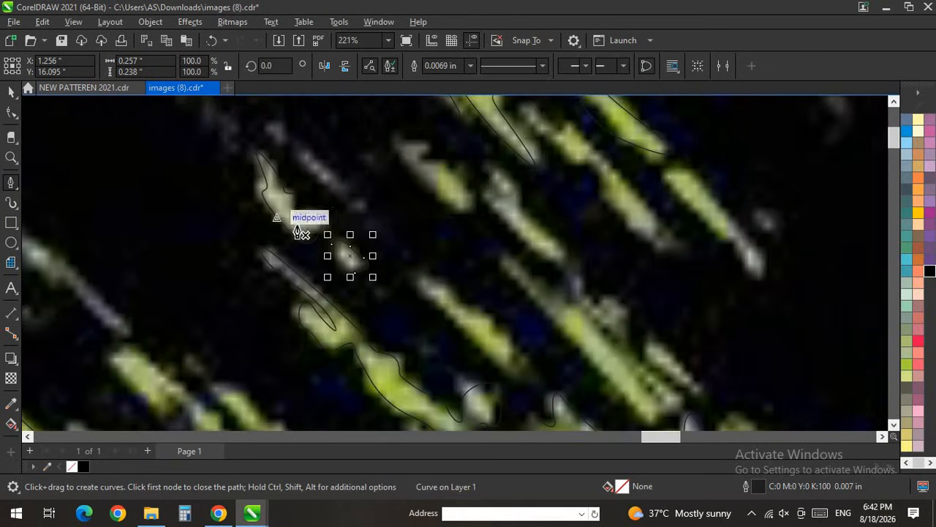
Step: Trace the isolated diagonal green stroke with a straight lower side and stepped upper edge as a closed curve
{"action": "scroll", "coordinate": [357, 275], "scroll_direction": "up", "scroll_amount": 2}
{"action": "scroll", "coordinate": [414, 279], "scroll_direction": "up", "scroll_amount": 1}
{"action": "left_click_drag", "start_coordinate": [414, 279], "coordinate": [425, 313]}
{"action": "left_click_drag", "start_coordinate": [346, 268], "coordinate": [284, 209]}
{"action": "scroll", "coordinate": [264, 219], "scroll_direction": "down", "scroll_amount": 1}
{"action": "scroll", "coordinate": [228, 161], "scroll_direction": "up", "scroll_amount": 1}
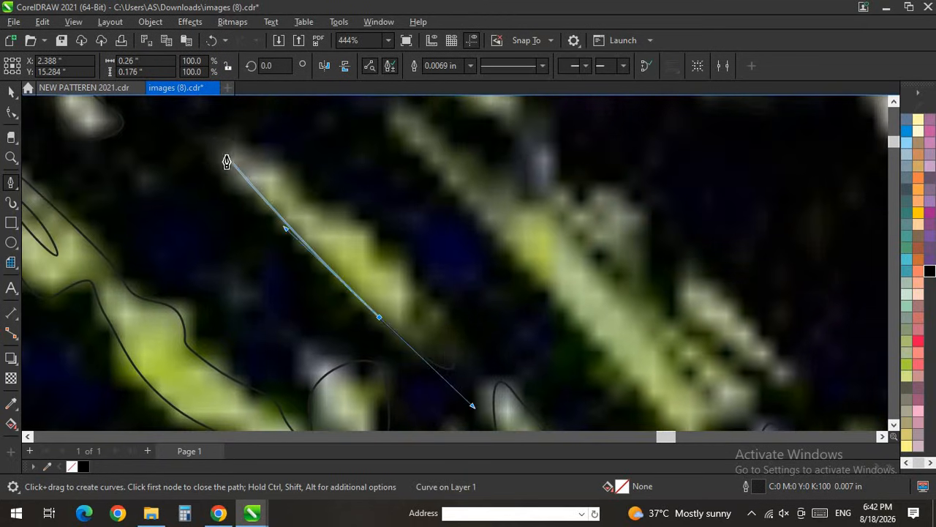
{"action": "left_click_drag", "start_coordinate": [219, 150], "coordinate": [218, 130]}
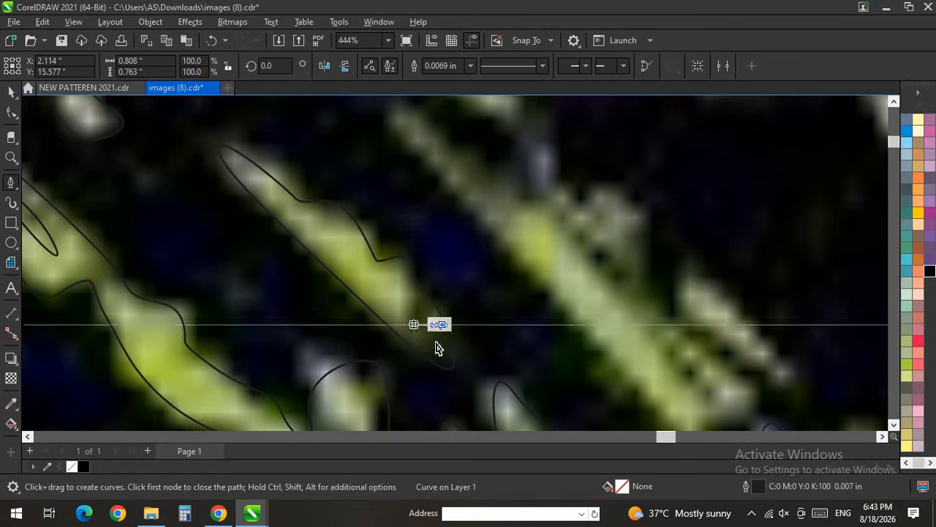
{"action": "scroll", "coordinate": [437, 343], "scroll_direction": "up", "scroll_amount": 3}
{"action": "scroll", "coordinate": [458, 305], "scroll_direction": "down", "scroll_amount": 3}
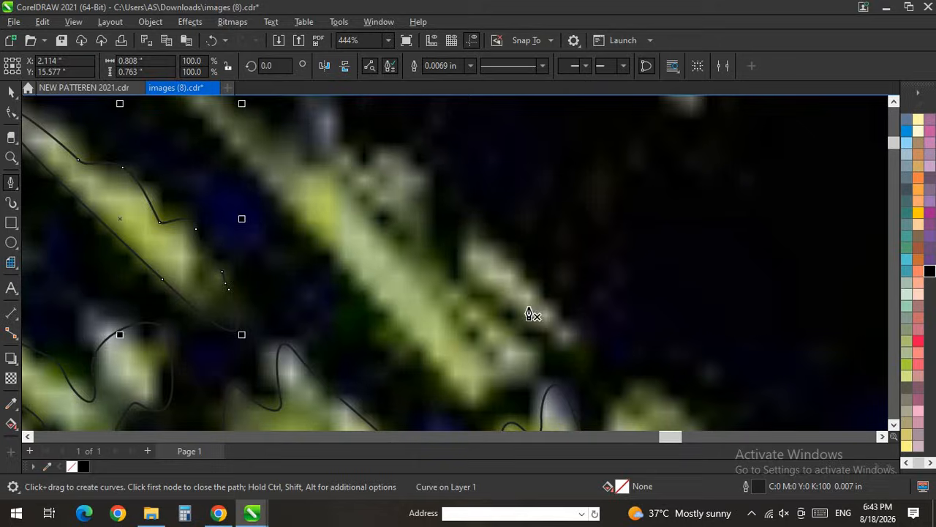
Step: Outline the short pale stroke beside the long green diagonal streak as a closed elongated oval
{"action": "scroll", "coordinate": [529, 315], "scroll_direction": "down", "scroll_amount": 1}
{"action": "scroll", "coordinate": [547, 327], "scroll_direction": "up", "scroll_amount": 1}
{"action": "left_click", "coordinate": [564, 318]}
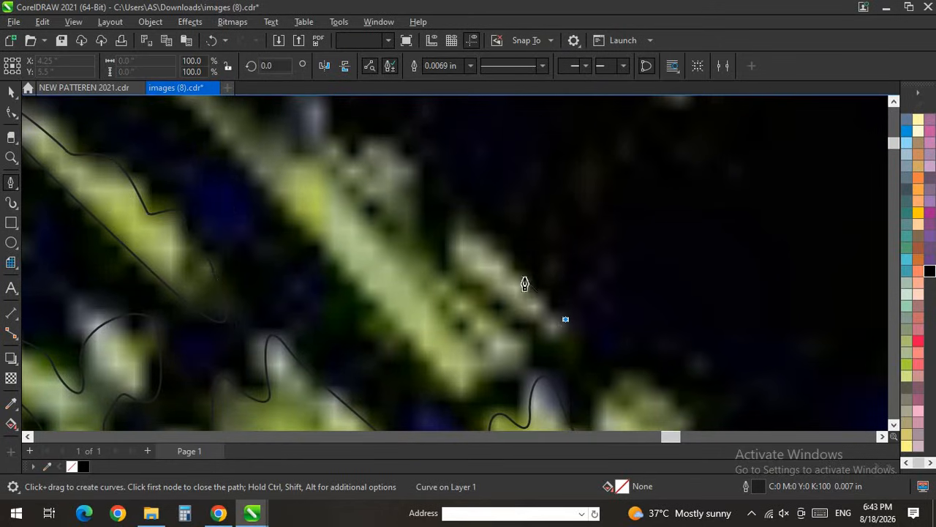
{"action": "scroll", "coordinate": [518, 274], "scroll_direction": "up", "scroll_amount": 1}
{"action": "left_click_drag", "start_coordinate": [437, 203], "coordinate": [386, 187]}
{"action": "left_click_drag", "start_coordinate": [475, 309], "coordinate": [531, 360]}
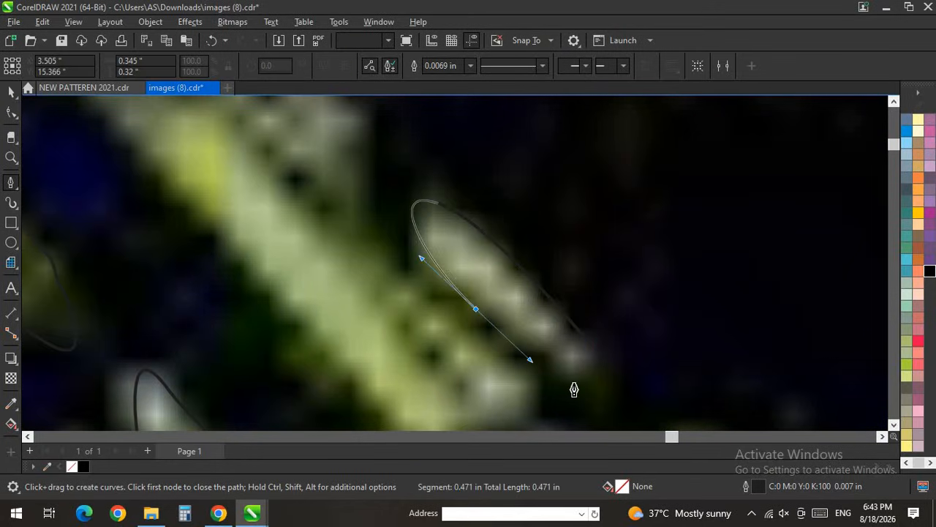
{"action": "left_click", "coordinate": [593, 347]}
{"action": "scroll", "coordinate": [577, 313], "scroll_direction": "down", "scroll_amount": 3}
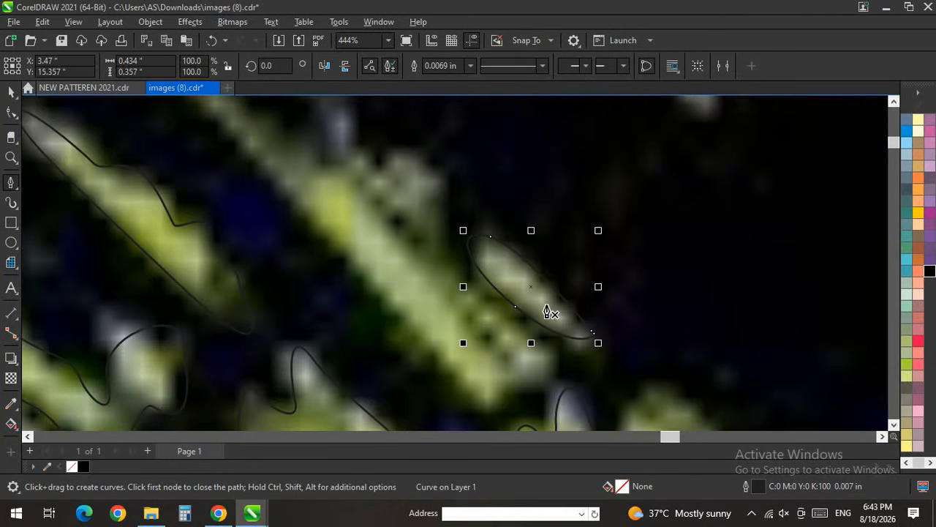
Step: Draw the rounded lower end and straight lower edge of the long green diagonal streak up to its narrow upper tip
{"action": "scroll", "coordinate": [546, 306], "scroll_direction": "down", "scroll_amount": 1}
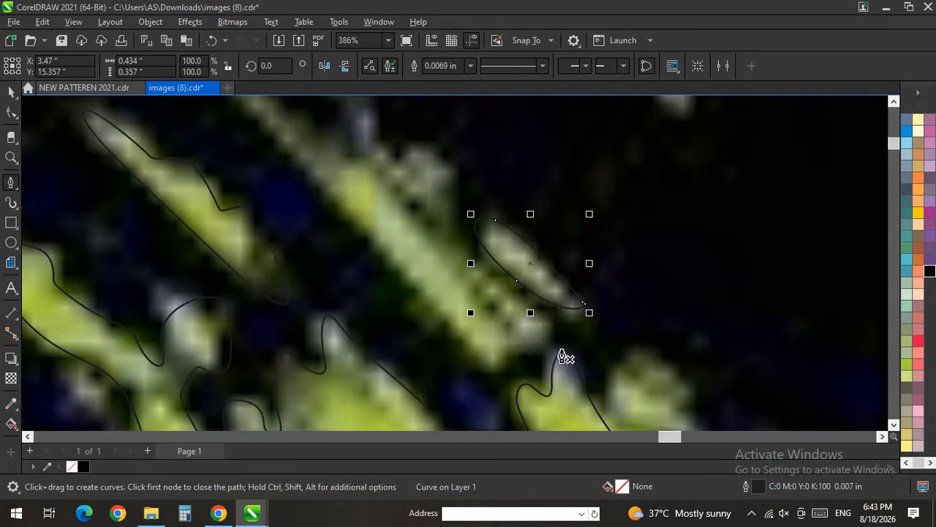
{"action": "left_click", "coordinate": [550, 330]}
{"action": "left_click_drag", "start_coordinate": [513, 348], "coordinate": [489, 310]}
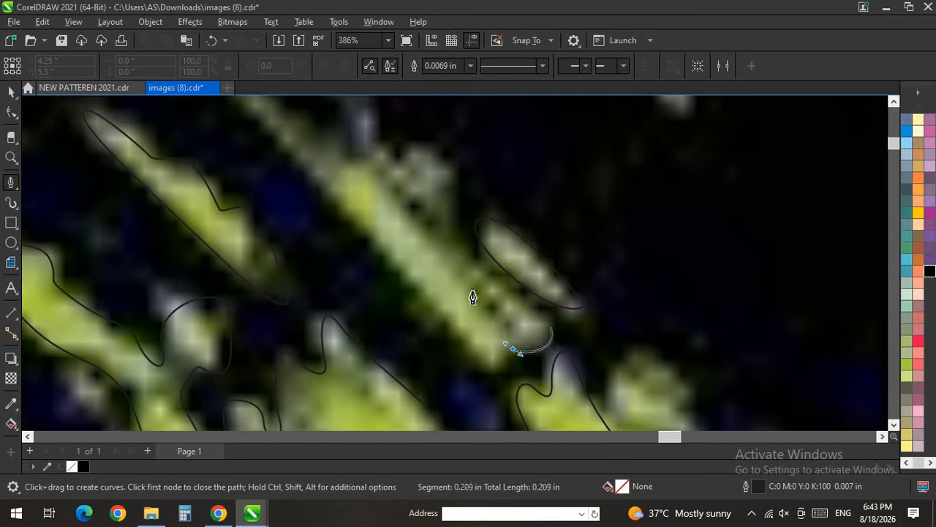
{"action": "scroll", "coordinate": [381, 256], "scroll_direction": "down", "scroll_amount": 3}
{"action": "scroll", "coordinate": [319, 199], "scroll_direction": "up", "scroll_amount": 4}
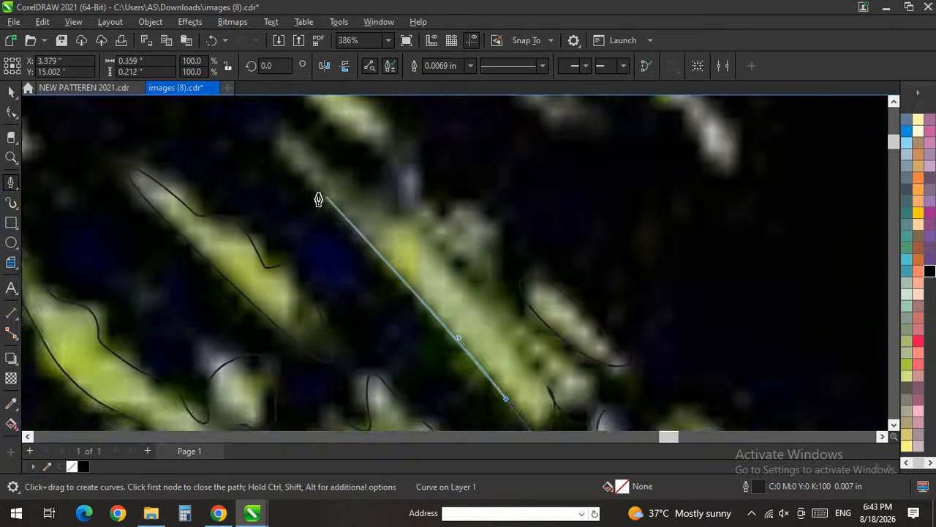
{"action": "left_click_drag", "start_coordinate": [310, 188], "coordinate": [287, 166]}
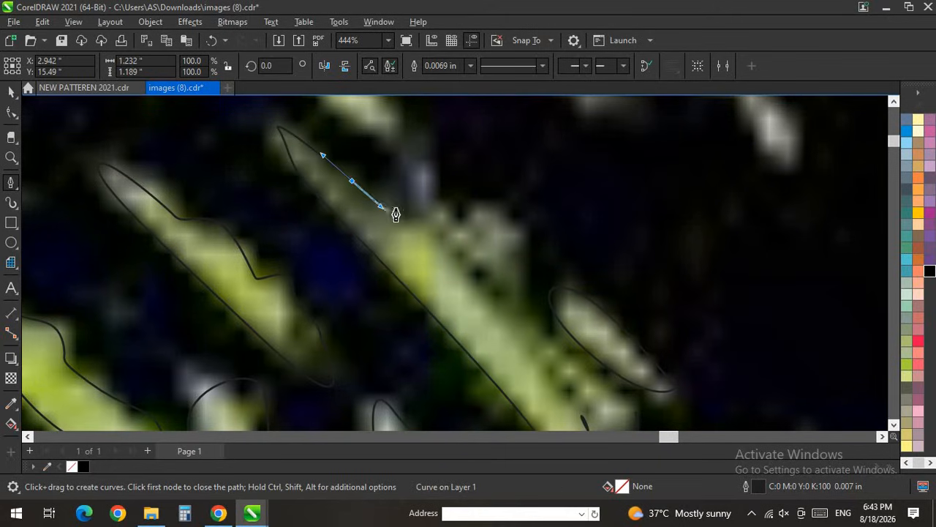
Step: Trace the streak's upper edge around its pale bumps and back to the lower end, closing the curve
{"action": "scroll", "coordinate": [400, 220], "scroll_direction": "up", "scroll_amount": 4}
{"action": "left_click_drag", "start_coordinate": [443, 230], "coordinate": [434, 218]}
{"action": "left_click_drag", "start_coordinate": [459, 203], "coordinate": [472, 225]}
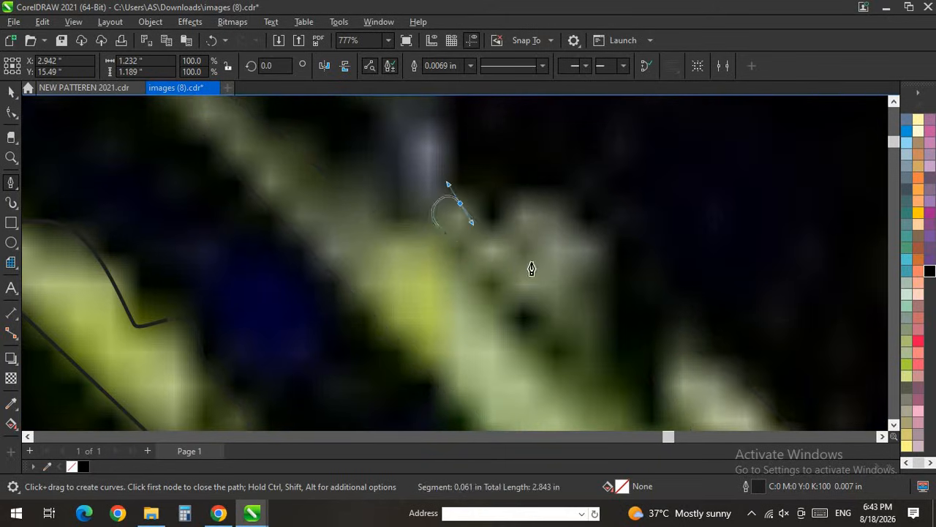
{"action": "left_click_drag", "start_coordinate": [528, 261], "coordinate": [596, 302]}
{"action": "left_click_drag", "start_coordinate": [587, 344], "coordinate": [565, 331]}
{"action": "left_click_drag", "start_coordinate": [481, 277], "coordinate": [509, 322]}
{"action": "left_click_drag", "start_coordinate": [575, 371], "coordinate": [608, 397]}
{"action": "scroll", "coordinate": [419, 227], "scroll_direction": "down", "scroll_amount": 3}
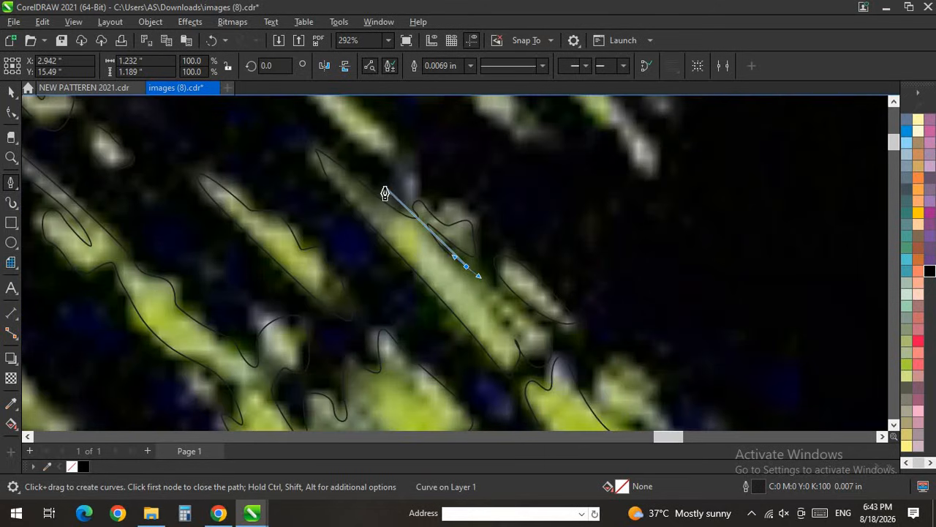
{"action": "scroll", "coordinate": [483, 288], "scroll_direction": "up", "scroll_amount": 3}
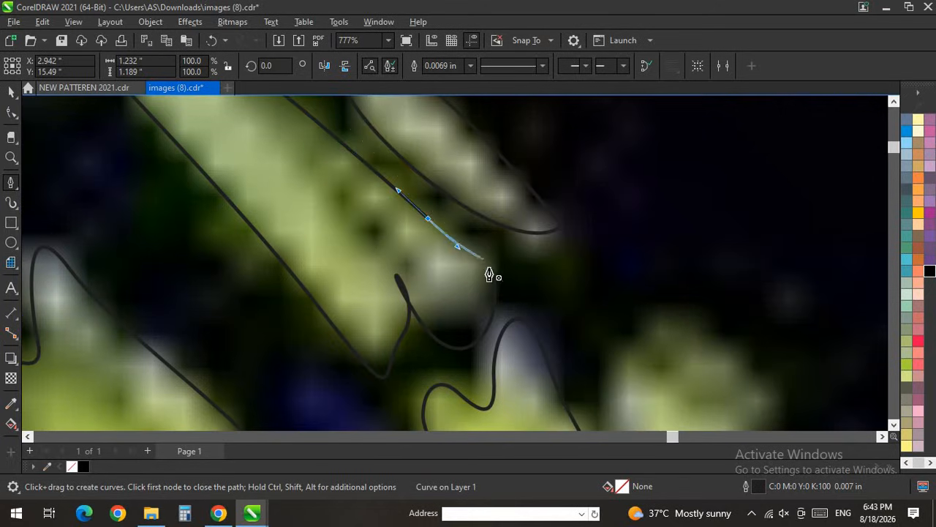
Step: Outline the isolated green stroke that narrows into a pale rounded tail at its lower end as a closed curve
{"action": "scroll", "coordinate": [335, 251], "scroll_direction": "down", "scroll_amount": 3}
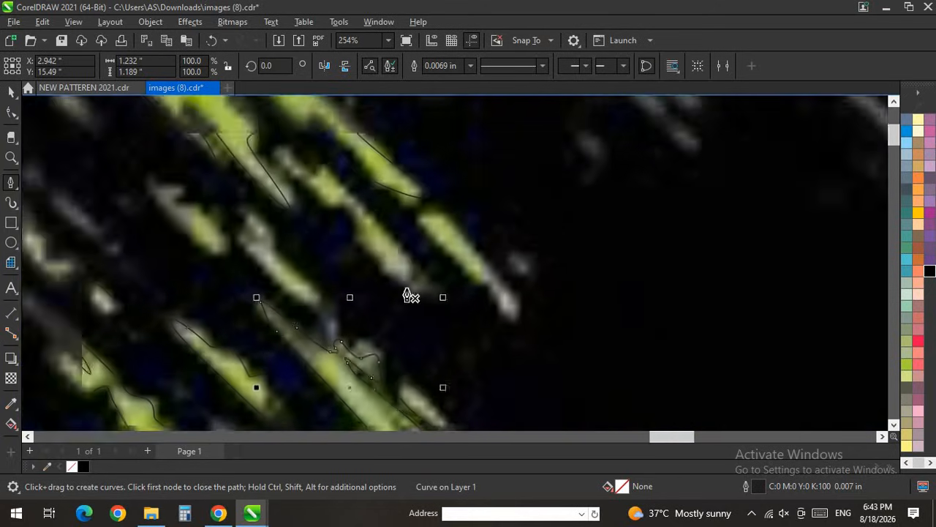
{"action": "scroll", "coordinate": [387, 243], "scroll_direction": "up", "scroll_amount": 2}
{"action": "scroll", "coordinate": [351, 249], "scroll_direction": "down", "scroll_amount": 2}
{"action": "scroll", "coordinate": [443, 322], "scroll_direction": "up", "scroll_amount": 2}
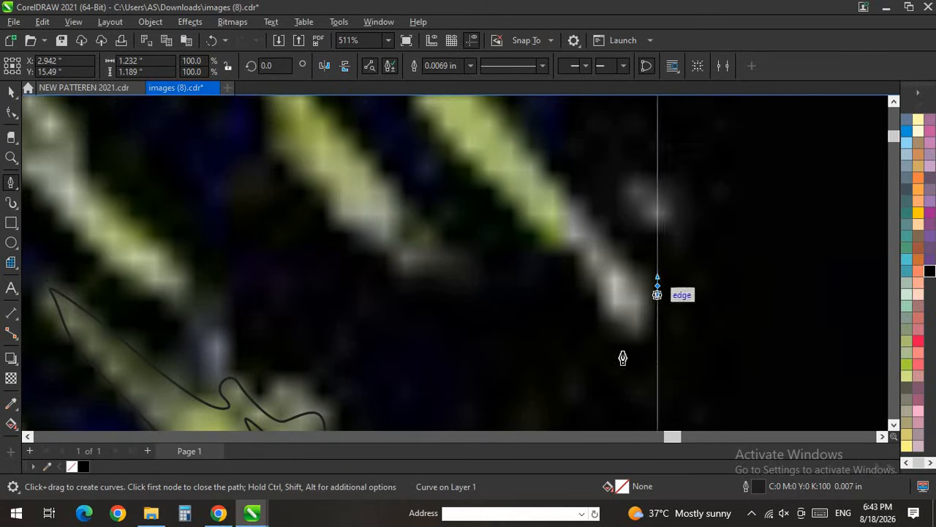
{"action": "left_click_drag", "start_coordinate": [607, 334], "coordinate": [596, 282]}
{"action": "left_click_drag", "start_coordinate": [575, 255], "coordinate": [497, 233]}
{"action": "scroll", "coordinate": [526, 287], "scroll_direction": "down", "scroll_amount": 2}
{"action": "scroll", "coordinate": [488, 219], "scroll_direction": "up", "scroll_amount": 1}
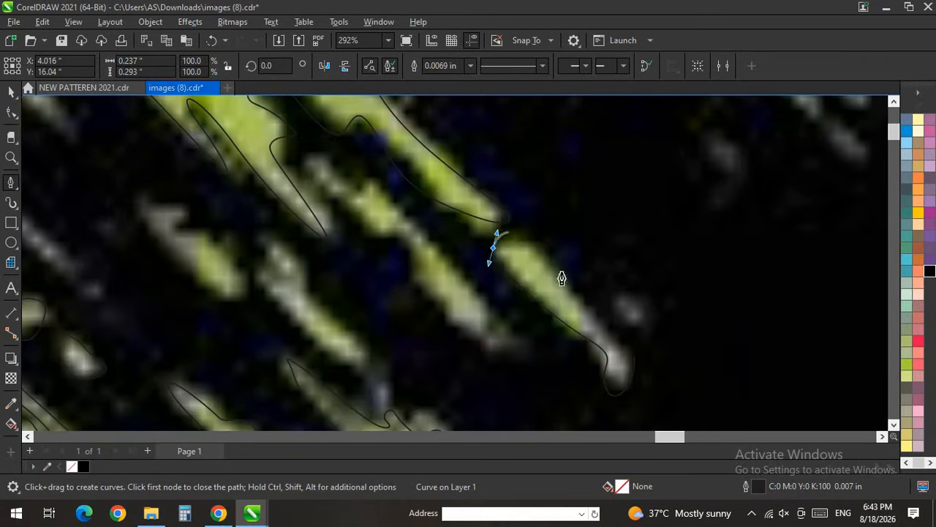
{"action": "scroll", "coordinate": [517, 352], "scroll_direction": "up", "scroll_amount": 1}
Step: Trace the neighbouring two-part green stroke with its narrow waist and notched upper edge as a closed curve
{"action": "left_click", "coordinate": [520, 352]}
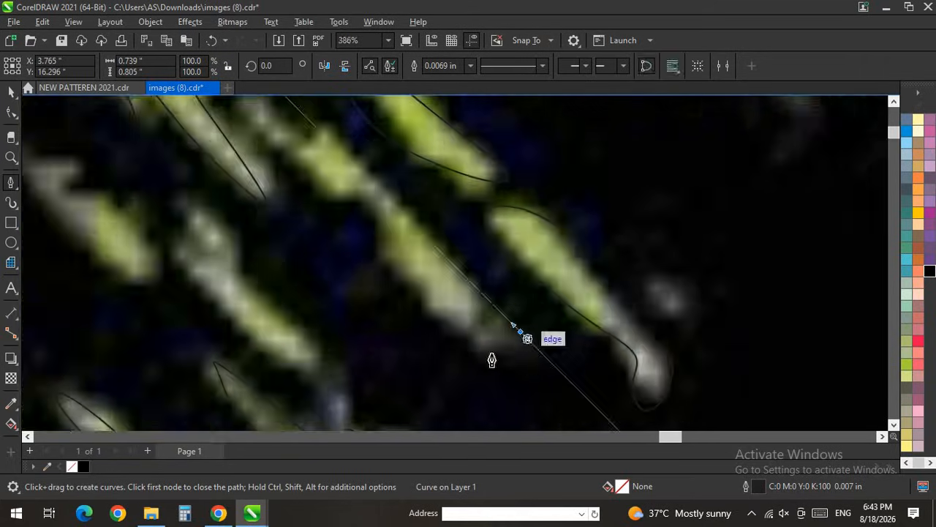
{"action": "left_click_drag", "start_coordinate": [474, 339], "coordinate": [443, 315]}
{"action": "left_click_drag", "start_coordinate": [399, 280], "coordinate": [372, 214]}
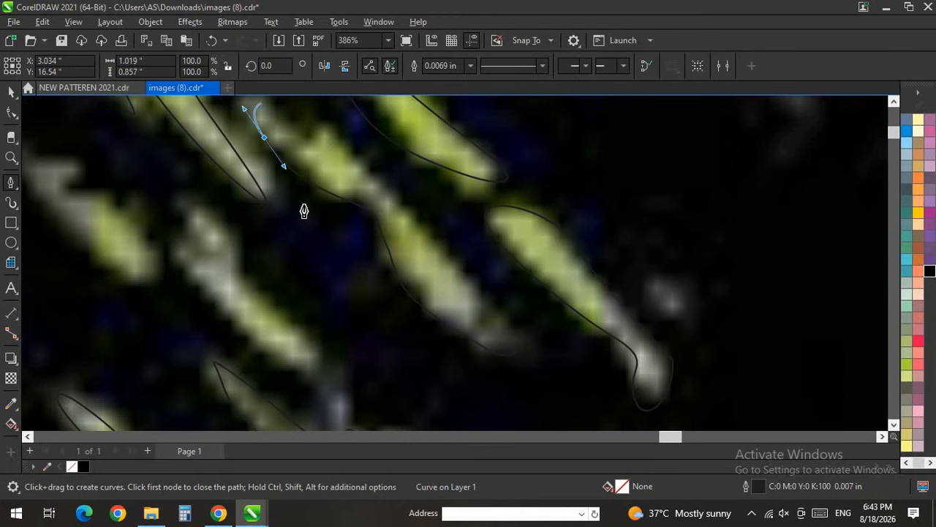
{"action": "scroll", "coordinate": [304, 210], "scroll_direction": "down", "scroll_amount": 2}
{"action": "scroll", "coordinate": [267, 115], "scroll_direction": "up", "scroll_amount": 2}
{"action": "scroll", "coordinate": [428, 282], "scroll_direction": "down", "scroll_amount": 2}
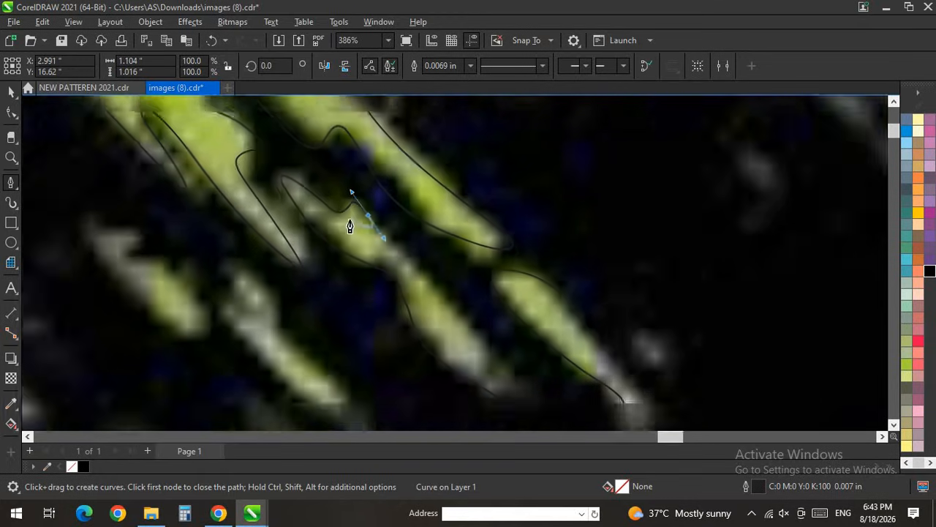
{"action": "left_click", "coordinate": [514, 369]}
Step: Trace the pale green diagonal stroke with the forked upper end as a closed curve
{"action": "scroll", "coordinate": [358, 219], "scroll_direction": "down", "scroll_amount": 5}
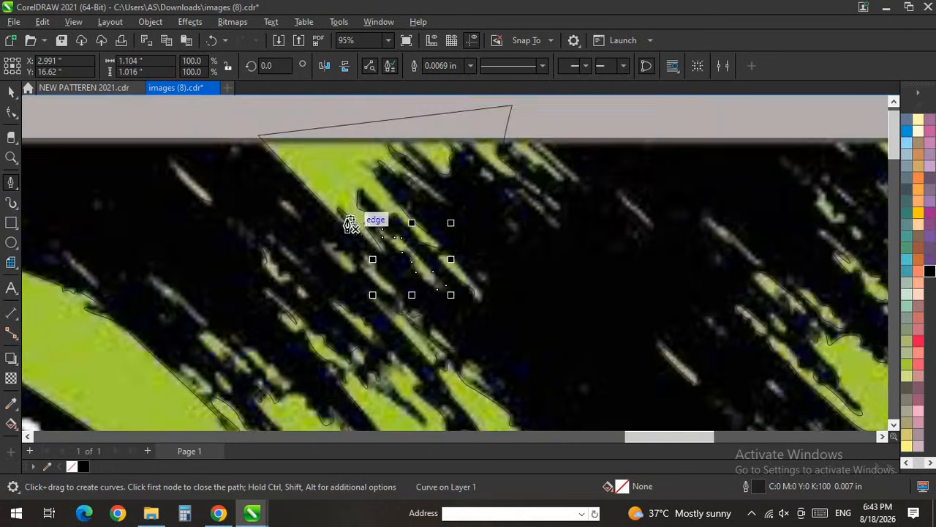
{"action": "scroll", "coordinate": [313, 306], "scroll_direction": "up", "scroll_amount": 6}
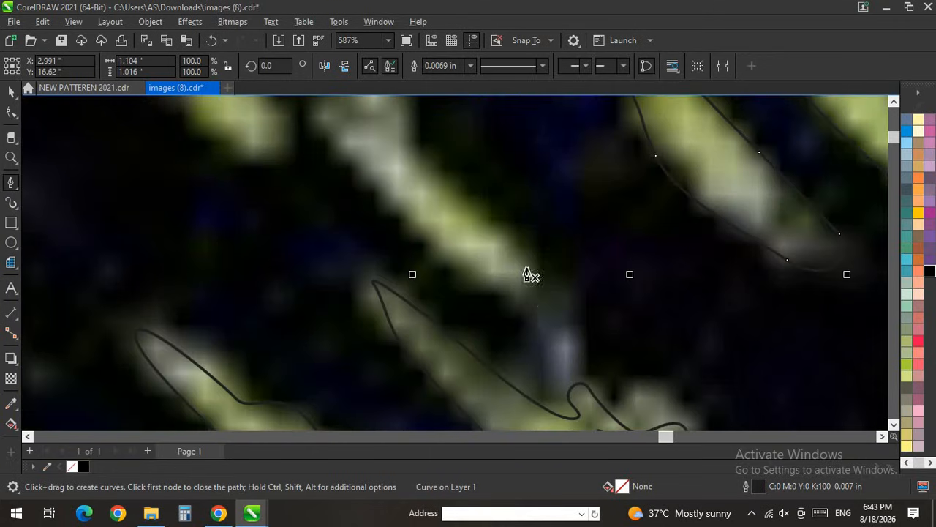
{"action": "left_click_drag", "start_coordinate": [456, 266], "coordinate": [396, 212]}
{"action": "scroll", "coordinate": [353, 219], "scroll_direction": "down", "scroll_amount": 2}
{"action": "scroll", "coordinate": [341, 191], "scroll_direction": "up", "scroll_amount": 2}
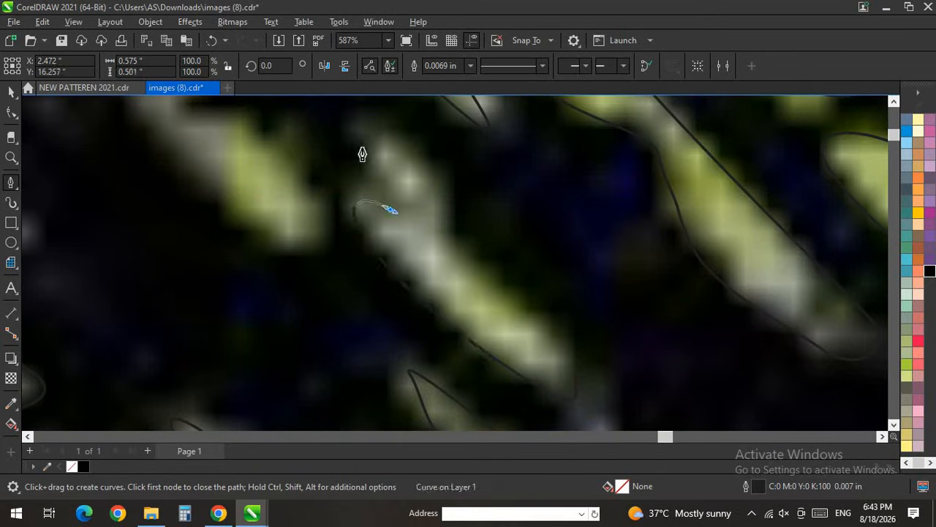
{"action": "left_click_drag", "start_coordinate": [383, 178], "coordinate": [377, 169]}
{"action": "left_click_drag", "start_coordinate": [368, 131], "coordinate": [387, 133]}
{"action": "left_click_drag", "start_coordinate": [472, 257], "coordinate": [550, 333]}
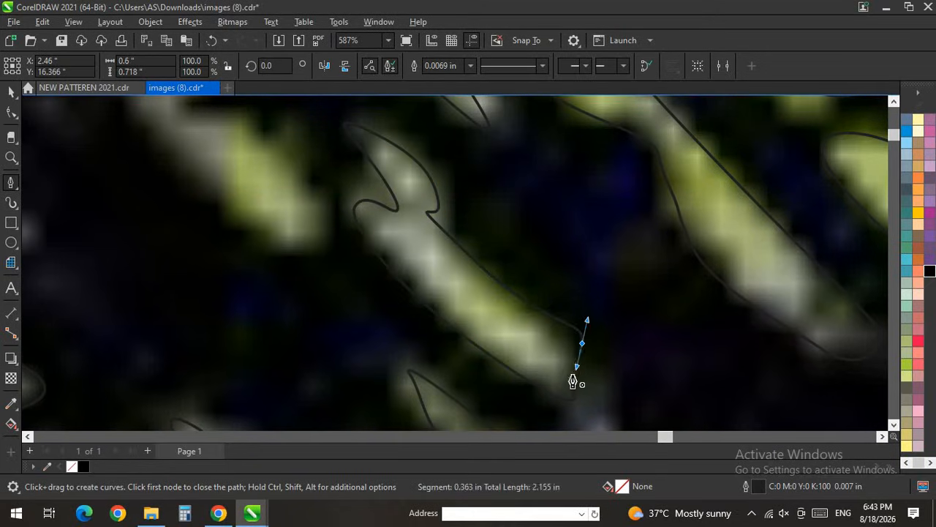
{"action": "left_click", "coordinate": [569, 372]}
{"action": "scroll", "coordinate": [510, 337], "scroll_direction": "down", "scroll_amount": 2}
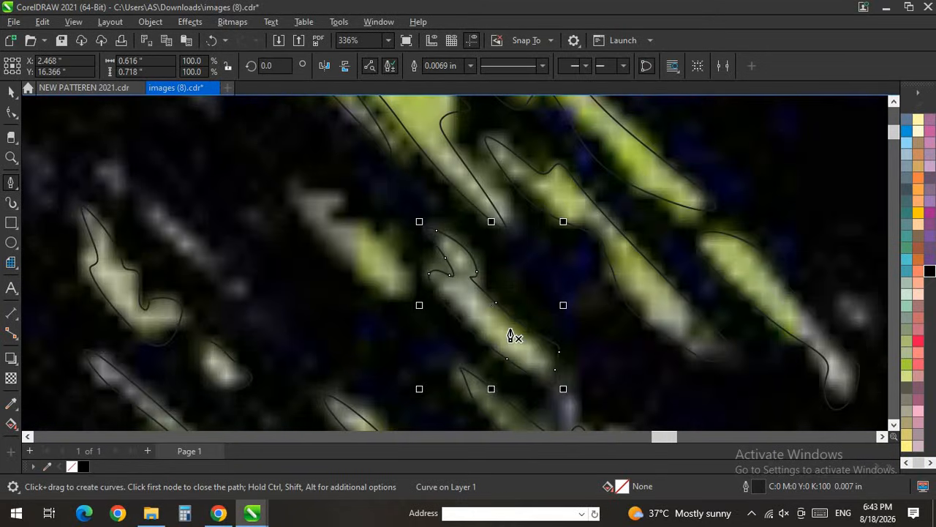
Step: Outline the short fleck with a hooked gray upper end and a green lower half as a closed curve
{"action": "scroll", "coordinate": [373, 280], "scroll_direction": "down", "scroll_amount": 2}
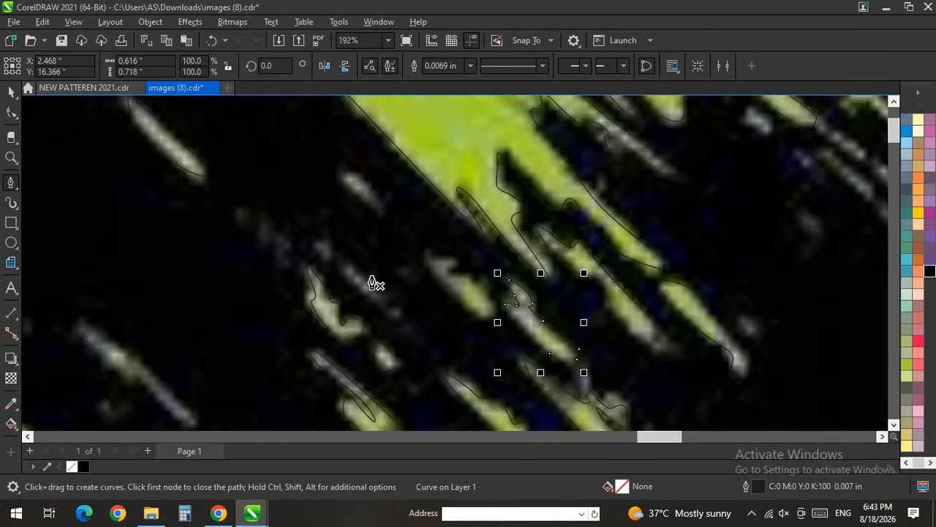
{"action": "scroll", "coordinate": [568, 284], "scroll_direction": "up", "scroll_amount": 4}
{"action": "left_click_drag", "start_coordinate": [580, 338], "coordinate": [547, 372]}
{"action": "left_click_drag", "start_coordinate": [399, 232], "coordinate": [380, 208]}
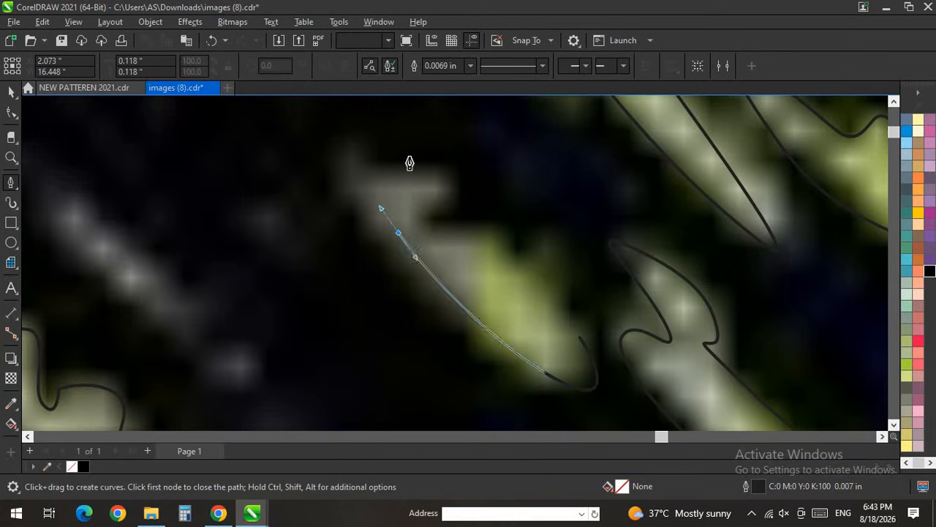
{"action": "left_click_drag", "start_coordinate": [418, 158], "coordinate": [435, 164]}
{"action": "left_click_drag", "start_coordinate": [447, 208], "coordinate": [444, 217]}
{"action": "left_click_drag", "start_coordinate": [460, 254], "coordinate": [470, 249]}
{"action": "left_click_drag", "start_coordinate": [512, 248], "coordinate": [519, 257]}
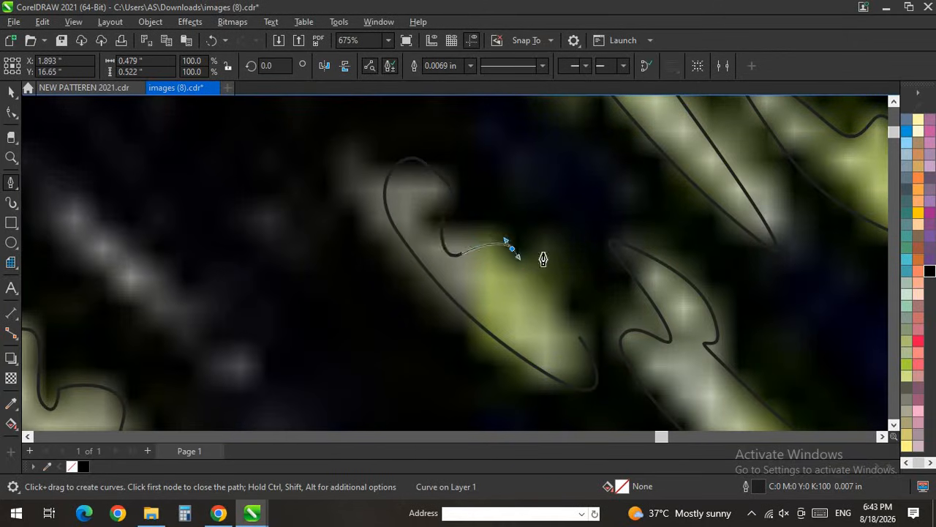
{"action": "left_click", "coordinate": [580, 338]}
Step: Trace the green stripe with a forked tip that runs past the image's right edge, extending the closed curve beyond the border
{"action": "scroll", "coordinate": [433, 217], "scroll_direction": "down", "scroll_amount": 5}
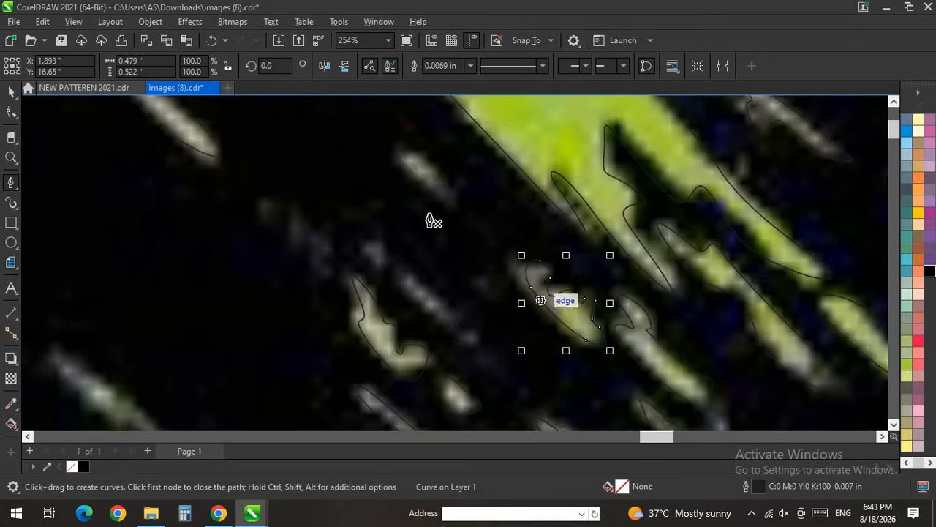
{"action": "scroll", "coordinate": [393, 240], "scroll_direction": "down", "scroll_amount": 1}
{"action": "scroll", "coordinate": [329, 193], "scroll_direction": "up", "scroll_amount": 2}
{"action": "scroll", "coordinate": [348, 204], "scroll_direction": "down", "scroll_amount": 3}
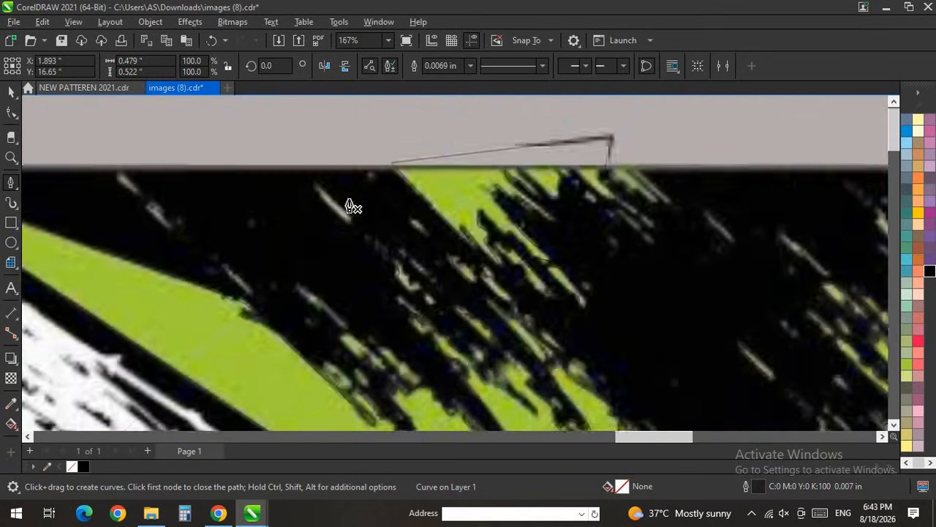
{"action": "scroll", "coordinate": [658, 322], "scroll_direction": "up", "scroll_amount": 4}
{"action": "scroll", "coordinate": [615, 327], "scroll_direction": "down", "scroll_amount": 3}
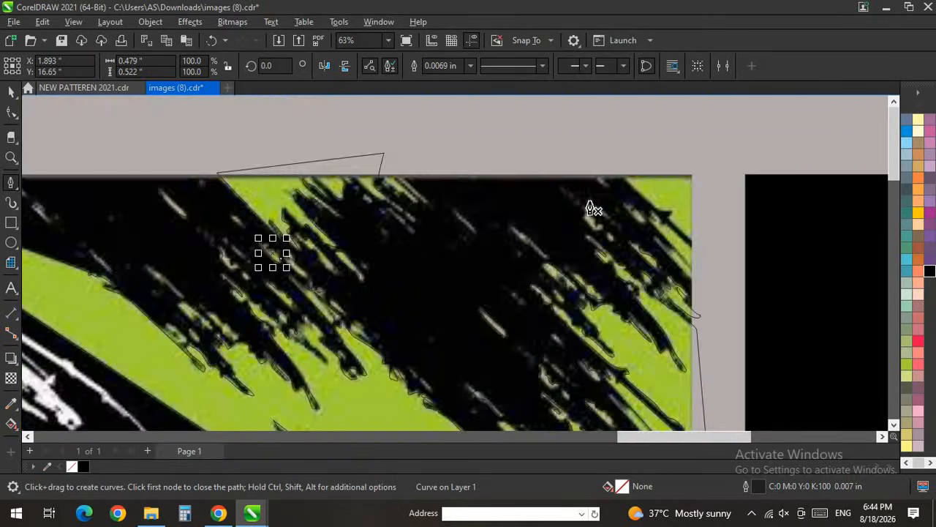
{"action": "scroll", "coordinate": [644, 205], "scroll_direction": "up", "scroll_amount": 2}
{"action": "scroll", "coordinate": [717, 234], "scroll_direction": "up", "scroll_amount": 2}
{"action": "scroll", "coordinate": [773, 339], "scroll_direction": "down", "scroll_amount": 1}
{"action": "scroll", "coordinate": [757, 366], "scroll_direction": "up", "scroll_amount": 1}
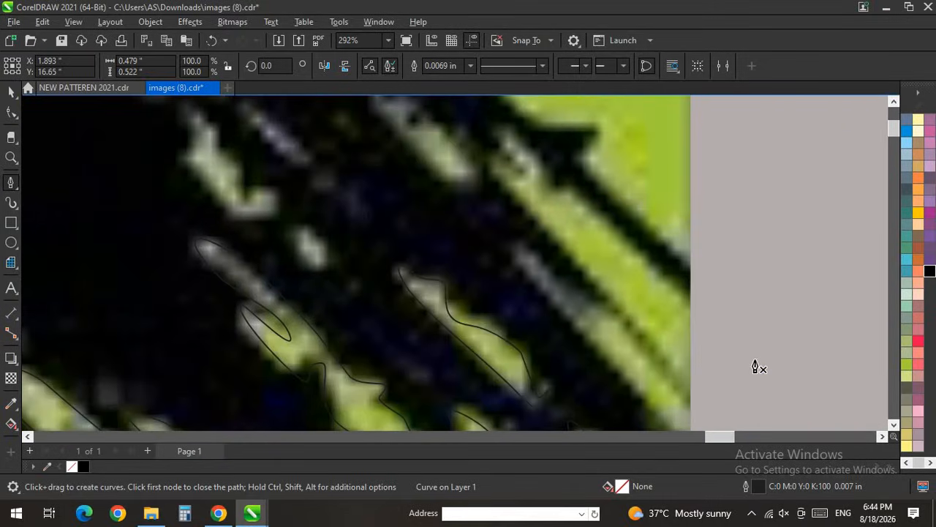
{"action": "left_click", "coordinate": [755, 359]}
{"action": "left_click_drag", "start_coordinate": [515, 138], "coordinate": [502, 131]}
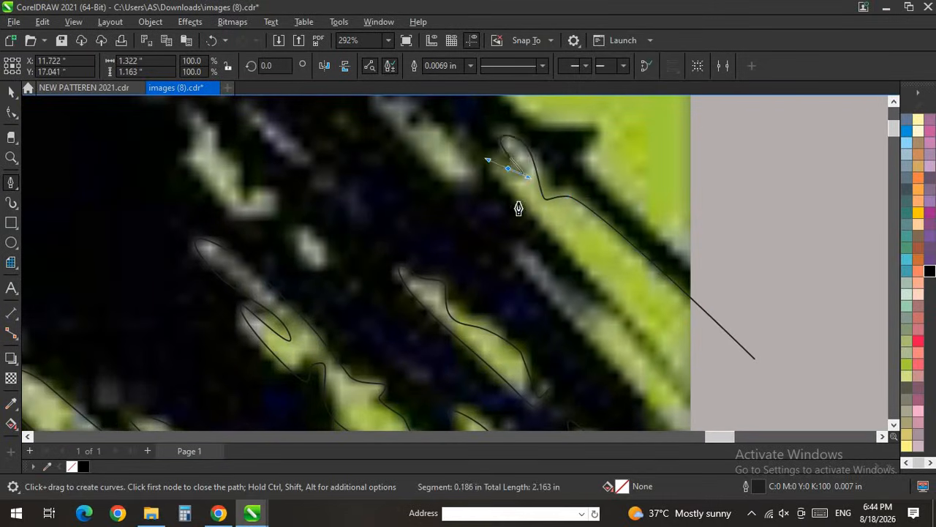
{"action": "scroll", "coordinate": [558, 262], "scroll_direction": "down", "scroll_amount": 2}
{"action": "left_click_drag", "start_coordinate": [692, 345], "coordinate": [685, 316]}
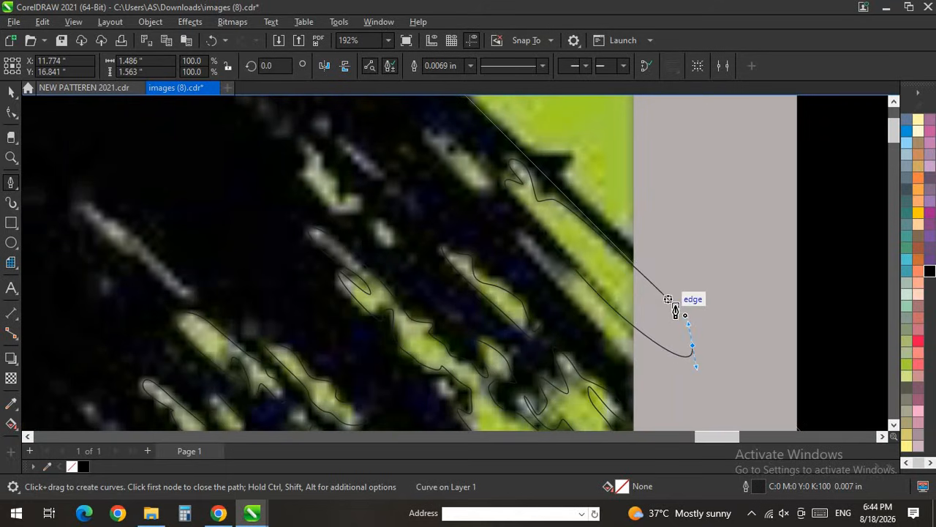
Step: Outline the thinner parallel stripe just below it, from its gray tip past the image's right edge, as a closed curve
{"action": "scroll", "coordinate": [662, 331], "scroll_direction": "up", "scroll_amount": 2}
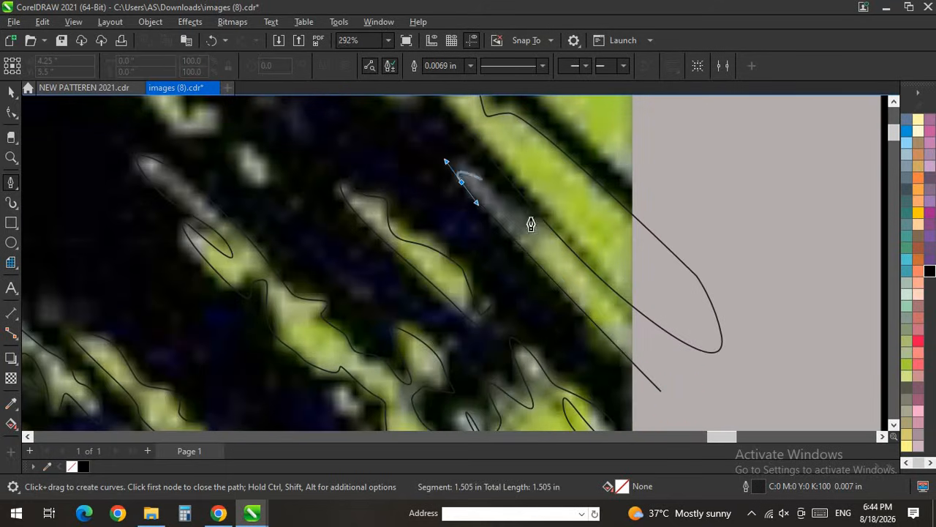
{"action": "left_click_drag", "start_coordinate": [532, 220], "coordinate": [541, 226]}
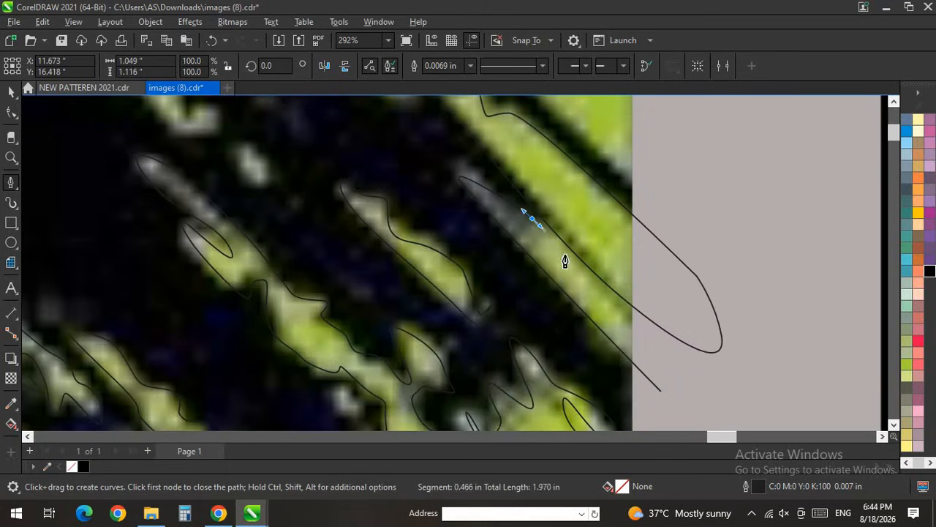
{"action": "left_click", "coordinate": [662, 391]}
Step: Trace the isolated pale fleck above the stripes, including its pointed tip and small inner notch, as a closed curve
{"action": "scroll", "coordinate": [595, 346], "scroll_direction": "down", "scroll_amount": 3}
{"action": "scroll", "coordinate": [496, 234], "scroll_direction": "up", "scroll_amount": 3}
{"action": "scroll", "coordinate": [597, 288], "scroll_direction": "up", "scroll_amount": 2}
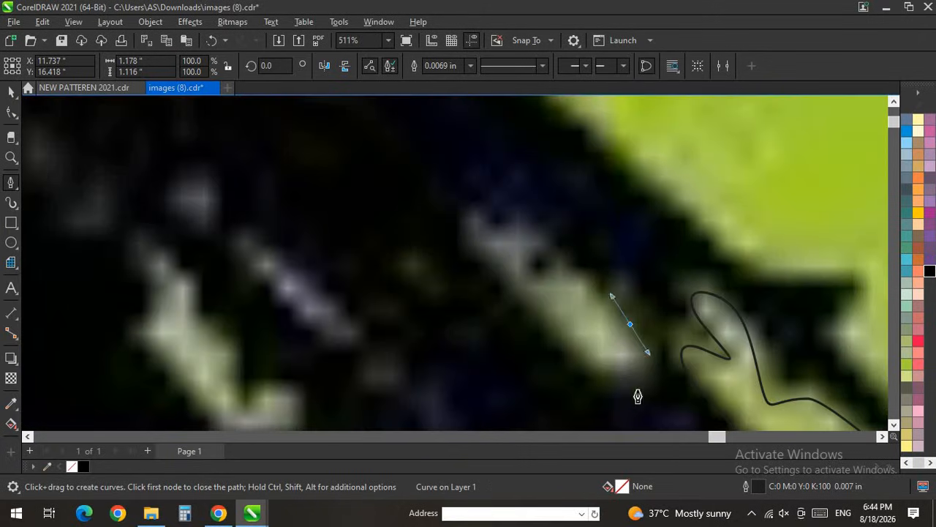
{"action": "left_click", "coordinate": [448, 212]}
{"action": "left_click_drag", "start_coordinate": [548, 244], "coordinate": [542, 286]}
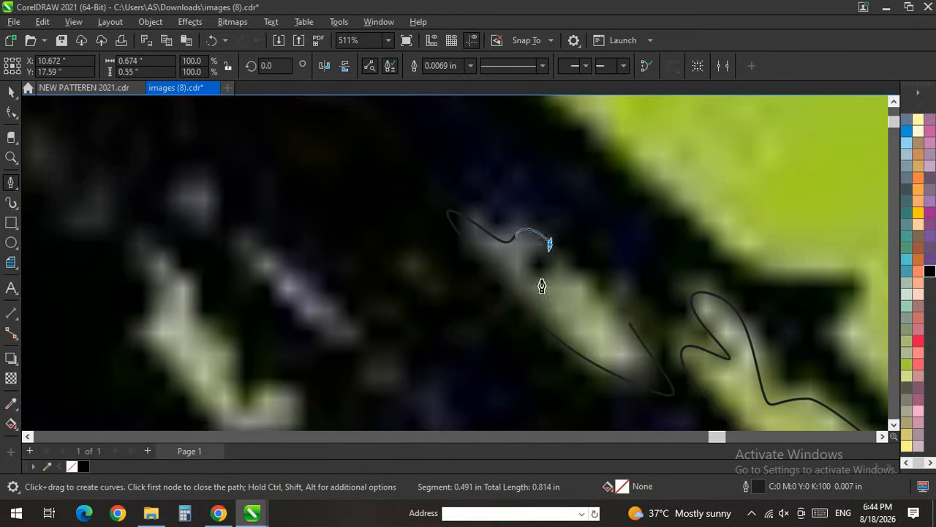
{"action": "left_click", "coordinate": [630, 322]}
Step: Outline the pale green boot-shaped fleck near the image's upper-right corner, with its narrow top and rounded foot, as a closed curve
{"action": "scroll", "coordinate": [482, 262], "scroll_direction": "down", "scroll_amount": 6}
{"action": "scroll", "coordinate": [393, 309], "scroll_direction": "up", "scroll_amount": 6}
{"action": "left_click", "coordinate": [445, 336]}
{"action": "left_click_drag", "start_coordinate": [390, 302], "coordinate": [368, 303]}
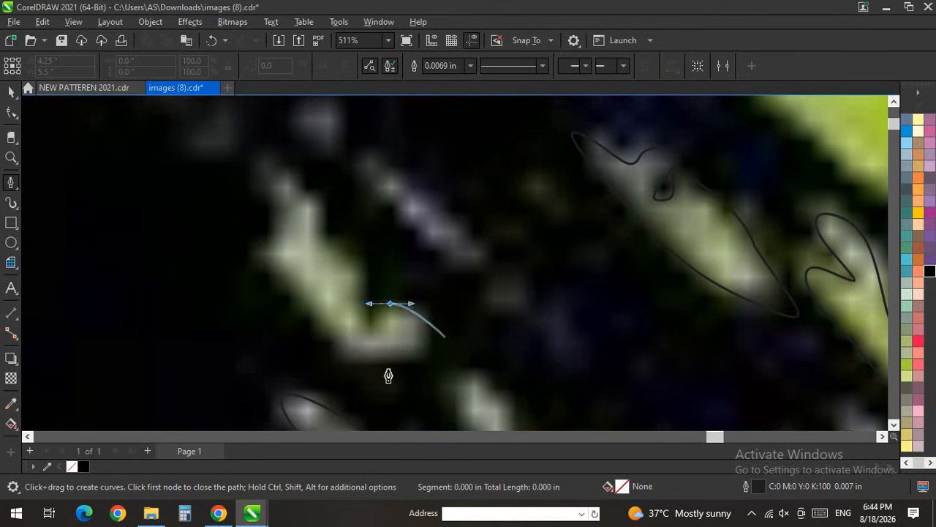
{"action": "left_click_drag", "start_coordinate": [261, 260], "coordinate": [264, 242]}
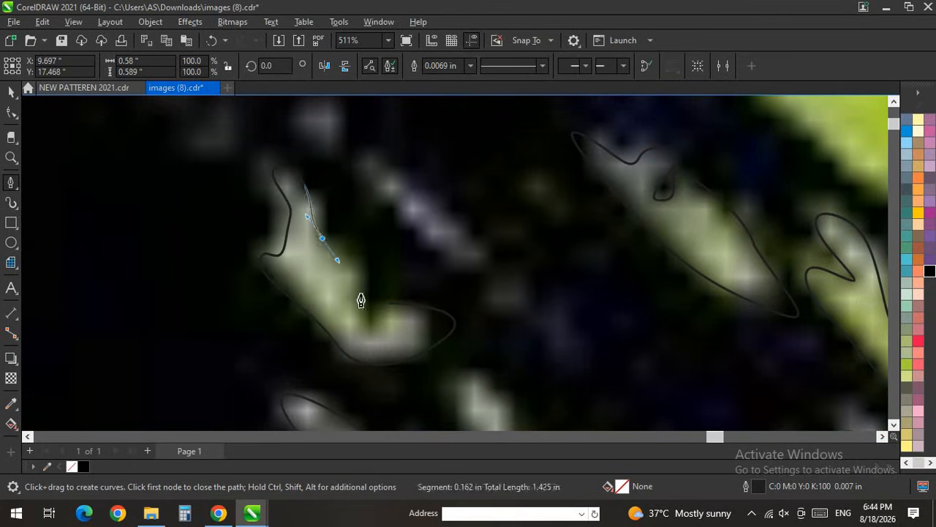
{"action": "scroll", "coordinate": [445, 297], "scroll_direction": "down", "scroll_amount": 2}
Step: Trace the narrow gray diagonal fleck beside the boot-shaped fleck as a closed curve with a rounded upper end
{"action": "scroll", "coordinate": [486, 294], "scroll_direction": "up", "scroll_amount": 3}
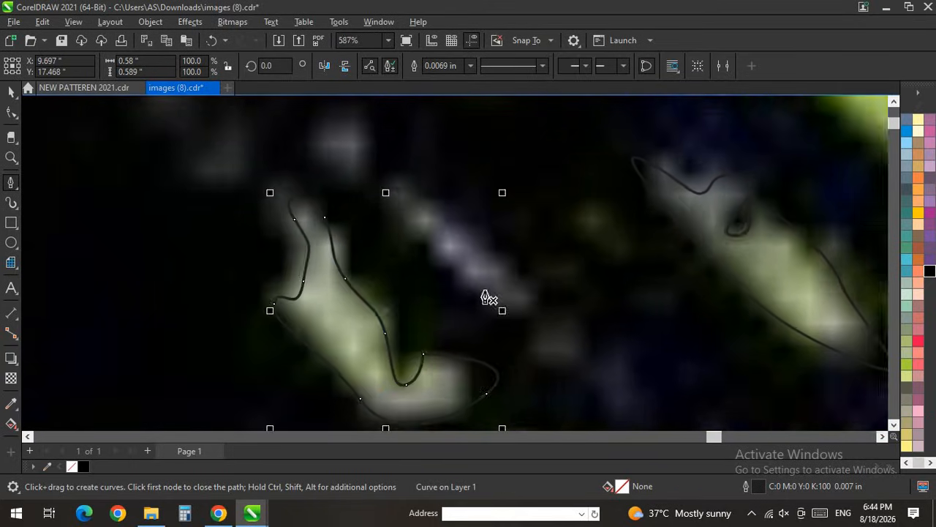
{"action": "left_click", "coordinate": [542, 282]}
{"action": "left_click_drag", "start_coordinate": [511, 308], "coordinate": [468, 266]}
{"action": "left_click_drag", "start_coordinate": [342, 152], "coordinate": [355, 132]}
{"action": "left_click_drag", "start_coordinate": [451, 213], "coordinate": [494, 260]}
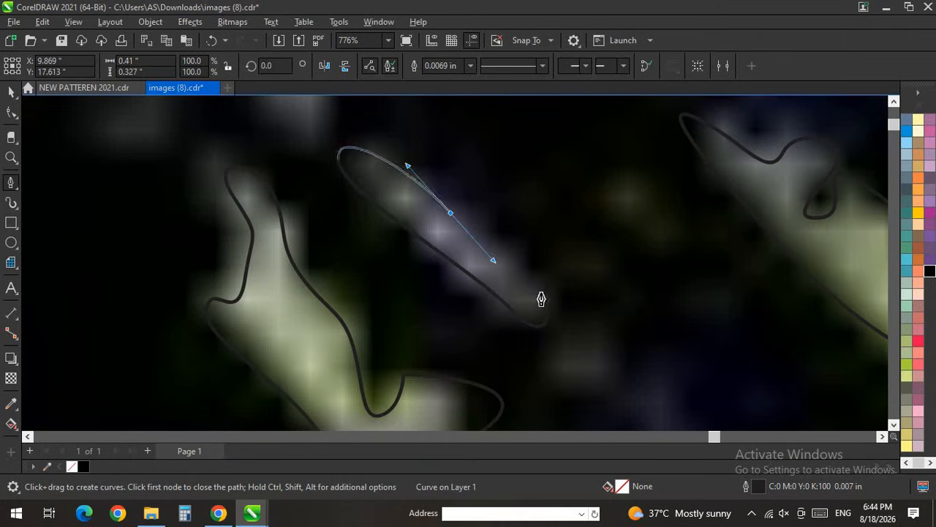
{"action": "left_click", "coordinate": [539, 284]}
{"action": "scroll", "coordinate": [487, 195], "scroll_direction": "up", "scroll_amount": 2}
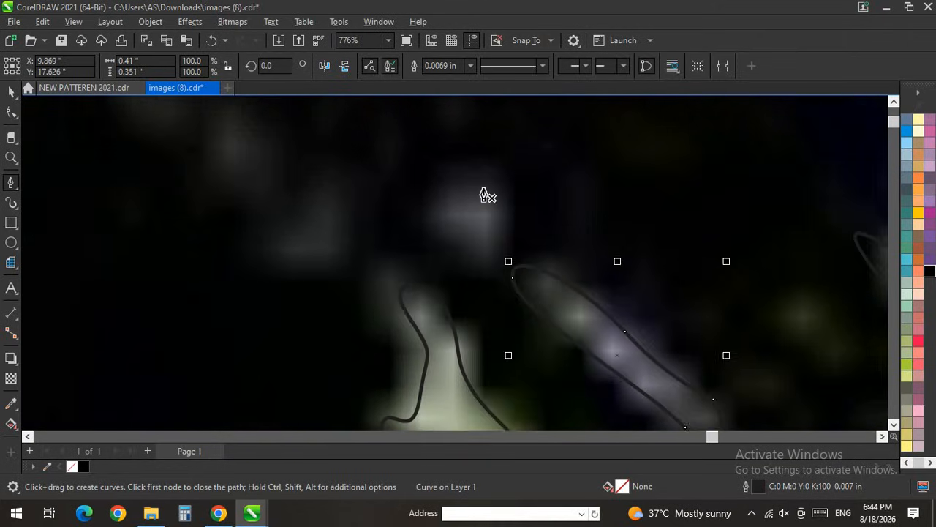
Step: Outline the isolated pale diagonal streak above the green flecks, following its thicker middle and thin lower tail, as a closed curve
{"action": "scroll", "coordinate": [504, 202], "scroll_direction": "down", "scroll_amount": 5}
{"action": "scroll", "coordinate": [623, 303], "scroll_direction": "down", "scroll_amount": 1}
{"action": "scroll", "coordinate": [576, 270], "scroll_direction": "up", "scroll_amount": 2}
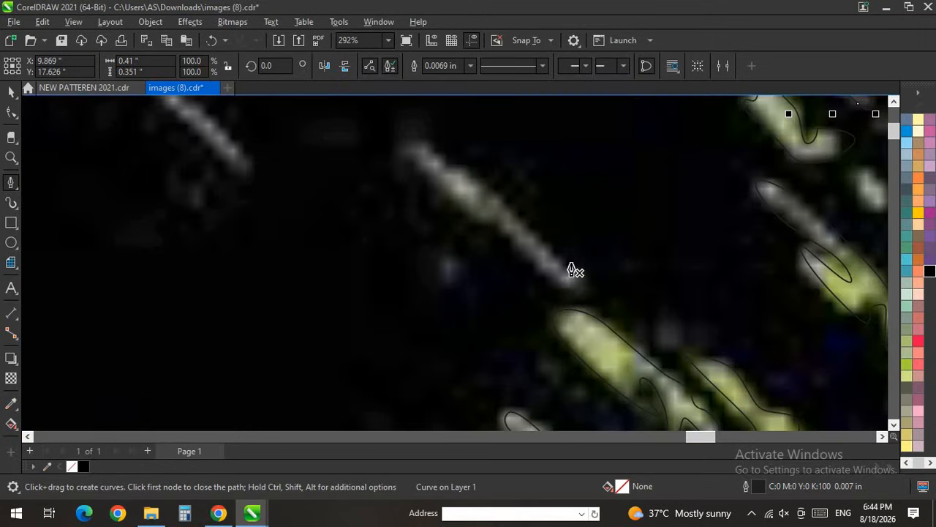
{"action": "left_click_drag", "start_coordinate": [540, 272], "coordinate": [516, 252]}
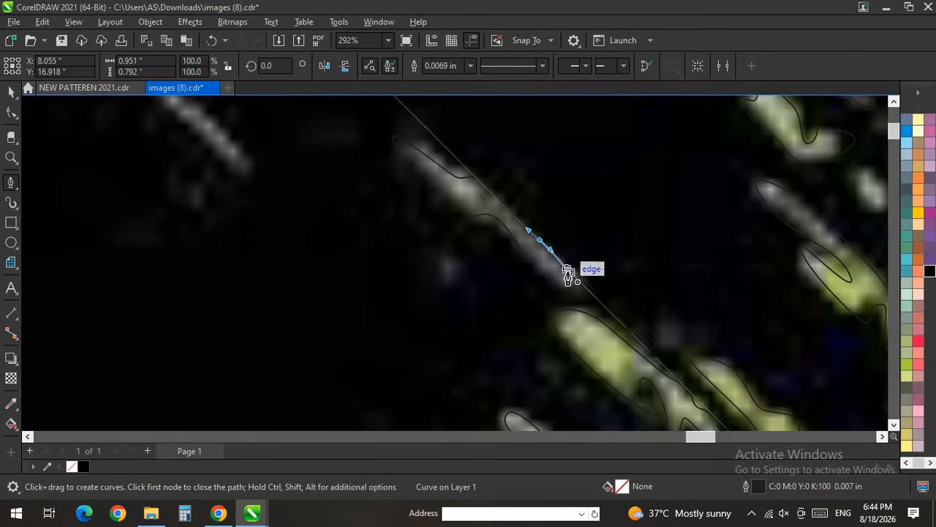
{"action": "left_click", "coordinate": [567, 270]}
Step: Trace the two parallel pale green stripes at the image's upper edge as separate closed curves, extending the outer one past the border
{"action": "scroll", "coordinate": [399, 226], "scroll_direction": "down", "scroll_amount": 4}
{"action": "scroll", "coordinate": [410, 273], "scroll_direction": "up", "scroll_amount": 3}
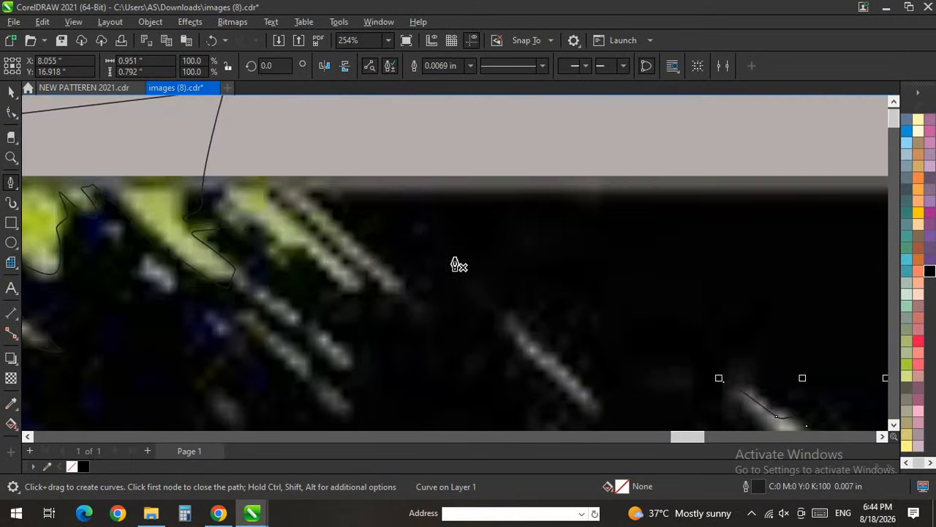
{"action": "scroll", "coordinate": [453, 261], "scroll_direction": "down", "scroll_amount": 3}
{"action": "scroll", "coordinate": [342, 194], "scroll_direction": "up", "scroll_amount": 4}
{"action": "left_click", "coordinate": [339, 188]}
{"action": "scroll", "coordinate": [468, 340], "scroll_direction": "up", "scroll_amount": 1}
{"action": "left_click_drag", "start_coordinate": [485, 340], "coordinate": [495, 355]}
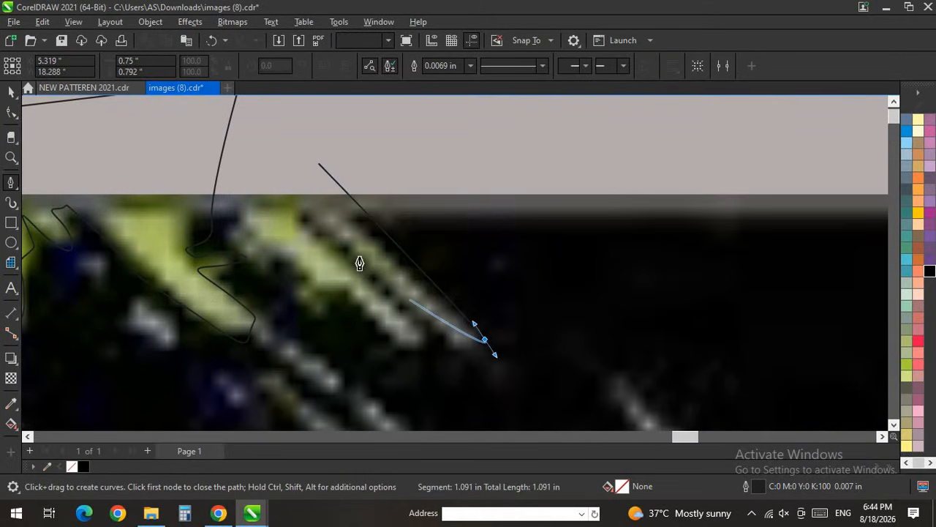
{"action": "left_click_drag", "start_coordinate": [320, 163], "coordinate": [239, 239]}
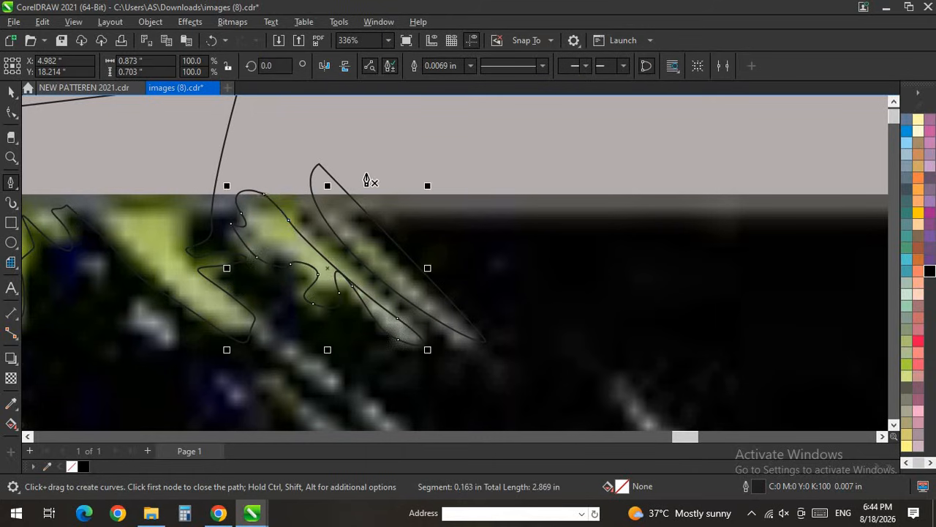
Step: Start the large white brush-stroke outline at its long thin tail's tip and follow the upper edge to the image's upper-left corner
{"action": "scroll", "coordinate": [368, 180], "scroll_direction": "down", "scroll_amount": 5}
{"action": "scroll", "coordinate": [351, 274], "scroll_direction": "up", "scroll_amount": 4}
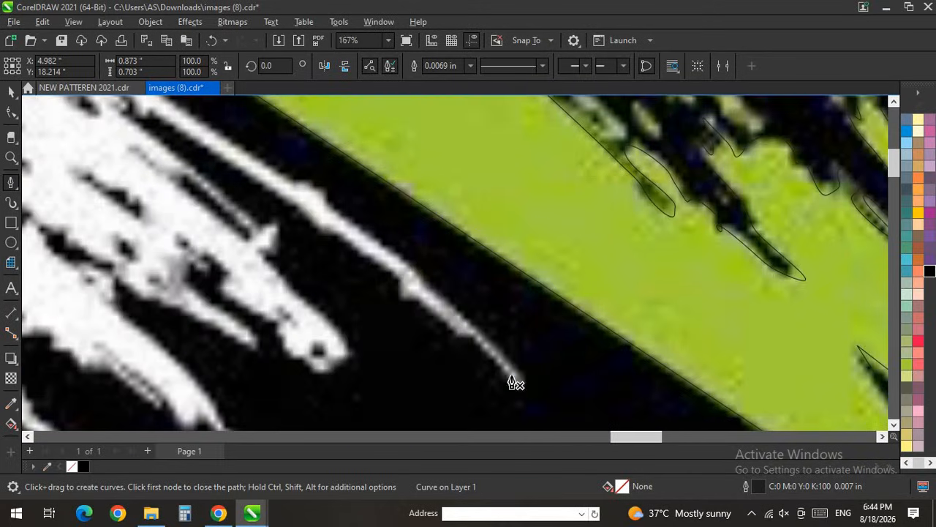
{"action": "left_click", "coordinate": [512, 376]}
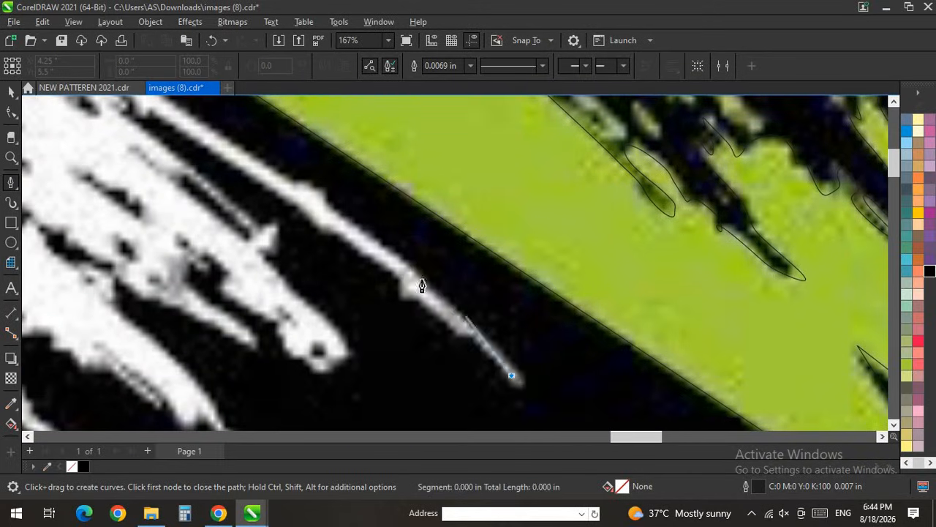
{"action": "left_click_drag", "start_coordinate": [328, 205], "coordinate": [319, 190]}
{"action": "left_click_drag", "start_coordinate": [297, 178], "coordinate": [260, 162]}
{"action": "scroll", "coordinate": [241, 157], "scroll_direction": "down", "scroll_amount": 2}
{"action": "scroll", "coordinate": [241, 218], "scroll_direction": "up", "scroll_amount": 3}
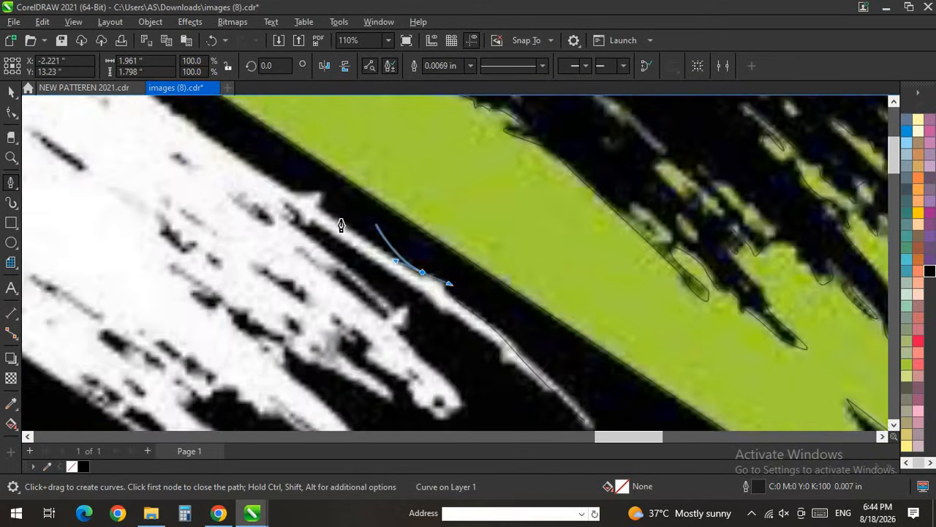
{"action": "scroll", "coordinate": [380, 184], "scroll_direction": "down", "scroll_amount": 2}
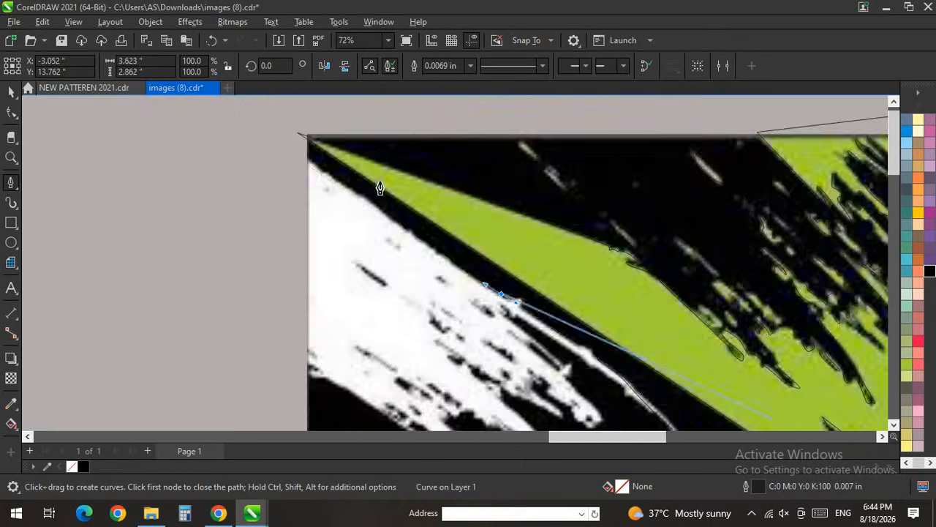
{"action": "scroll", "coordinate": [313, 196], "scroll_direction": "up", "scroll_amount": 1}
{"action": "scroll", "coordinate": [199, 318], "scroll_direction": "down", "scroll_amount": 2}
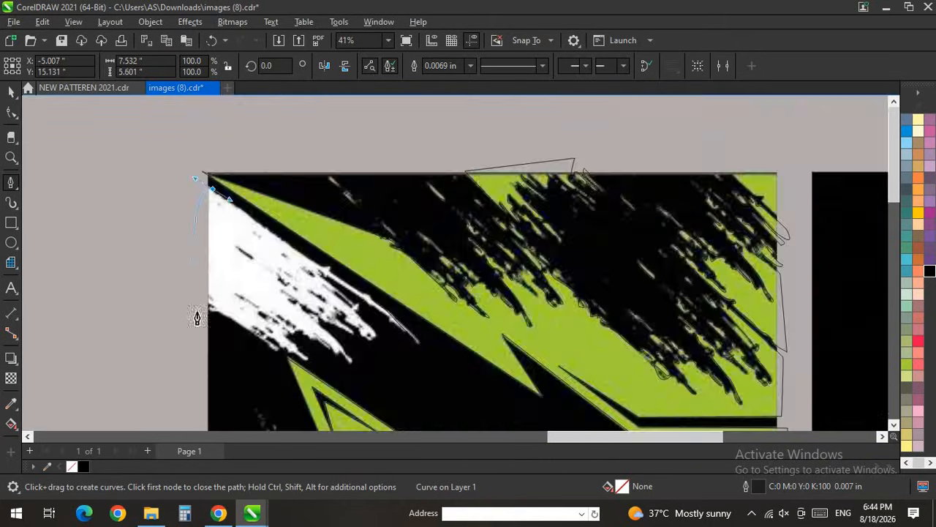
Step: Continue the white shape's outline down past the image's left border and around the two small dark notches there
{"action": "scroll", "coordinate": [205, 315], "scroll_direction": "up", "scroll_amount": 3}
{"action": "scroll", "coordinate": [205, 315], "scroll_direction": "up", "scroll_amount": 1}
{"action": "left_click_drag", "start_coordinate": [206, 307], "coordinate": [246, 313]}
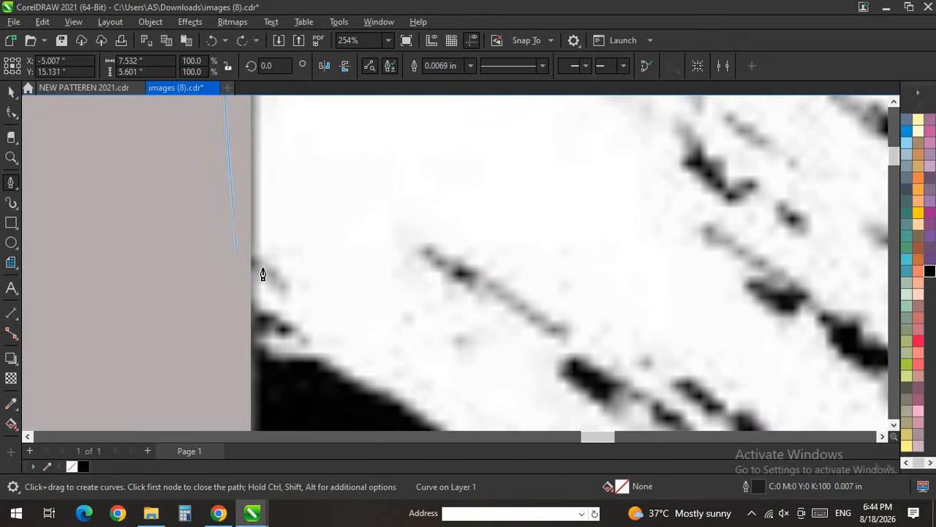
{"action": "left_click_drag", "start_coordinate": [271, 275], "coordinate": [233, 275]}
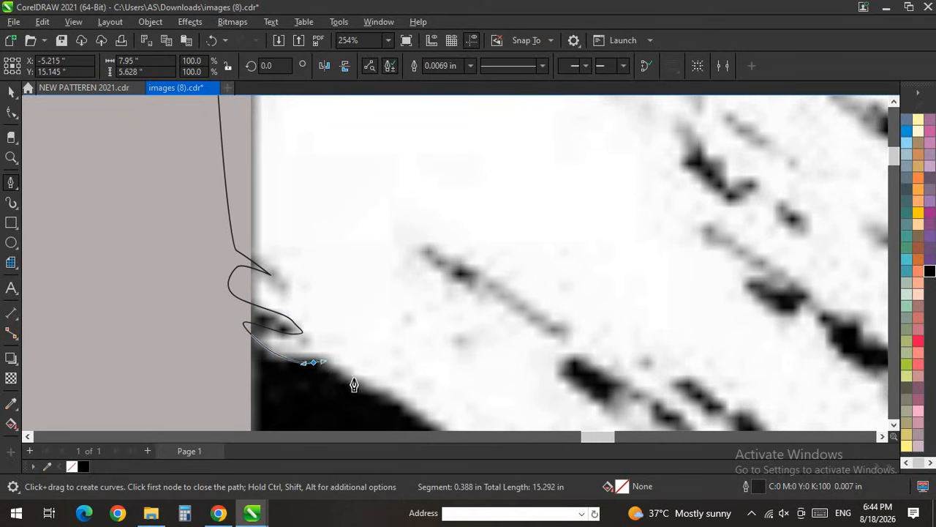
{"action": "left_click_drag", "start_coordinate": [354, 378], "coordinate": [335, 366]}
Step: Extend the outline along the white shape's lower edge, looping around the dark speckled notch and the first short gray finger
{"action": "scroll", "coordinate": [204, 223], "scroll_direction": "down", "scroll_amount": 10}
{"action": "scroll", "coordinate": [269, 289], "scroll_direction": "up", "scroll_amount": 8}
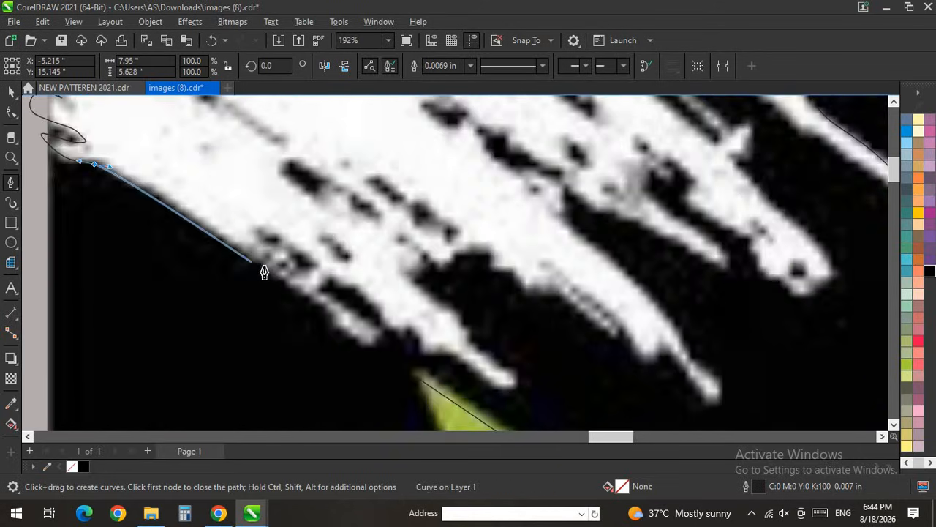
{"action": "scroll", "coordinate": [264, 272], "scroll_direction": "up", "scroll_amount": 3}
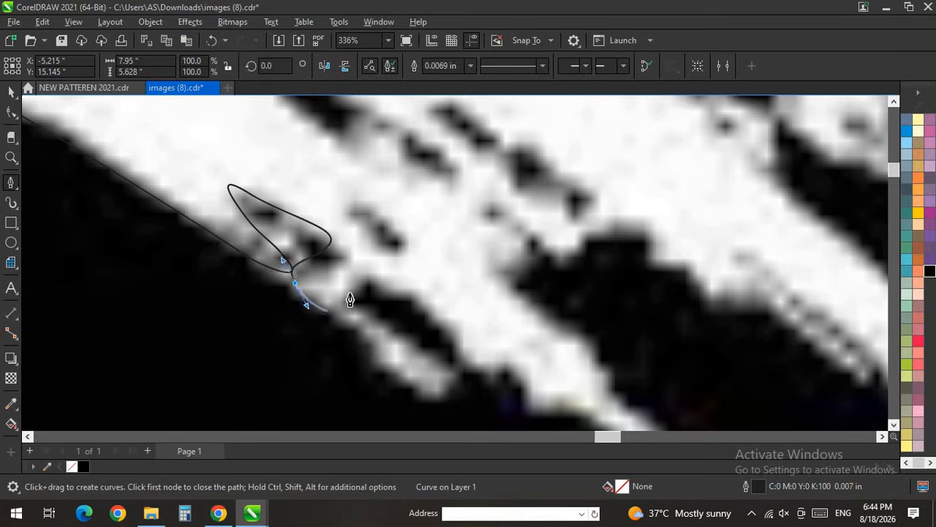
{"action": "left_click", "coordinate": [346, 297]}
{"action": "left_click_drag", "start_coordinate": [403, 385], "coordinate": [452, 414]}
{"action": "left_click_drag", "start_coordinate": [428, 370], "coordinate": [388, 332]}
{"action": "left_click", "coordinate": [352, 303]}
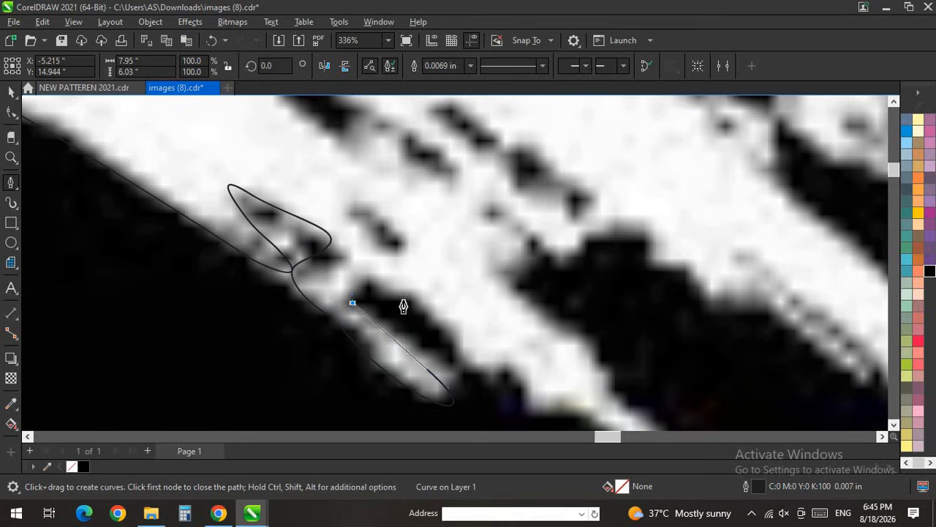
Step: Continue the outline around the second white finger's rounded tip and along the black gap above it
{"action": "left_click", "coordinate": [504, 369]}
{"action": "scroll", "coordinate": [321, 255], "scroll_direction": "down", "scroll_amount": 3}
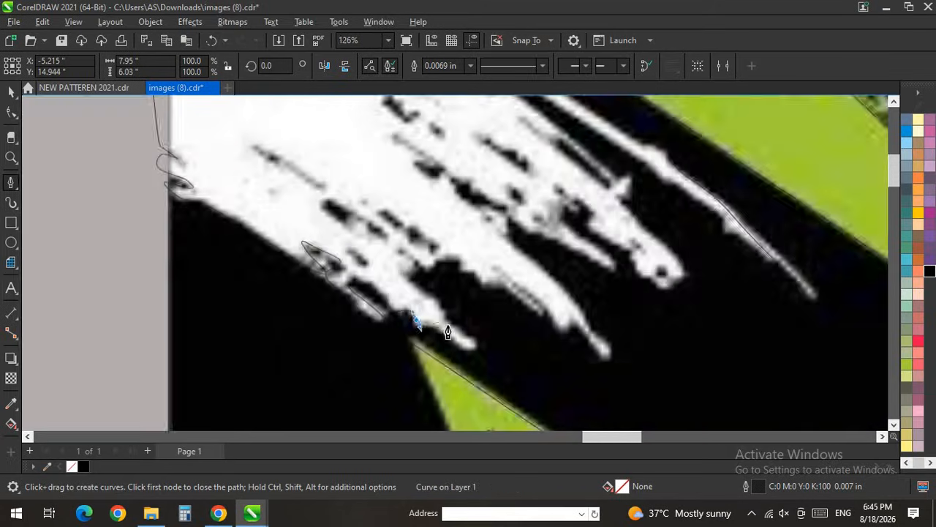
{"action": "scroll", "coordinate": [447, 329], "scroll_direction": "up", "scroll_amount": 4}
{"action": "left_click_drag", "start_coordinate": [530, 405], "coordinate": [562, 417]}
{"action": "left_click_drag", "start_coordinate": [549, 370], "coordinate": [580, 386]}
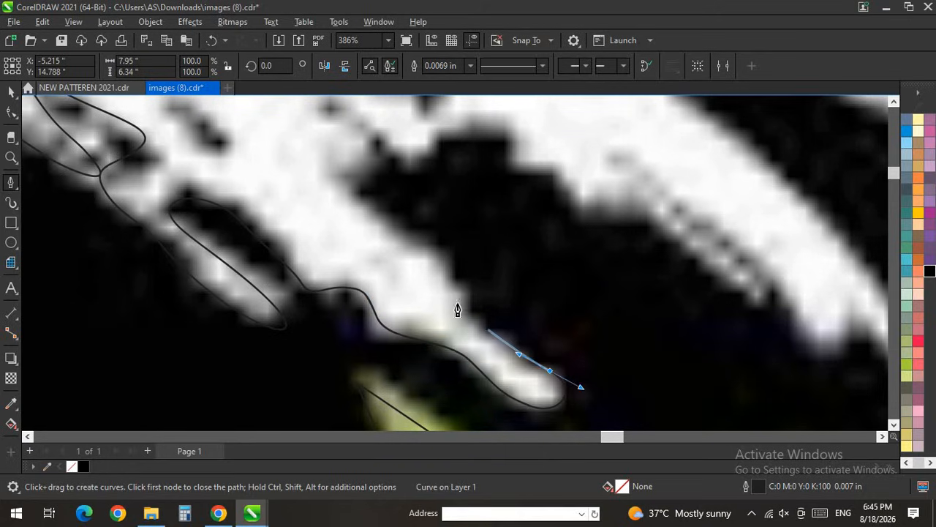
{"action": "left_click_drag", "start_coordinate": [365, 216], "coordinate": [320, 178]}
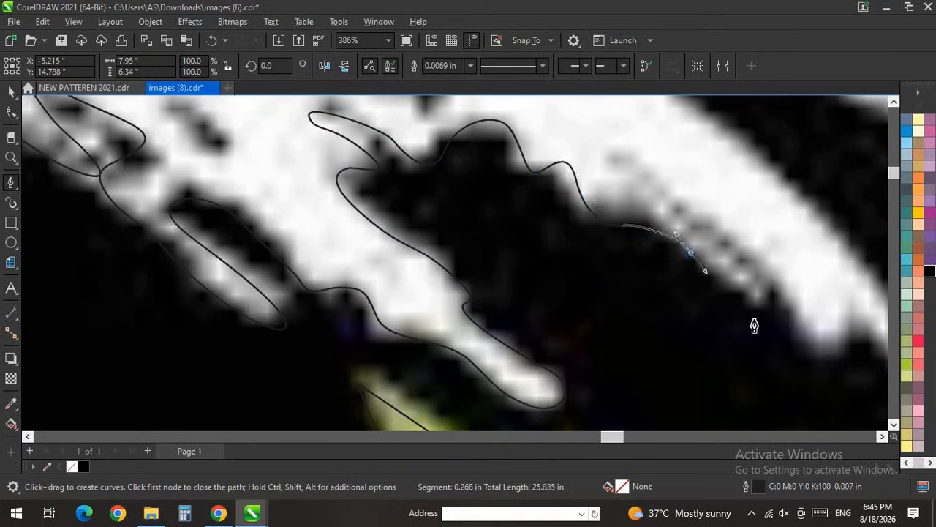
Step: Carry the outline along the next finger's underside and around the long narrow speckled slit inside it
{"action": "left_click_drag", "start_coordinate": [754, 325], "coordinate": [725, 291]}
{"action": "scroll", "coordinate": [802, 259], "scroll_direction": "down", "scroll_amount": 2}
{"action": "scroll", "coordinate": [748, 320], "scroll_direction": "up", "scroll_amount": 4}
{"action": "scroll", "coordinate": [416, 289], "scroll_direction": "down", "scroll_amount": 1}
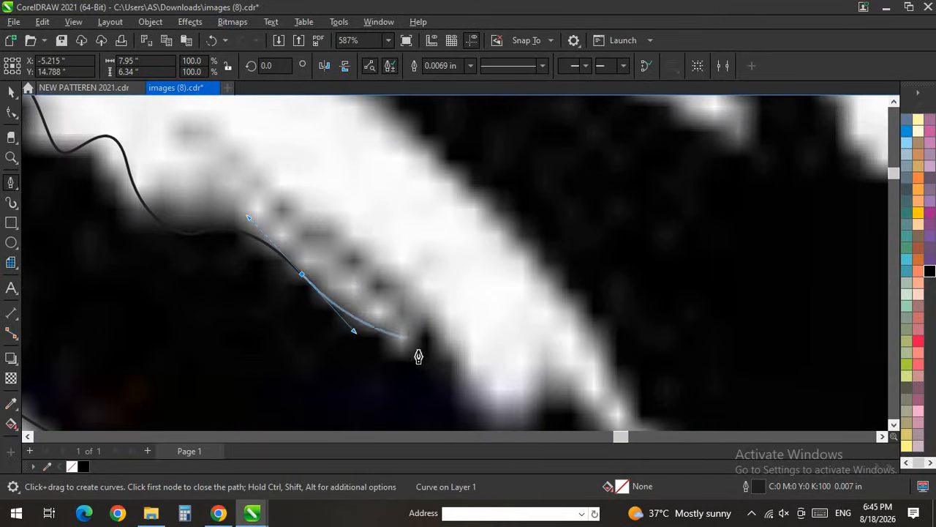
{"action": "left_click_drag", "start_coordinate": [412, 355], "coordinate": [406, 372]}
{"action": "left_click_drag", "start_coordinate": [444, 313], "coordinate": [462, 368]}
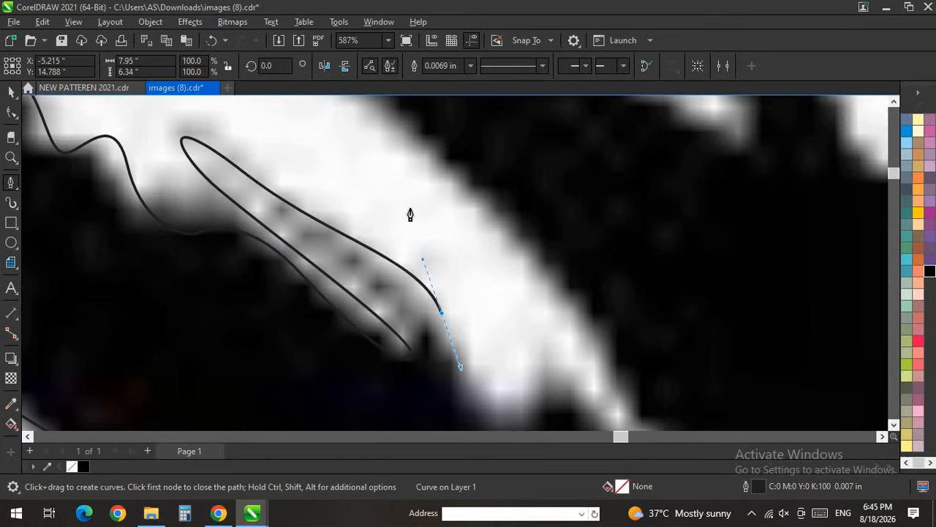
Step: Trace that finger's blunt end and thin pointed tail, and follow its upper side back to the small dark notch
{"action": "scroll", "coordinate": [410, 211], "scroll_direction": "down", "scroll_amount": 5}
{"action": "scroll", "coordinate": [459, 289], "scroll_direction": "up", "scroll_amount": 3}
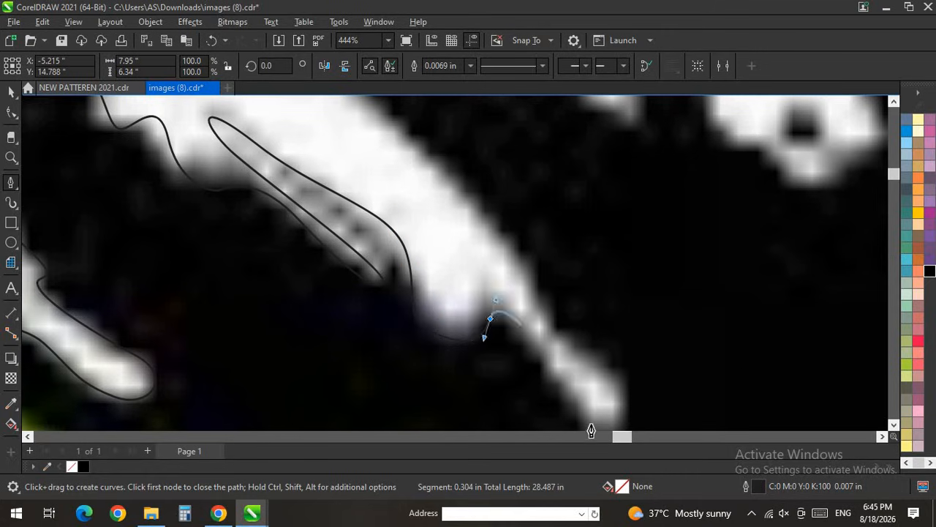
{"action": "left_click_drag", "start_coordinate": [587, 347], "coordinate": [629, 377]}
{"action": "scroll", "coordinate": [446, 268], "scroll_direction": "down", "scroll_amount": 4}
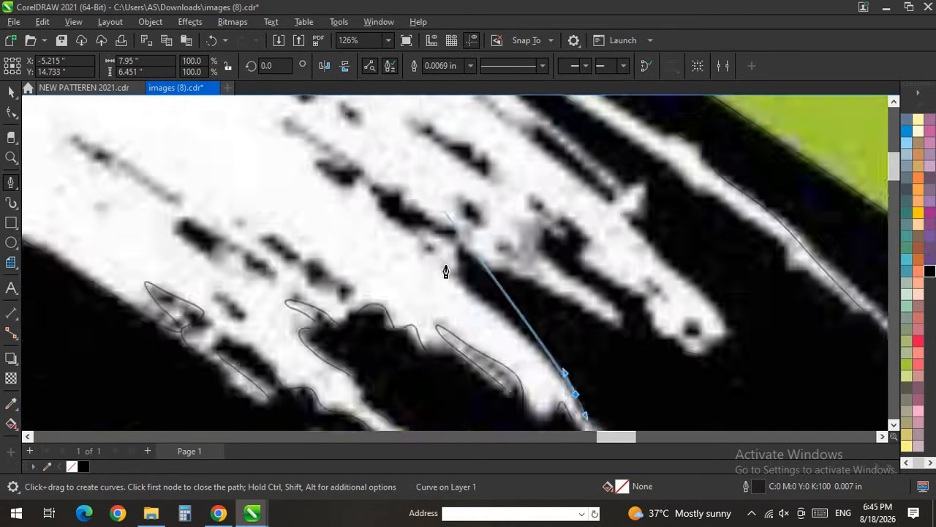
{"action": "scroll", "coordinate": [446, 305], "scroll_direction": "up", "scroll_amount": 3}
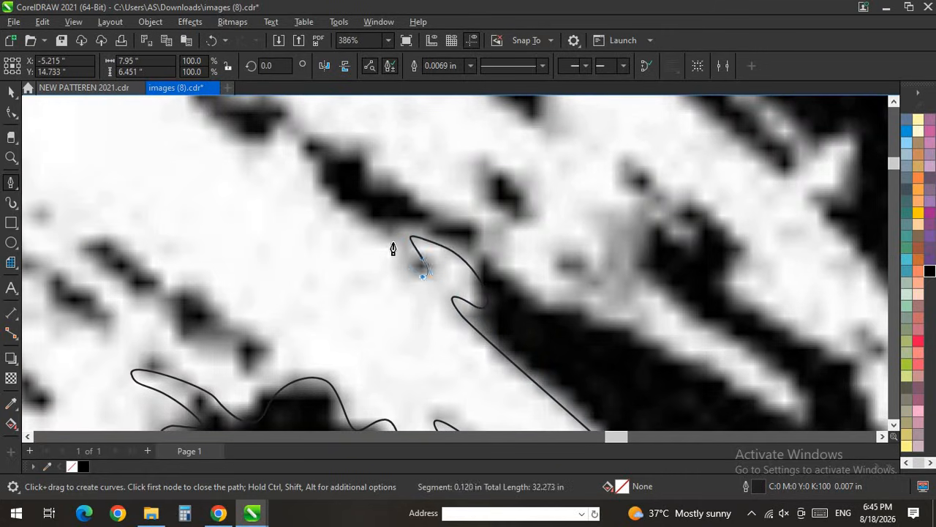
Step: Outline both sides of the long chain of black gaps running up into the white stroke, including the small dark speck beside it
{"action": "scroll", "coordinate": [311, 250], "scroll_direction": "down", "scroll_amount": 4}
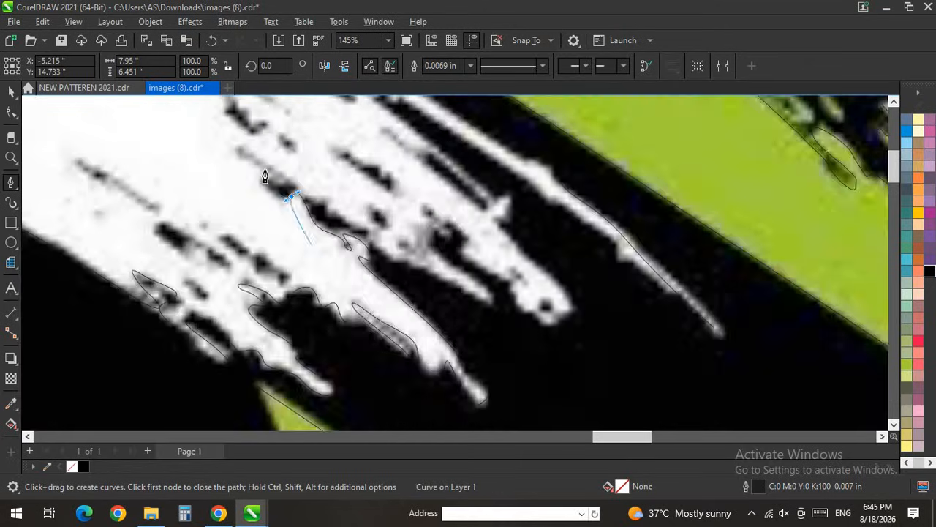
{"action": "scroll", "coordinate": [252, 196], "scroll_direction": "up", "scroll_amount": 3}
{"action": "left_click_drag", "start_coordinate": [208, 132], "coordinate": [238, 129]}
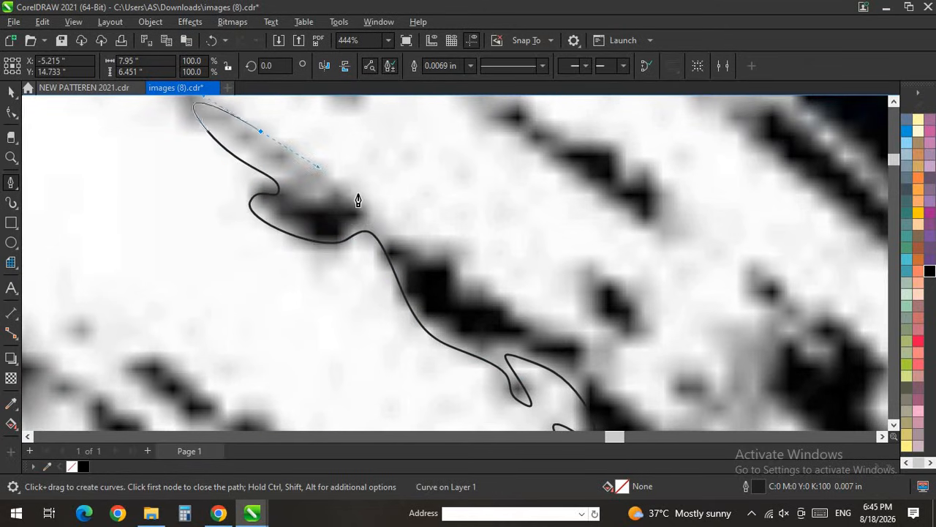
{"action": "left_click_drag", "start_coordinate": [565, 359], "coordinate": [575, 353]}
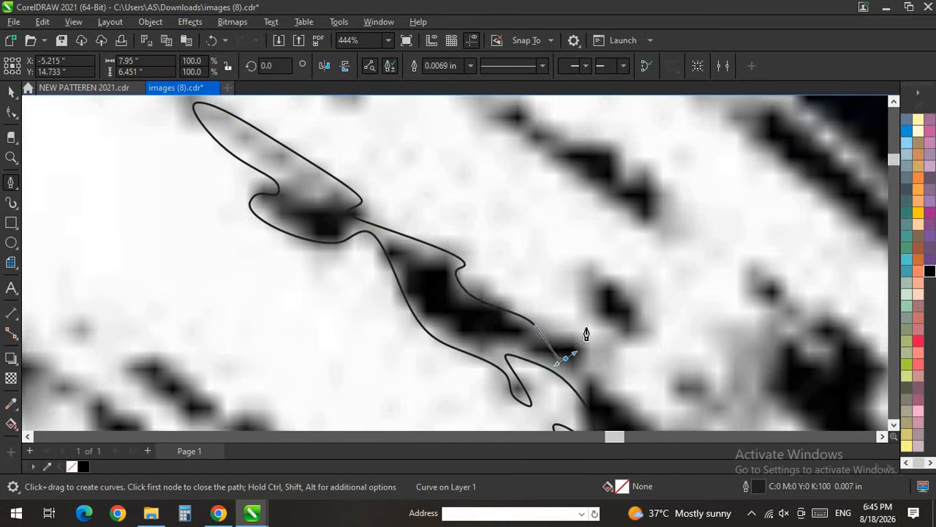
{"action": "scroll", "coordinate": [387, 251], "scroll_direction": "down", "scroll_amount": 5}
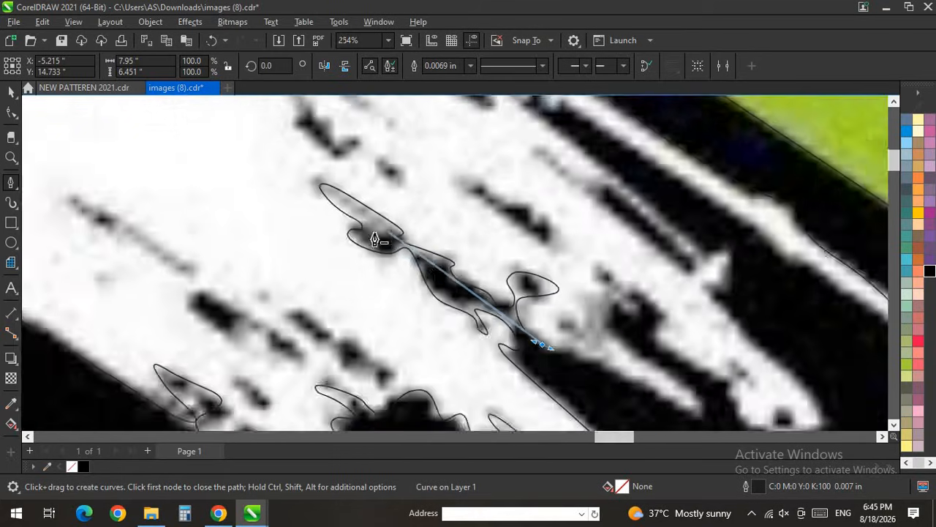
{"action": "scroll", "coordinate": [345, 247], "scroll_direction": "up", "scroll_amount": 3}
{"action": "scroll", "coordinate": [195, 229], "scroll_direction": "up", "scroll_amount": 3}
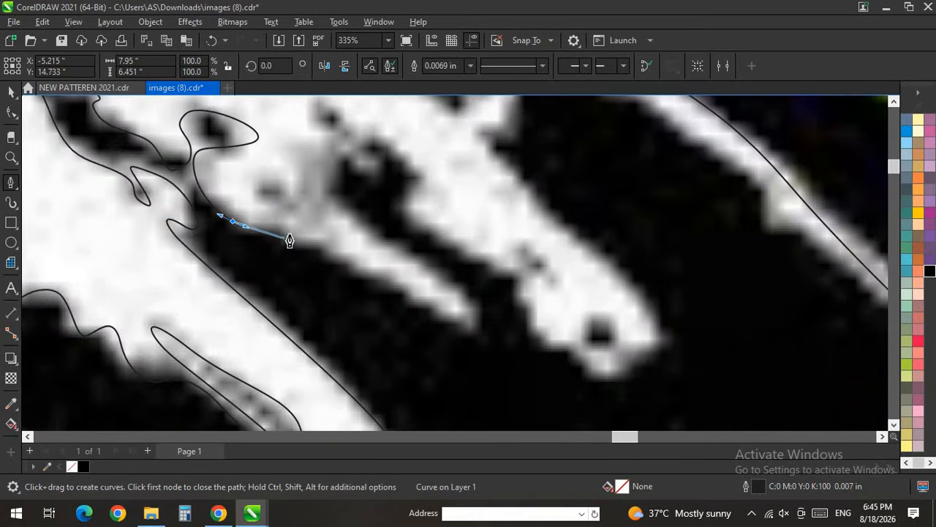
Step: Continue the outline around the gray speck, the narrow pointed finger, the black gap above it and the blunt finger with a hole
{"action": "left_click_drag", "start_coordinate": [302, 216], "coordinate": [313, 209]}
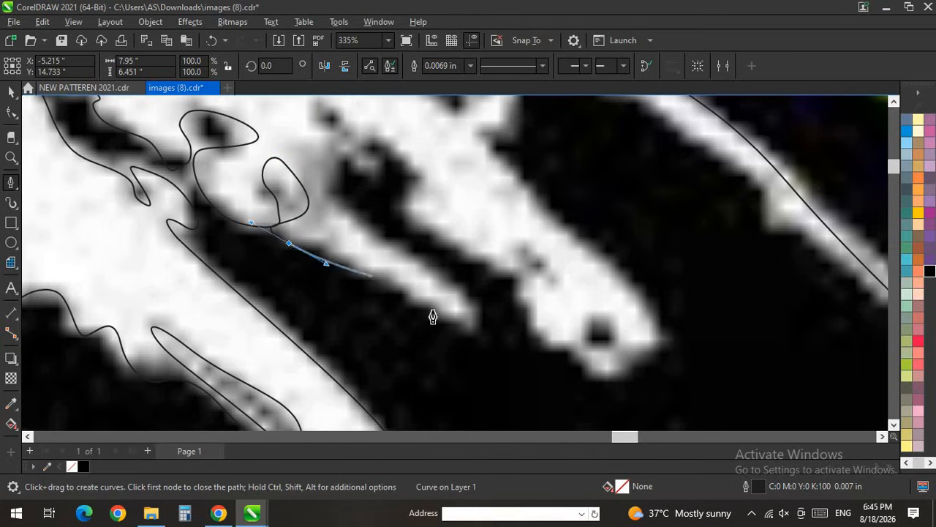
{"action": "left_click_drag", "start_coordinate": [486, 339], "coordinate": [447, 284]}
{"action": "left_click_drag", "start_coordinate": [391, 254], "coordinate": [334, 209]}
{"action": "left_click_drag", "start_coordinate": [340, 163], "coordinate": [327, 137]}
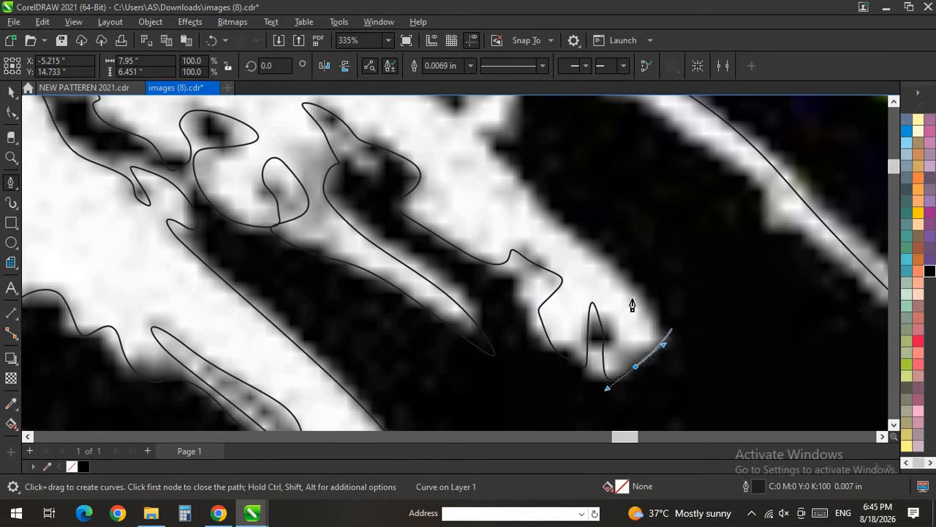
Step: Carry the outline up the blunt finger's upper side, around the narrow dark slit, and past the small white tip beside it
{"action": "scroll", "coordinate": [569, 363], "scroll_direction": "down", "scroll_amount": 3}
{"action": "scroll", "coordinate": [525, 252], "scroll_direction": "up", "scroll_amount": 3}
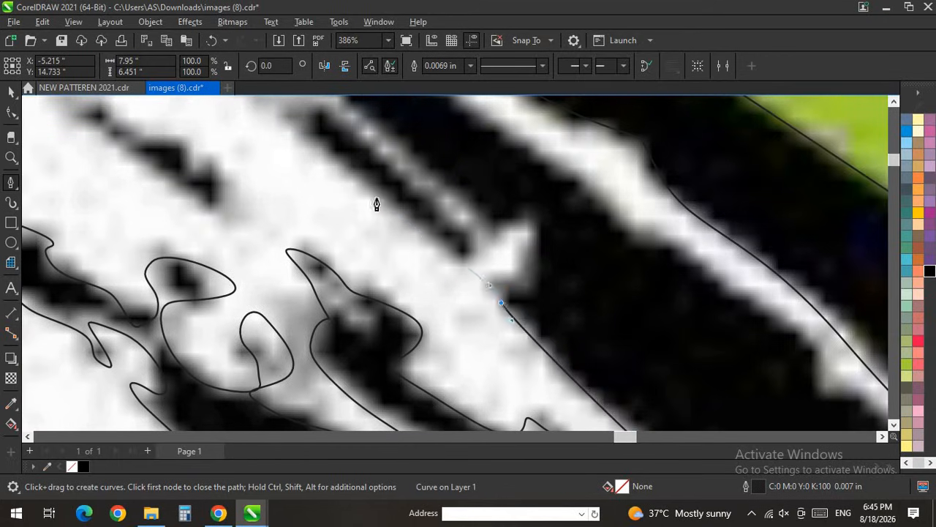
{"action": "scroll", "coordinate": [377, 205], "scroll_direction": "down", "scroll_amount": 3}
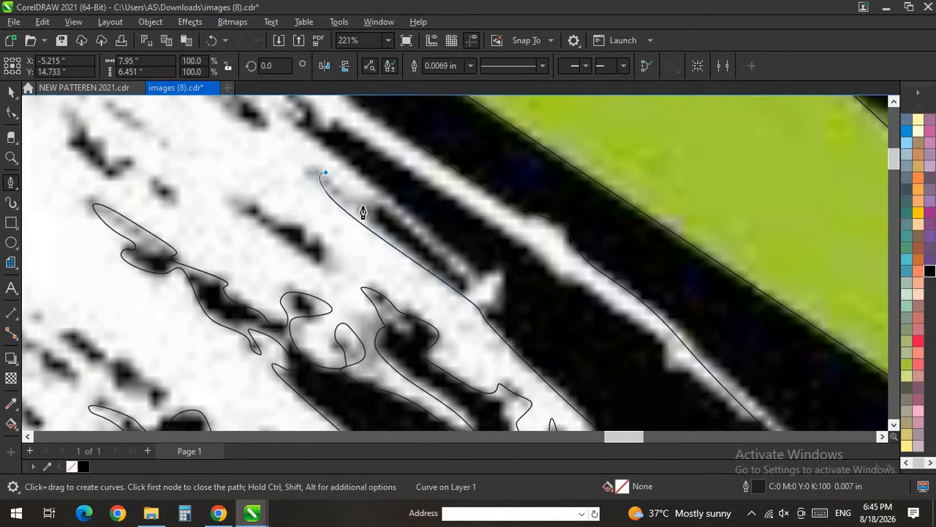
{"action": "left_click_drag", "start_coordinate": [490, 265], "coordinate": [402, 214]}
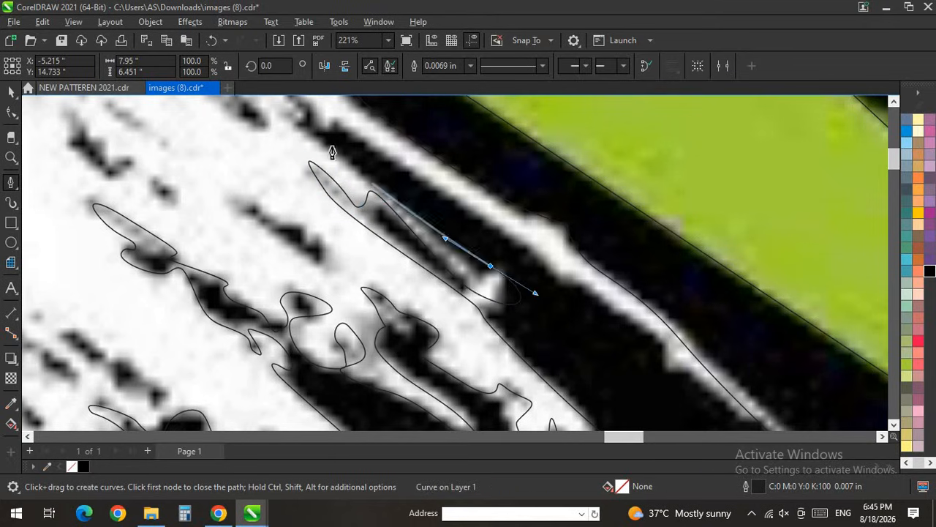
Step: Trace around the pointed, notched end of the long dark gap and back along the underside of the thin white streak
{"action": "scroll", "coordinate": [332, 153], "scroll_direction": "down", "scroll_amount": 5}
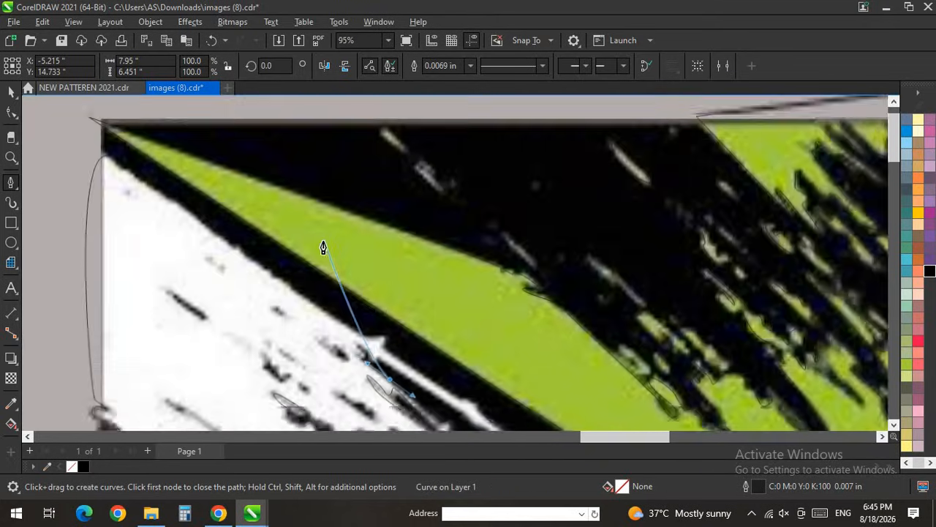
{"action": "scroll", "coordinate": [326, 359], "scroll_direction": "up", "scroll_amount": 8}
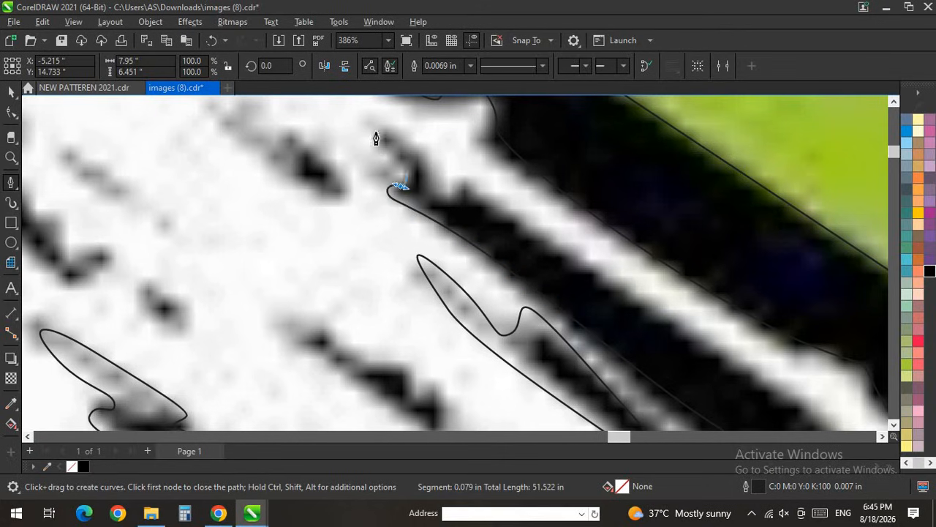
{"action": "left_click_drag", "start_coordinate": [583, 275], "coordinate": [596, 292]}
{"action": "scroll", "coordinate": [248, 251], "scroll_direction": "down", "scroll_amount": 3}
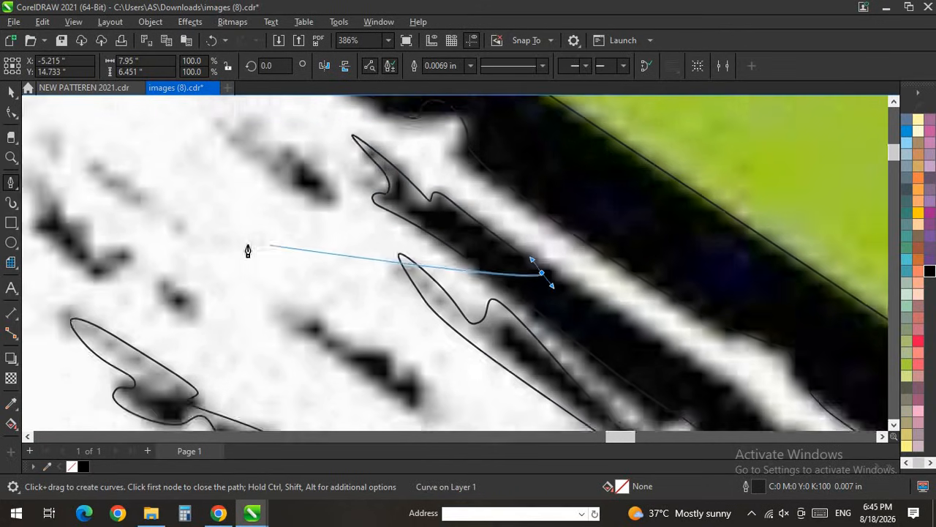
{"action": "scroll", "coordinate": [483, 317], "scroll_direction": "up", "scroll_amount": 2}
{"action": "left_click_drag", "start_coordinate": [475, 339], "coordinate": [503, 376]}
{"action": "scroll", "coordinate": [293, 226], "scroll_direction": "down", "scroll_amount": 2}
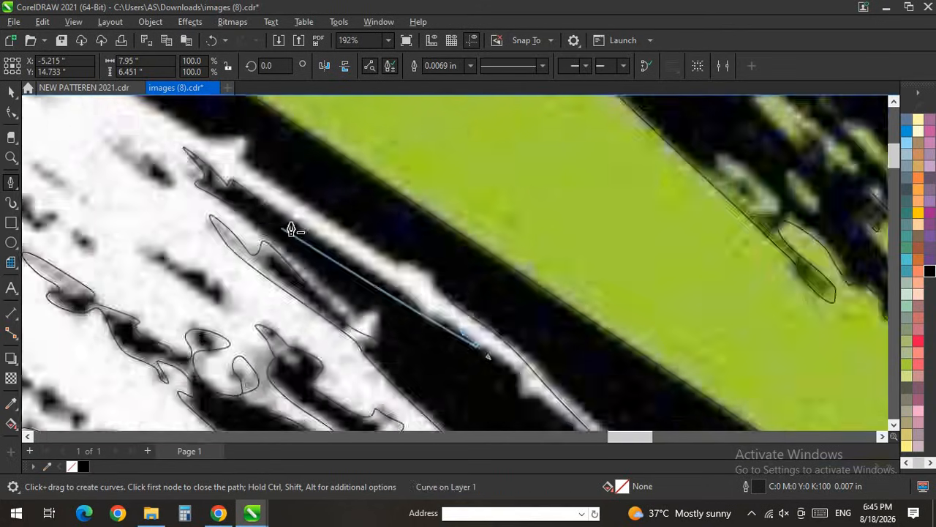
Step: Follow the thin white streak's underside past its bulge to the far tip and close the white stroke's outline there
{"action": "scroll", "coordinate": [333, 271], "scroll_direction": "down", "scroll_amount": 2}
{"action": "scroll", "coordinate": [353, 290], "scroll_direction": "up", "scroll_amount": 4}
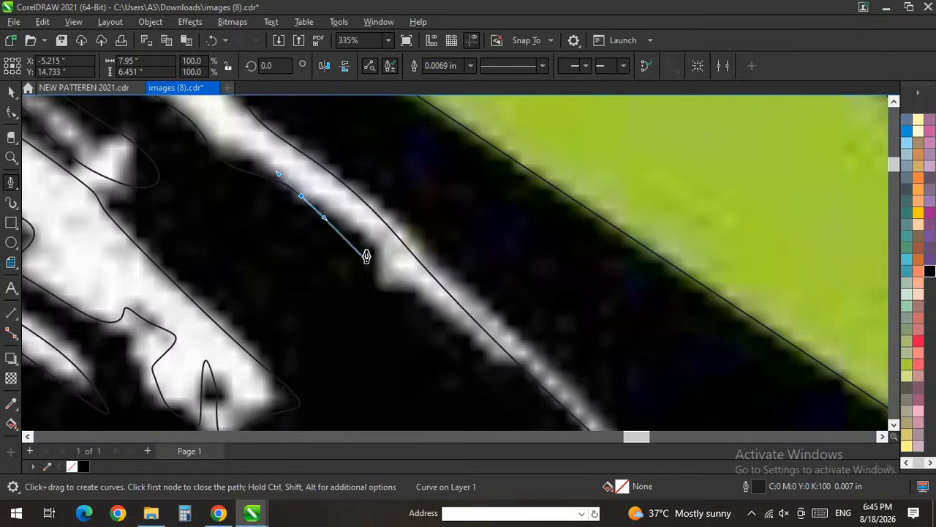
{"action": "left_click_drag", "start_coordinate": [444, 306], "coordinate": [464, 328]}
{"action": "left_click_drag", "start_coordinate": [521, 373], "coordinate": [534, 385]}
{"action": "scroll", "coordinate": [438, 268], "scroll_direction": "down", "scroll_amount": 2}
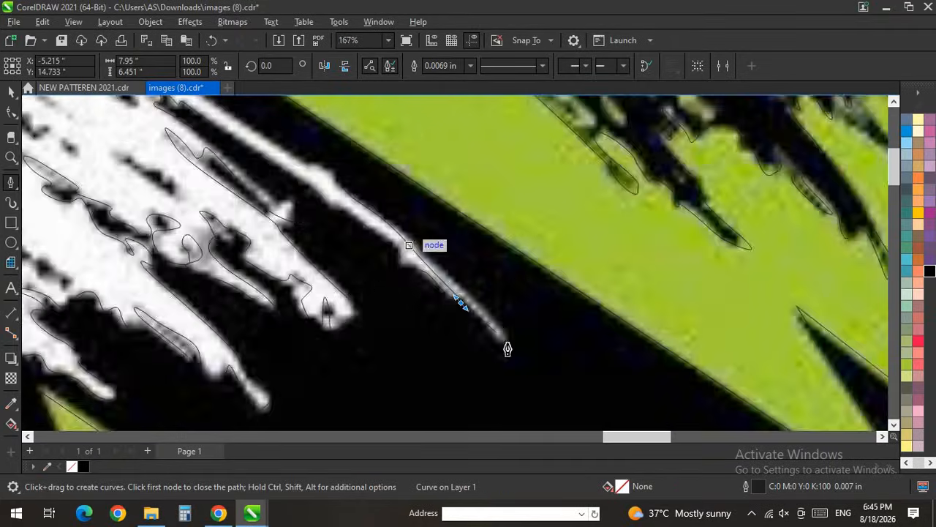
{"action": "scroll", "coordinate": [508, 346], "scroll_direction": "up", "scroll_amount": 1}
{"action": "scroll", "coordinate": [436, 272], "scroll_direction": "up", "scroll_amount": 1}
{"action": "scroll", "coordinate": [552, 316], "scroll_direction": "down", "scroll_amount": 2}
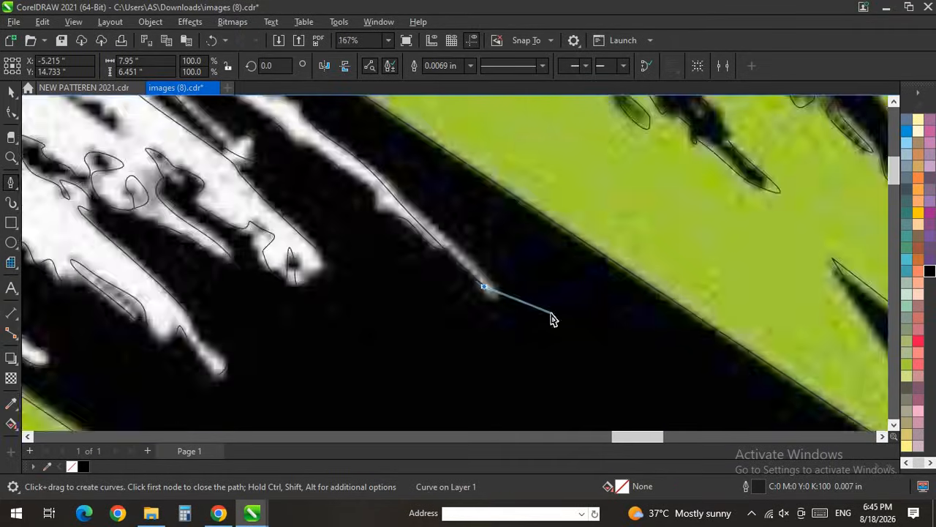
{"action": "scroll", "coordinate": [493, 299], "scroll_direction": "up", "scroll_amount": 4}
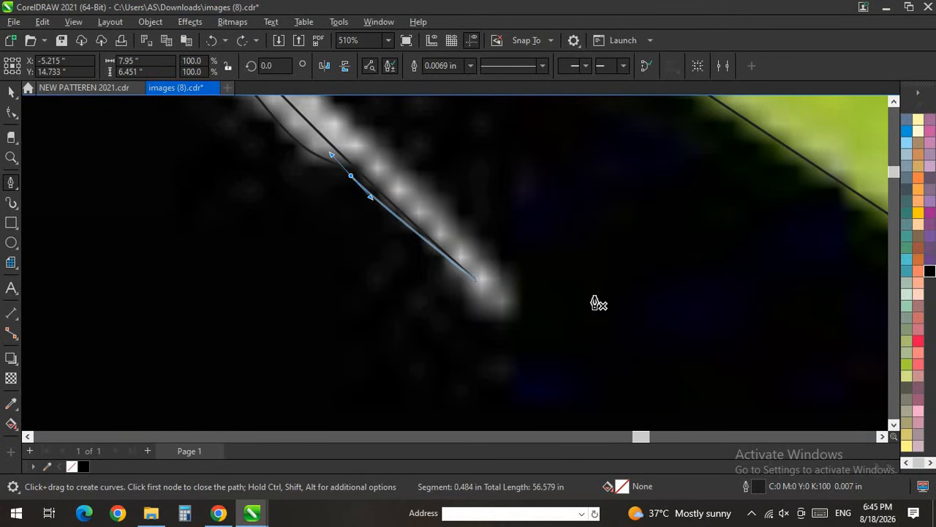
{"action": "scroll", "coordinate": [596, 302], "scroll_direction": "down", "scroll_amount": 5}
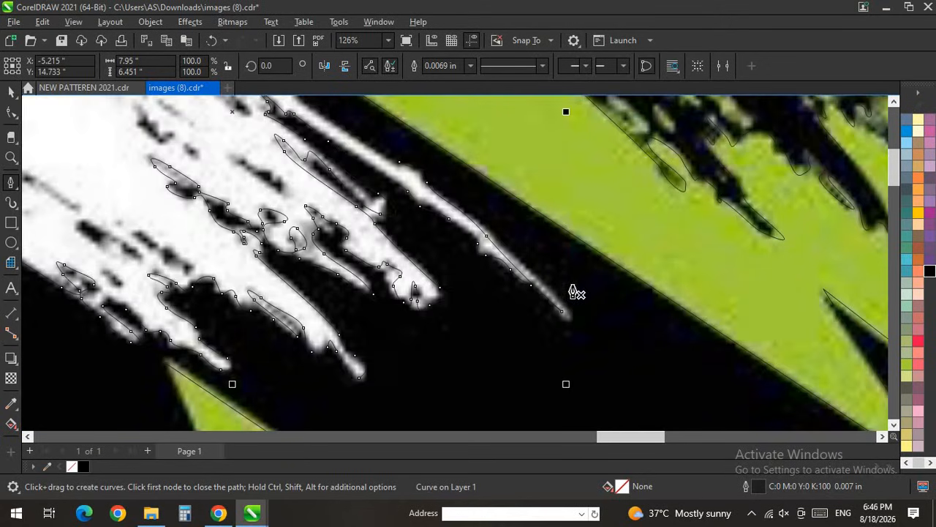
Step: Trace the elongated dark fleck in the middle of the white stroke as a closed curve
{"action": "scroll", "coordinate": [445, 215], "scroll_direction": "up", "scroll_amount": 6}
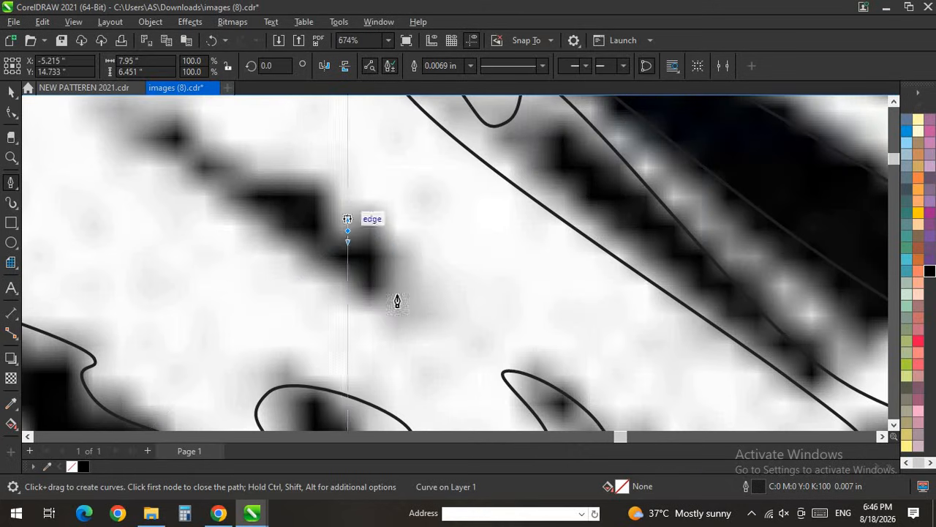
{"action": "left_click_drag", "start_coordinate": [397, 269], "coordinate": [397, 310]}
{"action": "scroll", "coordinate": [221, 196], "scroll_direction": "down", "scroll_amount": 2}
{"action": "scroll", "coordinate": [197, 195], "scroll_direction": "up", "scroll_amount": 1}
{"action": "left_click_drag", "start_coordinate": [196, 192], "coordinate": [196, 176]}
{"action": "left_click_drag", "start_coordinate": [259, 204], "coordinate": [327, 223]}
{"action": "left_click", "coordinate": [375, 274]}
{"action": "scroll", "coordinate": [464, 303], "scroll_direction": "down", "scroll_amount": 2}
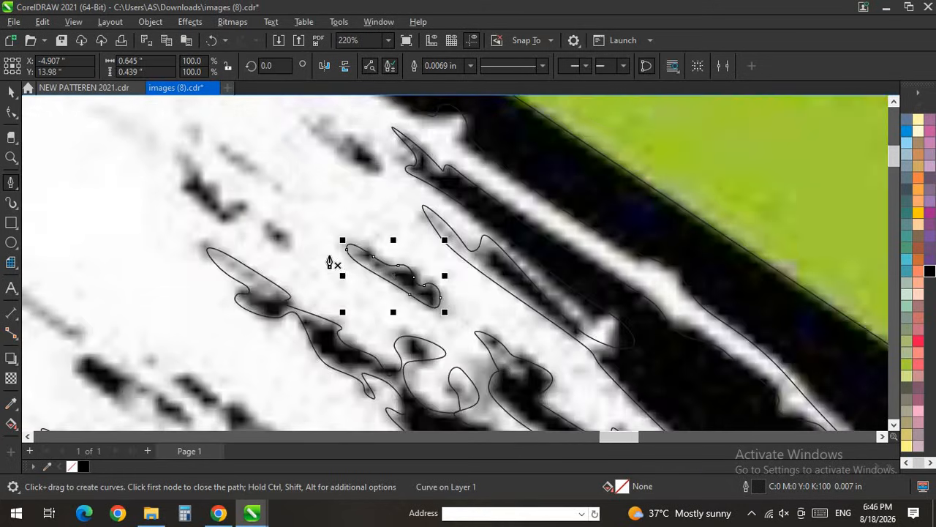
Step: Trace the hook-shaped dark fleck with the upturned end in the white area as a closed curve
{"action": "scroll", "coordinate": [330, 262], "scroll_direction": "up", "scroll_amount": 3}
{"action": "left_click_drag", "start_coordinate": [176, 149], "coordinate": [188, 167]}
{"action": "left_click_drag", "start_coordinate": [167, 183], "coordinate": [148, 195]}
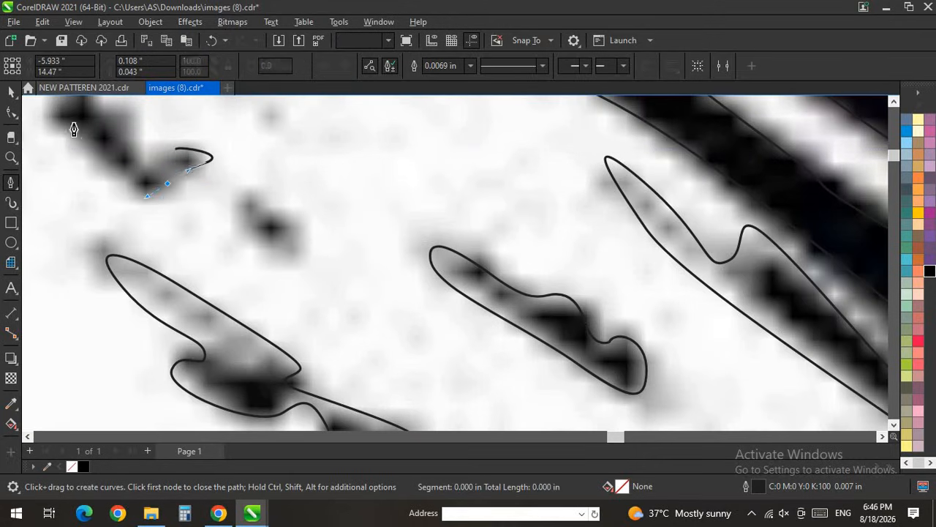
{"action": "scroll", "coordinate": [484, 310], "scroll_direction": "down", "scroll_amount": 4}
{"action": "scroll", "coordinate": [503, 325], "scroll_direction": "up", "scroll_amount": 4}
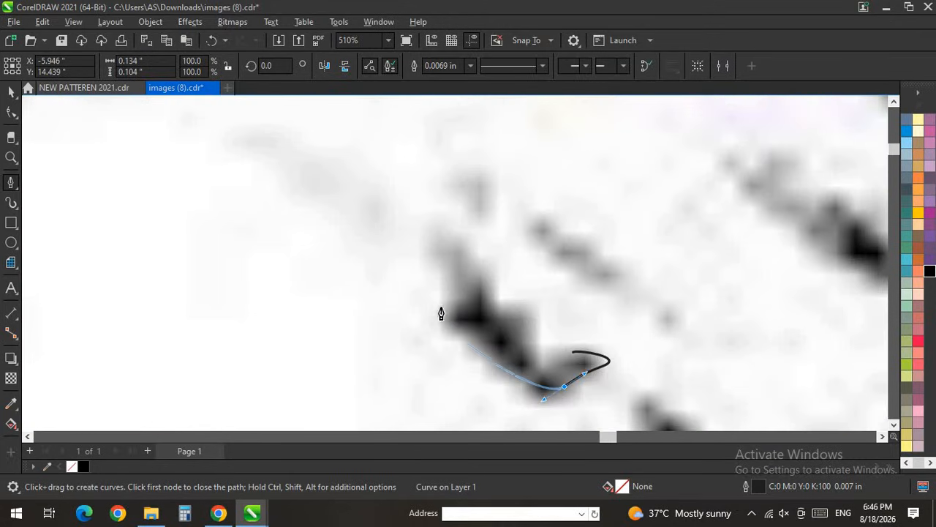
{"action": "left_click_drag", "start_coordinate": [455, 292], "coordinate": [433, 236]}
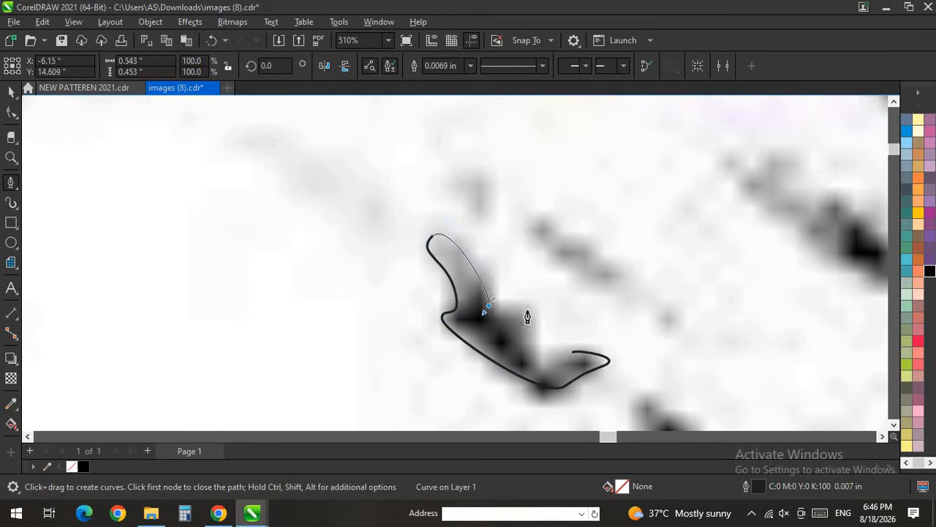
{"action": "left_click", "coordinate": [574, 353]}
{"action": "scroll", "coordinate": [599, 296], "scroll_direction": "down", "scroll_amount": 4}
{"action": "scroll", "coordinate": [686, 290], "scroll_direction": "up", "scroll_amount": 4}
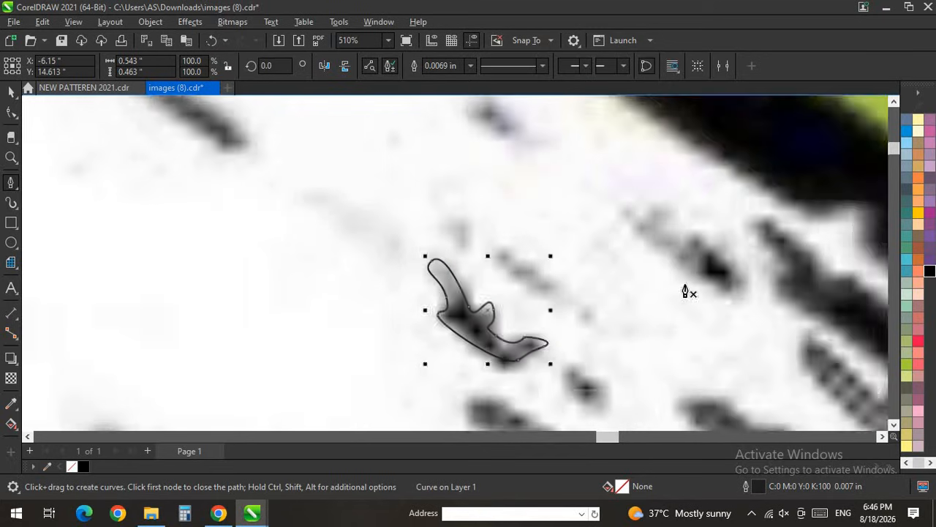
Step: Outline the jagged dark fleck near the white stroke's upper edge as a closed curve with a pointed end
{"action": "scroll", "coordinate": [417, 232], "scroll_direction": "down", "scroll_amount": 3}
{"action": "scroll", "coordinate": [562, 254], "scroll_direction": "up", "scroll_amount": 2}
{"action": "left_click_drag", "start_coordinate": [559, 291], "coordinate": [511, 249]}
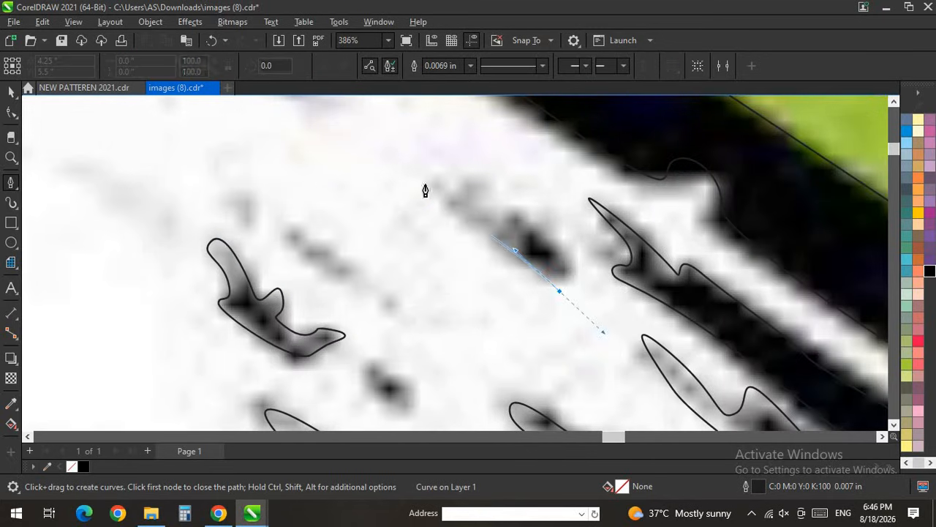
{"action": "left_click", "coordinate": [423, 179]}
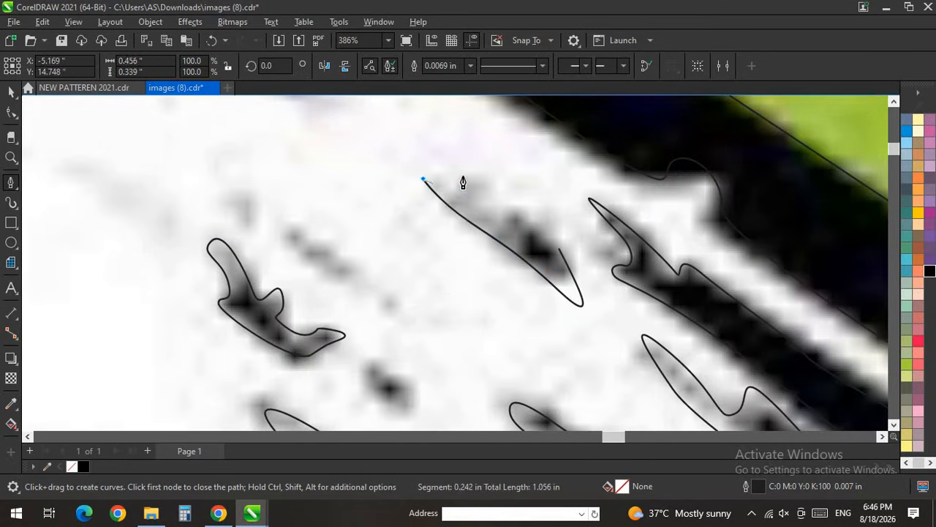
{"action": "left_click", "coordinate": [560, 251]}
{"action": "scroll", "coordinate": [410, 217], "scroll_direction": "up", "scroll_amount": 1}
{"action": "scroll", "coordinate": [420, 290], "scroll_direction": "down", "scroll_amount": 1}
Step: Trace the small faint gray fleck beside the hook-shaped one as a closed curve
{"action": "scroll", "coordinate": [466, 397], "scroll_direction": "up", "scroll_amount": 2}
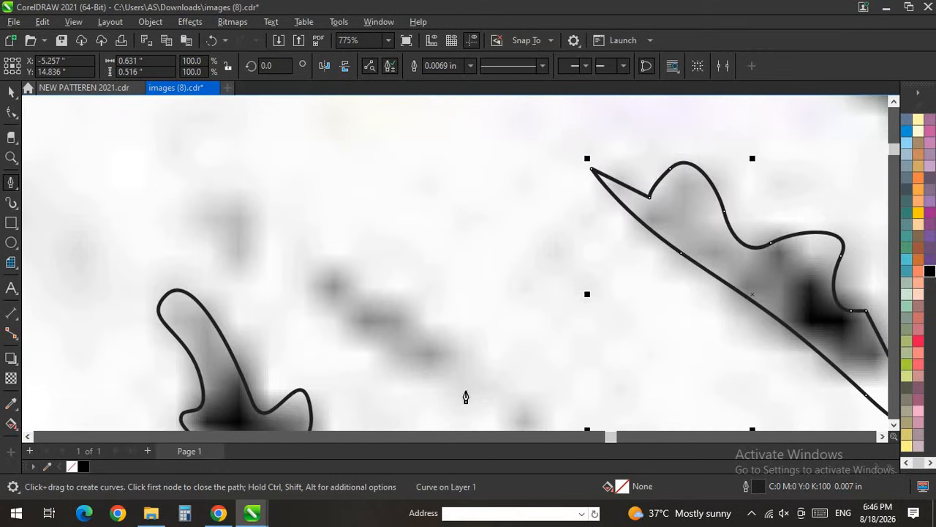
{"action": "left_click", "coordinate": [323, 258]}
{"action": "left_click", "coordinate": [470, 361]}
{"action": "scroll", "coordinate": [468, 278], "scroll_direction": "down", "scroll_amount": 3}
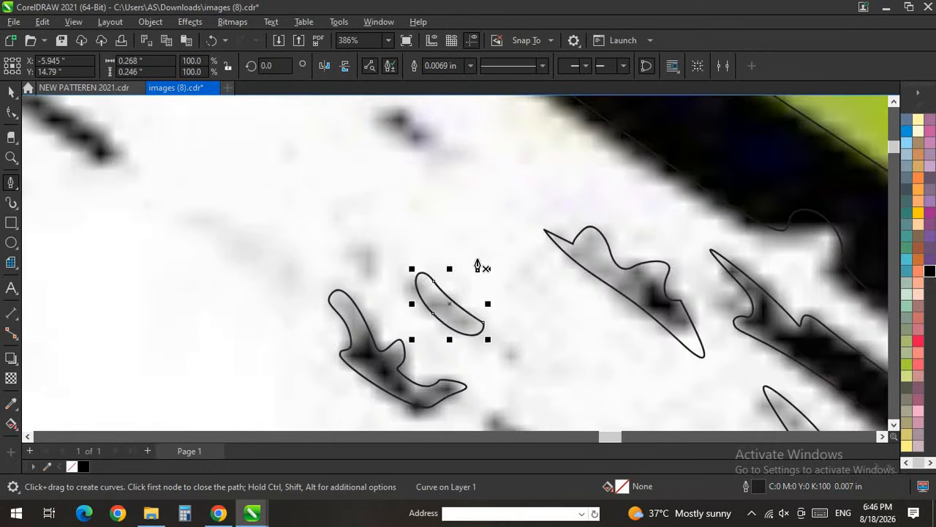
Step: Trace the isolated narrow dark streak near the white area's outer edge as a closed curve
{"action": "scroll", "coordinate": [443, 293], "scroll_direction": "up", "scroll_amount": 2}
{"action": "left_click_drag", "start_coordinate": [443, 261], "coordinate": [489, 298]}
{"action": "scroll", "coordinate": [446, 275], "scroll_direction": "up", "scroll_amount": 1}
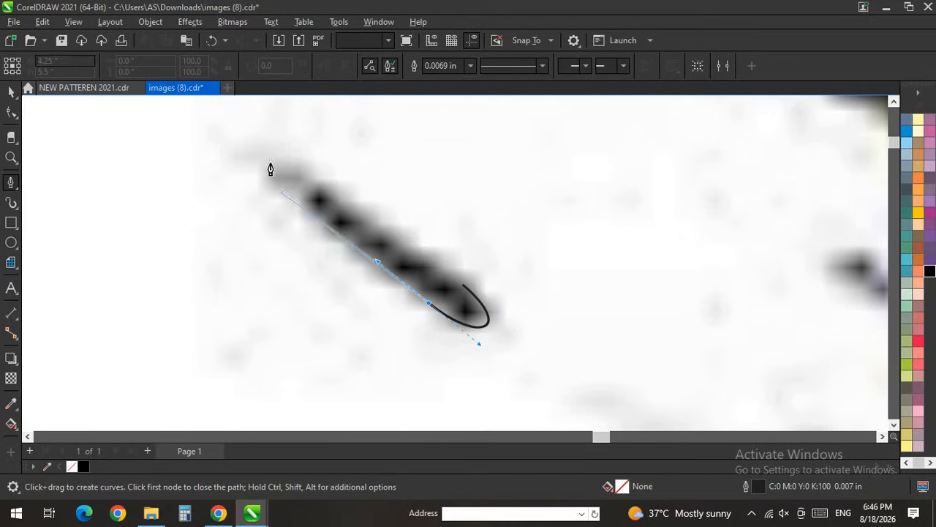
{"action": "left_click_drag", "start_coordinate": [273, 175], "coordinate": [270, 161]}
{"action": "left_click", "coordinate": [465, 288]}
{"action": "scroll", "coordinate": [399, 193], "scroll_direction": "down", "scroll_amount": 6}
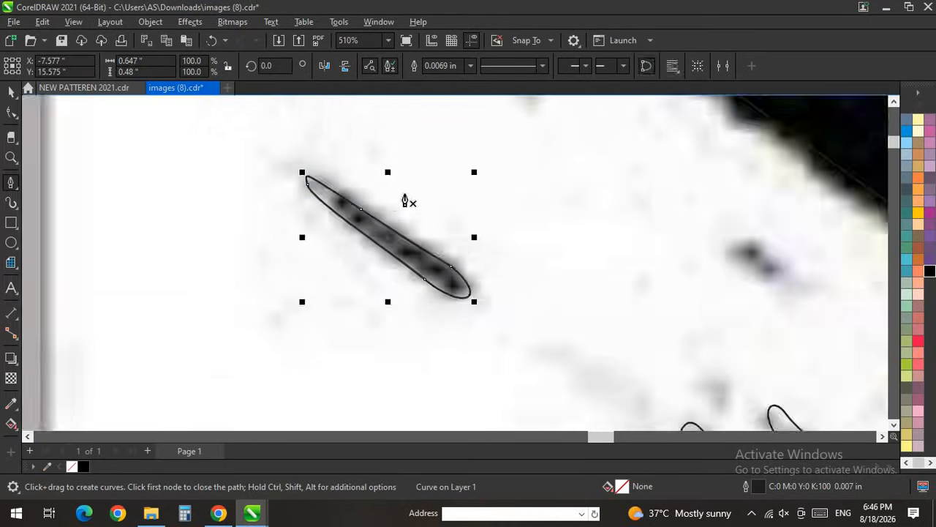
Step: Outline the chain of three dark spots above the large black notch as one closed curve
{"action": "scroll", "coordinate": [439, 329], "scroll_direction": "up", "scroll_amount": 4}
{"action": "scroll", "coordinate": [545, 381], "scroll_direction": "down", "scroll_amount": 2}
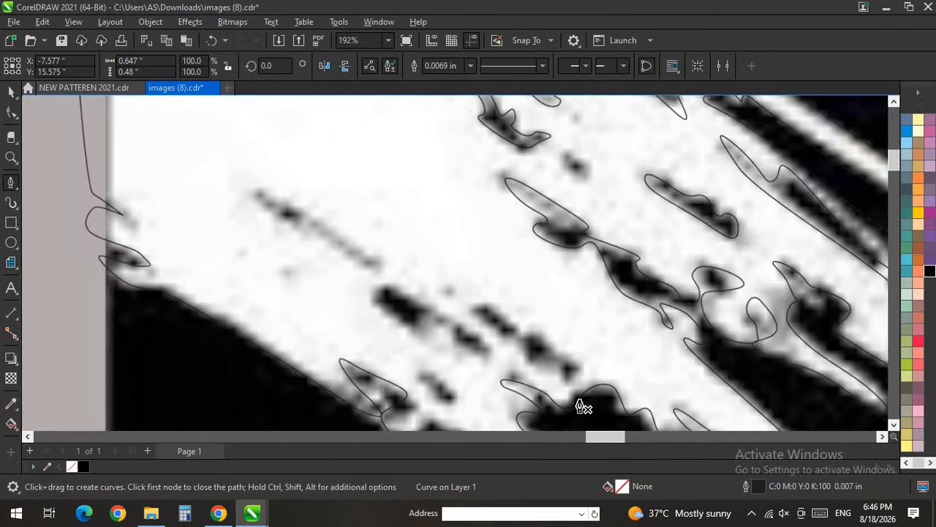
{"action": "scroll", "coordinate": [581, 402], "scroll_direction": "up", "scroll_amount": 4}
{"action": "mouse_move", "coordinate": [594, 347]}
{"action": "left_mouse_down"}
{"action": "mouse_move", "coordinate": [604, 326]}
{"action": "mouse_move", "coordinate": [533, 271]}
{"action": "left_mouse_up"}
{"action": "mouse_move", "coordinate": [519, 261]}
{"action": "left_mouse_down"}
{"action": "mouse_move", "coordinate": [493, 248]}
{"action": "mouse_move", "coordinate": [474, 265]}
{"action": "left_mouse_up"}
{"action": "left_click_drag", "start_coordinate": [351, 178], "coordinate": [337, 158]}
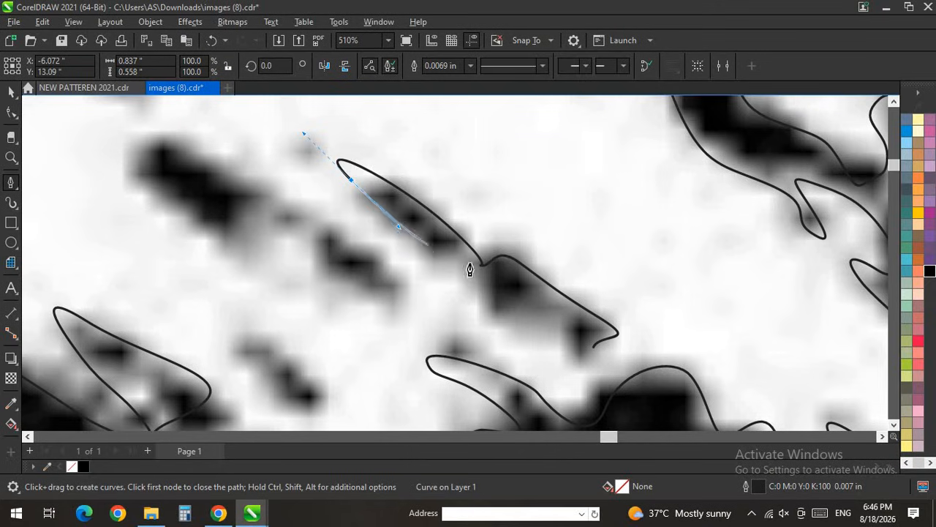
{"action": "left_click", "coordinate": [594, 348]}
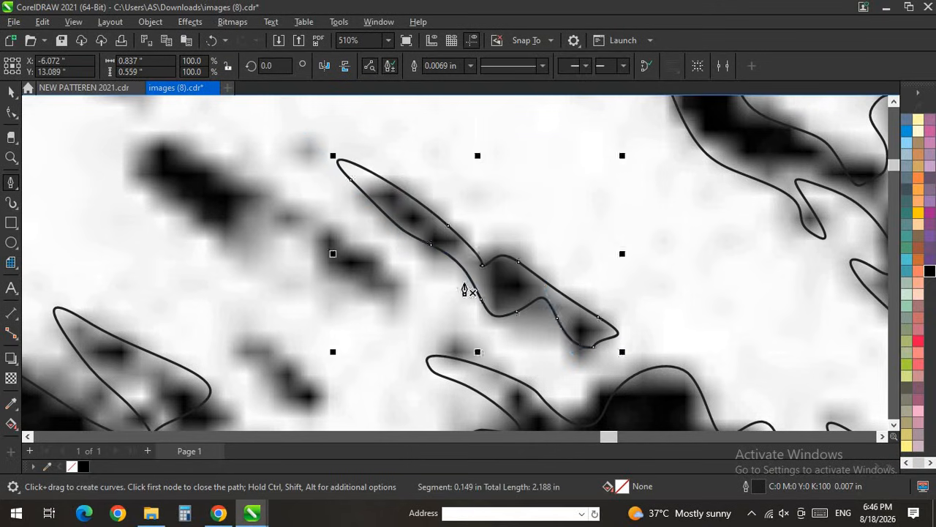
Step: Outline the large dark fleck together with the smaller spot trailing from it as one closed curve
{"action": "scroll", "coordinate": [420, 268], "scroll_direction": "up", "scroll_amount": 2}
{"action": "scroll", "coordinate": [462, 298], "scroll_direction": "down", "scroll_amount": 2}
{"action": "left_click", "coordinate": [373, 272]}
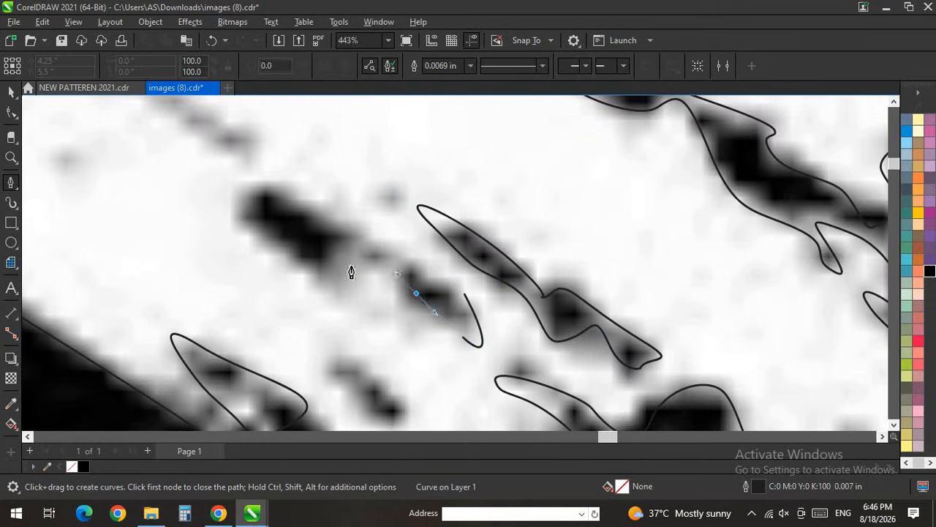
{"action": "left_click_drag", "start_coordinate": [246, 214], "coordinate": [222, 176]}
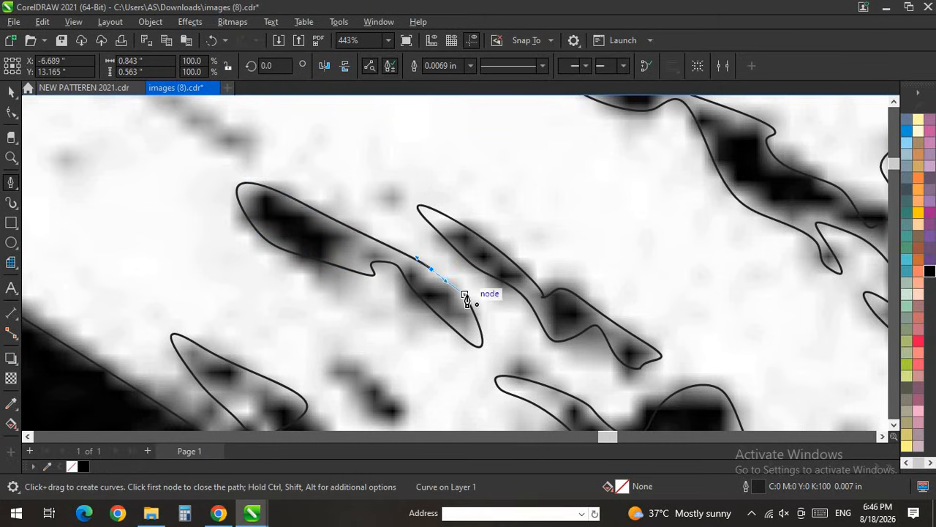
{"action": "left_click", "coordinate": [465, 294]}
Step: Trace the small dark fleck below the two chained outlines as a closed curve
{"action": "scroll", "coordinate": [430, 222], "scroll_direction": "down", "scroll_amount": 3}
{"action": "scroll", "coordinate": [394, 338], "scroll_direction": "up", "scroll_amount": 3}
{"action": "left_click", "coordinate": [433, 321]}
{"action": "left_click_drag", "start_coordinate": [448, 293], "coordinate": [432, 267]}
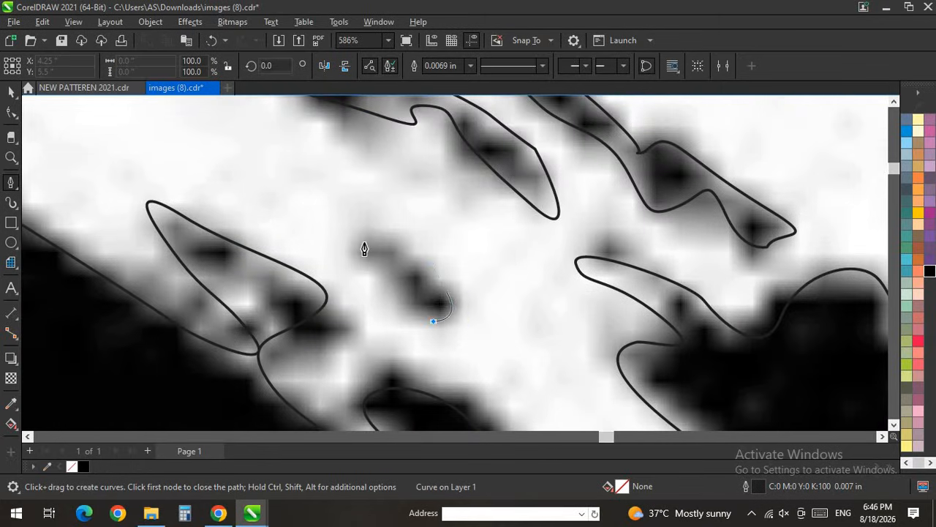
{"action": "left_click_drag", "start_coordinate": [359, 232], "coordinate": [372, 213]}
{"action": "left_click", "coordinate": [449, 294]}
{"action": "scroll", "coordinate": [421, 343], "scroll_direction": "down", "scroll_amount": 5}
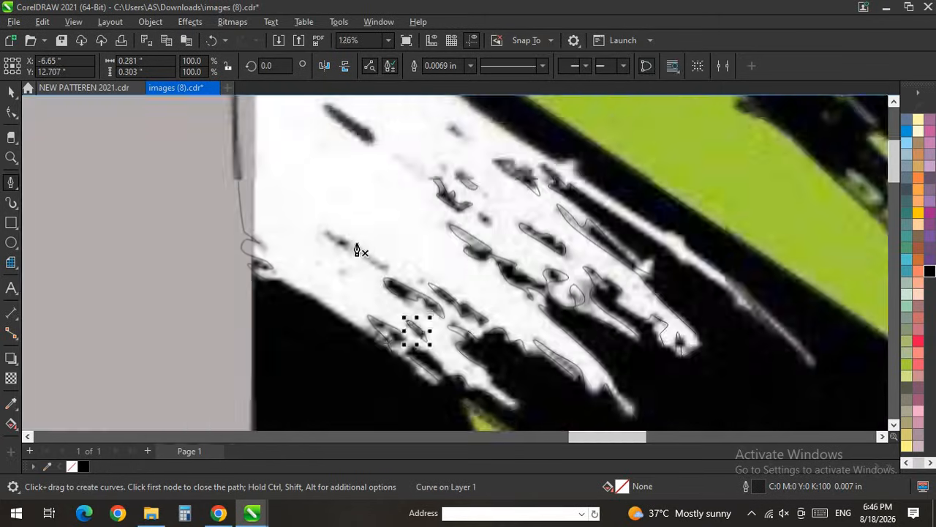
Step: Trace the long faint gray streak above the large dark fleck as a closed curve
{"action": "scroll", "coordinate": [357, 246], "scroll_direction": "up", "scroll_amount": 3}
{"action": "left_click", "coordinate": [445, 318]}
{"action": "left_click_drag", "start_coordinate": [488, 361], "coordinate": [478, 359]}
{"action": "left_click_drag", "start_coordinate": [347, 271], "coordinate": [317, 261]}
{"action": "left_click_drag", "start_coordinate": [272, 227], "coordinate": [251, 195]}
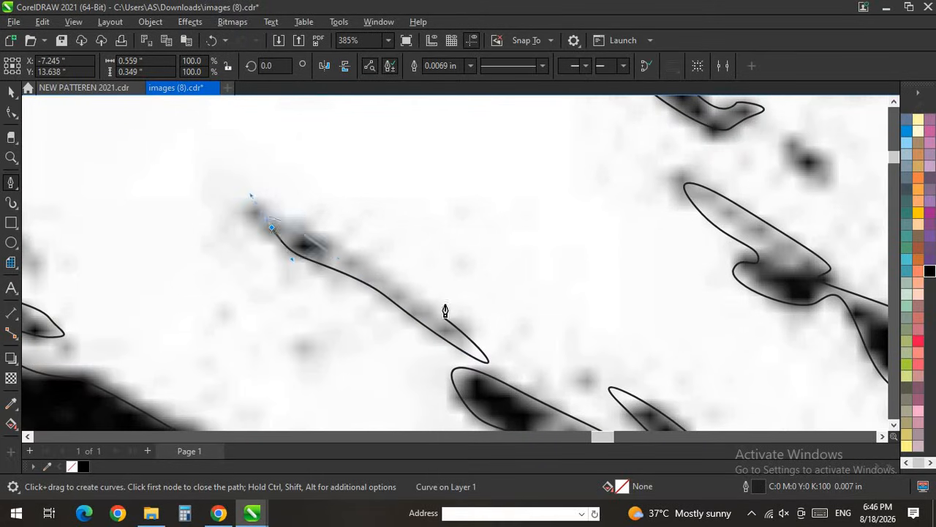
{"action": "left_click_drag", "start_coordinate": [444, 317], "coordinate": [445, 331]}
{"action": "scroll", "coordinate": [408, 359], "scroll_direction": "down", "scroll_amount": 2}
{"action": "scroll", "coordinate": [422, 344], "scroll_direction": "up", "scroll_amount": 4}
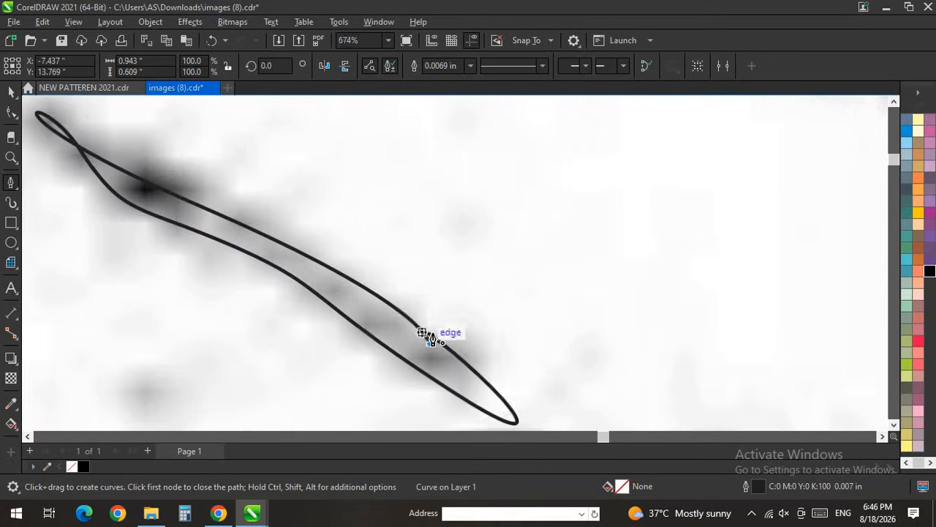
{"action": "scroll", "coordinate": [431, 338], "scroll_direction": "up", "scroll_amount": 4}
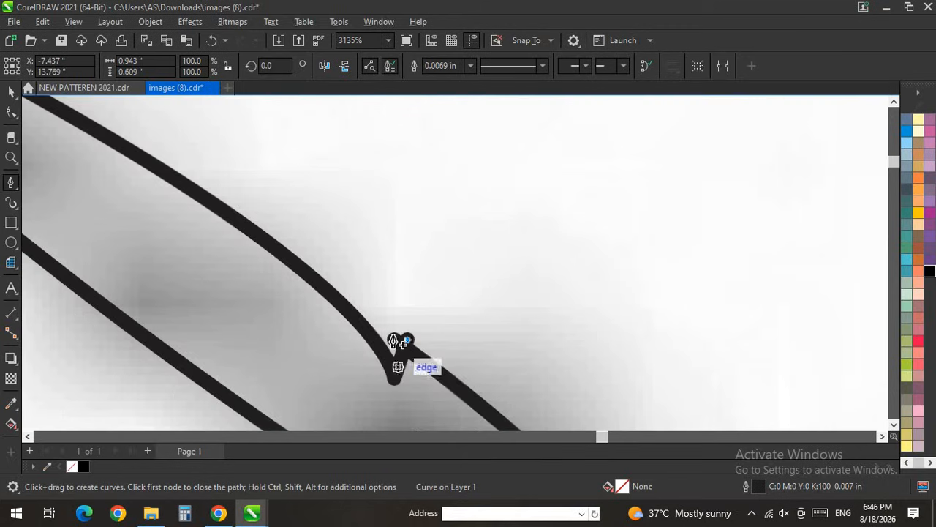
{"action": "scroll", "coordinate": [395, 342], "scroll_direction": "up", "scroll_amount": 1}
{"action": "scroll", "coordinate": [395, 347], "scroll_direction": "down", "scroll_amount": 6}
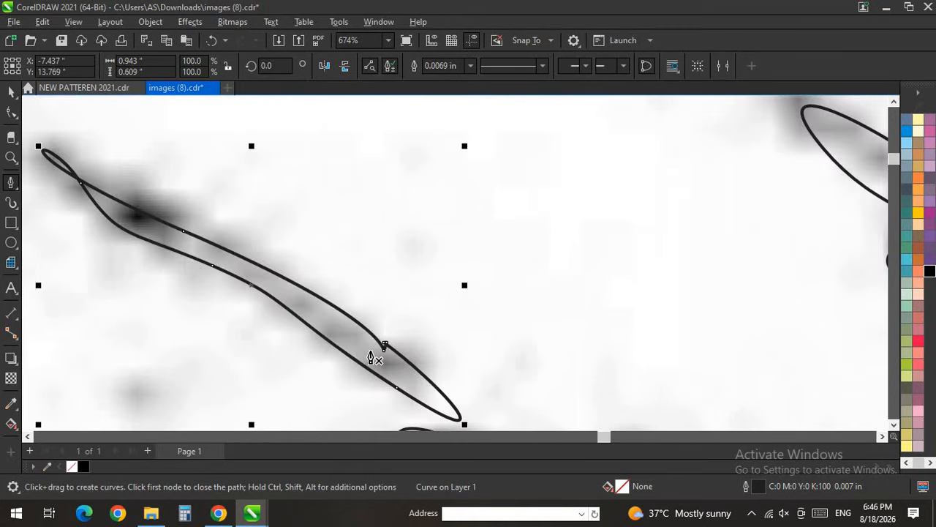
Step: Cut the traced fleck outlines out of the white brush shape in the pattern's upper-left corner with Back Minus Front
{"action": "scroll", "coordinate": [318, 251], "scroll_direction": "down", "scroll_amount": 2}
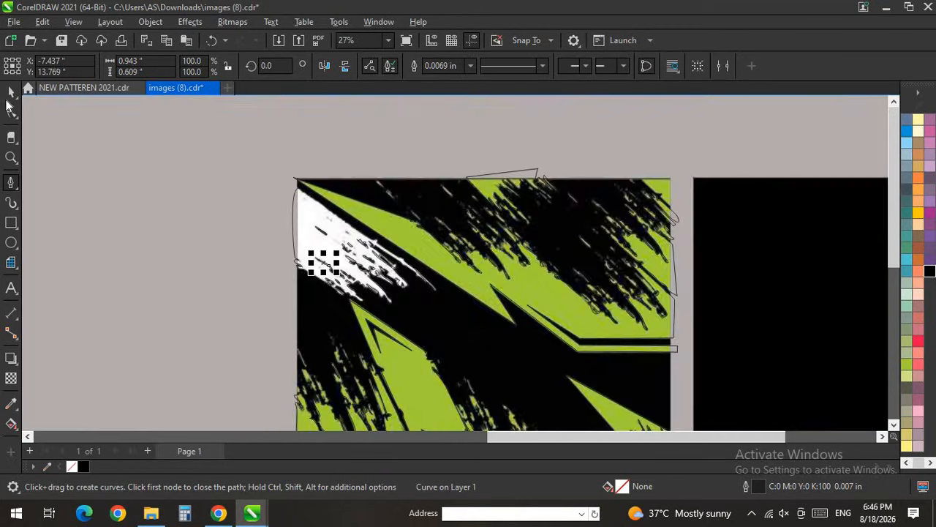
{"action": "key", "text": "space"}
{"action": "scroll", "coordinate": [303, 239], "scroll_direction": "up", "scroll_amount": 1}
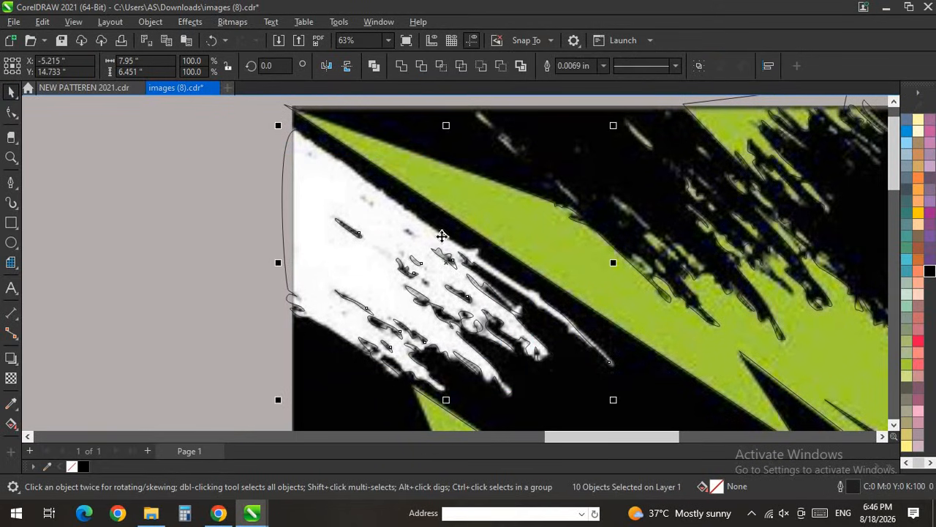
{"action": "left_click", "coordinate": [501, 69]}
{"action": "scroll", "coordinate": [373, 187], "scroll_direction": "down", "scroll_amount": 5}
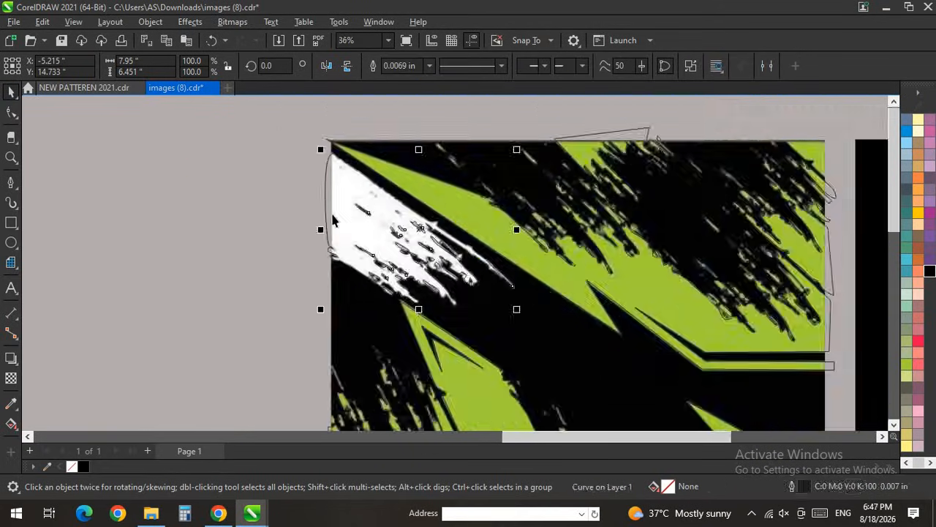
{"action": "left_click", "coordinate": [313, 217]}
{"action": "scroll", "coordinate": [410, 222], "scroll_direction": "up", "scroll_amount": 3}
{"action": "left_click", "coordinate": [263, 196]}
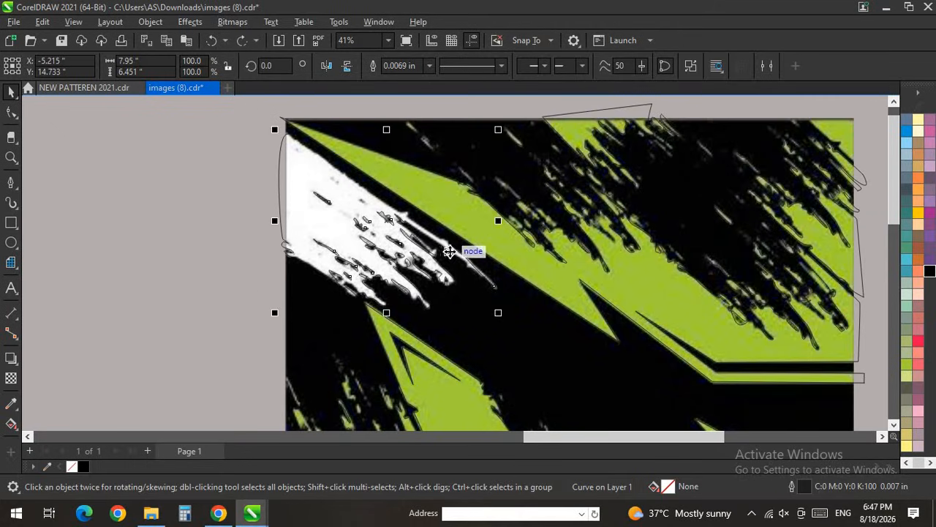
{"action": "scroll", "coordinate": [404, 235], "scroll_direction": "down", "scroll_amount": 2}
{"action": "scroll", "coordinate": [415, 173], "scroll_direction": "up", "scroll_amount": 4}
{"action": "scroll", "coordinate": [314, 188], "scroll_direction": "down", "scroll_amount": 4}
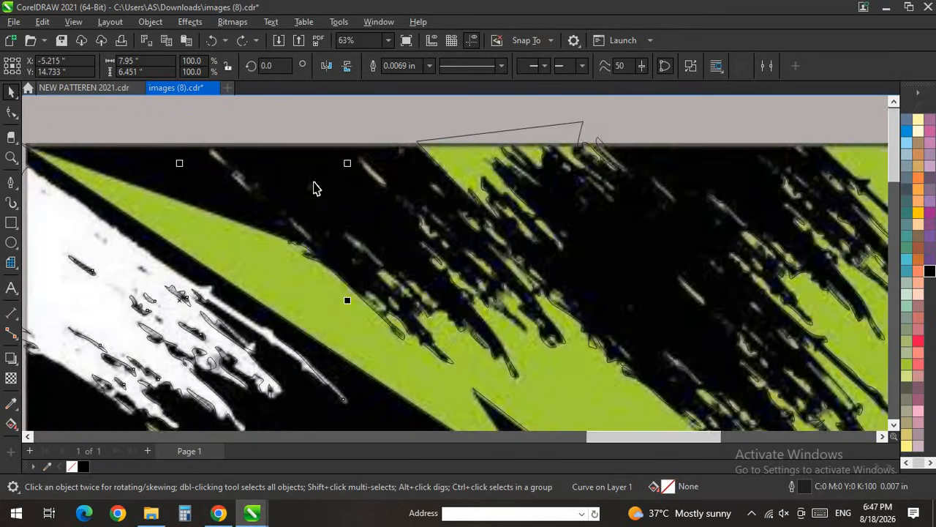
{"action": "left_click_drag", "start_coordinate": [227, 186], "coordinate": [232, 186]}
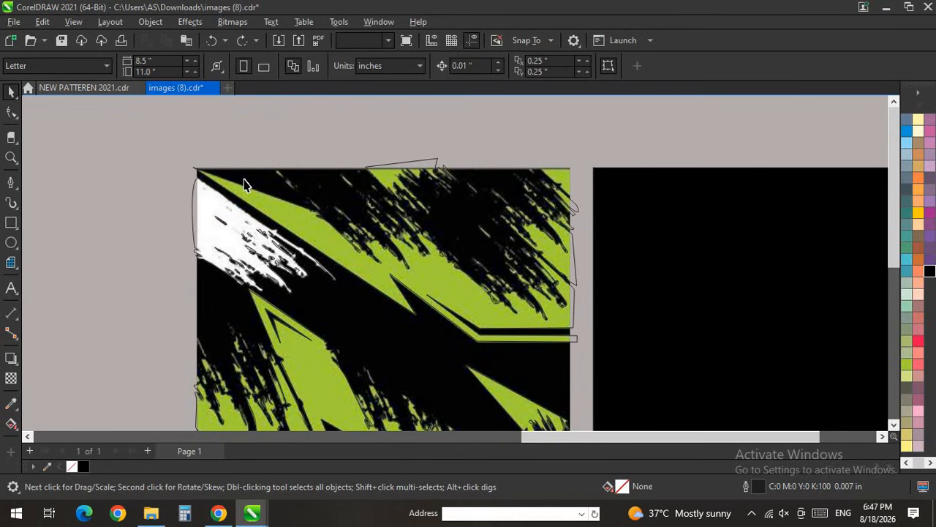
Step: Fill all traced green shapes, leaving out the white ones, with the green sampled from the bitmap, R165 G203 B64
{"action": "left_click", "coordinate": [243, 180]}
{"action": "scroll", "coordinate": [243, 180], "scroll_direction": "down", "scroll_amount": 2}
{"action": "left_click_drag", "start_coordinate": [473, 444], "coordinate": [435, 337]}
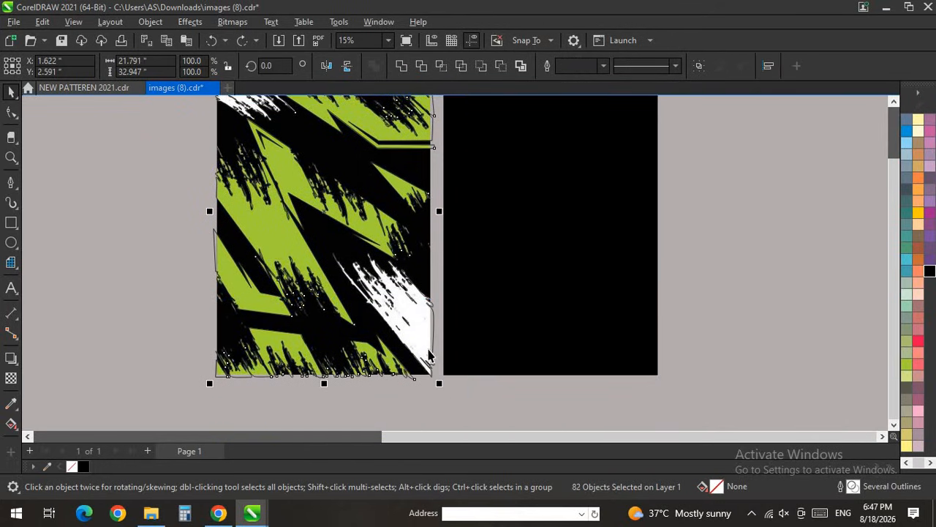
{"action": "scroll", "coordinate": [429, 355], "scroll_direction": "up", "scroll_amount": 3}
{"action": "scroll", "coordinate": [430, 386], "scroll_direction": "down", "scroll_amount": 5}
{"action": "scroll", "coordinate": [318, 315], "scroll_direction": "up", "scroll_amount": 5}
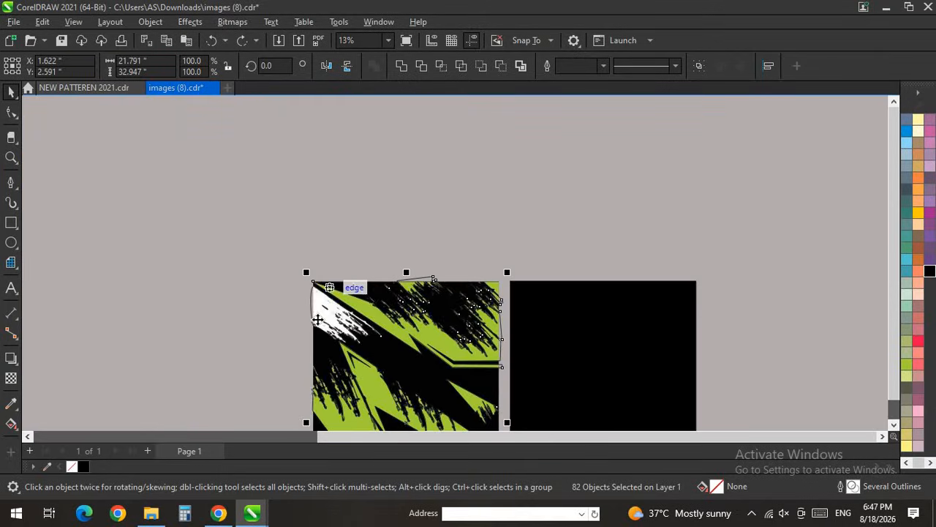
{"action": "scroll", "coordinate": [277, 237], "scroll_direction": "down", "scroll_amount": 3}
{"action": "scroll", "coordinate": [317, 382], "scroll_direction": "up", "scroll_amount": 3}
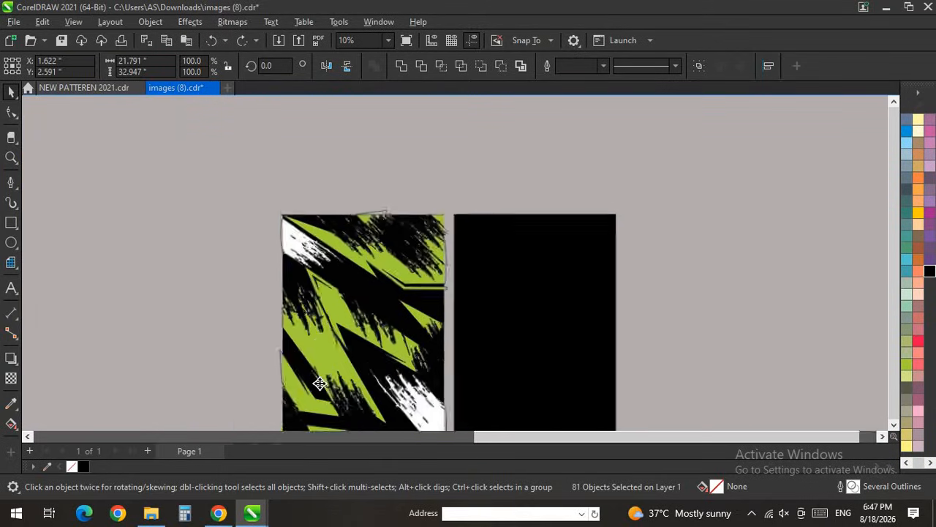
{"action": "left_click", "coordinate": [392, 329]}
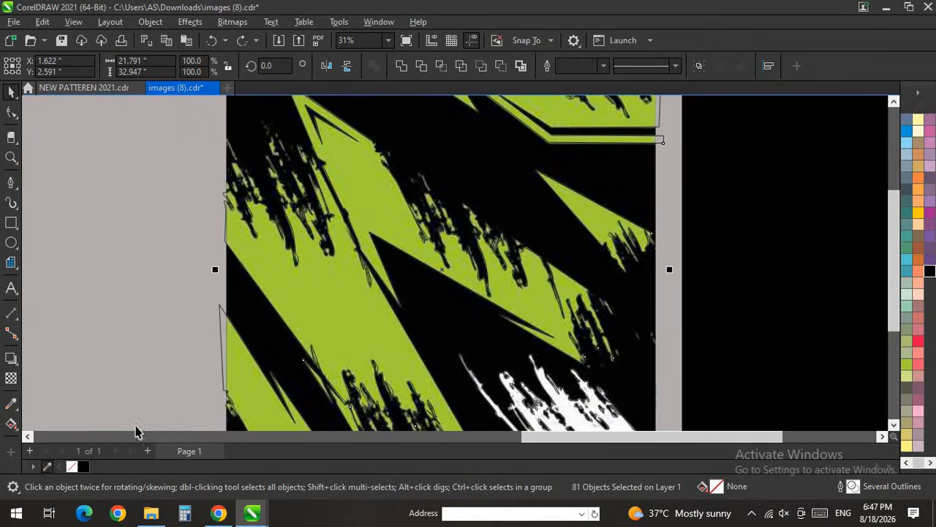
{"action": "left_click", "coordinate": [98, 466]}
{"action": "scroll", "coordinate": [302, 245], "scroll_direction": "down", "scroll_amount": 3}
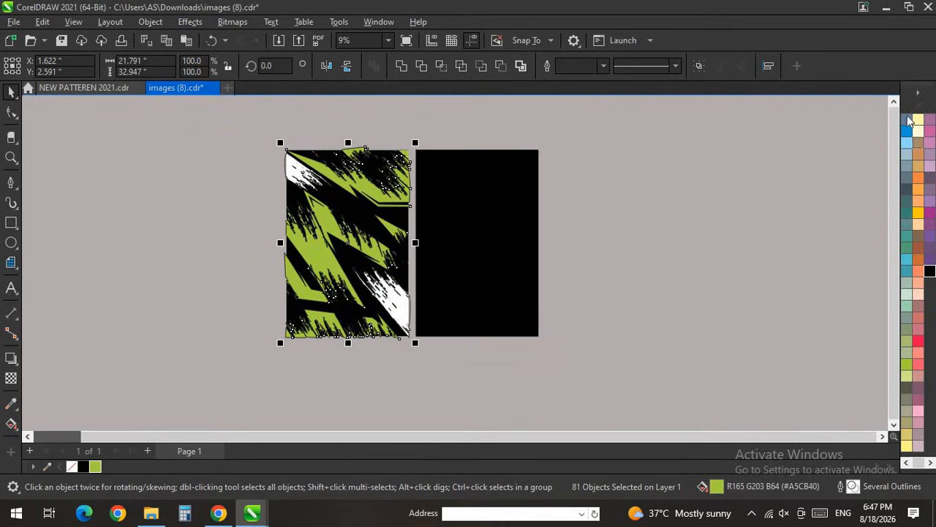
Step: Remove the outline colour from the green shapes
{"action": "scroll", "coordinate": [907, 121], "scroll_direction": "up", "scroll_amount": 1}
{"action": "right_click", "coordinate": [907, 121]}
{"action": "left_click", "coordinate": [817, 130]}
Step: Fill the upper-left and lower-right white brush shapes with white
{"action": "left_click", "coordinate": [293, 159]}
{"action": "scroll", "coordinate": [293, 160], "scroll_direction": "up", "scroll_amount": 4}
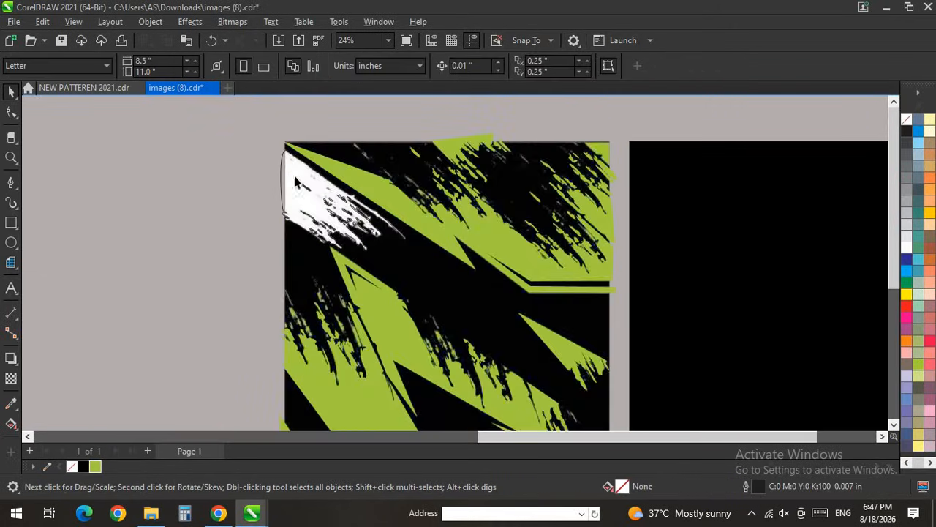
{"action": "left_click", "coordinate": [491, 326]}
{"action": "scroll", "coordinate": [594, 247], "scroll_direction": "down", "scroll_amount": 3}
{"action": "scroll", "coordinate": [644, 286], "scroll_direction": "up", "scroll_amount": 3}
{"action": "scroll", "coordinate": [604, 233], "scroll_direction": "down", "scroll_amount": 3}
{"action": "scroll", "coordinate": [665, 352], "scroll_direction": "up", "scroll_amount": 3}
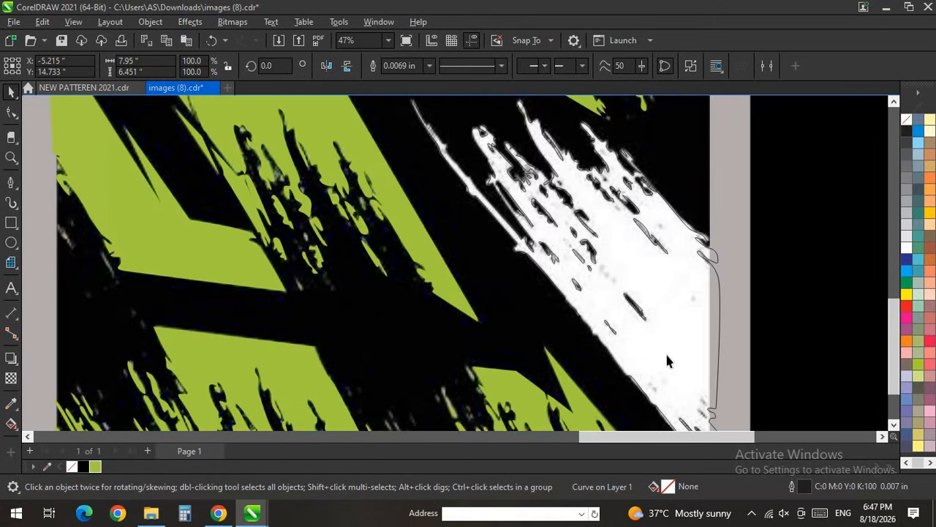
{"action": "left_click", "coordinate": [667, 355], "text": "shift"}
{"action": "left_click", "coordinate": [907, 249]}
{"action": "scroll", "coordinate": [432, 241], "scroll_direction": "down", "scroll_amount": 3}
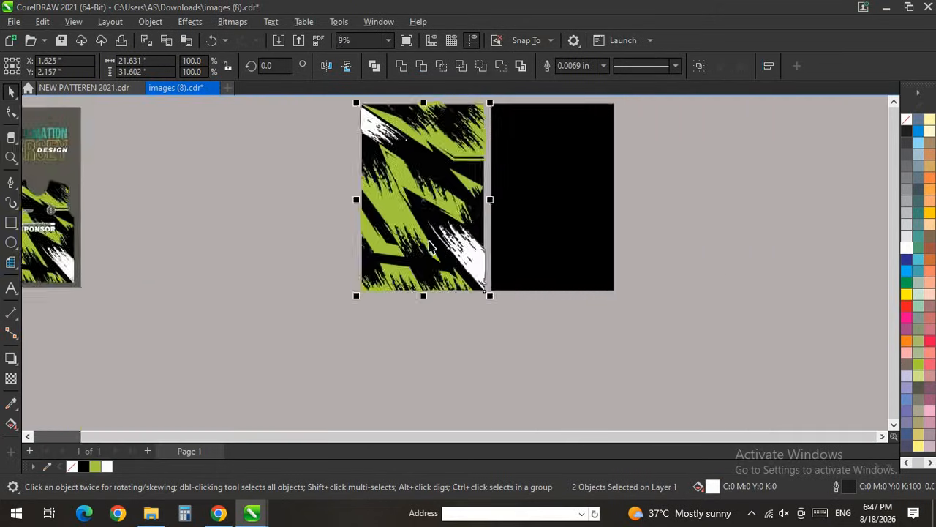
Step: Remove the outline from the two white brush shapes
{"action": "scroll", "coordinate": [390, 220], "scroll_direction": "up", "scroll_amount": 3}
{"action": "right_click", "coordinate": [907, 121]}
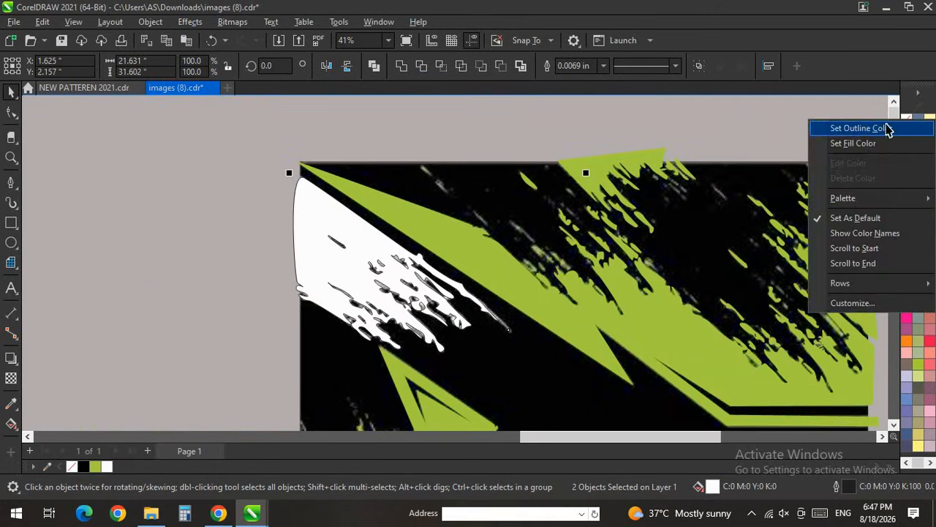
{"action": "left_click", "coordinate": [853, 127]}
Step: Move the source bitmap out from under the traced shapes, clear of them on their left side
{"action": "scroll", "coordinate": [222, 209], "scroll_direction": "down", "scroll_amount": 3}
{"action": "scroll", "coordinate": [330, 272], "scroll_direction": "down", "scroll_amount": 3}
{"action": "left_click", "coordinate": [226, 263]}
{"action": "left_click_drag", "start_coordinate": [227, 259], "coordinate": [192, 258]}
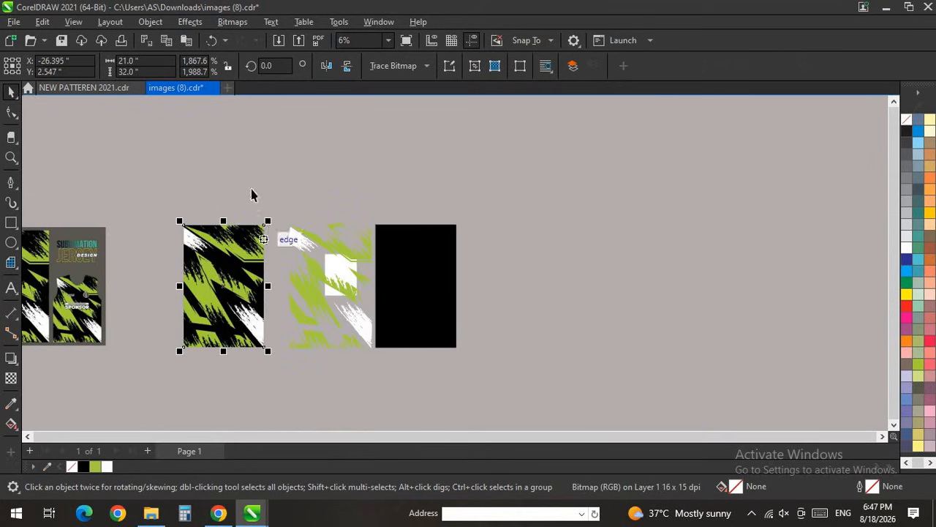
Step: Group all the traced green and white shapes and centre the group on the black rectangle
{"action": "left_click_drag", "start_coordinate": [251, 188], "coordinate": [396, 412]}
{"action": "scroll", "coordinate": [344, 305], "scroll_direction": "up", "scroll_amount": 2}
{"action": "scroll", "coordinate": [385, 282], "scroll_direction": "down", "scroll_amount": 1}
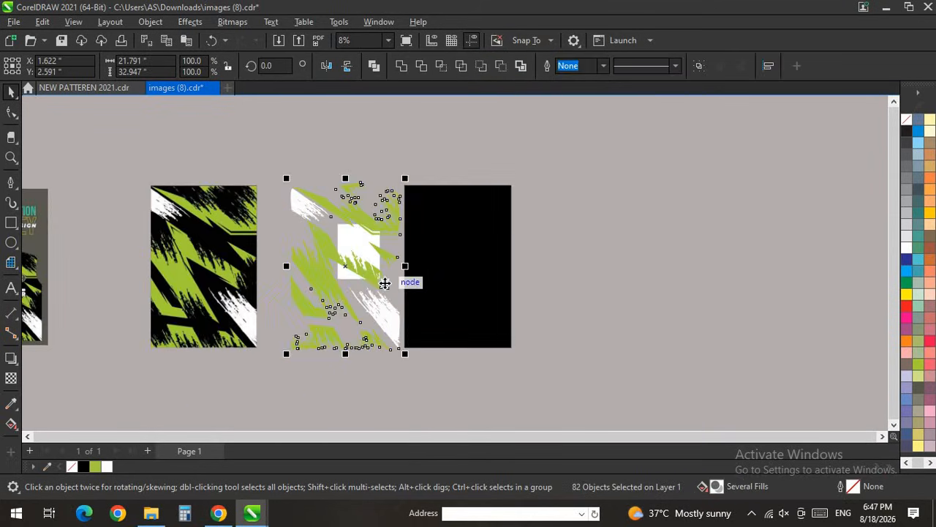
{"action": "key", "text": "ctrl+g"}
{"action": "left_click", "coordinate": [471, 287], "text": "shift"}
{"action": "key", "text": "c"}
{"action": "scroll", "coordinate": [512, 248], "scroll_direction": "up", "scroll_amount": 1}
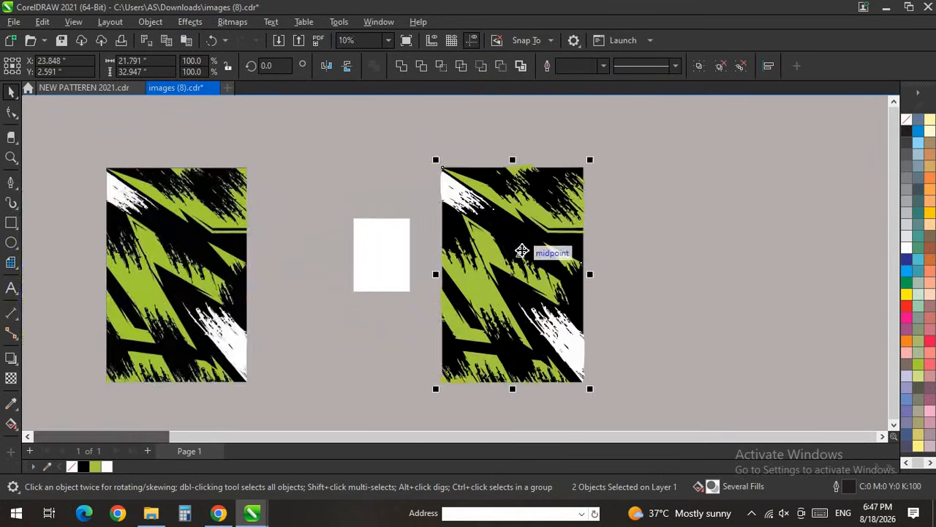
Step: PowerClip the grouped brush shapes inside the black rectangle
{"action": "left_click", "coordinate": [513, 251]}
{"action": "right_click", "coordinate": [497, 254]}
{"action": "left_click", "coordinate": [548, 261]}
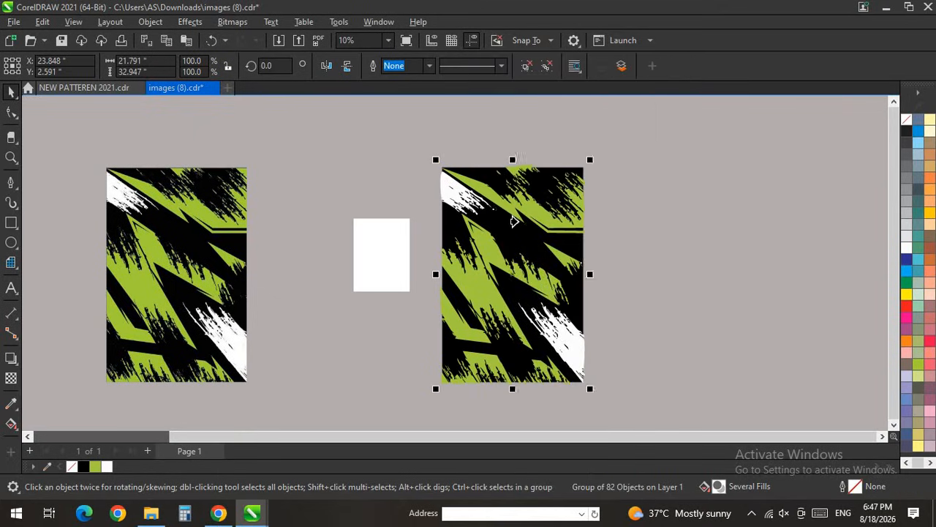
{"action": "left_click", "coordinate": [515, 224]}
Step: Place the source bitmap and the clipped vector panel side by side with a narrow gap, level with each other
{"action": "scroll", "coordinate": [528, 230], "scroll_direction": "down", "scroll_amount": 1}
{"action": "scroll", "coordinate": [508, 231], "scroll_direction": "up", "scroll_amount": 1}
{"action": "scroll", "coordinate": [530, 239], "scroll_direction": "down", "scroll_amount": 1}
{"action": "left_click_drag", "start_coordinate": [531, 239], "coordinate": [445, 234]}
{"action": "left_click", "coordinate": [303, 246], "text": "shift"}
{"action": "scroll", "coordinate": [298, 248], "scroll_direction": "up", "scroll_amount": 1}
{"action": "left_click_drag", "start_coordinate": [298, 249], "coordinate": [343, 250]}
{"action": "left_click_drag", "start_coordinate": [508, 258], "coordinate": [450, 253]}
{"action": "left_click", "coordinate": [403, 248]}
{"action": "left_click_drag", "start_coordinate": [295, 245], "coordinate": [389, 246]}
{"action": "left_click", "coordinate": [536, 265], "text": "shift"}
{"action": "scroll", "coordinate": [529, 251], "scroll_direction": "down", "scroll_amount": 2}
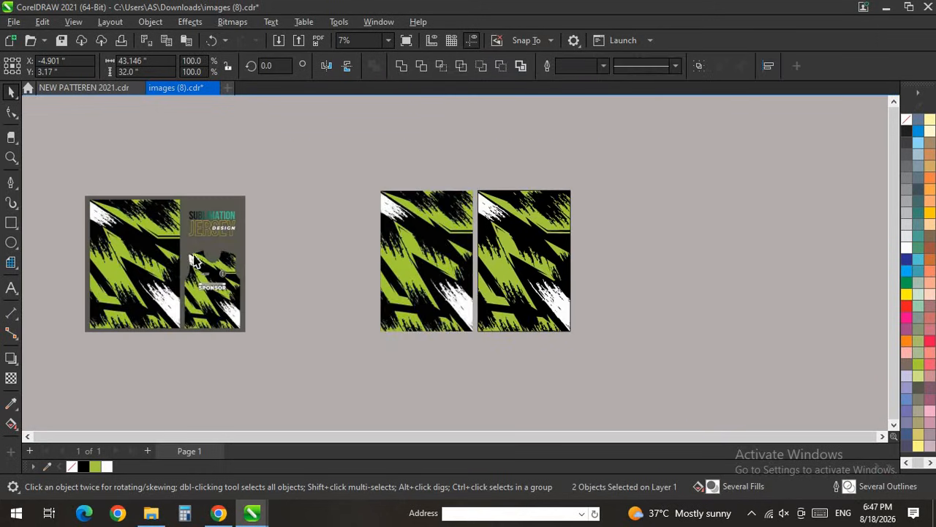
Step: Move the reference jersey mockup image closer to the two pattern panels
{"action": "left_click", "coordinate": [315, 253]}
{"action": "scroll", "coordinate": [176, 253], "scroll_direction": "up", "scroll_amount": 1}
{"action": "left_click_drag", "start_coordinate": [193, 248], "coordinate": [305, 251]}
{"action": "scroll", "coordinate": [387, 151], "scroll_direction": "down", "scroll_amount": 2}
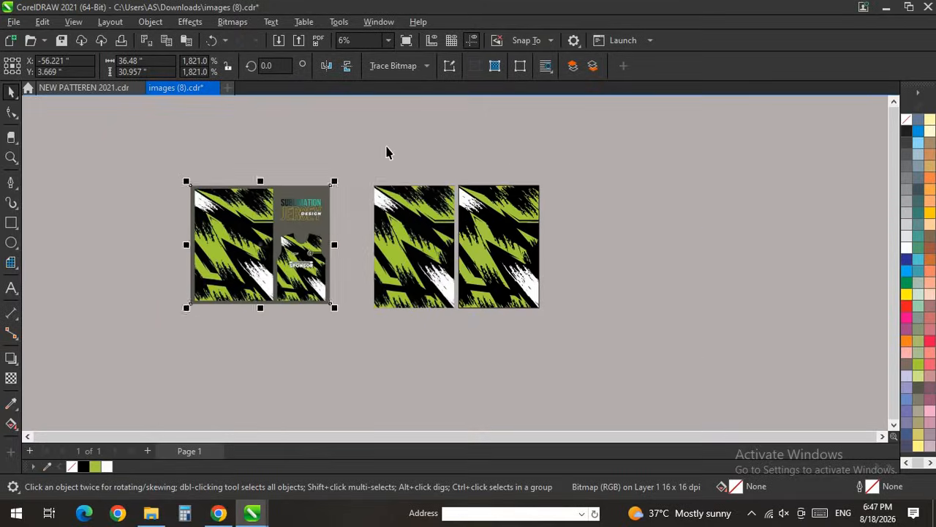
Step: Import the jersey template 313.cdr from Local Disk (F:) and place it to the right of the panels
{"action": "left_click", "coordinate": [388, 152]}
{"action": "key", "text": "ctrl+i"}
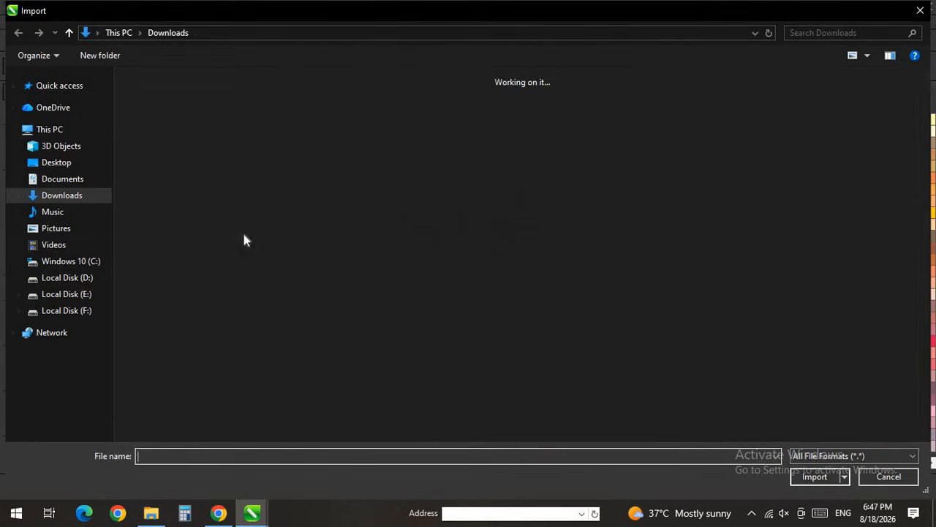
{"action": "left_click", "coordinate": [69, 310]}
{"action": "double_click", "coordinate": [436, 207]}
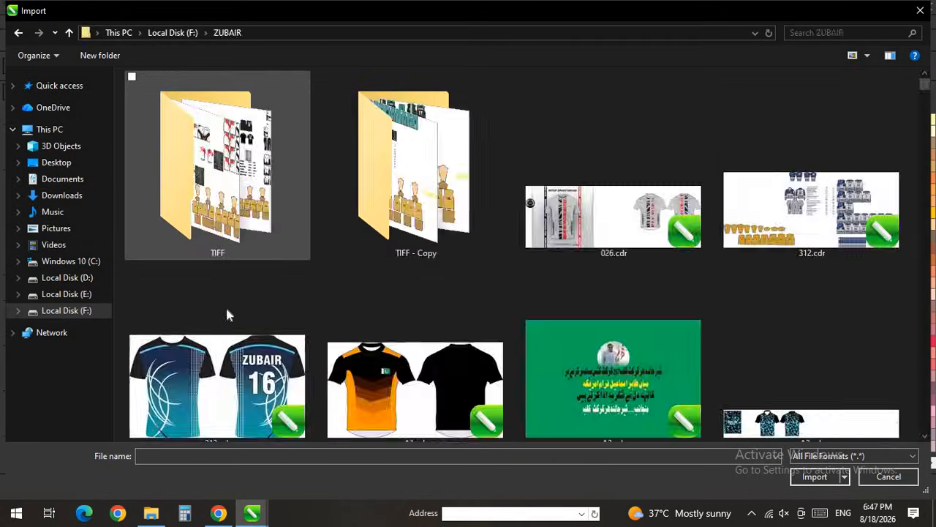
{"action": "double_click", "coordinate": [220, 328]}
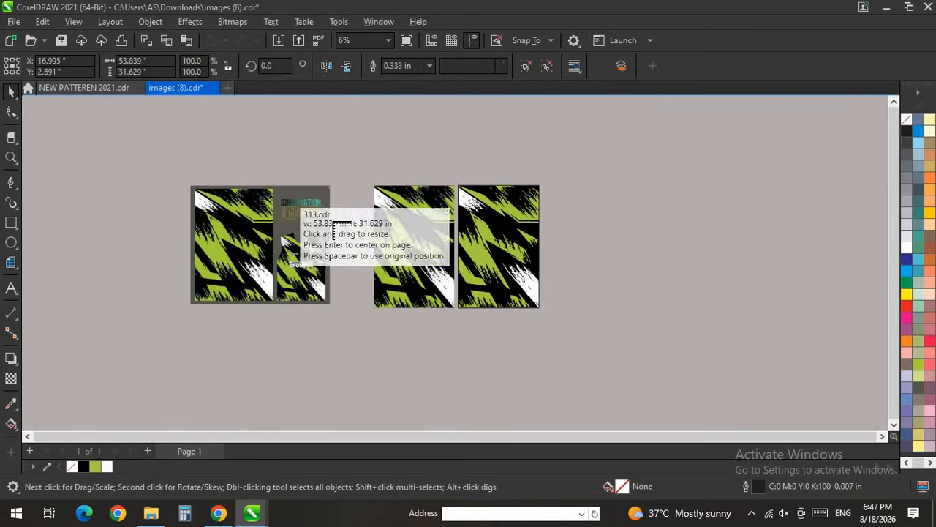
{"action": "scroll", "coordinate": [295, 205], "scroll_direction": "down", "scroll_amount": 2}
{"action": "left_click", "coordinate": [478, 204]}
Step: Shift the imported jersey template slightly away from the panels and ungroup it
{"action": "scroll", "coordinate": [477, 213], "scroll_direction": "down", "scroll_amount": 3}
{"action": "scroll", "coordinate": [479, 218], "scroll_direction": "up", "scroll_amount": 4}
{"action": "left_click_drag", "start_coordinate": [417, 217], "coordinate": [442, 217]}
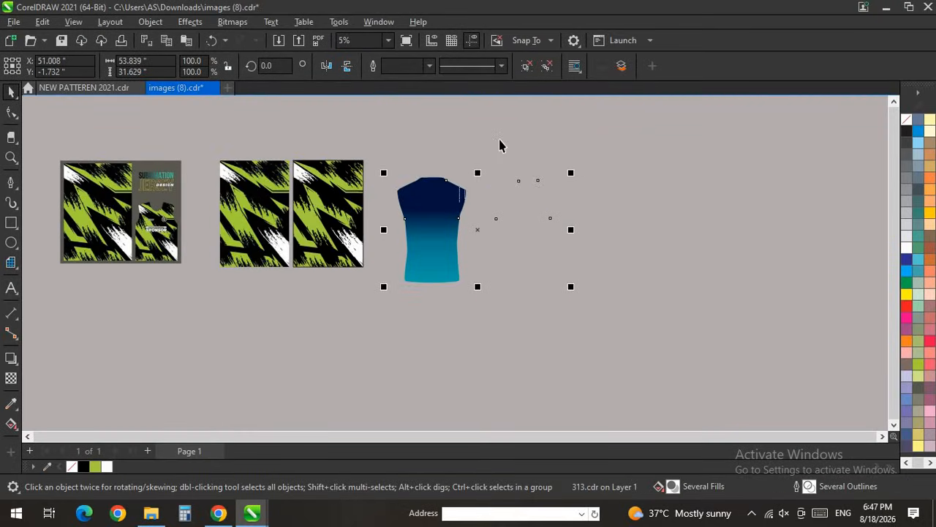
{"action": "left_click", "coordinate": [526, 67]}
{"action": "left_click", "coordinate": [499, 156]}
{"action": "scroll", "coordinate": [499, 156], "scroll_direction": "up", "scroll_amount": 1}
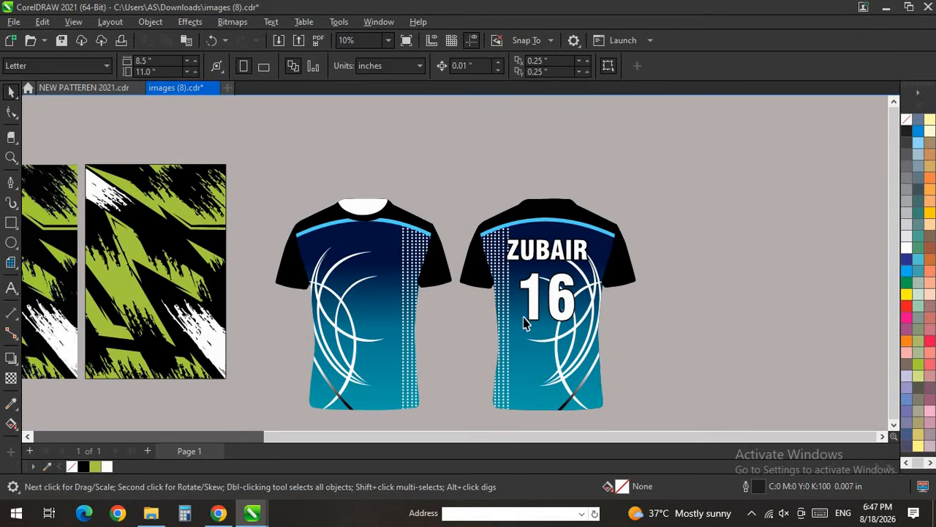
{"action": "left_click", "coordinate": [523, 317]}
{"action": "key", "text": "Delete"}
{"action": "key", "text": "ctrl+z"}
Step: Delete the old blue artwork inside the back and front jersey bodies, keeping the body shapes
{"action": "left_click", "coordinate": [565, 389], "text": "ctrl"}
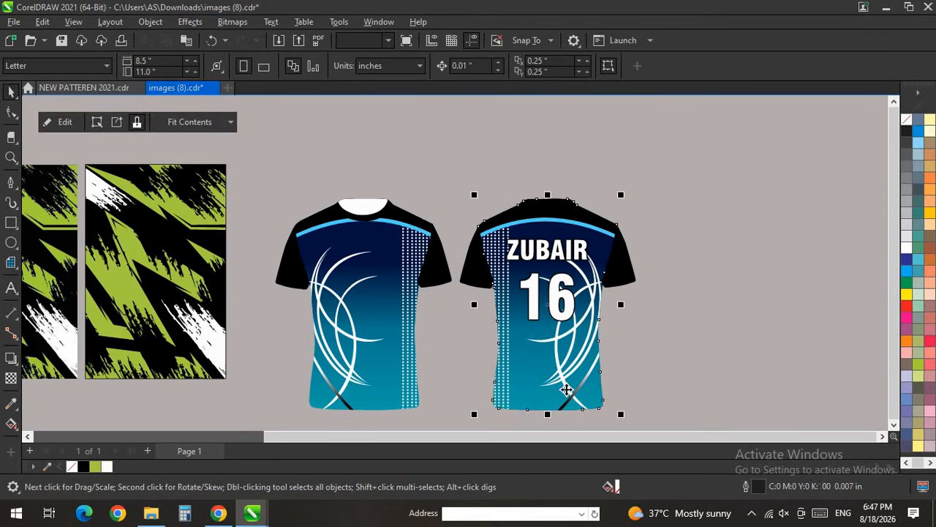
{"action": "key", "text": "Delete"}
{"action": "left_click", "coordinate": [385, 333], "text": "ctrl"}
{"action": "key", "text": "Delete"}
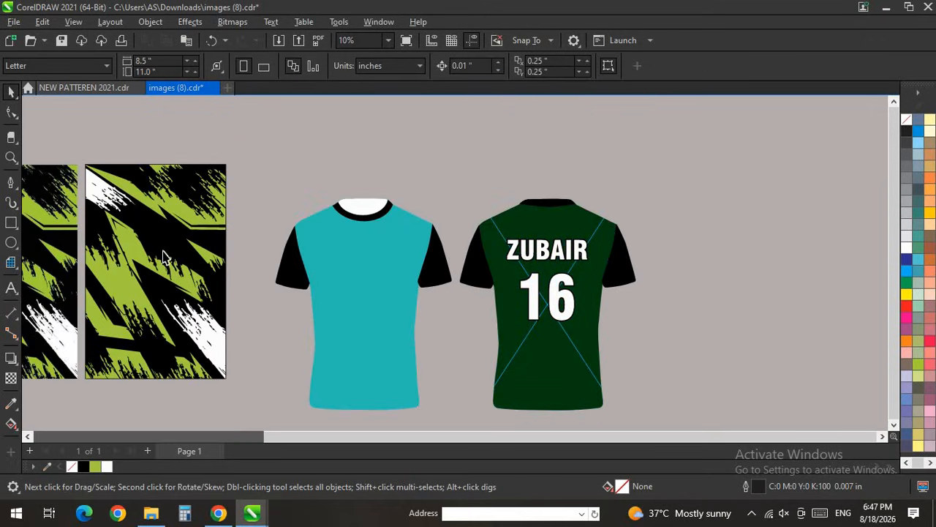
Step: Duplicate the clipped pattern panel and mirror one of the two panels horizontally
{"action": "left_click", "coordinate": [155, 278]}
{"action": "scroll", "coordinate": [285, 285], "scroll_direction": "down", "scroll_amount": 1}
{"action": "scroll", "coordinate": [214, 268], "scroll_direction": "up", "scroll_amount": 1}
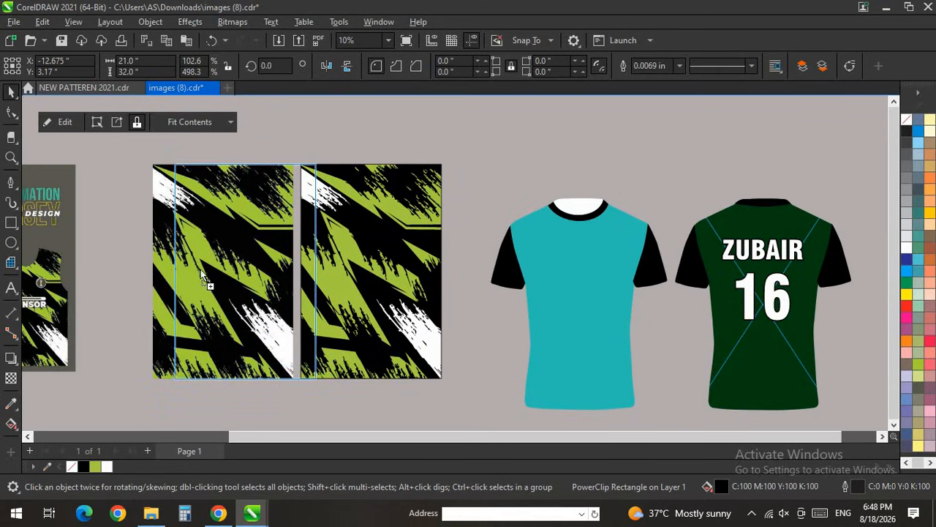
{"action": "left_click", "coordinate": [203, 271]}
{"action": "left_click", "coordinate": [324, 66]}
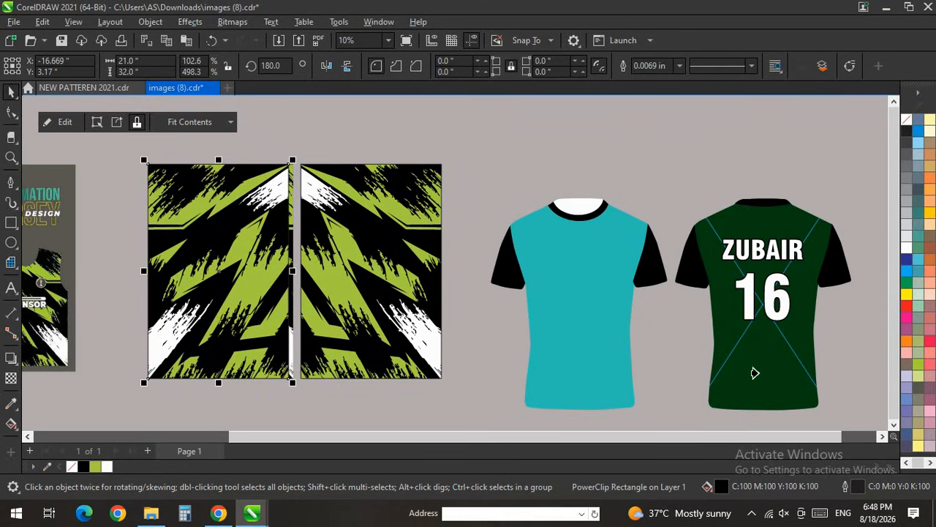
Step: PowerClip the mirrored panel inside the back jersey body and the unmirrored panel inside the front jersey body
{"action": "left_click", "coordinate": [755, 373]}
{"action": "left_click", "coordinate": [371, 282]}
{"action": "left_click", "coordinate": [601, 338]}
{"action": "left_click", "coordinate": [580, 338], "text": "ctrl"}
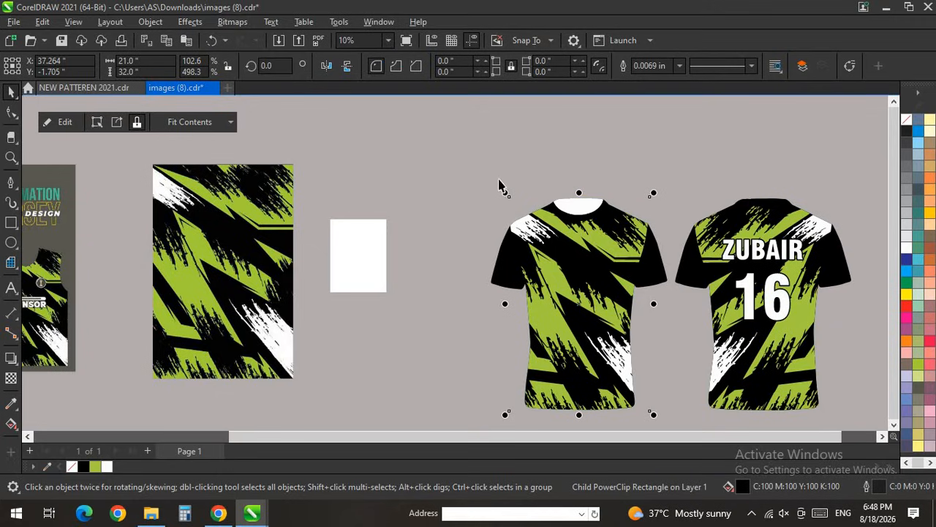
{"action": "left_click", "coordinate": [436, 167]}
Step: Select both finished jerseys with their sleeves and lettering and move them next to the source bitmap
{"action": "scroll", "coordinate": [435, 167], "scroll_direction": "down", "scroll_amount": 2}
{"action": "left_click_drag", "start_coordinate": [435, 166], "coordinate": [708, 370]}
{"action": "scroll", "coordinate": [525, 220], "scroll_direction": "up", "scroll_amount": 1}
{"action": "left_click_drag", "start_coordinate": [521, 220], "coordinate": [369, 206]}
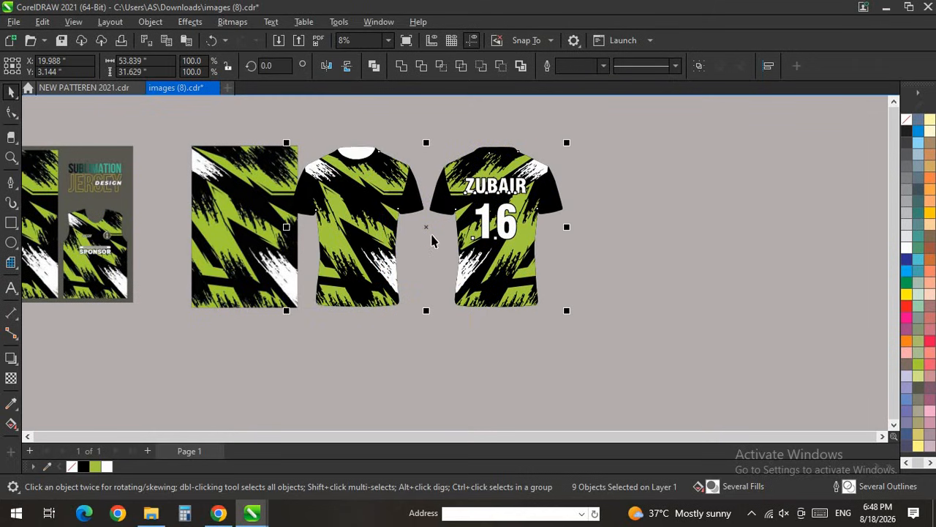
Step: Delete the source pattern bitmap standing between the reference mockup and the jerseys
{"action": "scroll", "coordinate": [236, 219], "scroll_direction": "down", "scroll_amount": 1}
{"action": "scroll", "coordinate": [235, 219], "scroll_direction": "up", "scroll_amount": 2}
{"action": "left_click", "coordinate": [344, 226]}
{"action": "scroll", "coordinate": [345, 226], "scroll_direction": "down", "scroll_amount": 2}
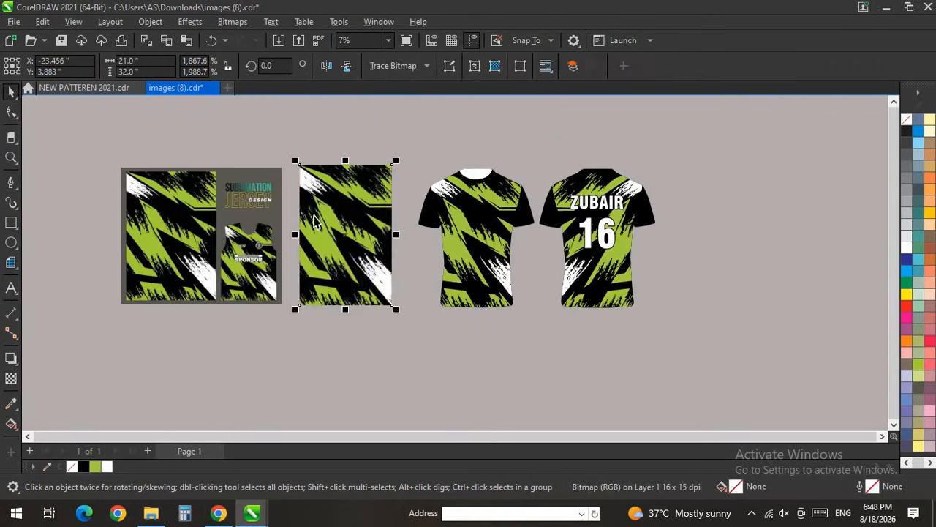
{"action": "key", "text": "Delete"}
Step: Enlarge the reference mockup image slightly and move it closer to the front jersey
{"action": "left_click", "coordinate": [272, 281]}
{"action": "left_click_drag", "start_coordinate": [286, 308], "coordinate": [296, 316]}
{"action": "left_click_drag", "start_coordinate": [221, 251], "coordinate": [313, 251]}
Step: Fit all objects in view and show the reference mockup and both jerseys in full-screen preview
{"action": "key", "text": "ctrl+a"}
{"action": "key", "text": "shift+F2"}
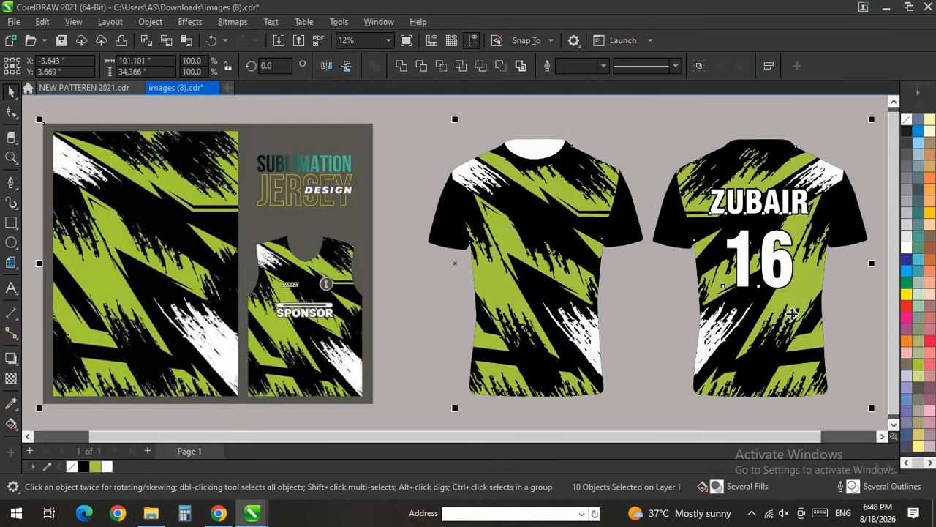
{"action": "right_click", "coordinate": [677, 294]}
{"action": "left_click", "coordinate": [713, 297]}
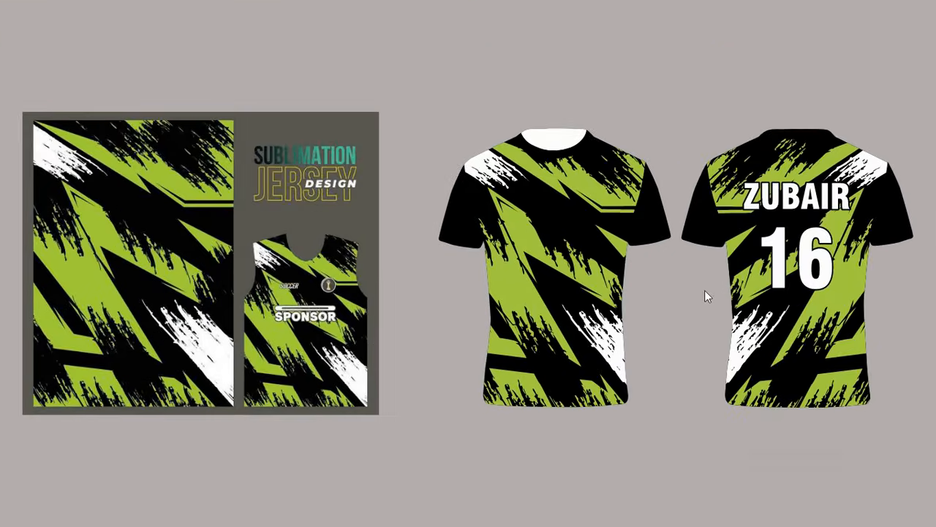